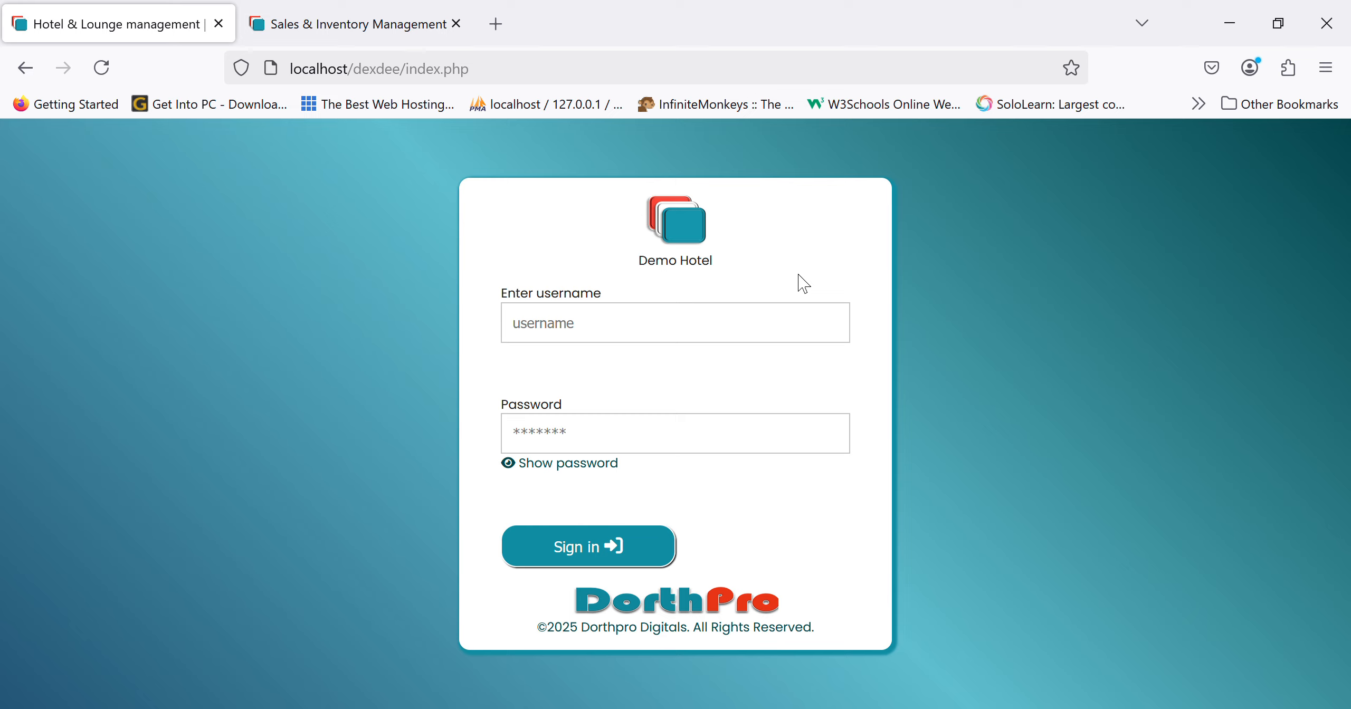
- Sign in with the saved sysadmin administrator login to reach the Demo Hotel dashboard
{"action": "left_click", "coordinate": [722, 337]}
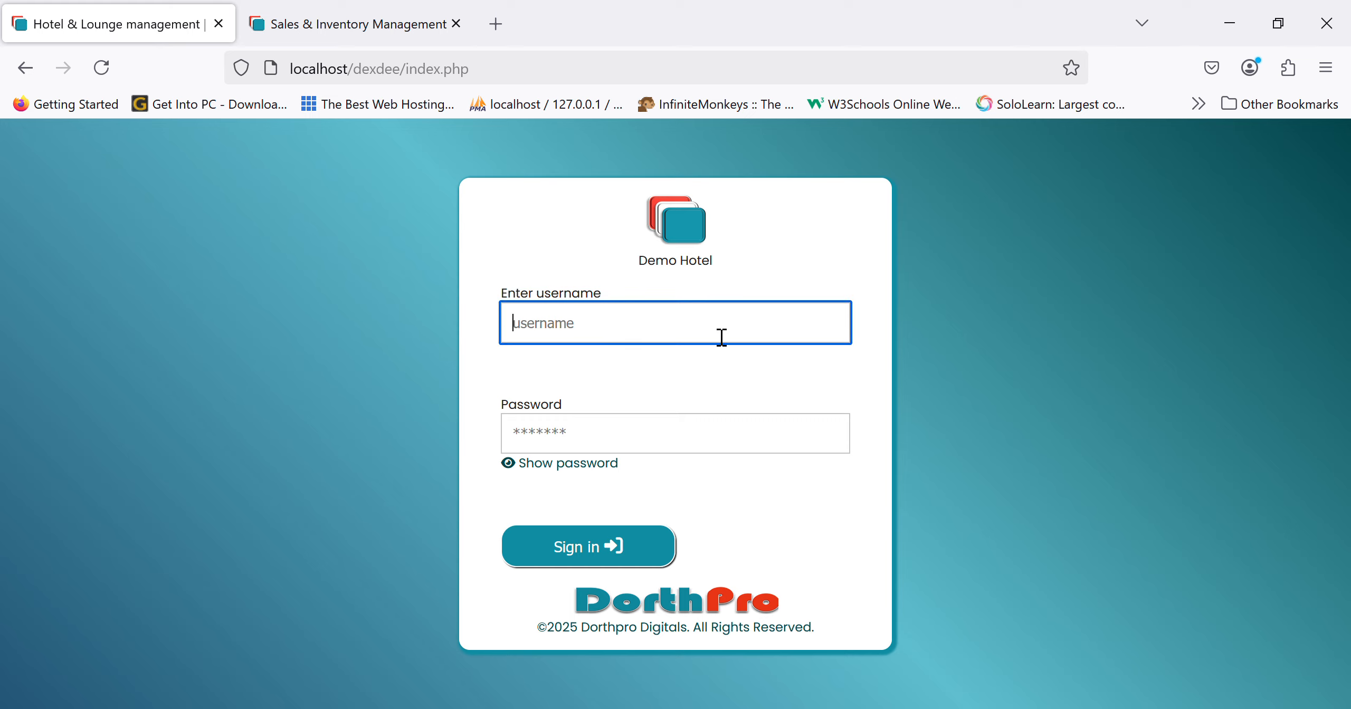
{"action": "type", "text": "sys"}
{"action": "left_click", "coordinate": [675, 372]}
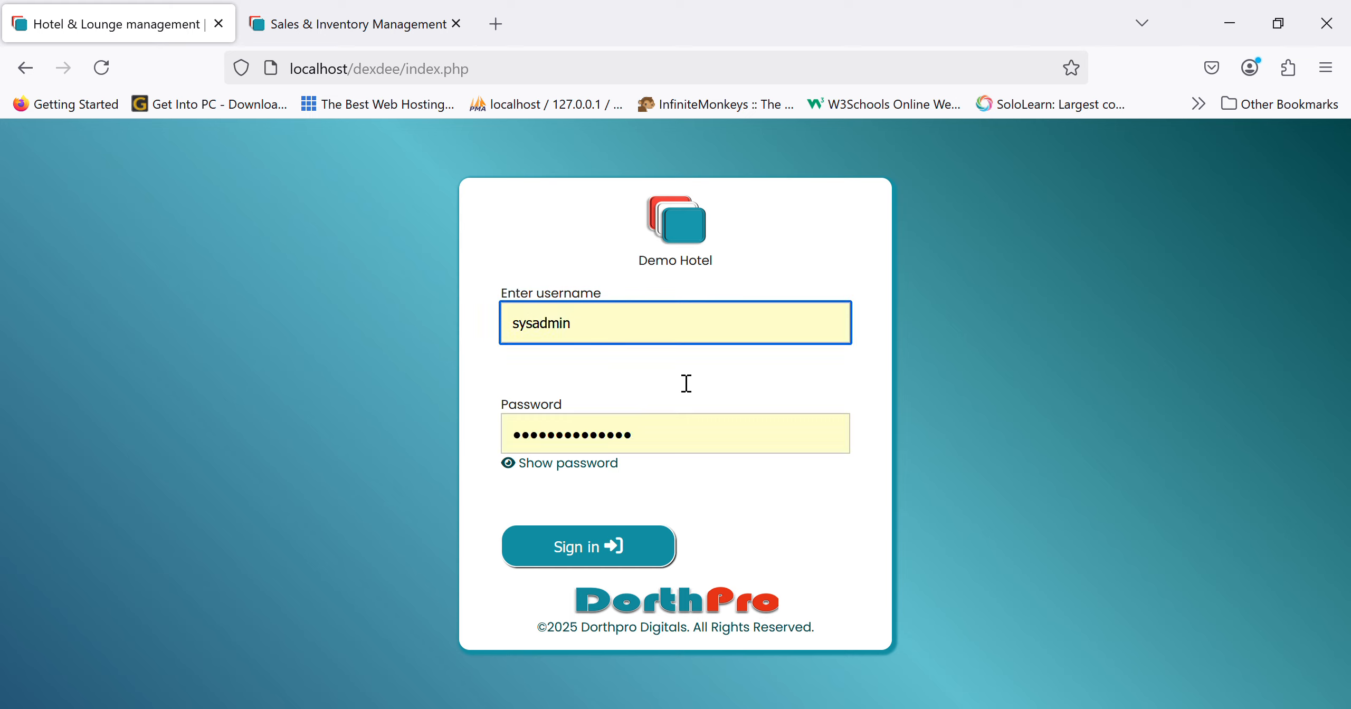
{"action": "left_click", "coordinate": [624, 549]}
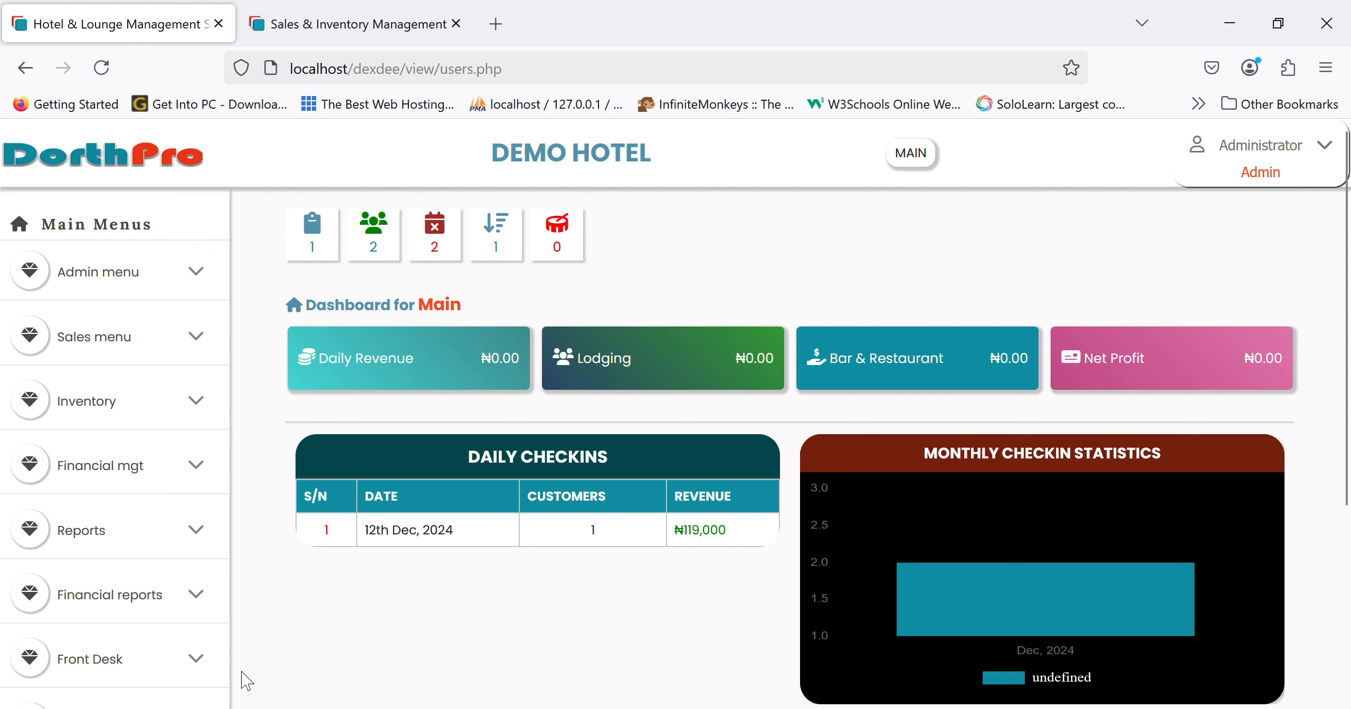
{"action": "left_click", "coordinate": [181, 261]}
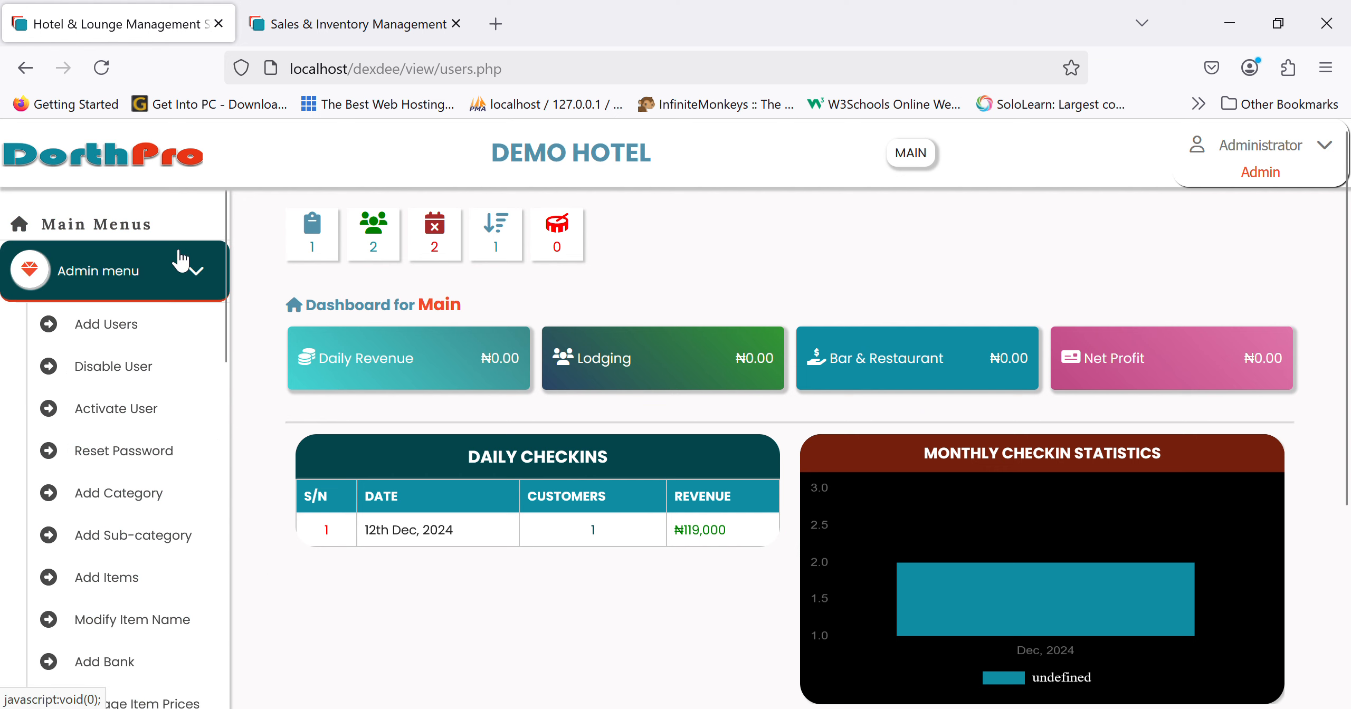
{"action": "left_click", "coordinate": [182, 261]}
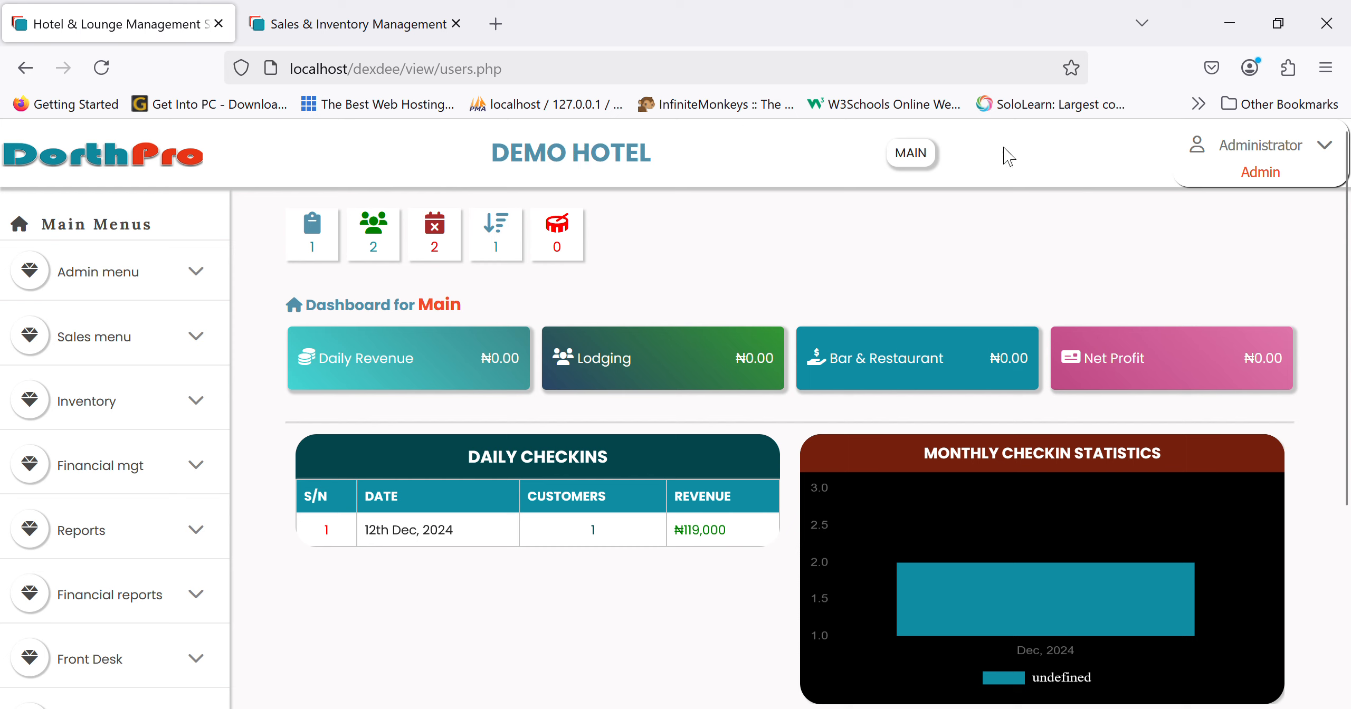
{"action": "left_click", "coordinate": [1268, 173]}
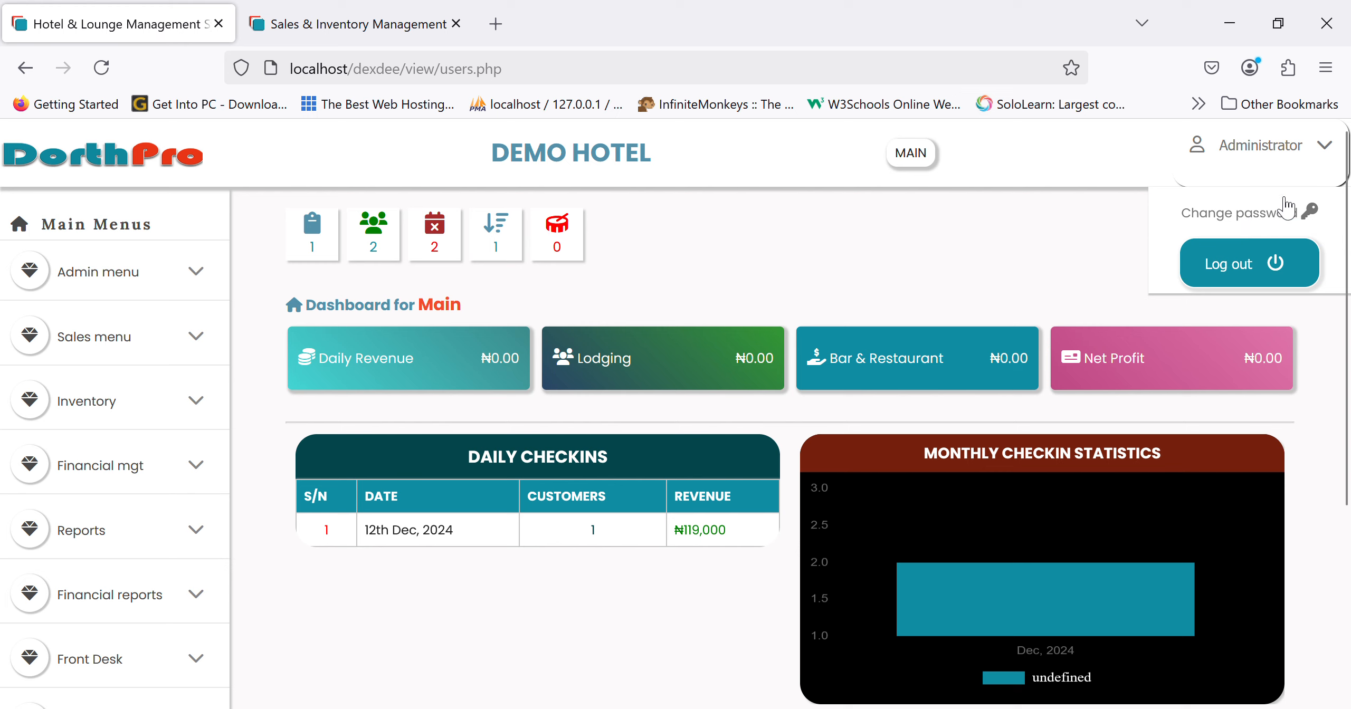
{"action": "left_click", "coordinate": [1272, 174]}
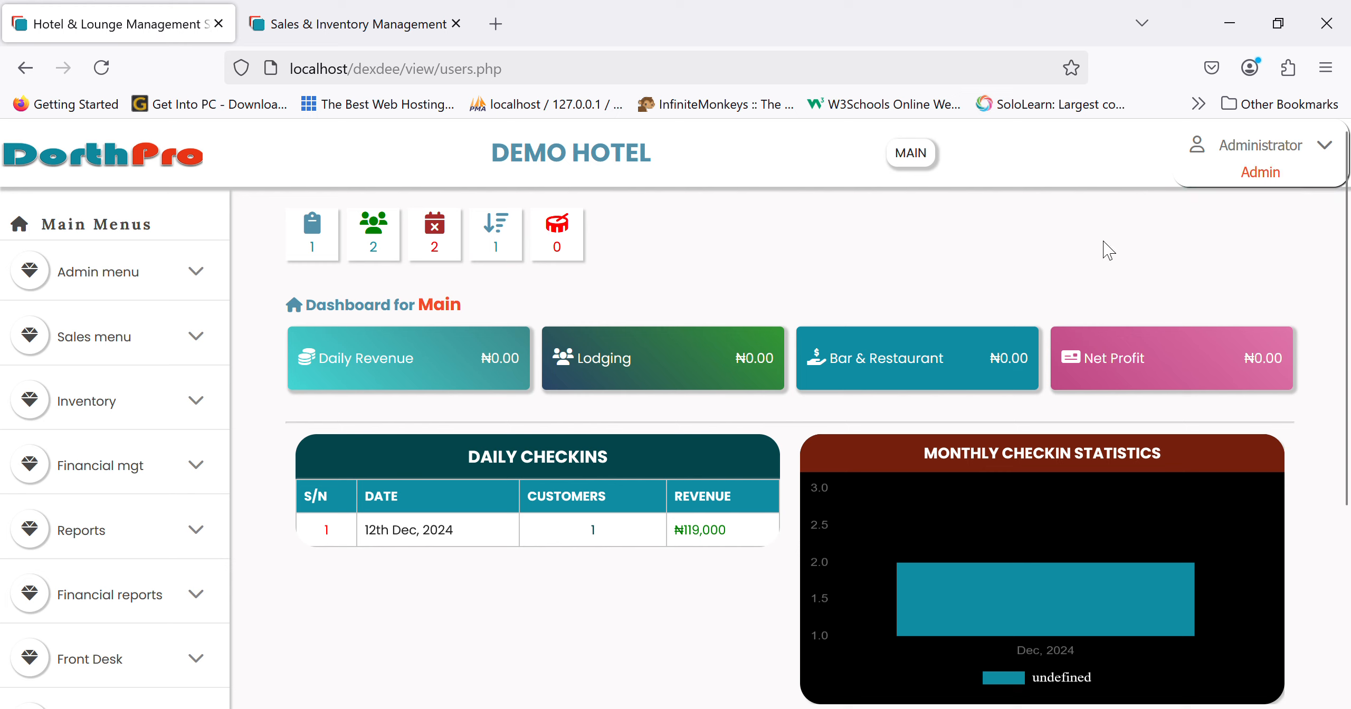
{"action": "left_click", "coordinate": [326, 244]}
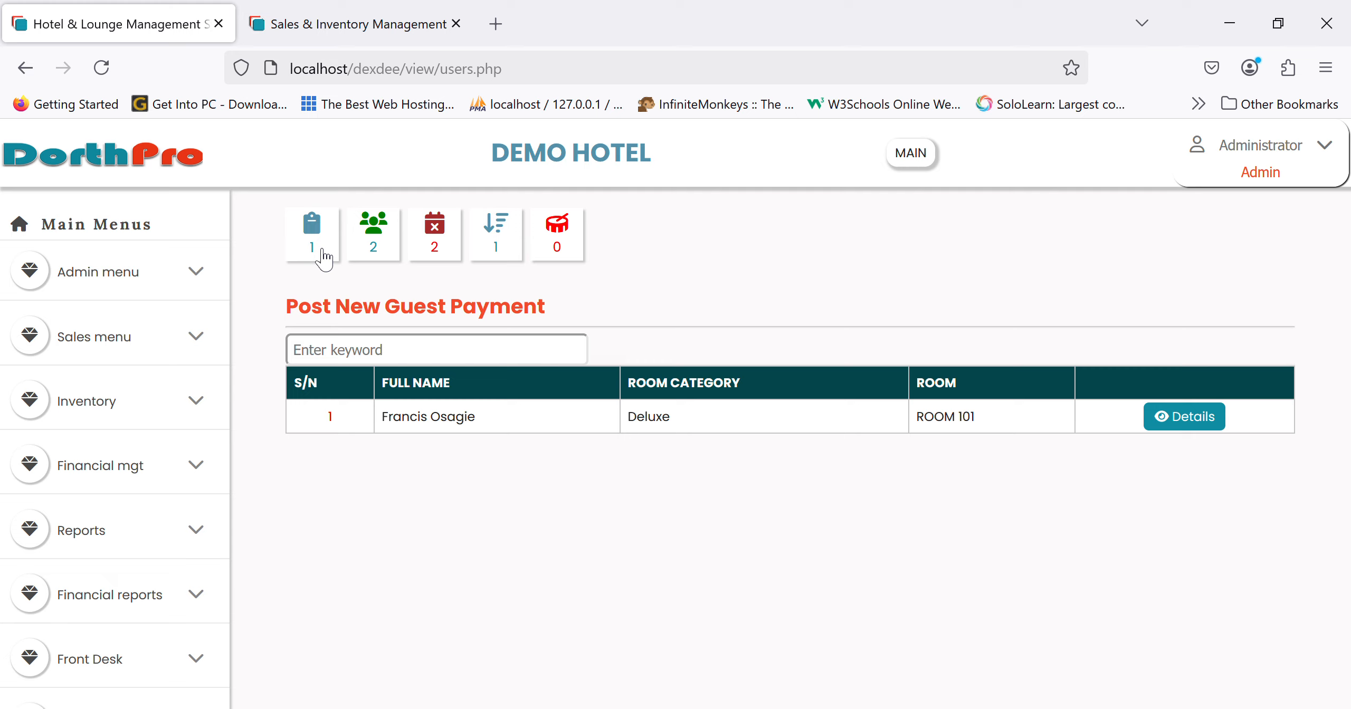
- List checked-in guests, review George Best's bill down to Post Payment, then show guests due for checkout
{"action": "left_click", "coordinate": [395, 246]}
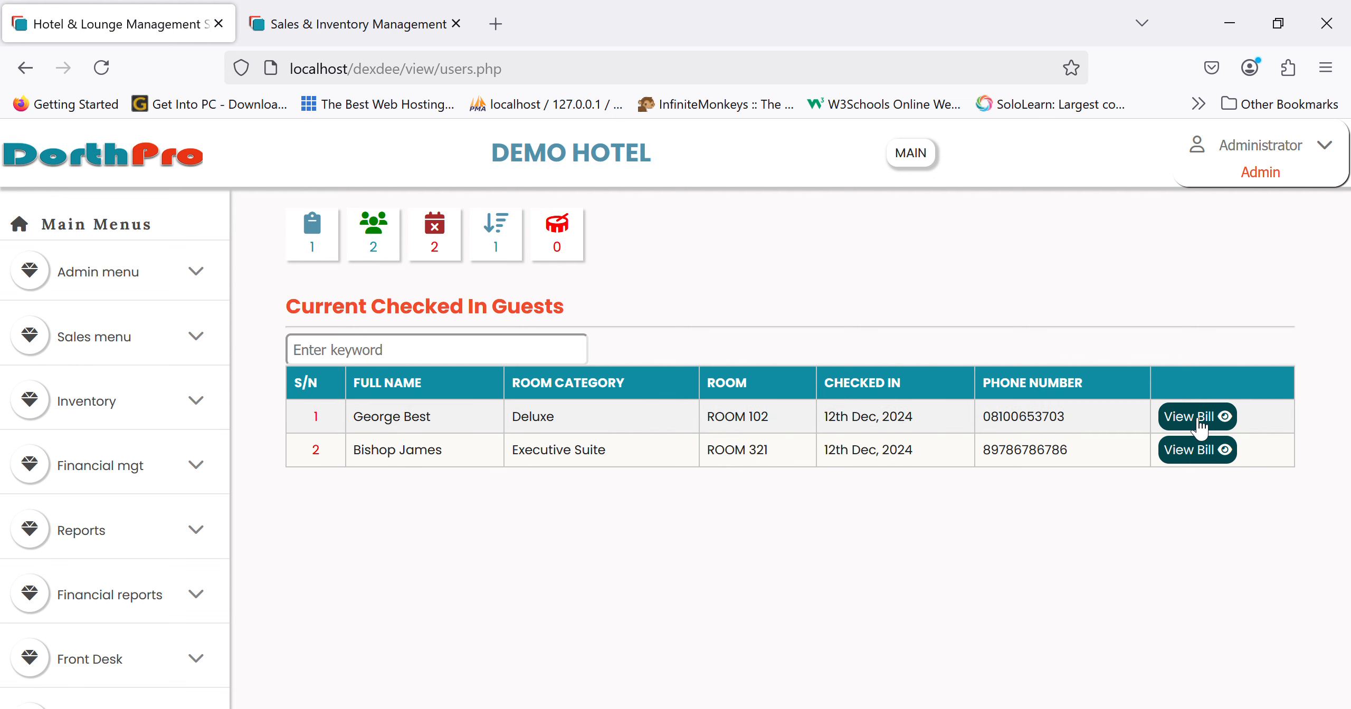
{"action": "left_click", "coordinate": [1172, 422]}
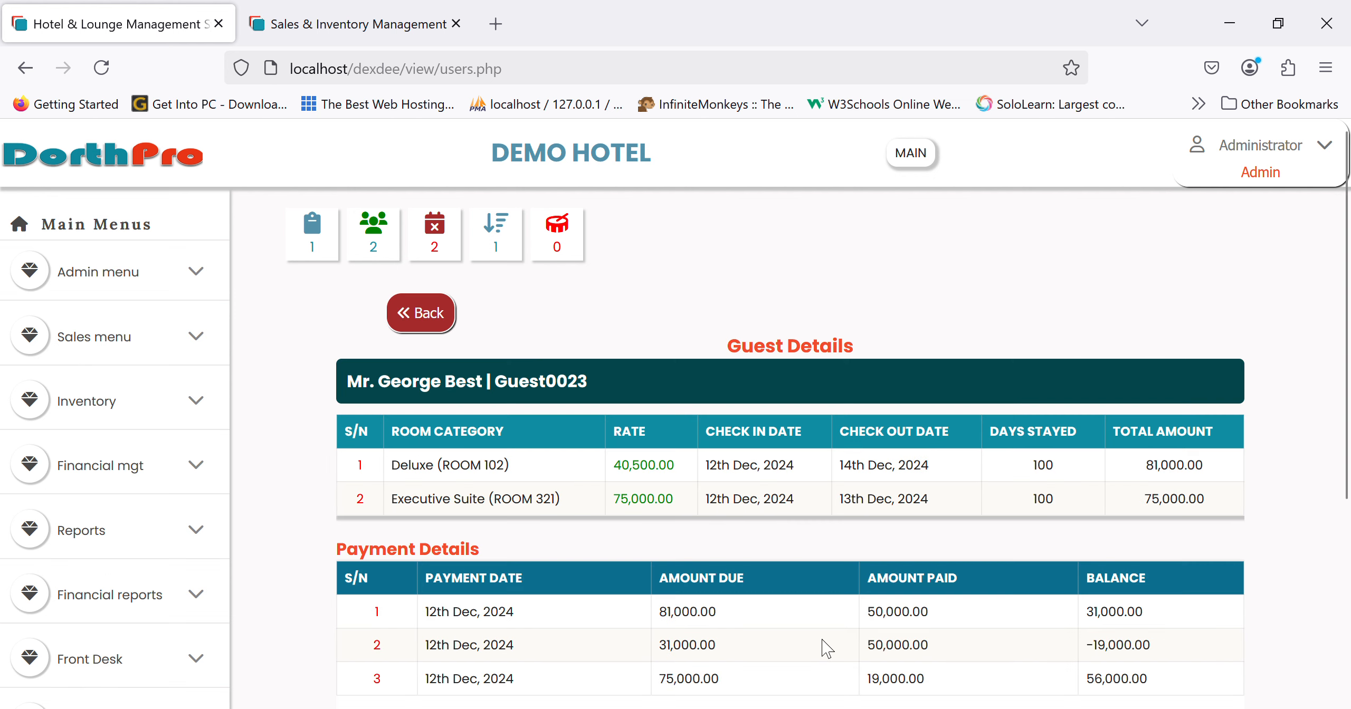
{"action": "scroll", "coordinate": [827, 648], "scroll_direction": "down", "scroll_amount": 2}
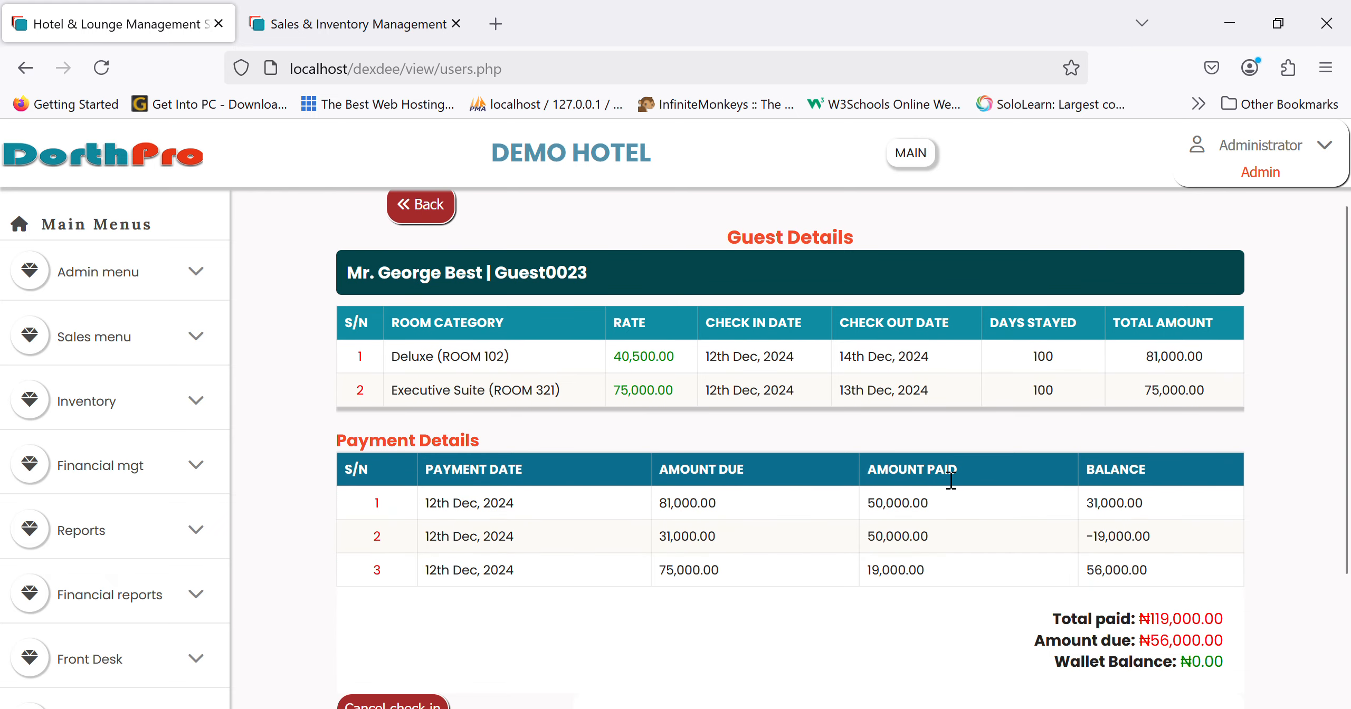
{"action": "scroll", "coordinate": [696, 591], "scroll_direction": "down", "scroll_amount": 3}
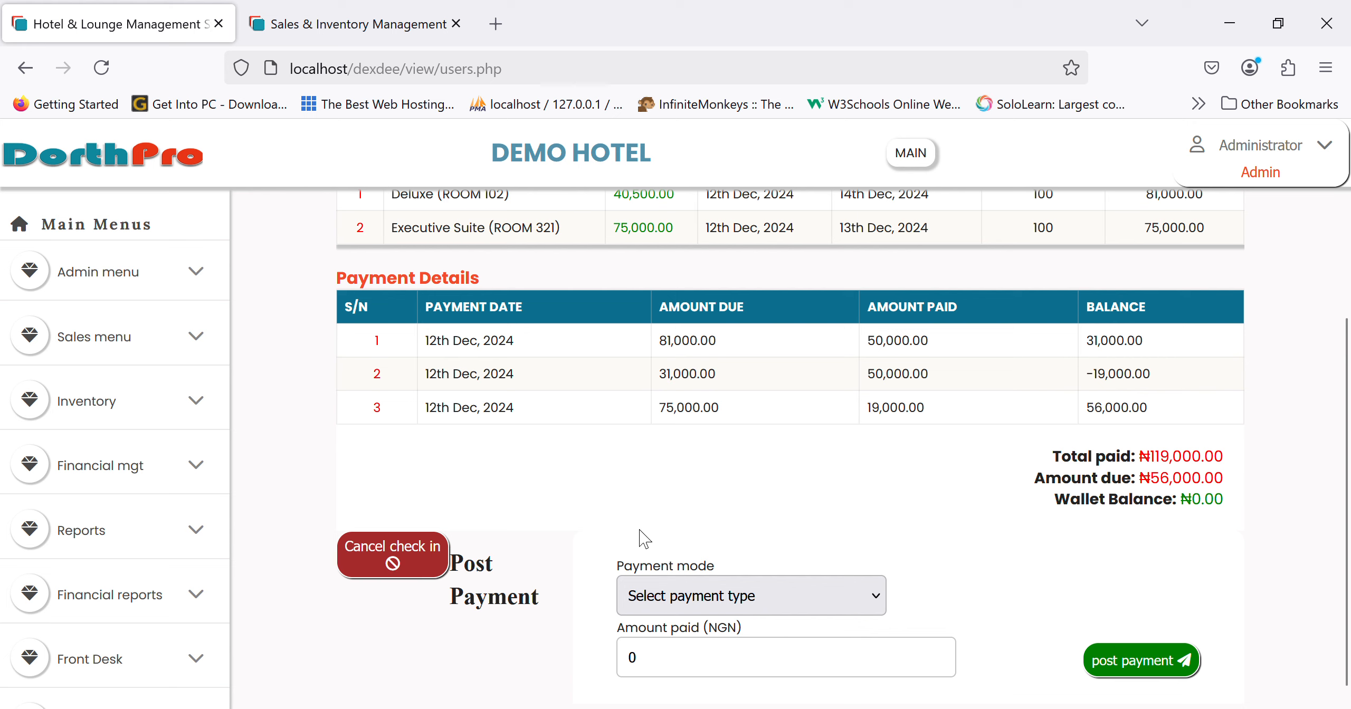
{"action": "scroll", "coordinate": [798, 497], "scroll_direction": "up", "scroll_amount": 5}
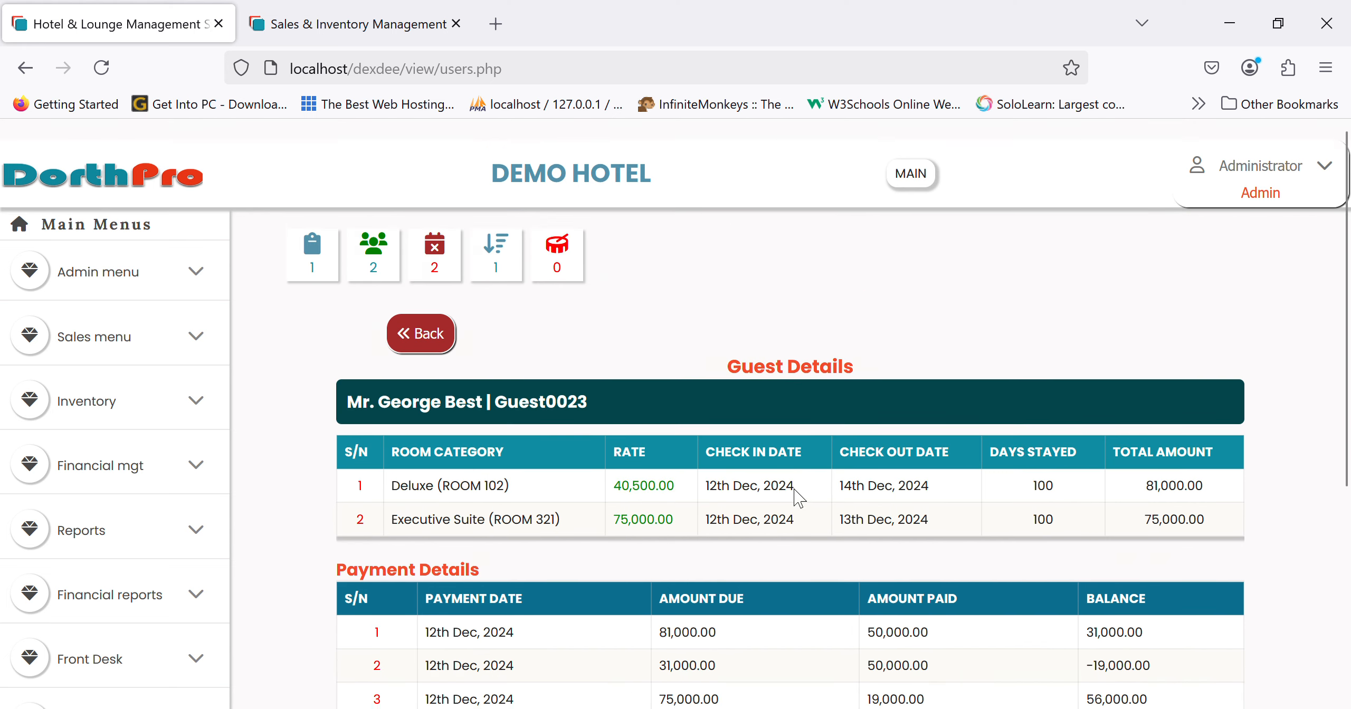
{"action": "left_click", "coordinate": [435, 248]}
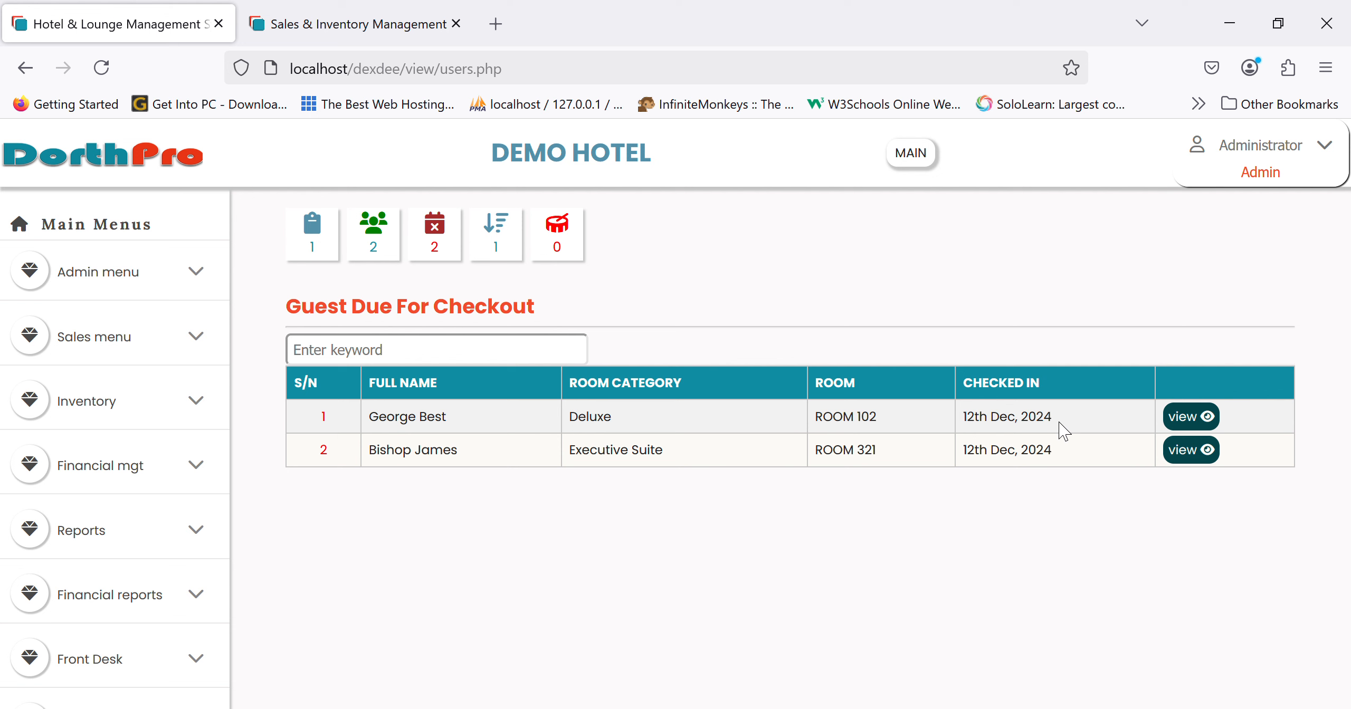
- Review George Best's checkout details, then check items at reorder level and return to the dashboard
{"action": "left_click", "coordinate": [1213, 417]}
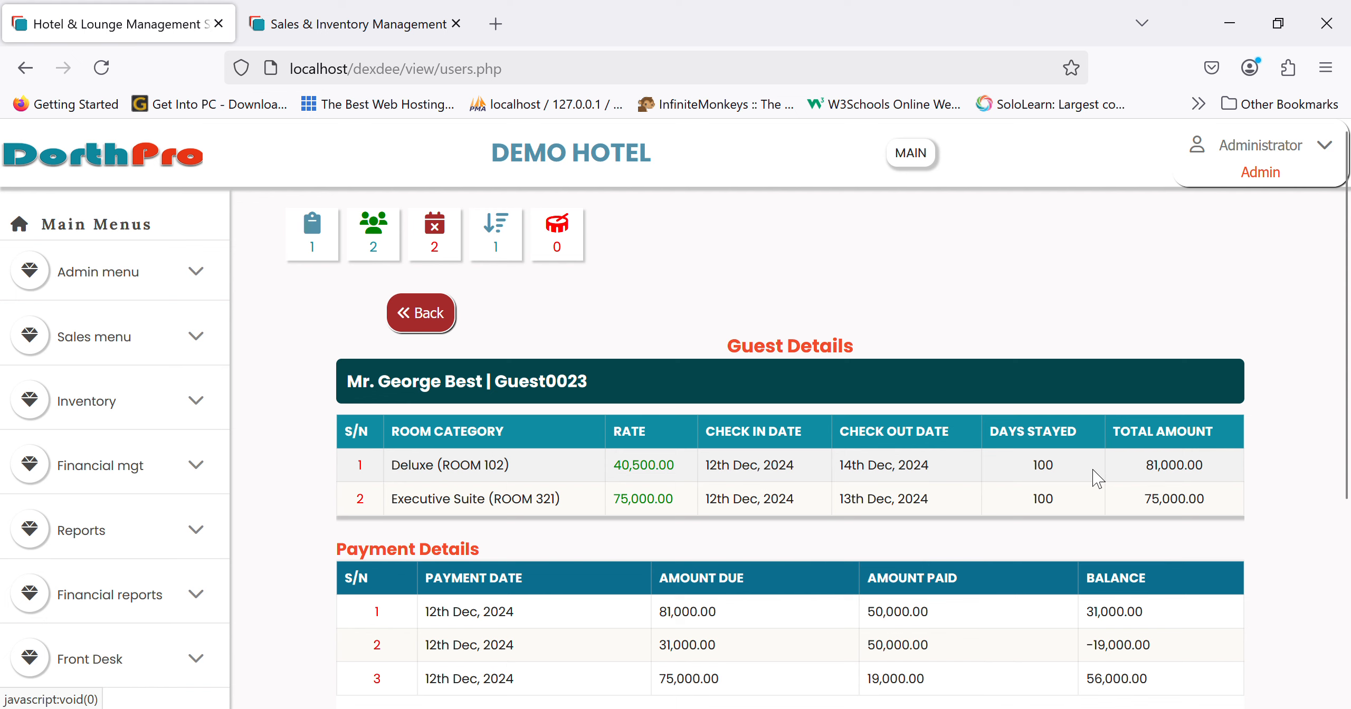
{"action": "scroll", "coordinate": [981, 572], "scroll_direction": "down", "scroll_amount": 3}
{"action": "scroll", "coordinate": [984, 578], "scroll_direction": "up", "scroll_amount": 2}
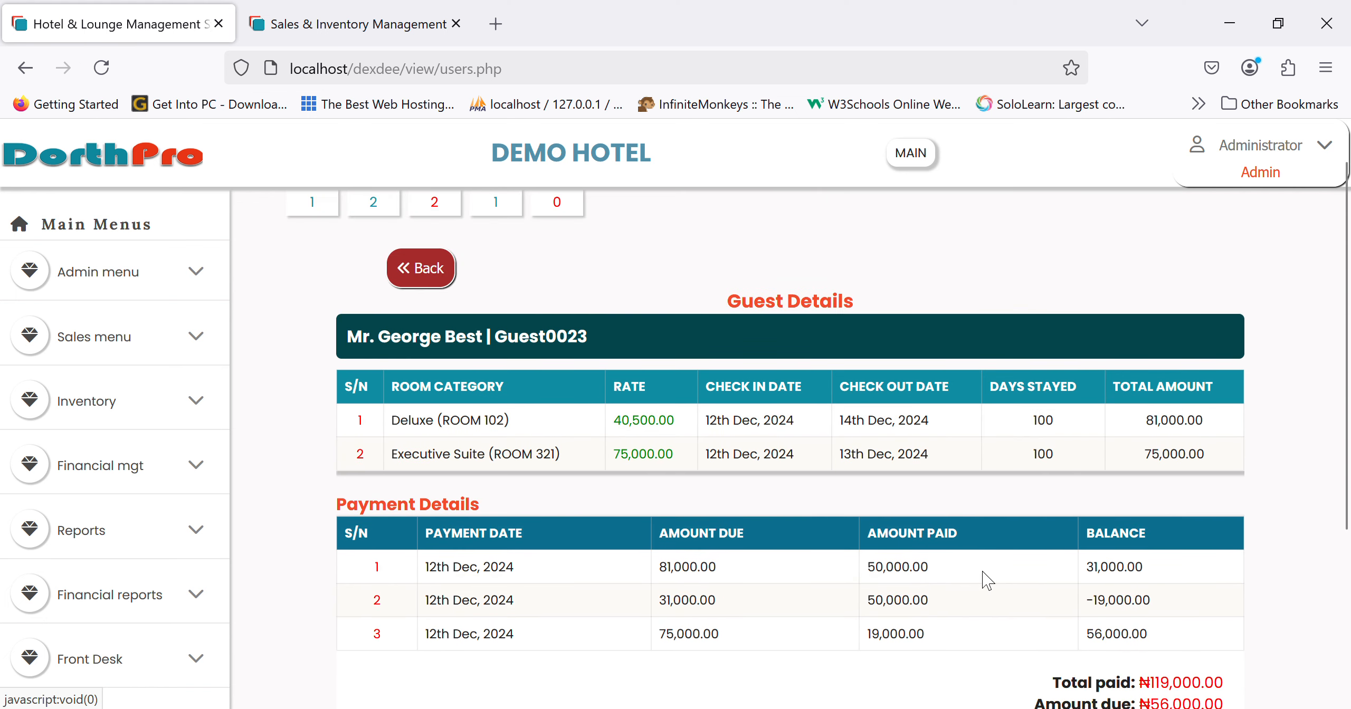
{"action": "left_click", "coordinate": [427, 271]}
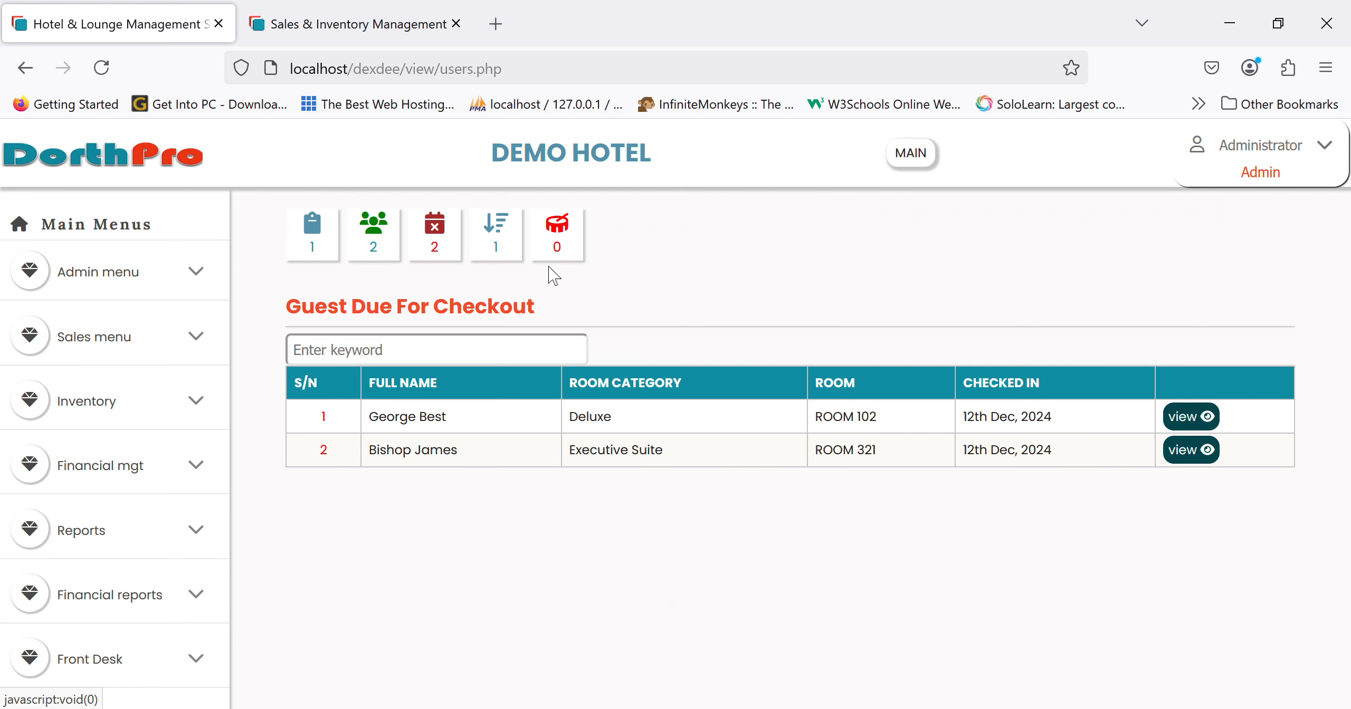
{"action": "left_click", "coordinate": [514, 252]}
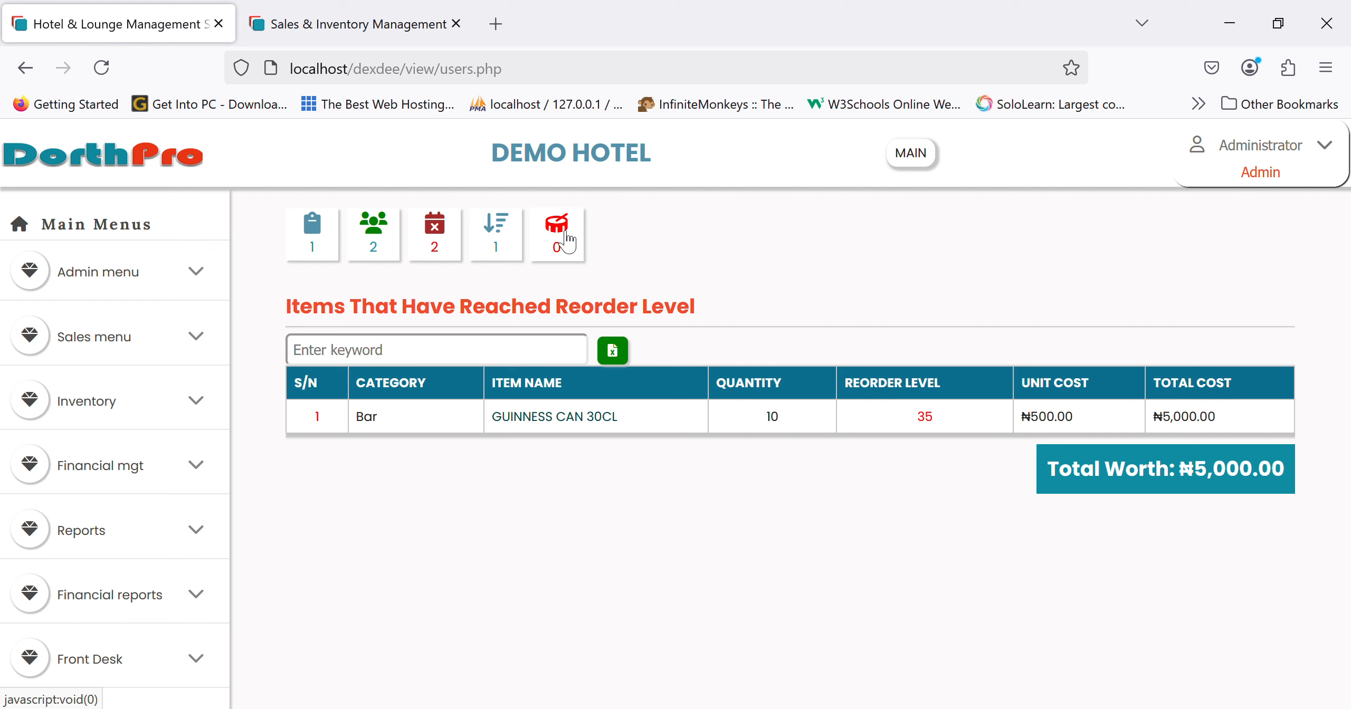
{"action": "left_click", "coordinate": [193, 163]}
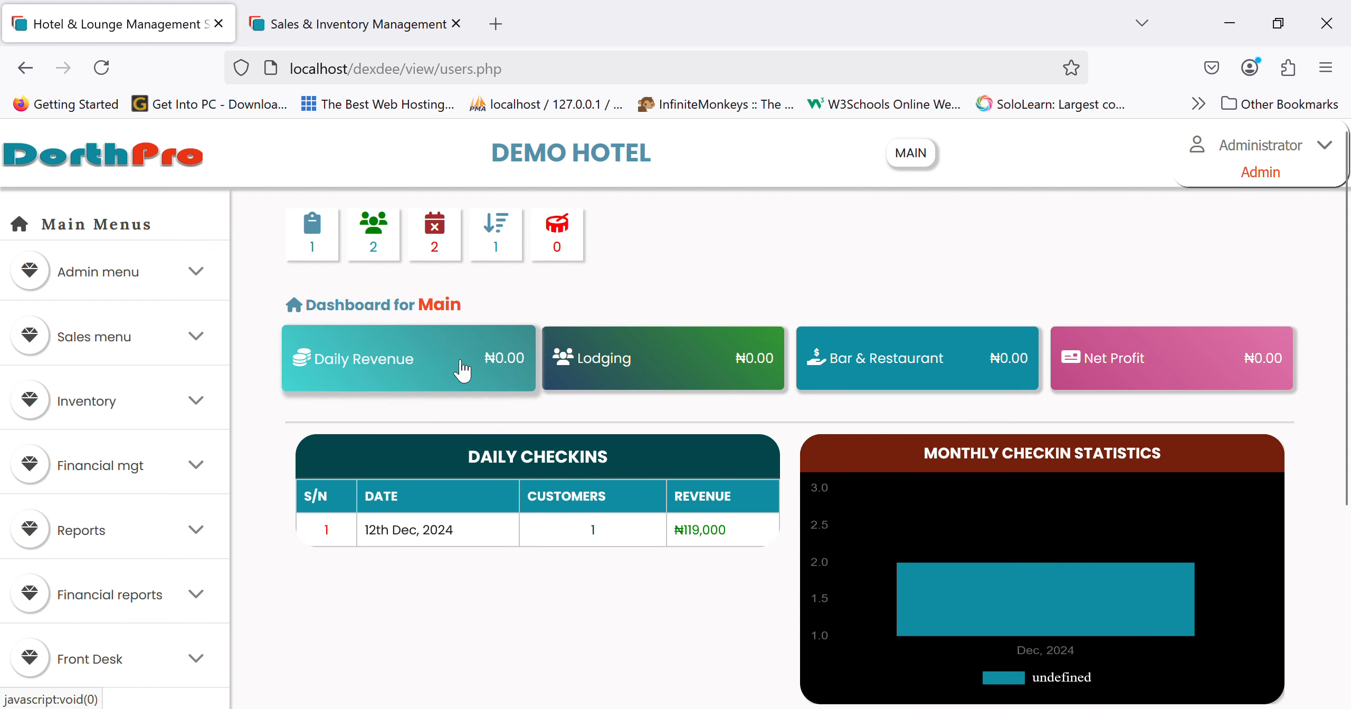
- Open today's Daily Revenue report, which has no records, then return to the Main dashboard
{"action": "left_click", "coordinate": [340, 364]}
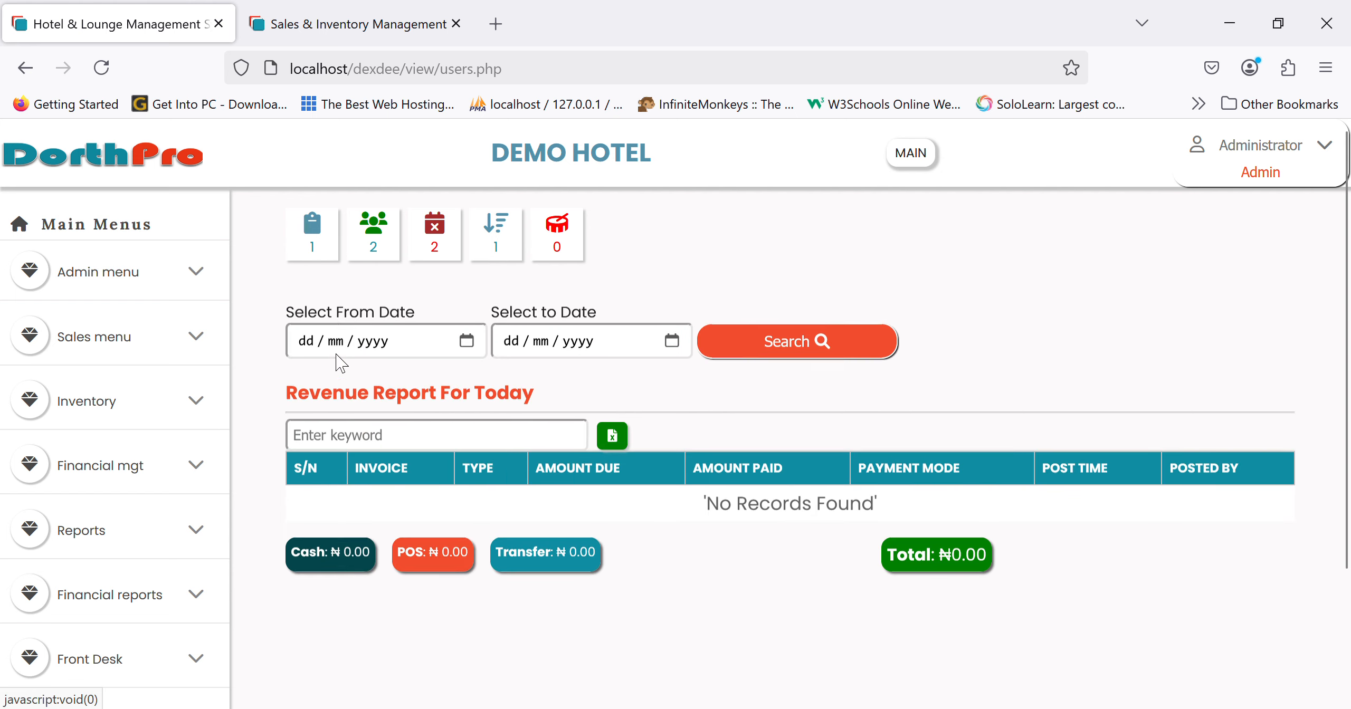
{"action": "left_click", "coordinate": [134, 156]}
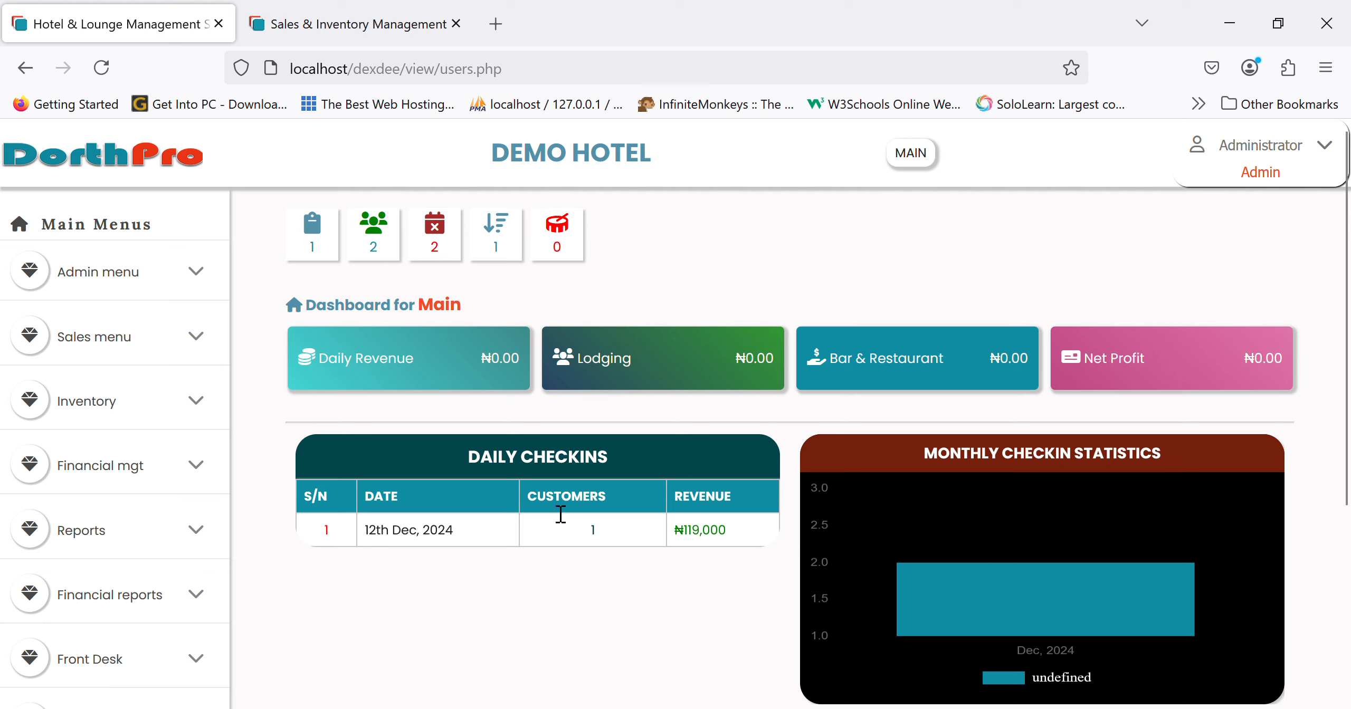
{"action": "scroll", "coordinate": [511, 544], "scroll_direction": "down", "scroll_amount": 2}
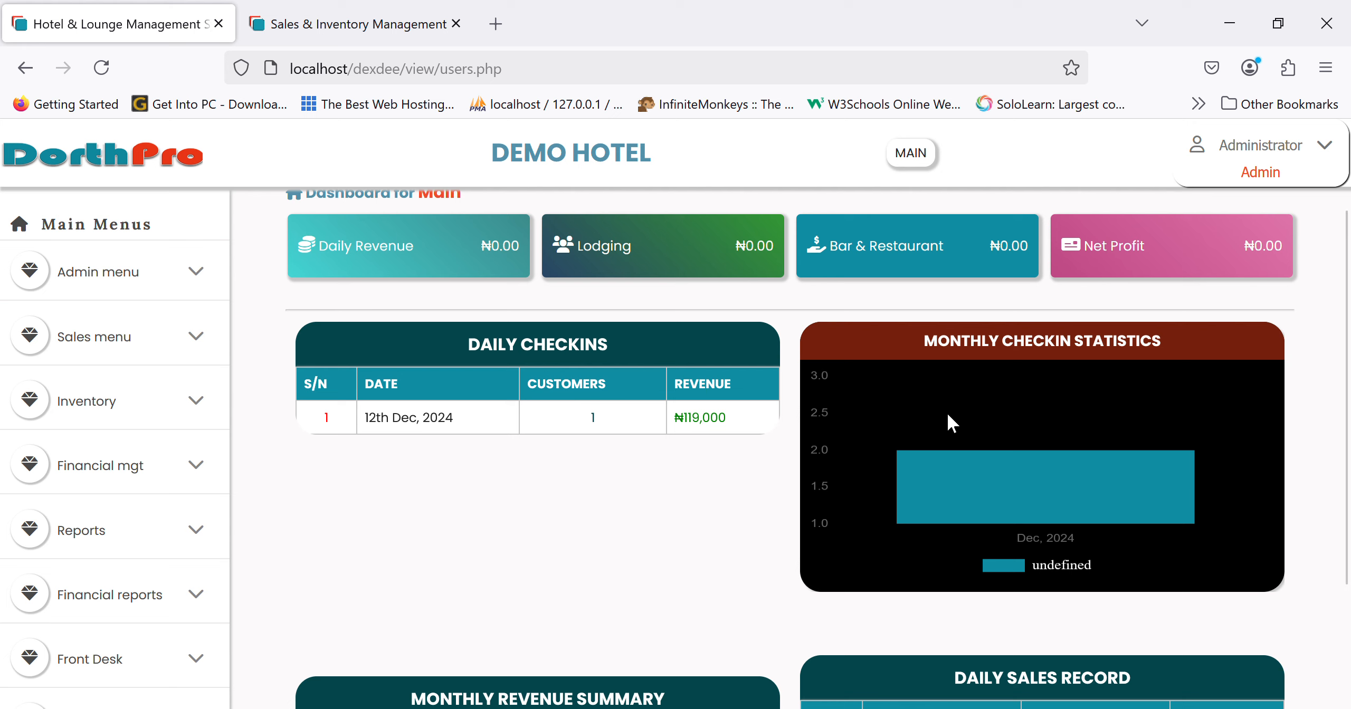
- Scroll through the dashboard's check-in, monthly revenue and daily sales figures, then open a new browser tab
{"action": "scroll", "coordinate": [983, 479], "scroll_direction": "down", "scroll_amount": 2}
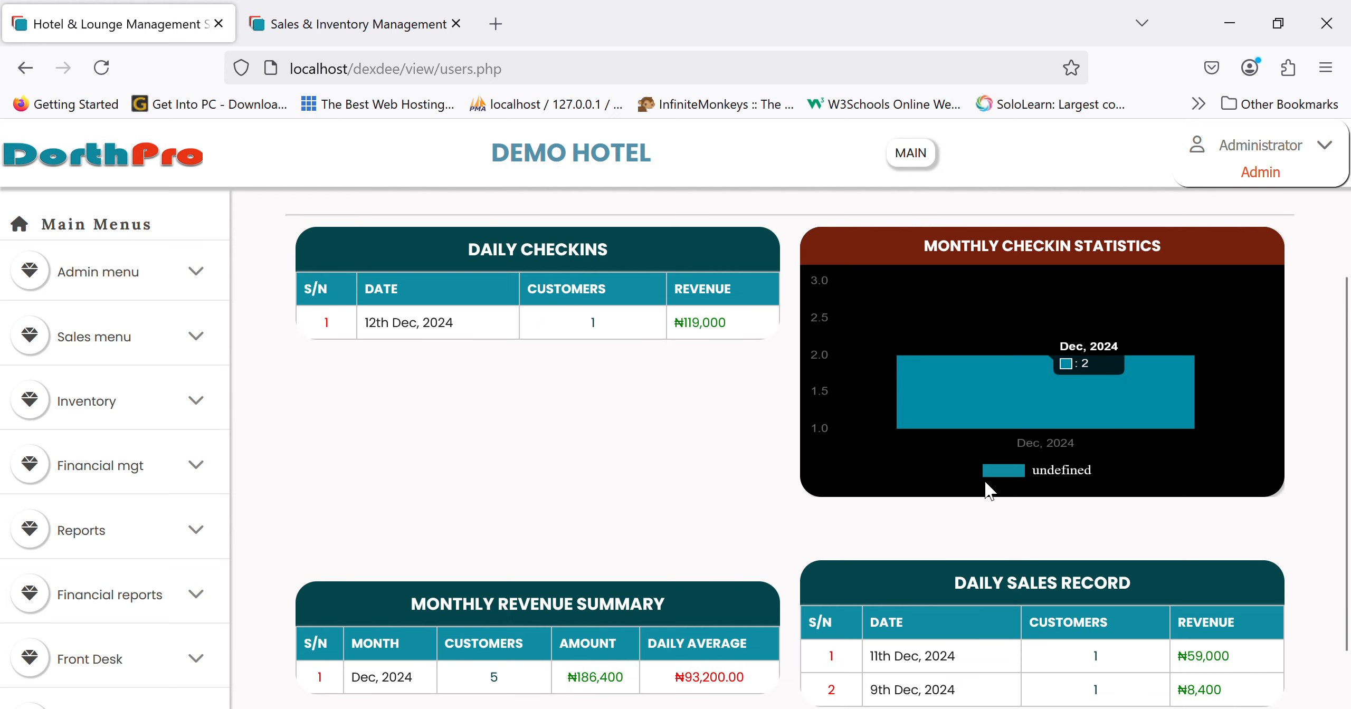
{"action": "scroll", "coordinate": [984, 483], "scroll_direction": "up", "scroll_amount": 2}
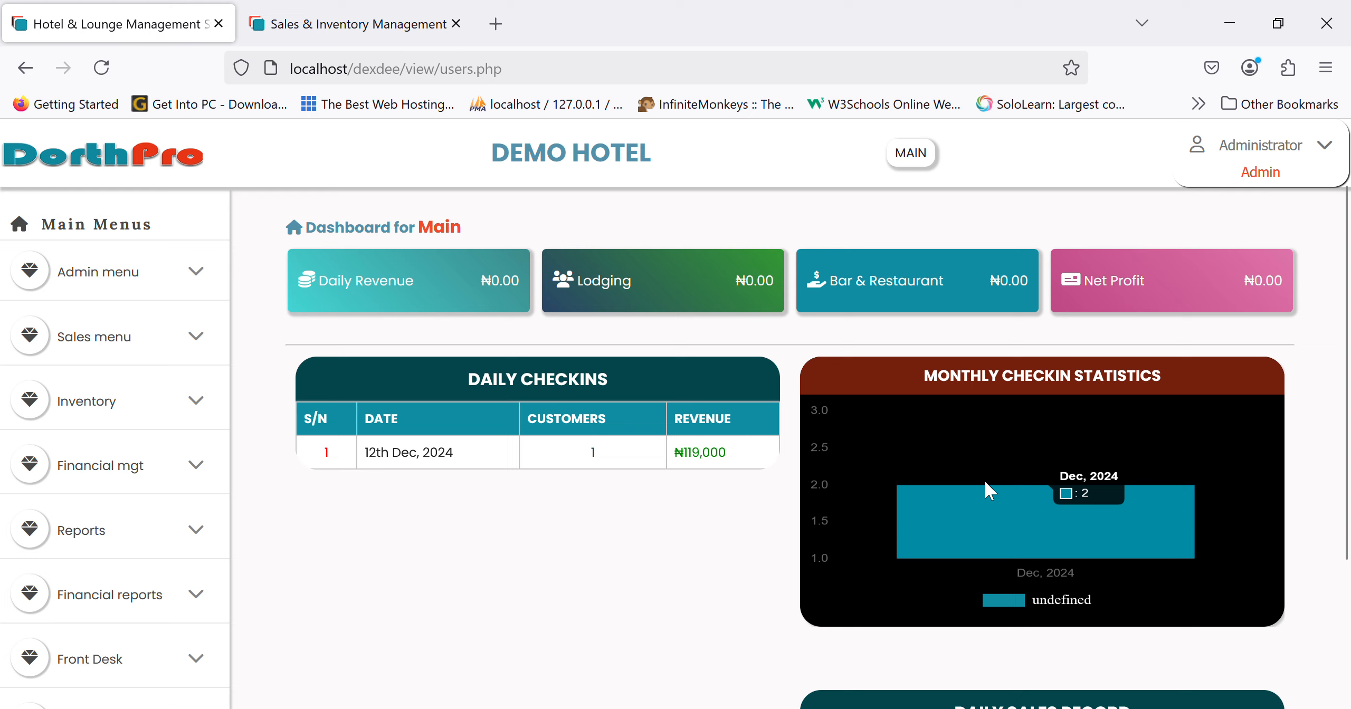
{"action": "scroll", "coordinate": [673, 585], "scroll_direction": "down", "scroll_amount": 3}
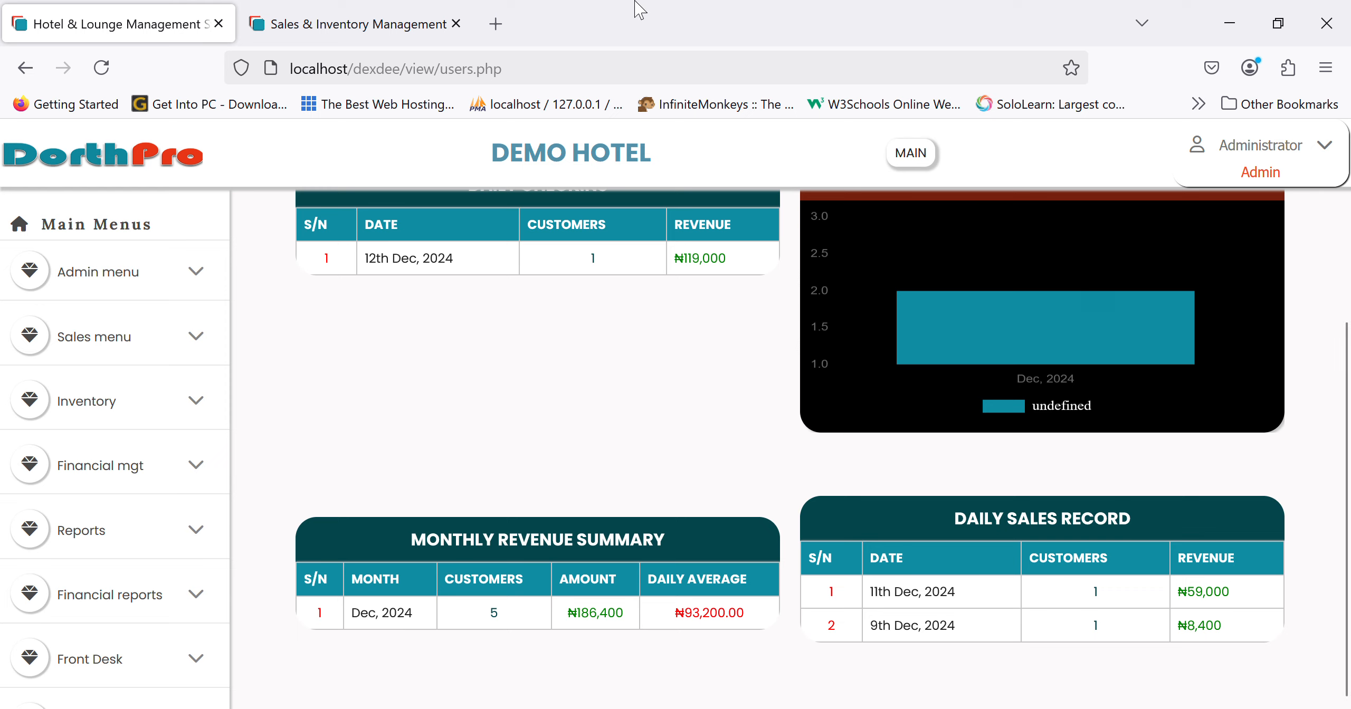
{"action": "left_click", "coordinate": [504, 27]}
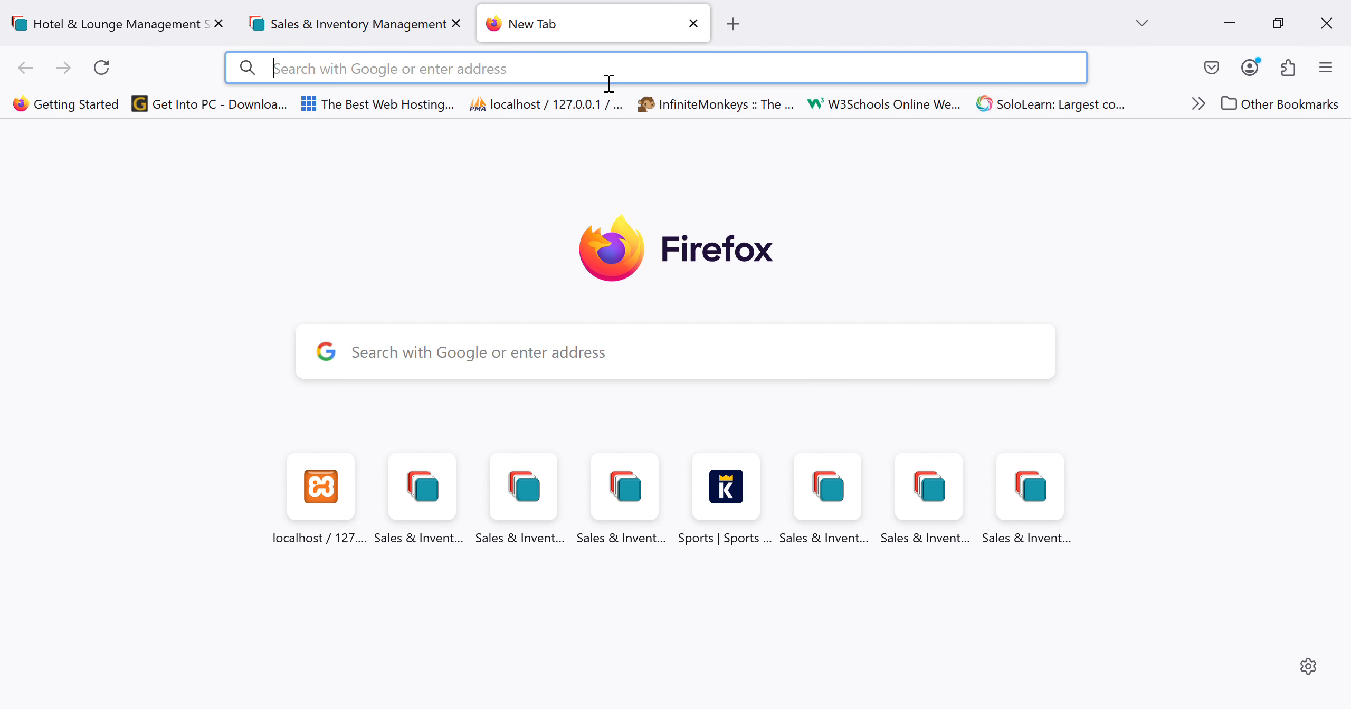
- Load localhost/hotel in the new tab and scroll through the Hotel & Bar Management page
{"action": "left_click", "coordinate": [609, 72]}
{"action": "type", "text": "localhost/hotel"}
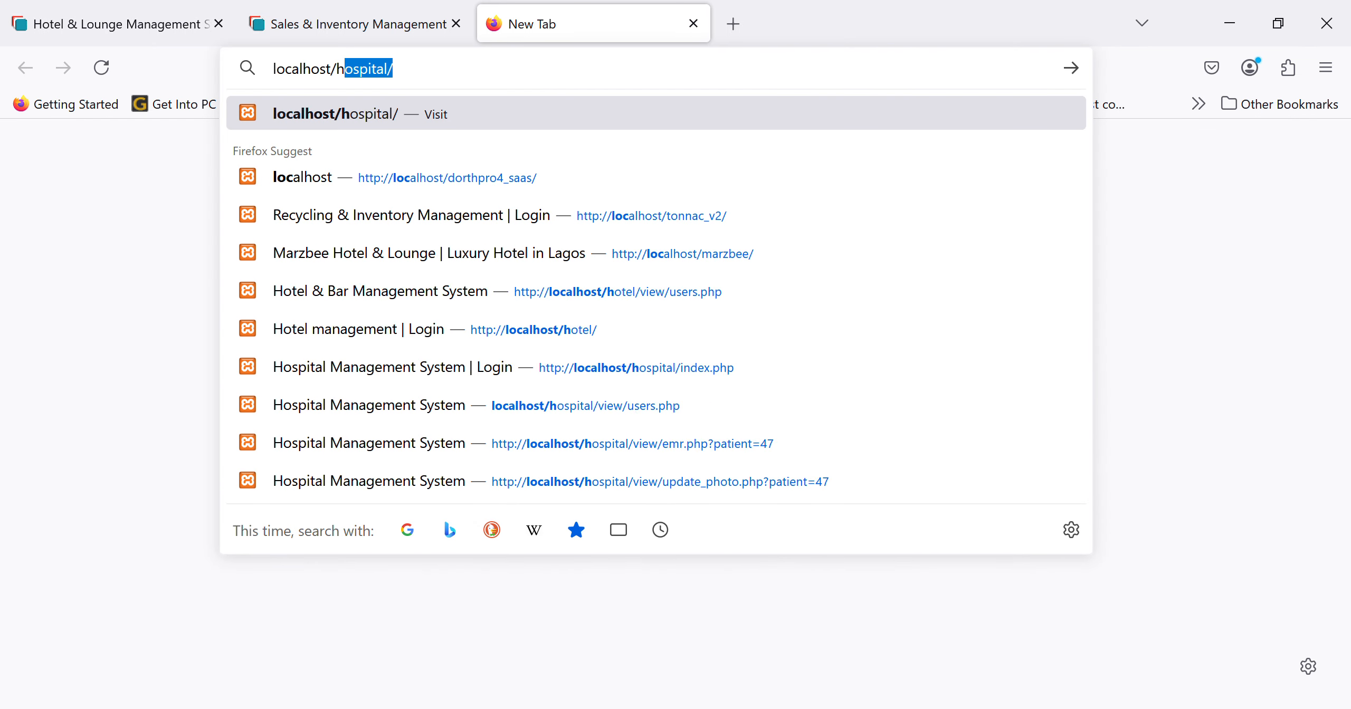
{"action": "key", "text": "Return"}
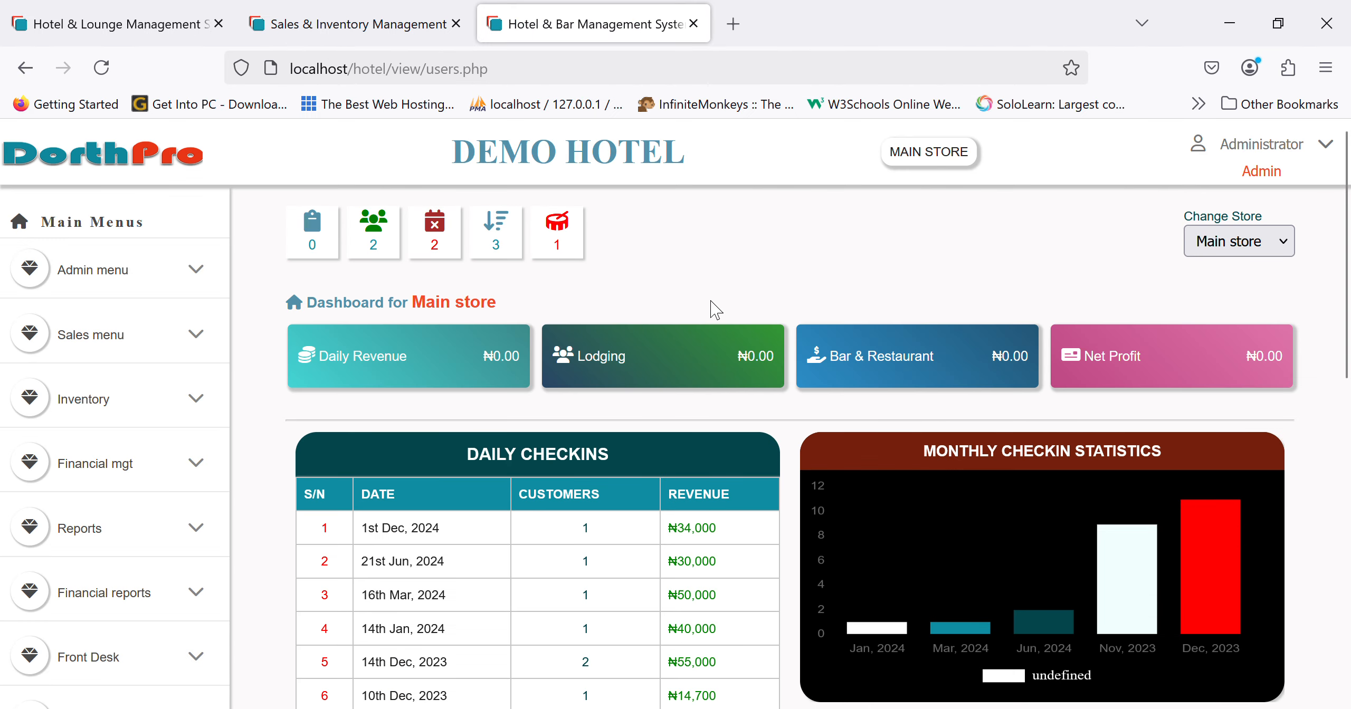
{"action": "scroll", "coordinate": [713, 308], "scroll_direction": "down", "scroll_amount": 2}
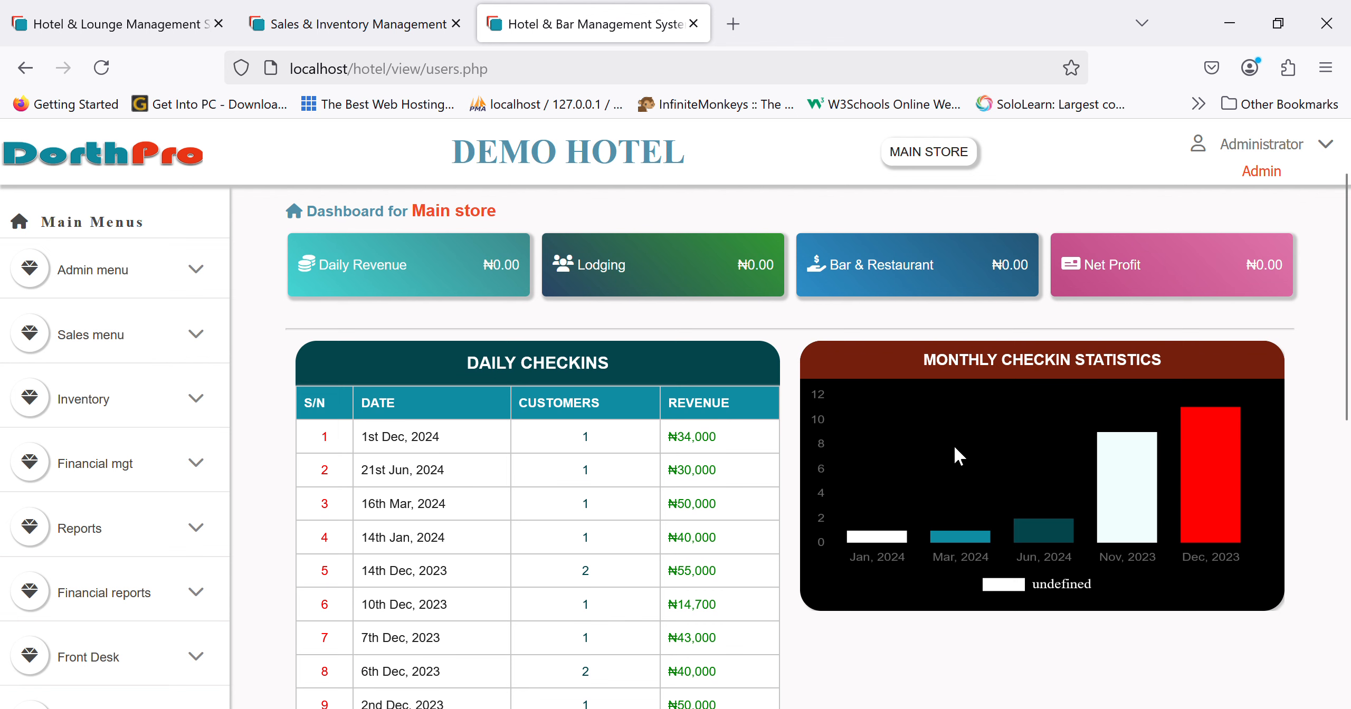
{"action": "scroll", "coordinate": [954, 448], "scroll_direction": "down", "scroll_amount": 2}
{"action": "scroll", "coordinate": [958, 455], "scroll_direction": "down", "scroll_amount": 1}
{"action": "scroll", "coordinate": [954, 448], "scroll_direction": "down", "scroll_amount": 2}
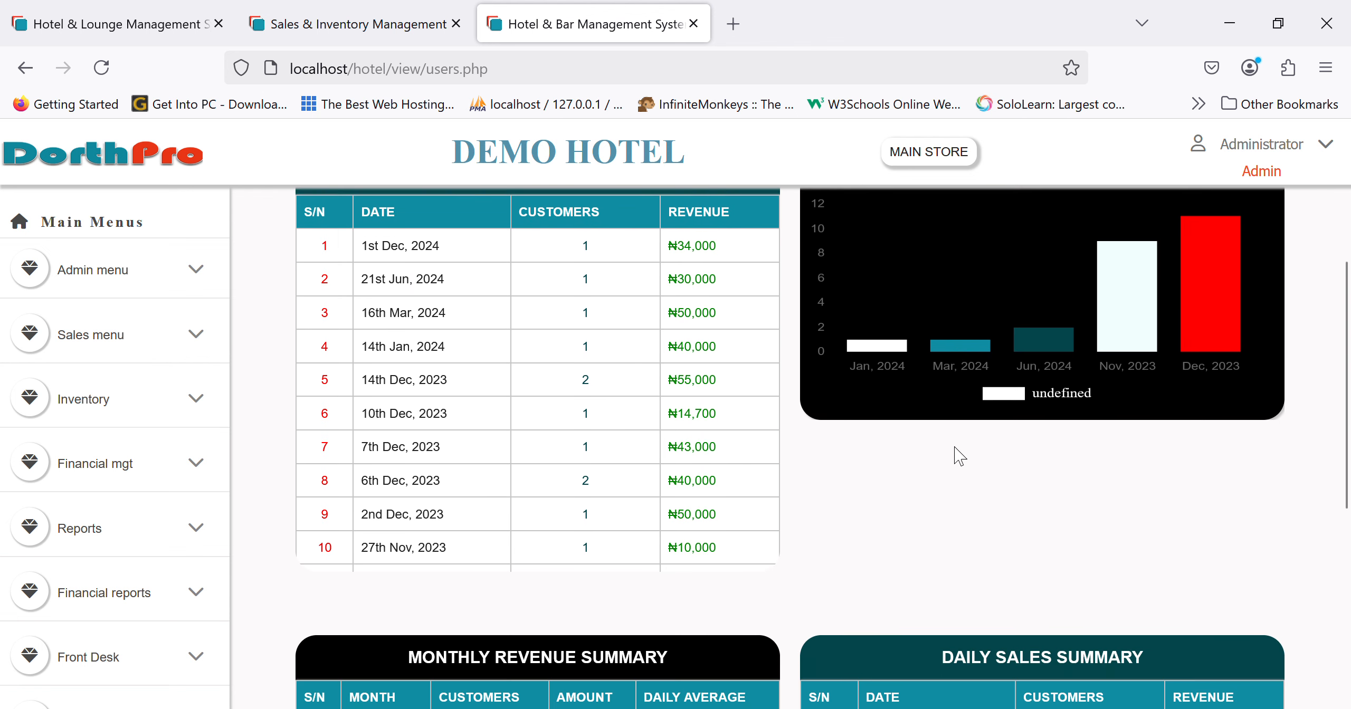
{"action": "scroll", "coordinate": [954, 449], "scroll_direction": "down", "scroll_amount": 3}
{"action": "scroll", "coordinate": [958, 456], "scroll_direction": "down", "scroll_amount": 2}
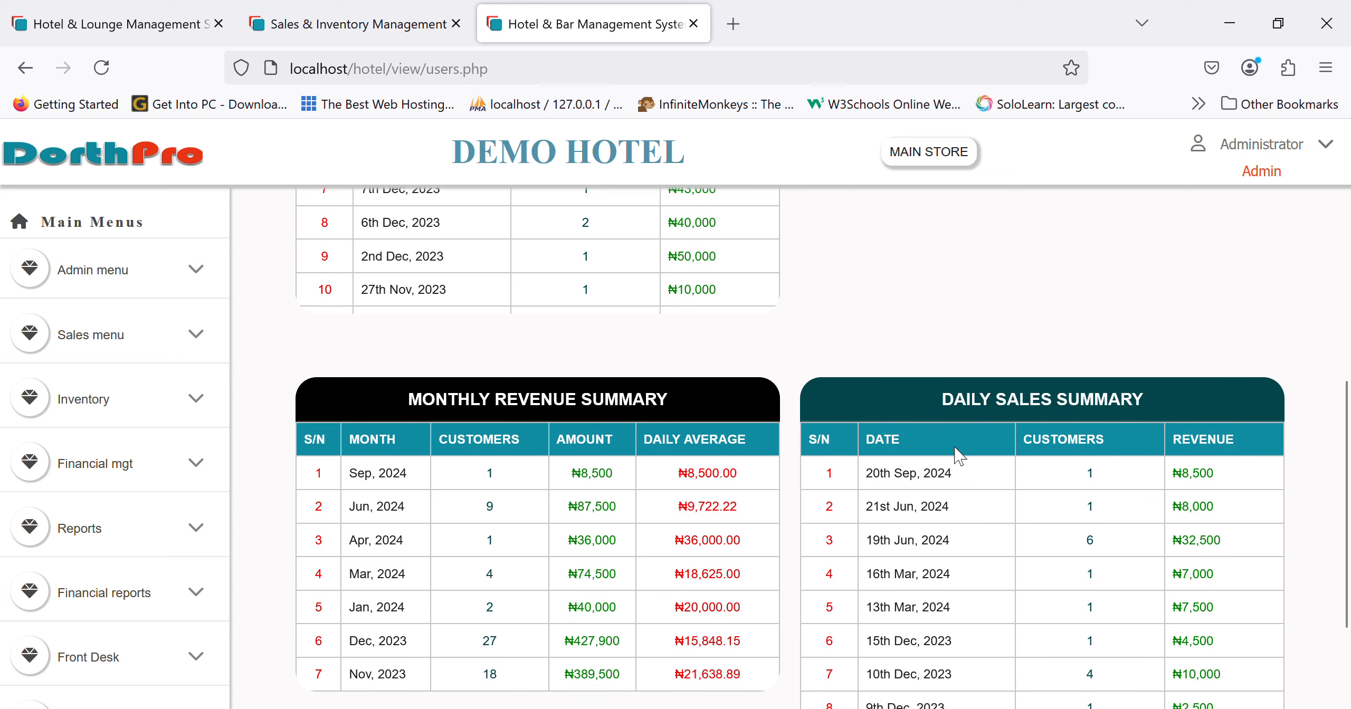
{"action": "scroll", "coordinate": [954, 453], "scroll_direction": "down", "scroll_amount": 1}
{"action": "scroll", "coordinate": [946, 350], "scroll_direction": "up", "scroll_amount": 10}
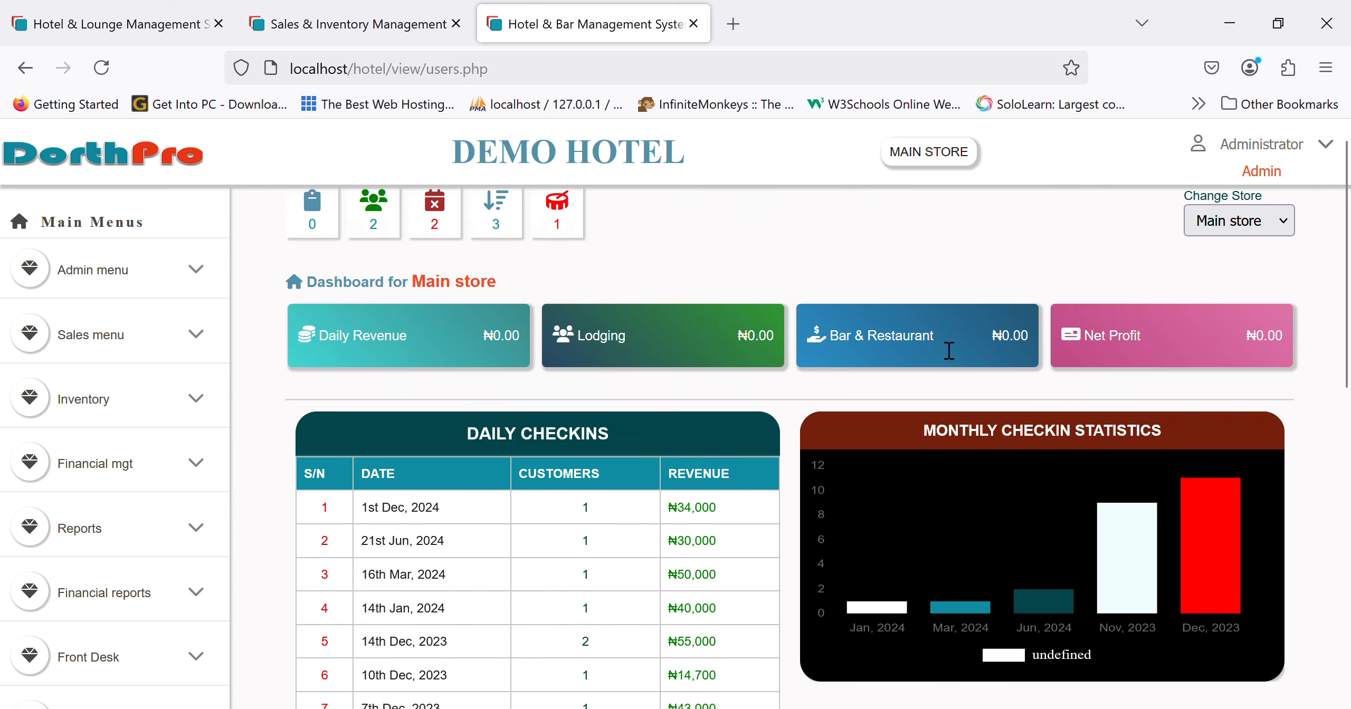
- Close the extra Hotel & Bar tab and open the Administrator menu on the Main dashboard
{"action": "left_click", "coordinate": [693, 24]}
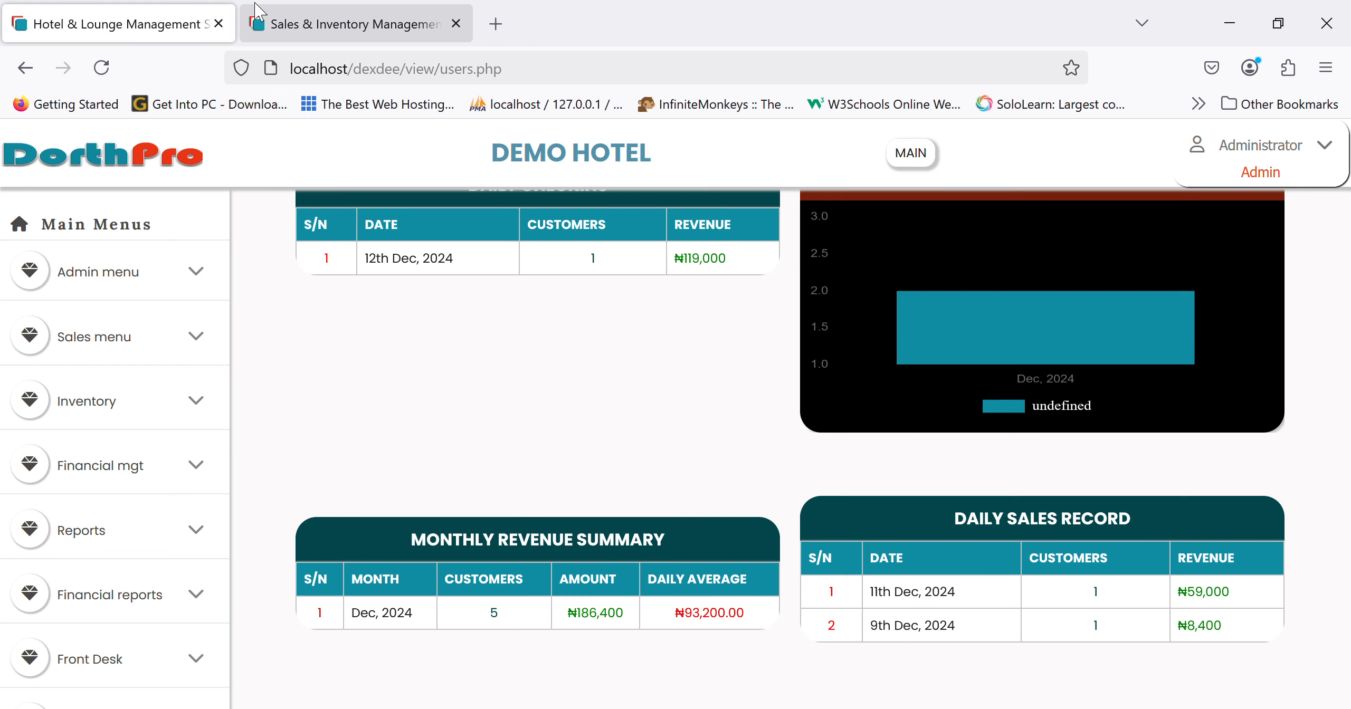
{"action": "scroll", "coordinate": [416, 304], "scroll_direction": "up", "scroll_amount": 5}
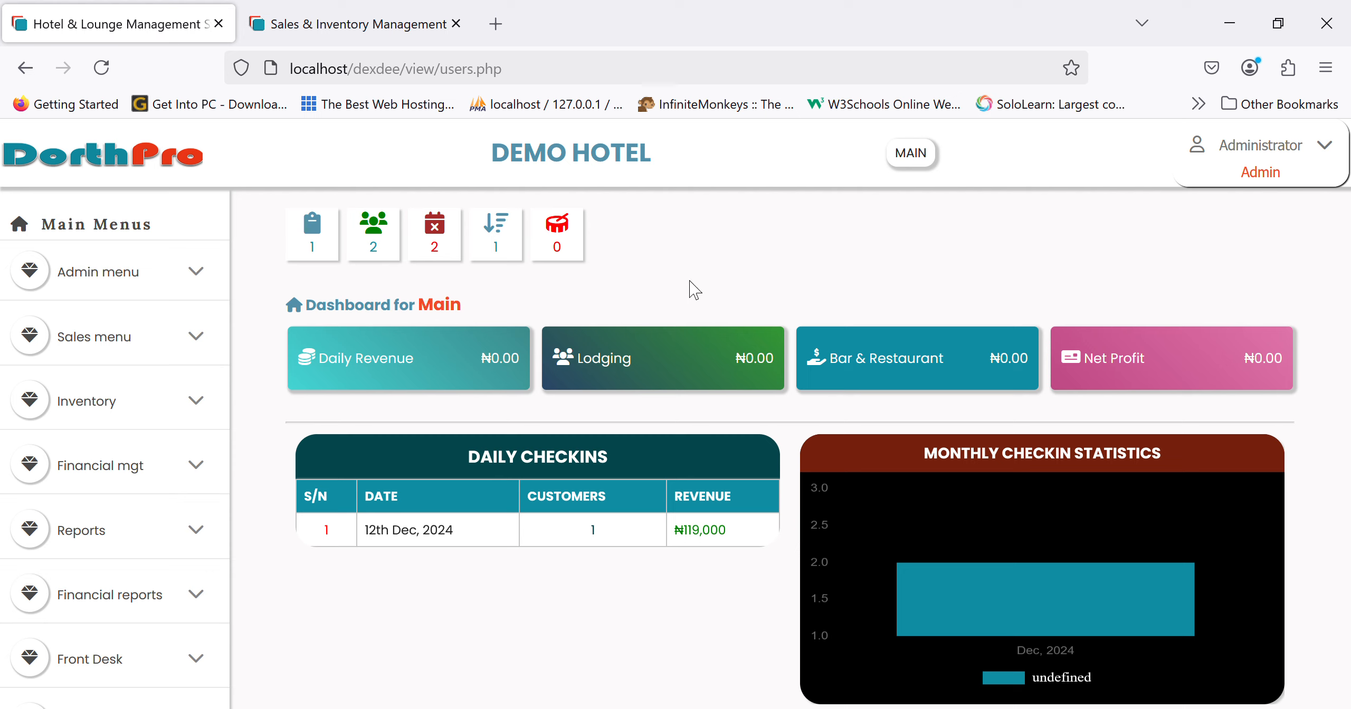
{"action": "left_click", "coordinate": [1296, 178]}
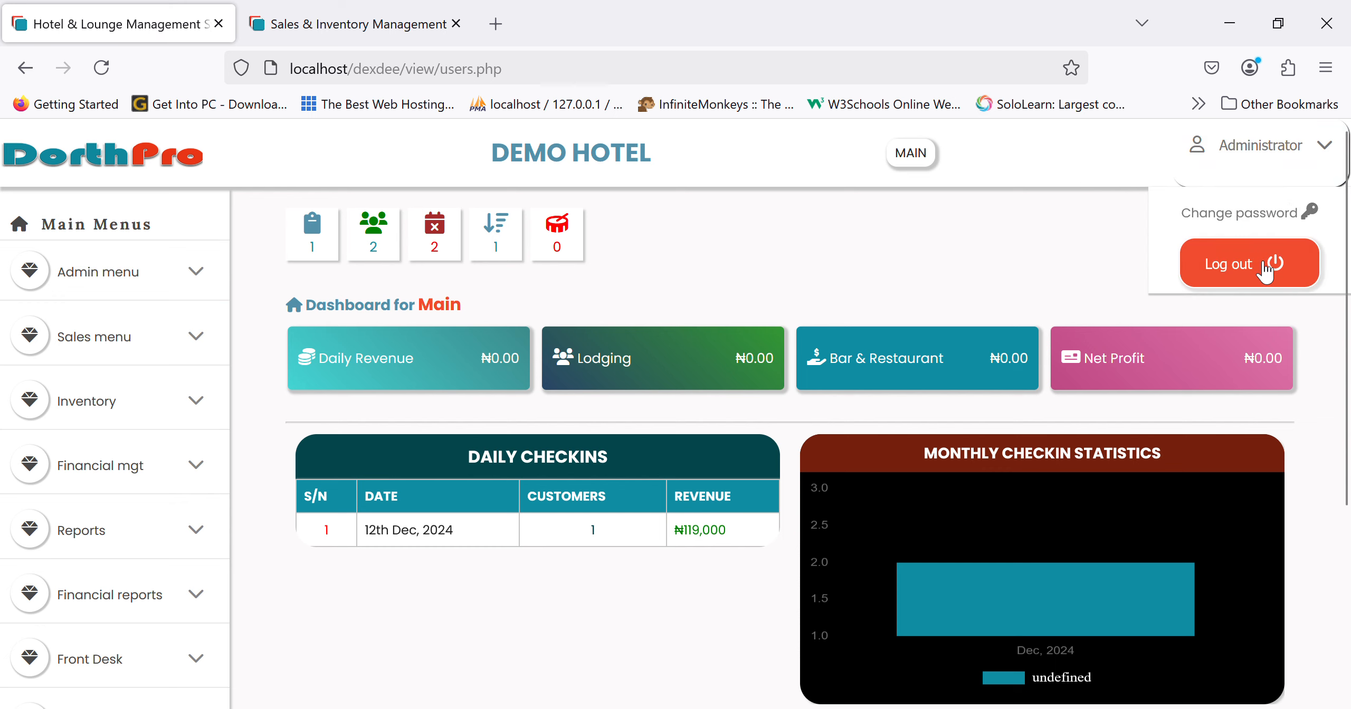
- Log out of the administrator account and try signing in with a different username, which is rejected
{"action": "left_click", "coordinate": [1224, 266]}
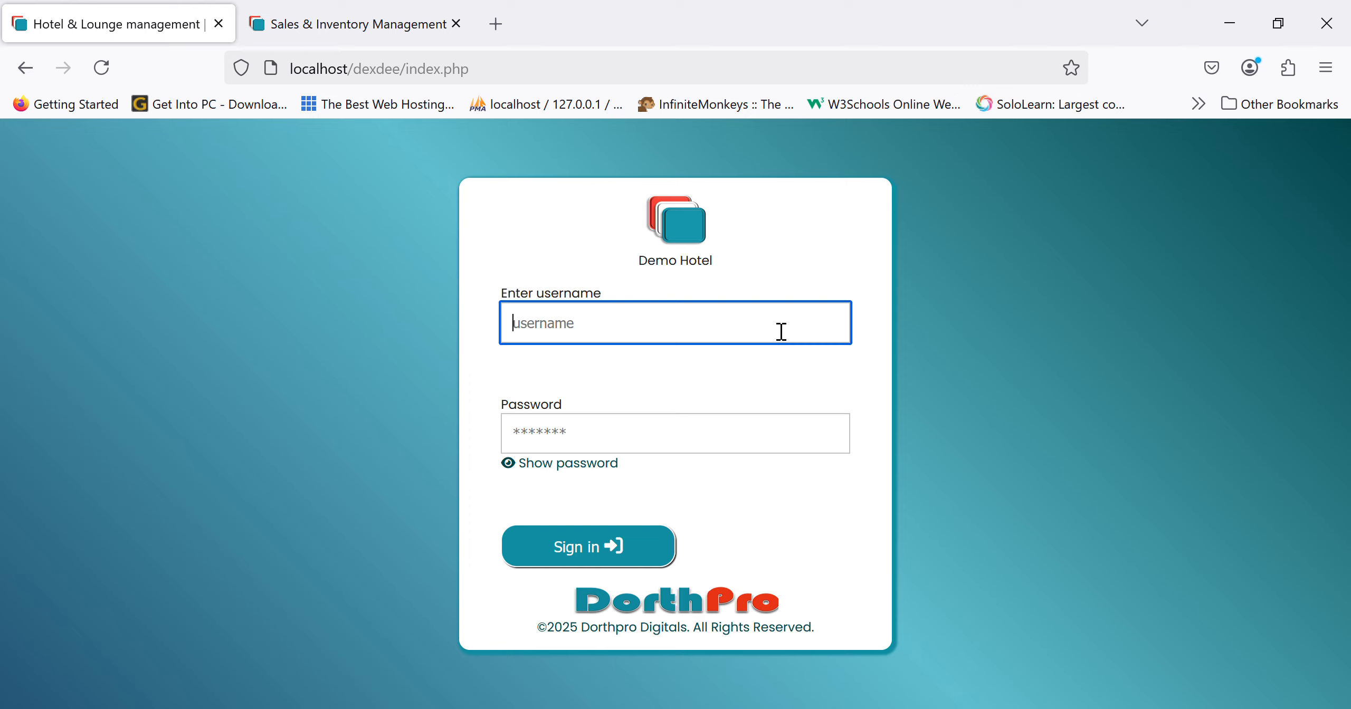
{"action": "type", "text": "dorcas"}
{"action": "left_click", "coordinate": [612, 543]}
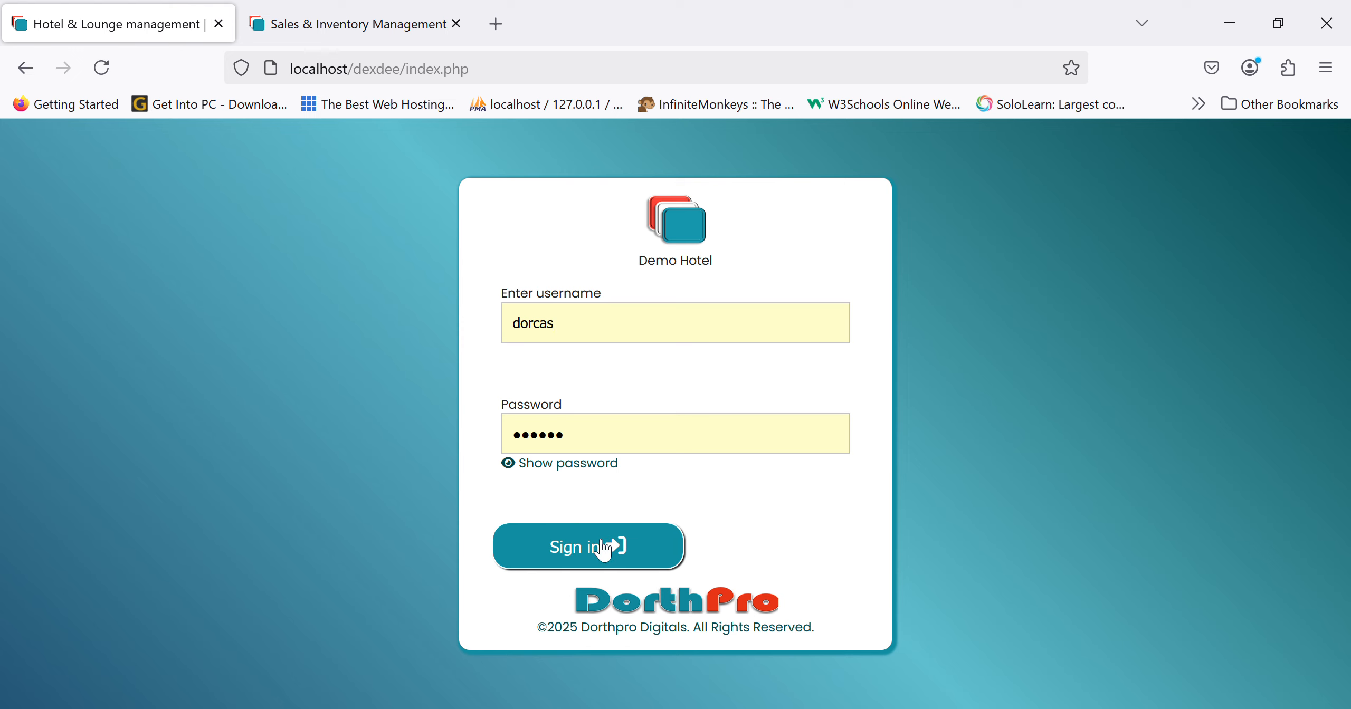
- Sign back in as administrator using the saved sysadmin login
{"action": "left_click", "coordinate": [724, 365]}
{"action": "type", "text": "sys"}
{"action": "left_click", "coordinate": [679, 391]}
{"action": "key", "text": "Return"}
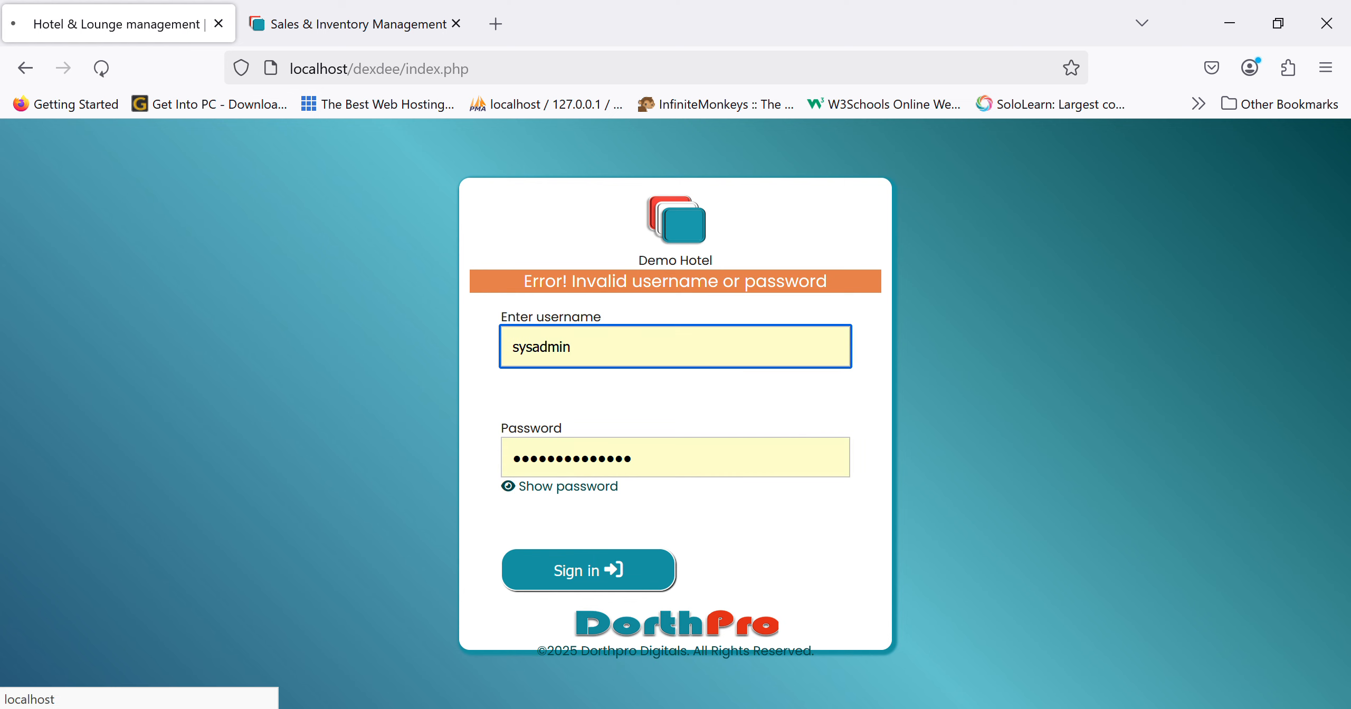
{"action": "left_click", "coordinate": [93, 660]}
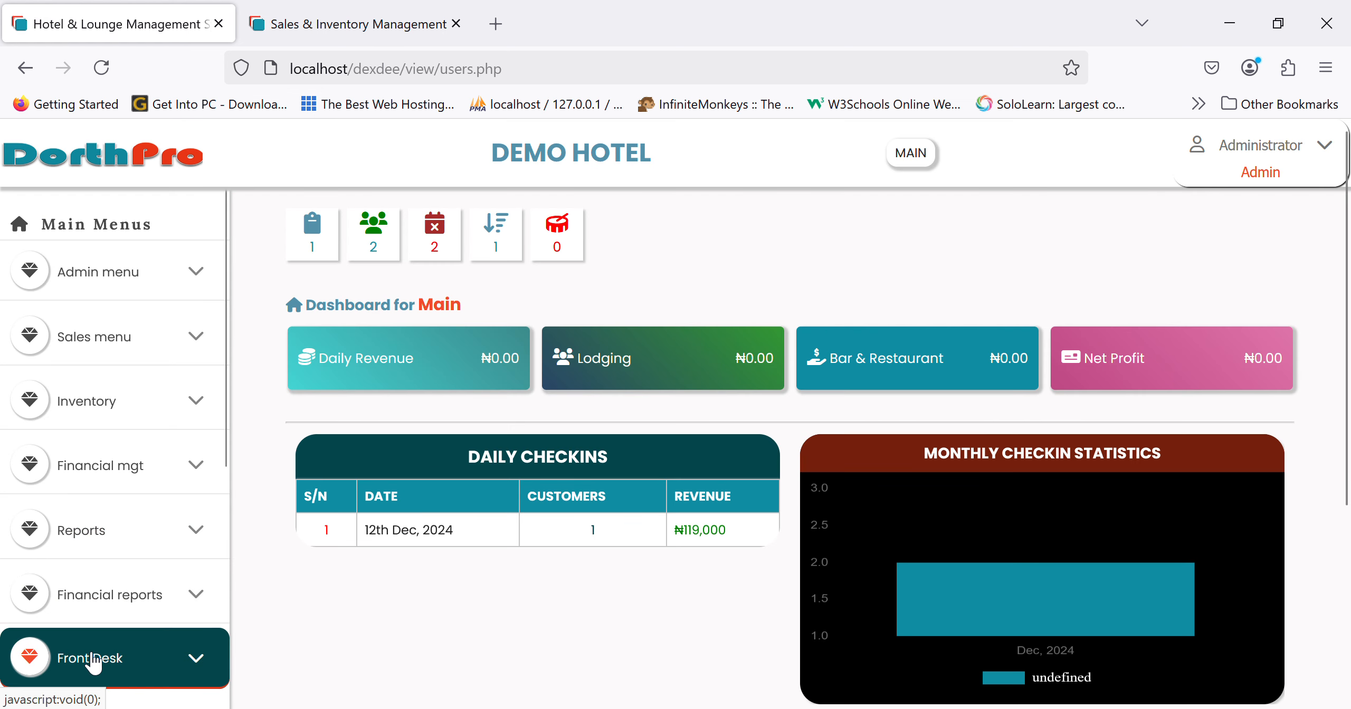
- Open the List Of Users report under Reports
{"action": "left_click", "coordinate": [136, 531]}
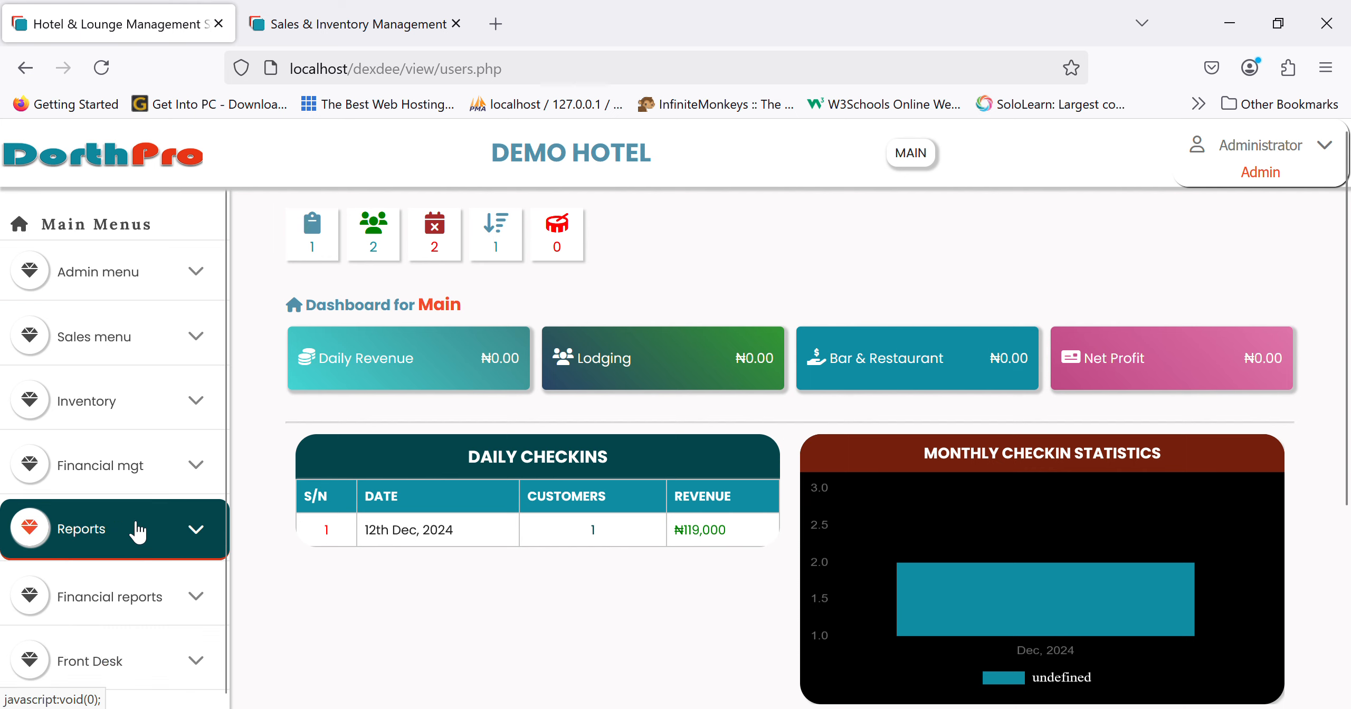
{"action": "scroll", "coordinate": [138, 530], "scroll_direction": "down", "scroll_amount": 5}
{"action": "scroll", "coordinate": [139, 530], "scroll_direction": "down", "scroll_amount": 8}
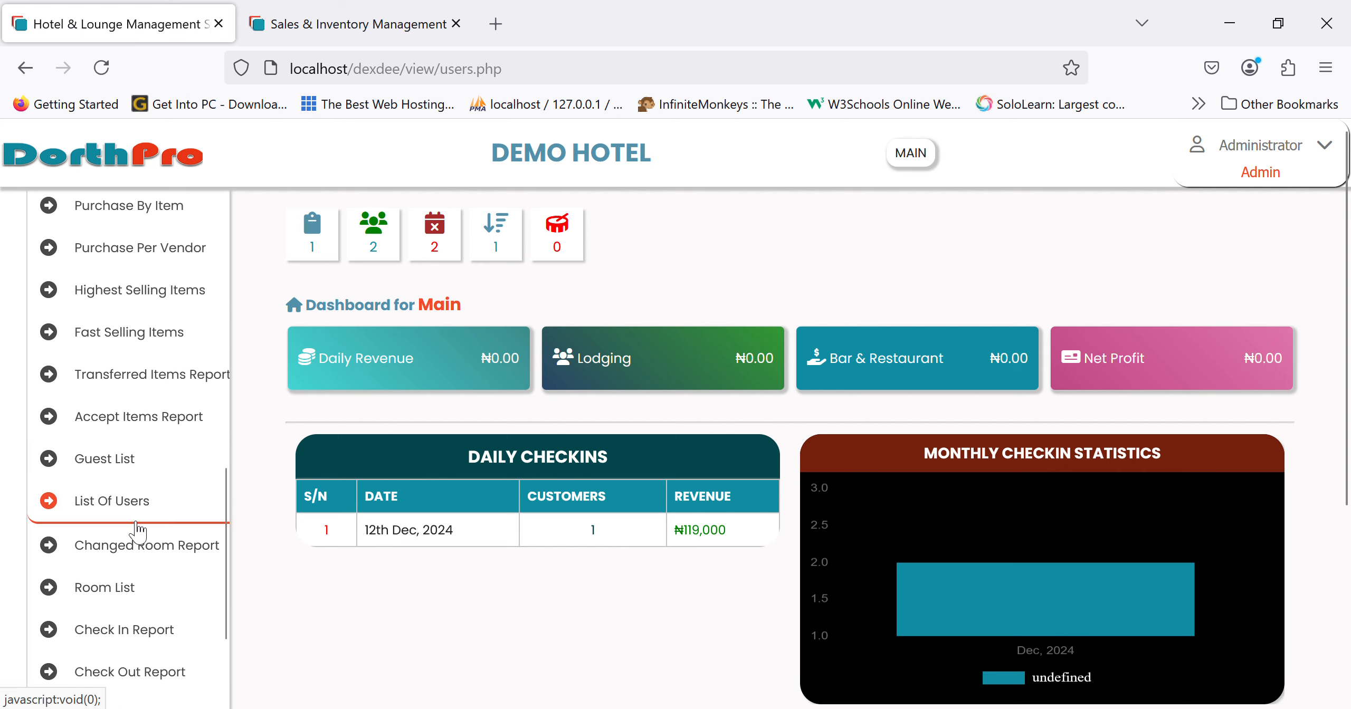
{"action": "left_click", "coordinate": [140, 501]}
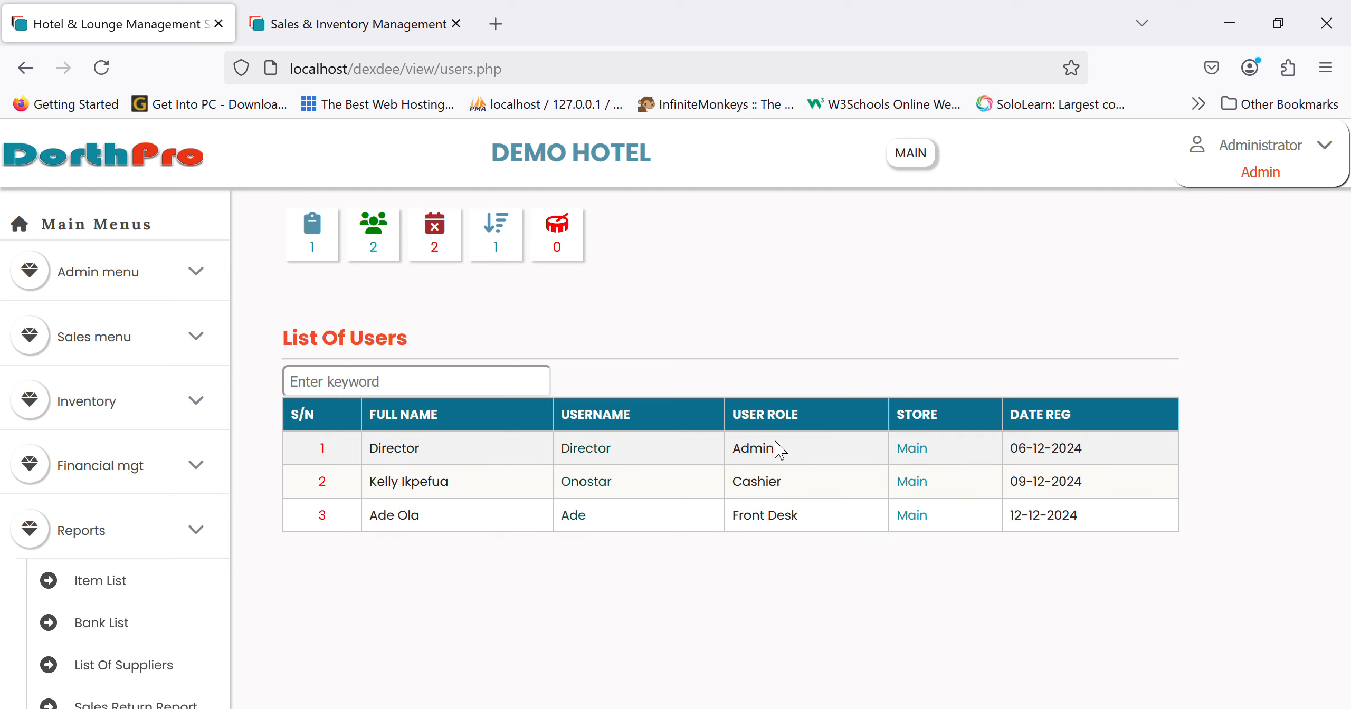
- Log out of the administrator account and sign in with the saved cashier login
{"action": "left_click", "coordinate": [1296, 168]}
{"action": "left_click", "coordinate": [1265, 271]}
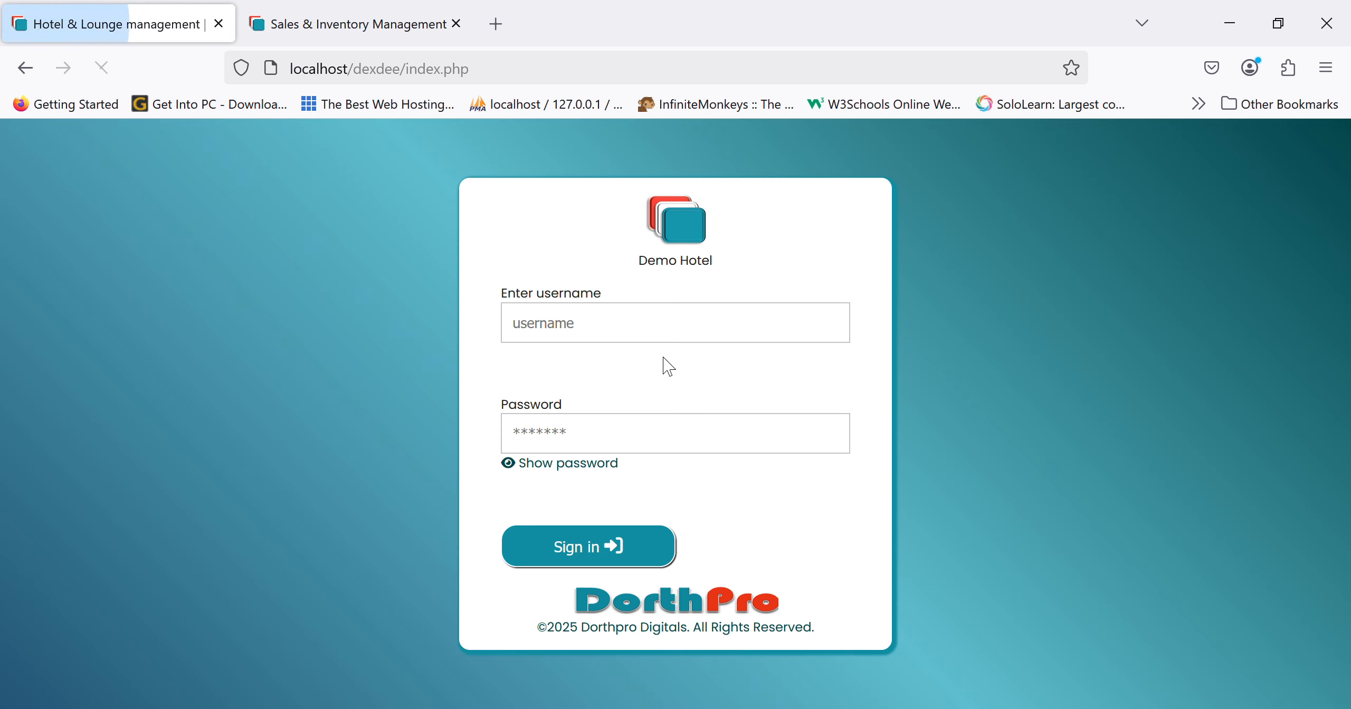
{"action": "left_click", "coordinate": [669, 342]}
{"action": "type", "text": "onostar"}
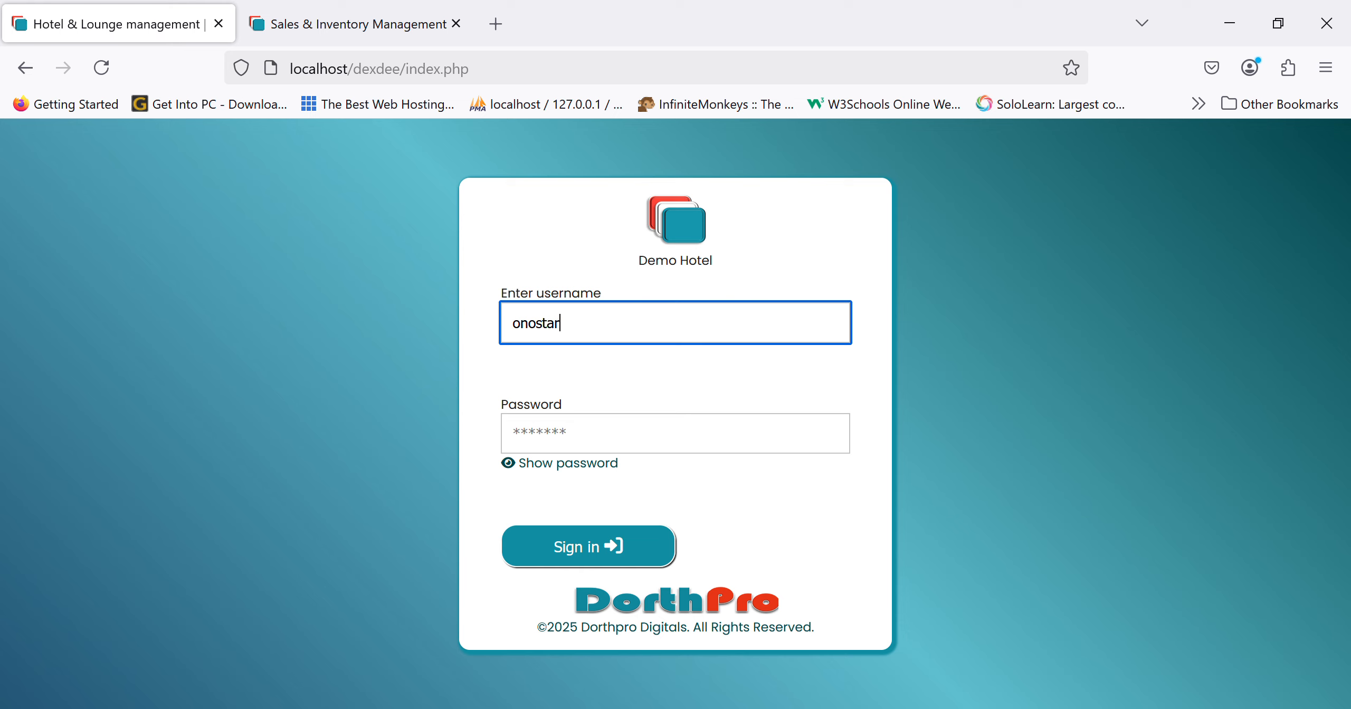
{"action": "key", "text": "Down"}
{"action": "key", "text": "Return"}
{"action": "key", "text": "Return"}
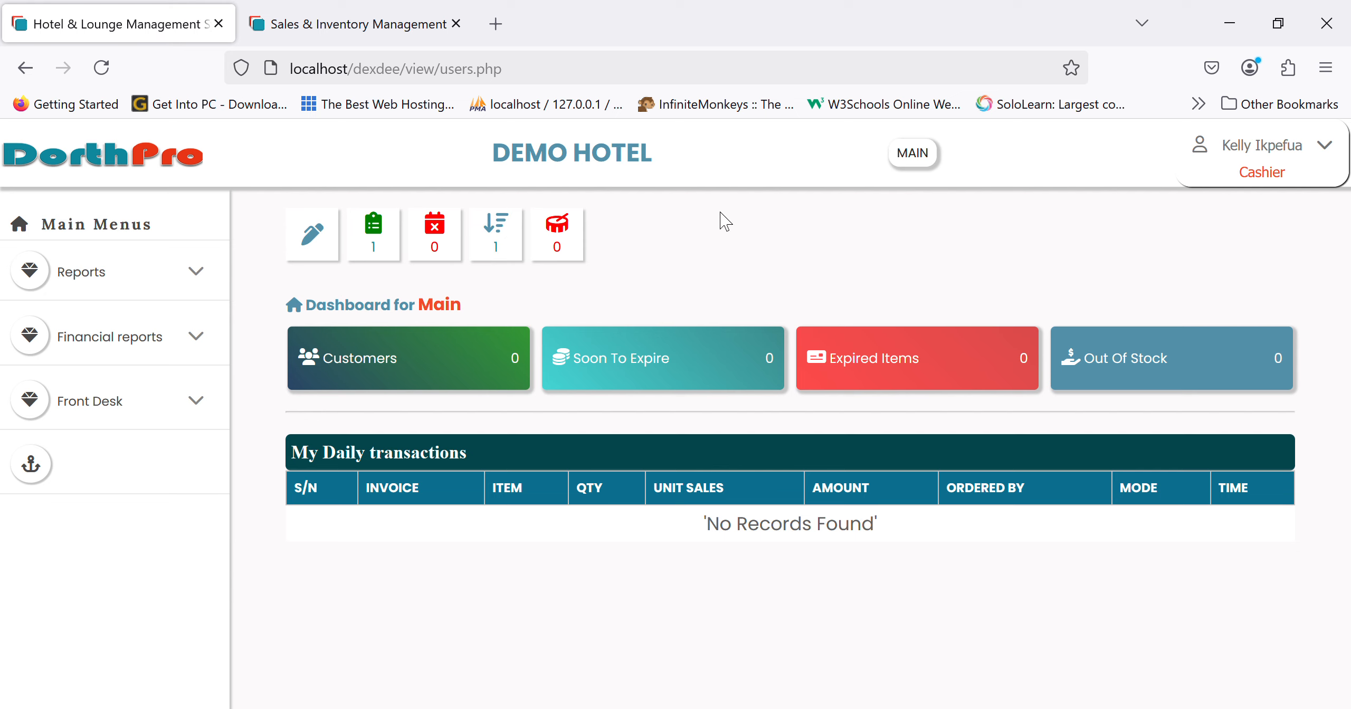
- Review the pending-payment invoice for one GLENFIDDICH 15 YRS at ₦35,000
{"action": "left_click", "coordinate": [329, 258]}
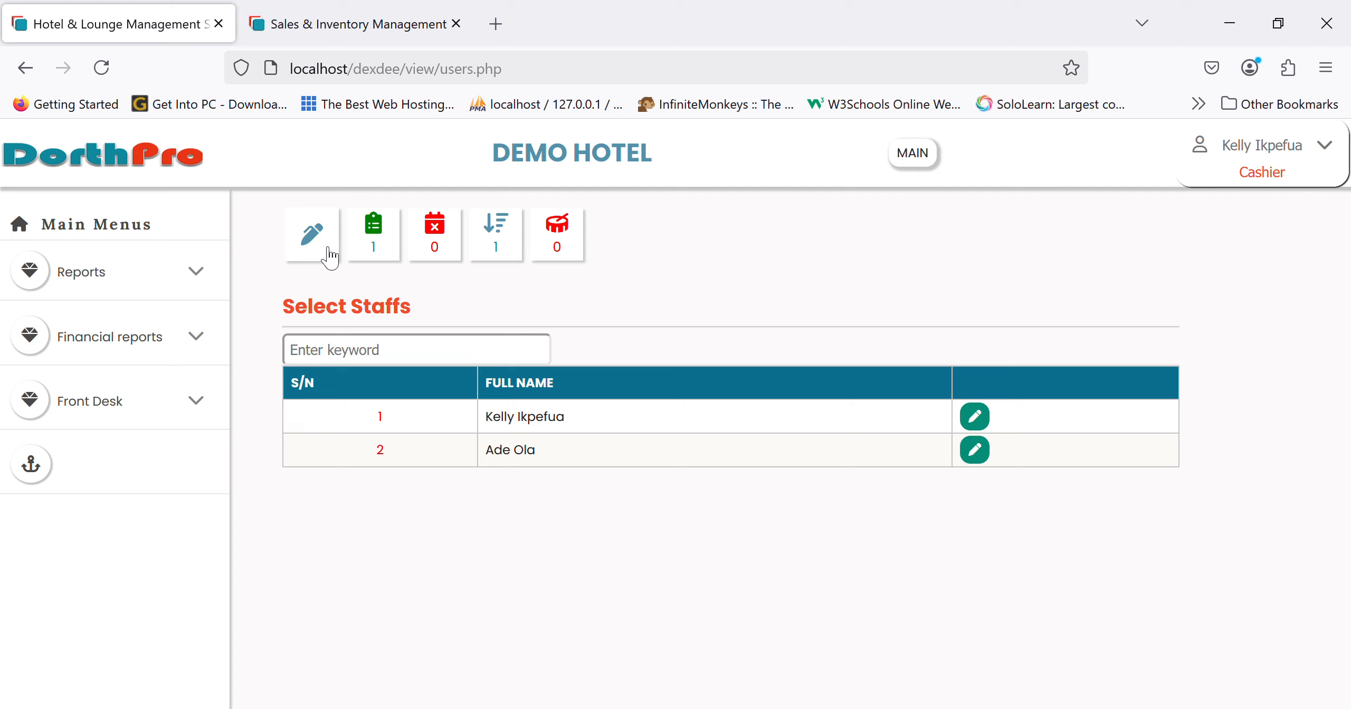
{"action": "left_click", "coordinate": [391, 250]}
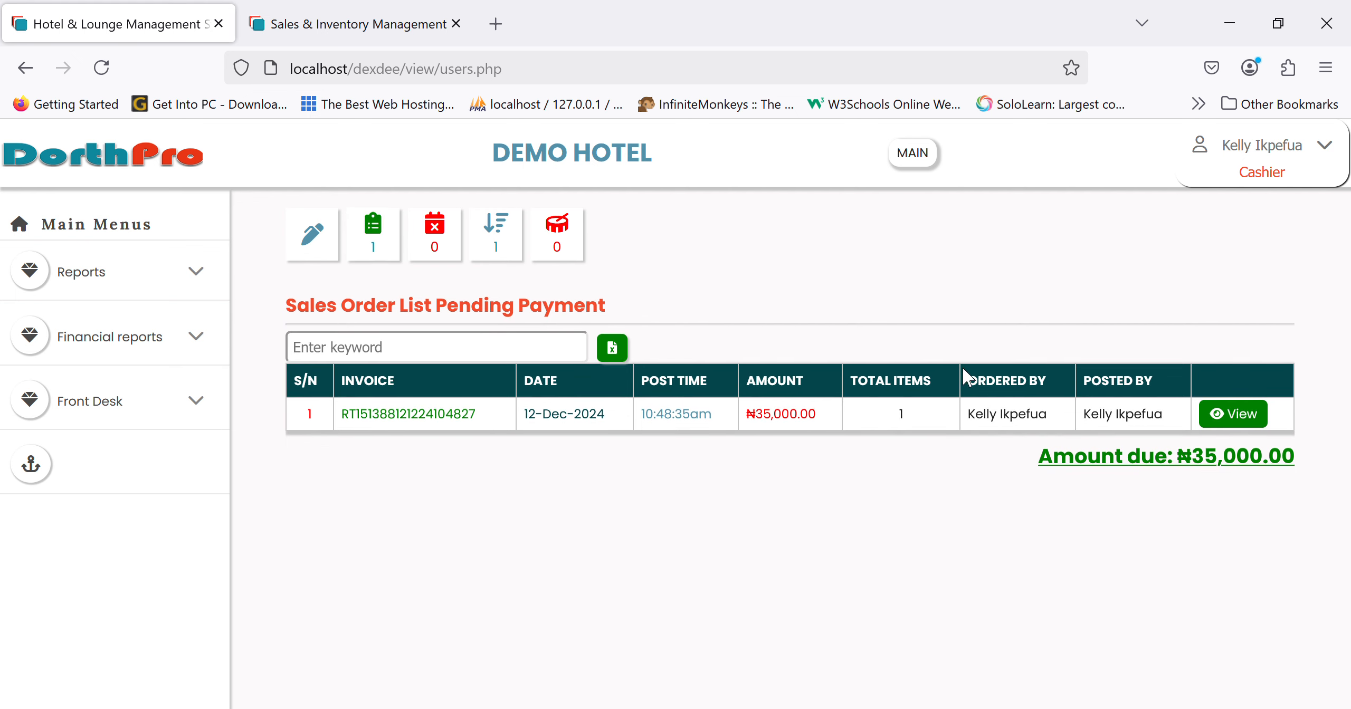
{"action": "left_click", "coordinate": [1259, 417]}
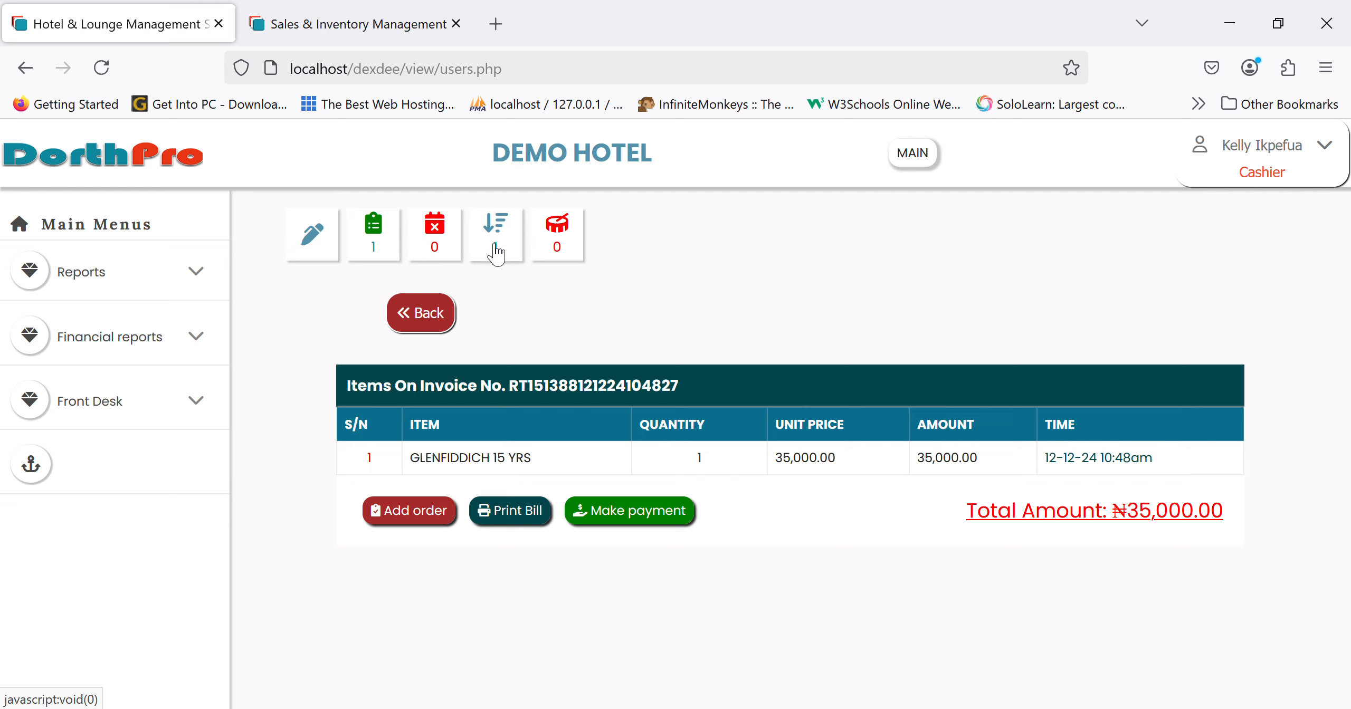
{"action": "left_click", "coordinate": [428, 314]}
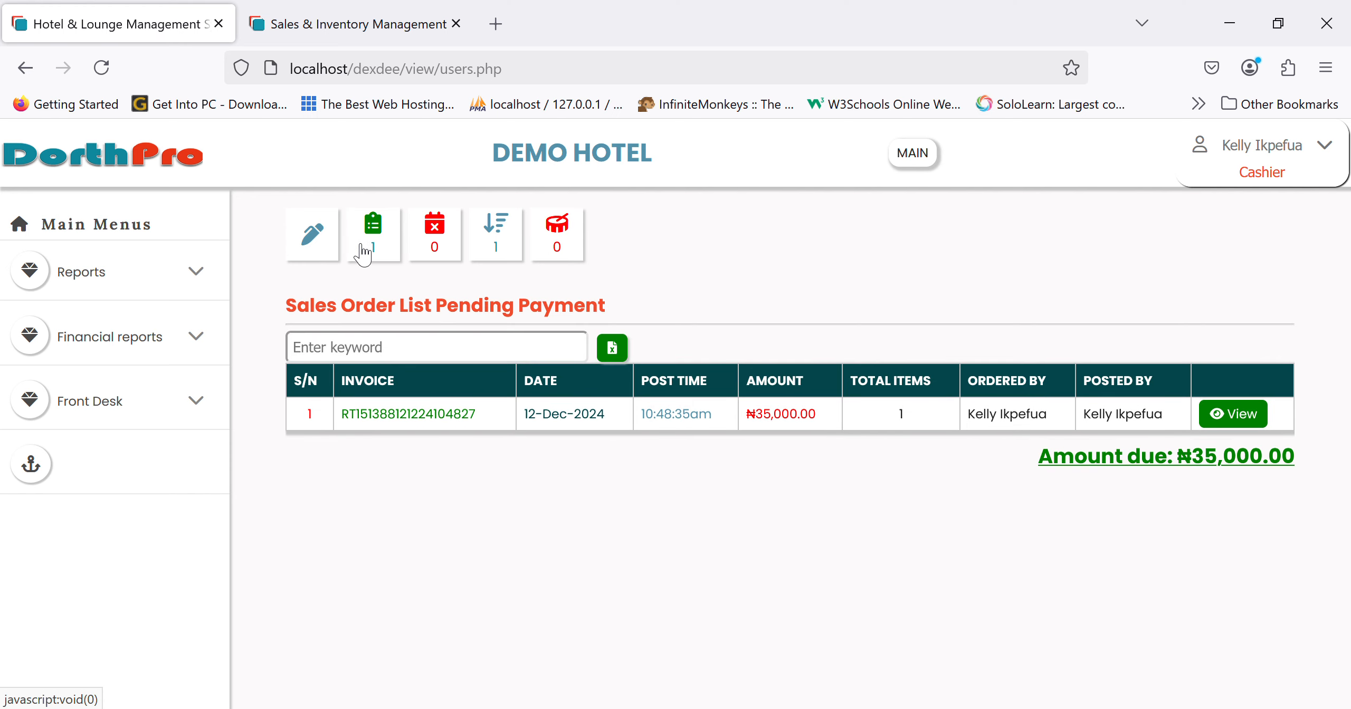
- Log out of the cashier account back to the sign-in page
{"action": "left_click", "coordinate": [1181, 170]}
{"action": "left_click", "coordinate": [1266, 285]}
{"action": "left_click", "coordinate": [640, 333]}
- Try signing in twice with the front desk username and password, both rejected as Wrong Password
{"action": "type", "text": "ade"}
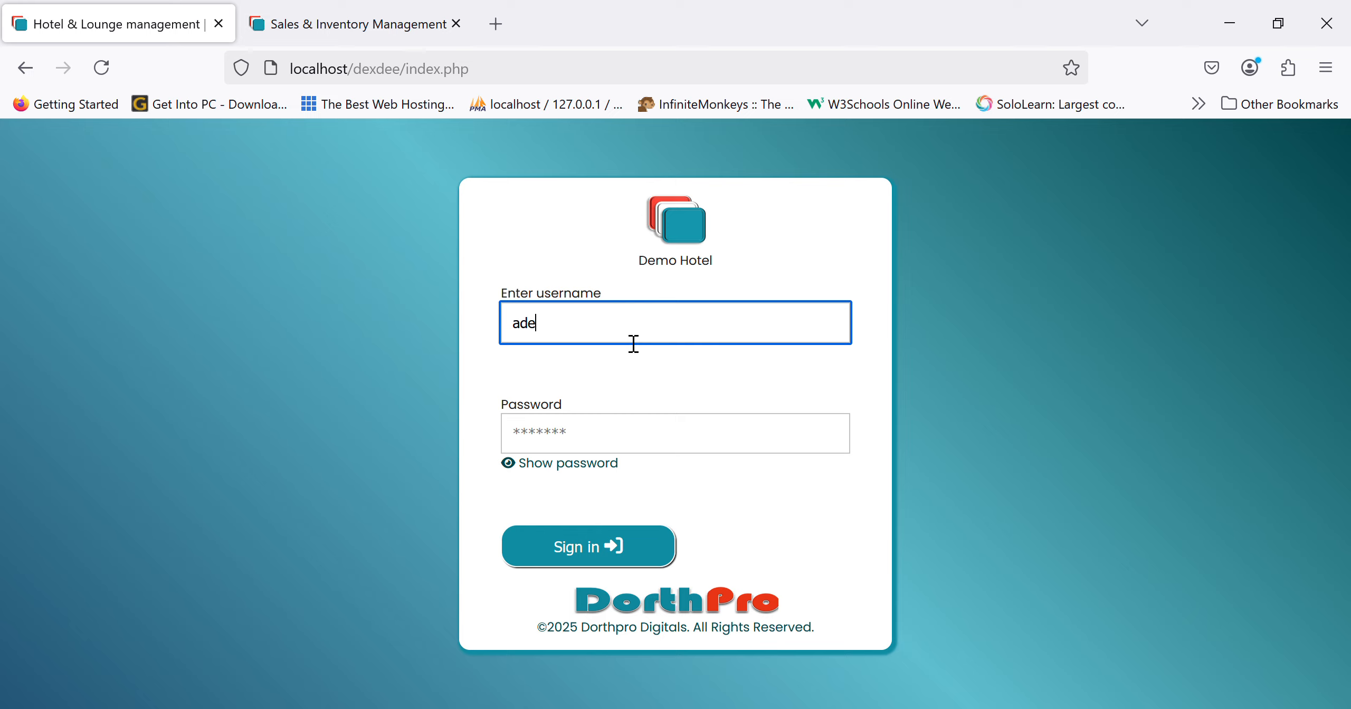
{"action": "left_click", "coordinate": [594, 436]}
{"action": "type", "text": "a"}
{"action": "type", "text": "•"}
{"action": "key", "text": "BackSpace"}
{"action": "key", "text": "BackSpace"}
{"action": "type", "text": "••••••"}
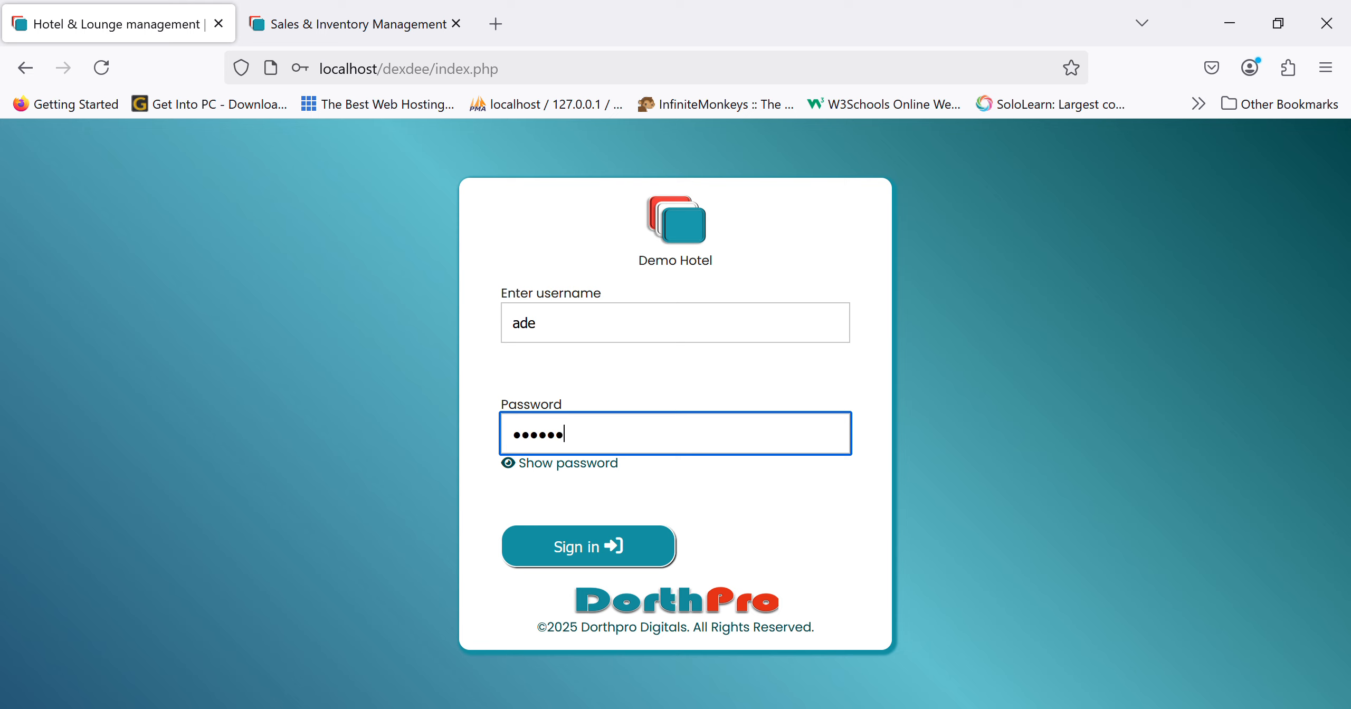
{"action": "left_click", "coordinate": [533, 542]}
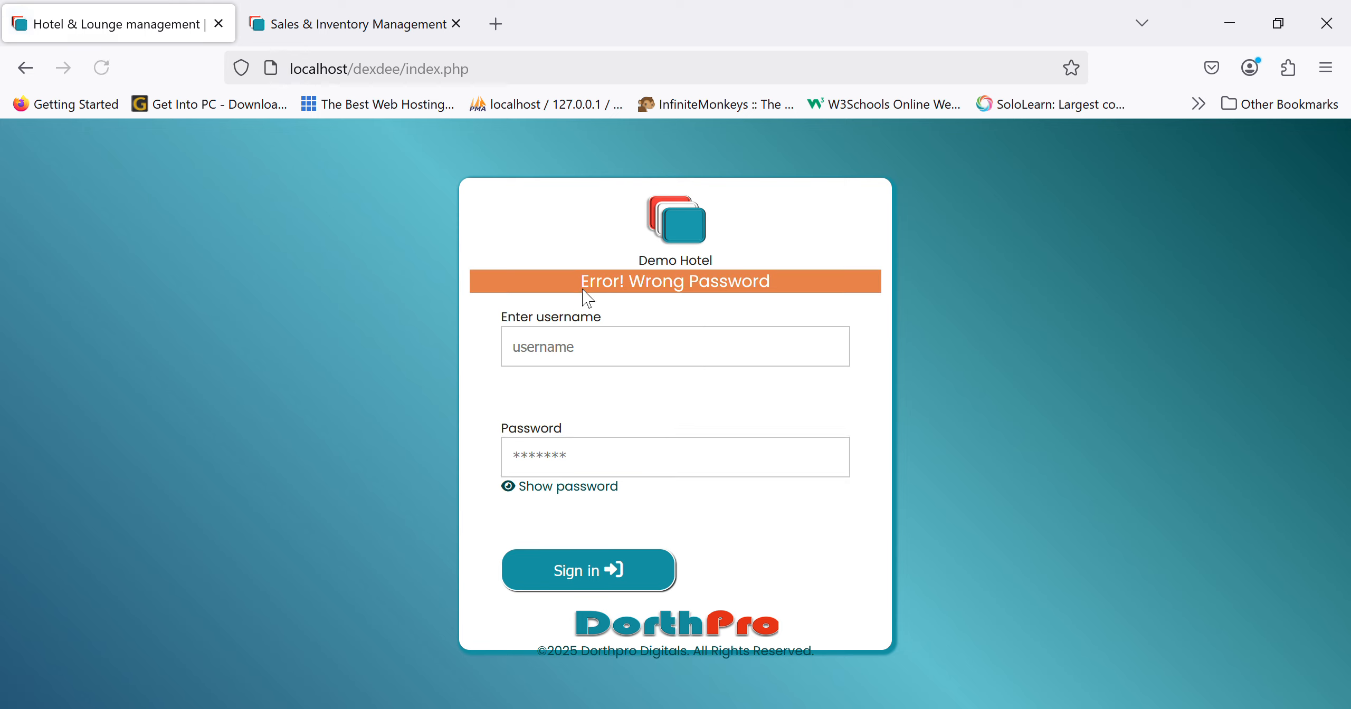
{"action": "left_click", "coordinate": [600, 355]}
{"action": "type", "text": "ade"}
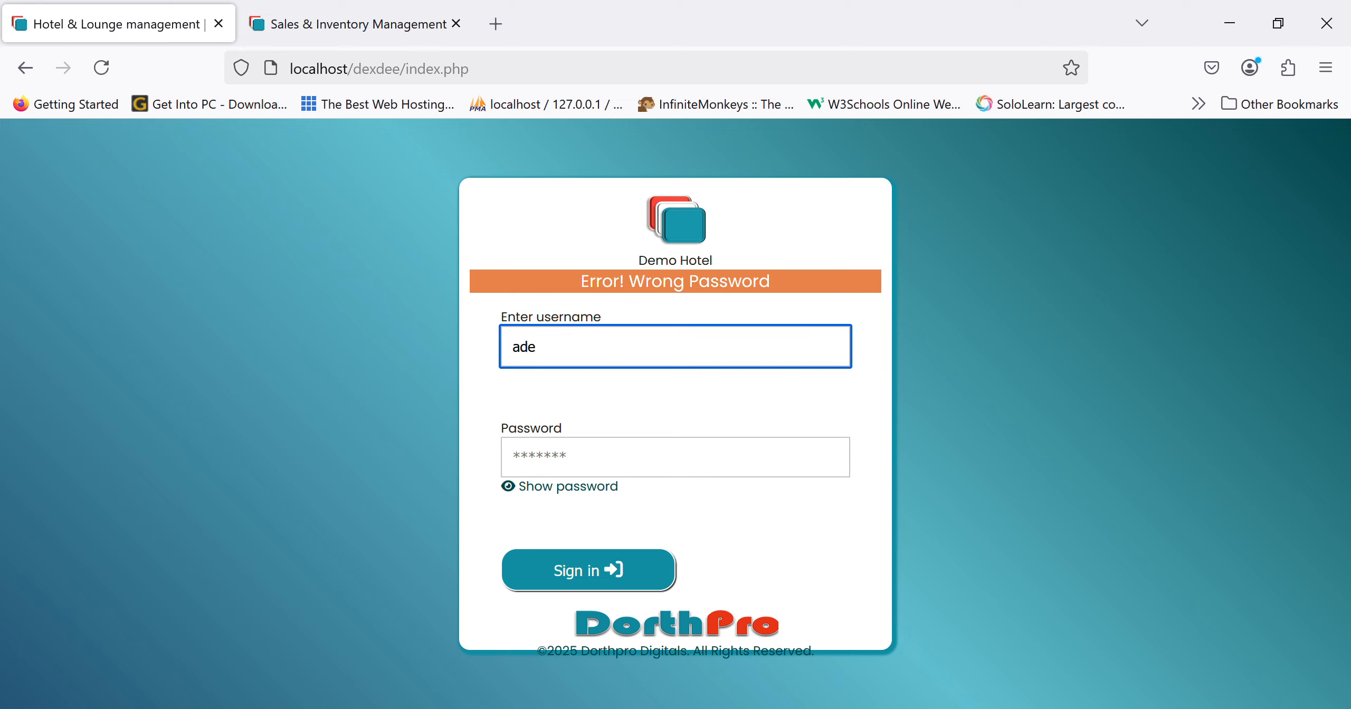
{"action": "left_click", "coordinate": [552, 458]}
{"action": "type", "text": "ade"}
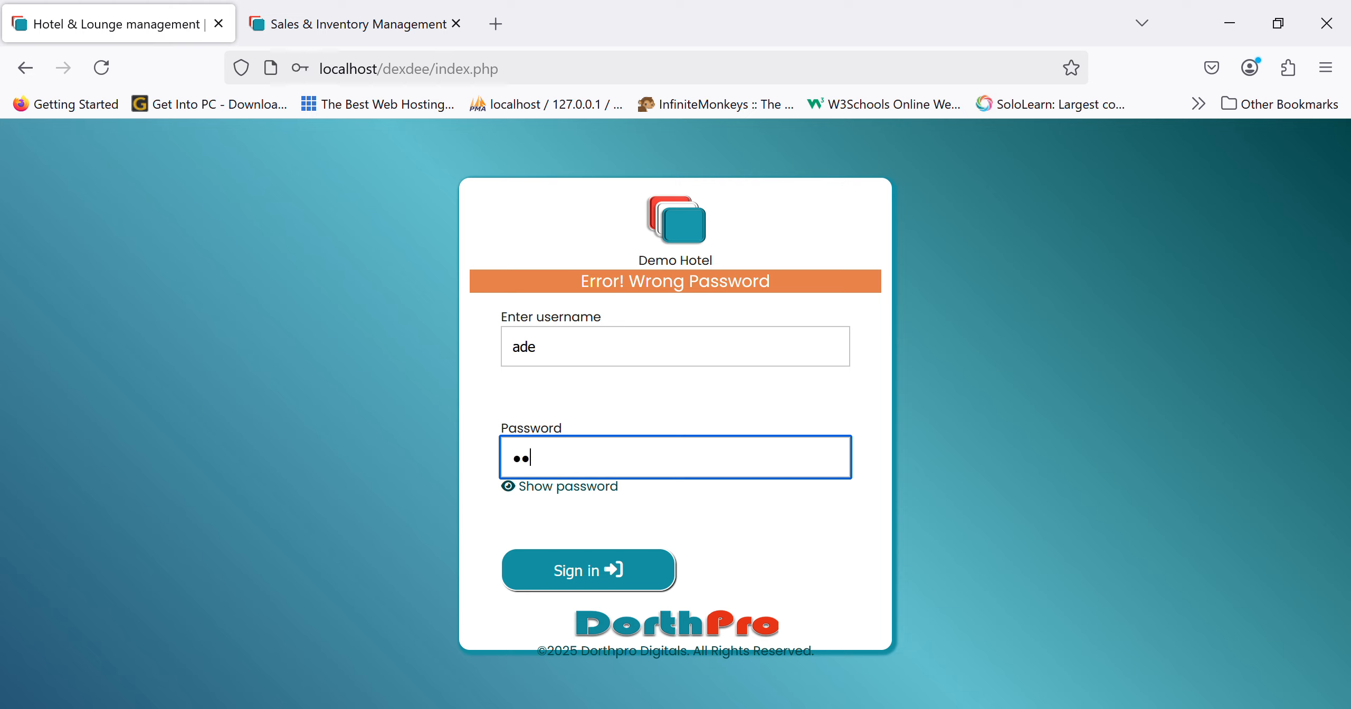
{"action": "left_click", "coordinate": [532, 564]}
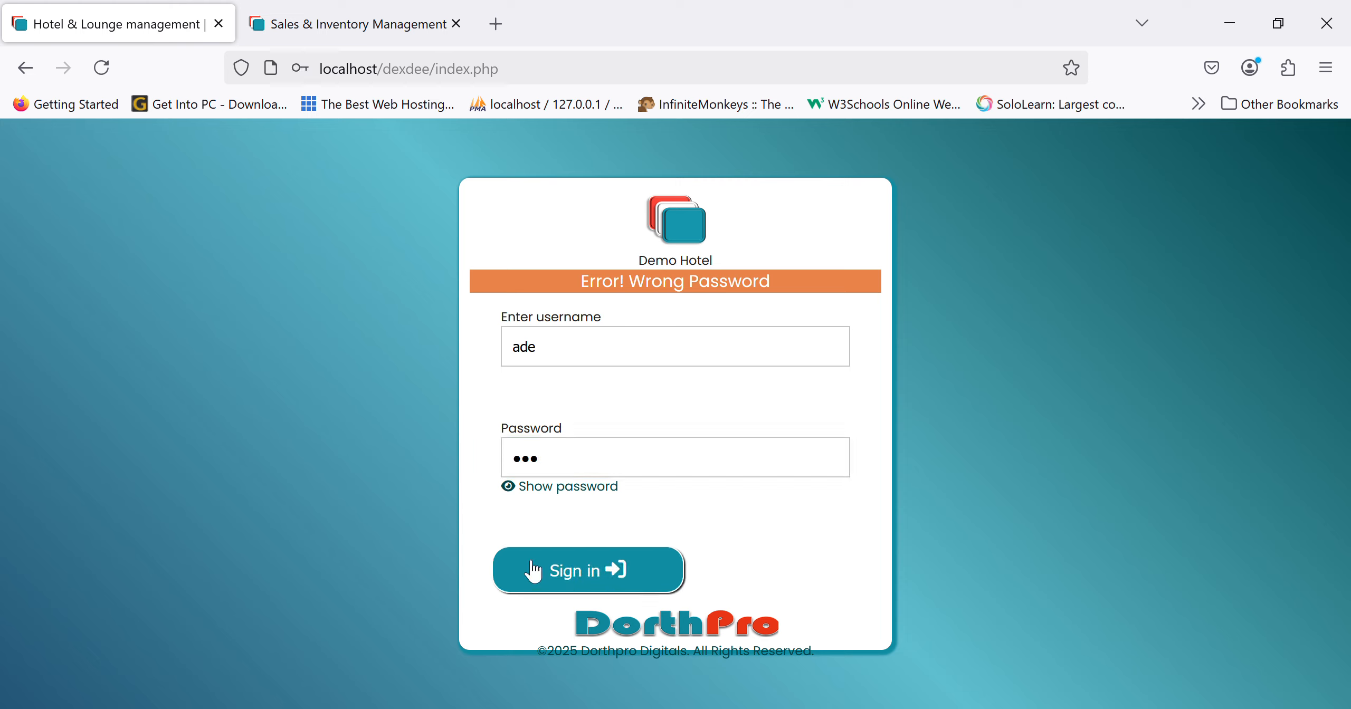
- Sign in as administrator with the saved sysadmin login to reach the Main dashboard
{"action": "left_click", "coordinate": [671, 357]}
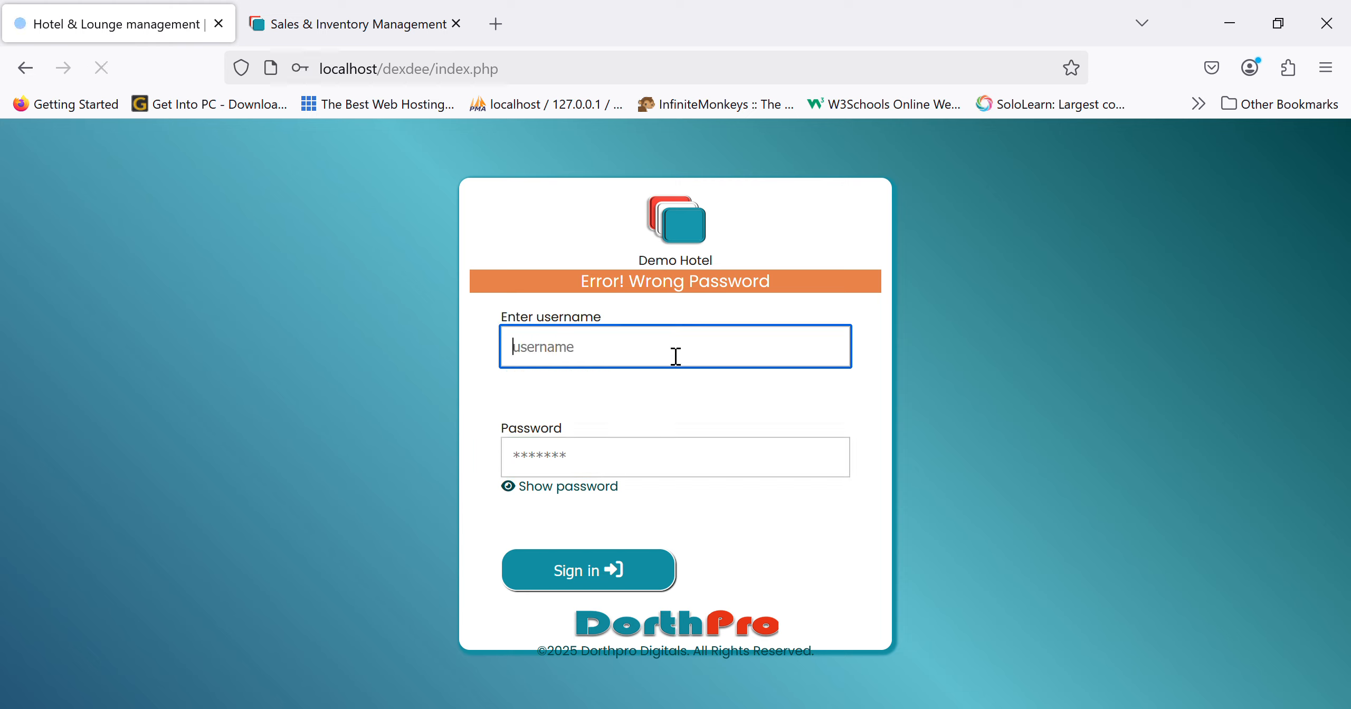
{"action": "type", "text": "sys"}
{"action": "left_click", "coordinate": [636, 390]}
{"action": "left_click", "coordinate": [575, 570]}
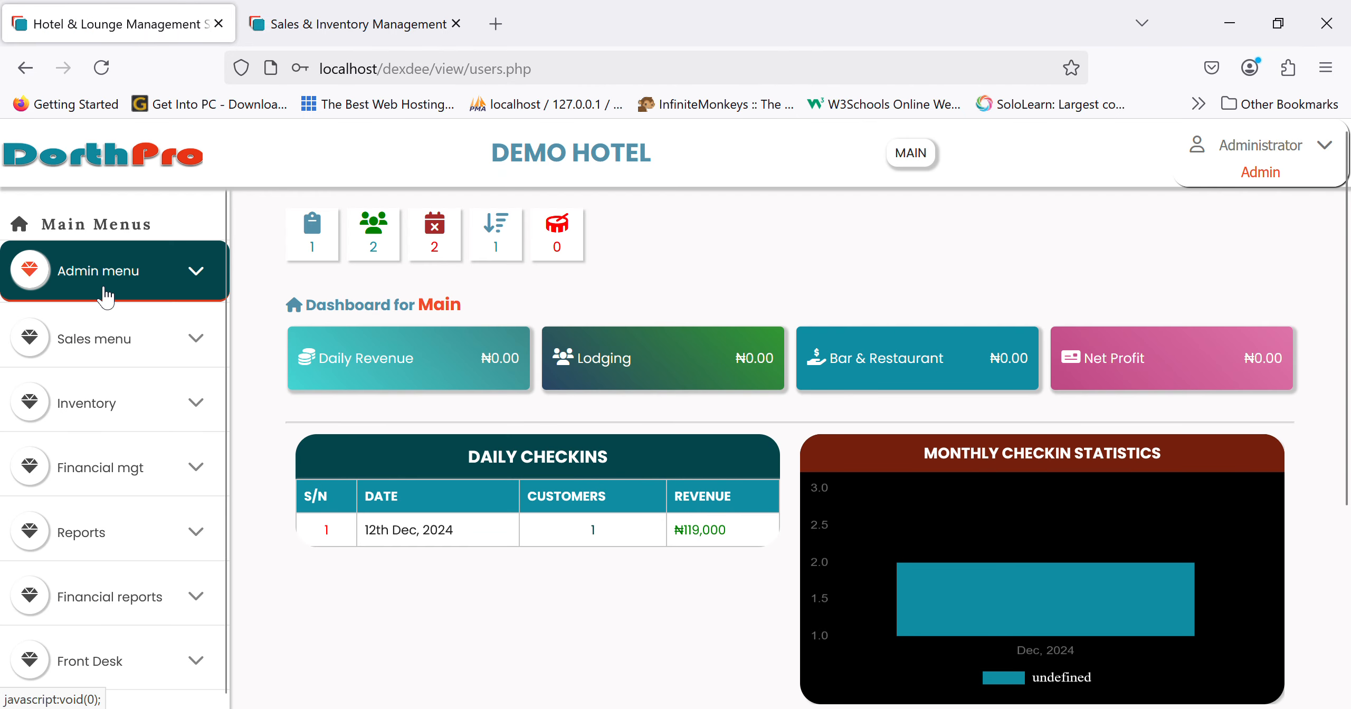
{"action": "left_click", "coordinate": [104, 289]}
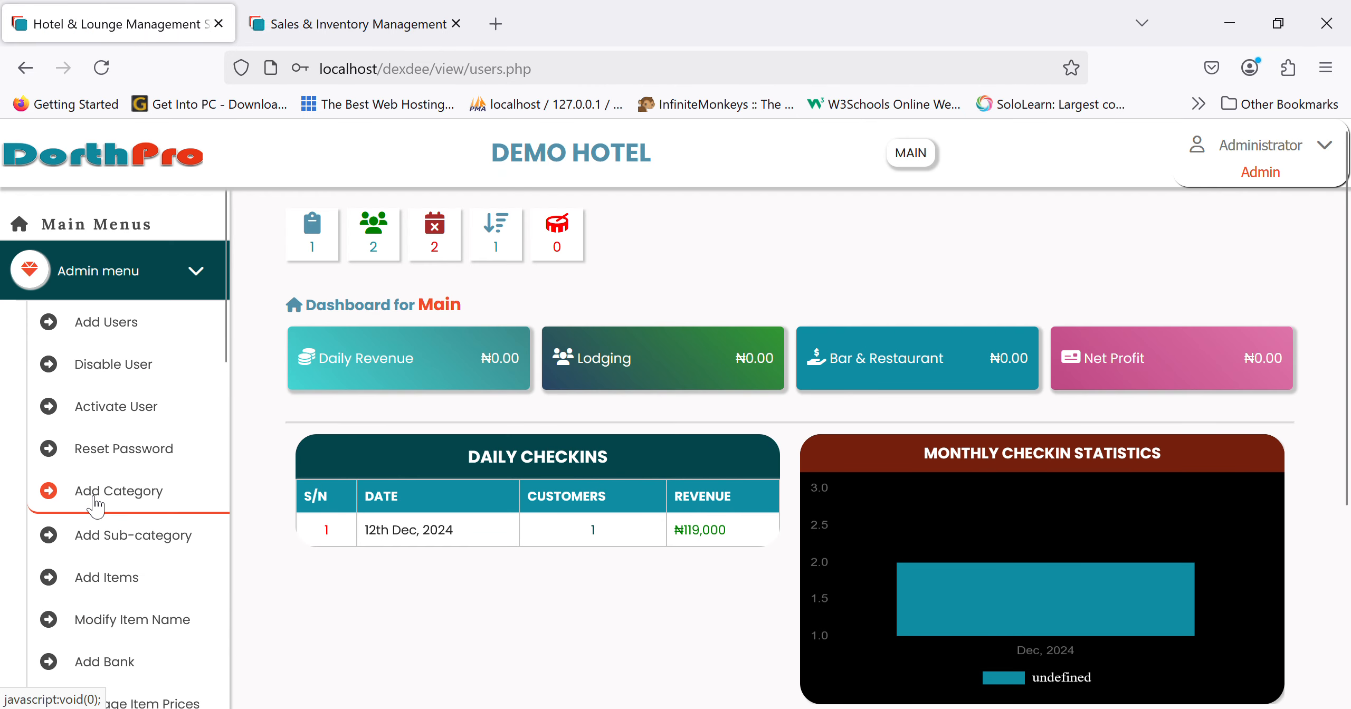
- Reset the front desk user's password from the administrator's password reset page
{"action": "left_click", "coordinate": [108, 450]}
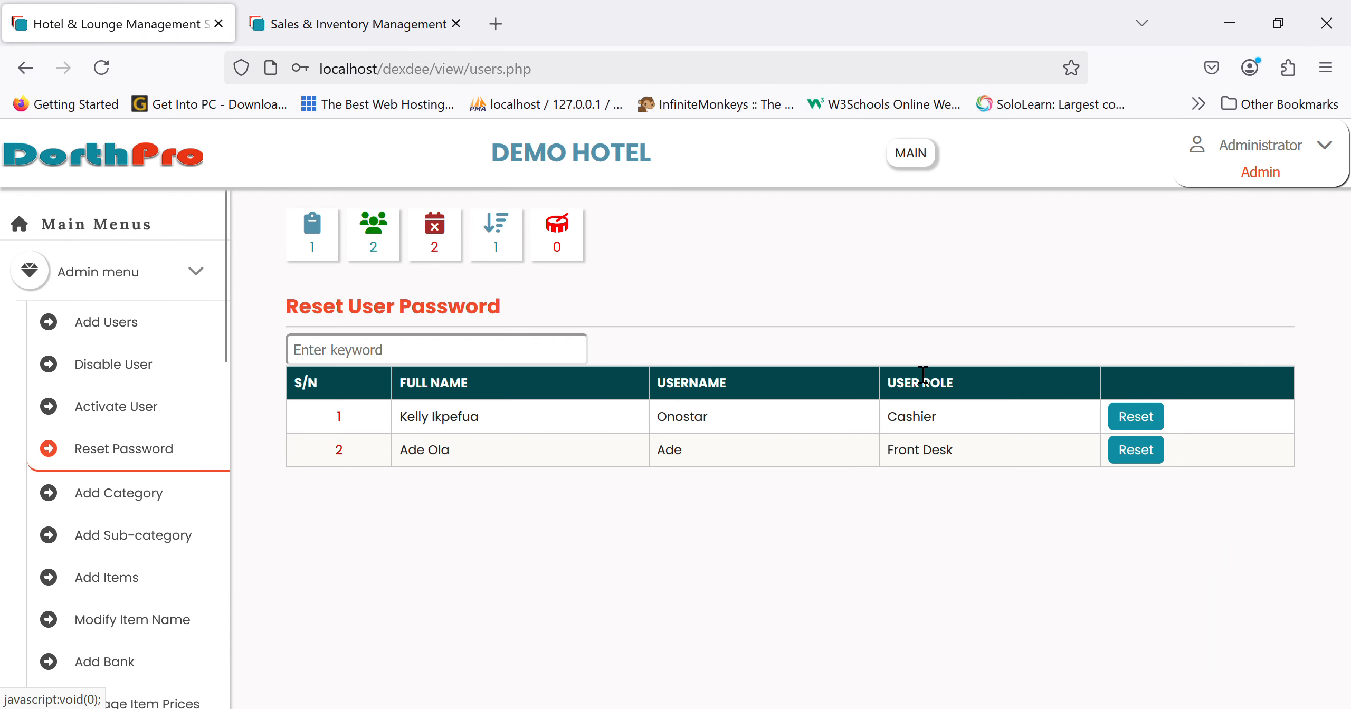
{"action": "left_click", "coordinate": [1142, 454]}
{"action": "key", "text": "Return"}
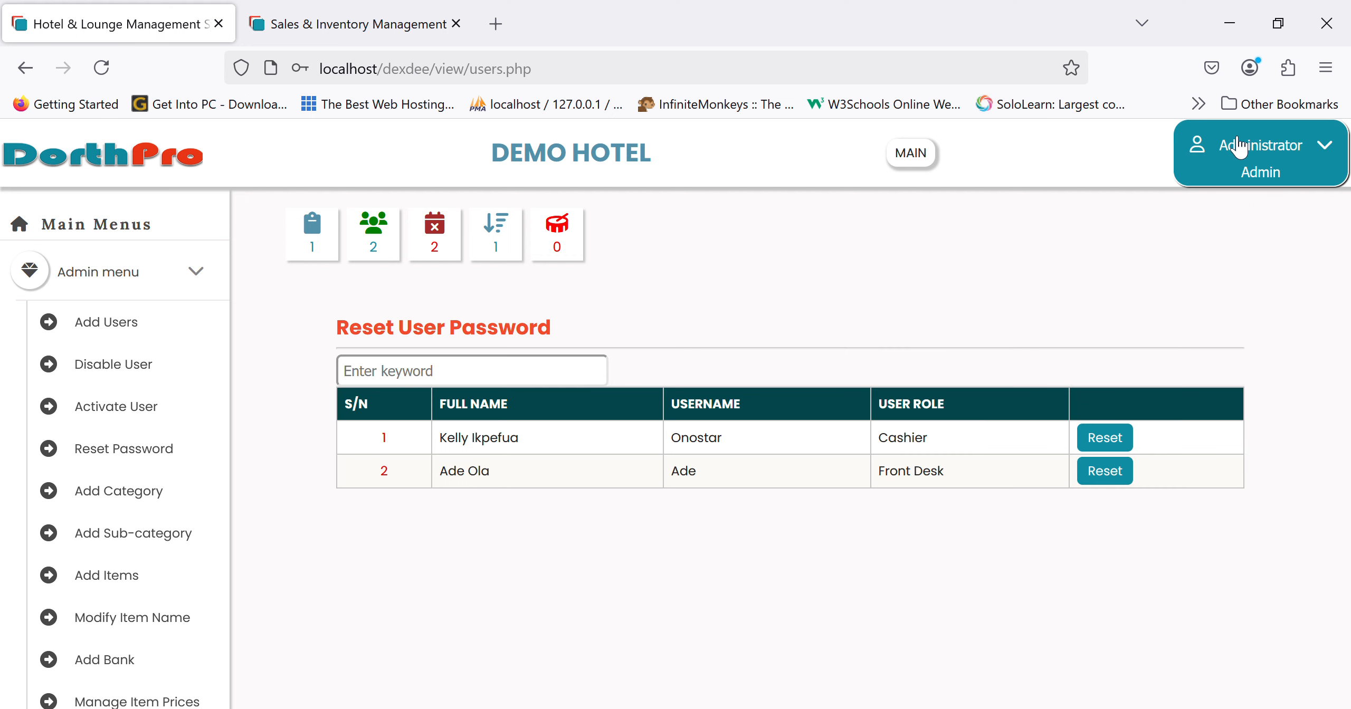
- Log out of the administrator account and sign in as the front desk user
{"action": "left_click", "coordinate": [1262, 185]}
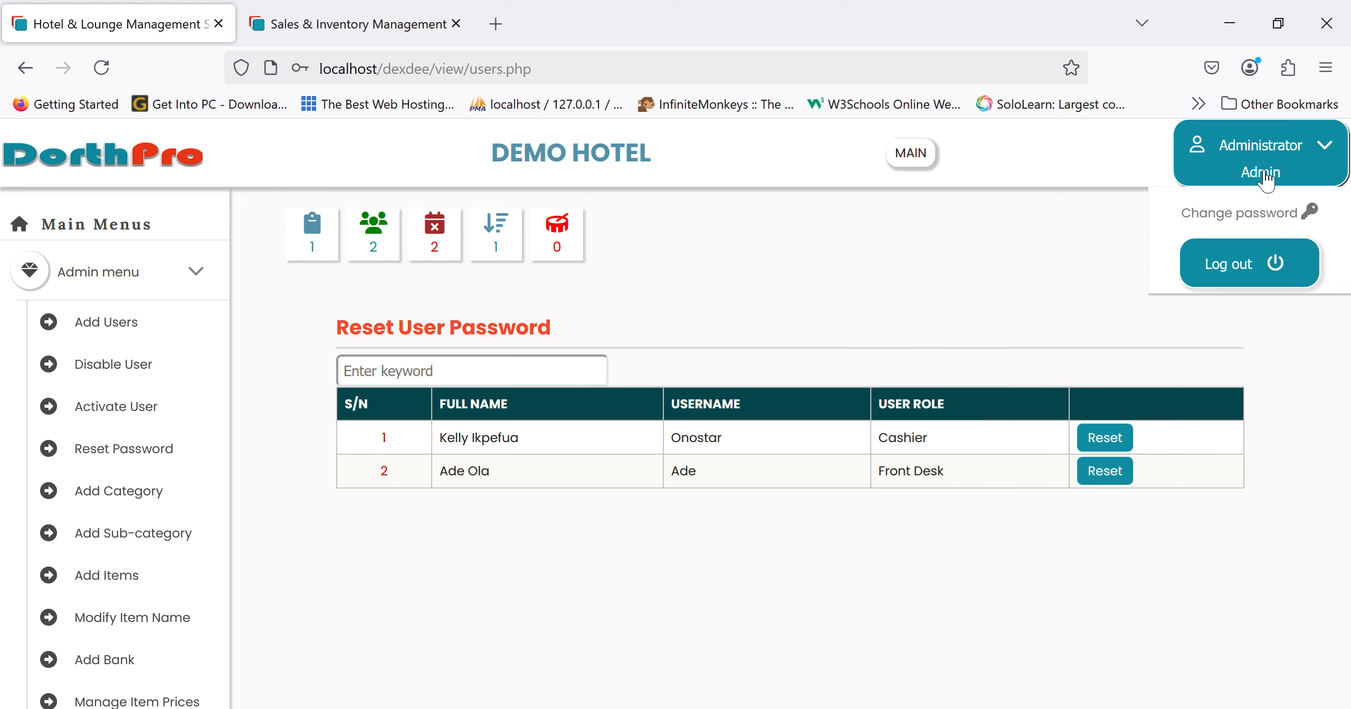
{"action": "left_click", "coordinate": [1251, 267]}
{"action": "left_click", "coordinate": [689, 334]}
{"action": "type", "text": "a"}
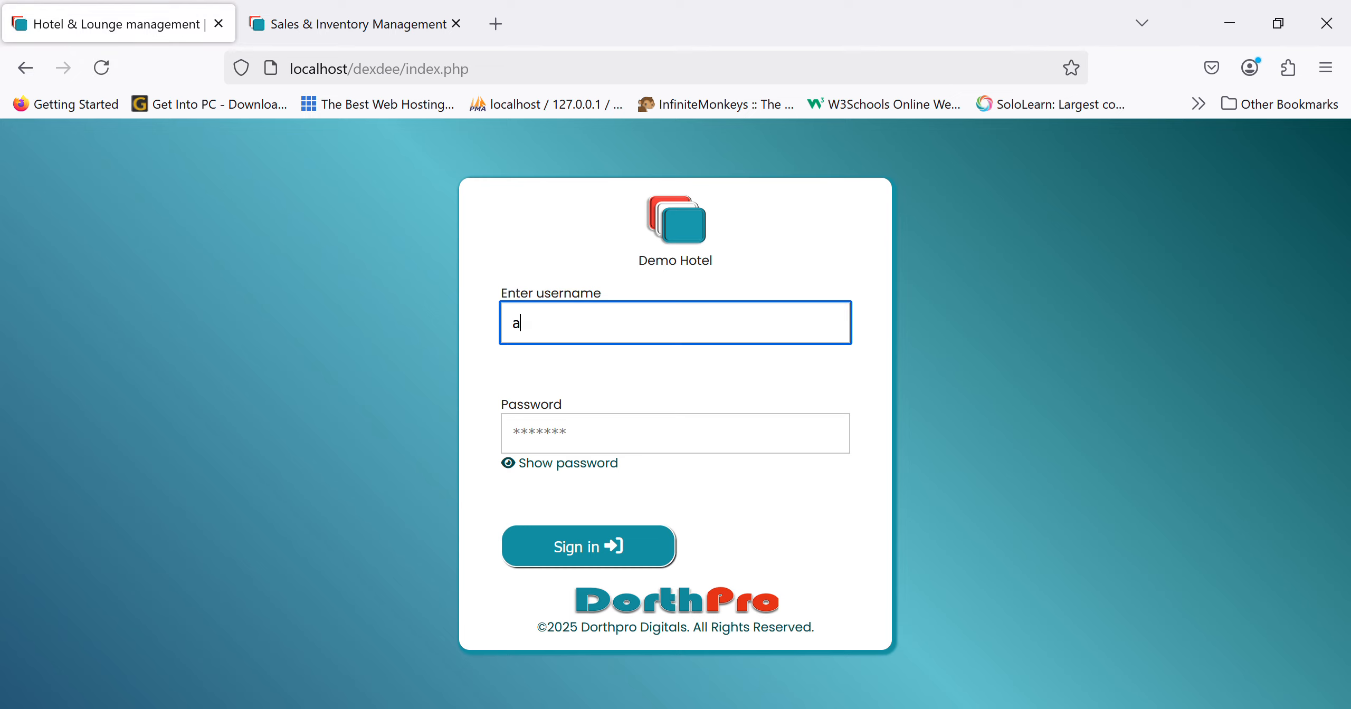
{"action": "type", "text": "de"}
{"action": "left_click", "coordinate": [624, 446]}
{"action": "type", "text": "***"}
{"action": "left_click", "coordinate": [580, 554]}
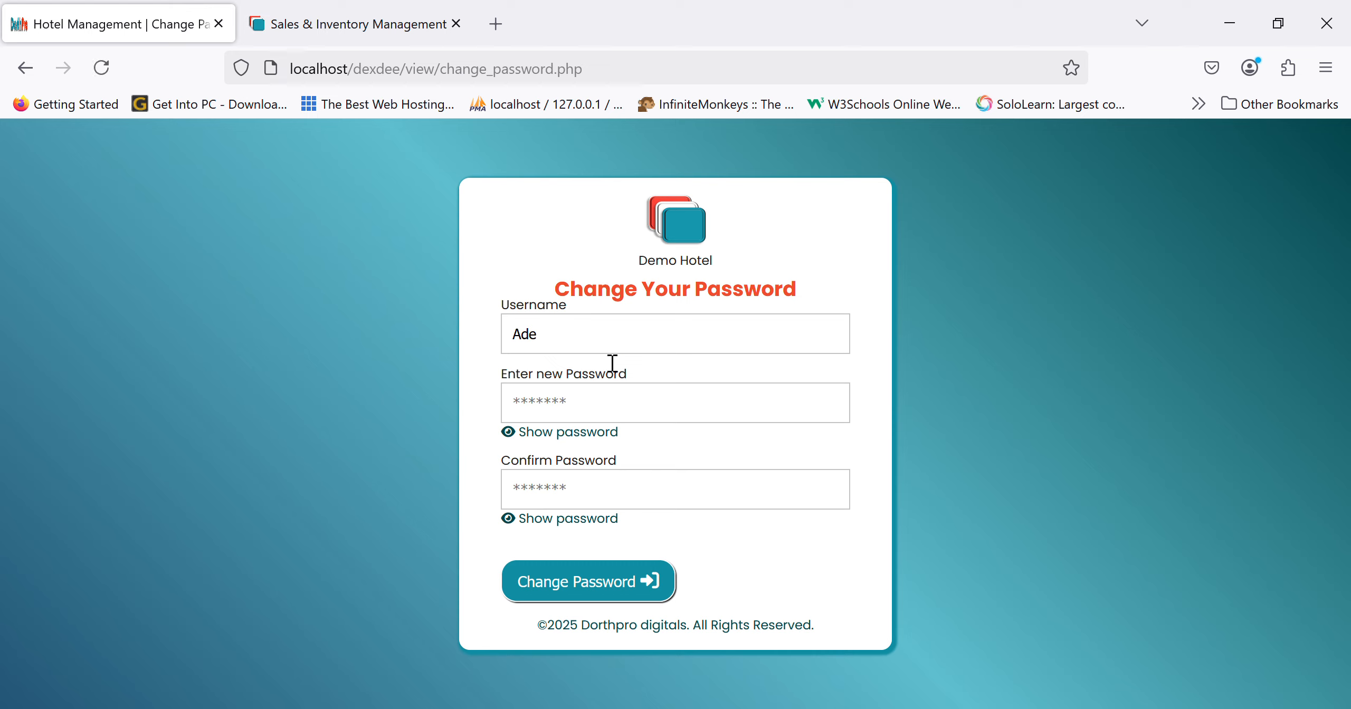
- Enter the new password, confirm it, and submit the password change
{"action": "left_click", "coordinate": [603, 421]}
{"action": "type", "text": "******"}
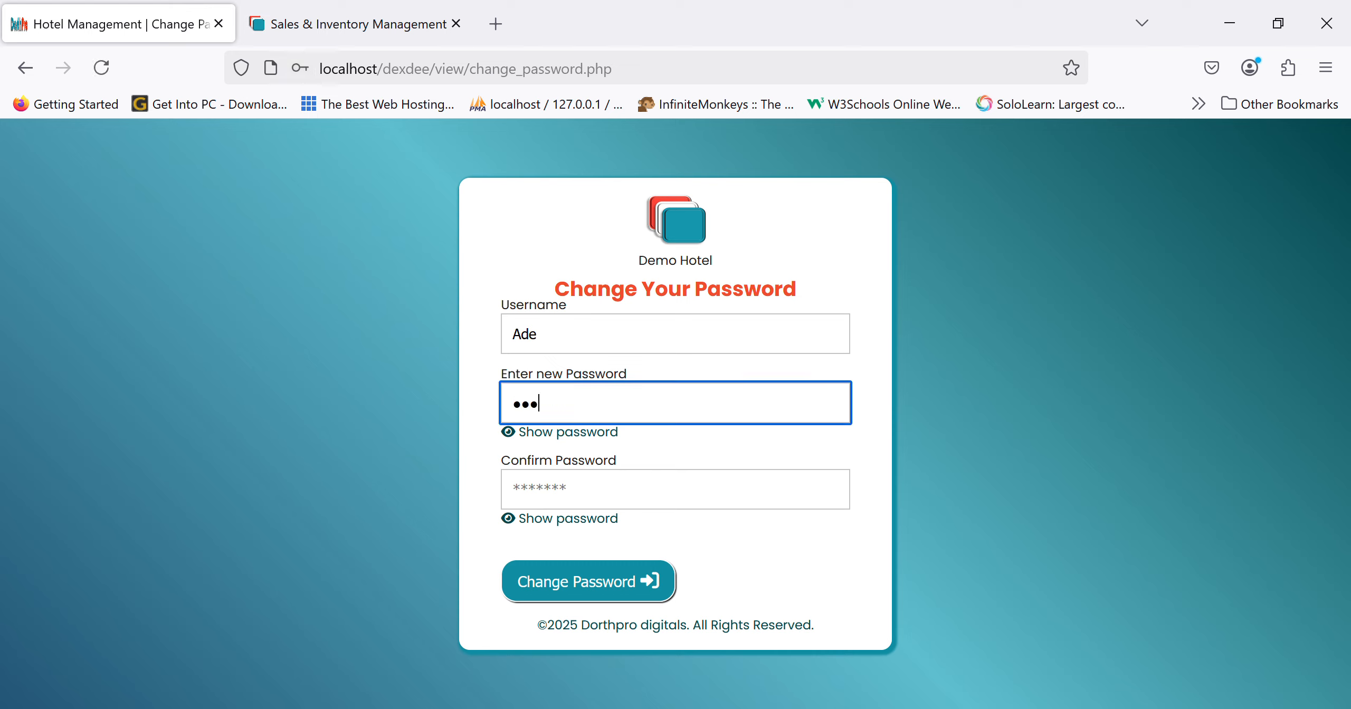
{"action": "left_click", "coordinate": [575, 503]}
{"action": "type", "text": "*"}
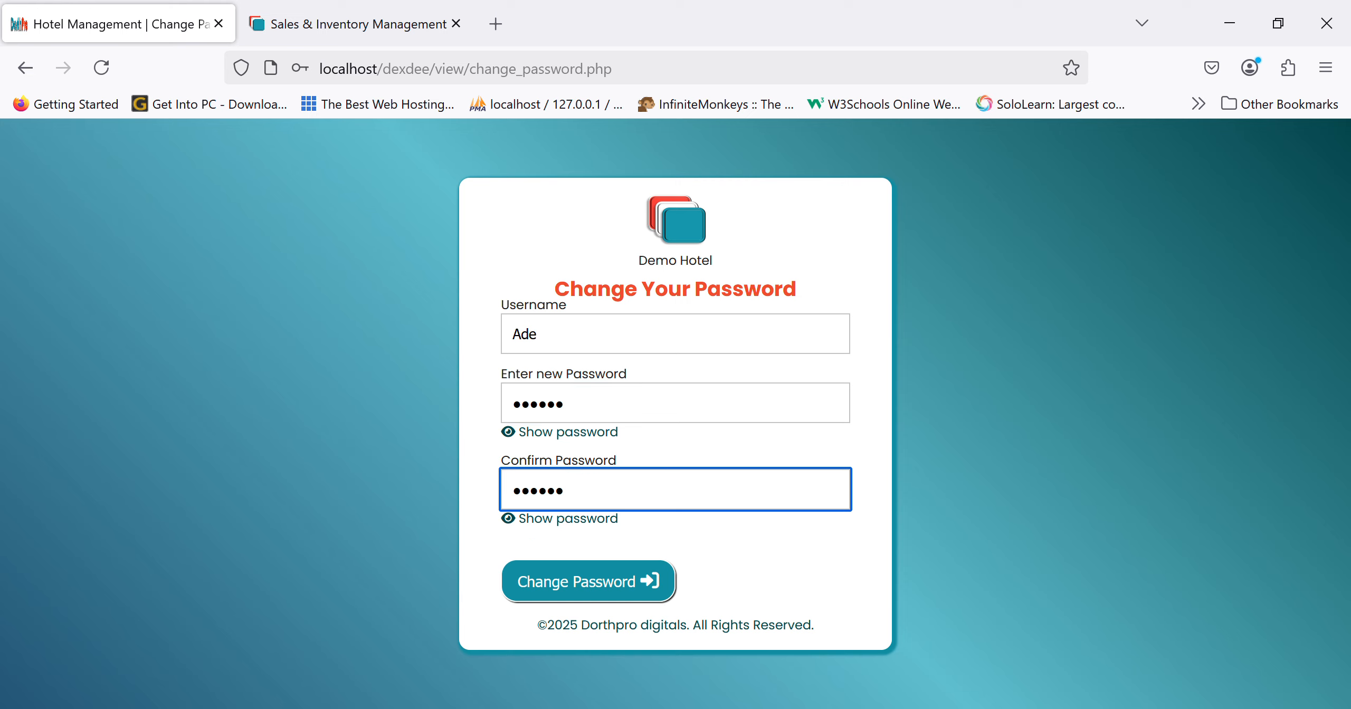
{"action": "left_click", "coordinate": [521, 587]}
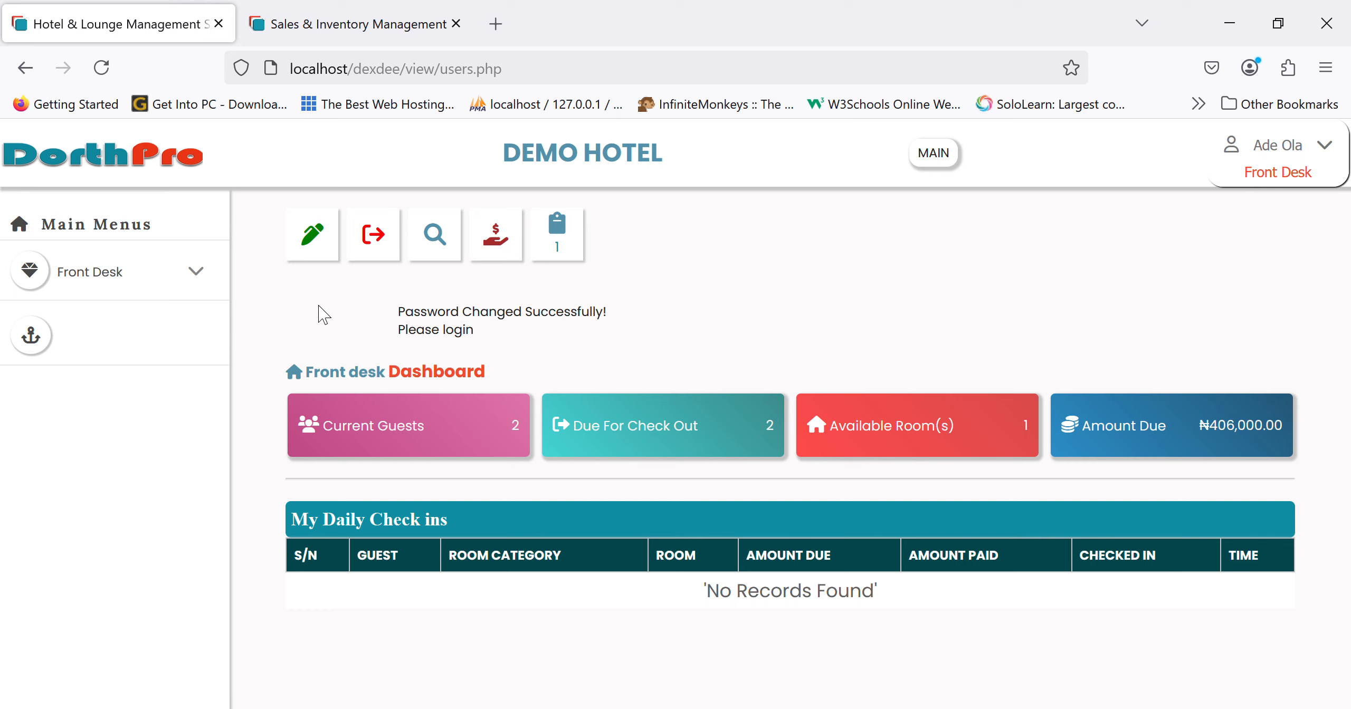
- Browse the check-in, checkout, guest reports and new payment pages from the front-desk toolbar
{"action": "left_click", "coordinate": [313, 235]}
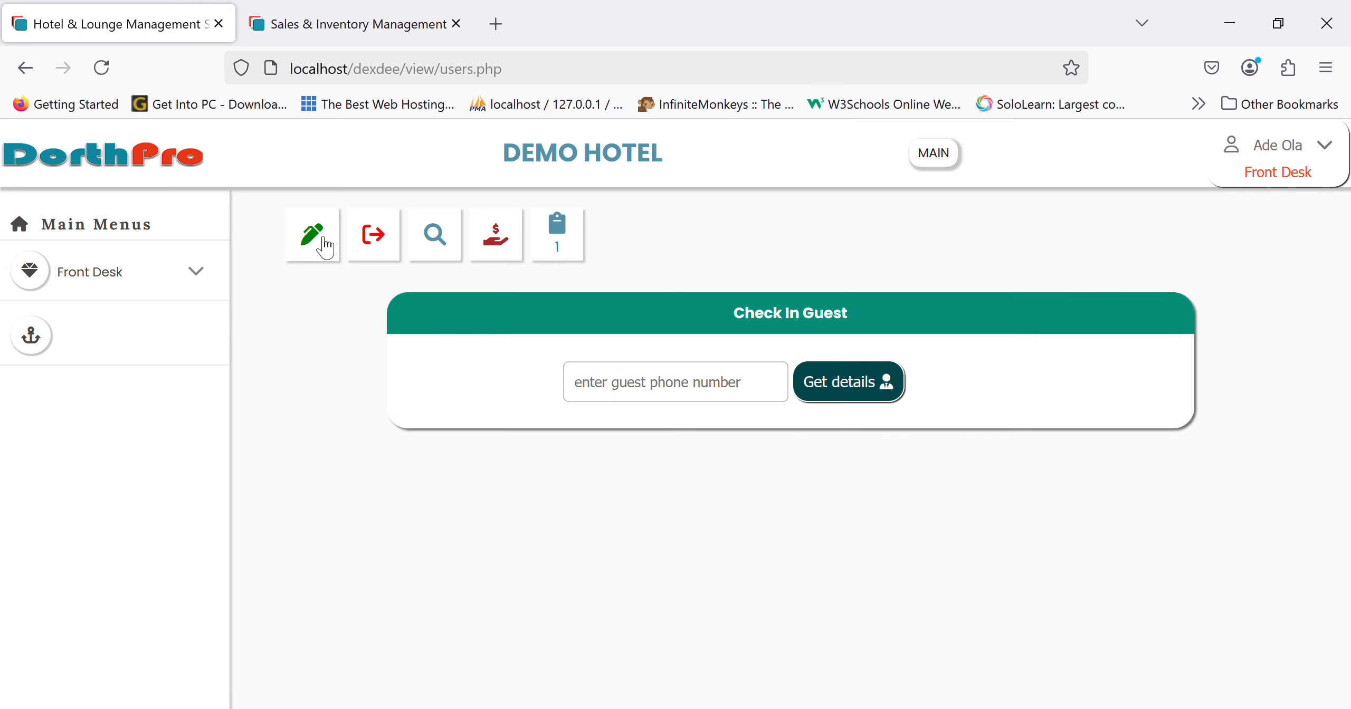
{"action": "left_click", "coordinate": [379, 244]}
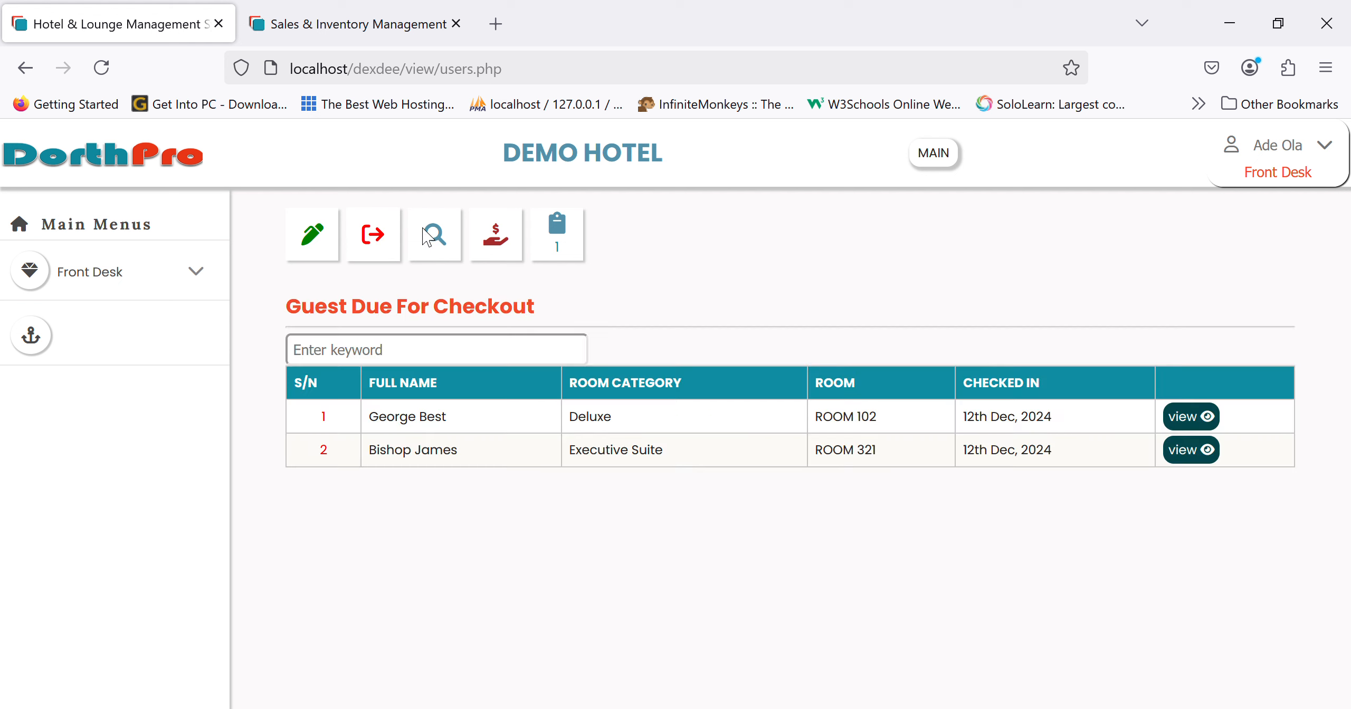
{"action": "left_click", "coordinate": [448, 246]}
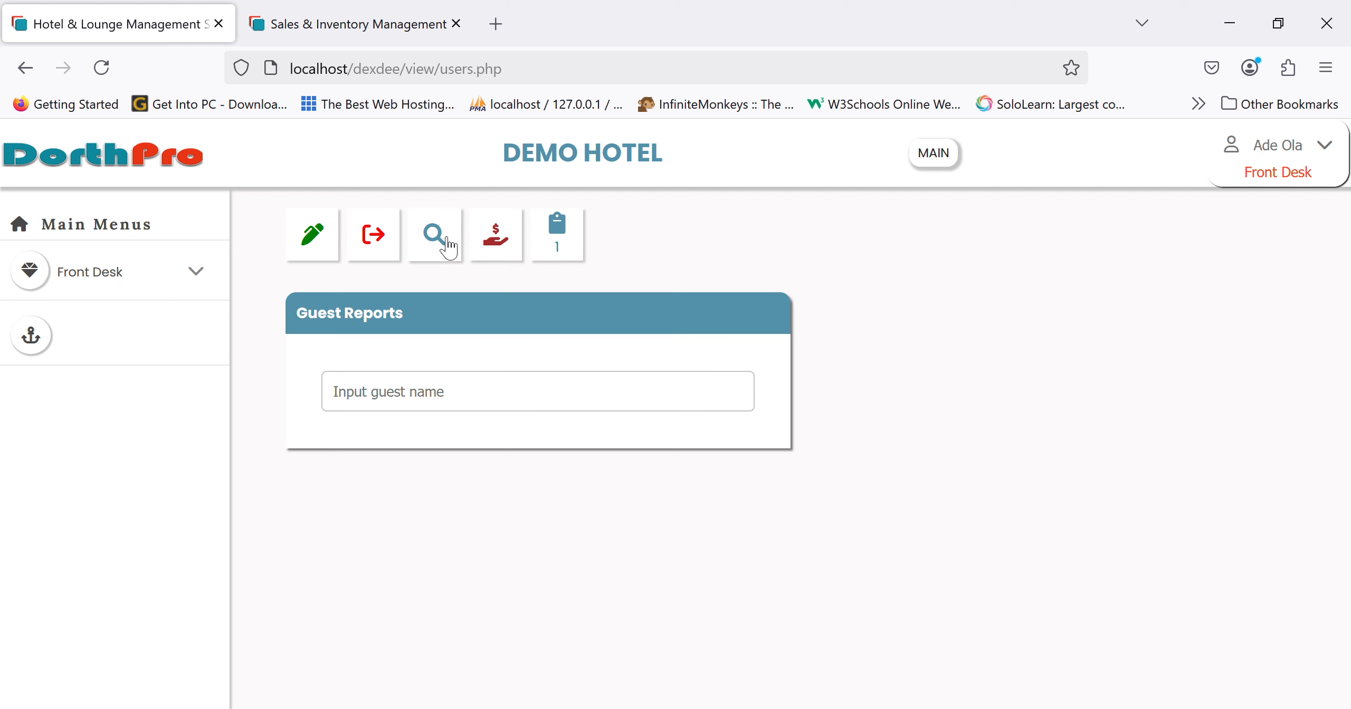
{"action": "left_click", "coordinate": [511, 247]}
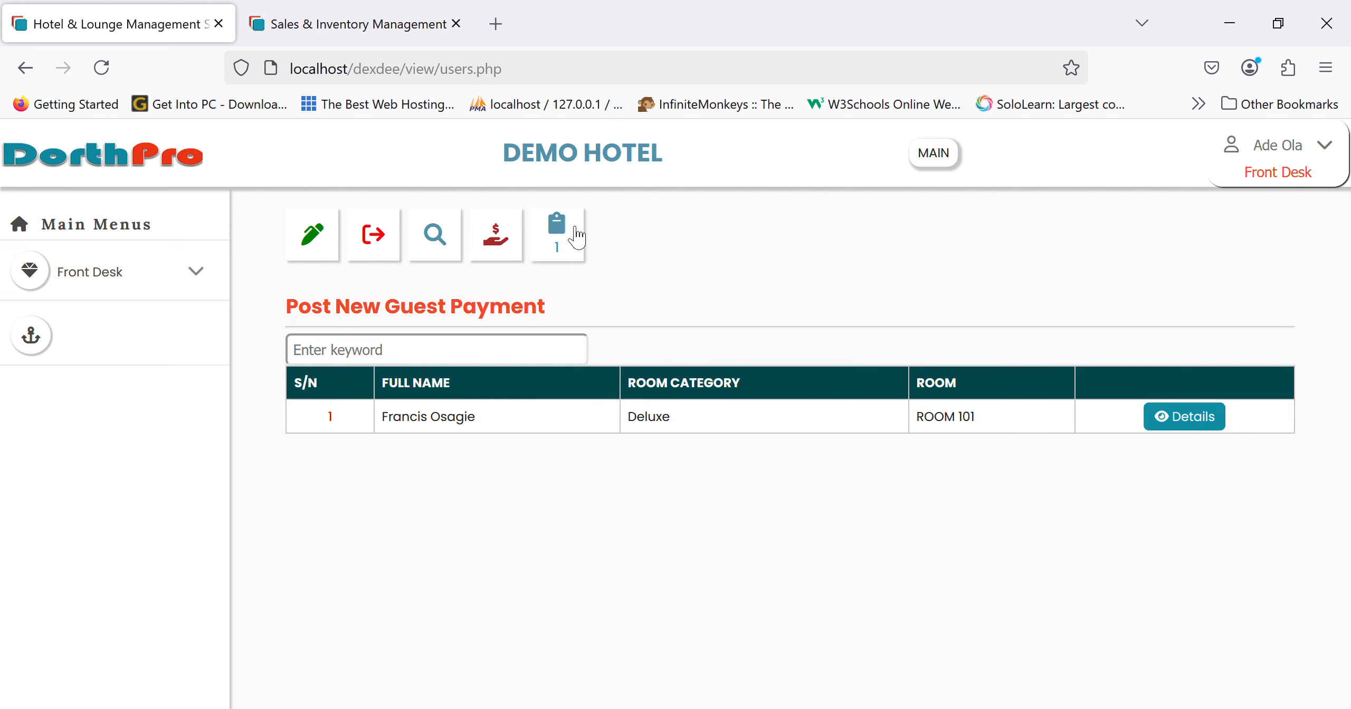
{"action": "left_click", "coordinate": [129, 167]}
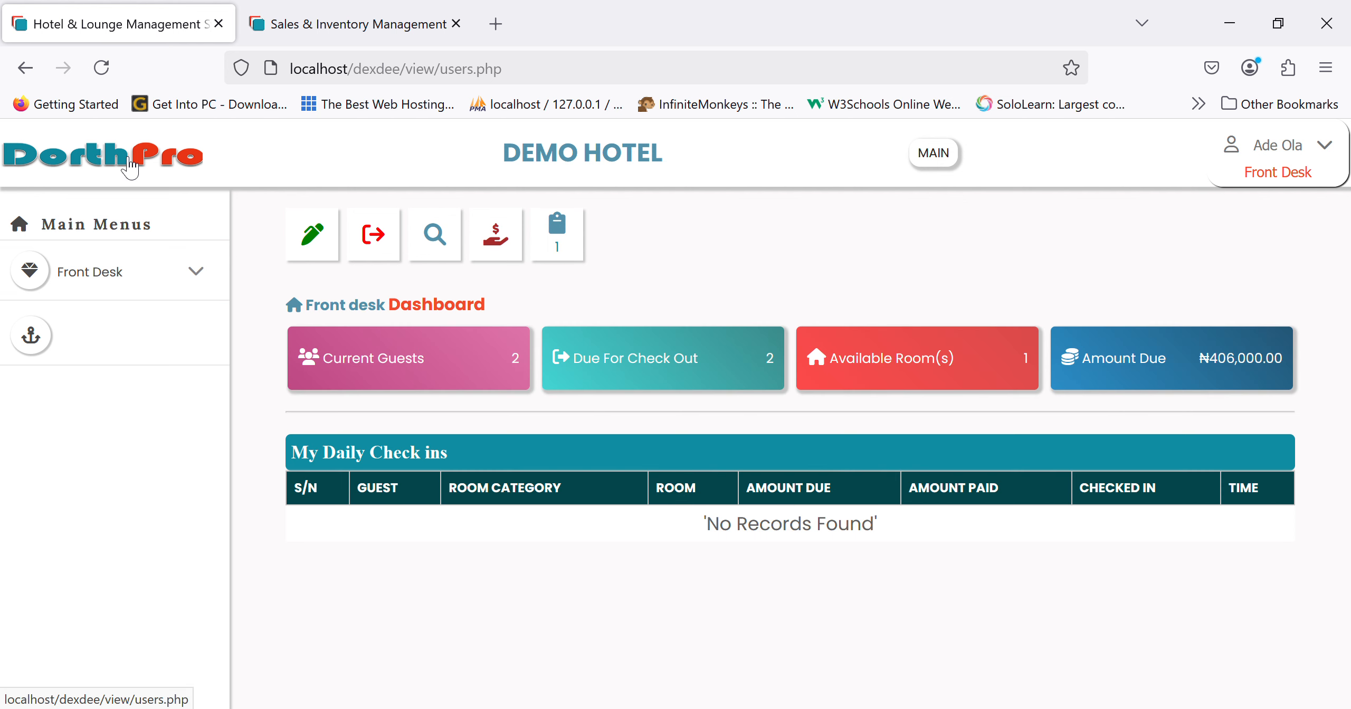
- View the current guests, checkout guests and room price list from the dashboard cards
{"action": "left_click", "coordinate": [1184, 364]}
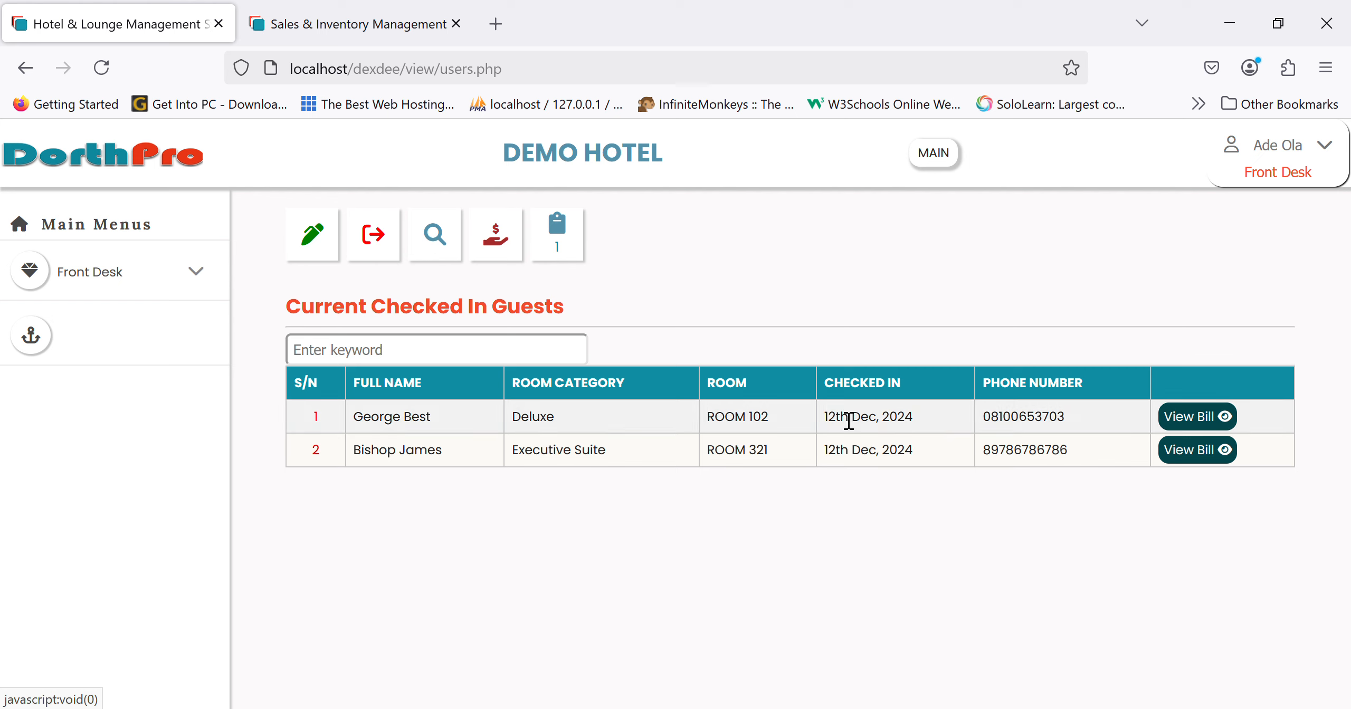
{"action": "left_click", "coordinate": [42, 161]}
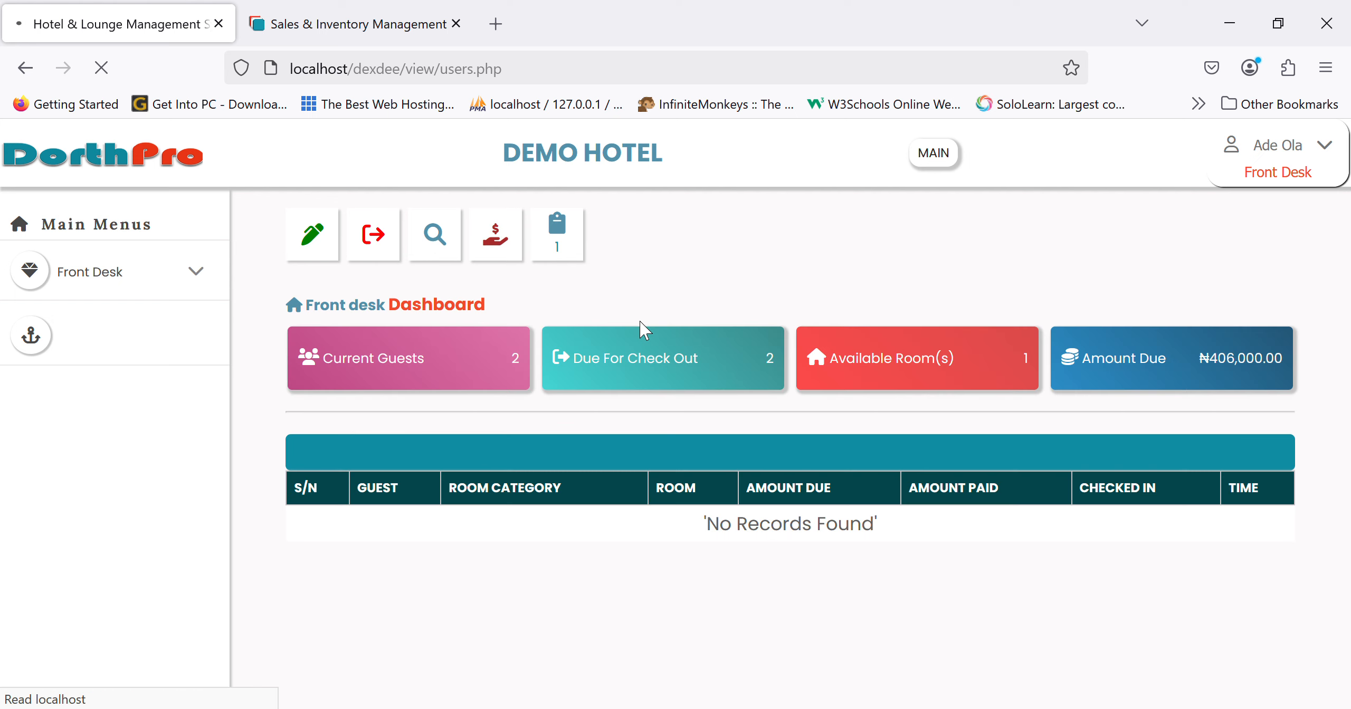
{"action": "left_click", "coordinate": [679, 385]}
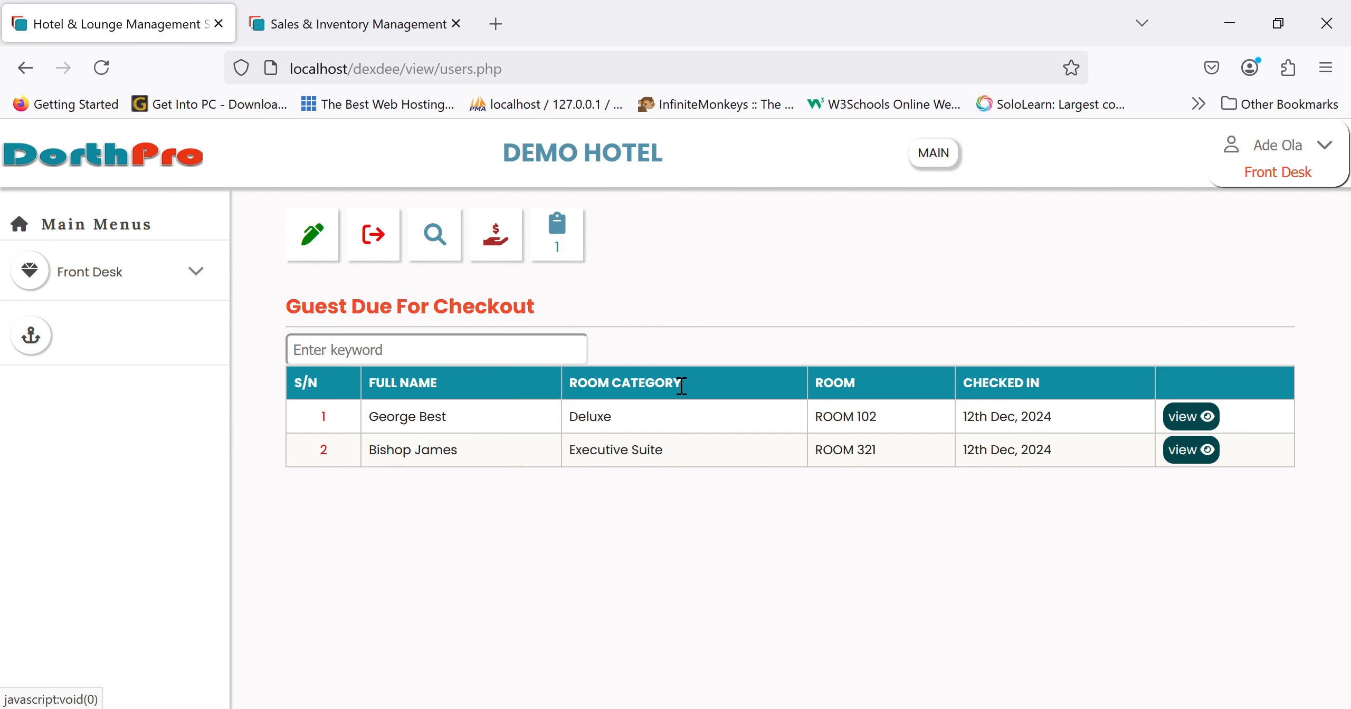
{"action": "left_click", "coordinate": [172, 162]}
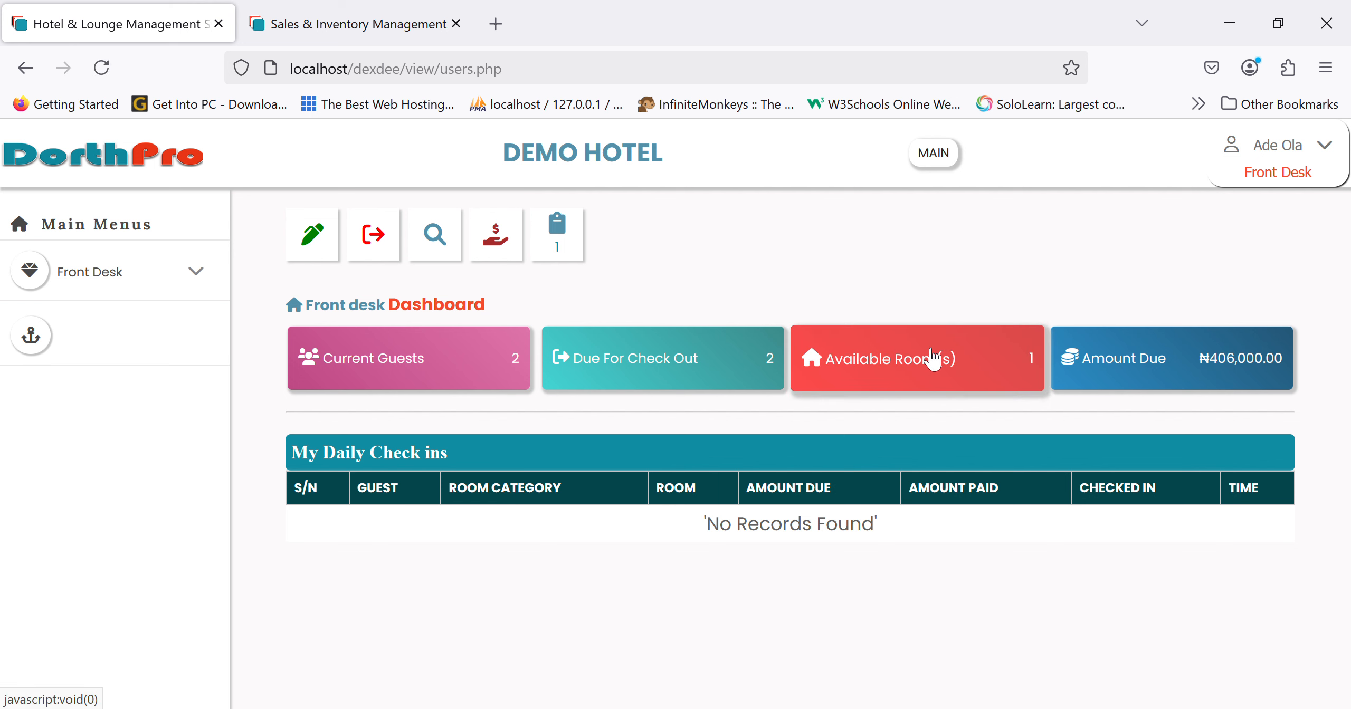
{"action": "left_click", "coordinate": [933, 360]}
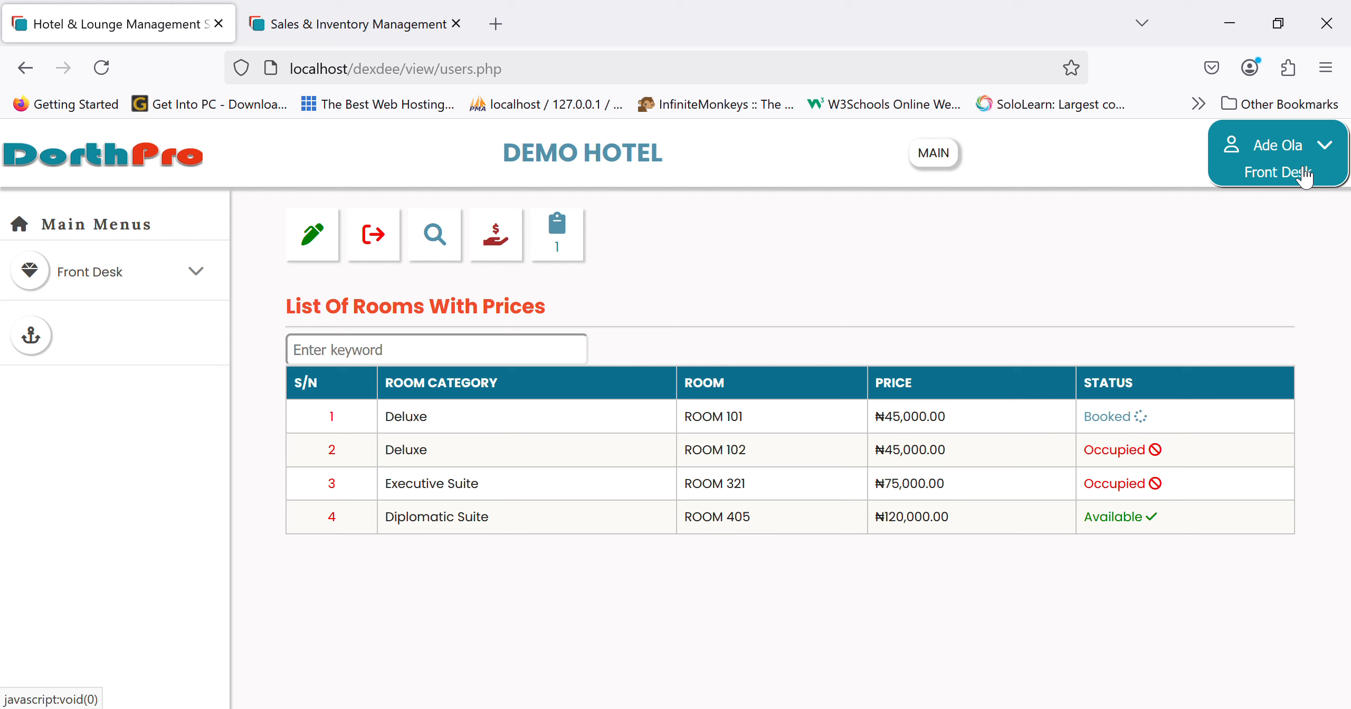
{"action": "left_click", "coordinate": [1266, 164]}
- Log out of the front-desk account and sign back in as the sysadmin administrator
{"action": "left_click", "coordinate": [1240, 262]}
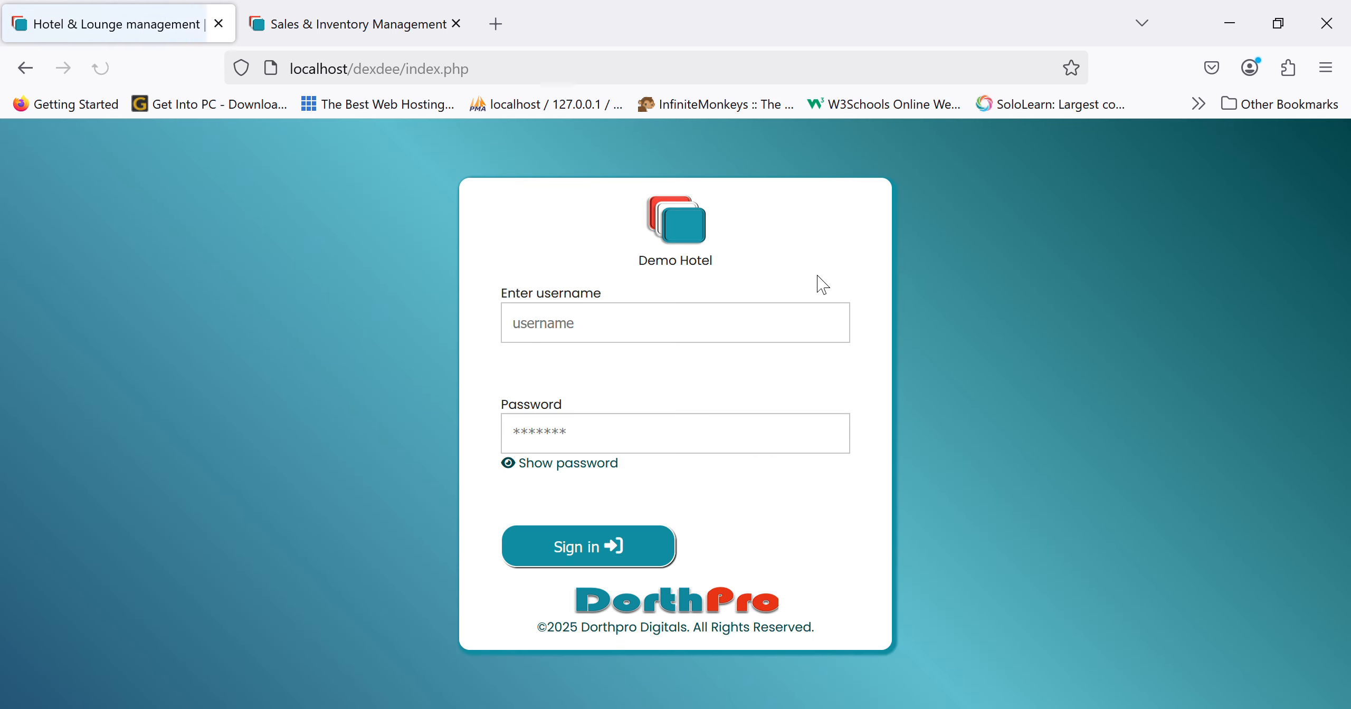
{"action": "left_click", "coordinate": [752, 339]}
{"action": "type", "text": "sys"}
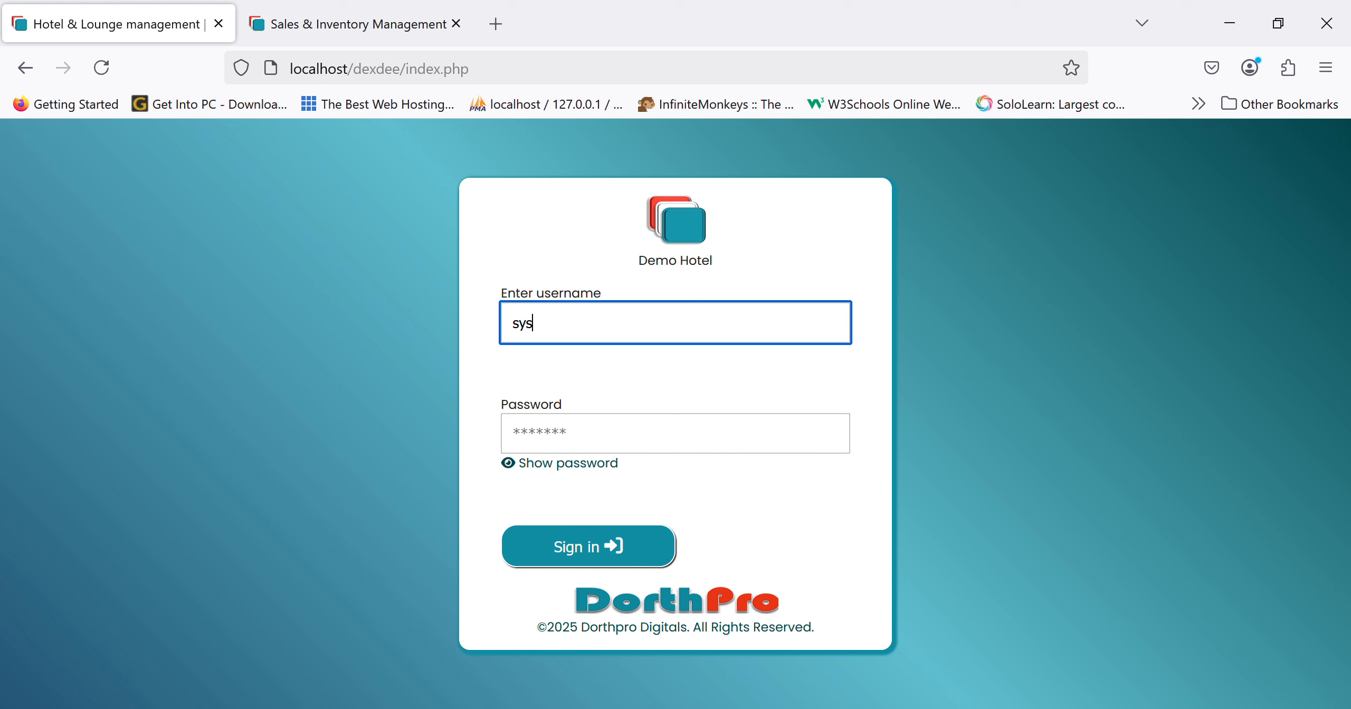
{"action": "left_click", "coordinate": [677, 369]}
{"action": "key", "text": "Return"}
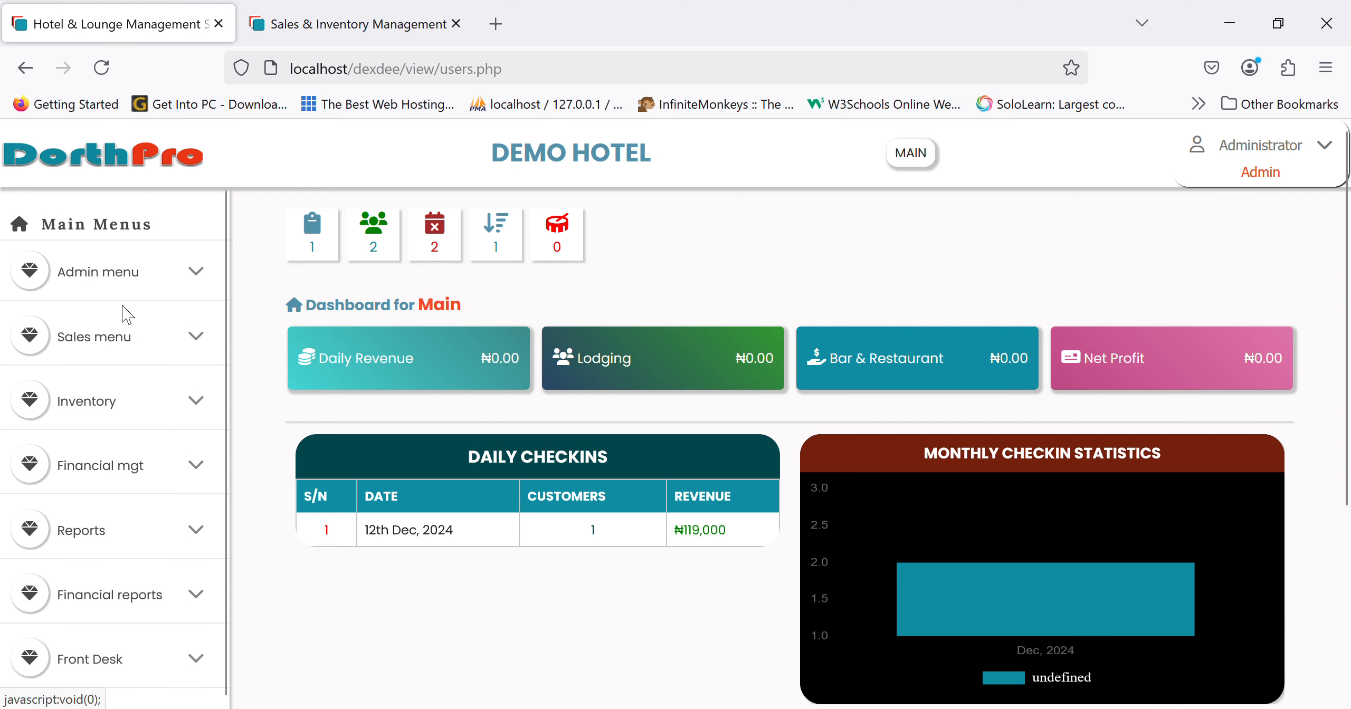
{"action": "scroll", "coordinate": [98, 606], "scroll_direction": "down", "scroll_amount": 2}
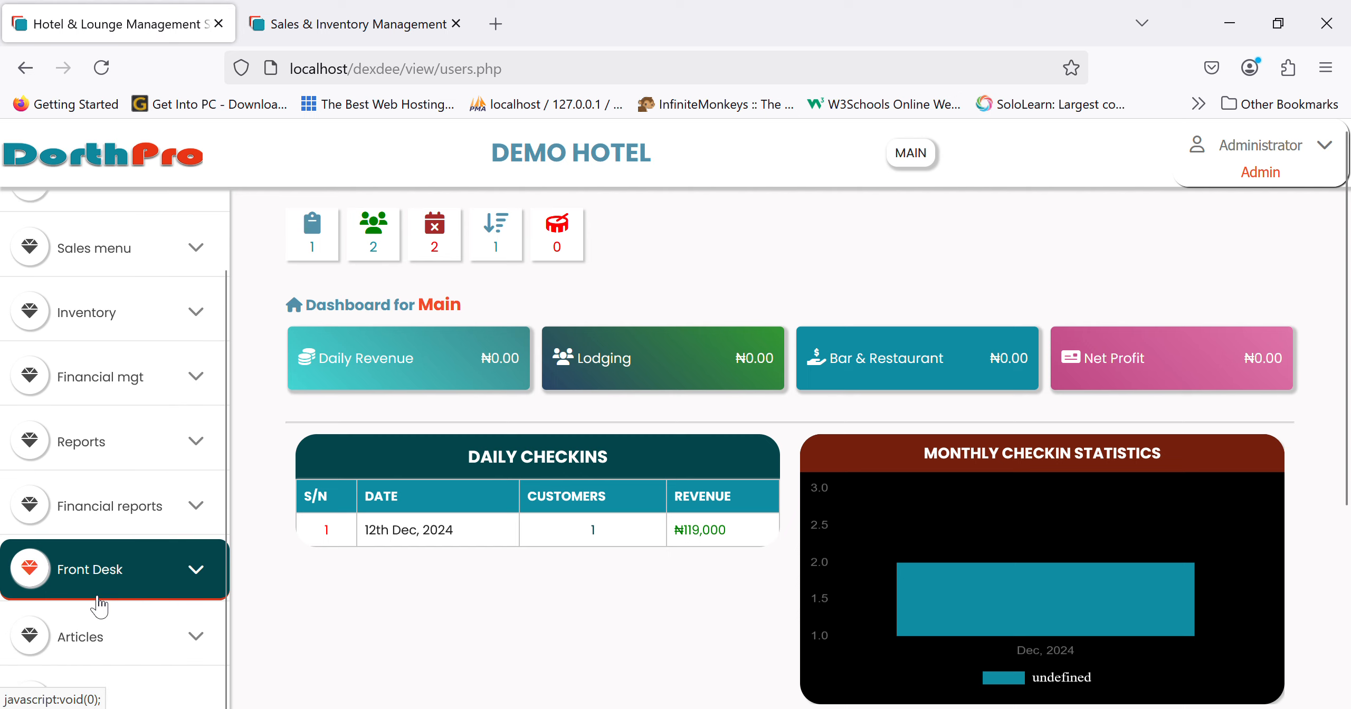
{"action": "scroll", "coordinate": [131, 442], "scroll_direction": "up", "scroll_amount": 2}
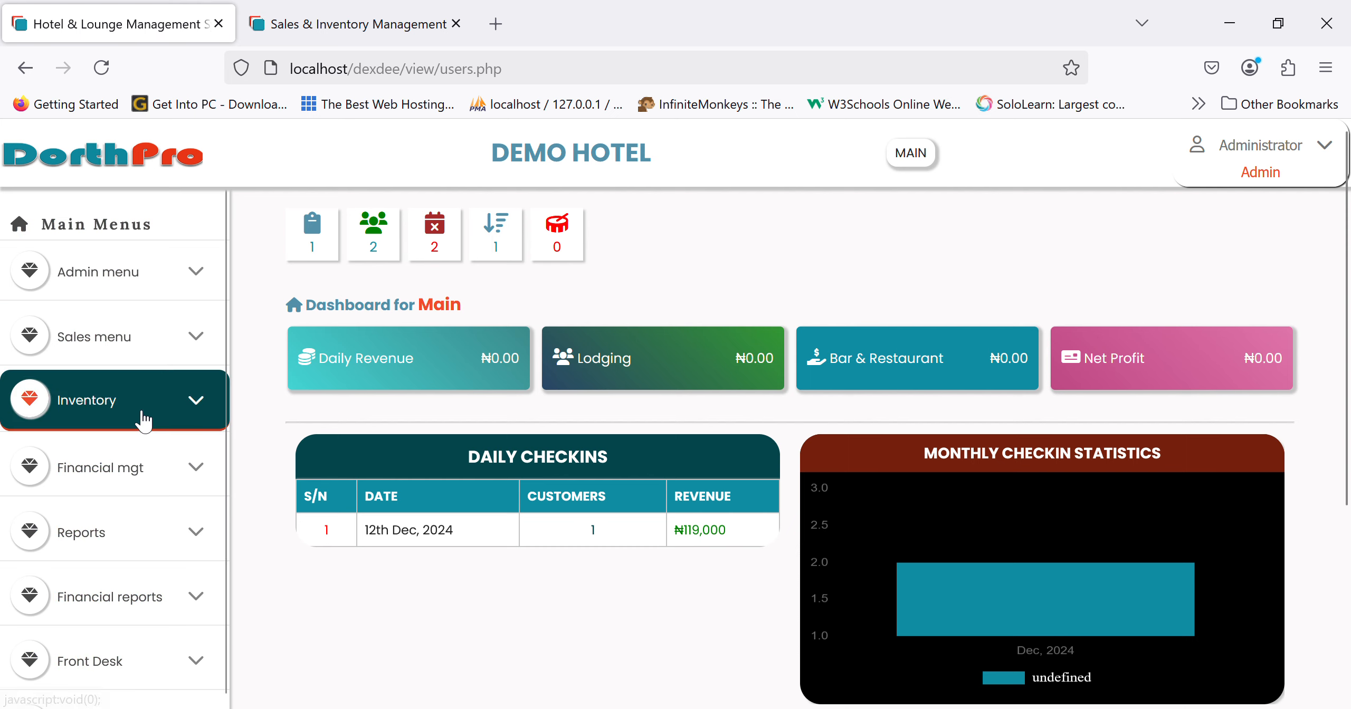
- Open the Room List report under Reports, showing four rooms with only ROOM 405 available
{"action": "left_click", "coordinate": [135, 522]}
{"action": "scroll", "coordinate": [133, 528], "scroll_direction": "down", "scroll_amount": 3}
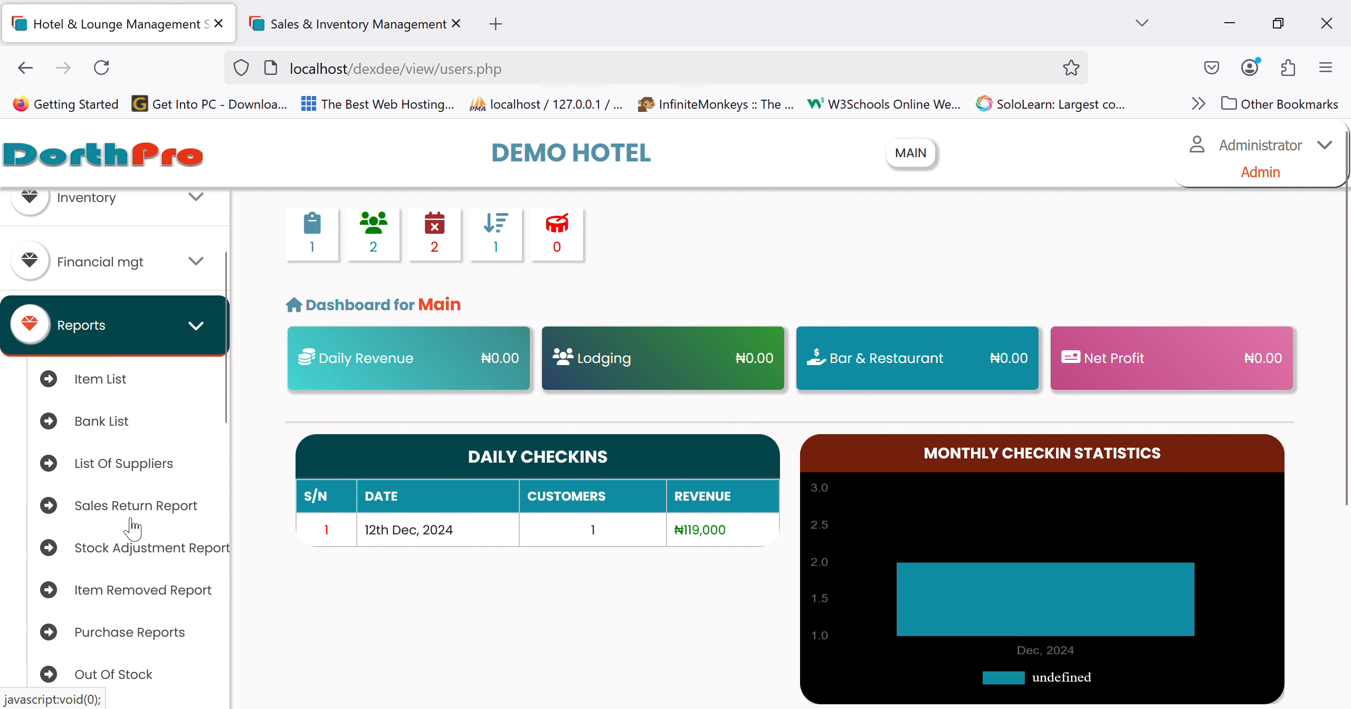
{"action": "scroll", "coordinate": [132, 526], "scroll_direction": "down", "scroll_amount": 10}
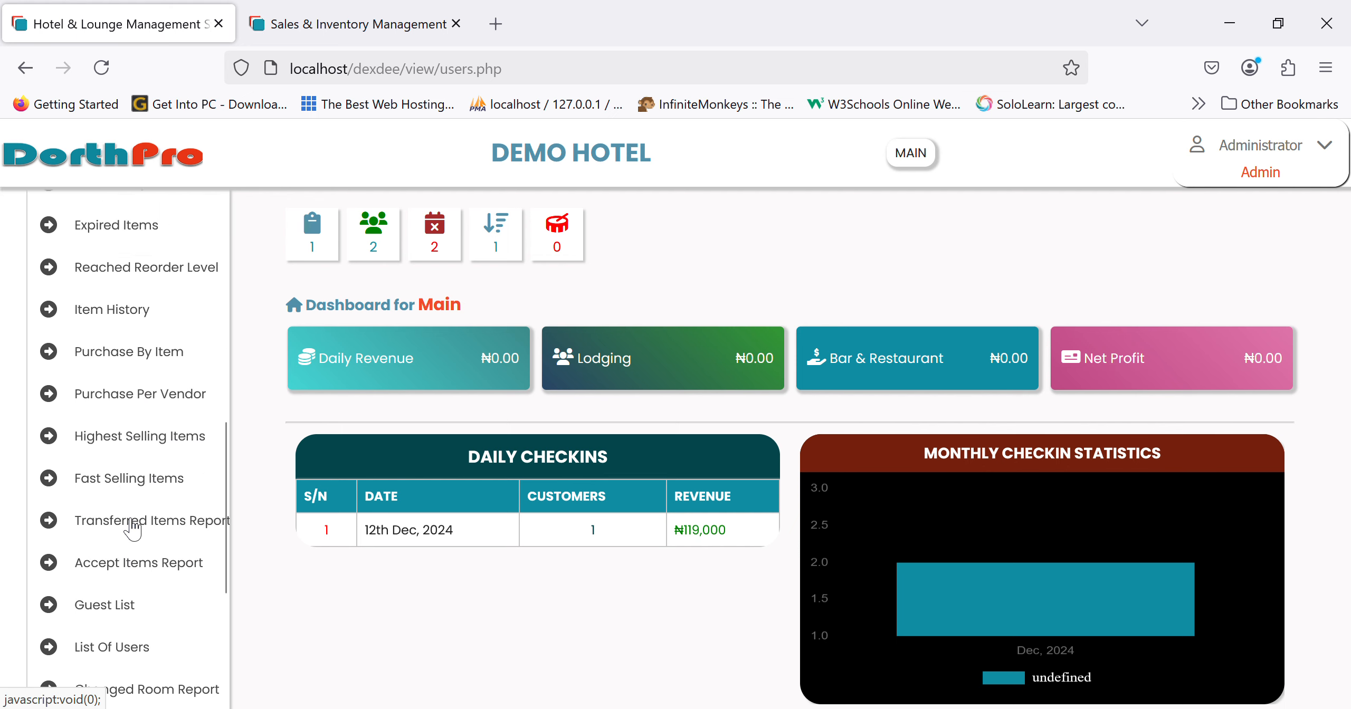
{"action": "left_click", "coordinate": [119, 567]}
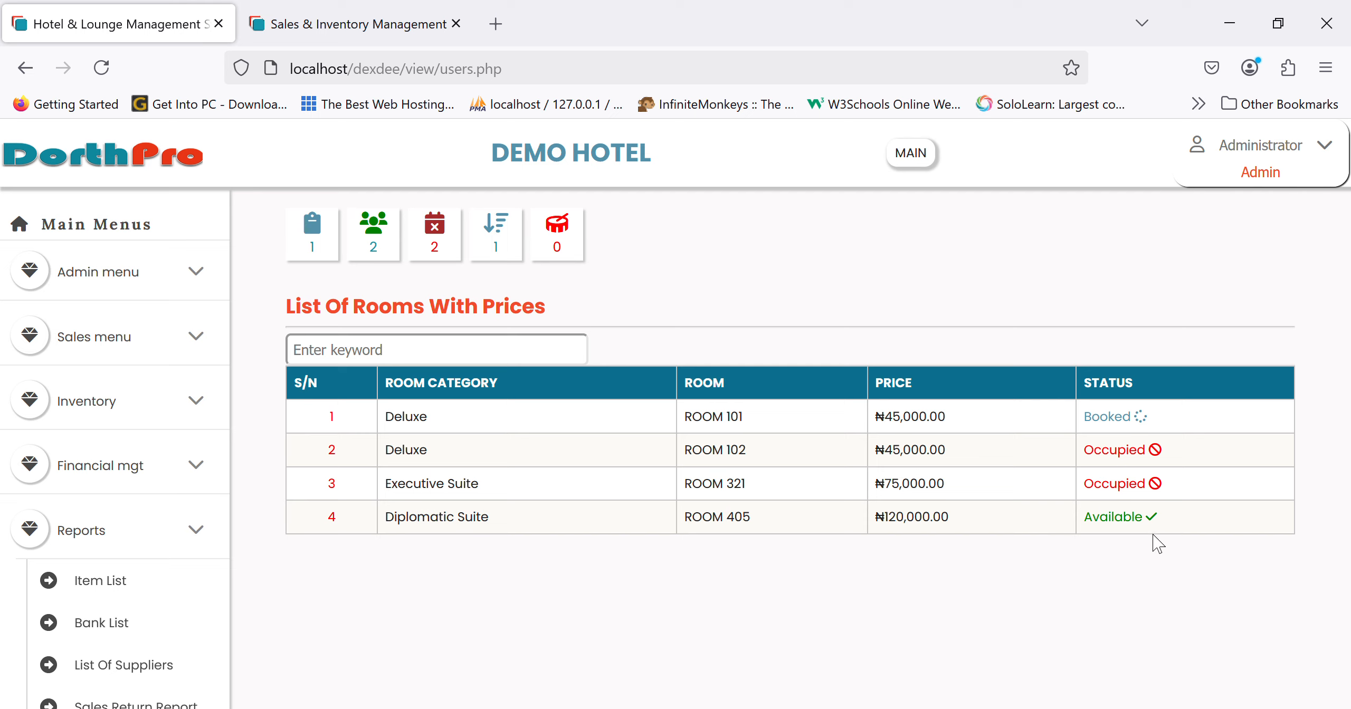
{"action": "scroll", "coordinate": [90, 262], "scroll_direction": "down", "scroll_amount": 10}
{"action": "scroll", "coordinate": [95, 358], "scroll_direction": "up", "scroll_amount": 6}
{"action": "scroll", "coordinate": [95, 359], "scroll_direction": "up", "scroll_amount": 5}
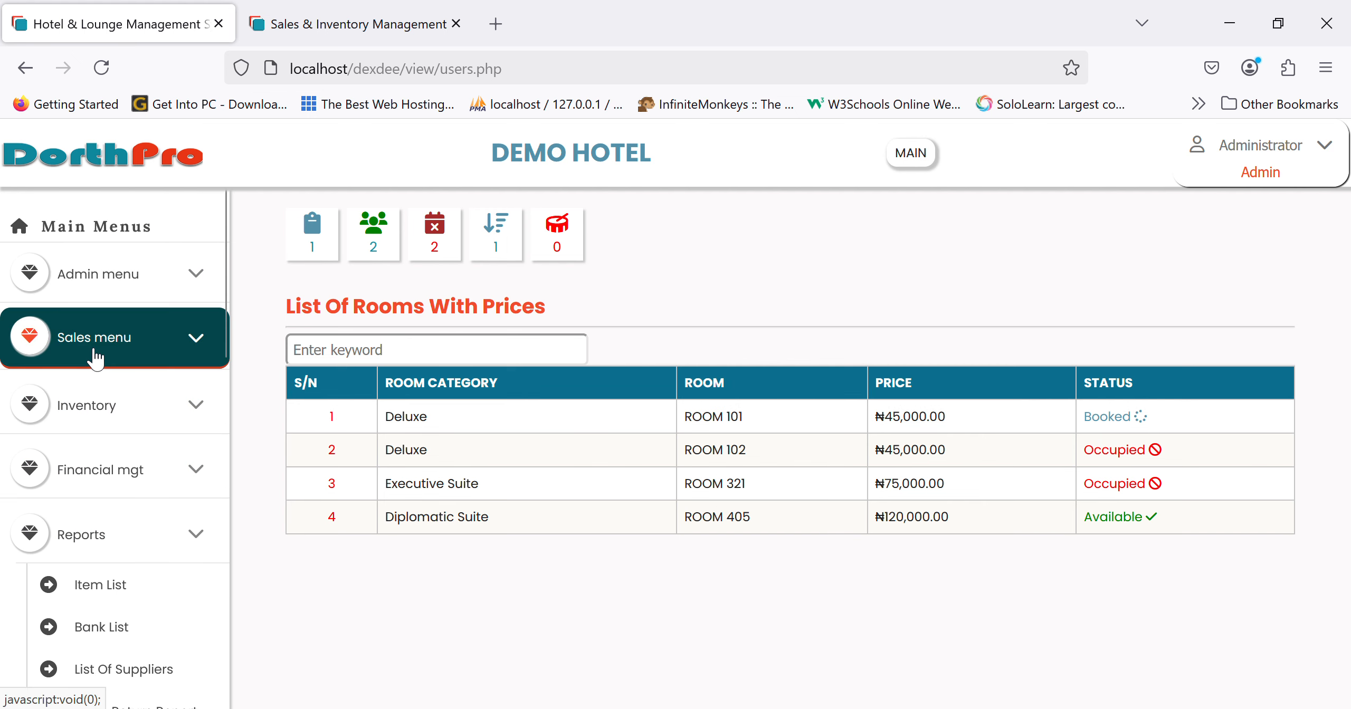
- Open the guest check-in form and fetch the guest's details by phone number
{"action": "left_click", "coordinate": [128, 528]}
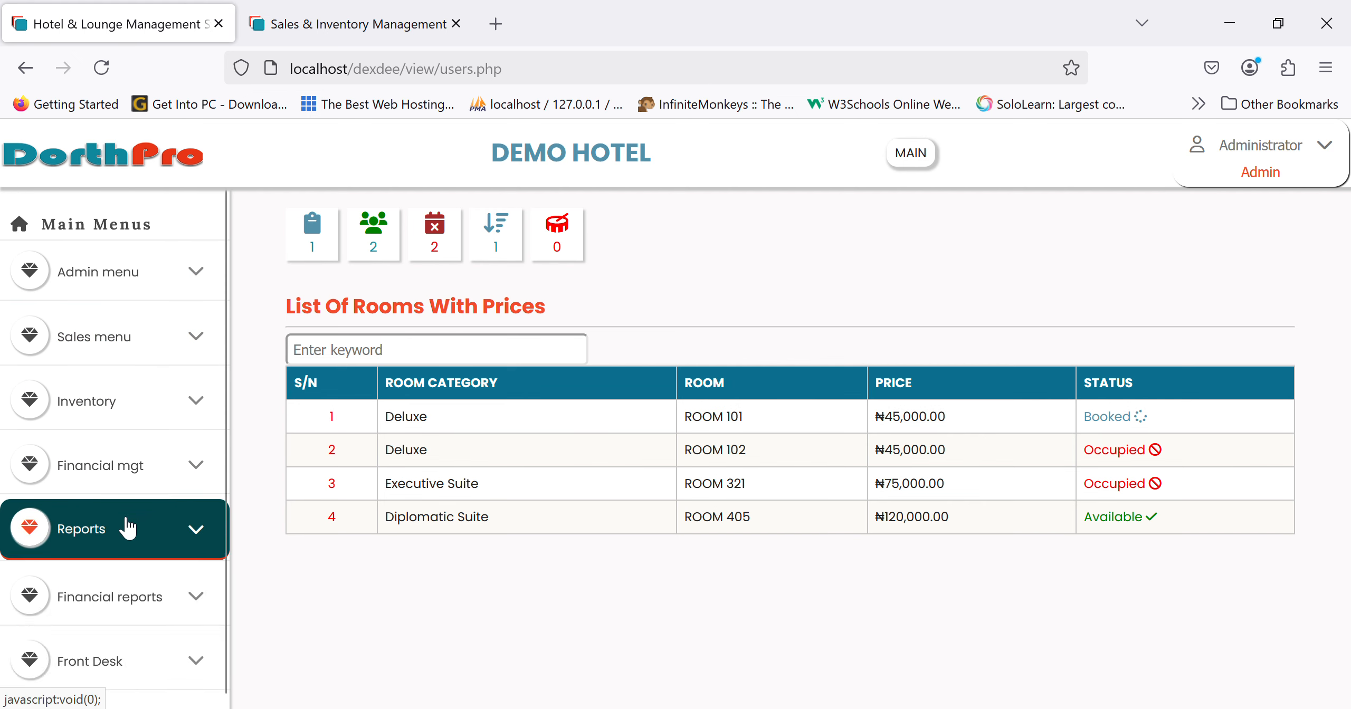
{"action": "left_click", "coordinate": [136, 658]}
{"action": "scroll", "coordinate": [135, 666], "scroll_direction": "down", "scroll_amount": 3}
{"action": "scroll", "coordinate": [136, 666], "scroll_direction": "down", "scroll_amount": 2}
{"action": "left_click", "coordinate": [119, 367]}
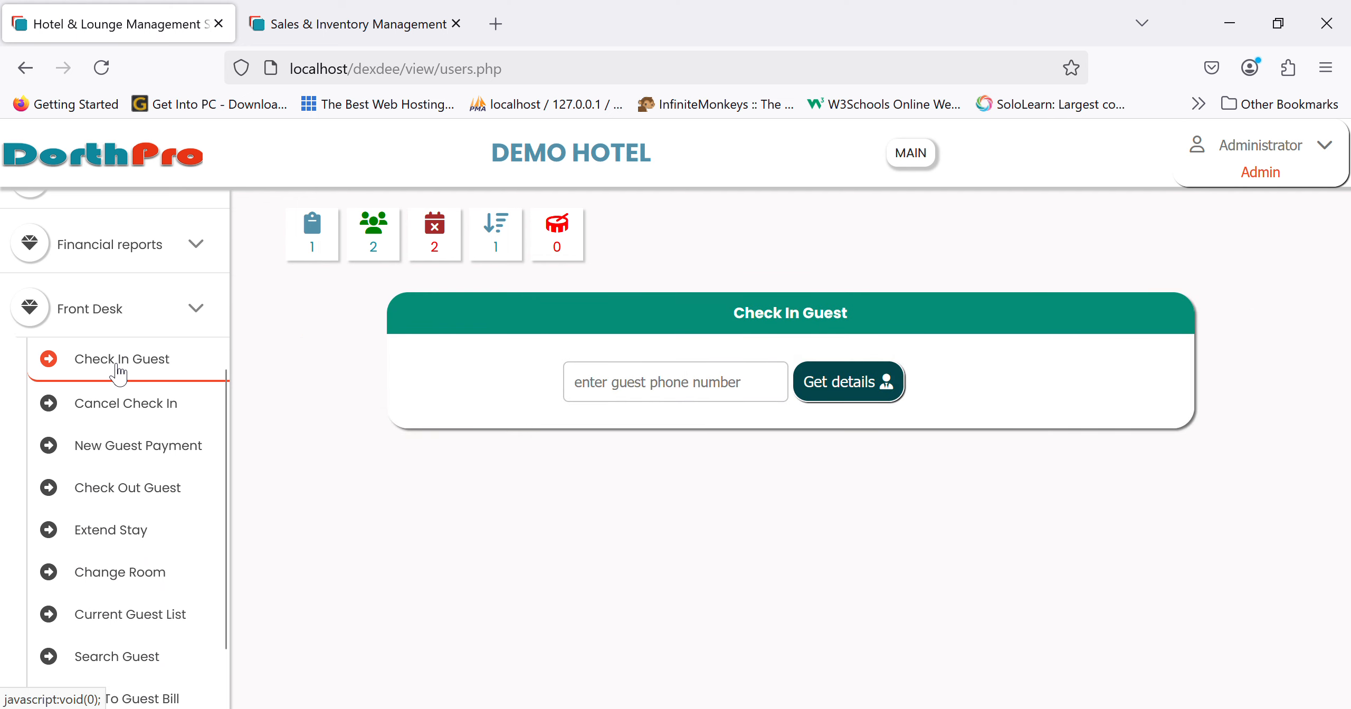
{"action": "left_click", "coordinate": [674, 391]}
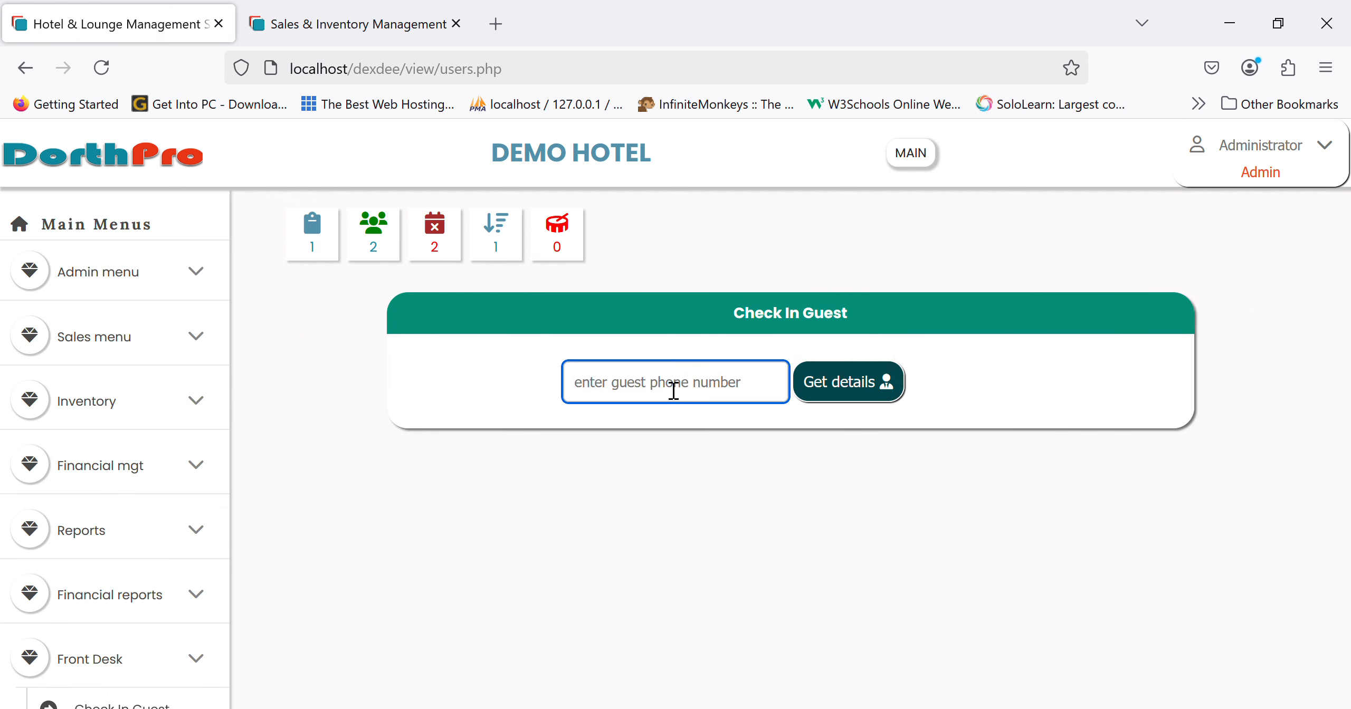
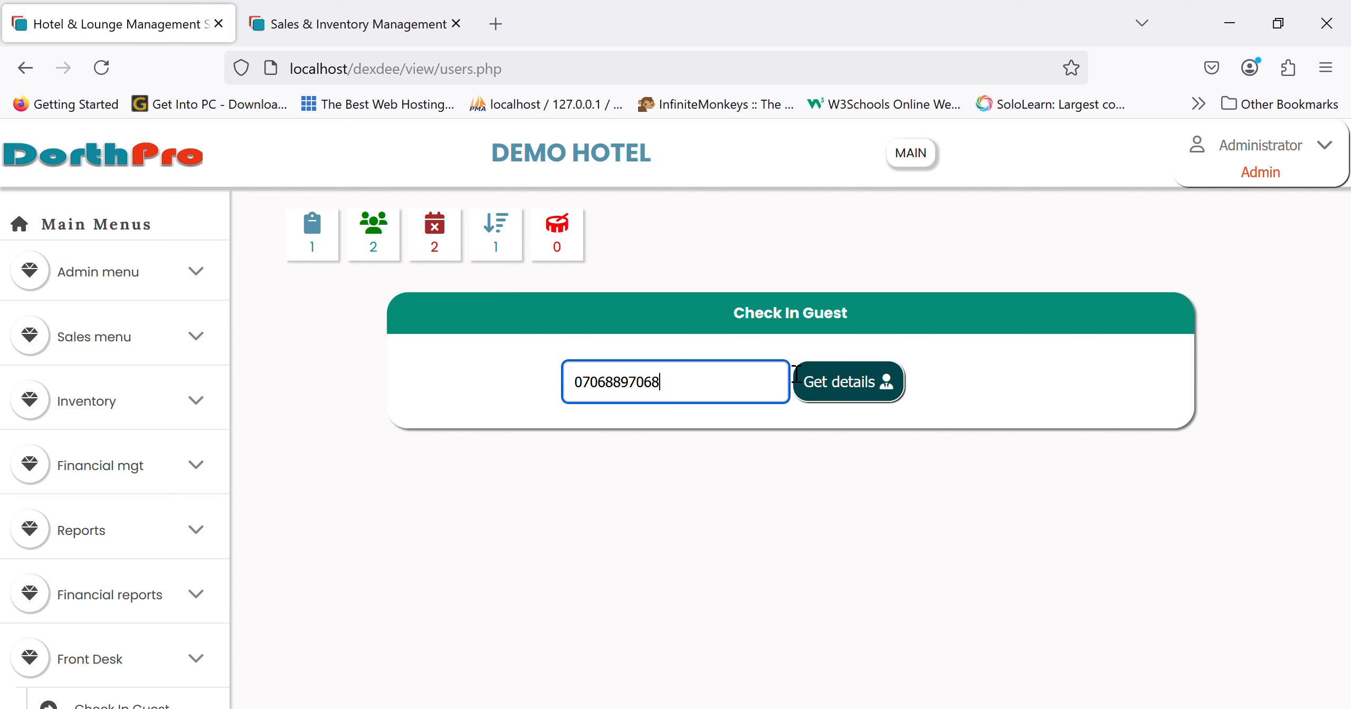
{"action": "left_click", "coordinate": [835, 382]}
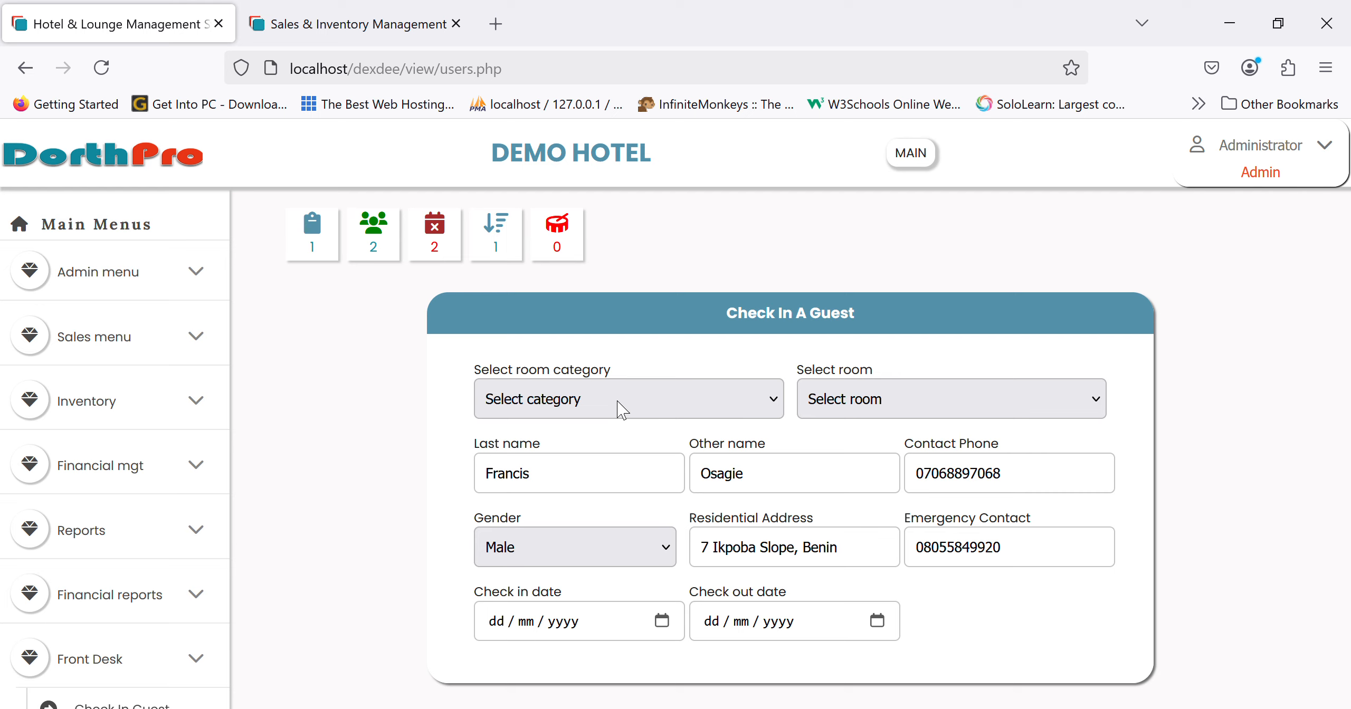
{"action": "left_click", "coordinate": [575, 473]}
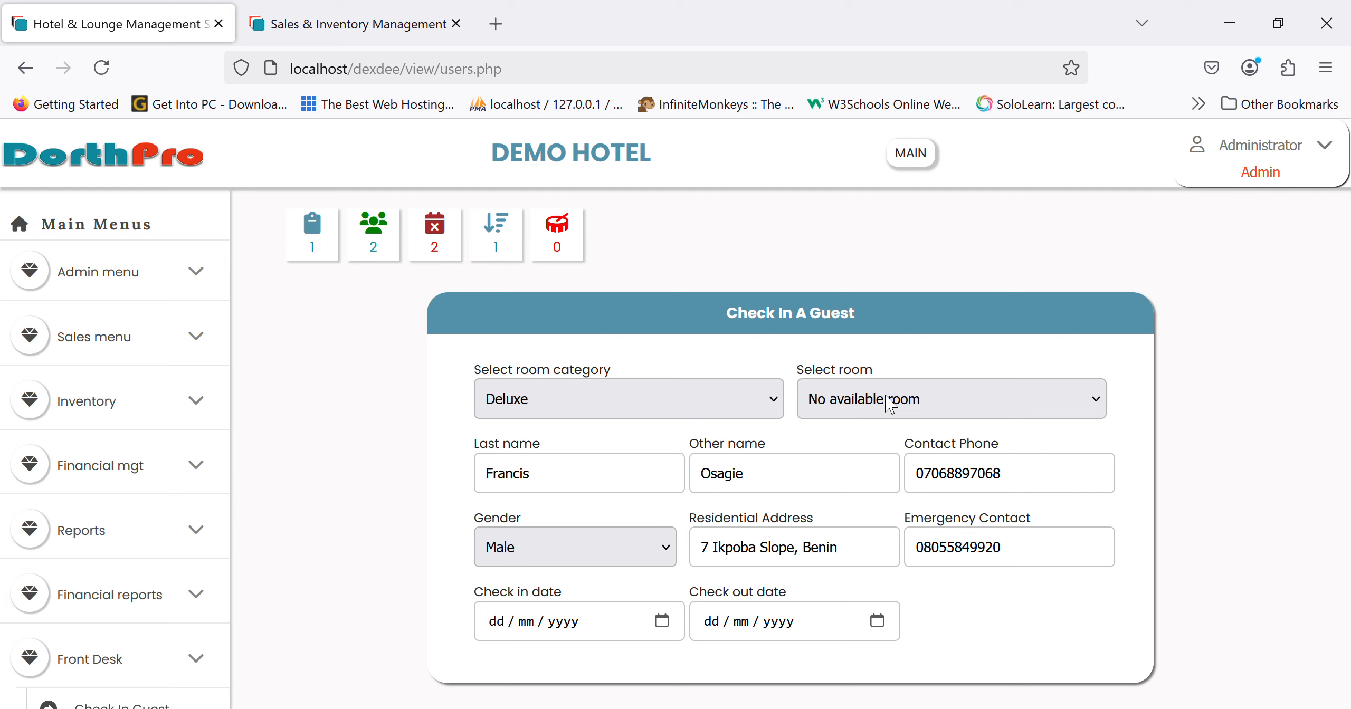
{"action": "left_click", "coordinate": [638, 493]}
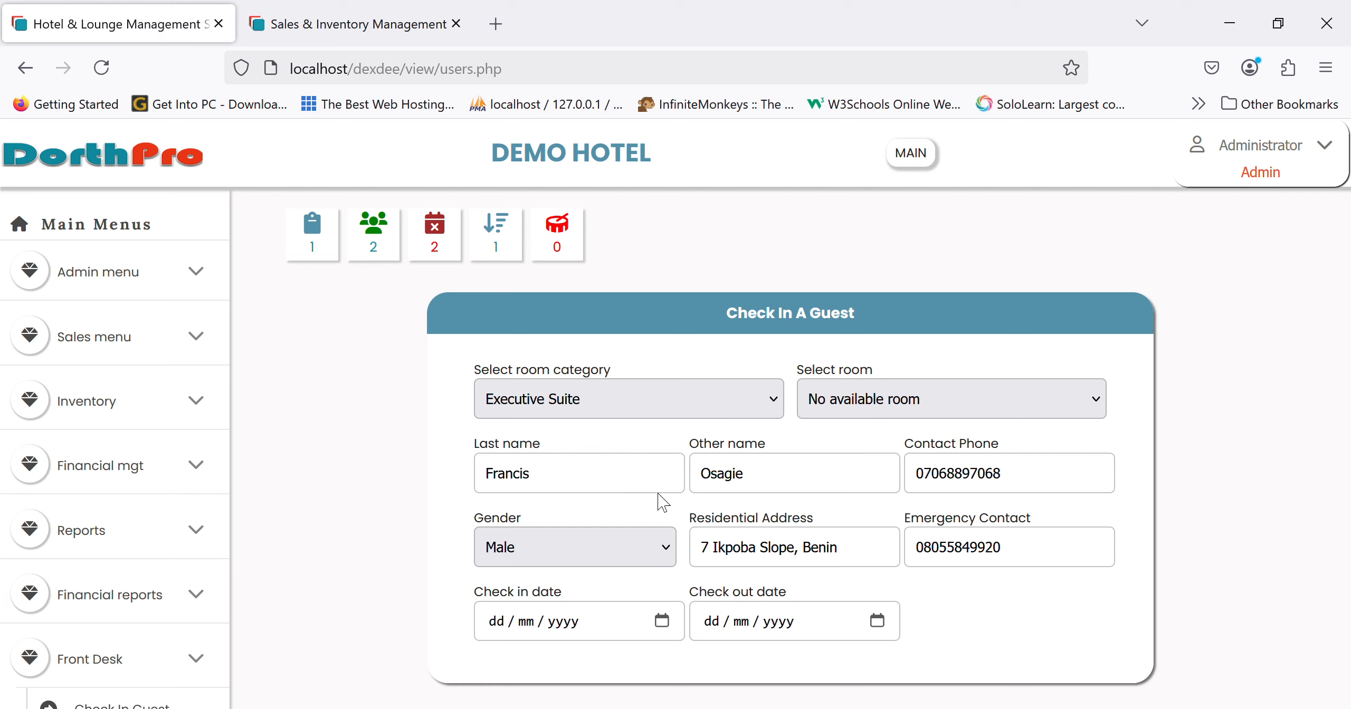
{"action": "left_click", "coordinate": [658, 525]}
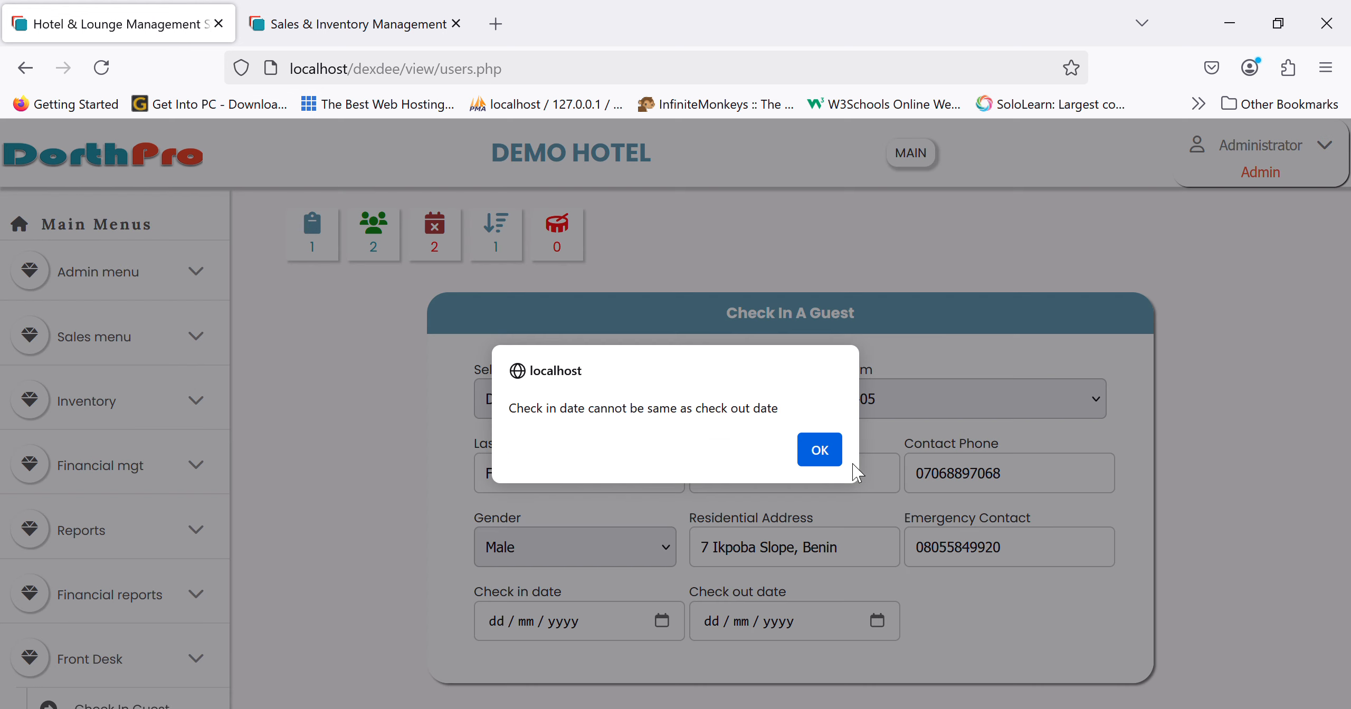
{"action": "left_click", "coordinate": [820, 452]}
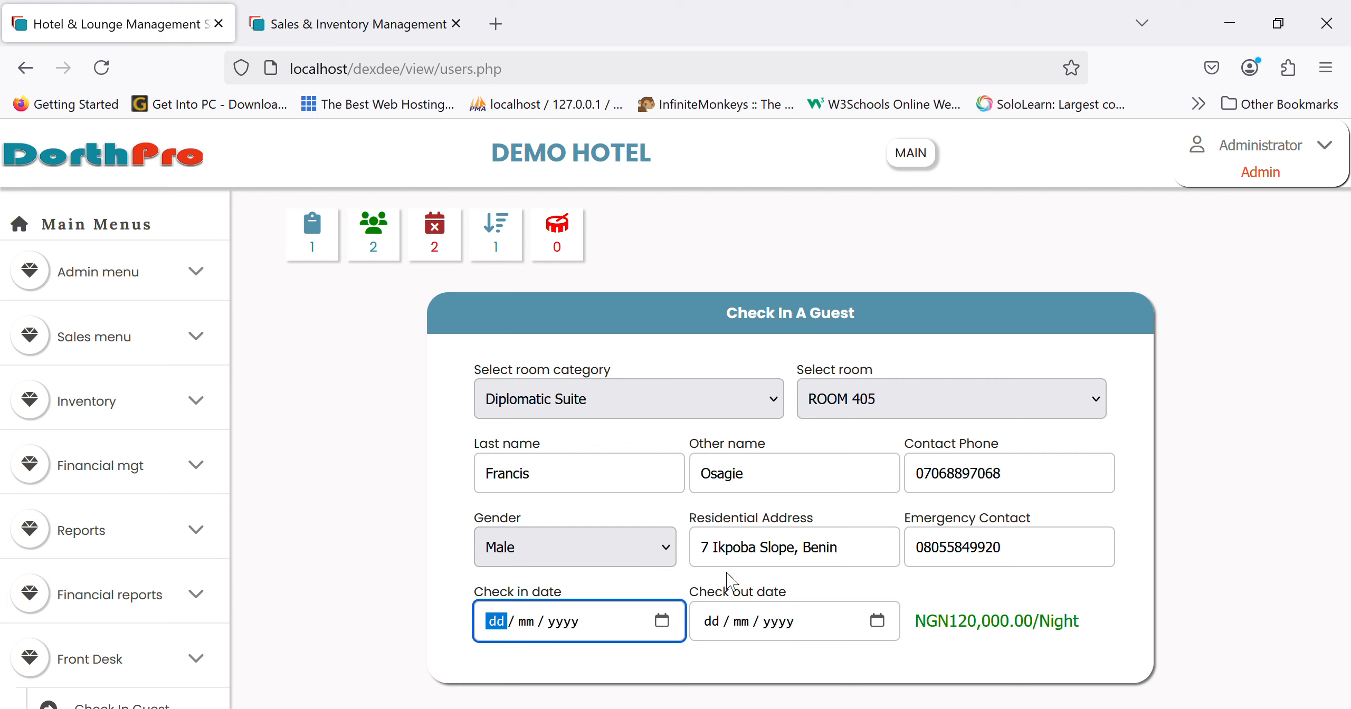
{"action": "left_click", "coordinate": [663, 621]}
{"action": "type", "text": "22032025"}
{"action": "left_click", "coordinate": [877, 621]}
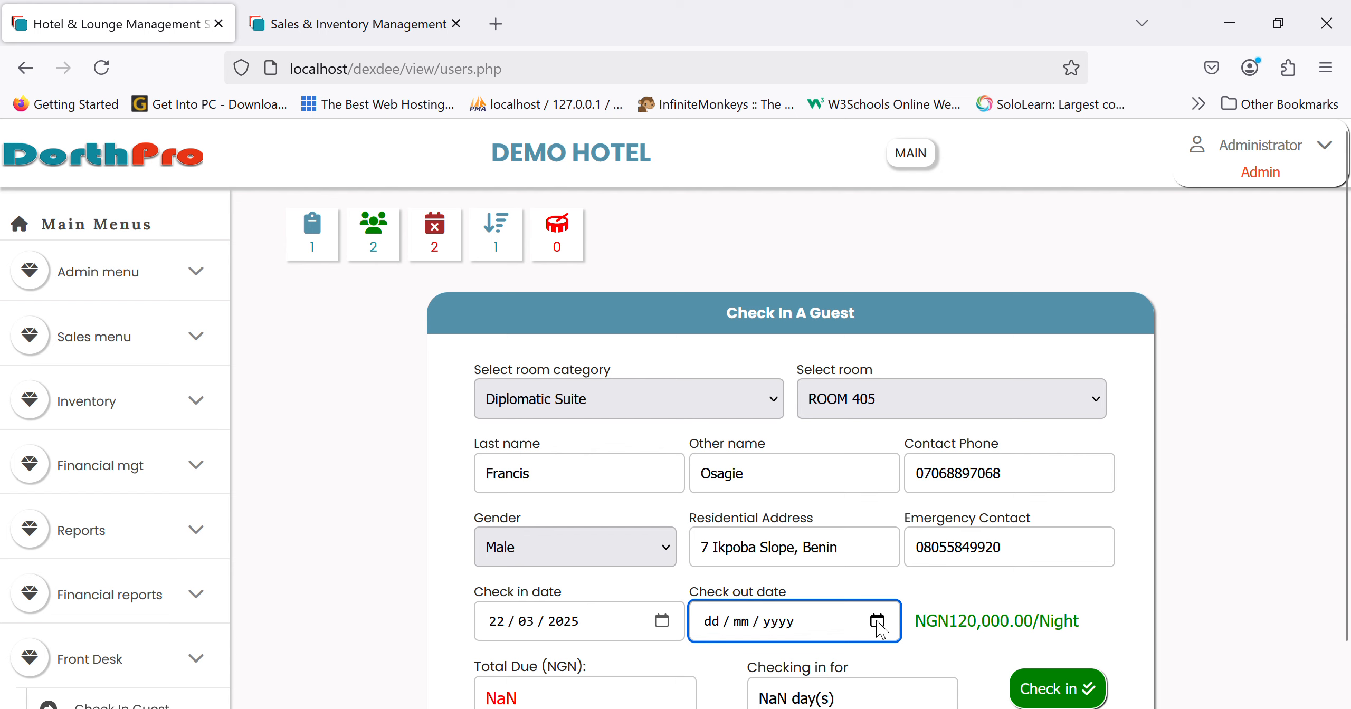
{"action": "type", "text": "23032025"}
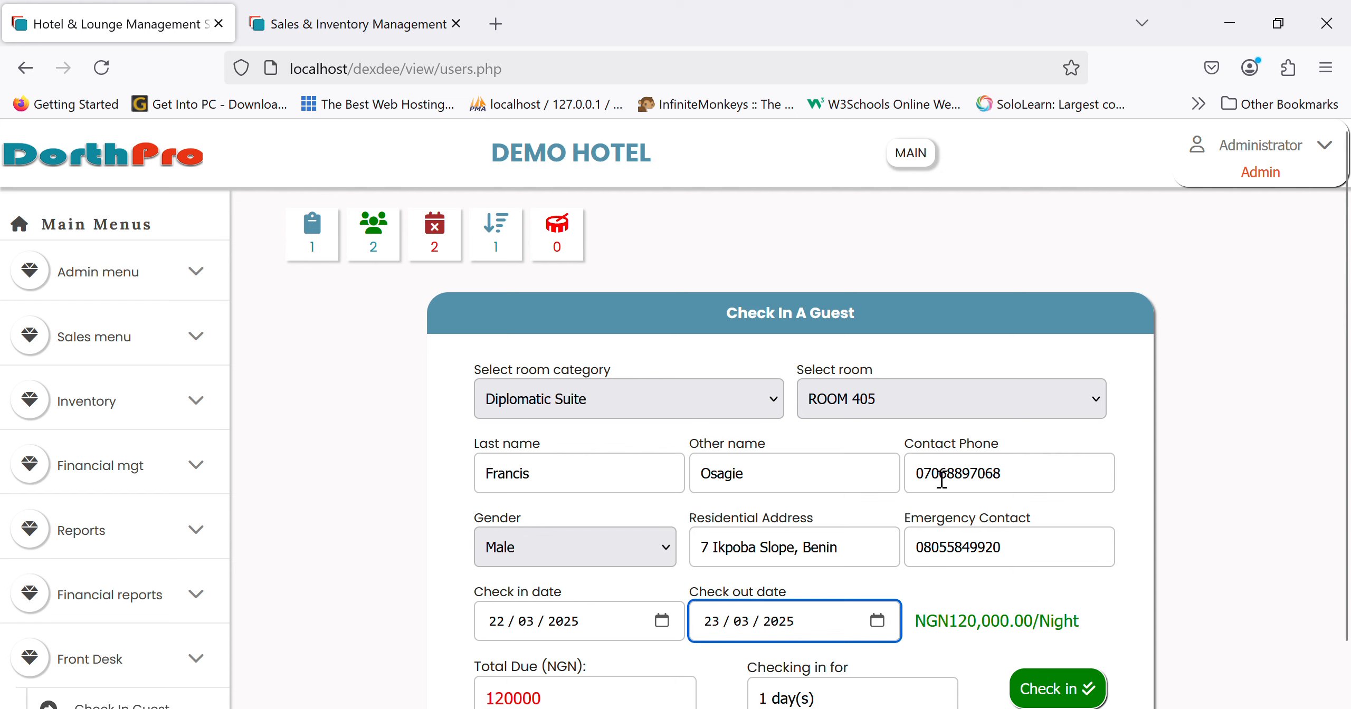
{"action": "scroll", "coordinate": [1029, 530], "scroll_direction": "down", "scroll_amount": 2}
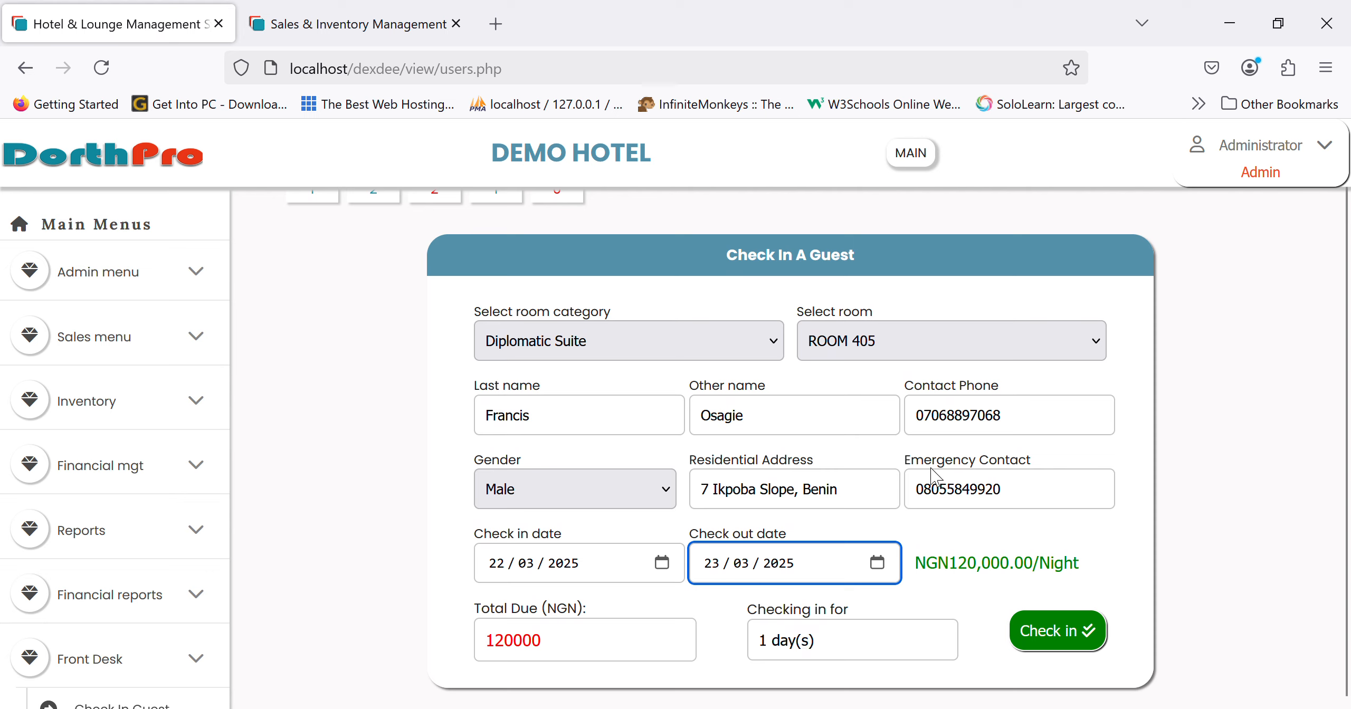
{"action": "key", "text": "Up"}
{"action": "left_click", "coordinate": [1097, 641]}
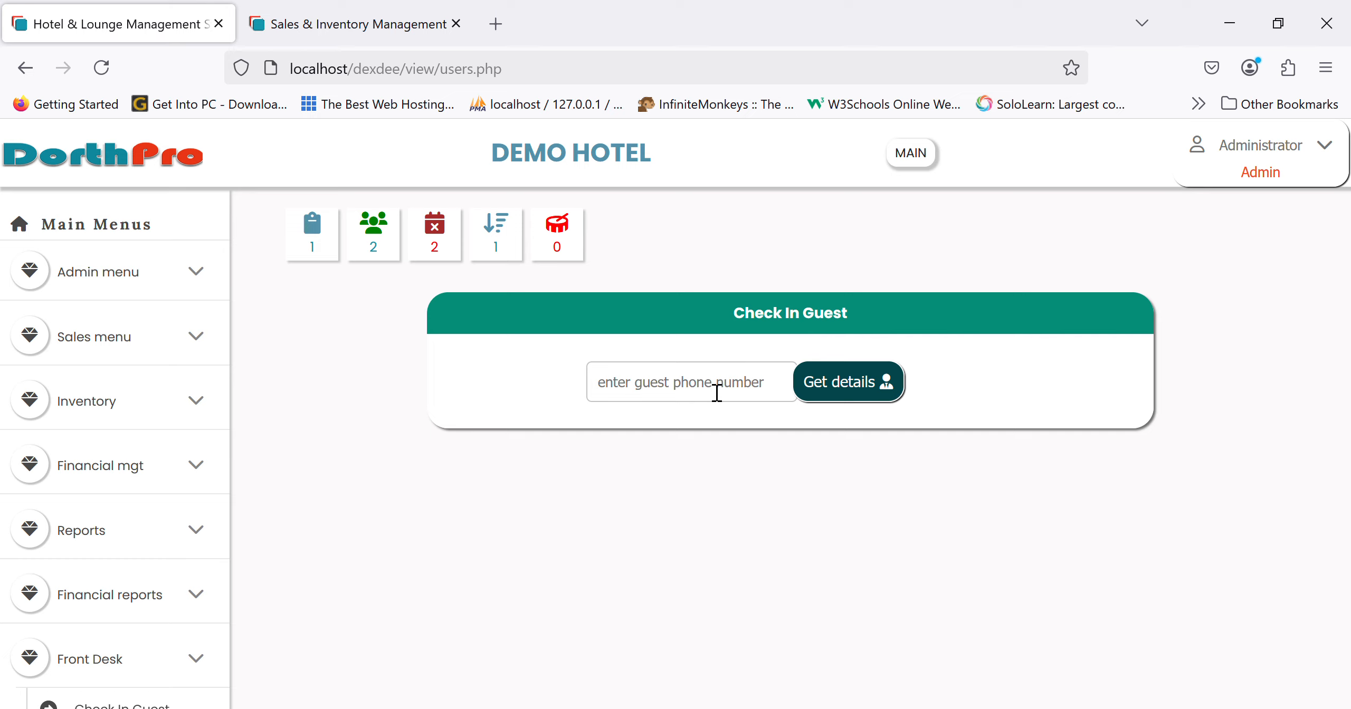
- Open the first checked-in guest's bill and scroll through its payment details
{"action": "left_click", "coordinate": [392, 246]}
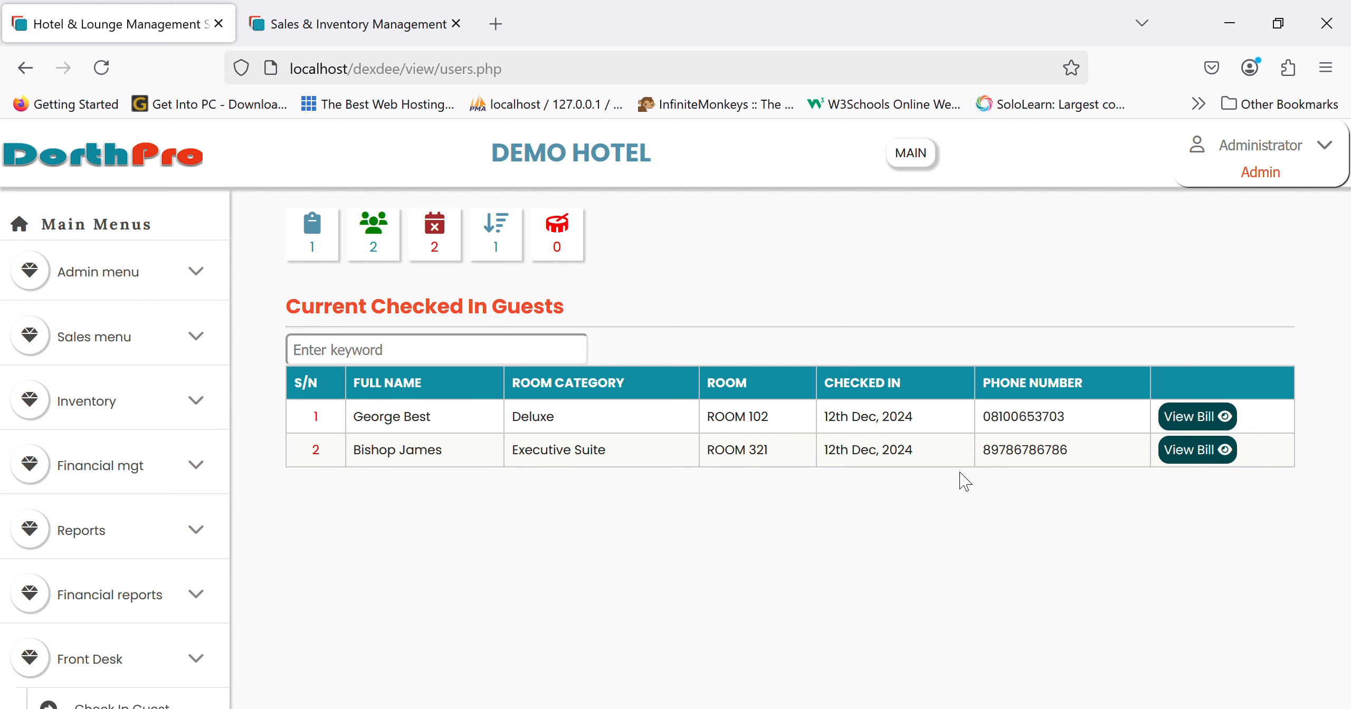
{"action": "left_click", "coordinate": [1181, 419]}
{"action": "scroll", "coordinate": [821, 548], "scroll_direction": "down", "scroll_amount": 5}
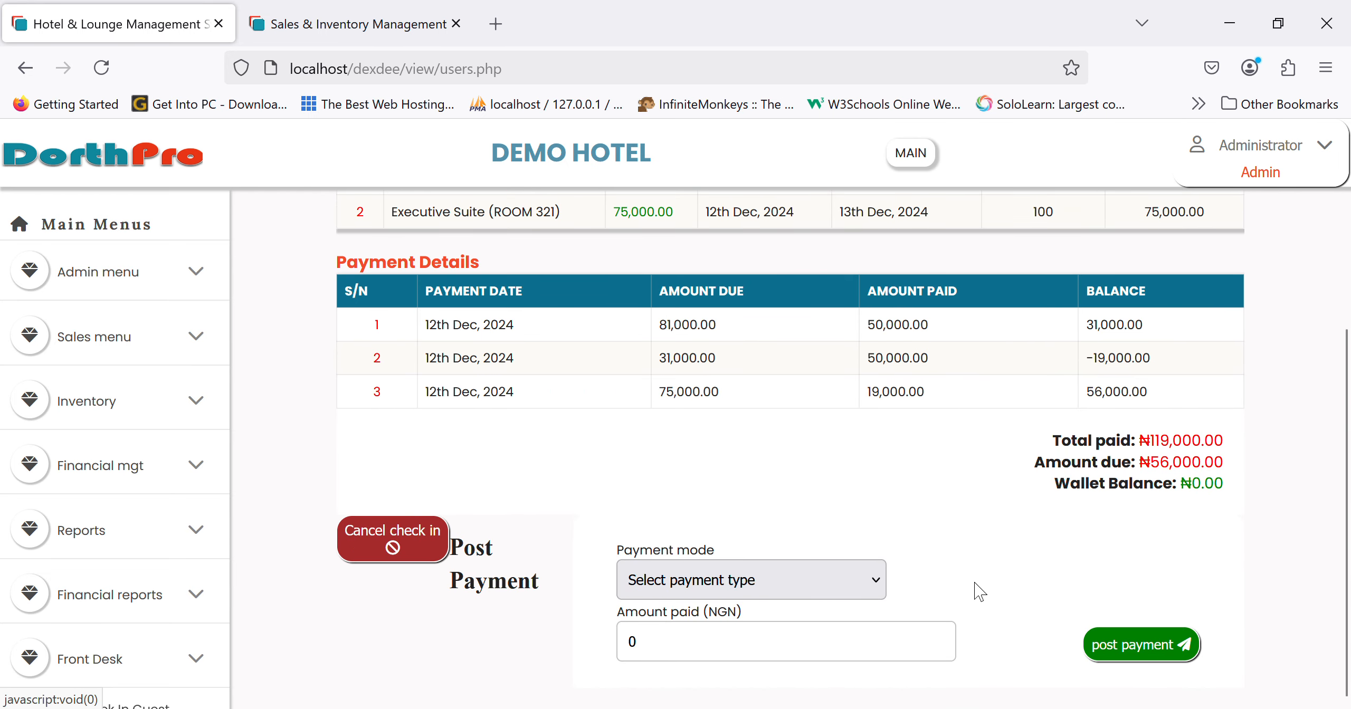
{"action": "scroll", "coordinate": [632, 551], "scroll_direction": "up", "scroll_amount": 2}
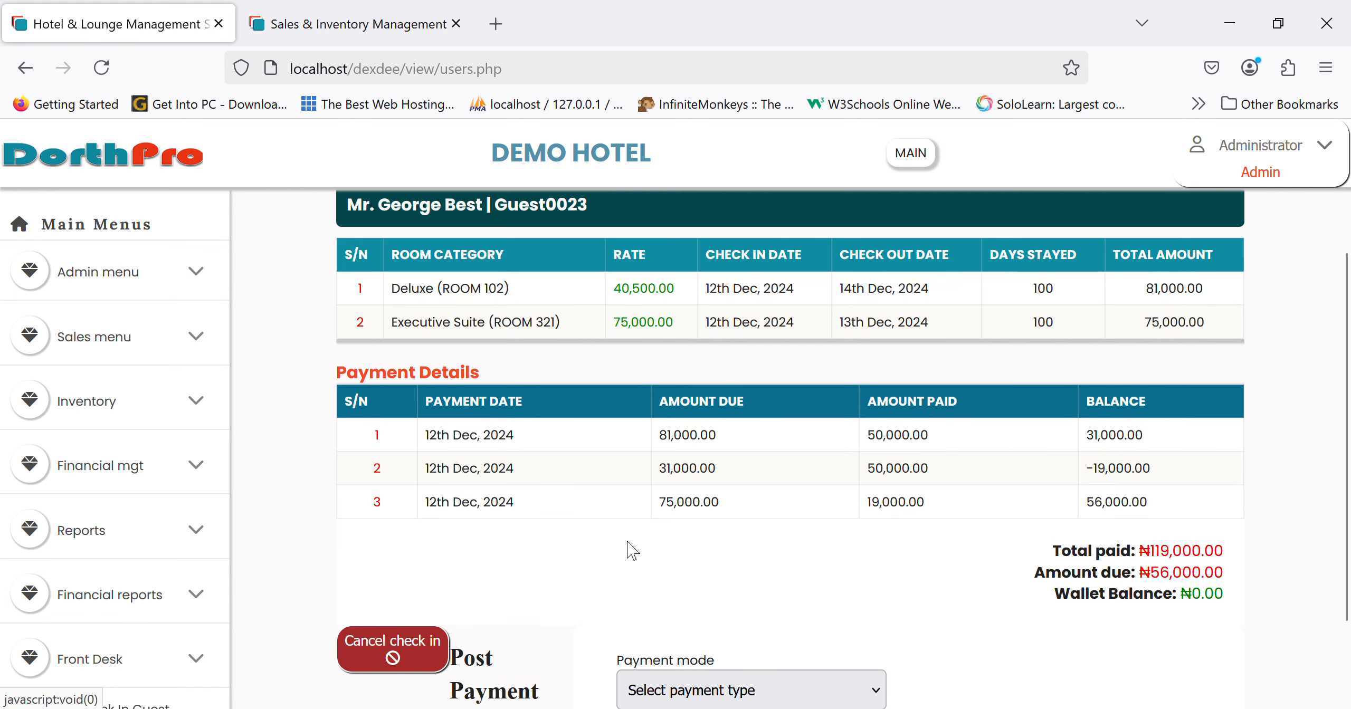
{"action": "scroll", "coordinate": [628, 548], "scroll_direction": "down", "scroll_amount": 2}
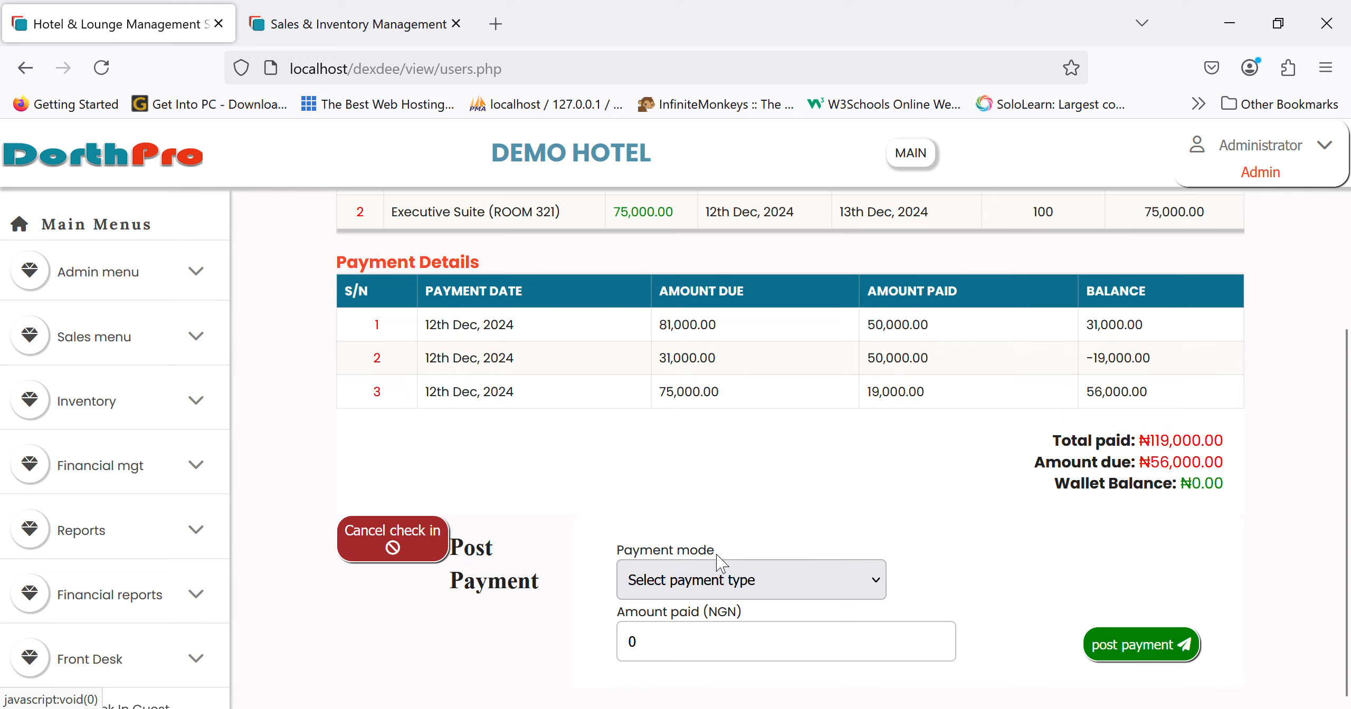
{"action": "scroll", "coordinate": [615, 523], "scroll_direction": "up", "scroll_amount": 1}
{"action": "scroll", "coordinate": [617, 523], "scroll_direction": "up", "scroll_amount": 4}
- Return to the main dashboard and expand the Front Desk options
{"action": "left_click", "coordinate": [135, 171]}
{"action": "scroll", "coordinate": [146, 608], "scroll_direction": "down", "scroll_amount": 1}
{"action": "left_click", "coordinate": [145, 587]}
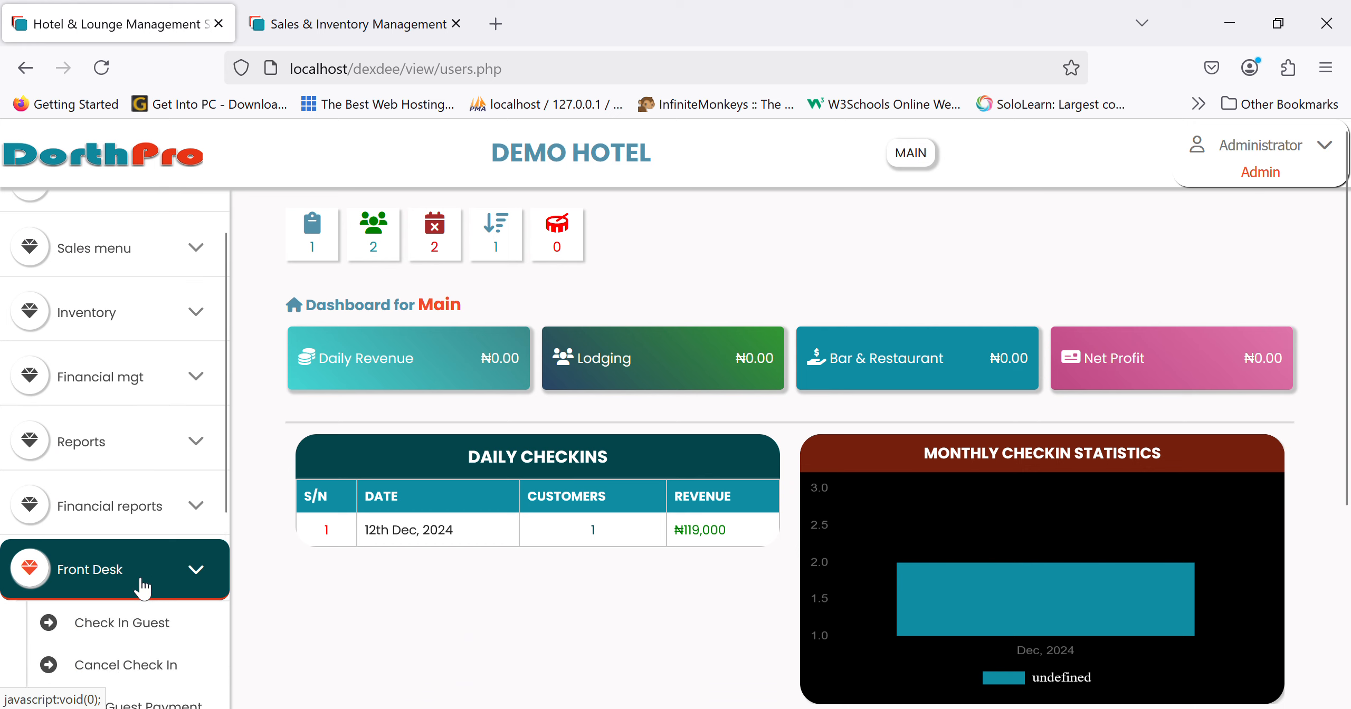
- Open the check-in form and look up the guest by their phone number
{"action": "scroll", "coordinate": [142, 586], "scroll_direction": "down", "scroll_amount": 2}
{"action": "left_click", "coordinate": [136, 468]}
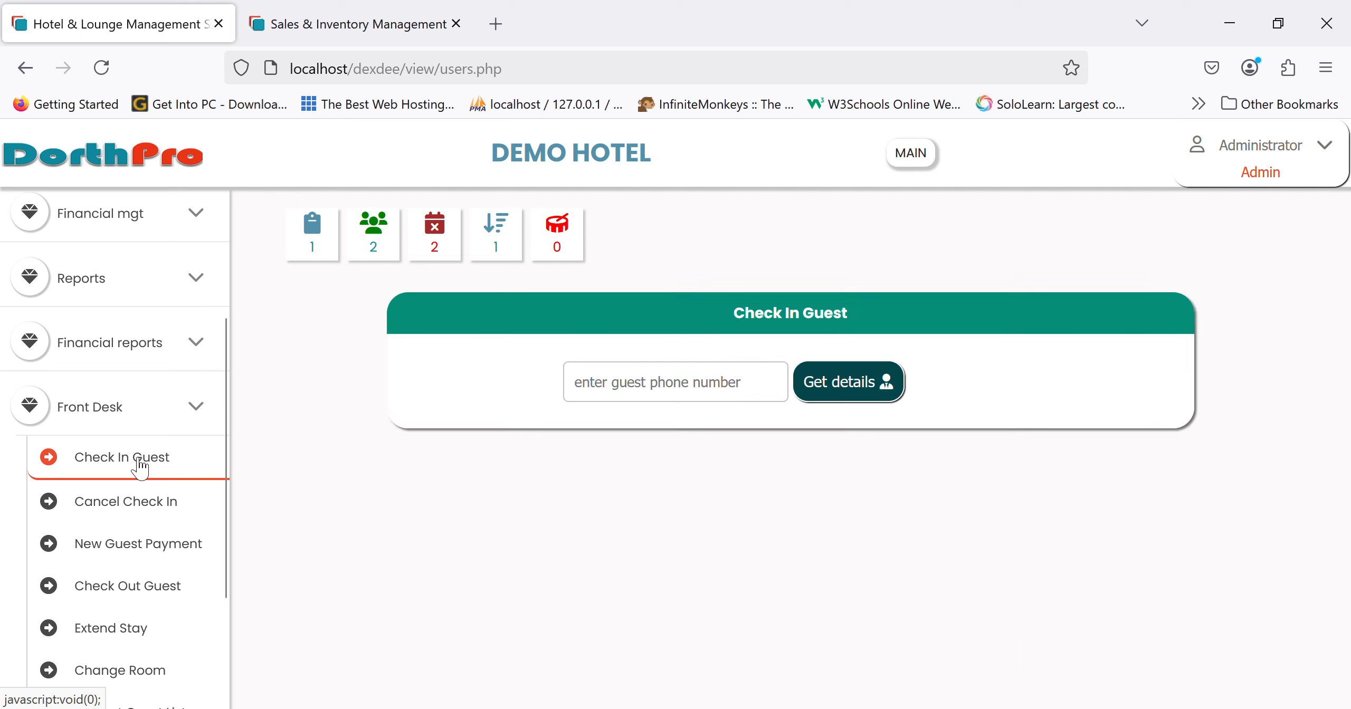
{"action": "left_click", "coordinate": [623, 390]}
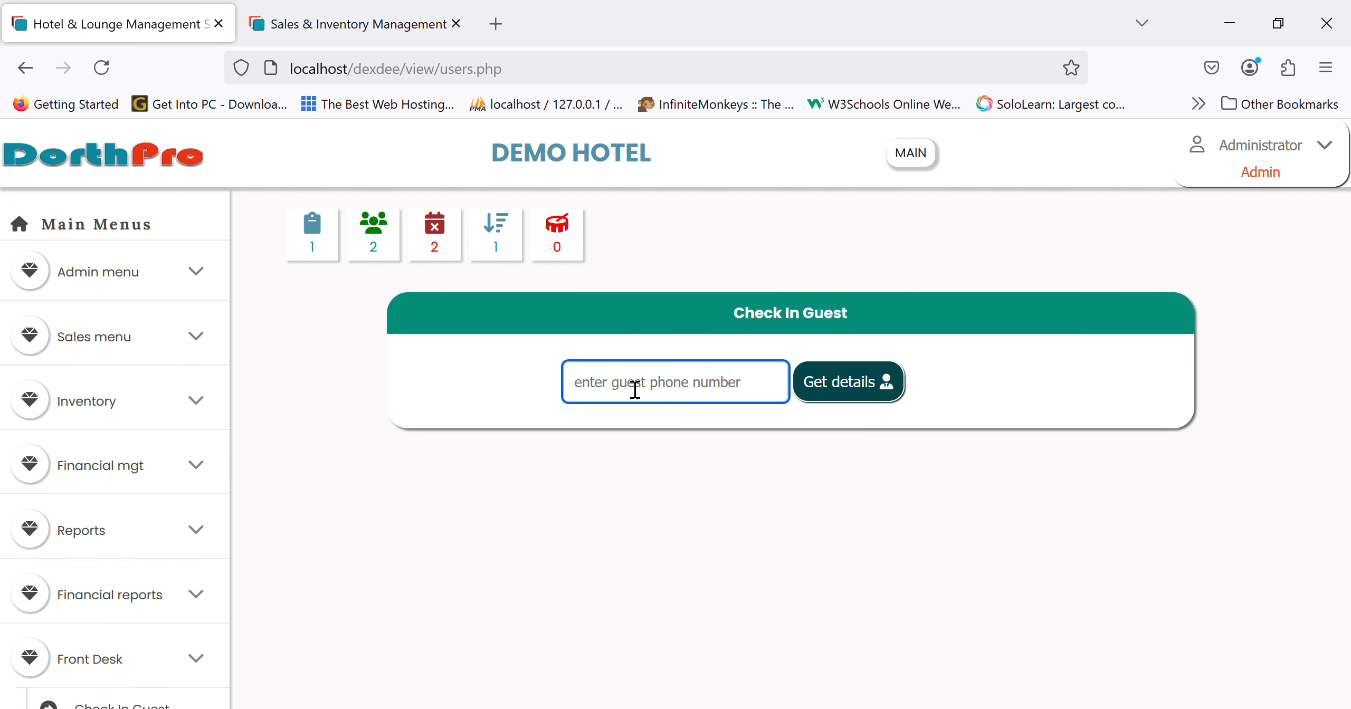
{"action": "type", "text": "080"}
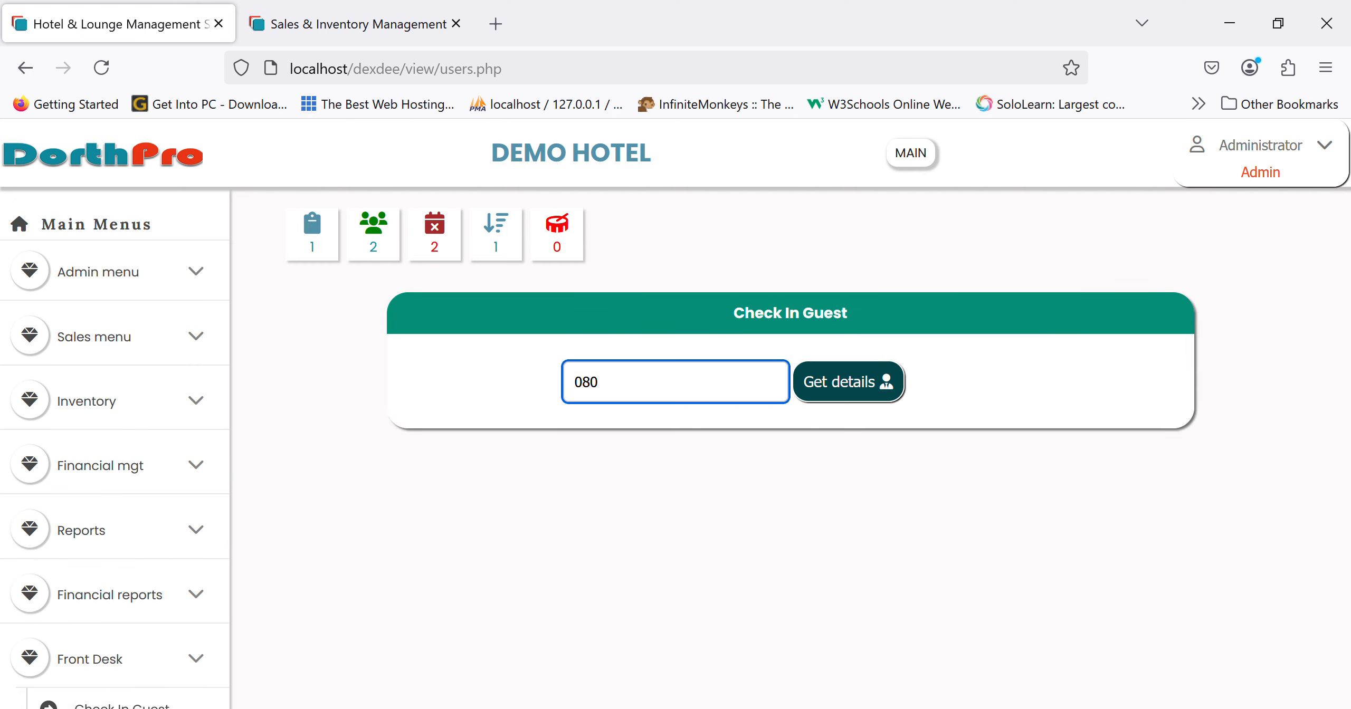
{"action": "type", "text": "1"}
{"action": "key", "text": "BackSpace"}
{"action": "type", "text": "12345678"}
{"action": "left_click", "coordinate": [846, 395]}
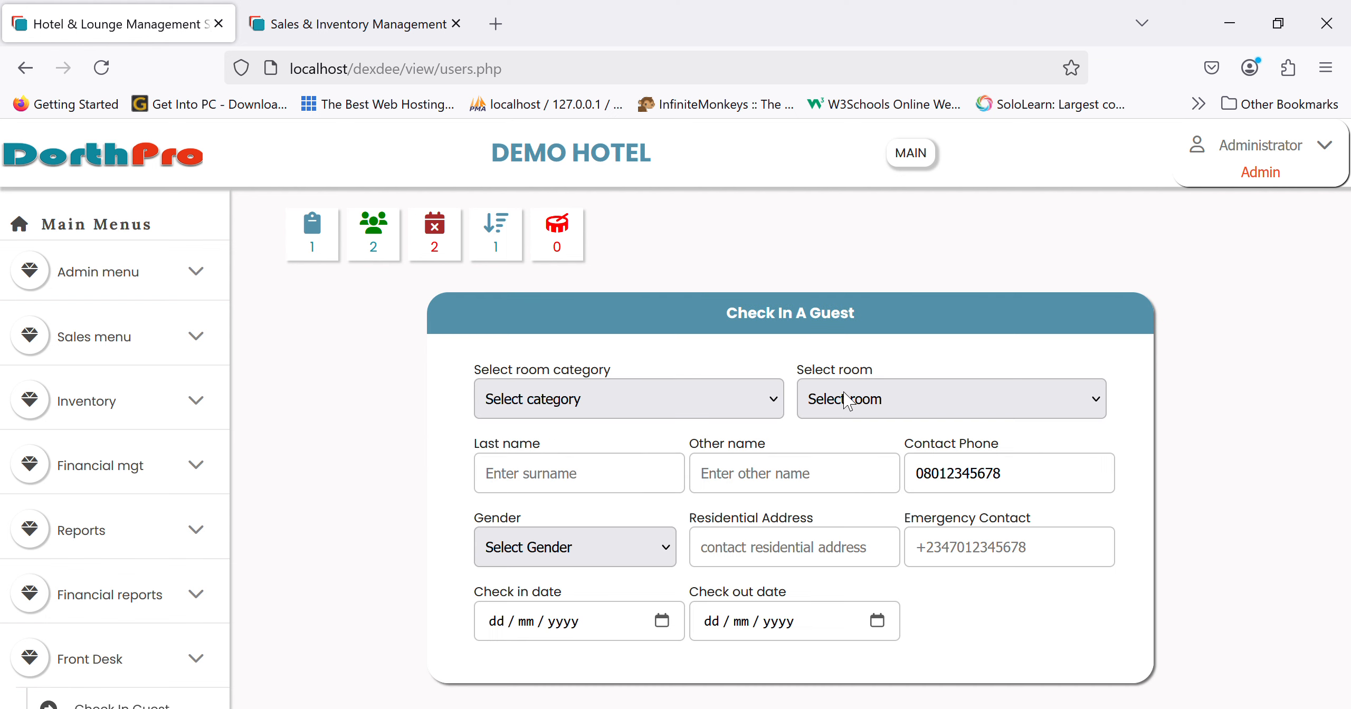
- Choose the Diplomatic Suite category and ROOM 405, dismissing the check-in date warning
{"action": "left_click", "coordinate": [596, 409]}
{"action": "left_click", "coordinate": [552, 520]}
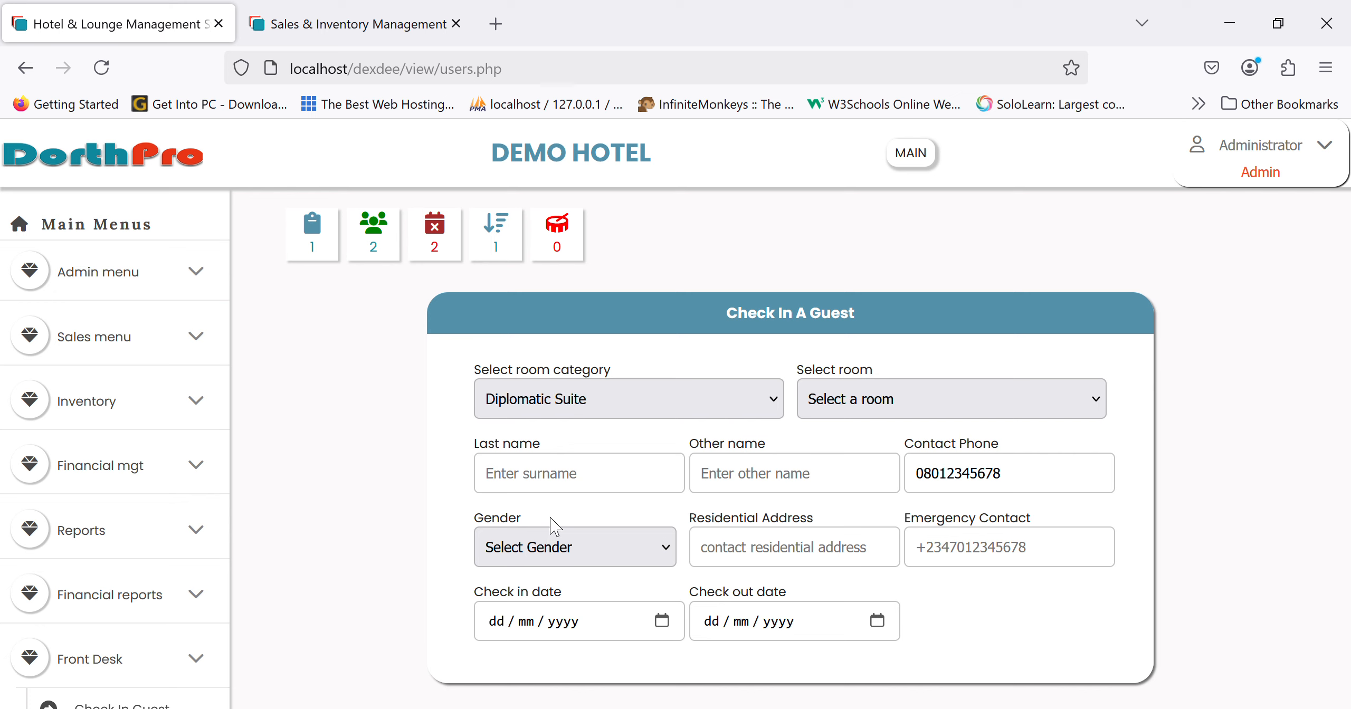
{"action": "left_click", "coordinate": [883, 400]}
{"action": "left_click", "coordinate": [867, 458]}
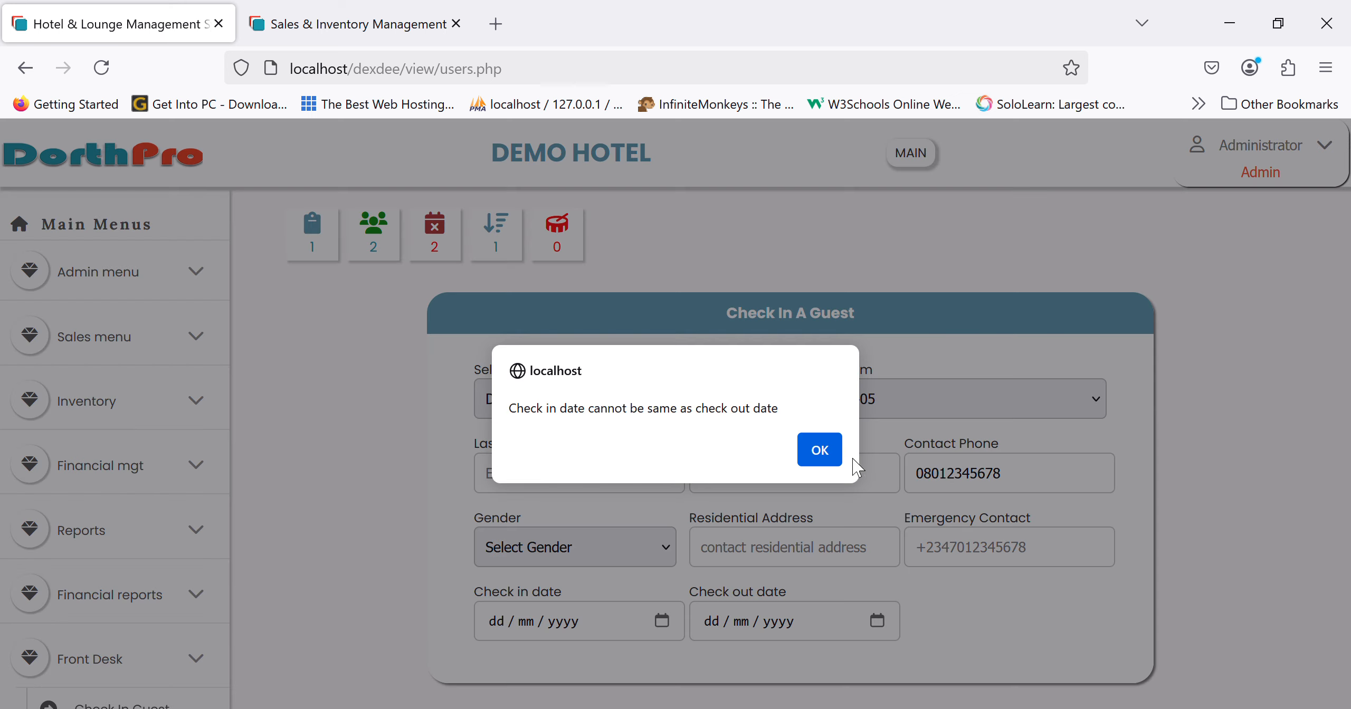
{"action": "left_click", "coordinate": [833, 449]}
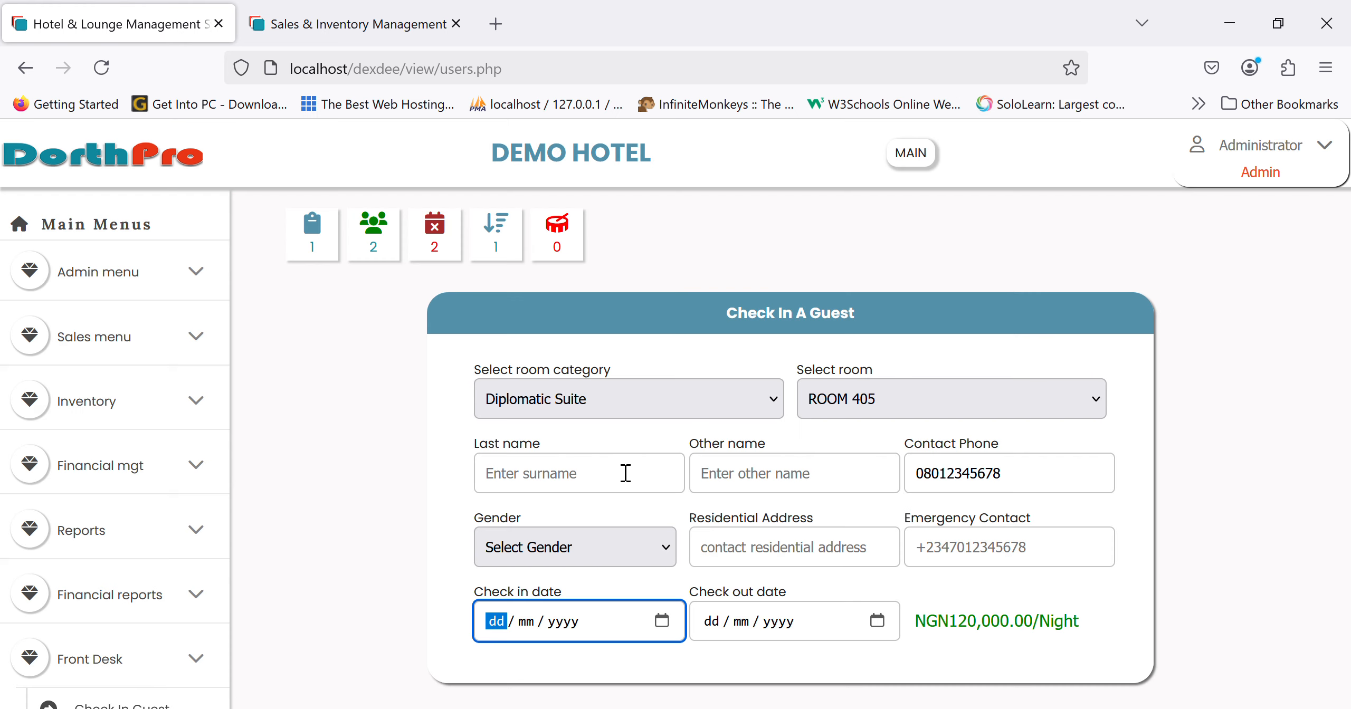
- Fill in the guest's last and other names, gender Male, address and emergency contact number
{"action": "left_click", "coordinate": [607, 483]}
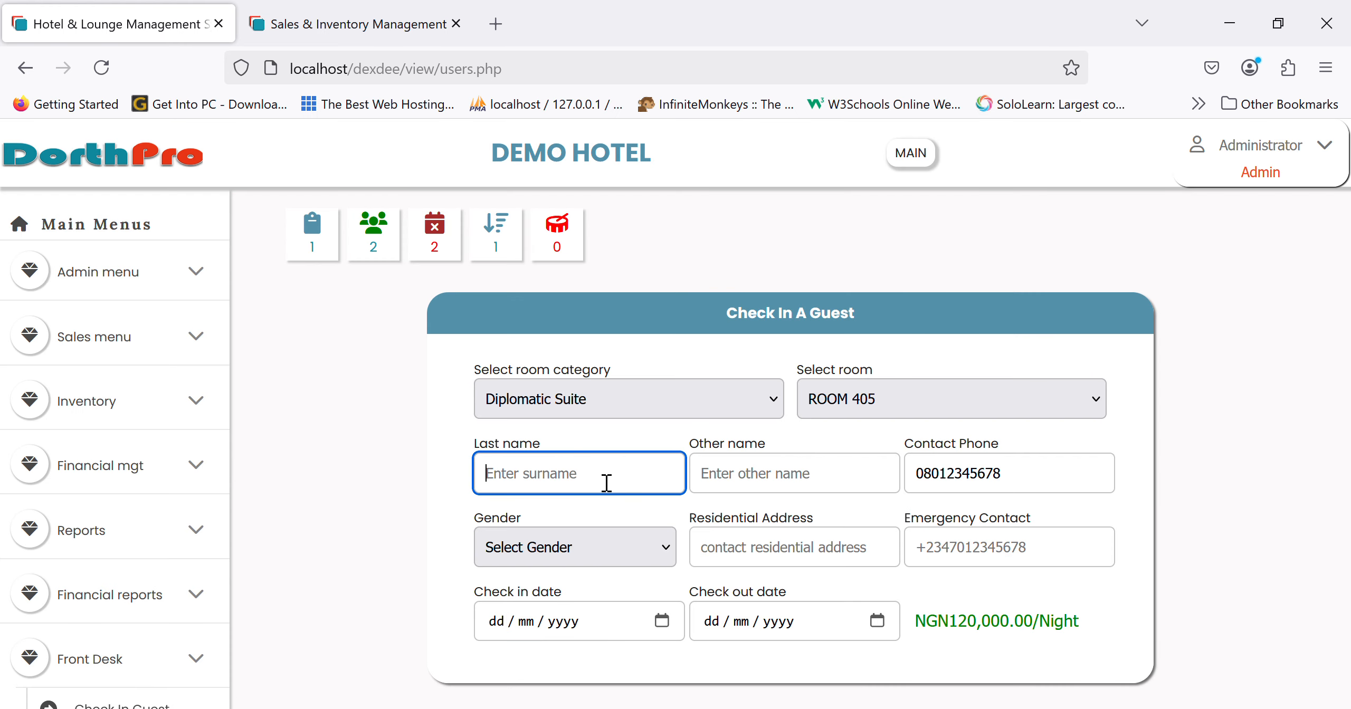
{"action": "type", "text": "Ajayi"}
{"action": "key", "text": "Tab"}
{"action": "type", "text": "Crowther"}
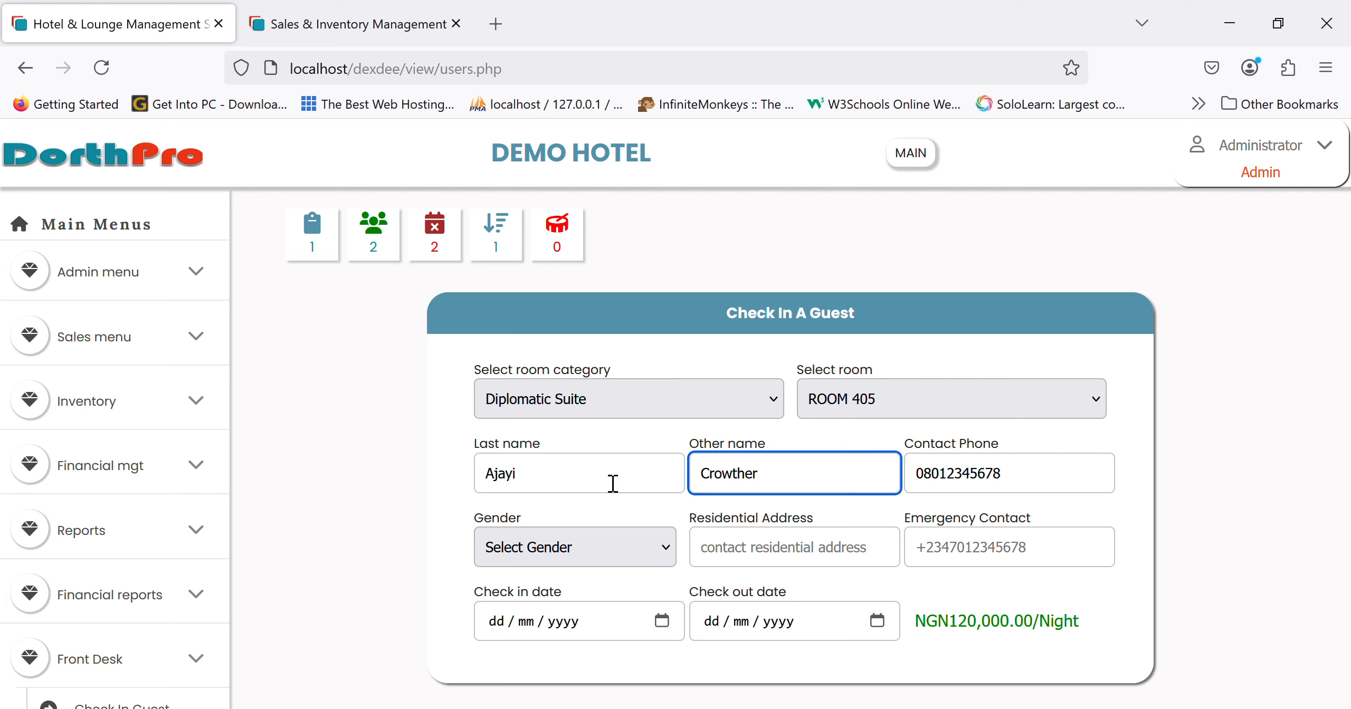
{"action": "left_click", "coordinate": [542, 575]}
{"action": "left_click", "coordinate": [522, 614]}
{"action": "left_click", "coordinate": [704, 547]}
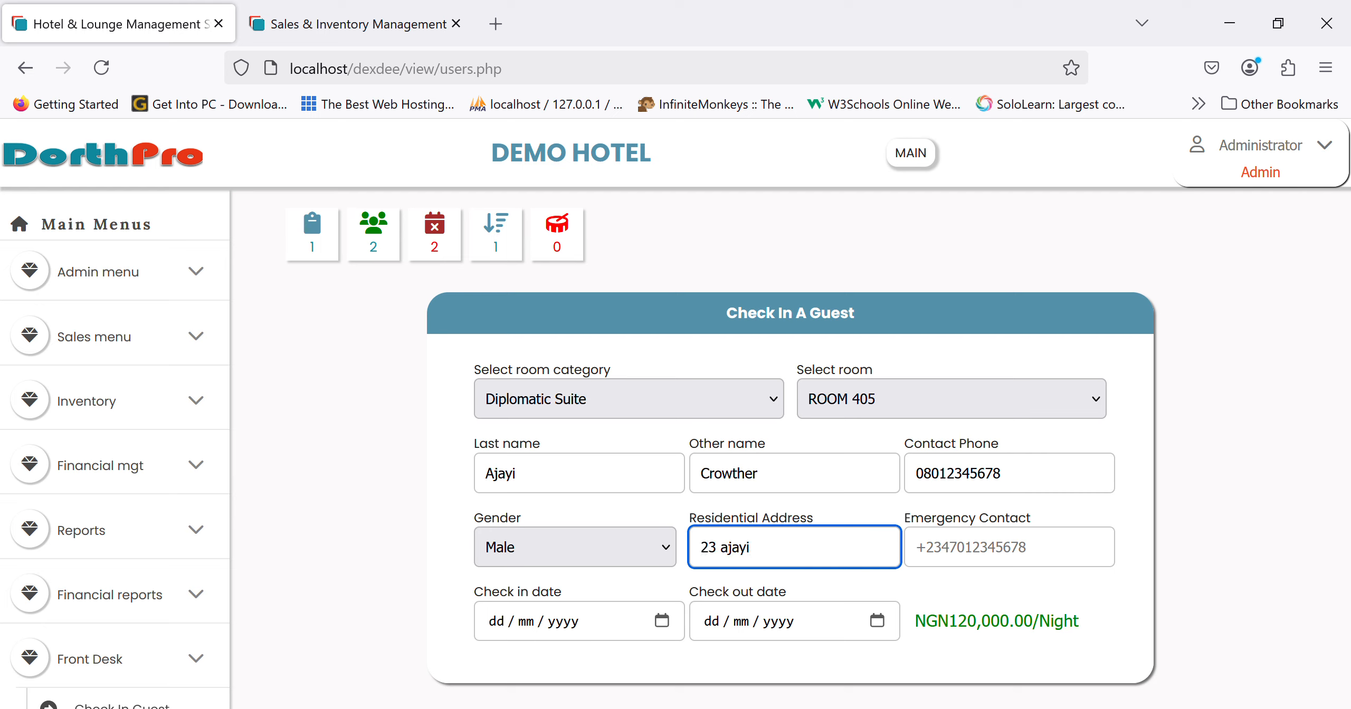
{"action": "key", "text": "Tab"}
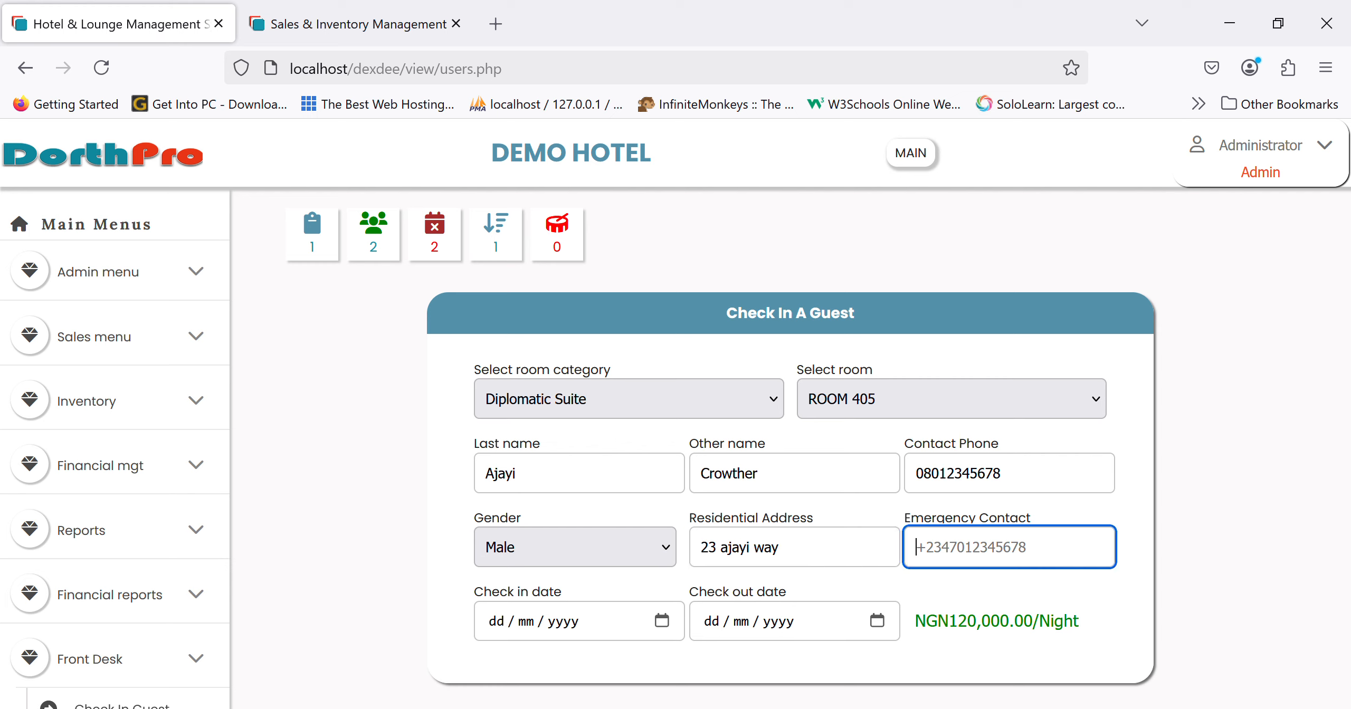
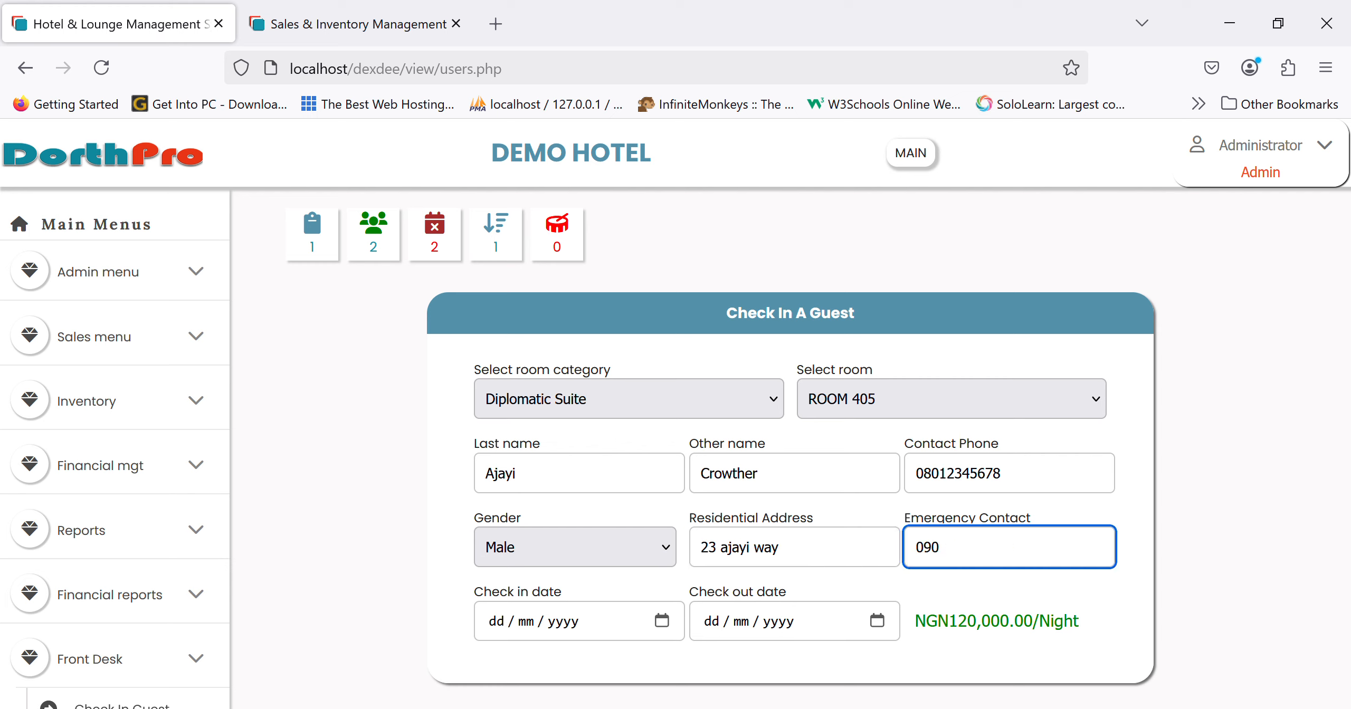
- Set check-in 22/03/2025 and check-out 23/03/2025, then submit the check-in
{"action": "left_click", "coordinate": [675, 628]}
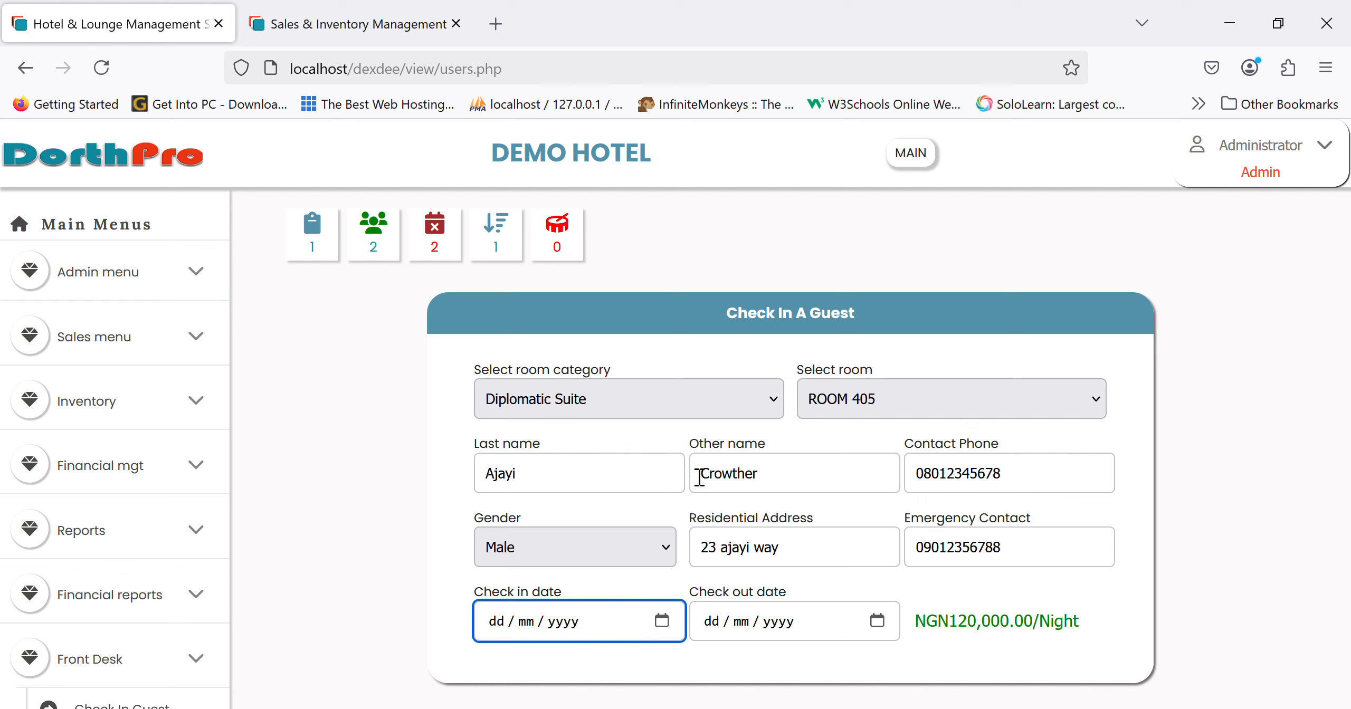
{"action": "type", "text": "22032025"}
{"action": "left_click", "coordinate": [877, 622]}
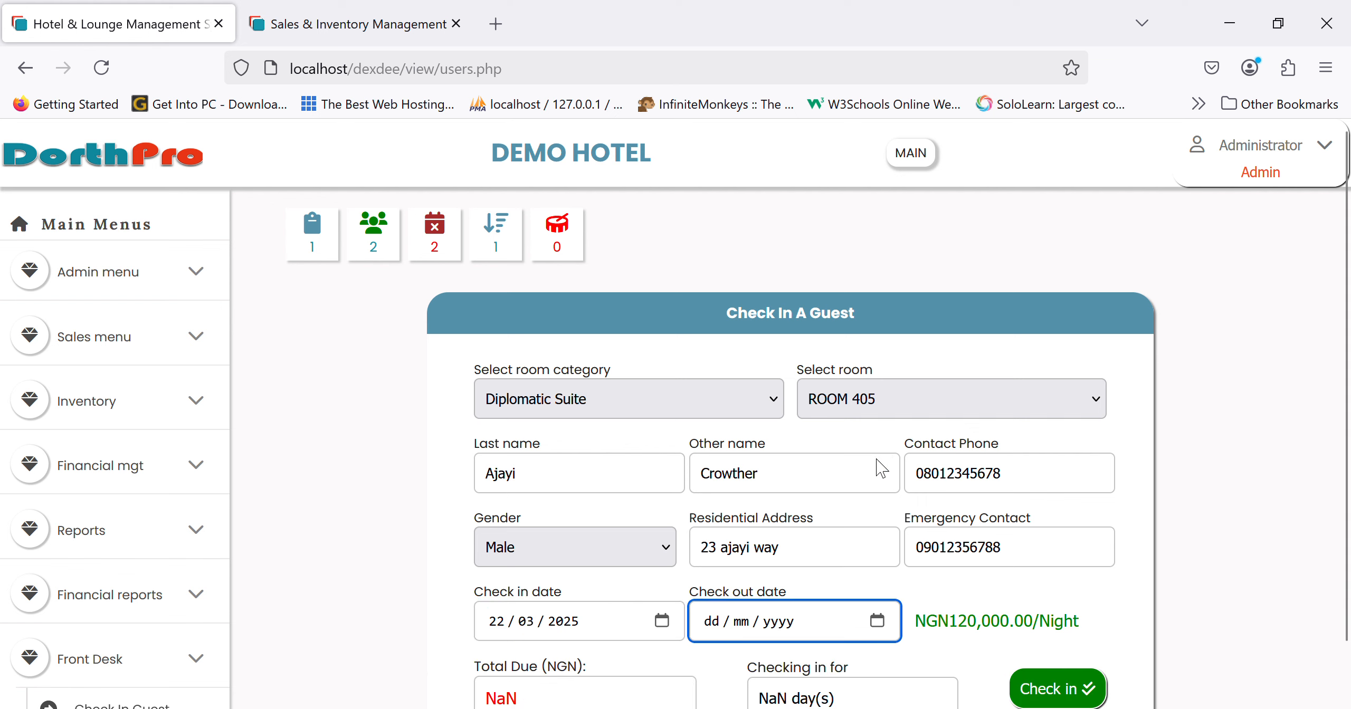
{"action": "type", "text": "23032025"}
{"action": "scroll", "coordinate": [1081, 633], "scroll_direction": "down", "scroll_amount": 1}
{"action": "left_click", "coordinate": [1076, 635]}
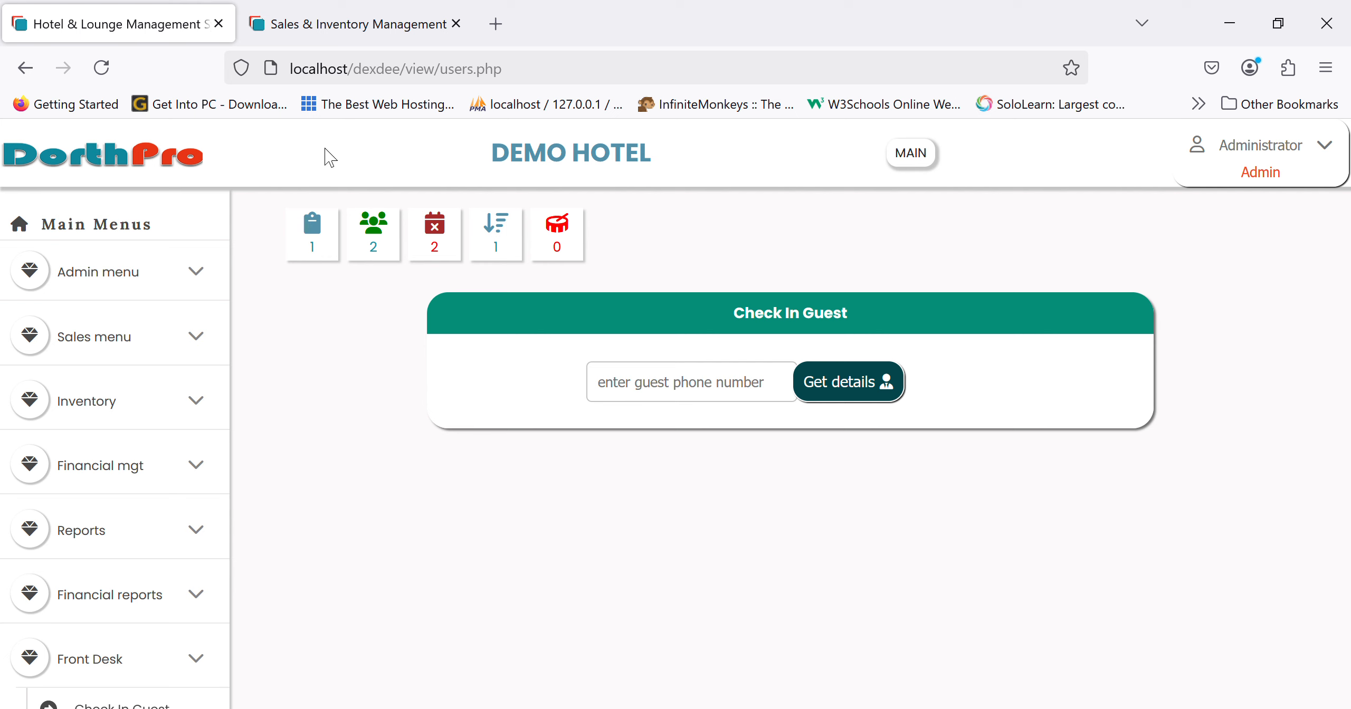
- Open Front Desk > New Guest Payment and view the Diplomatic Suite guest's payment details
{"action": "left_click", "coordinate": [142, 167]}
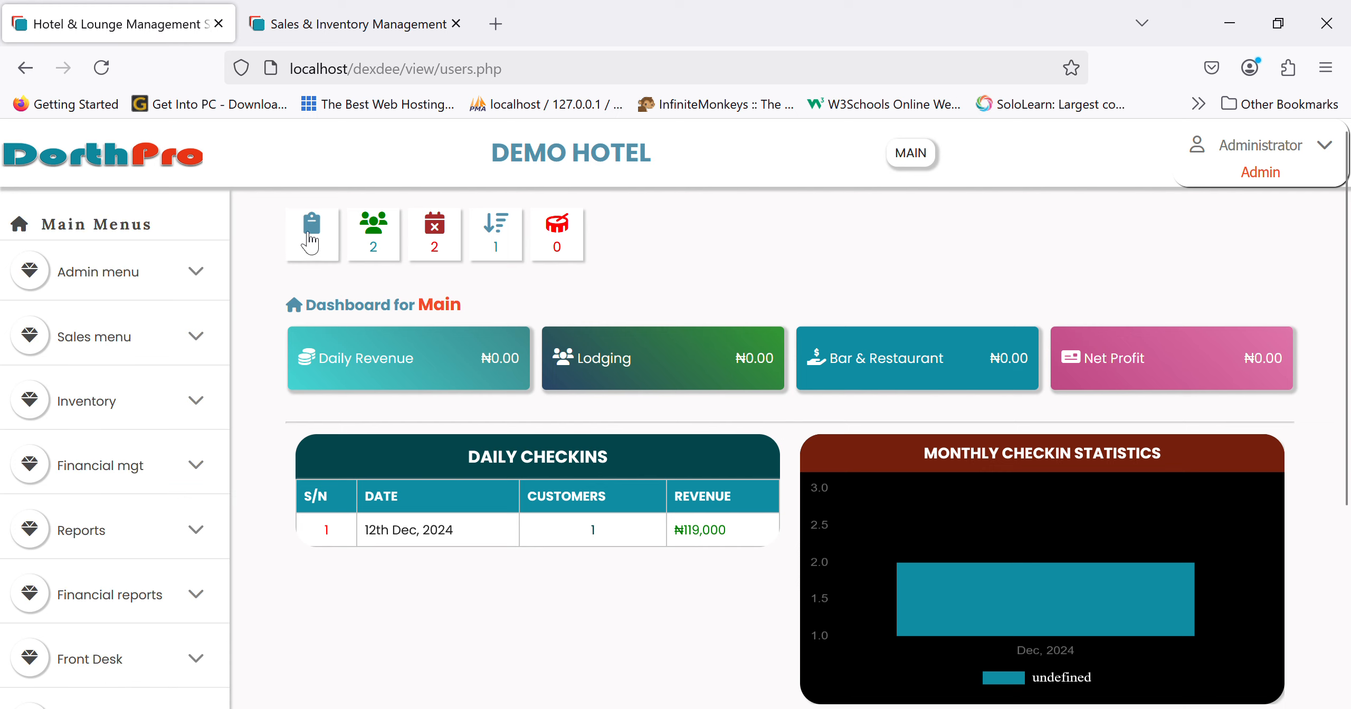
{"action": "scroll", "coordinate": [203, 594], "scroll_direction": "down", "scroll_amount": 3}
{"action": "left_click", "coordinate": [164, 592]}
{"action": "scroll", "coordinate": [163, 594], "scroll_direction": "down", "scroll_amount": 5}
{"action": "scroll", "coordinate": [163, 594], "scroll_direction": "down", "scroll_amount": 2}
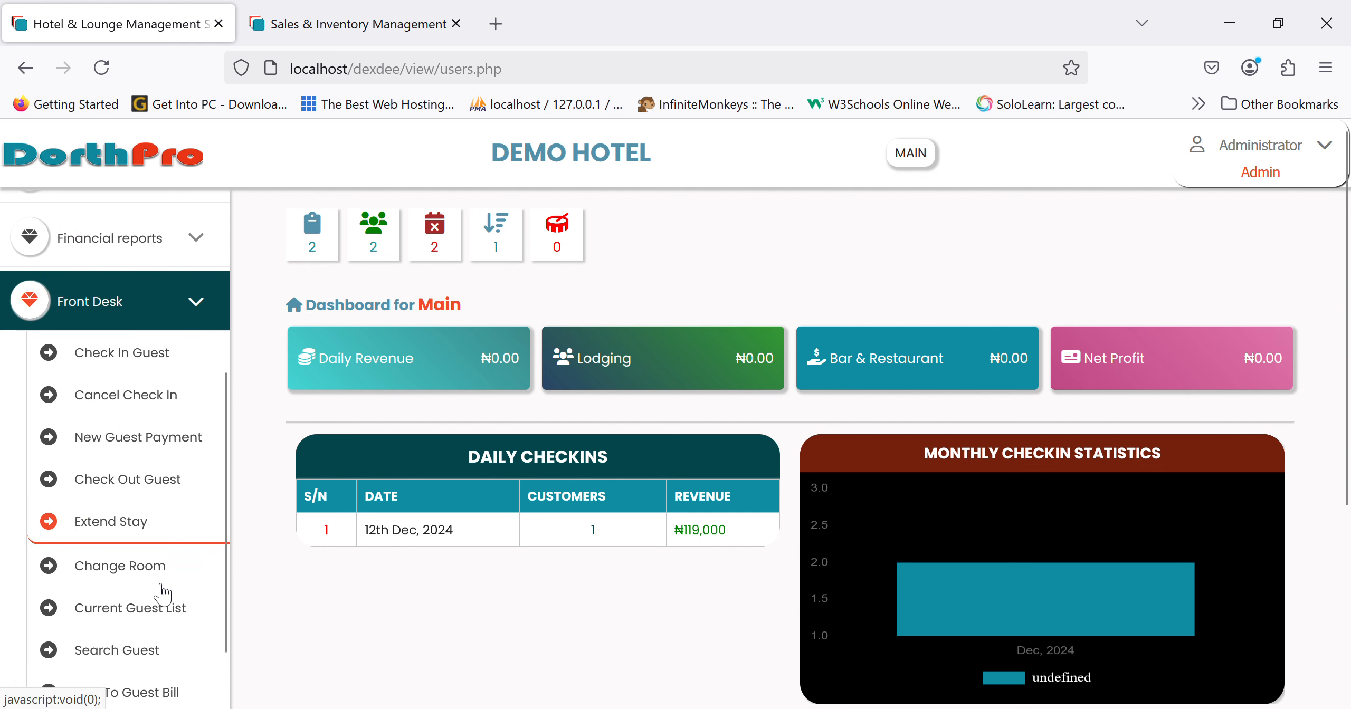
{"action": "left_click", "coordinate": [178, 438]}
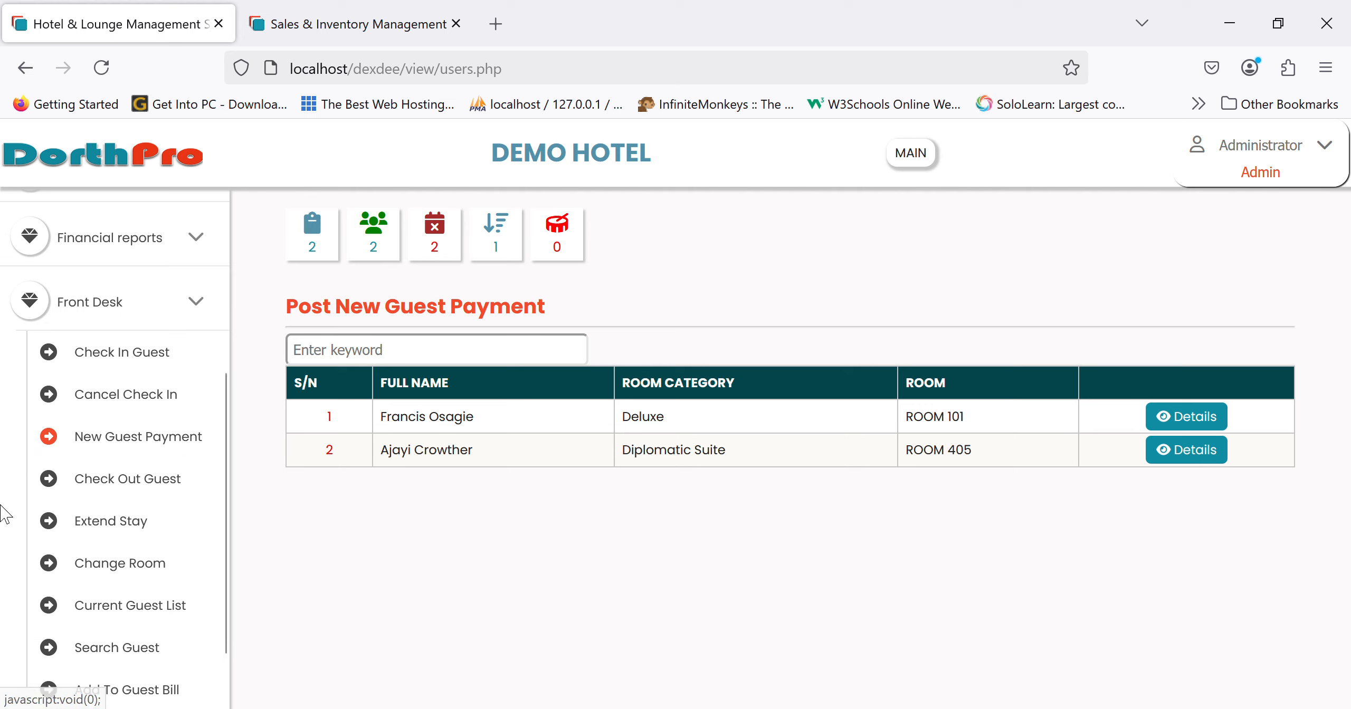
{"action": "scroll", "coordinate": [9, 512], "scroll_direction": "up", "scroll_amount": 6}
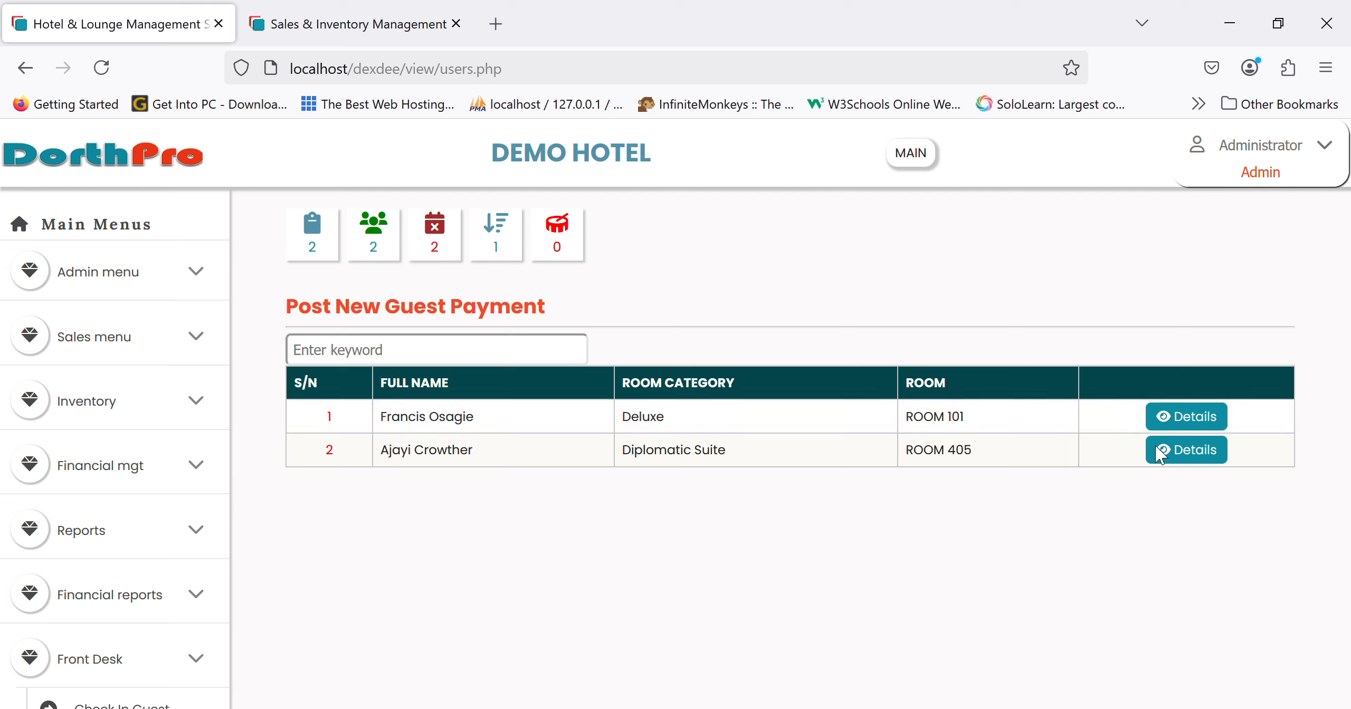
{"action": "left_click", "coordinate": [1193, 454]}
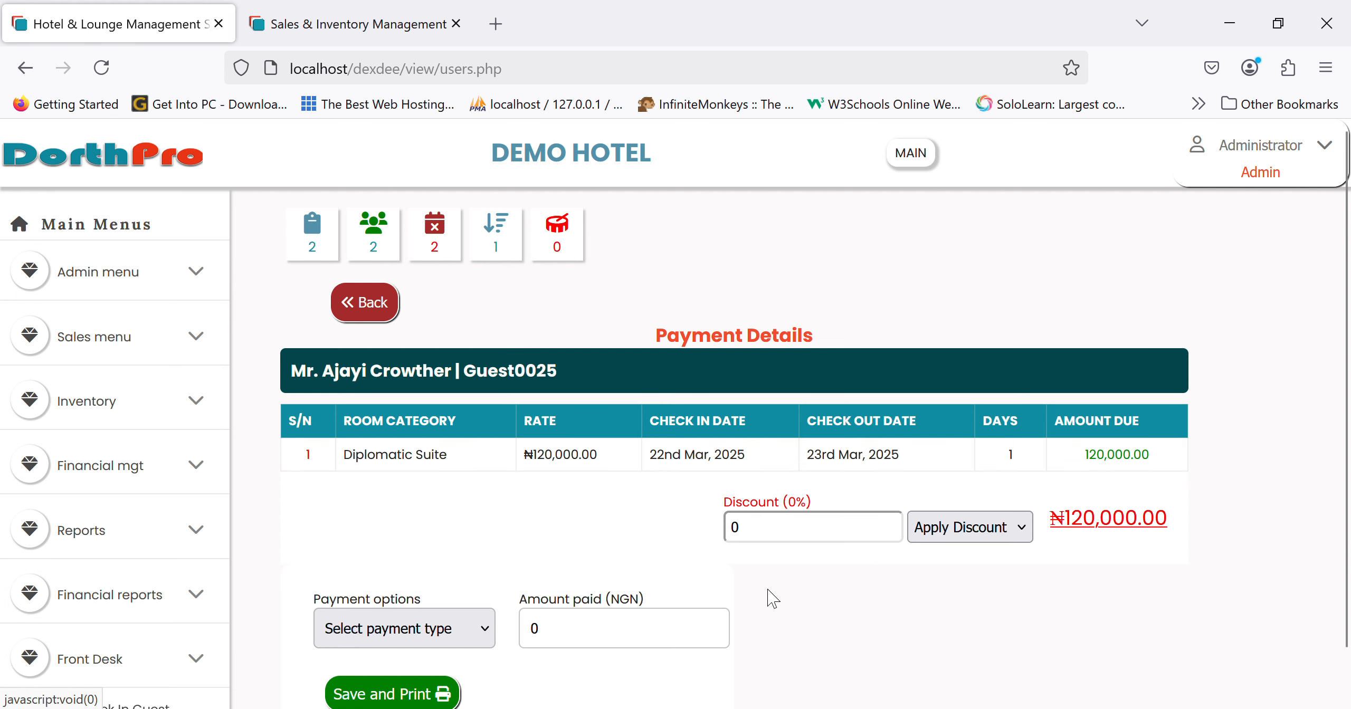
- Apply a 1% discount (1,200 off, ₦118,800 due) and set payment option to WALLET
{"action": "scroll", "coordinate": [770, 596], "scroll_direction": "down", "scroll_amount": 1}
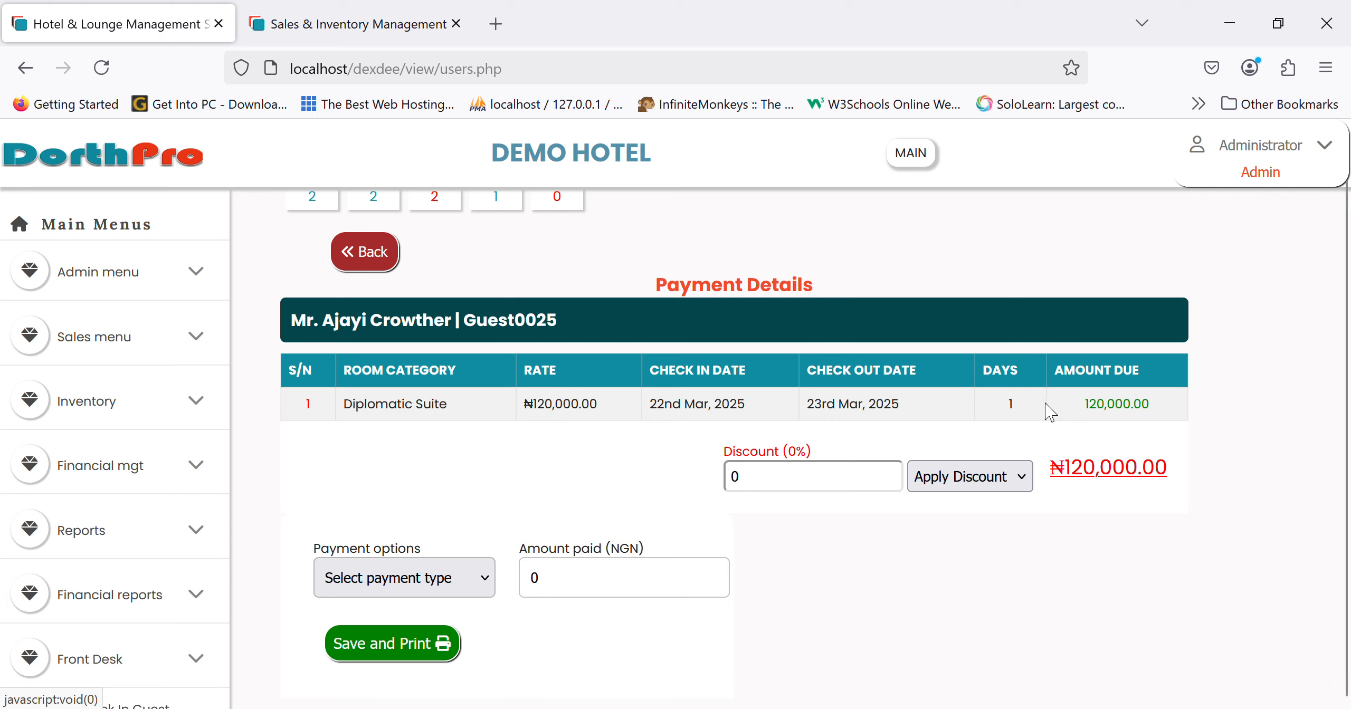
{"action": "left_click", "coordinate": [816, 483]}
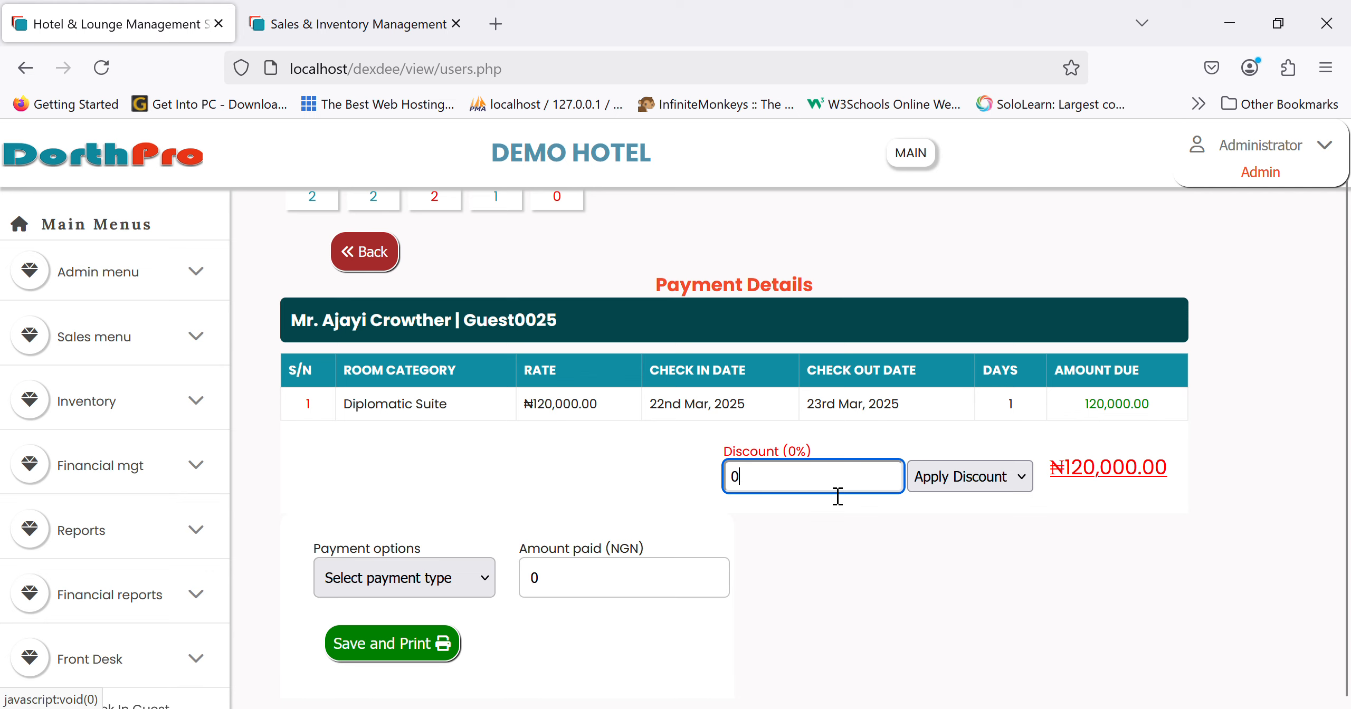
{"action": "left_click", "coordinate": [953, 478]}
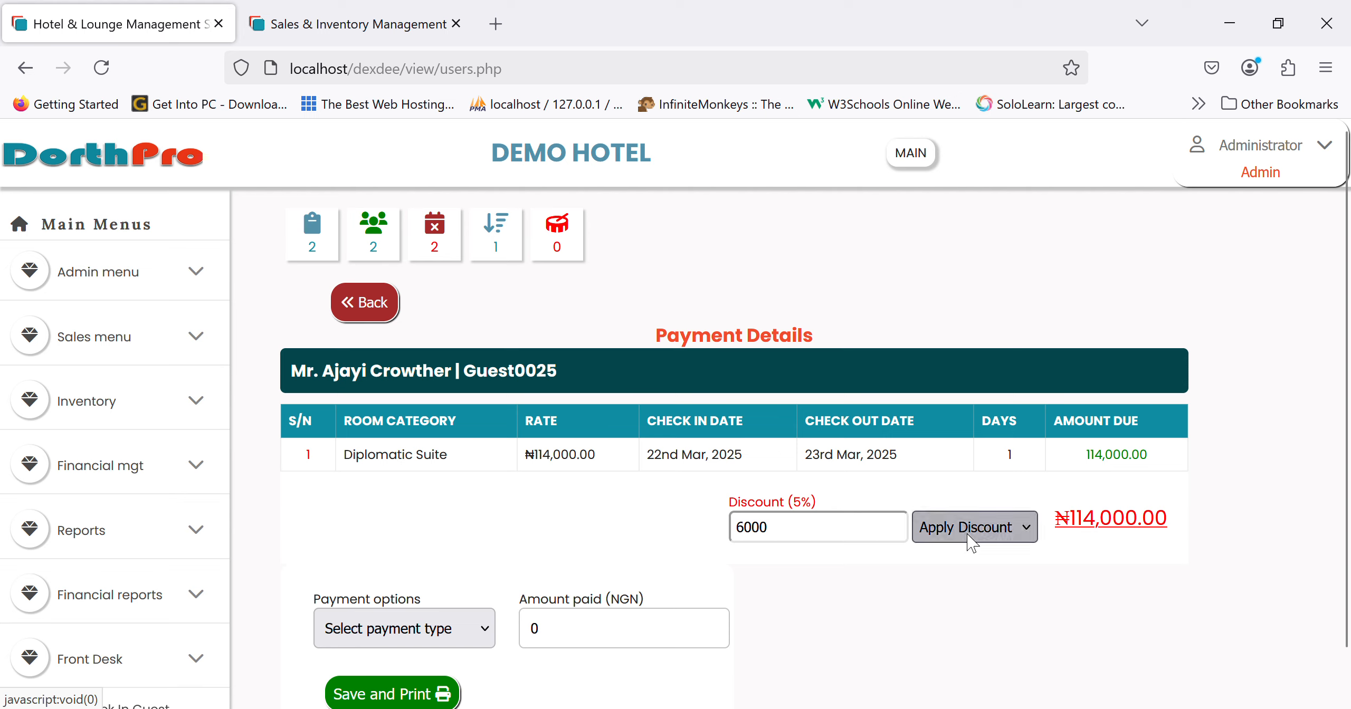
{"action": "left_click", "coordinate": [961, 197]}
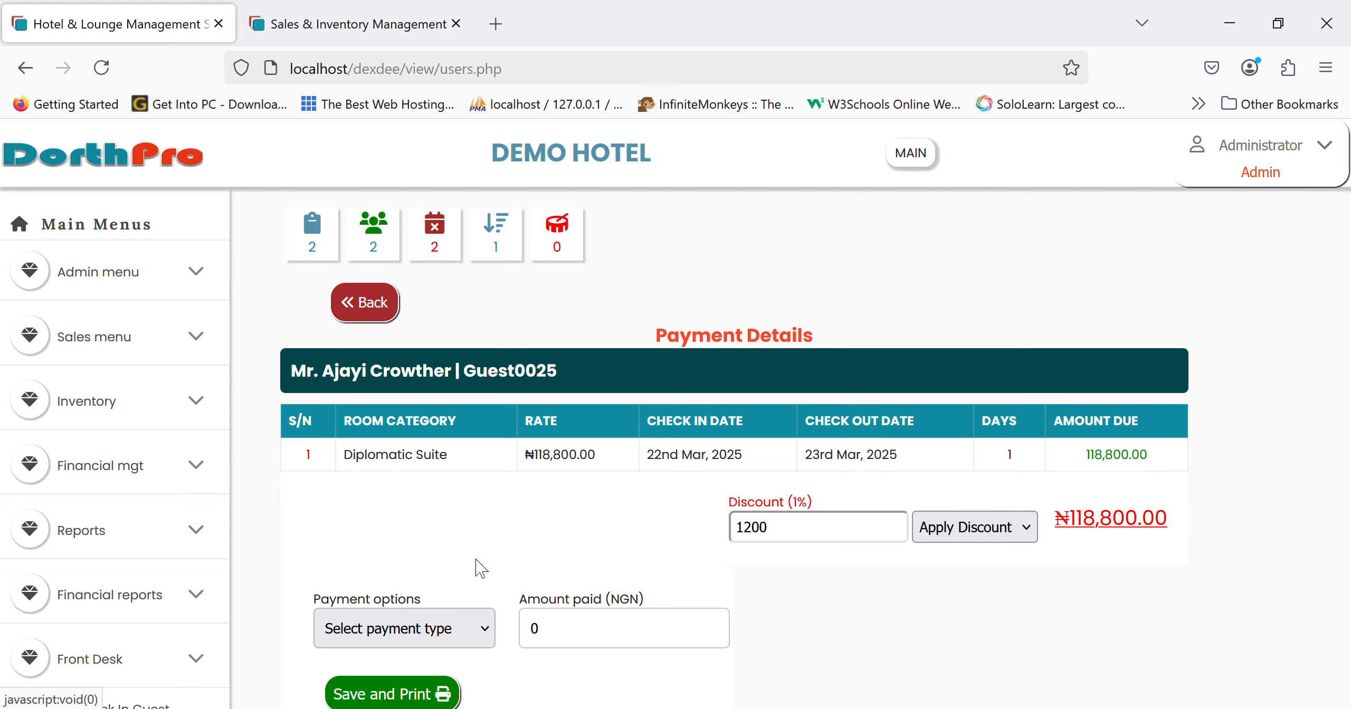
{"action": "left_click", "coordinate": [432, 596]}
- Switch payment to CASH, enter 118800 as amount paid, and save and print the transaction
{"action": "scroll", "coordinate": [443, 581], "scroll_direction": "down", "scroll_amount": 2}
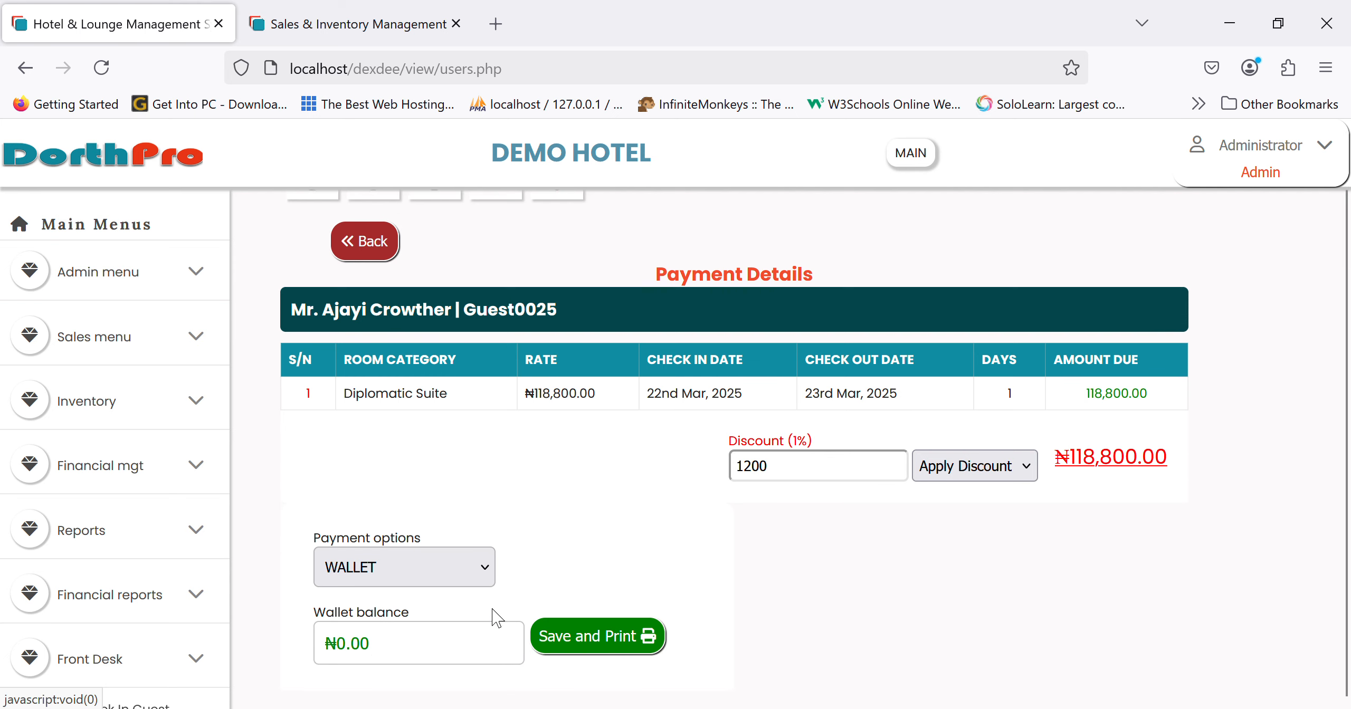
{"action": "left_click", "coordinate": [441, 568]}
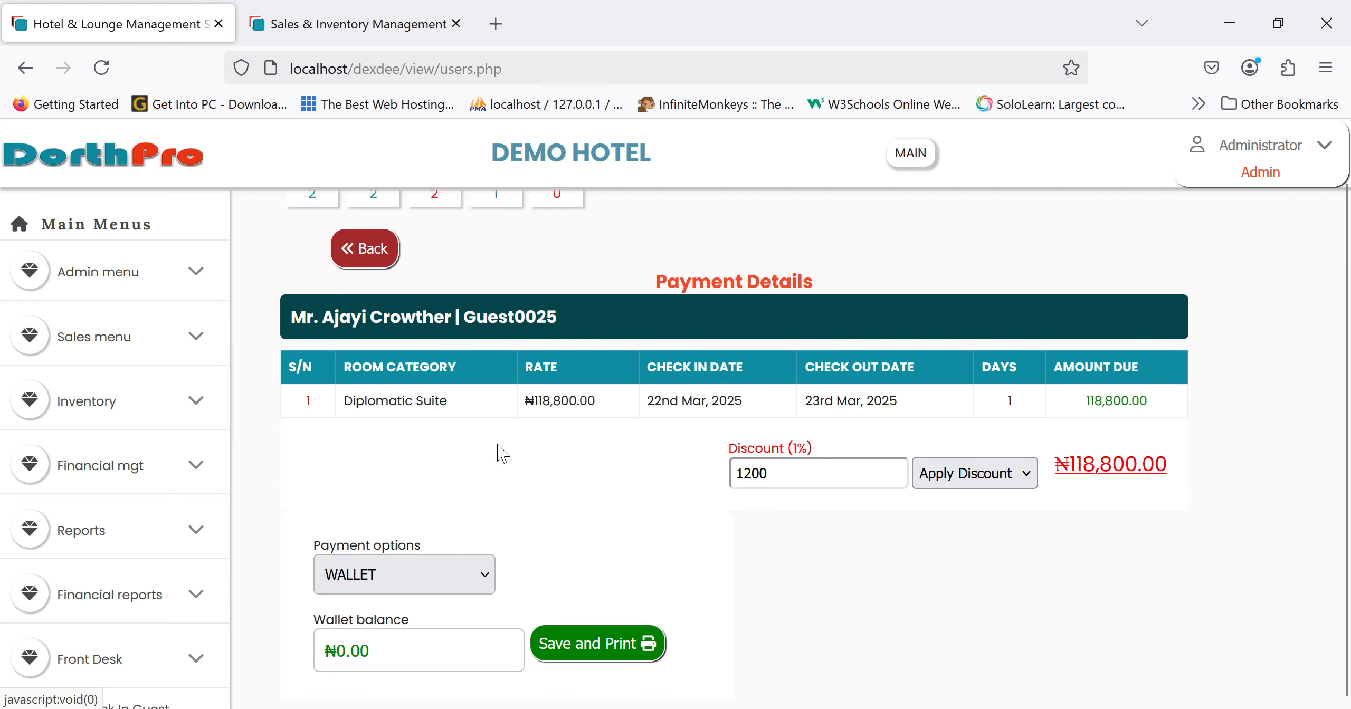
{"action": "left_click", "coordinate": [398, 430]}
{"action": "left_click", "coordinate": [585, 588]}
{"action": "key", "text": "BackSpace"}
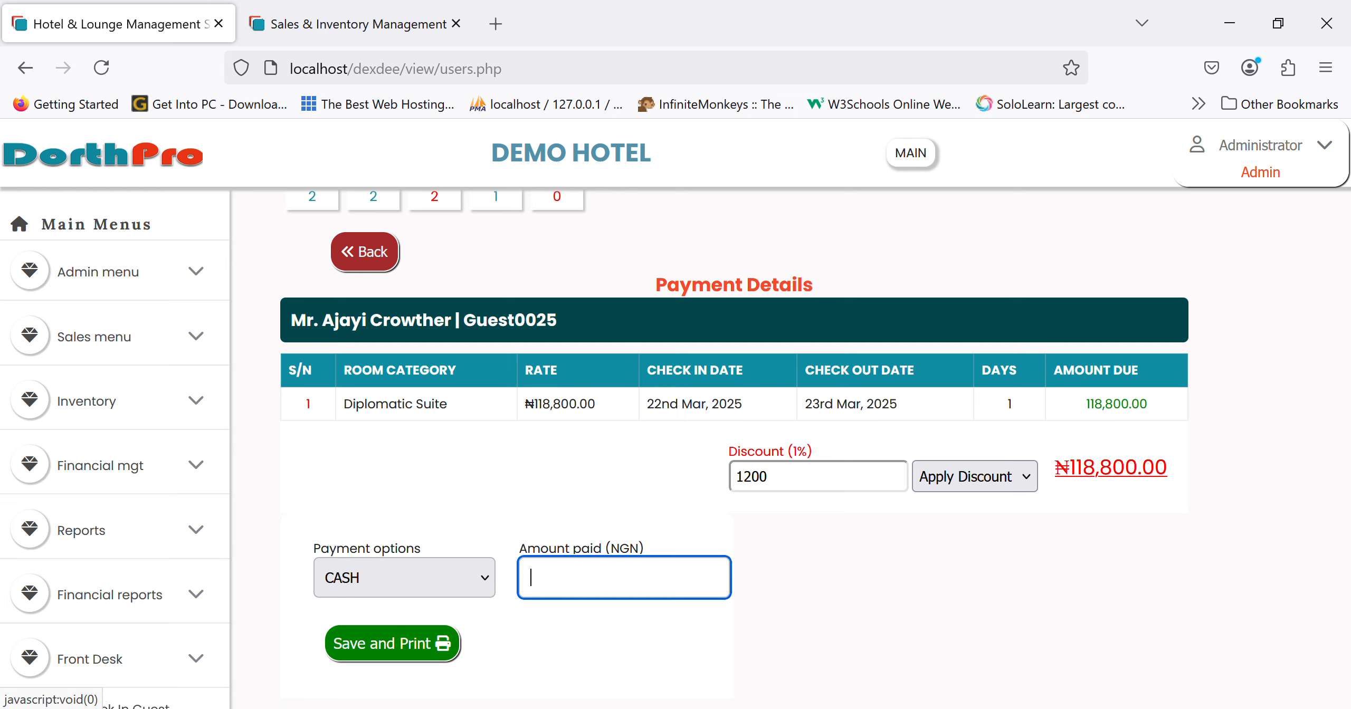
{"action": "type", "text": "118000"}
{"action": "key", "text": "BackSpace"}
{"action": "key", "text": "BackSpace"}
{"action": "key", "text": "BackSpace"}
{"action": "type", "text": "800"}
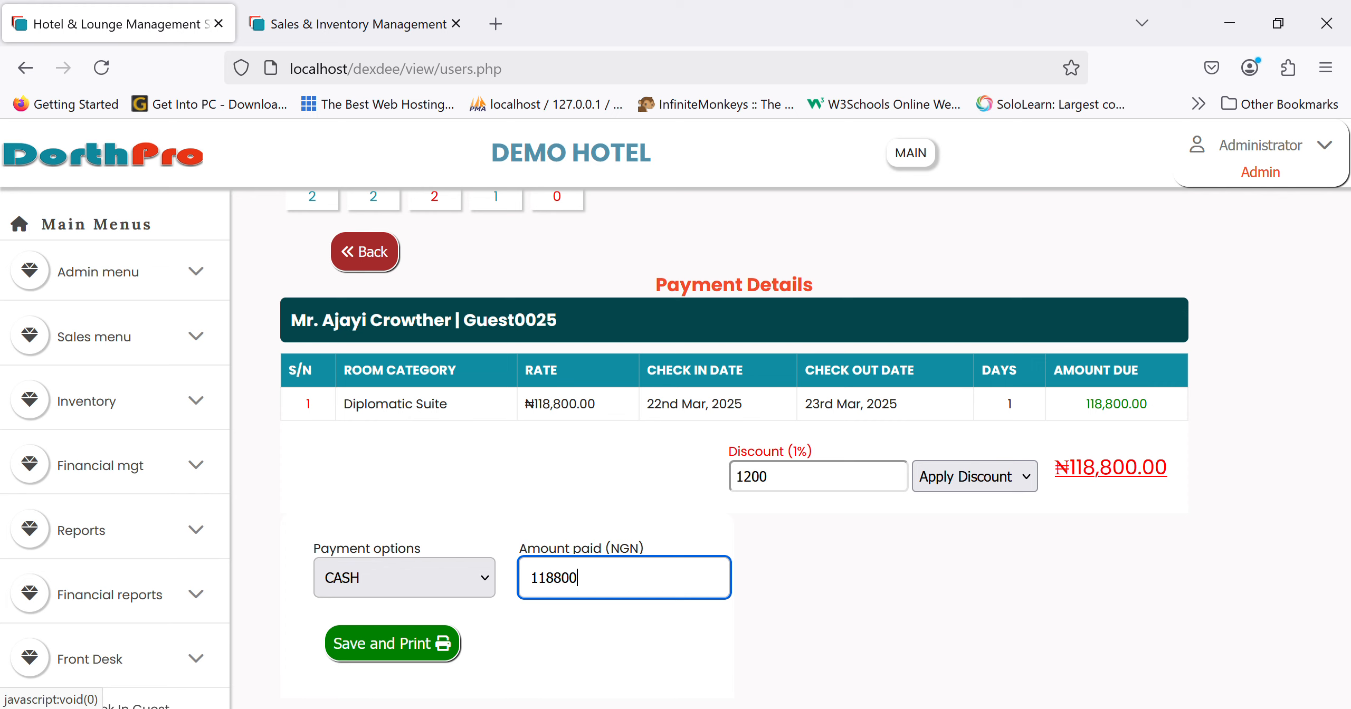
{"action": "left_click", "coordinate": [422, 646]}
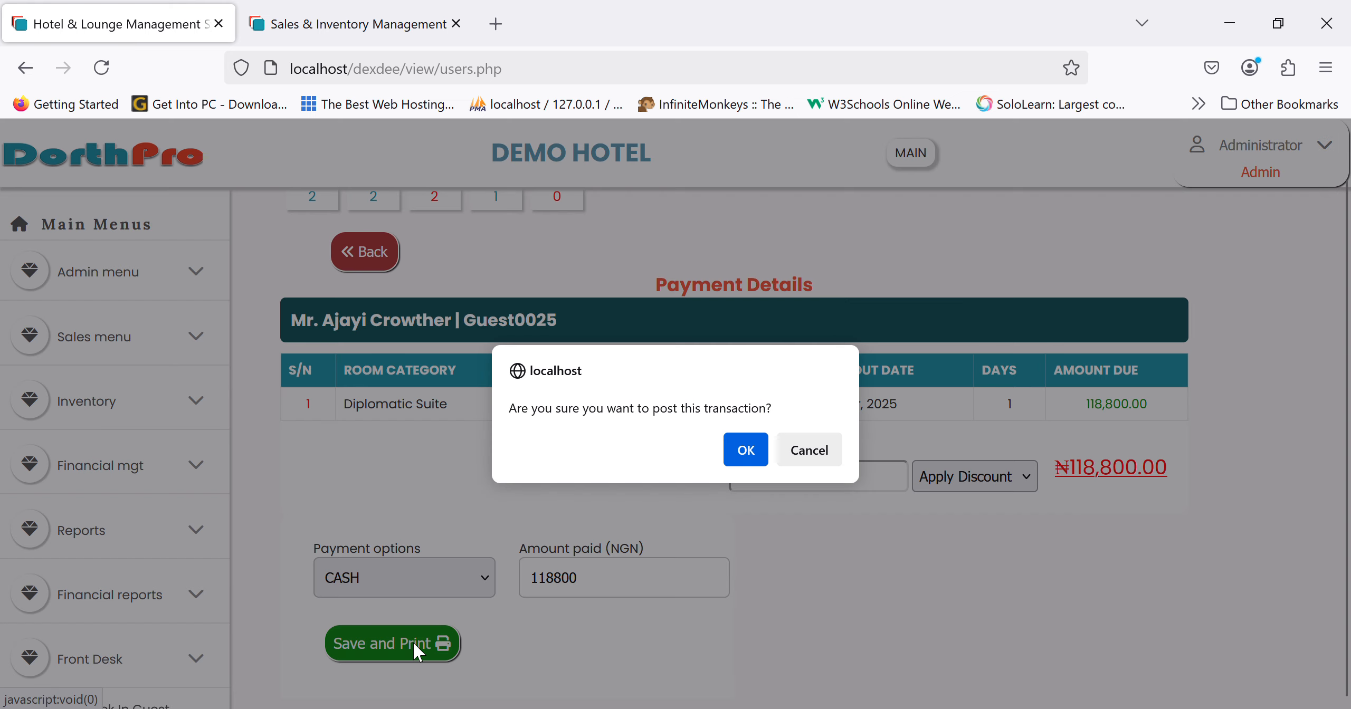
{"action": "key", "text": "Return"}
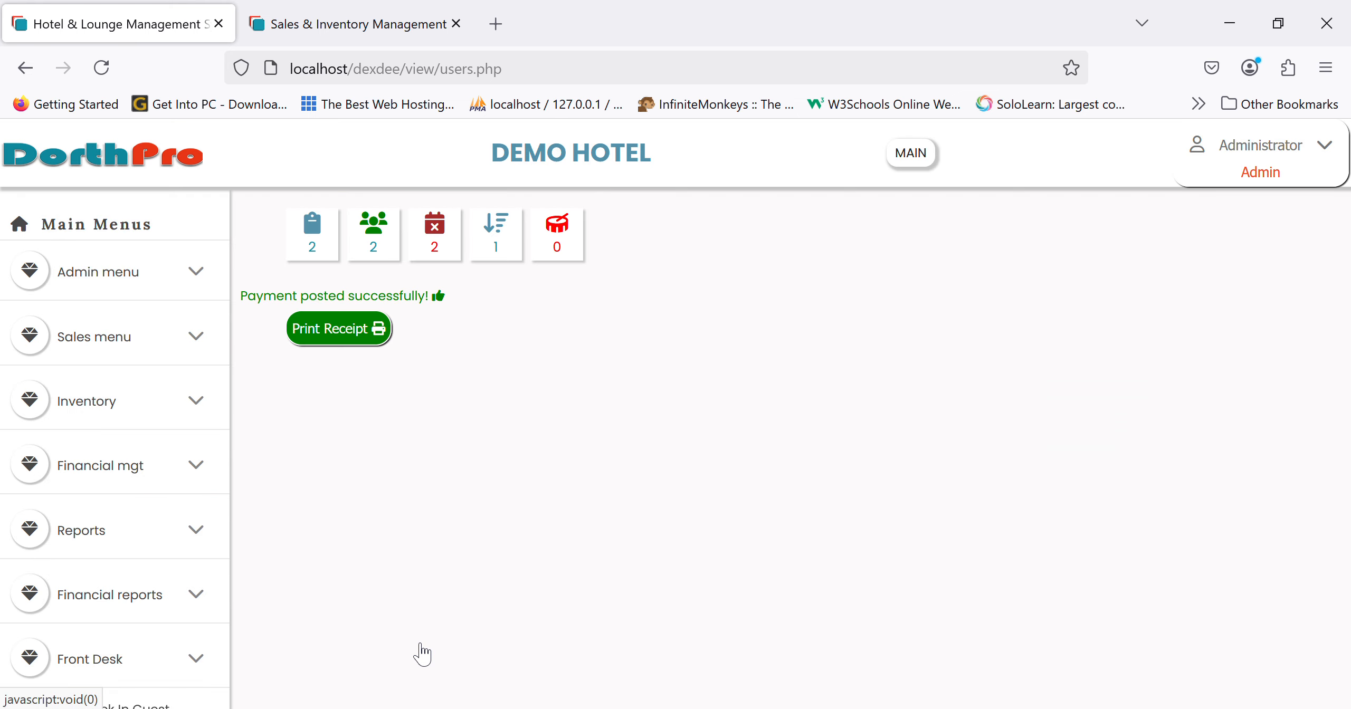
{"action": "left_click", "coordinate": [344, 340]}
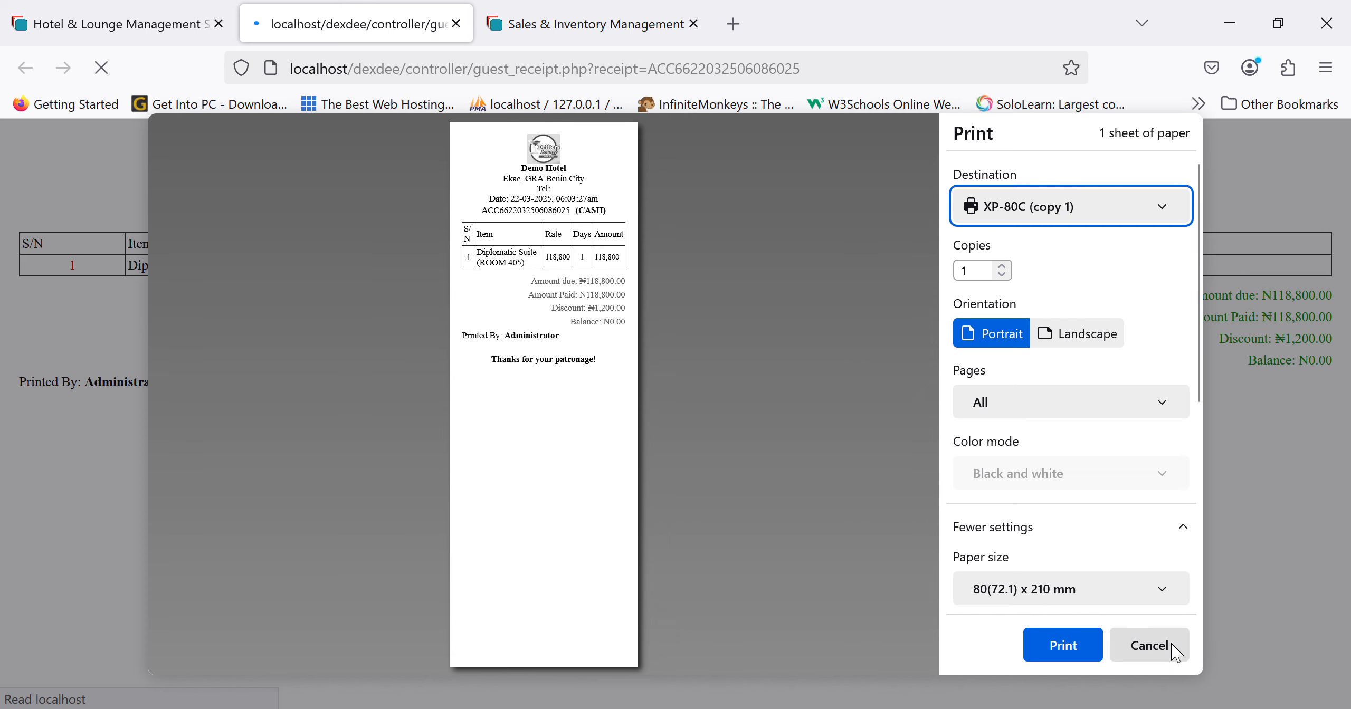
- Cancel the receipt's print dialog, returning to the 'Payment posted successfully!' page
{"action": "left_click", "coordinate": [1149, 644]}
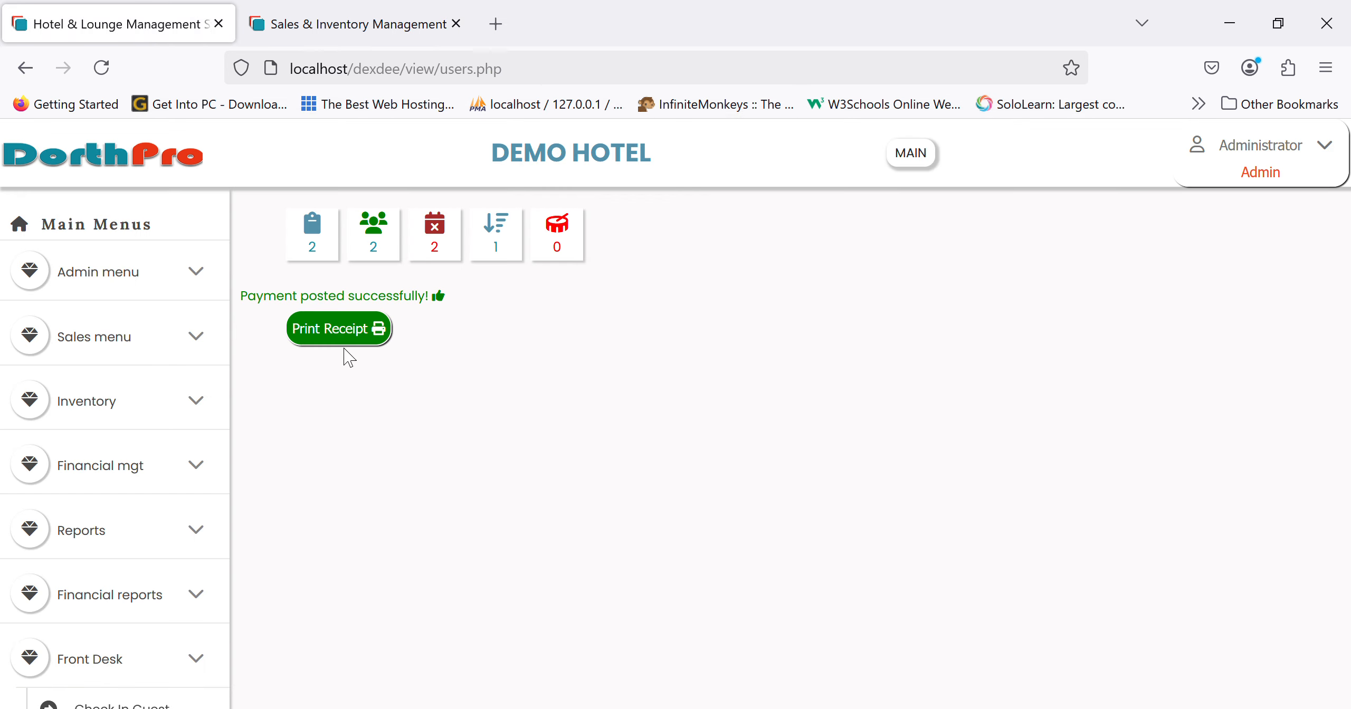
- From the dashboard's checked-in guests, open the Diplomatic Suite guest's bill
{"action": "left_click", "coordinate": [138, 158]}
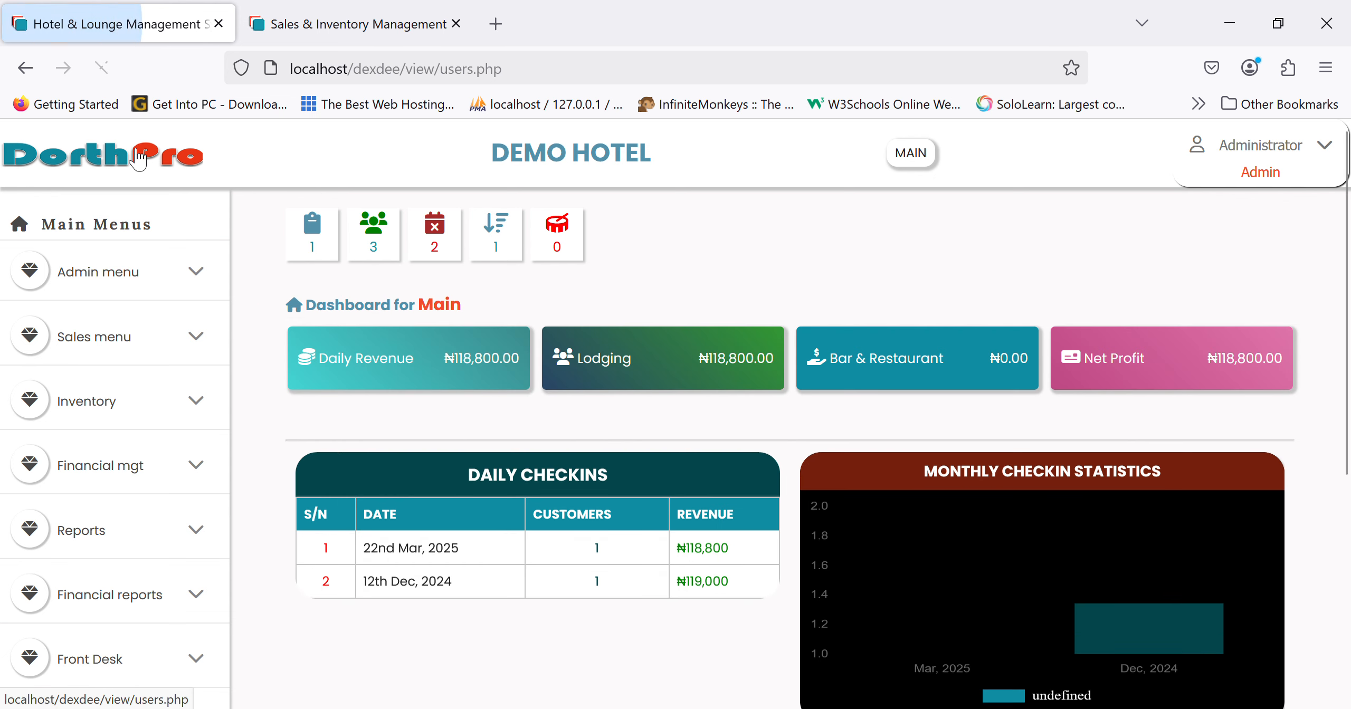
{"action": "left_click", "coordinate": [378, 236]}
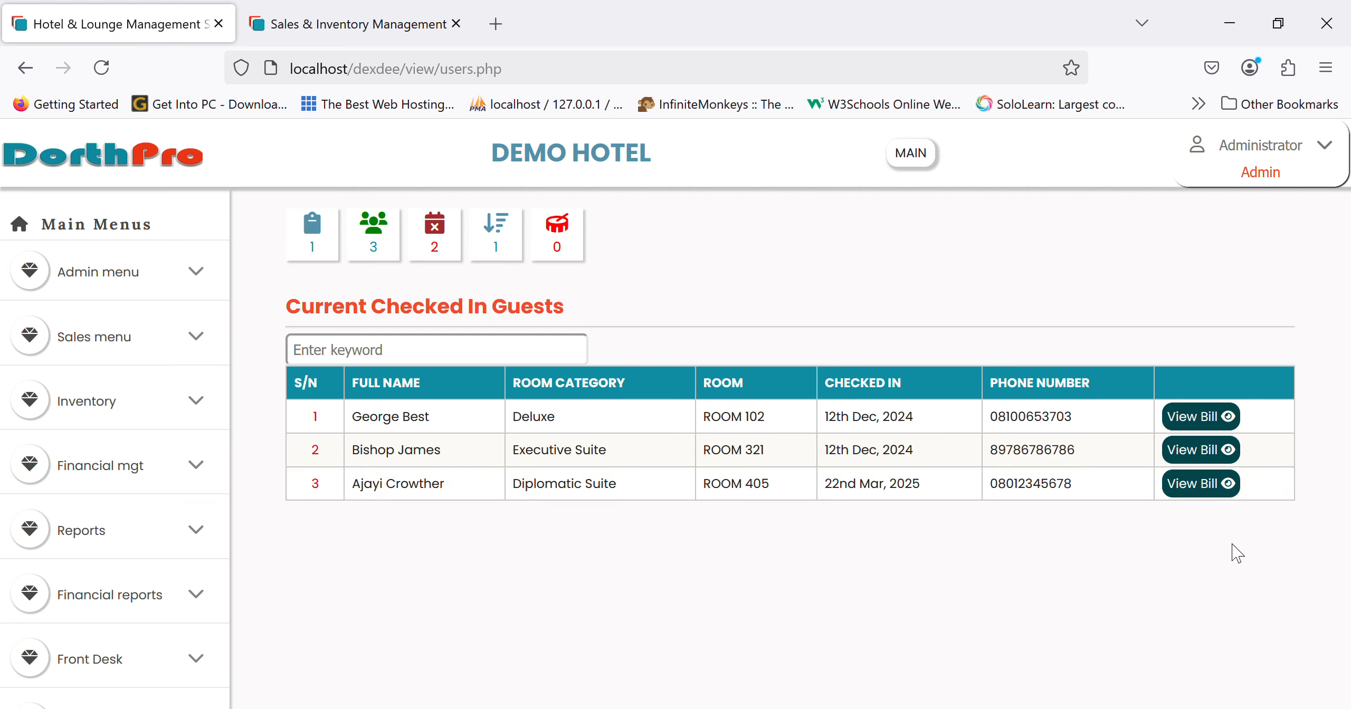
{"action": "left_click", "coordinate": [1225, 487]}
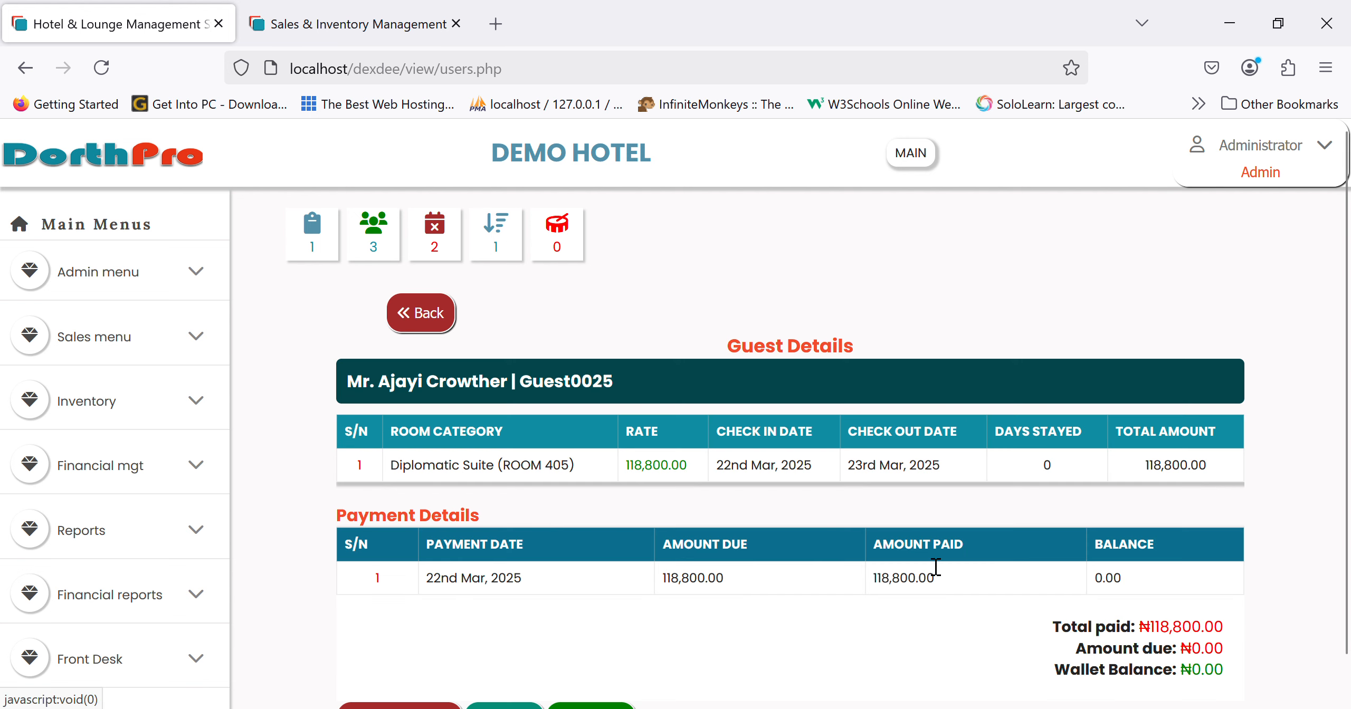
{"action": "scroll", "coordinate": [895, 574], "scroll_direction": "down", "scroll_amount": 1}
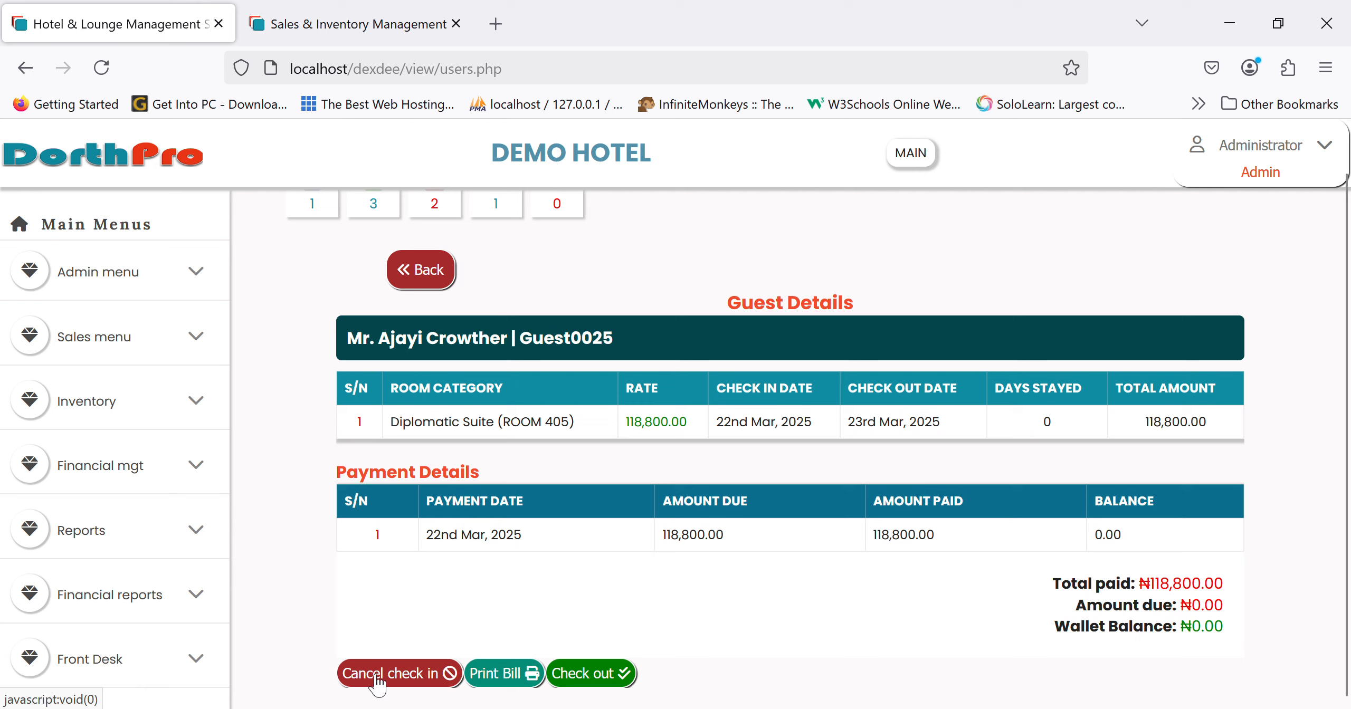
- Start printing the bill, cancel it, and return to the guests due for checkout
{"action": "left_click", "coordinate": [492, 675]}
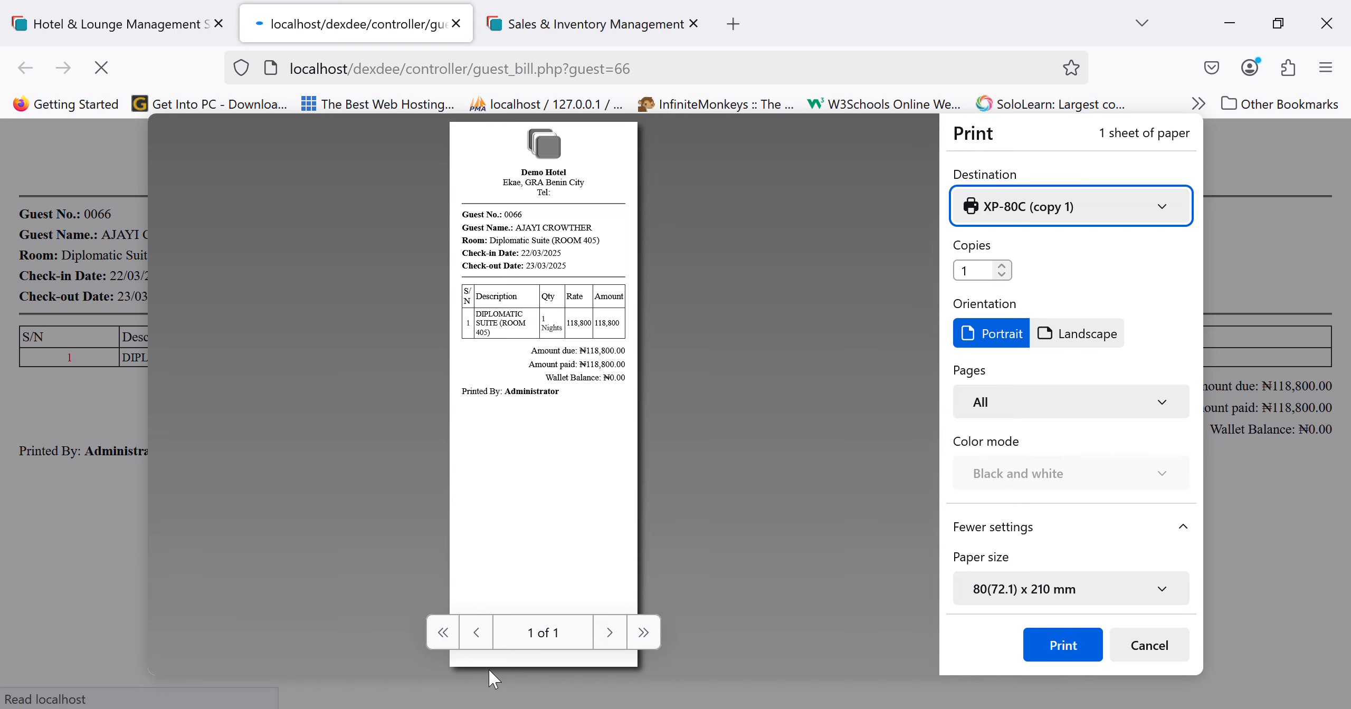
{"action": "left_click", "coordinate": [1151, 645]}
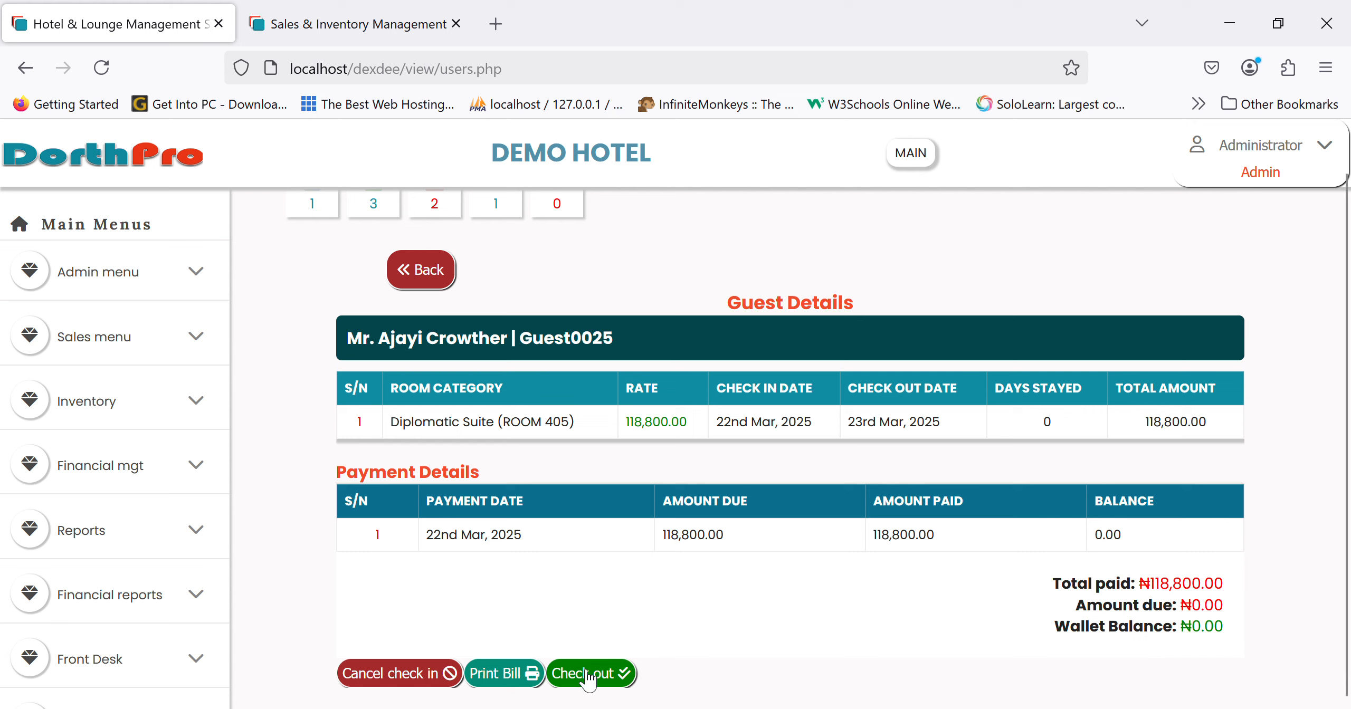
{"action": "left_click", "coordinate": [425, 272]}
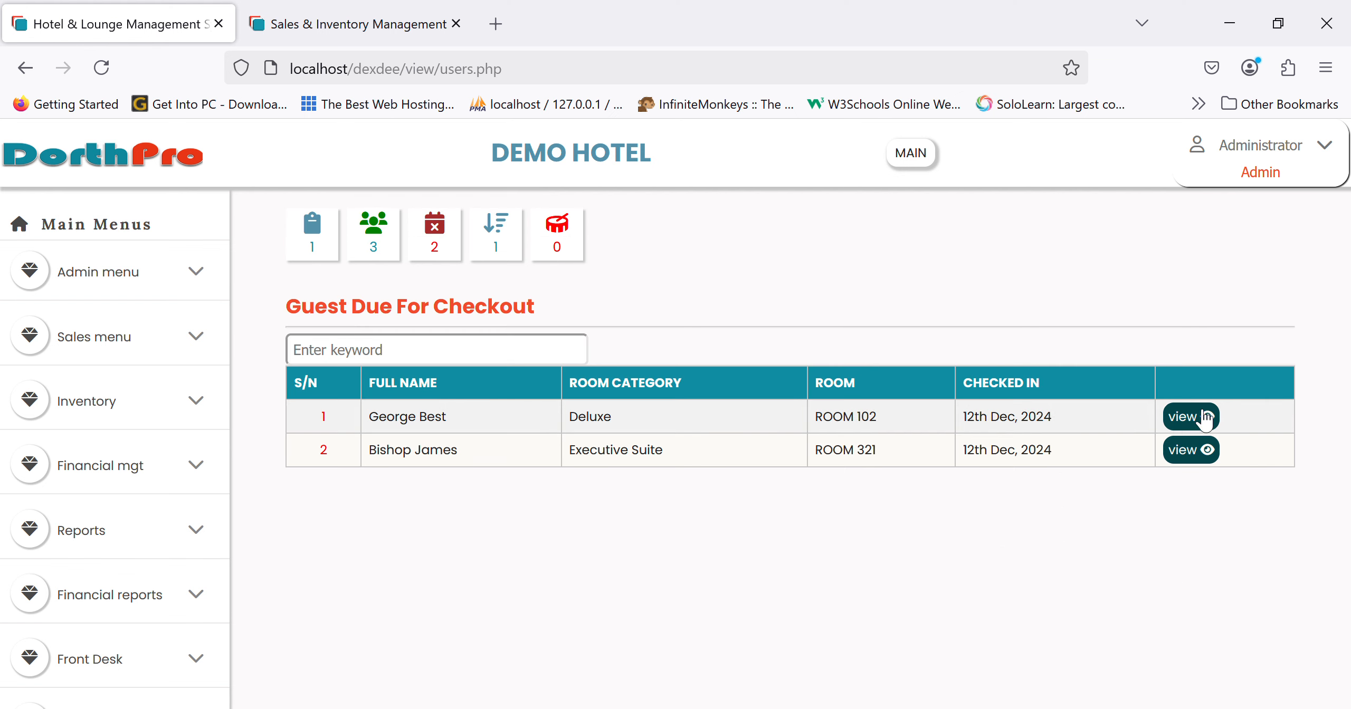
- Check out the Executive Suite guest in Room 321 and confirm
{"action": "left_click", "coordinate": [1185, 452]}
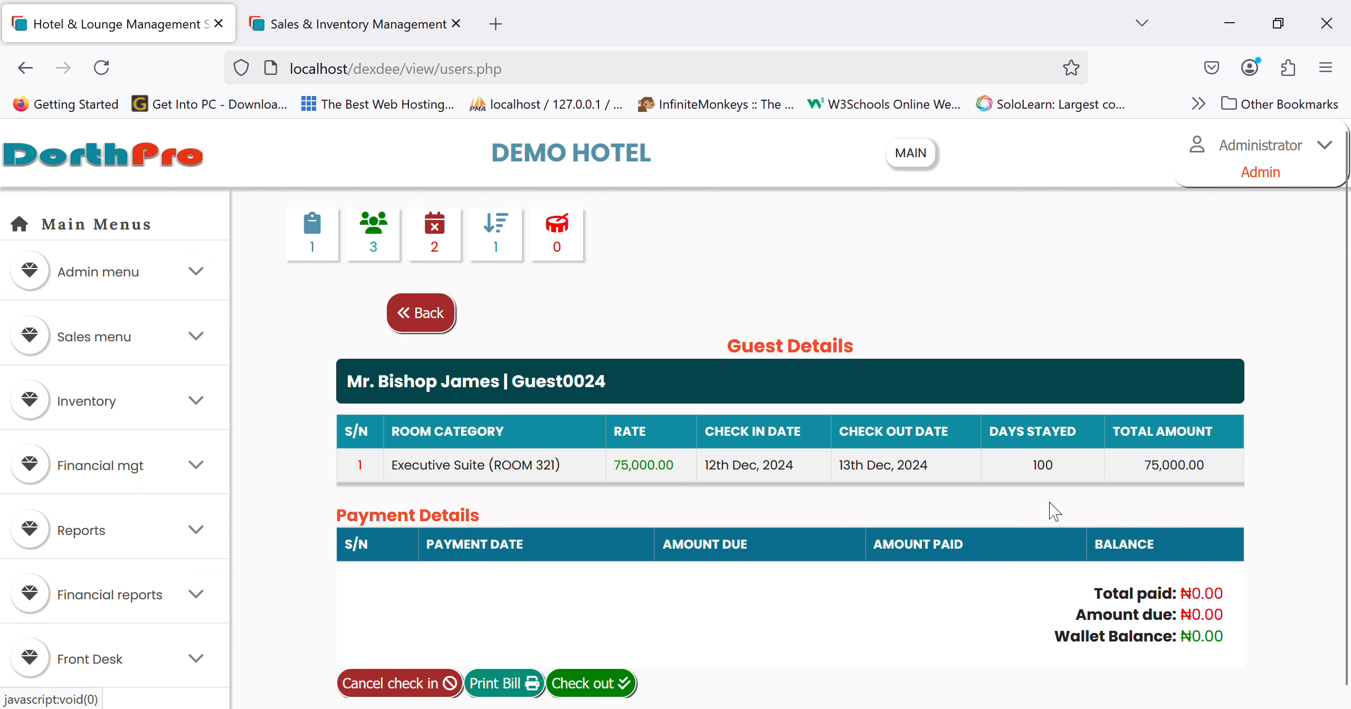
{"action": "scroll", "coordinate": [920, 570], "scroll_direction": "down", "scroll_amount": 1}
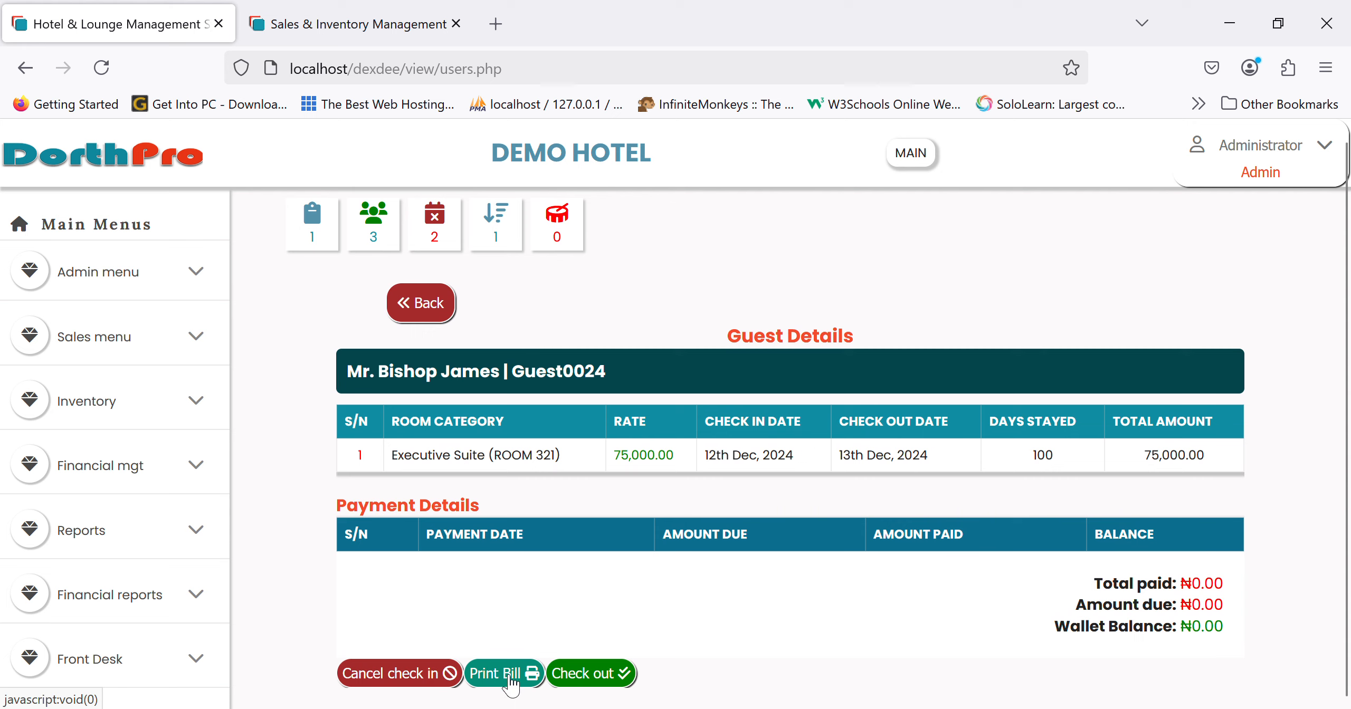
{"action": "left_click", "coordinate": [601, 674]}
{"action": "key", "text": "Return"}
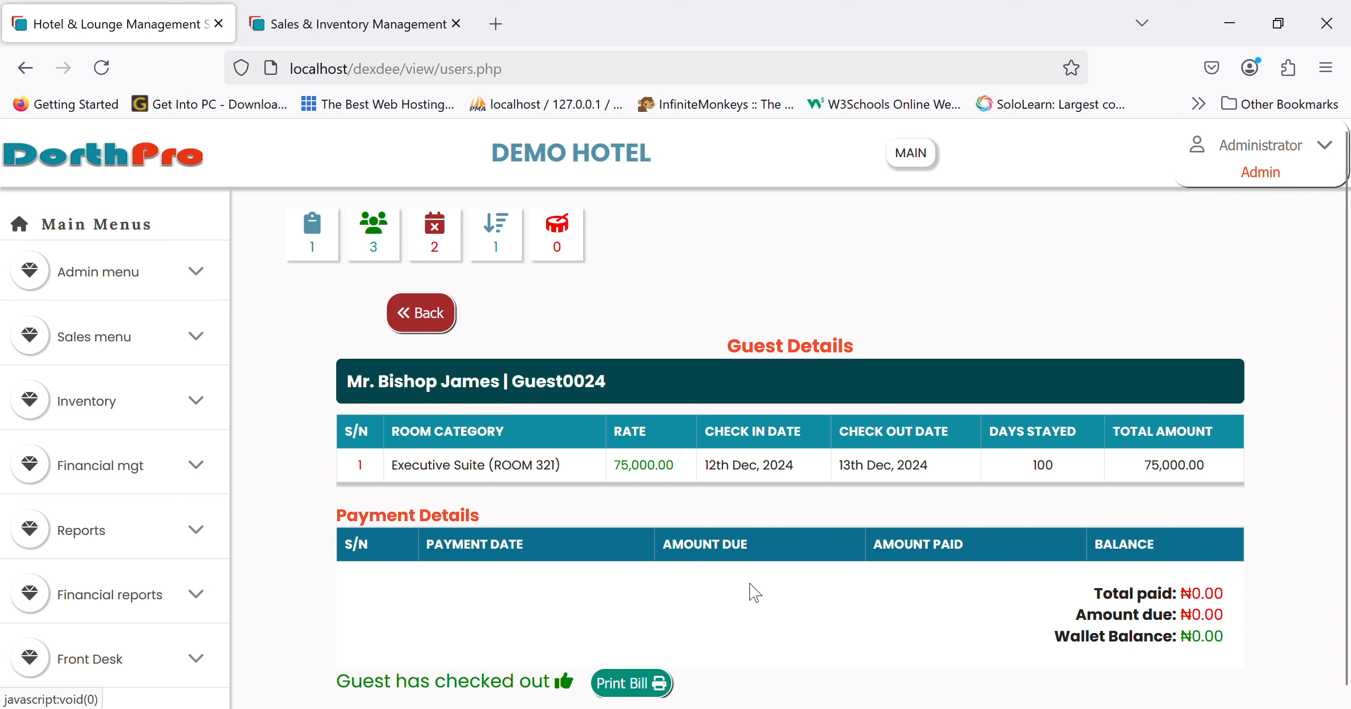
- Start printing the checked-out guest's bill, cancel it, and go back to the checkout list
{"action": "scroll", "coordinate": [781, 565], "scroll_direction": "down", "scroll_amount": 1}
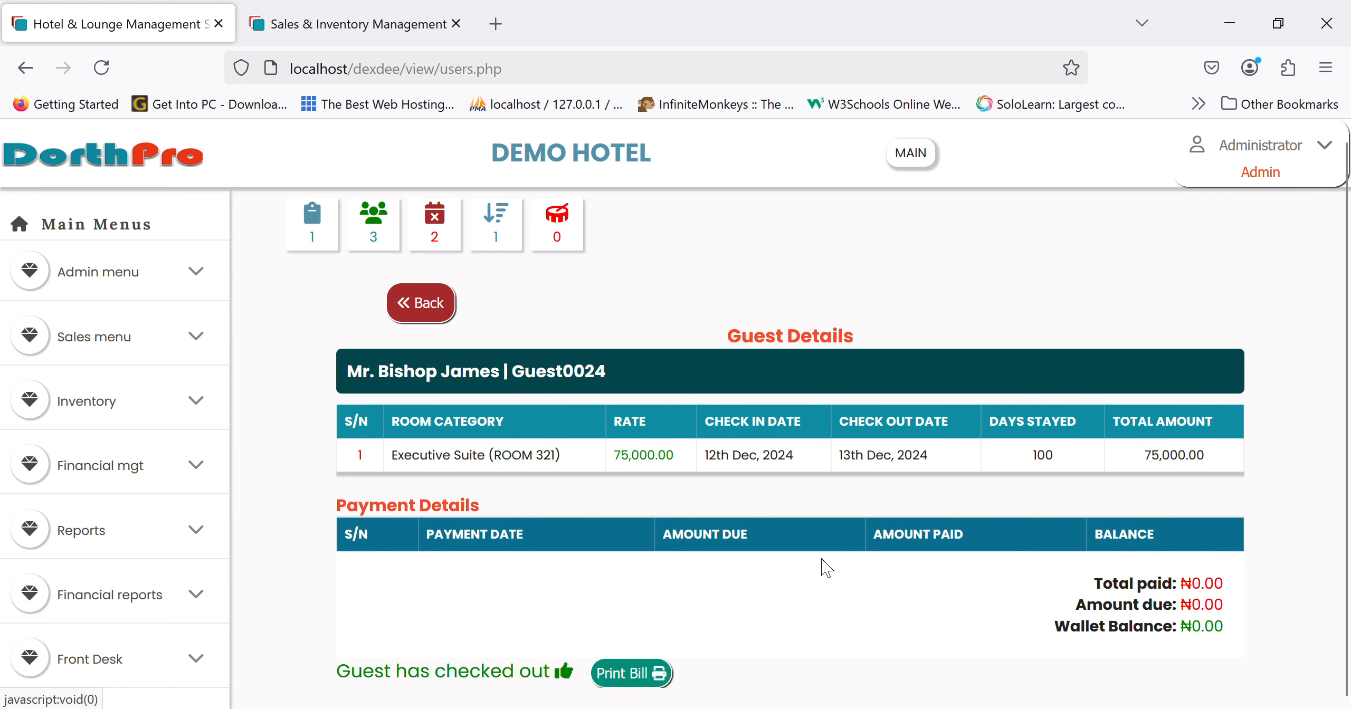
{"action": "left_click", "coordinate": [620, 676]}
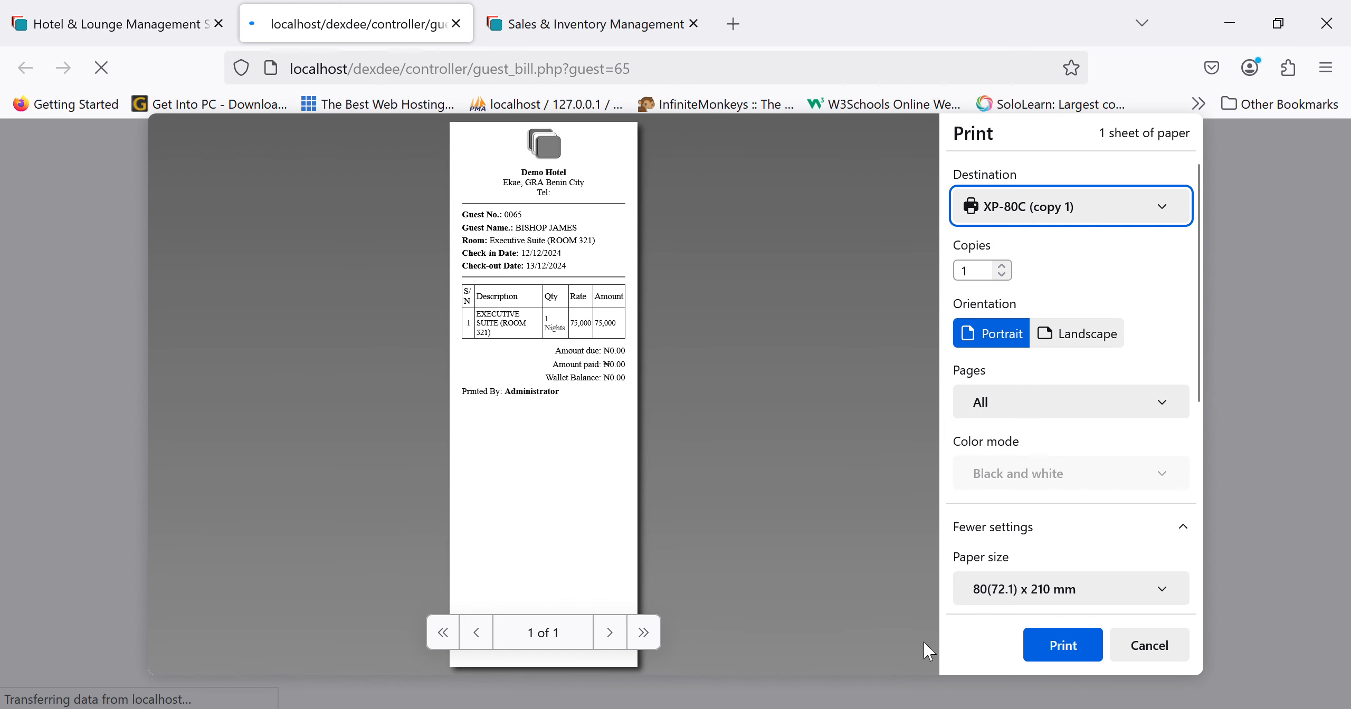
{"action": "left_click", "coordinate": [1159, 644]}
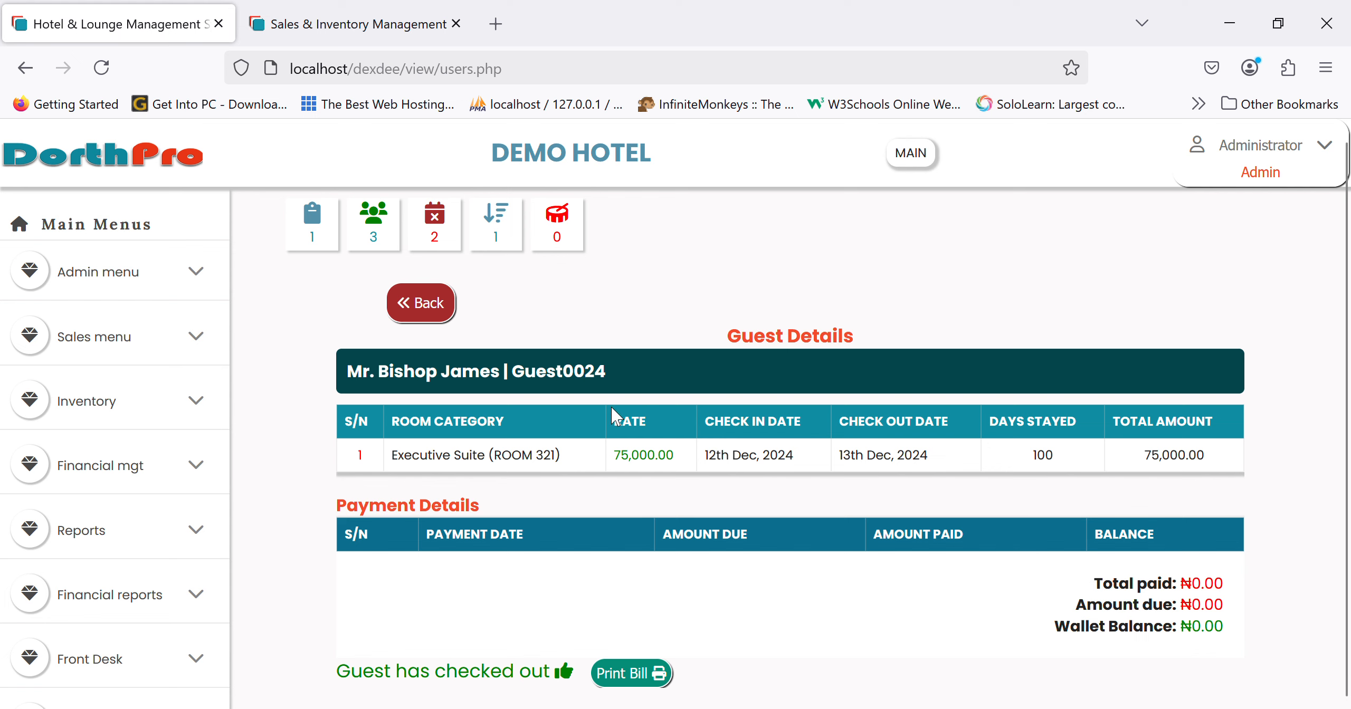
{"action": "left_click", "coordinate": [422, 303]}
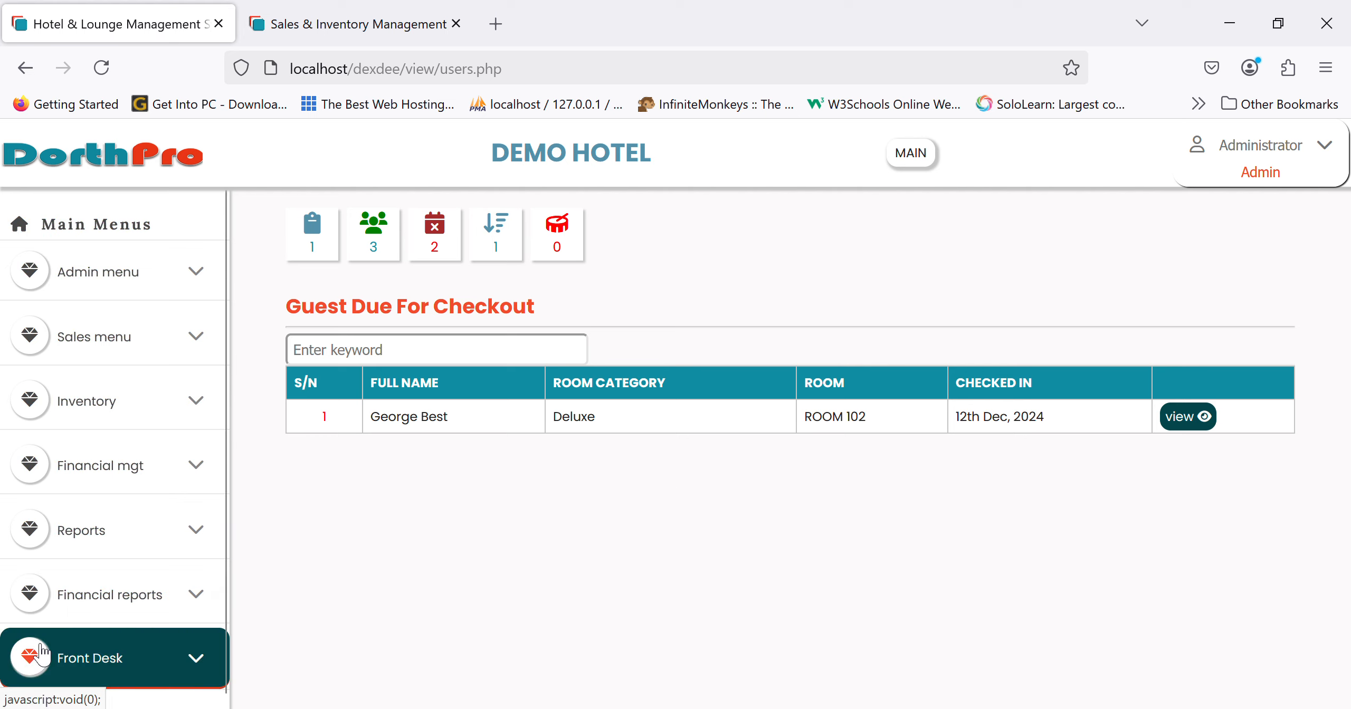
- Open Reports > Room List to see room prices, with ROOM 321 Executive Suite now Available
{"action": "left_click", "coordinate": [140, 547]}
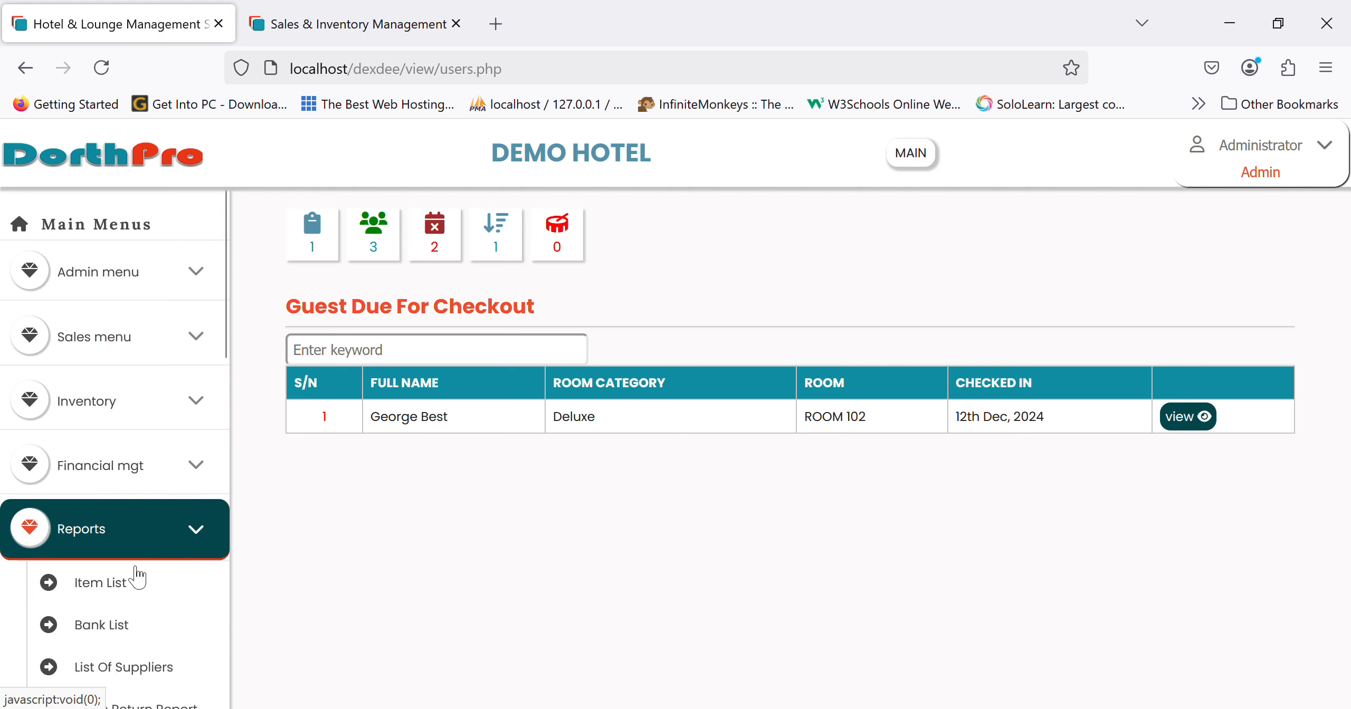
{"action": "scroll", "coordinate": [135, 580], "scroll_direction": "down", "scroll_amount": 5}
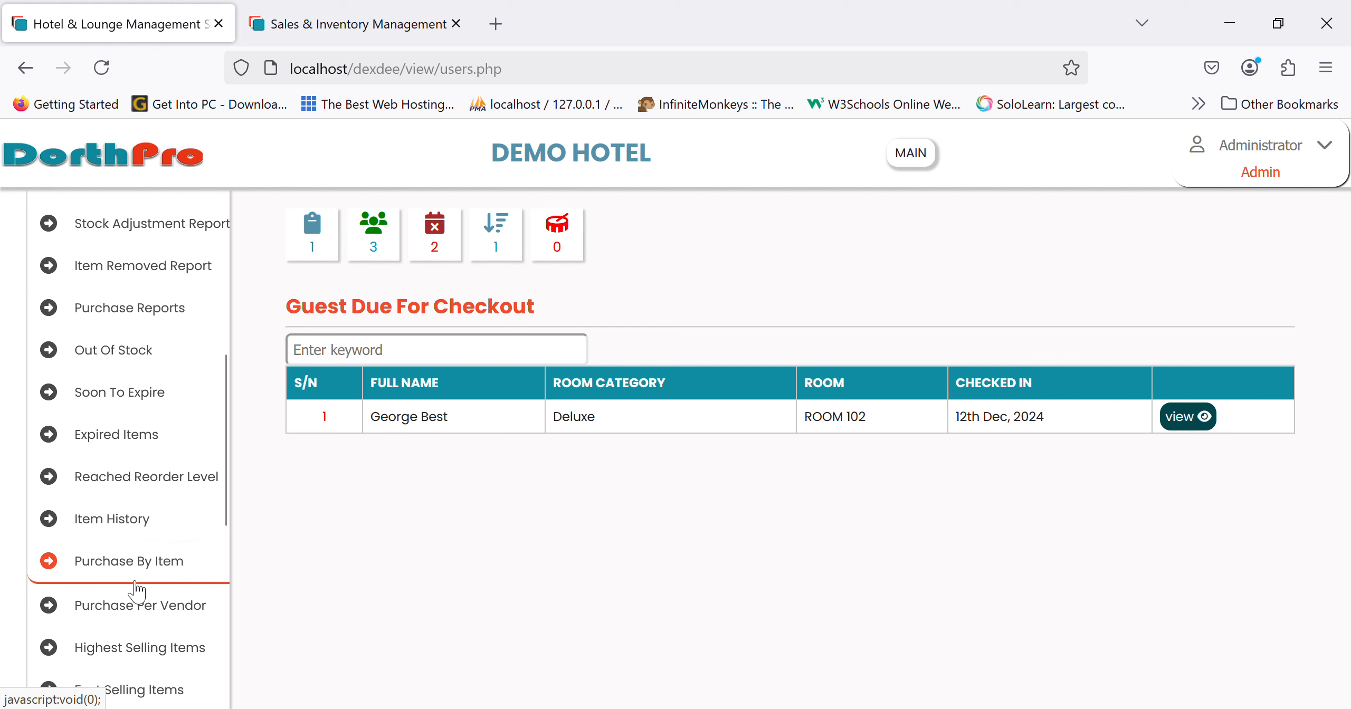
{"action": "scroll", "coordinate": [137, 590], "scroll_direction": "down", "scroll_amount": 5}
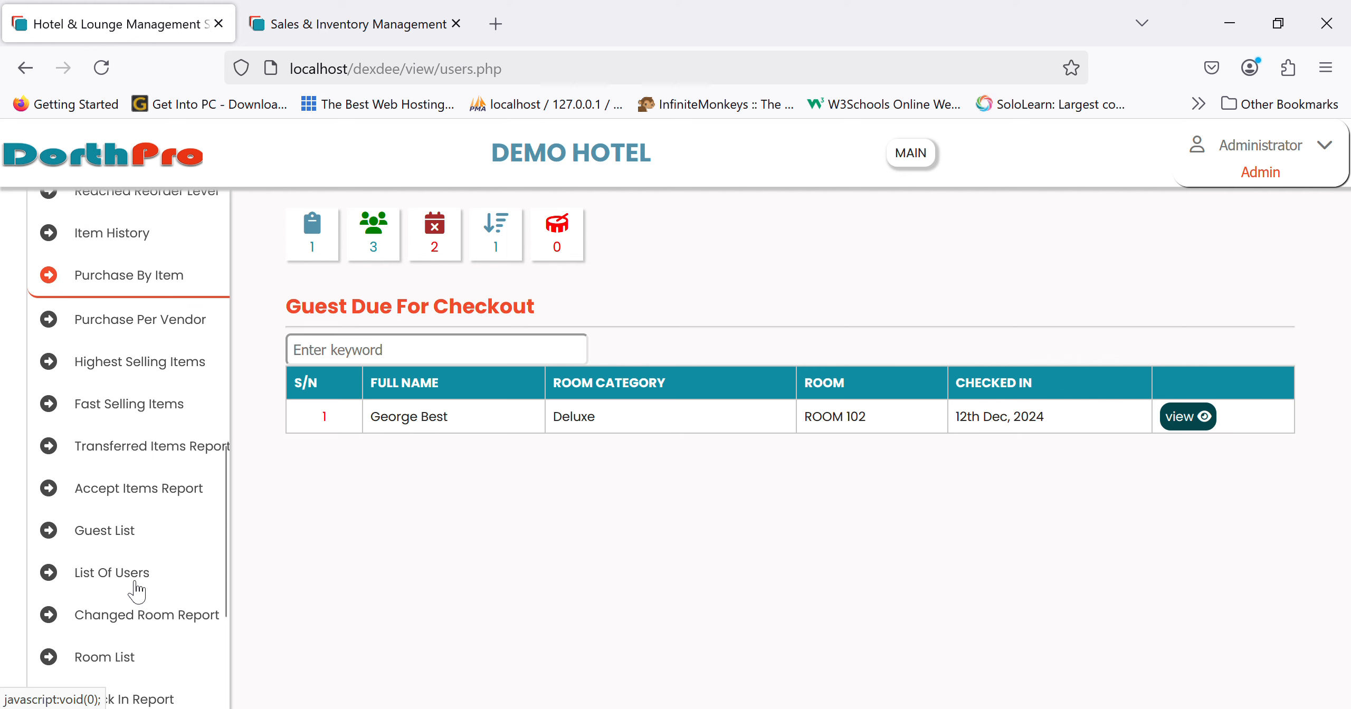
{"action": "left_click", "coordinate": [126, 654]}
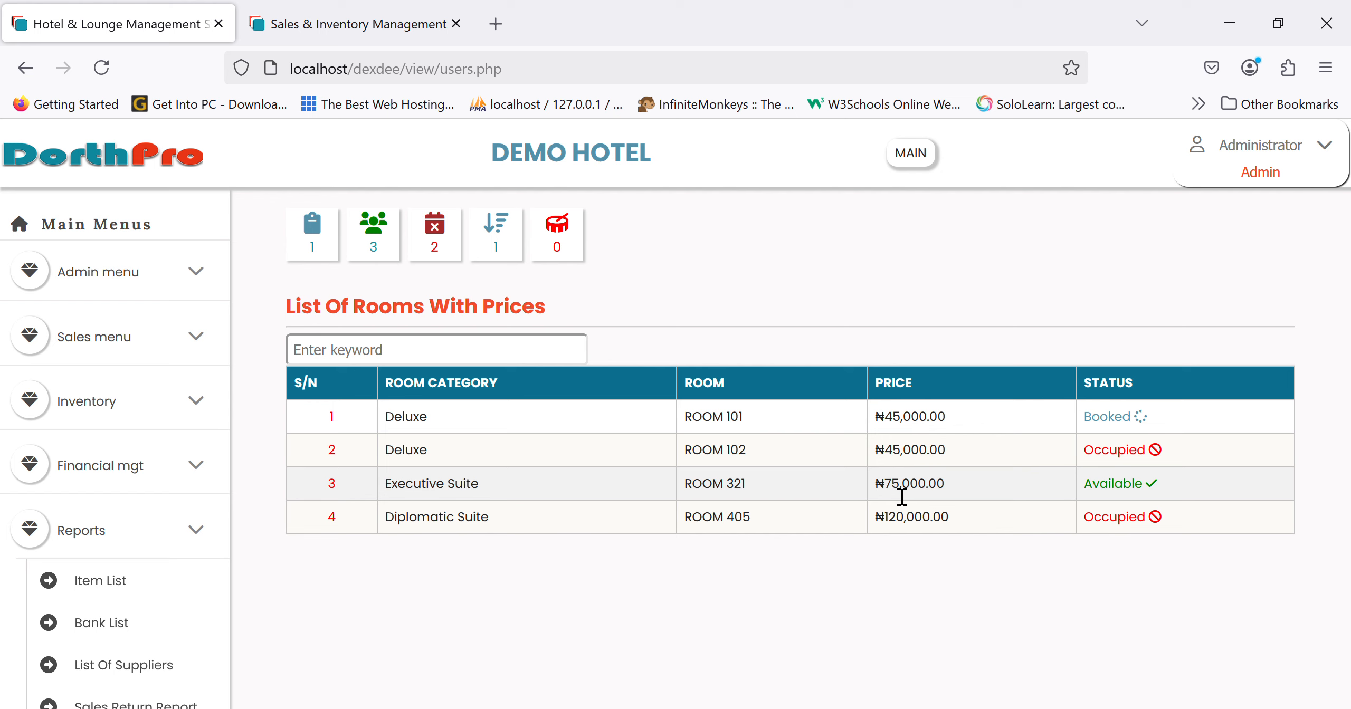
{"action": "scroll", "coordinate": [127, 316], "scroll_direction": "down", "scroll_amount": 8}
{"action": "scroll", "coordinate": [127, 317], "scroll_direction": "up", "scroll_amount": 8}
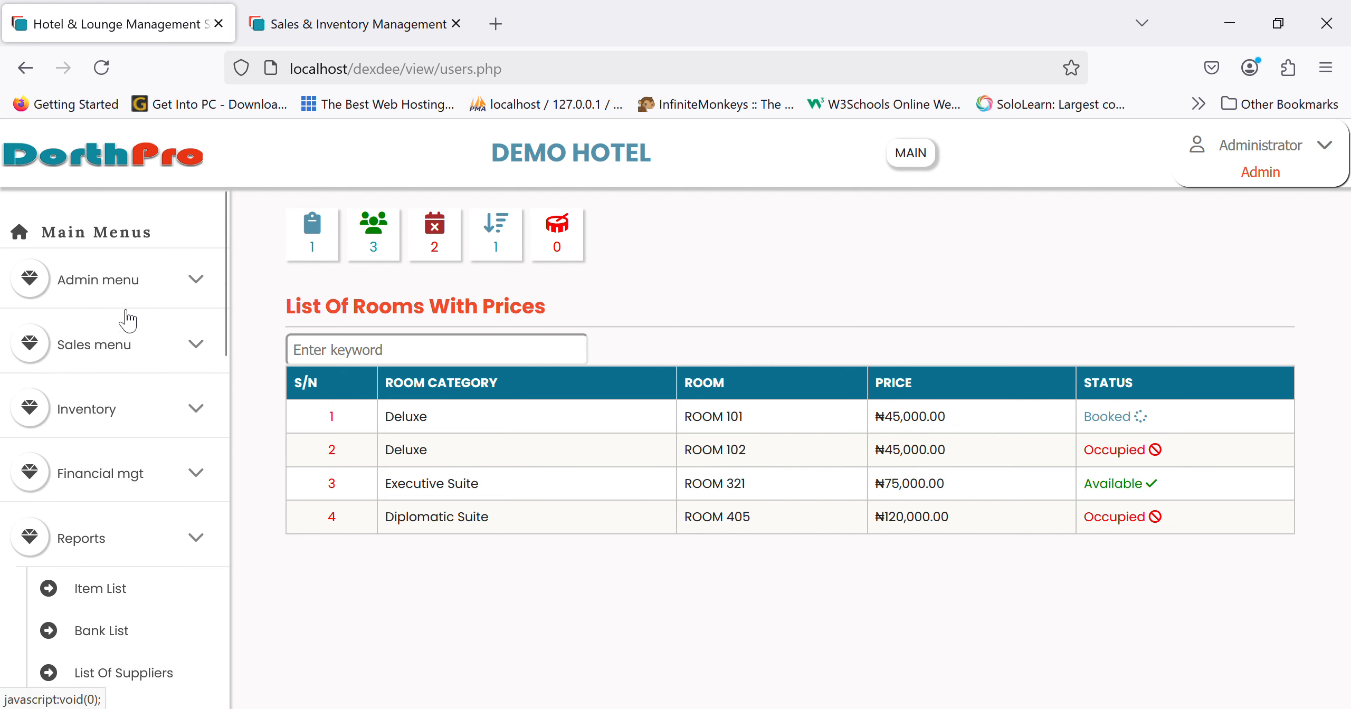
- Choose Accomodation as the category on the Create Items form, then switch to the sub-category form
{"action": "left_click", "coordinate": [147, 287]}
{"action": "scroll", "coordinate": [144, 520], "scroll_direction": "down", "scroll_amount": 2}
{"action": "scroll", "coordinate": [143, 520], "scroll_direction": "down", "scroll_amount": 1}
{"action": "scroll", "coordinate": [144, 516], "scroll_direction": "up", "scroll_amount": 3}
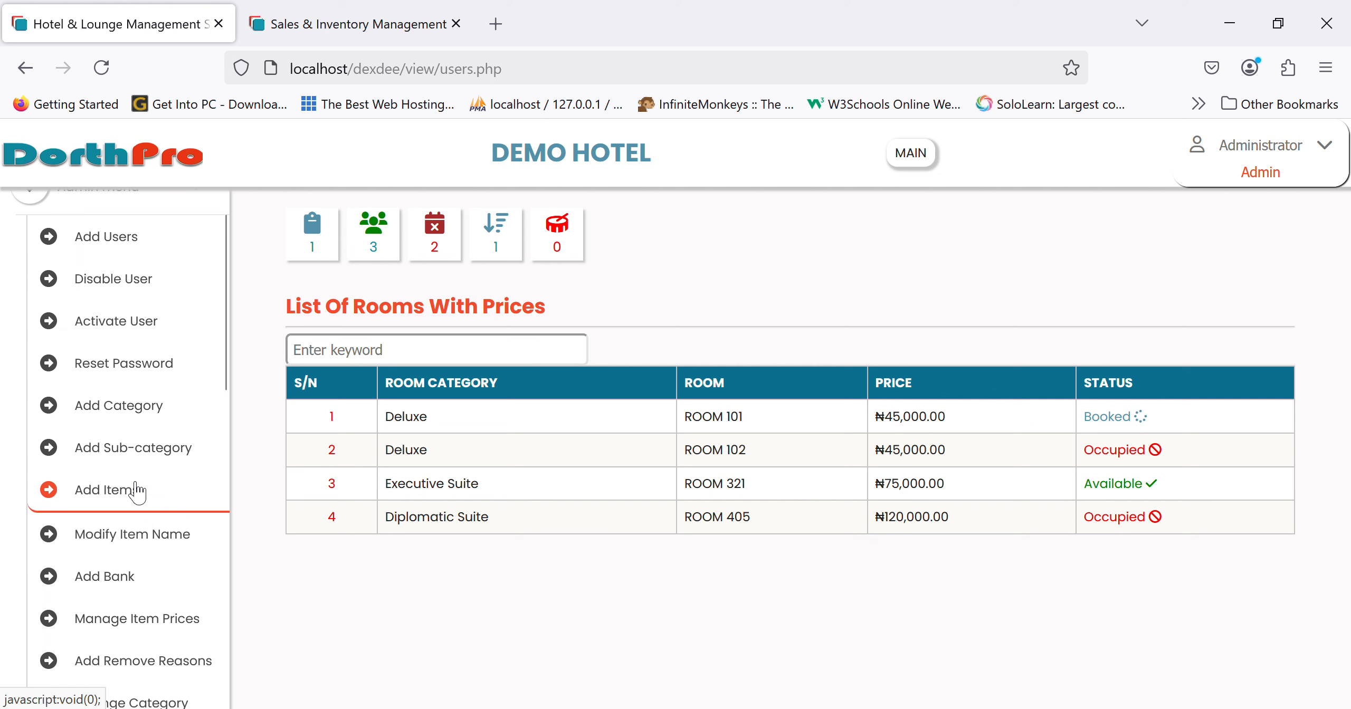
{"action": "left_click", "coordinate": [139, 490]}
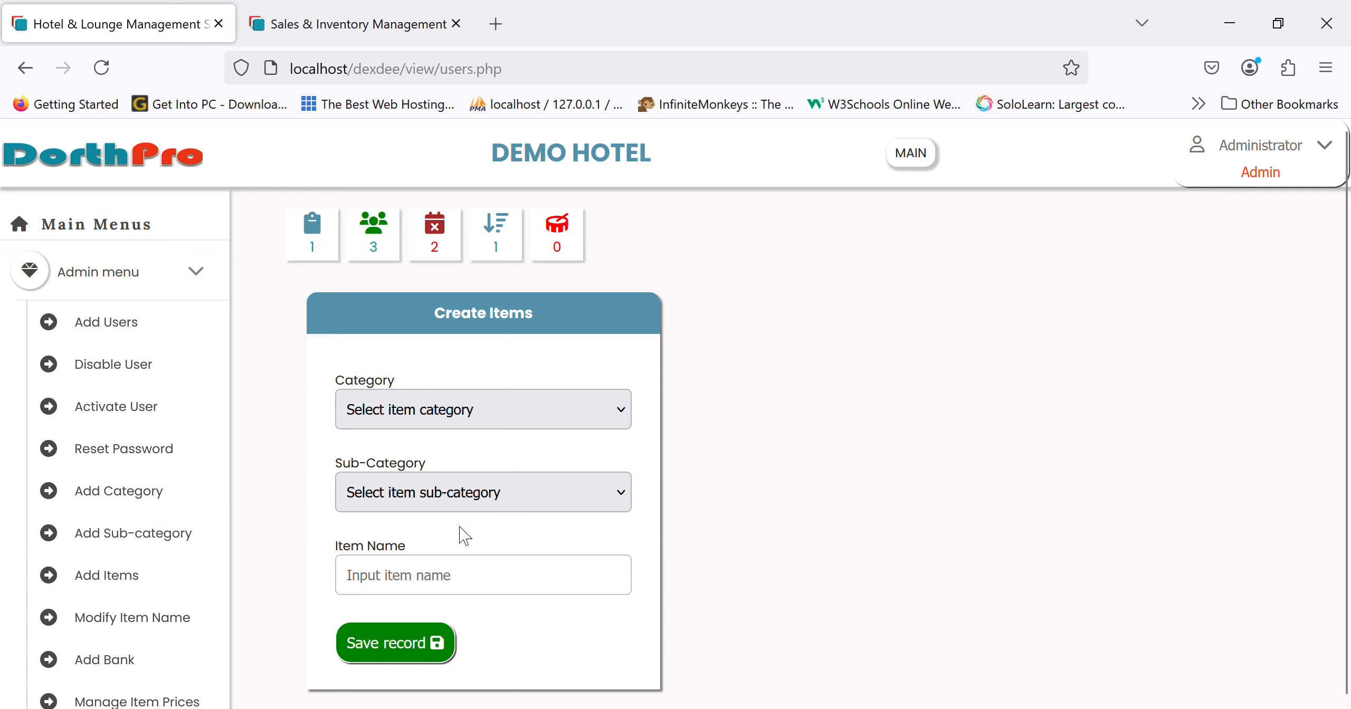
{"action": "left_click", "coordinate": [481, 481]}
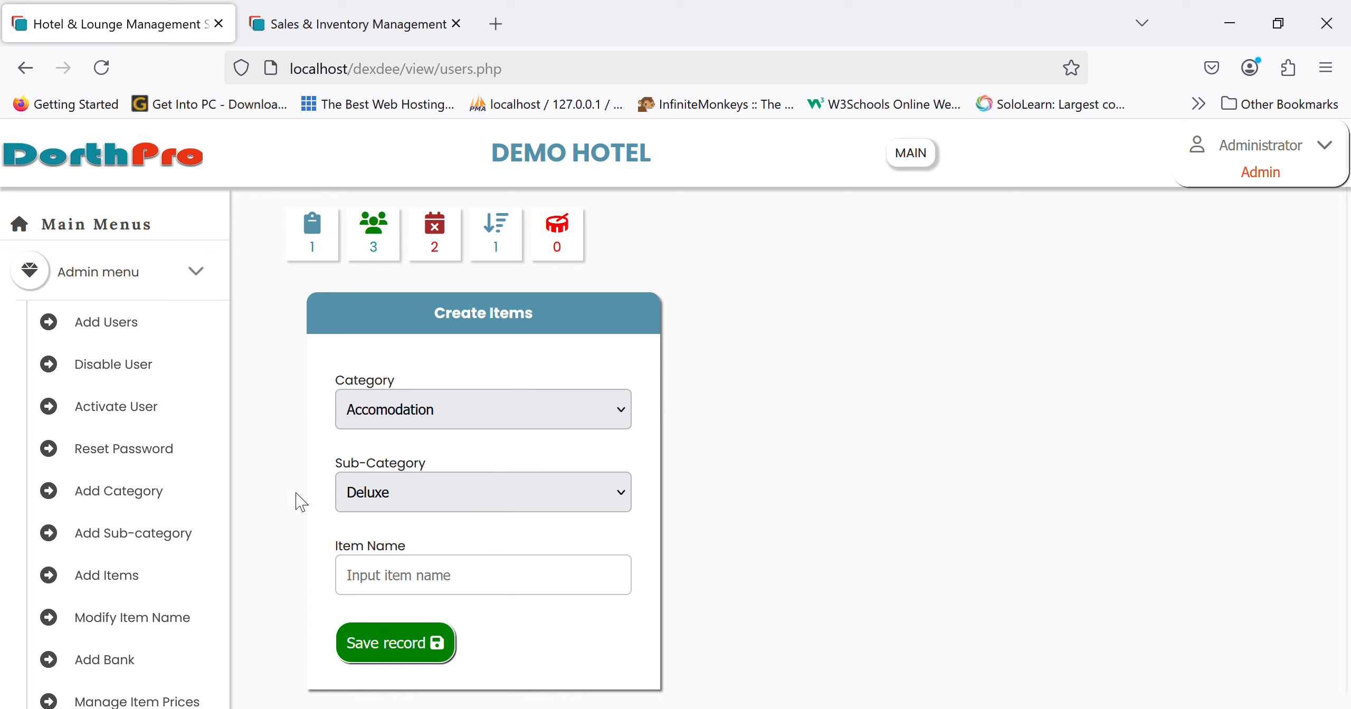
{"action": "scroll", "coordinate": [159, 544], "scroll_direction": "down", "scroll_amount": 2}
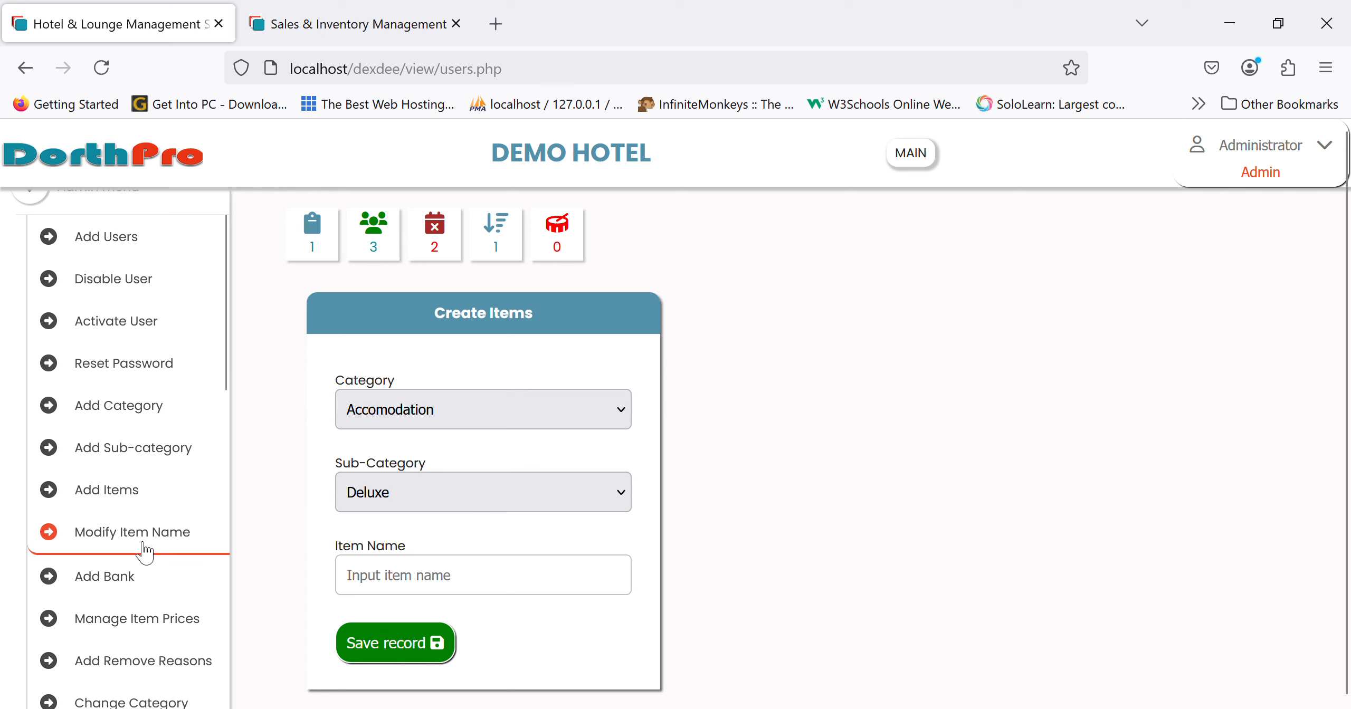
{"action": "left_click", "coordinate": [154, 454]}
- Save a 'gold room' sub-category under the Accomodation department
{"action": "left_click", "coordinate": [770, 404]}
{"action": "left_click", "coordinate": [696, 472]}
{"action": "left_click", "coordinate": [856, 421]}
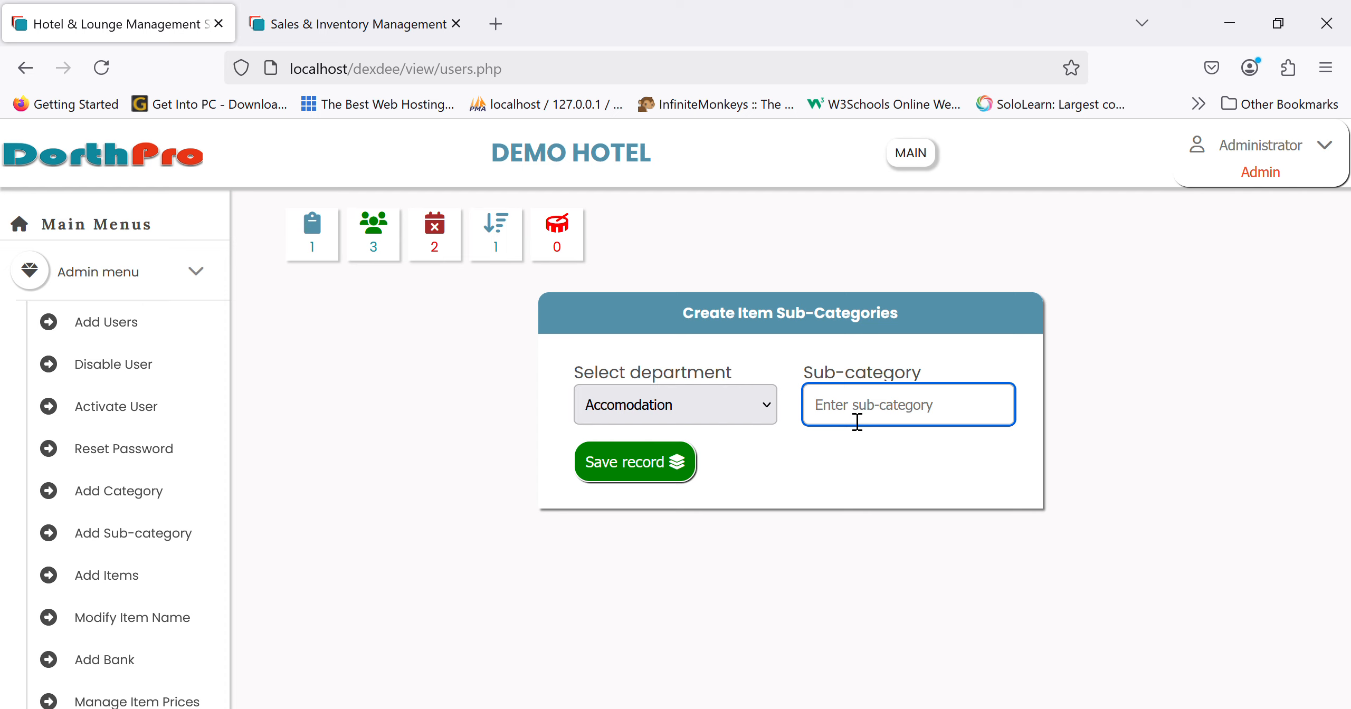
{"action": "type", "text": "gold room"}
{"action": "key", "text": "Tab"}
{"action": "key", "text": "Return"}
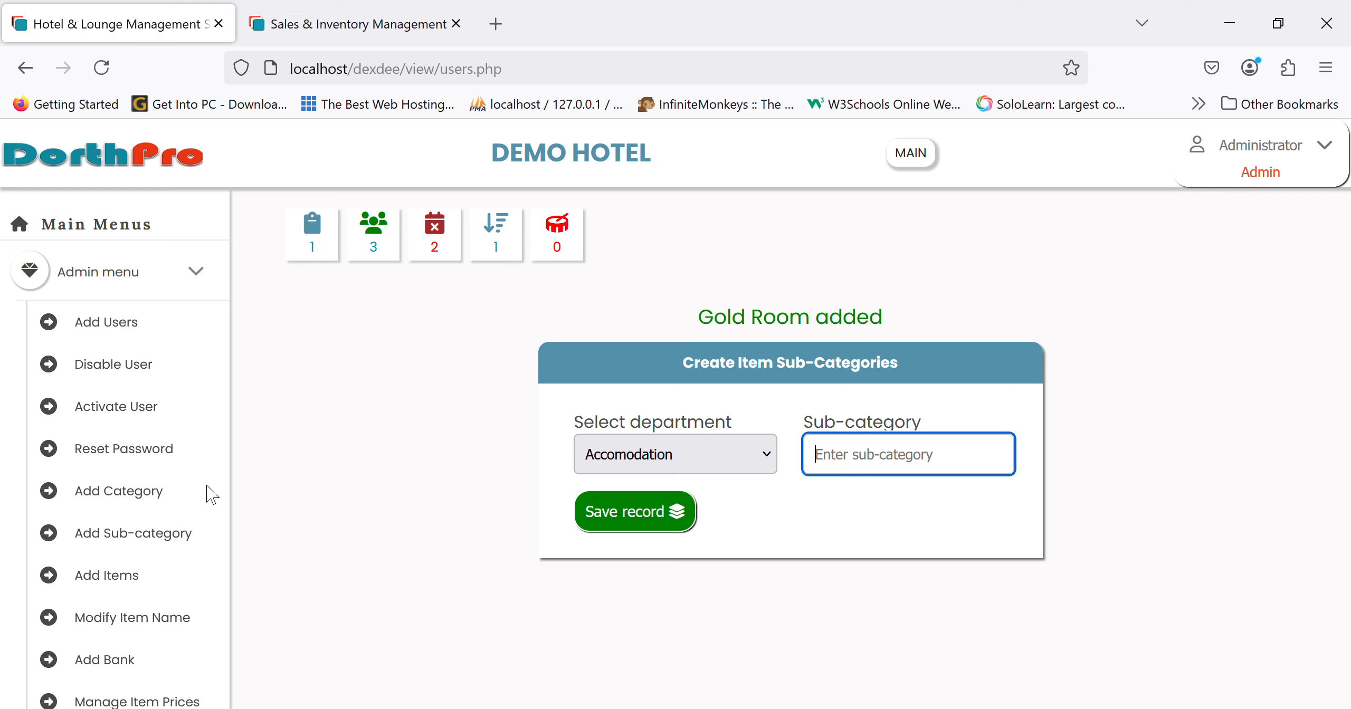
{"action": "scroll", "coordinate": [205, 491], "scroll_direction": "down", "scroll_amount": 2}
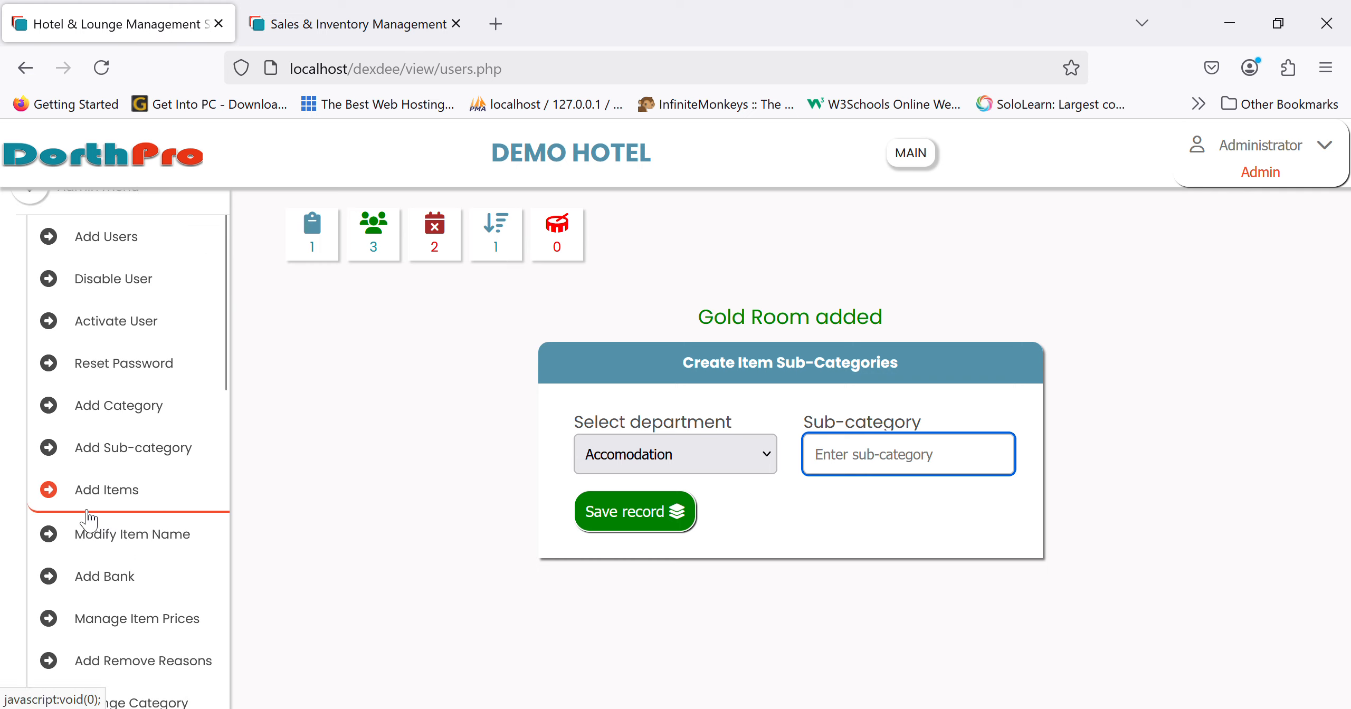
{"action": "left_click", "coordinate": [132, 494]}
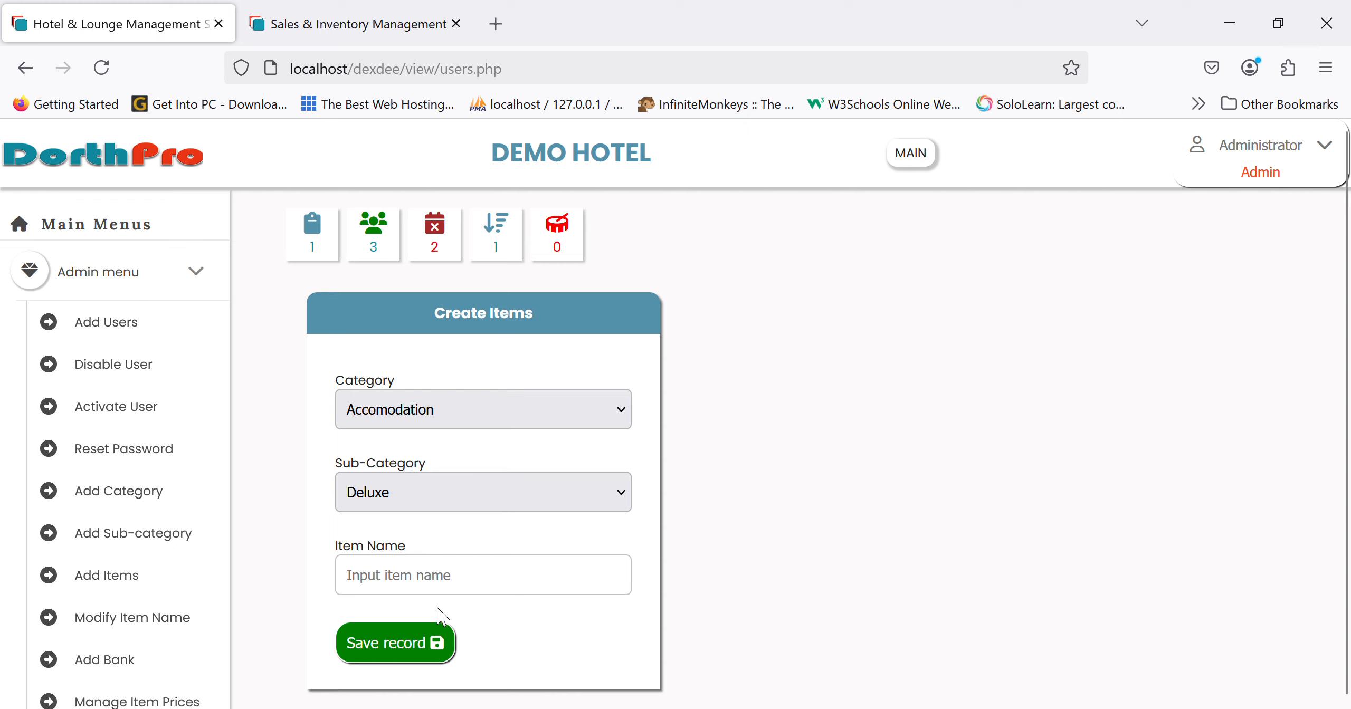
- Name the new Accomodation / Gold Room item MANCHESTER and save it
{"action": "left_click", "coordinate": [502, 593]}
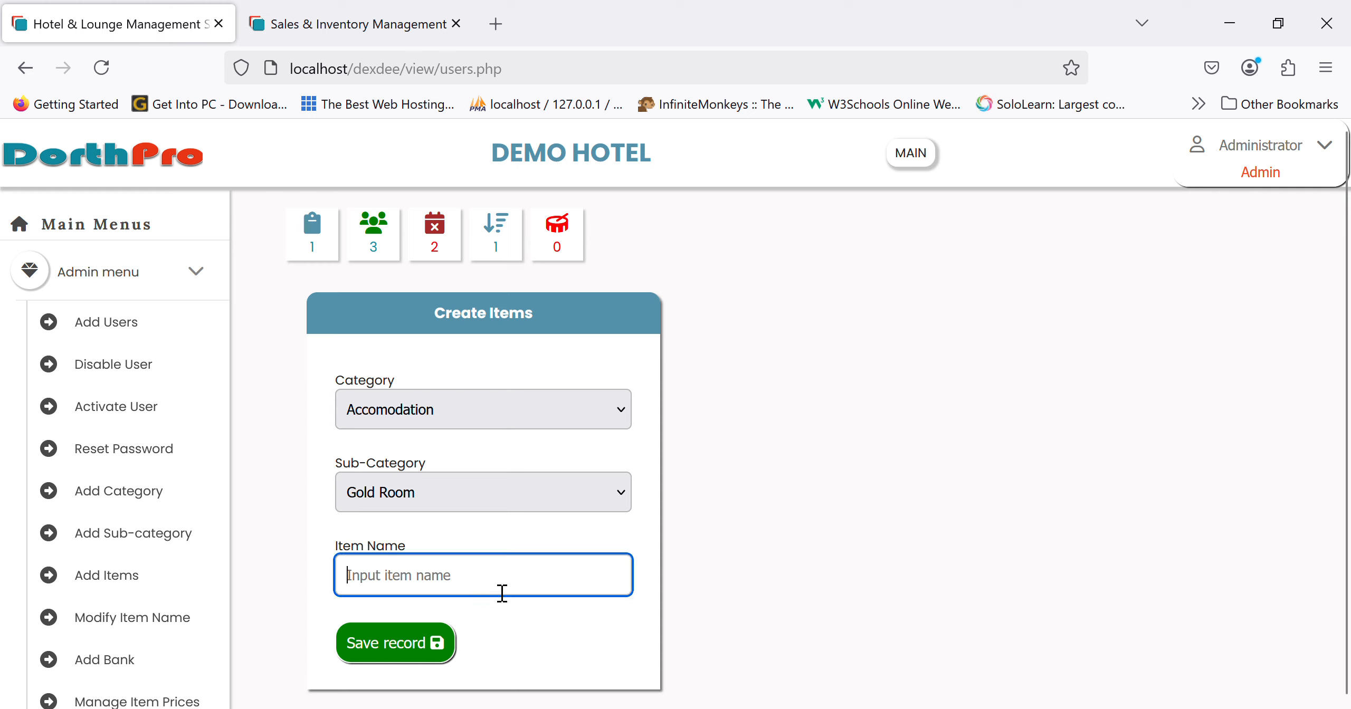
{"action": "type", "text": "om 1"}
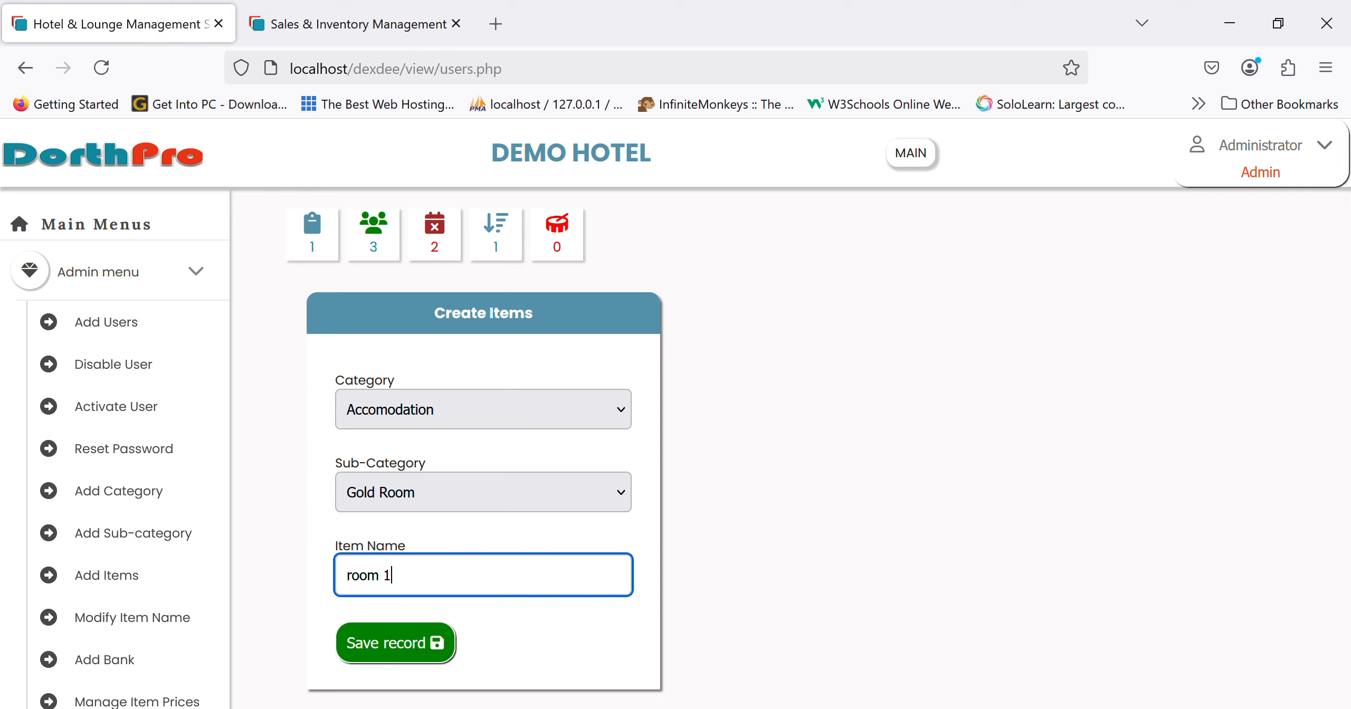
{"action": "key", "text": "BackSpace"}
{"action": "key", "text": "BackSpace"}
{"action": "key", "text": "BackSpace"}
{"action": "key", "text": "BackSpace"}
{"action": "key", "text": "BackSpace"}
{"action": "key", "text": "BackSpace"}
{"action": "type", "text": "manchester"}
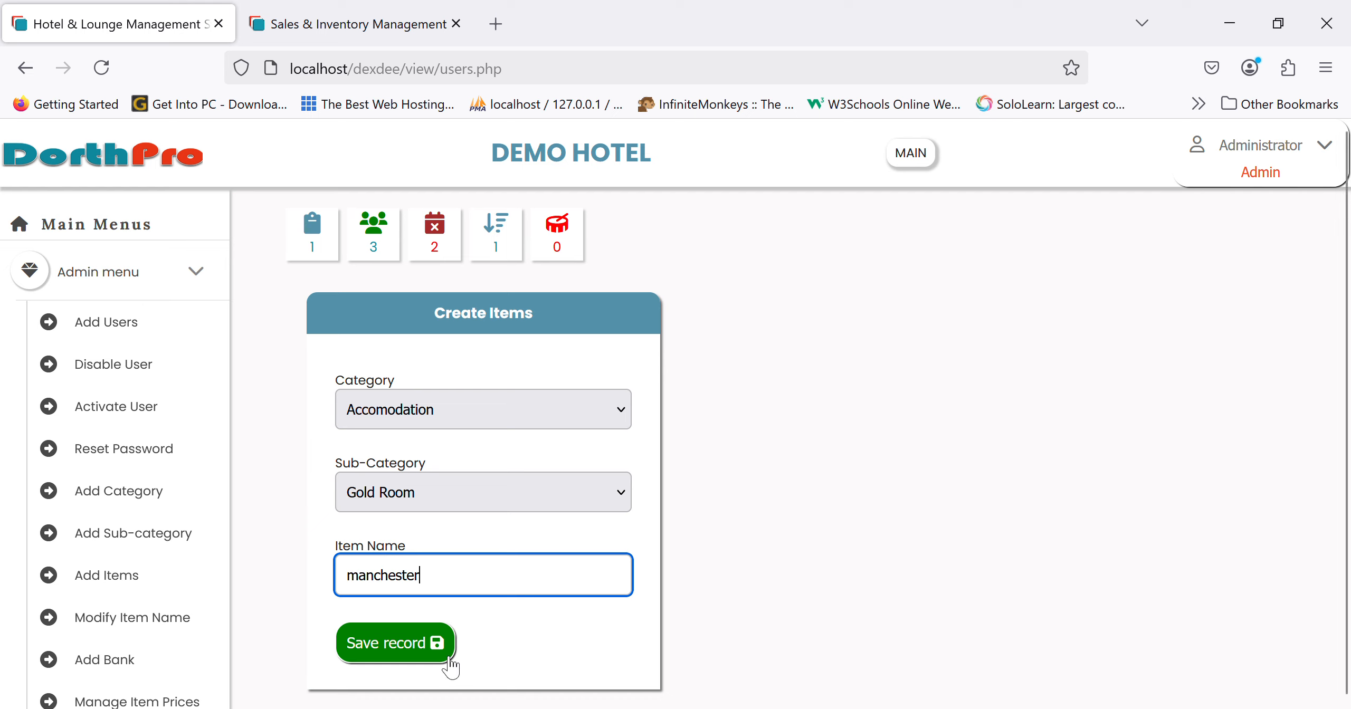
{"action": "left_click", "coordinate": [430, 656]}
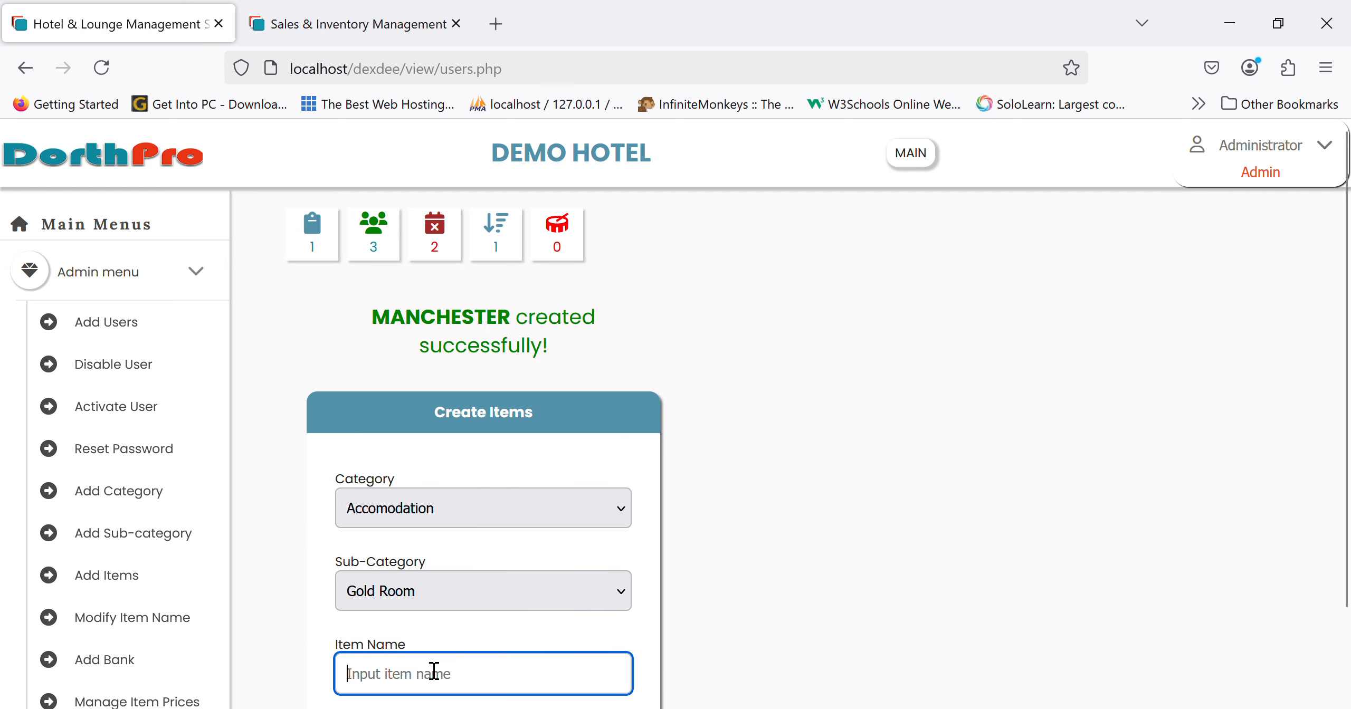
- Open Reports > Room List, where MANCHESTER appears as an available Gold Room at ₦0.00
{"action": "scroll", "coordinate": [120, 454], "scroll_direction": "down", "scroll_amount": 10}
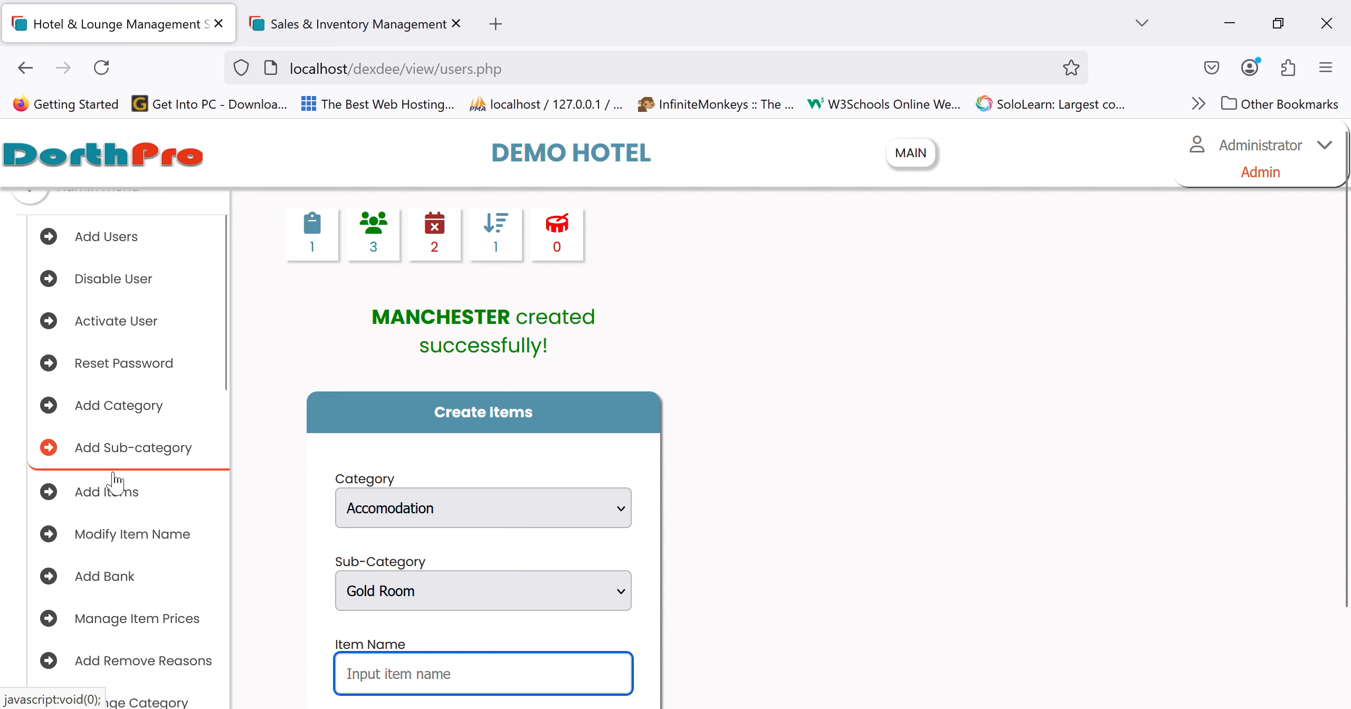
{"action": "scroll", "coordinate": [119, 512], "scroll_direction": "down", "scroll_amount": 3}
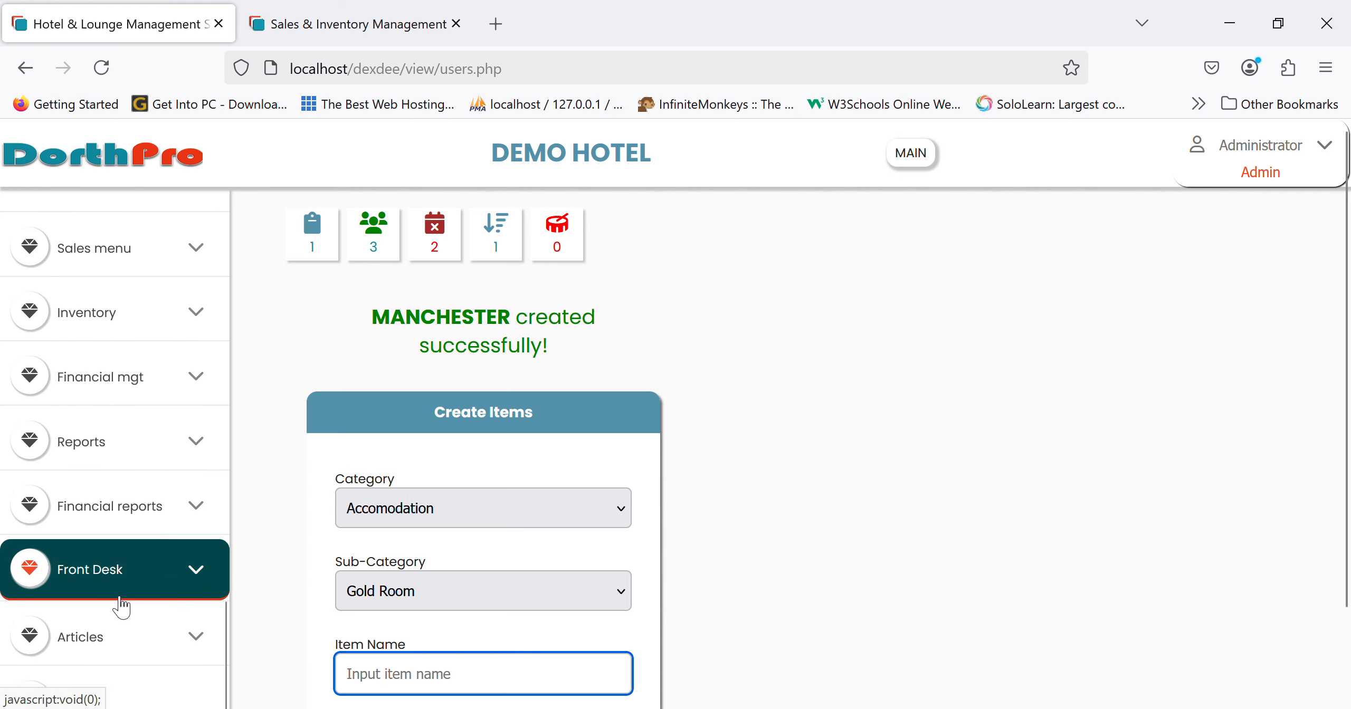
{"action": "left_click", "coordinate": [127, 442]}
{"action": "scroll", "coordinate": [177, 422], "scroll_direction": "up", "scroll_amount": 6}
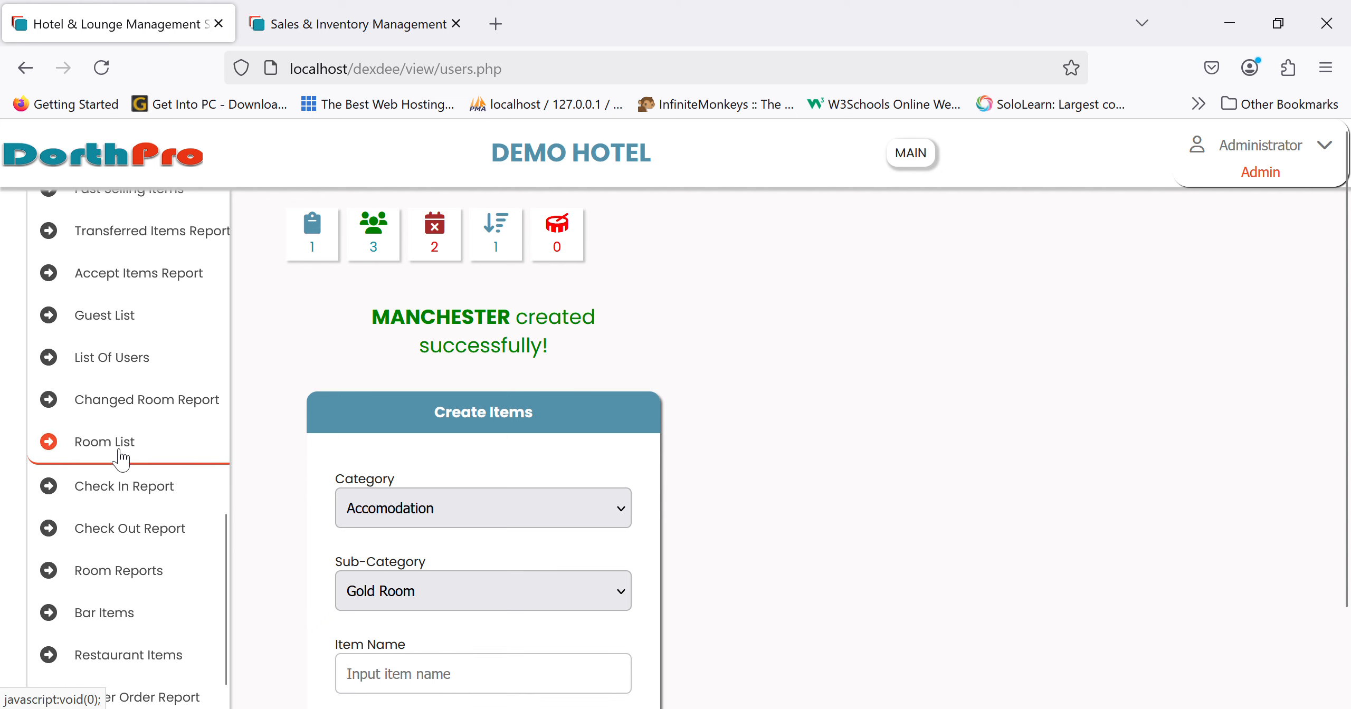
{"action": "left_click", "coordinate": [119, 452]}
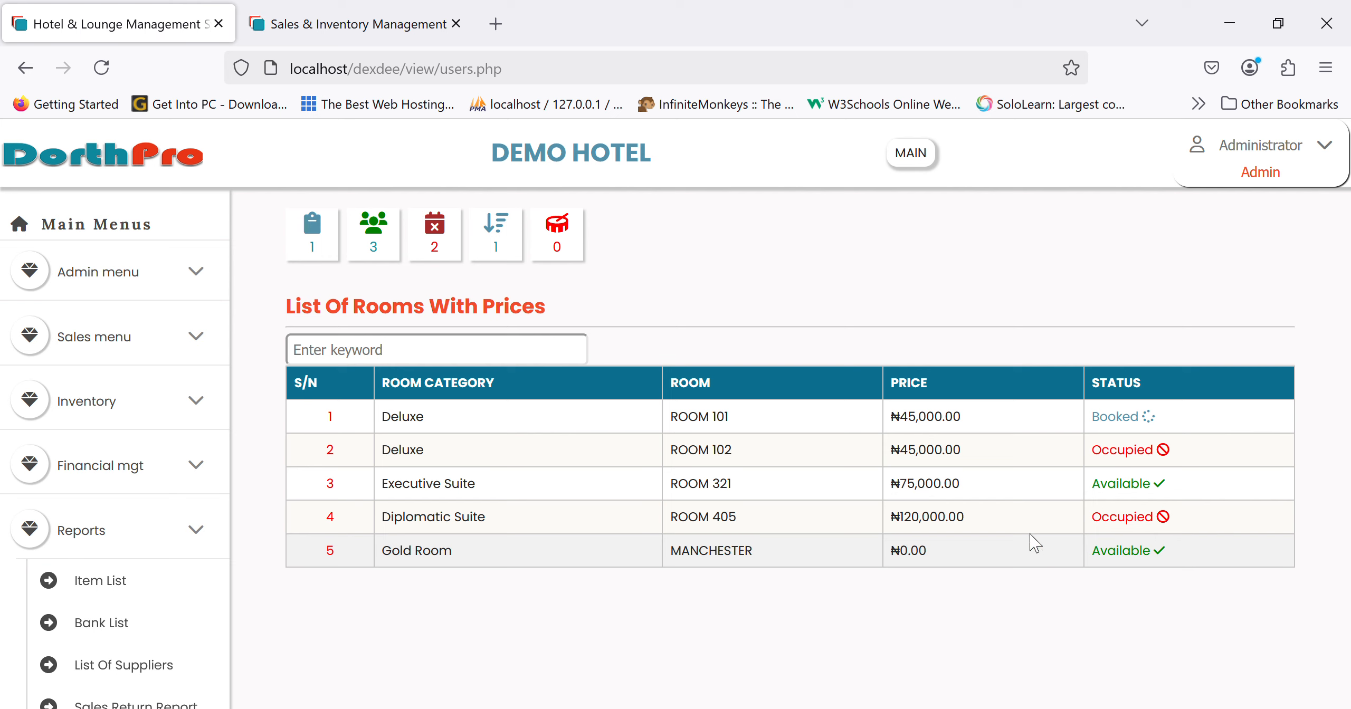
{"action": "scroll", "coordinate": [111, 570], "scroll_direction": "down", "scroll_amount": 5}
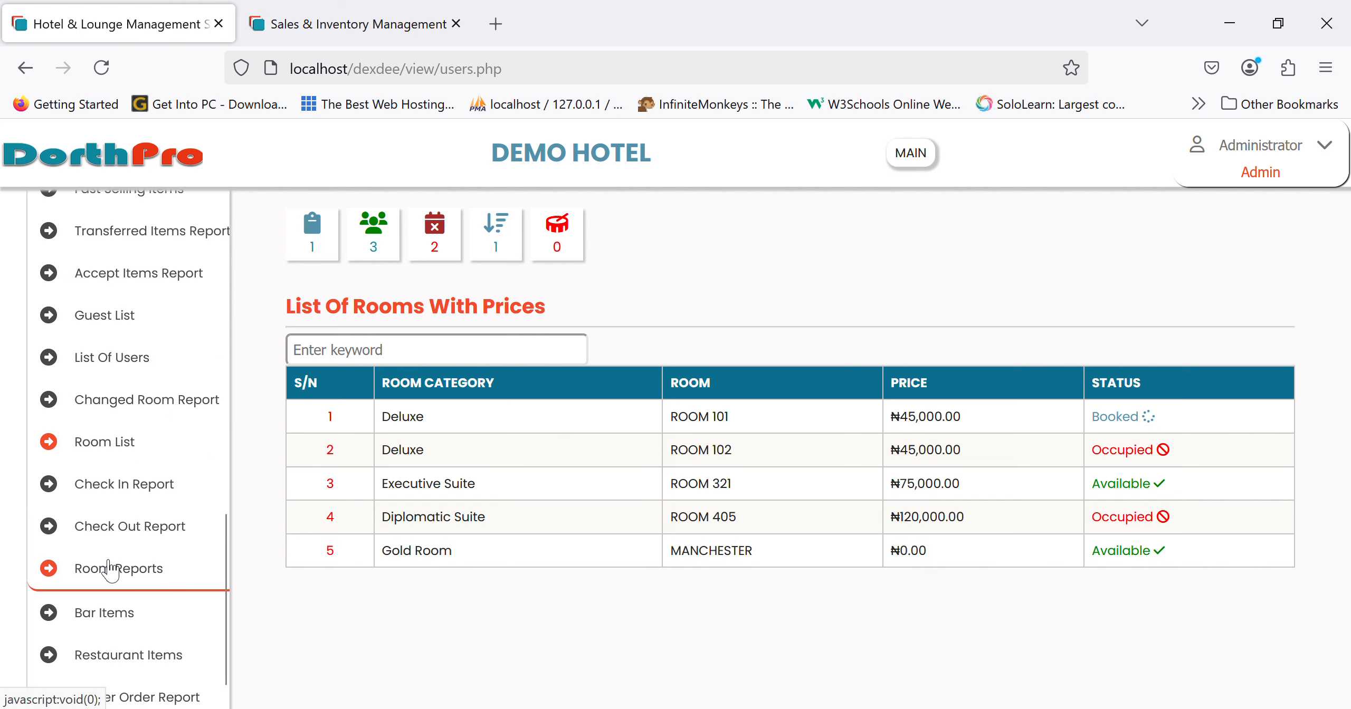
{"action": "scroll", "coordinate": [109, 548], "scroll_direction": "up", "scroll_amount": 5}
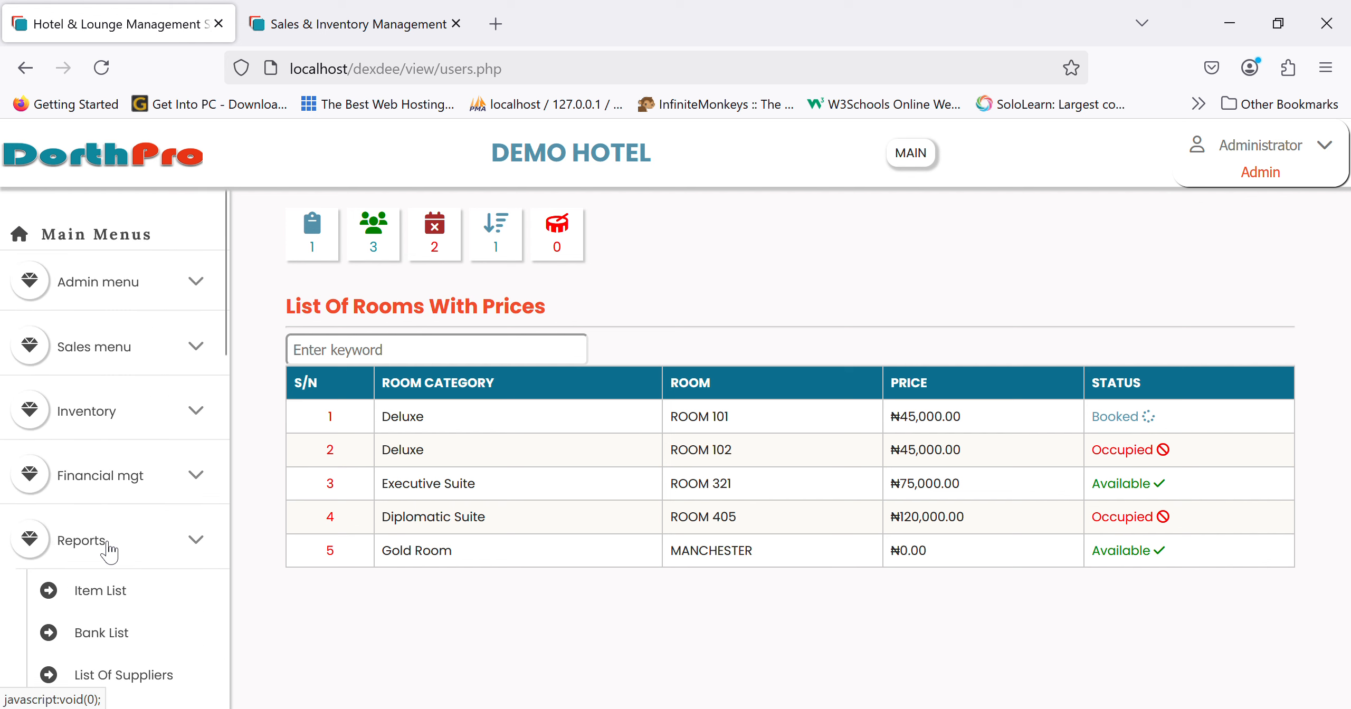
- Open Manage Room Details from the Admin menu
{"action": "left_click", "coordinate": [104, 288]}
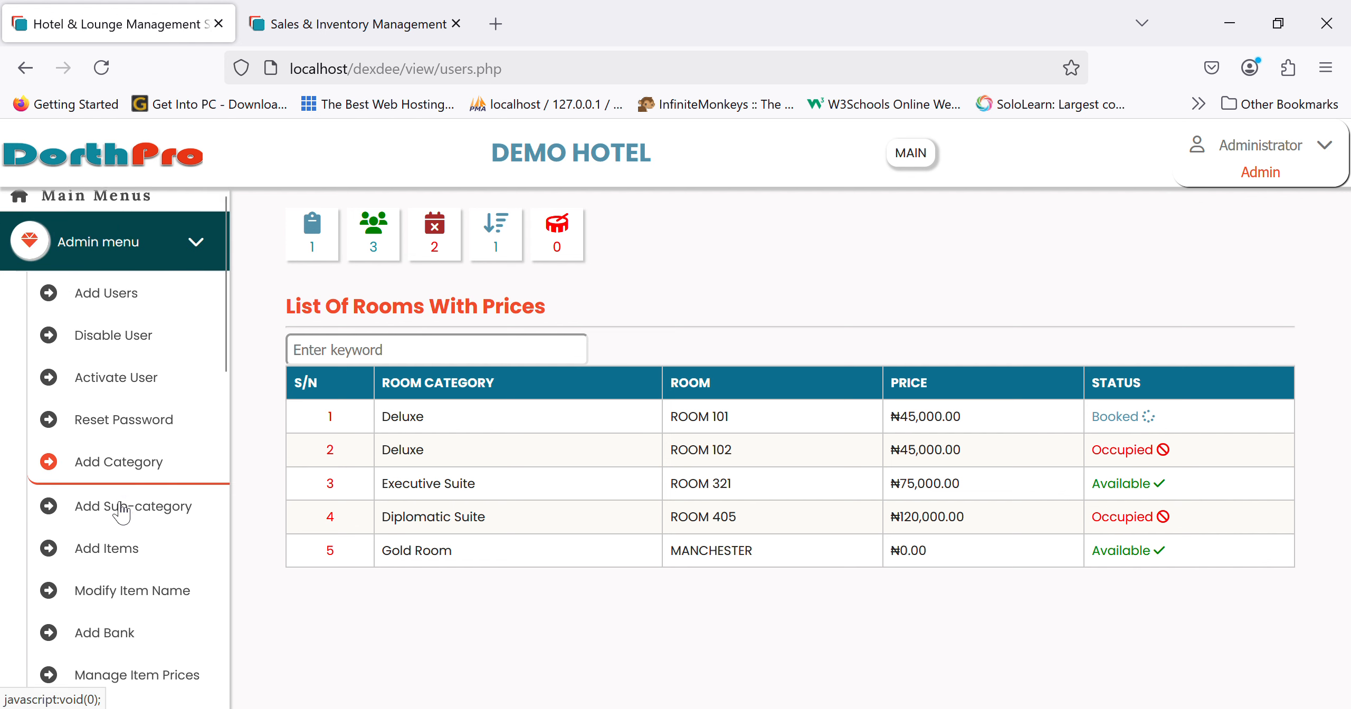
{"action": "scroll", "coordinate": [119, 506], "scroll_direction": "down", "scroll_amount": 5}
{"action": "scroll", "coordinate": [121, 510], "scroll_direction": "down", "scroll_amount": 2}
{"action": "scroll", "coordinate": [121, 510], "scroll_direction": "down", "scroll_amount": 3}
{"action": "scroll", "coordinate": [124, 508], "scroll_direction": "down", "scroll_amount": 5}
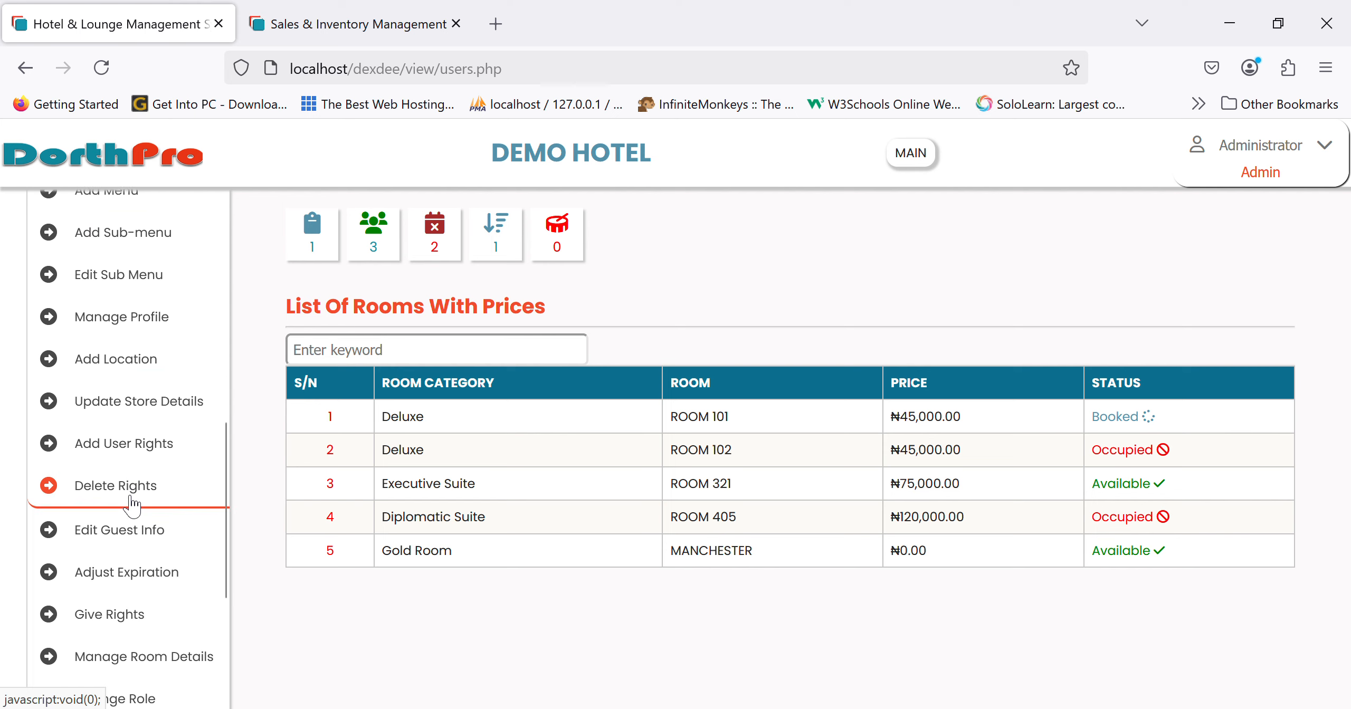
{"action": "scroll", "coordinate": [131, 504], "scroll_direction": "up", "scroll_amount": 10}
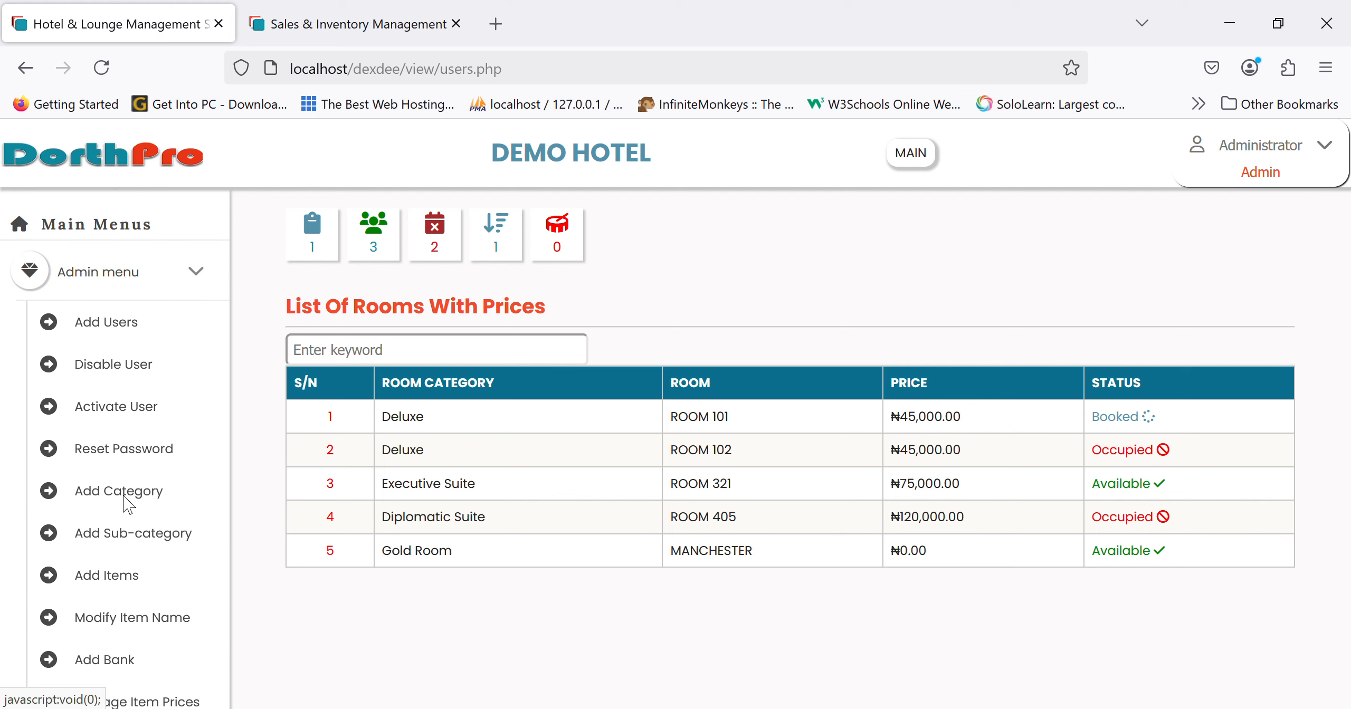
{"action": "scroll", "coordinate": [135, 491], "scroll_direction": "down", "scroll_amount": 10}
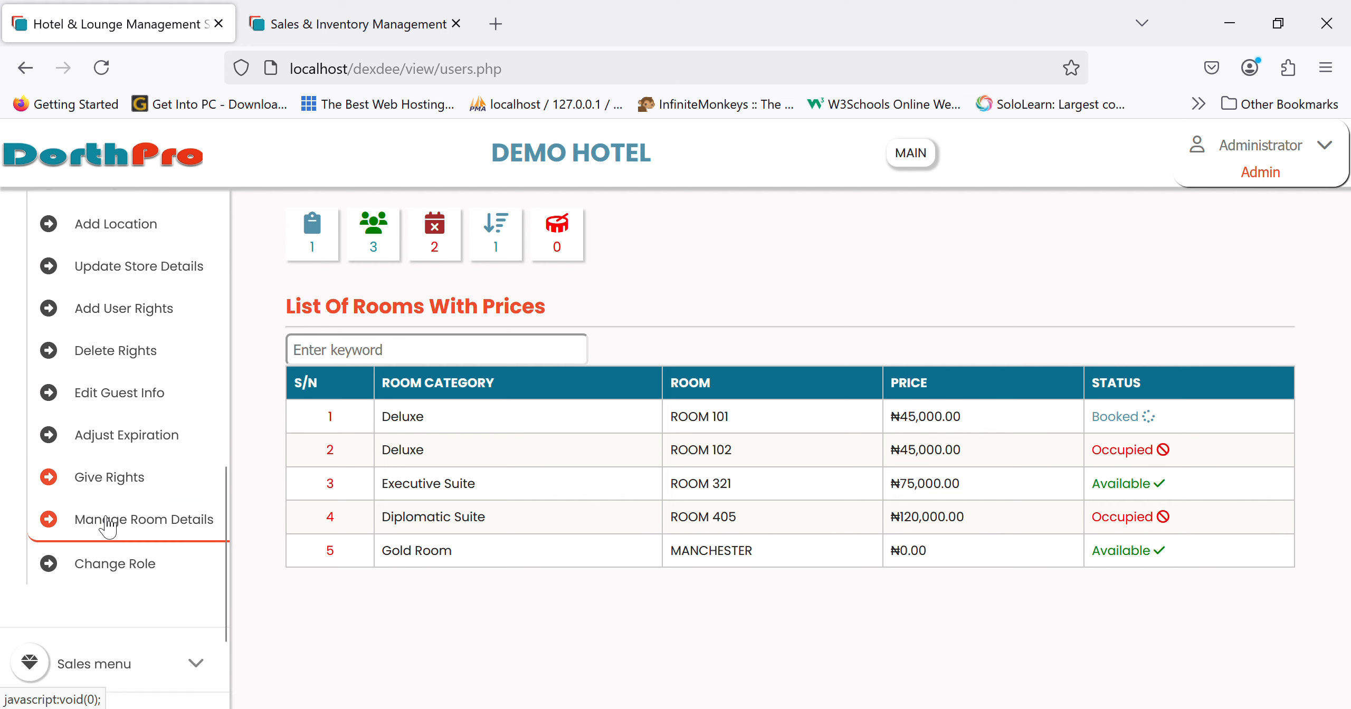
{"action": "left_click", "coordinate": [136, 529]}
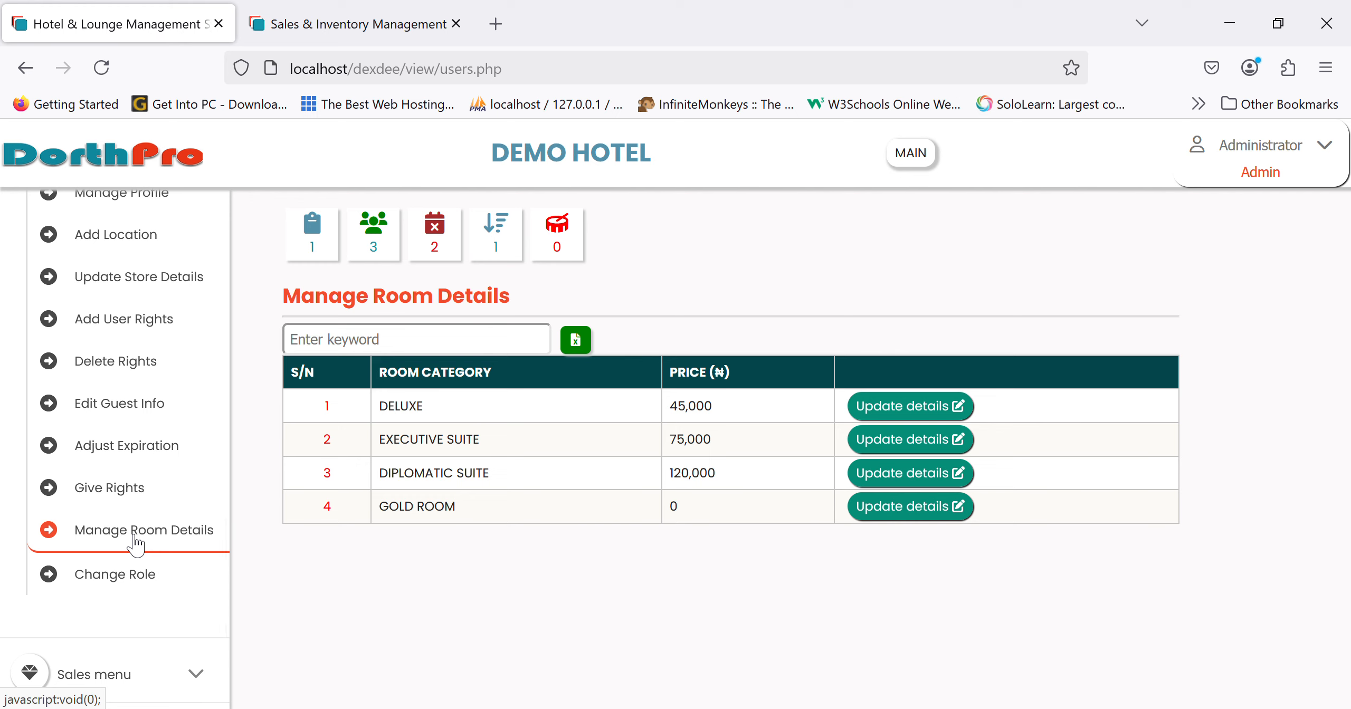
{"action": "scroll", "coordinate": [220, 558], "scroll_direction": "up", "scroll_amount": 10}
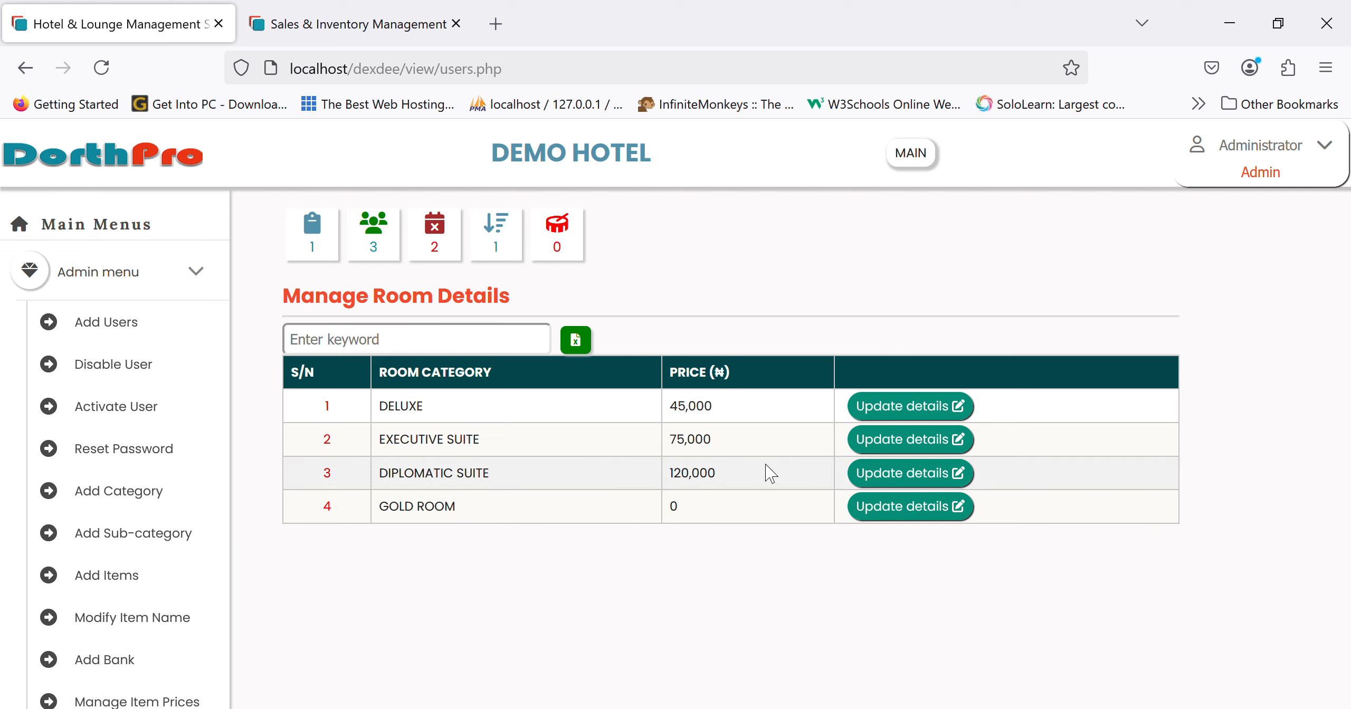
- Change the GOLD ROOM amount from 0 to 35000, save, and return to the dashboard
{"action": "left_click", "coordinate": [941, 509]}
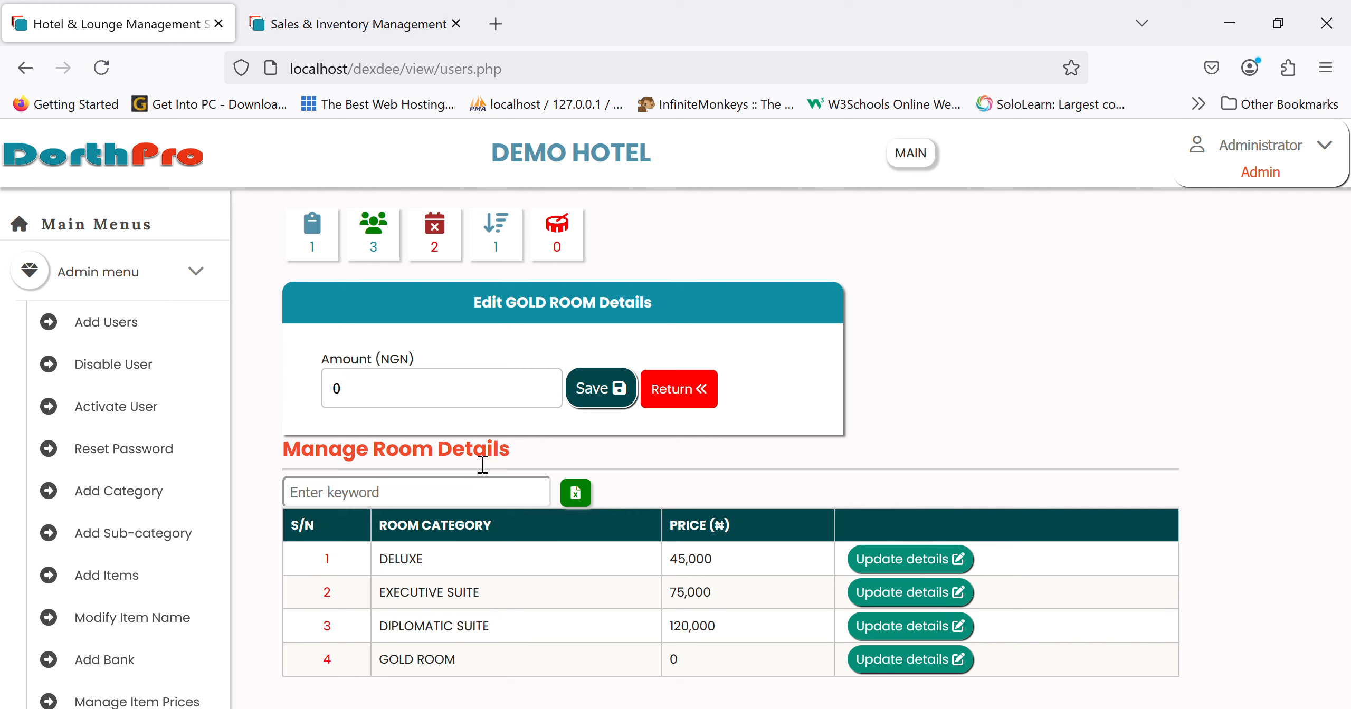
{"action": "left_click", "coordinate": [398, 395]}
{"action": "key", "text": "BackSpace"}
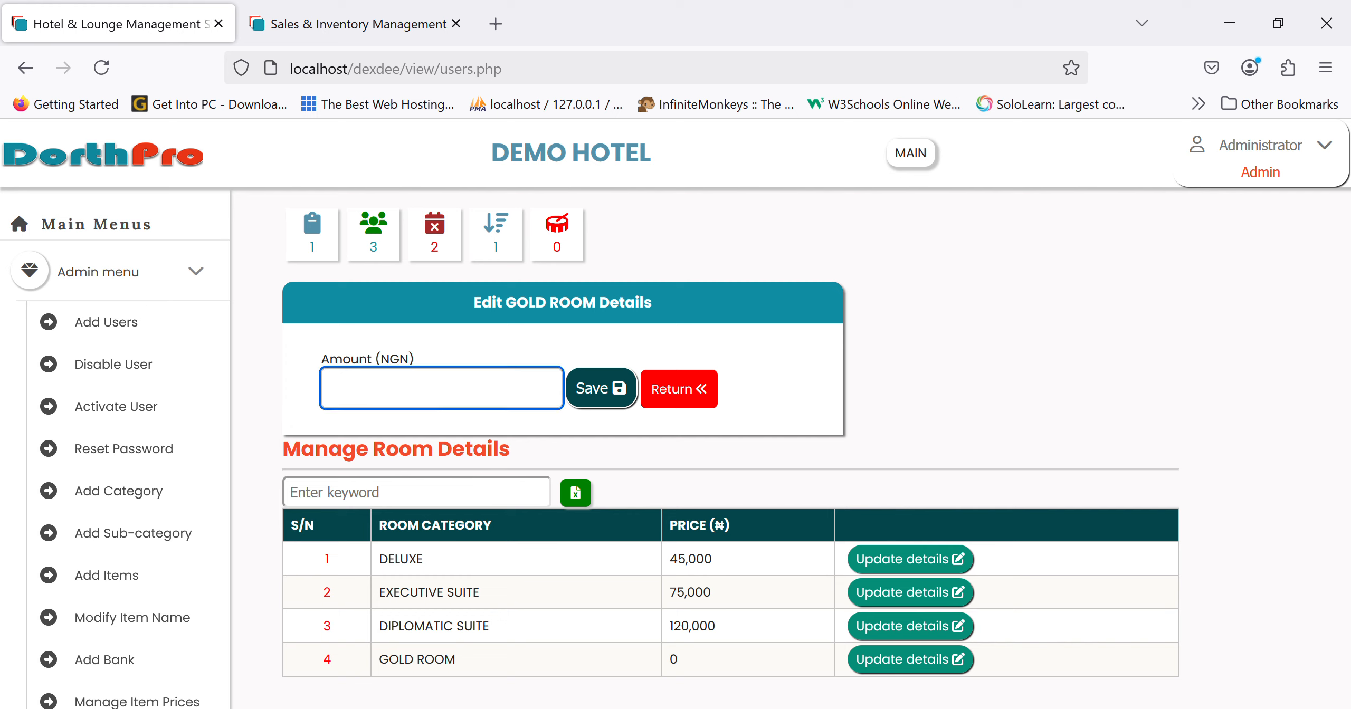
{"action": "type", "text": "35000"}
{"action": "left_click", "coordinate": [601, 391]}
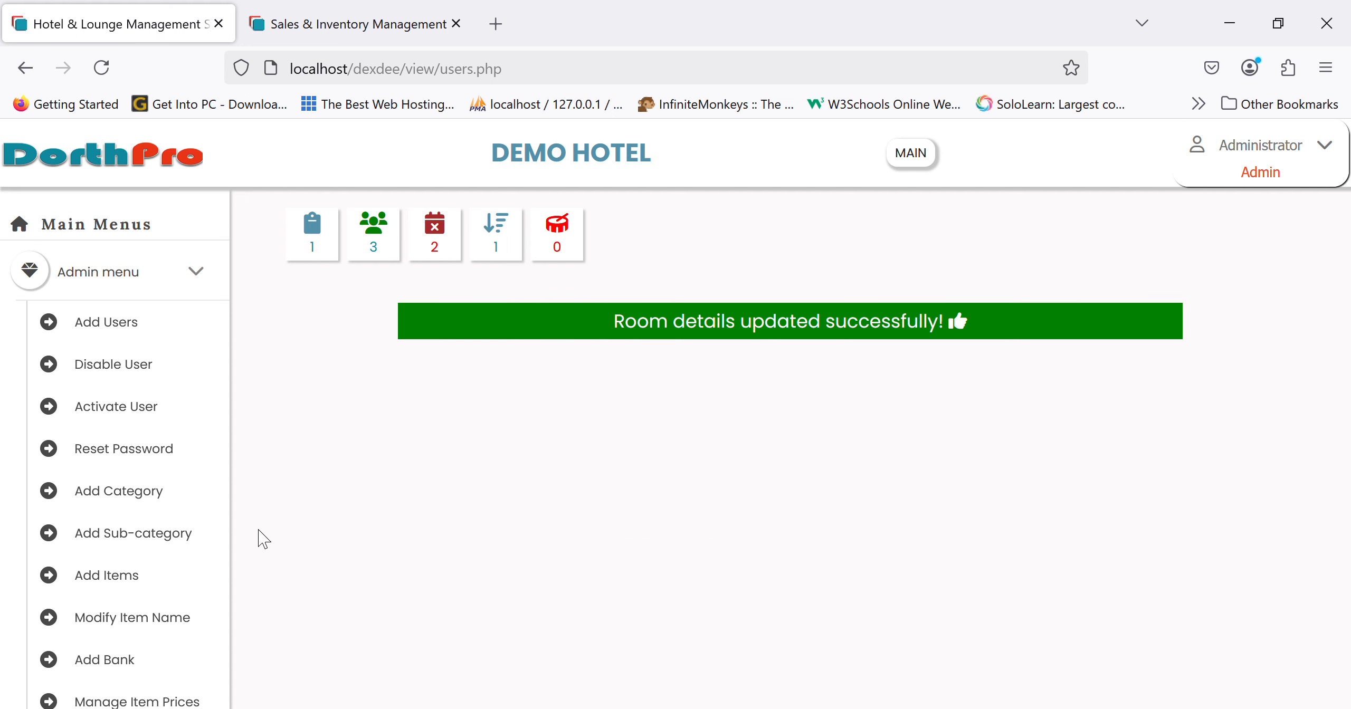
{"action": "scroll", "coordinate": [82, 581], "scroll_direction": "down", "scroll_amount": 15}
{"action": "scroll", "coordinate": [79, 586], "scroll_direction": "up", "scroll_amount": 15}
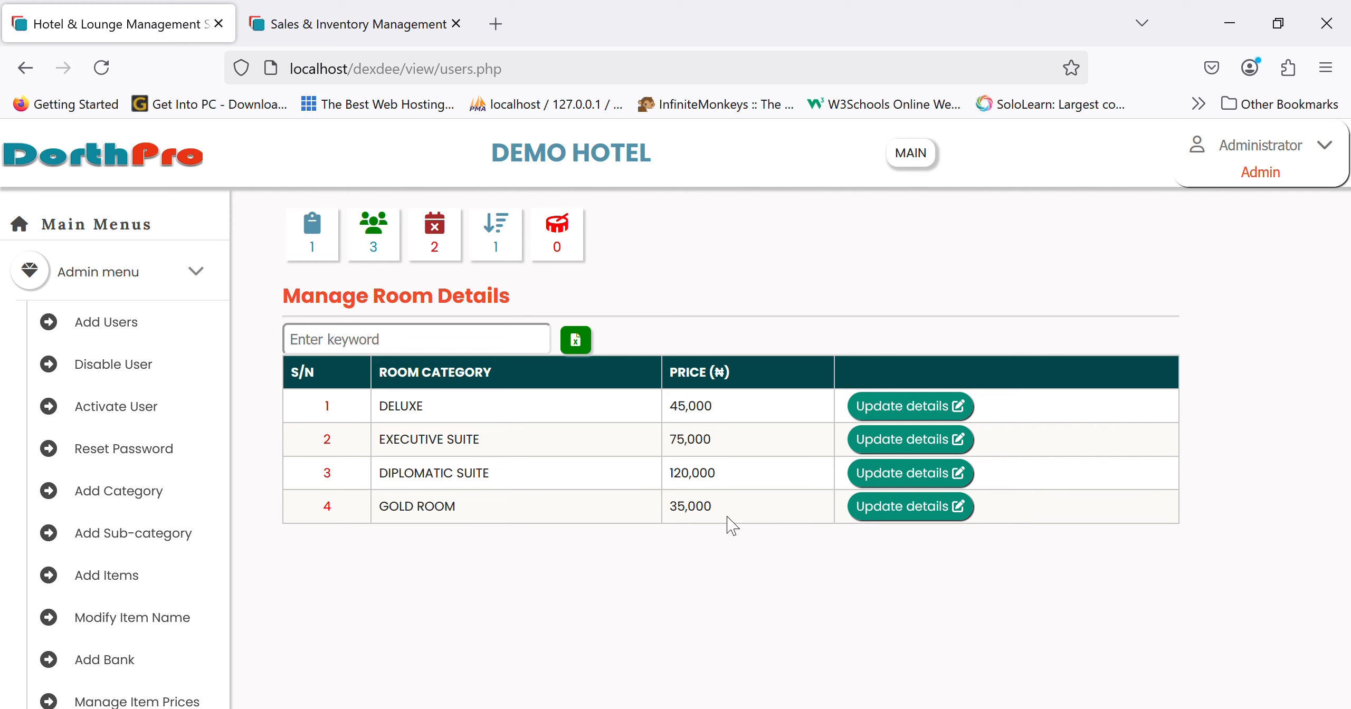
{"action": "scroll", "coordinate": [111, 462], "scroll_direction": "down", "scroll_amount": 10}
{"action": "scroll", "coordinate": [100, 337], "scroll_direction": "up", "scroll_amount": 10}
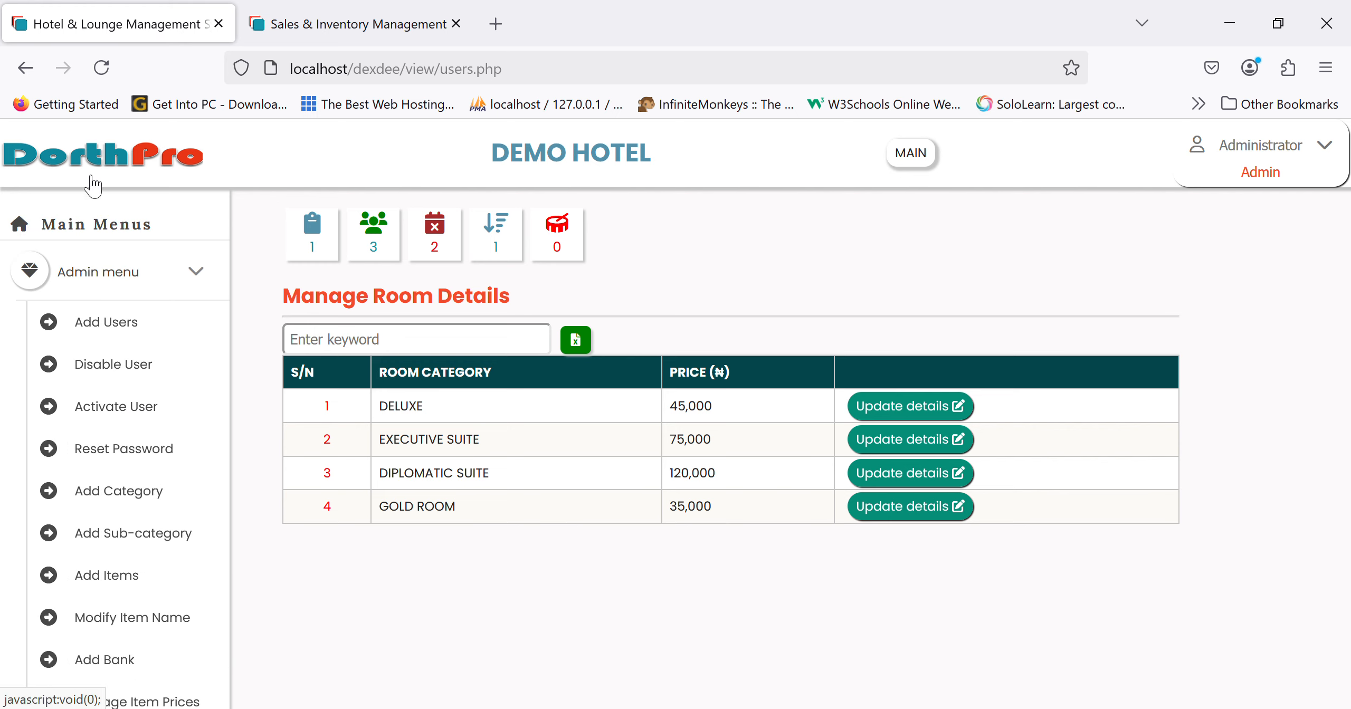
{"action": "left_click", "coordinate": [85, 167]}
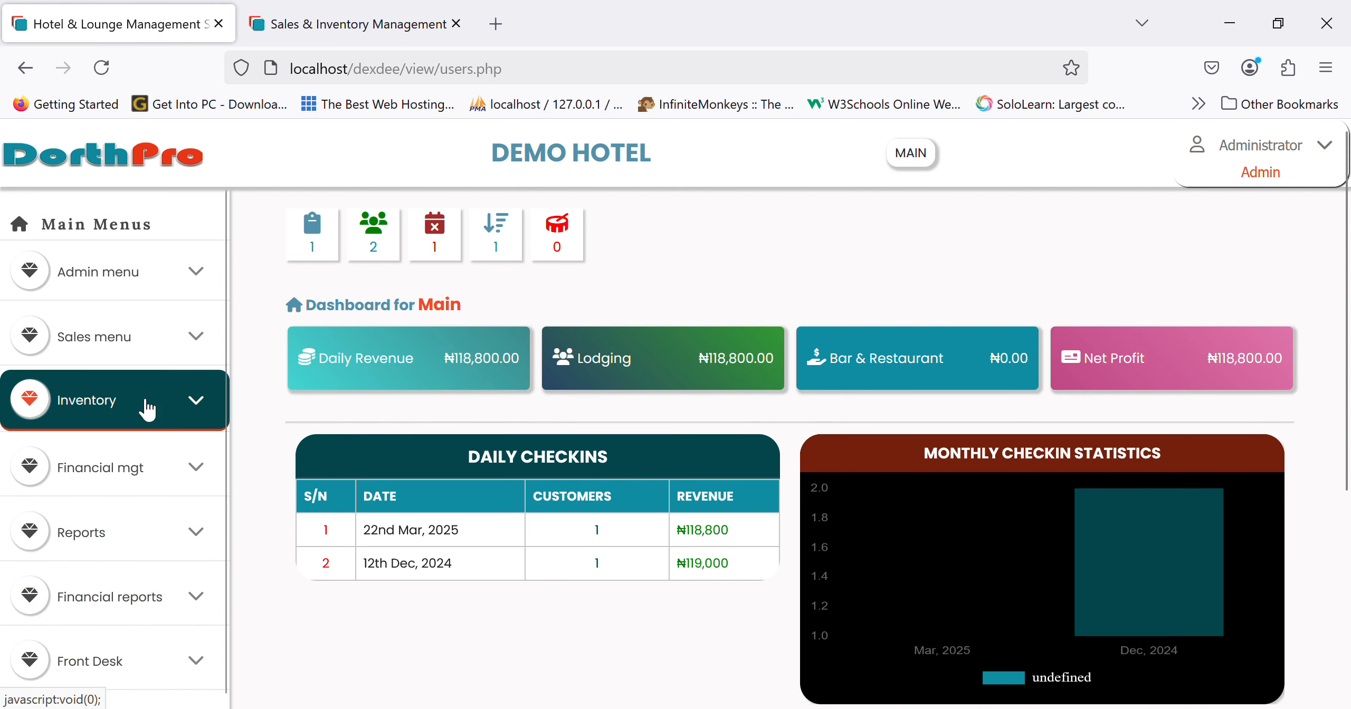
- Expand Front Desk and browse the check-in form and the check-in cancellation list
{"action": "scroll", "coordinate": [102, 626], "scroll_direction": "down", "scroll_amount": 3}
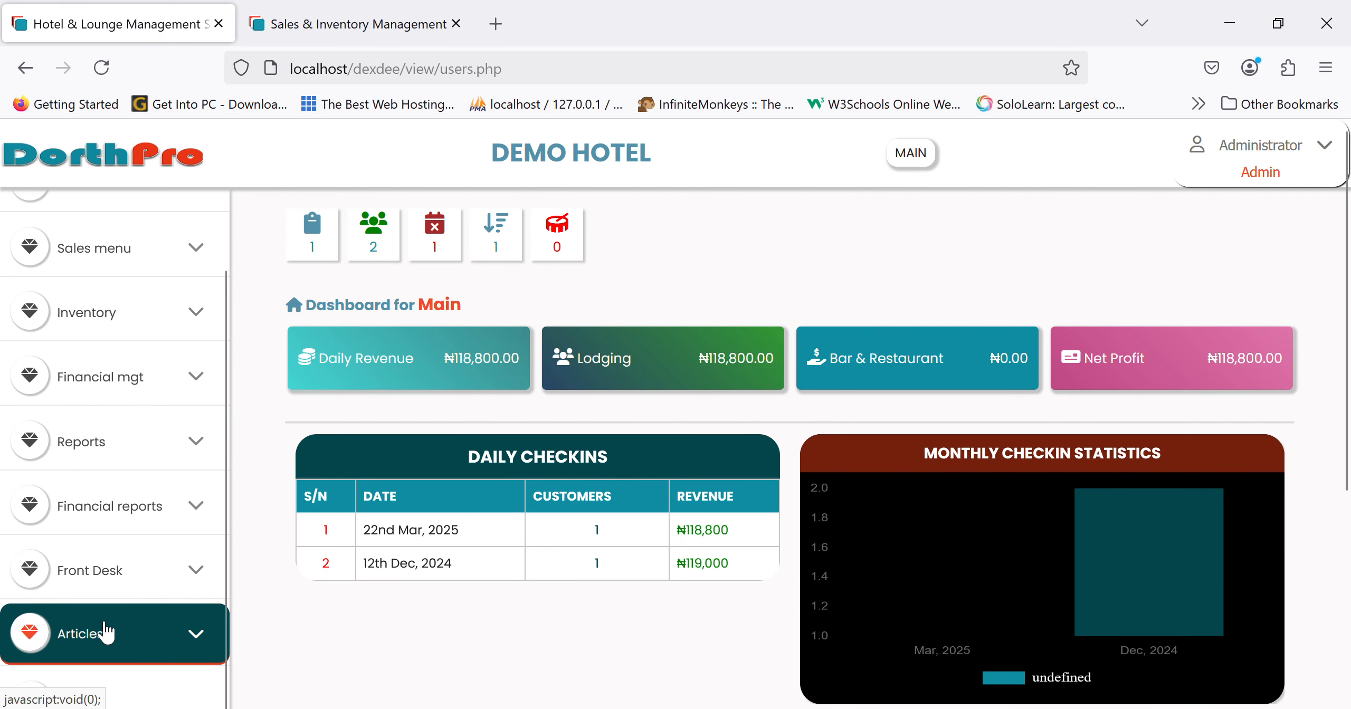
{"action": "scroll", "coordinate": [136, 446], "scroll_direction": "up", "scroll_amount": 3}
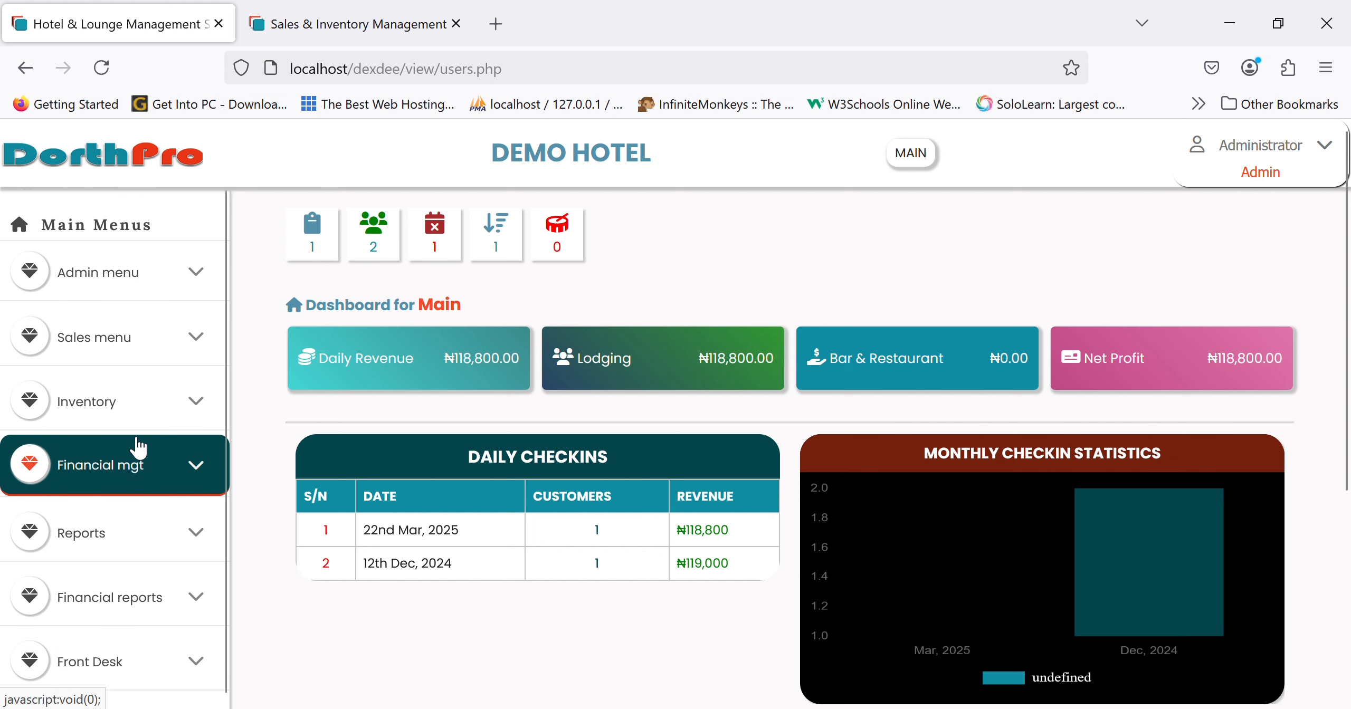
{"action": "scroll", "coordinate": [136, 606], "scroll_direction": "down", "scroll_amount": 3}
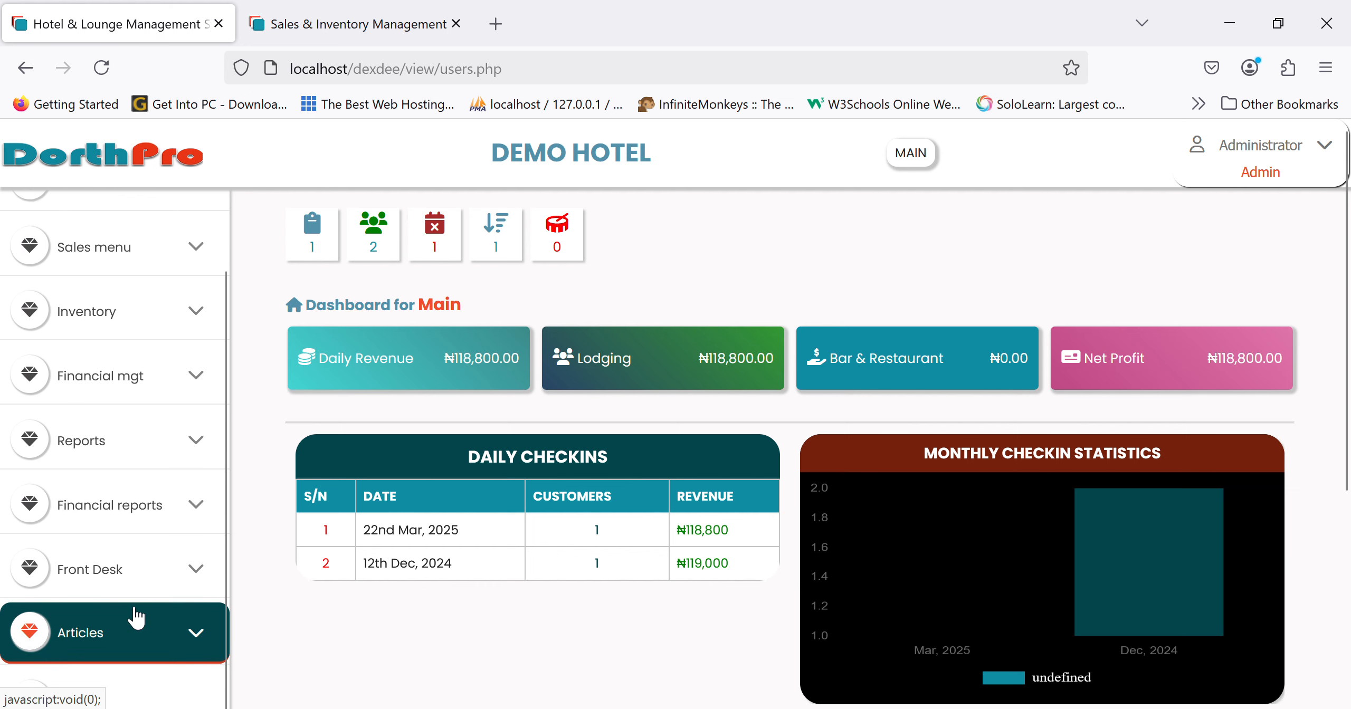
{"action": "left_click", "coordinate": [114, 587]}
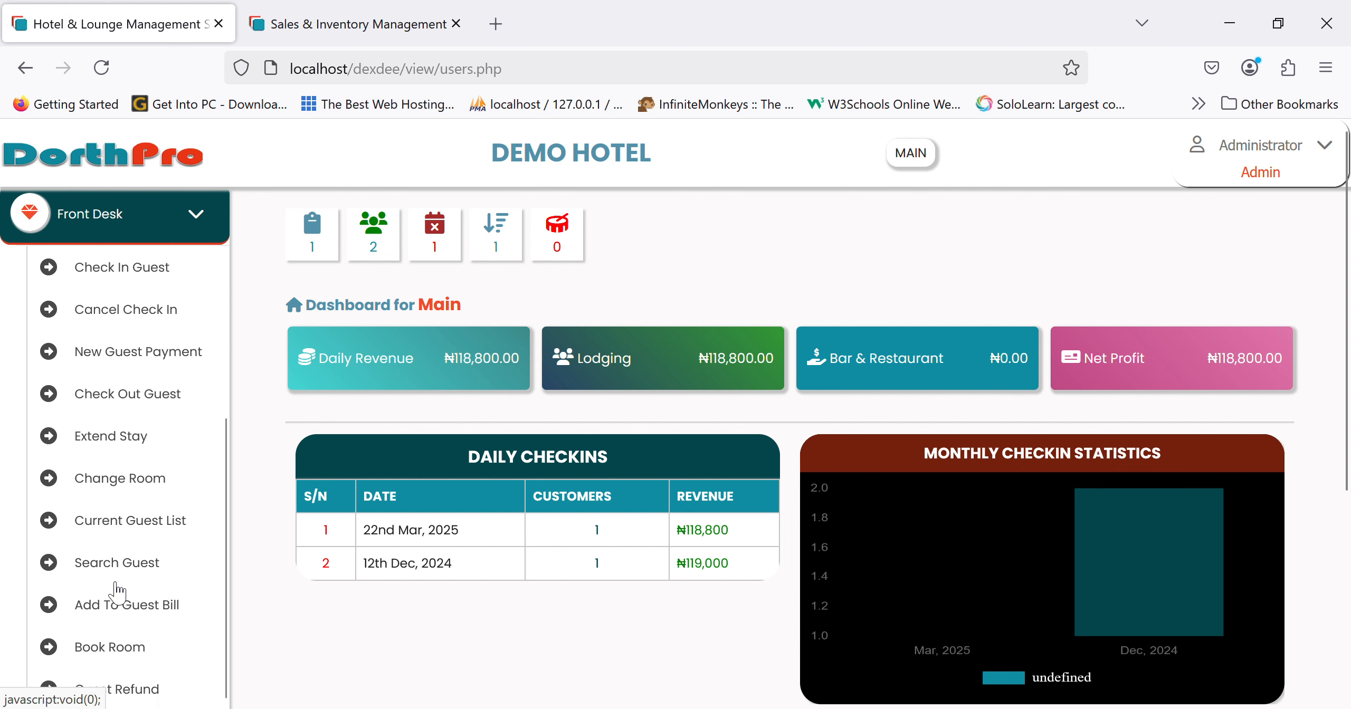
{"action": "left_click", "coordinate": [111, 269]}
{"action": "left_click", "coordinate": [130, 332]}
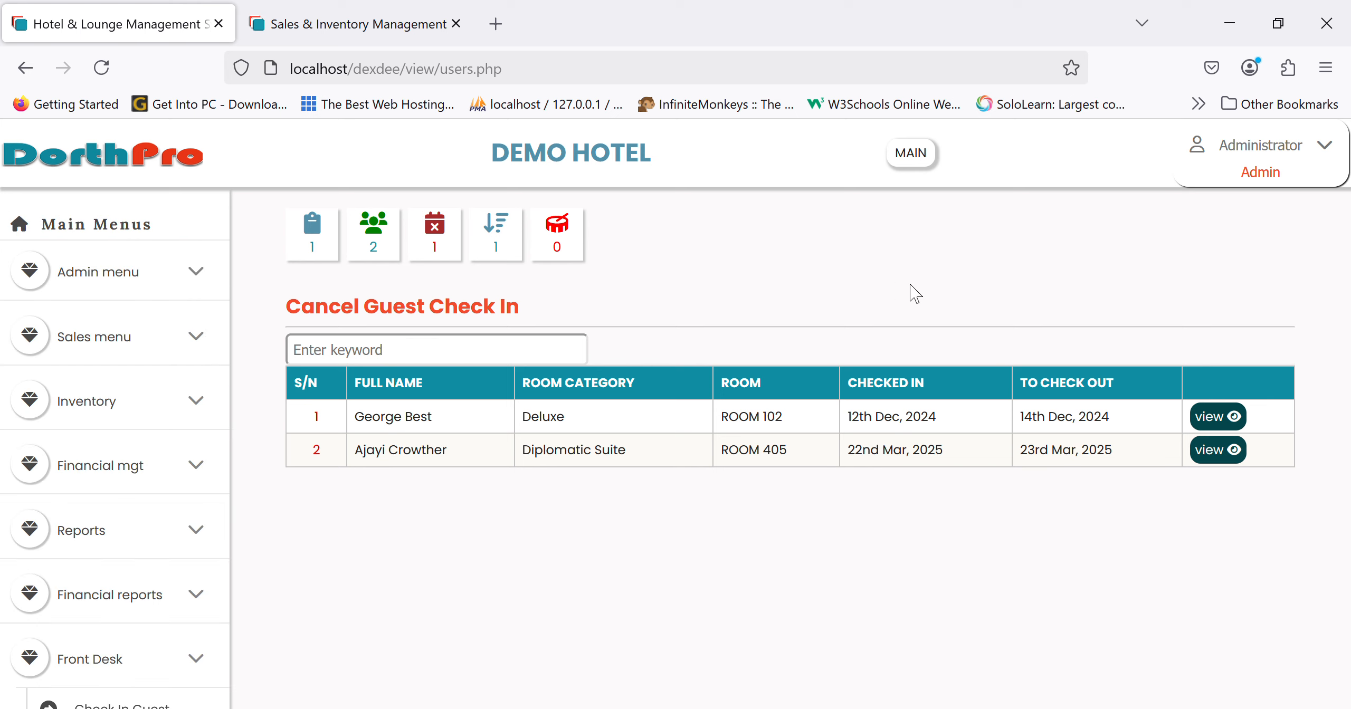
- View the Diplomatic Suite guest's details, then list the guests due for checkout
{"action": "left_click", "coordinate": [1223, 449]}
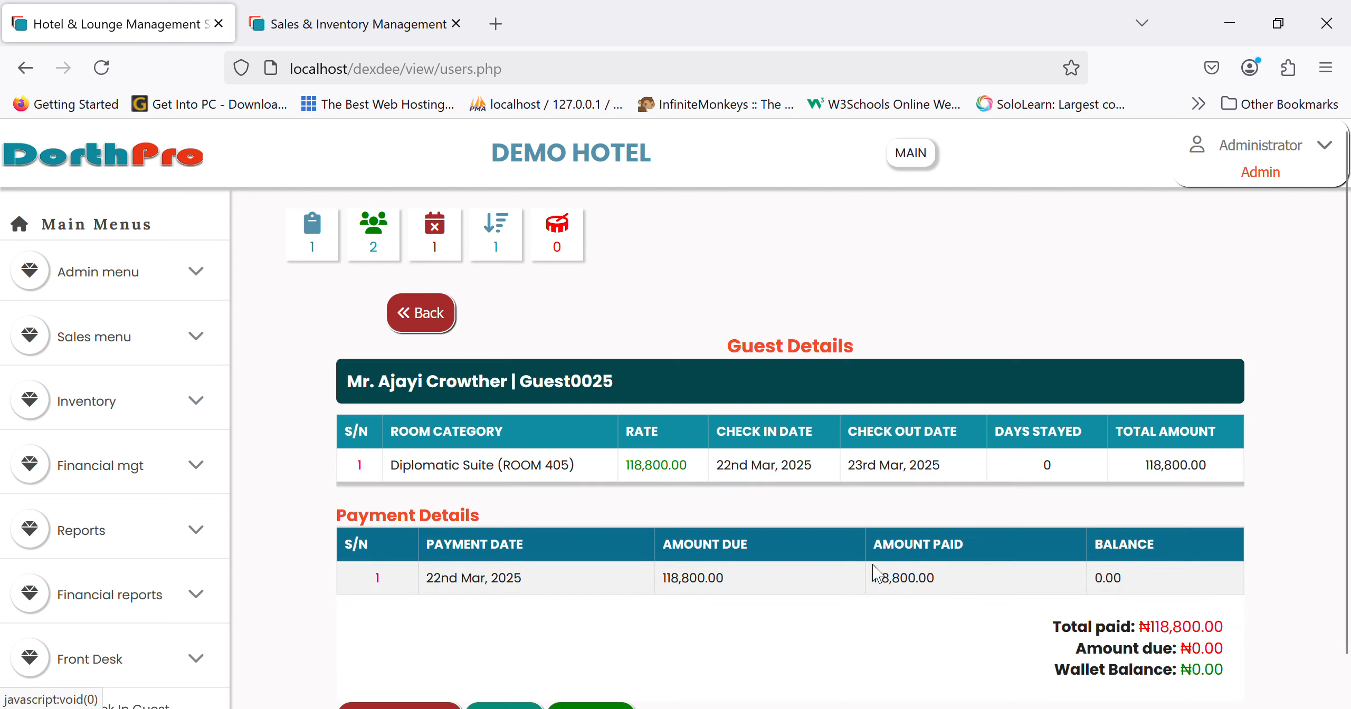
{"action": "scroll", "coordinate": [897, 554], "scroll_direction": "down", "scroll_amount": 1}
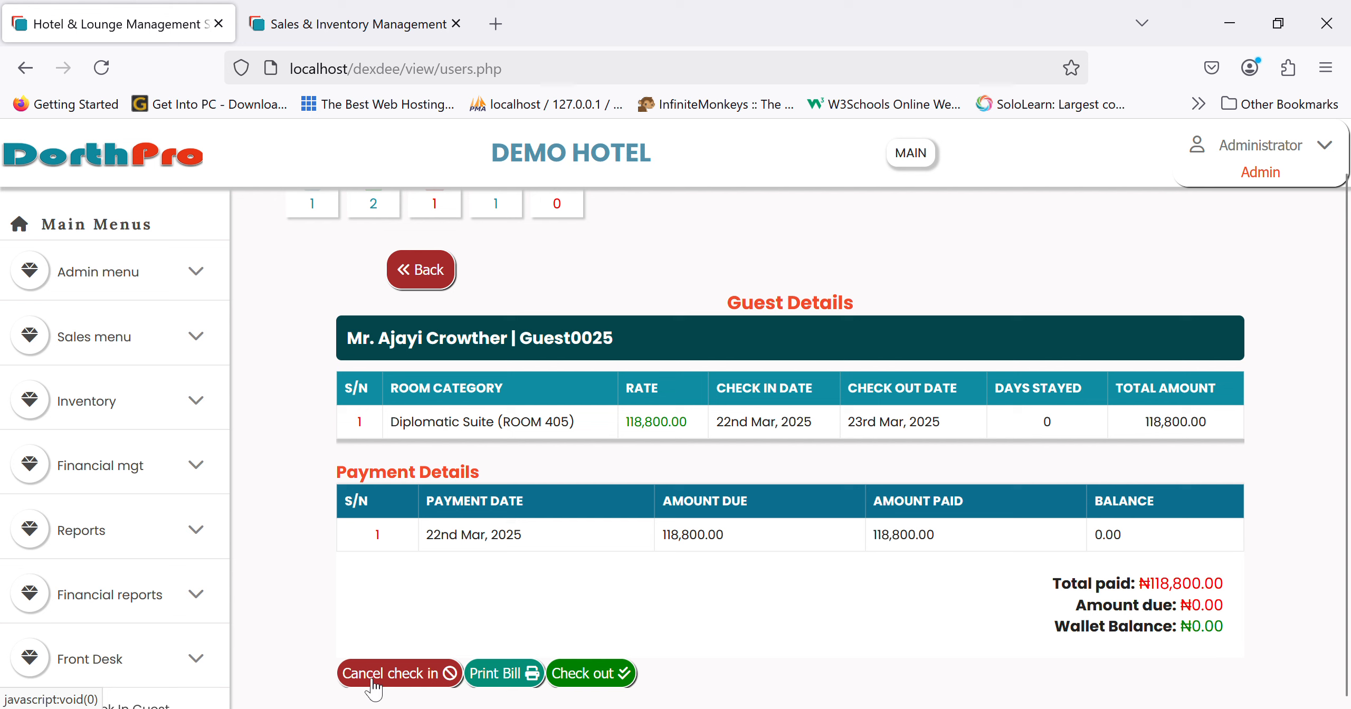
{"action": "scroll", "coordinate": [53, 579], "scroll_direction": "down", "scroll_amount": 6}
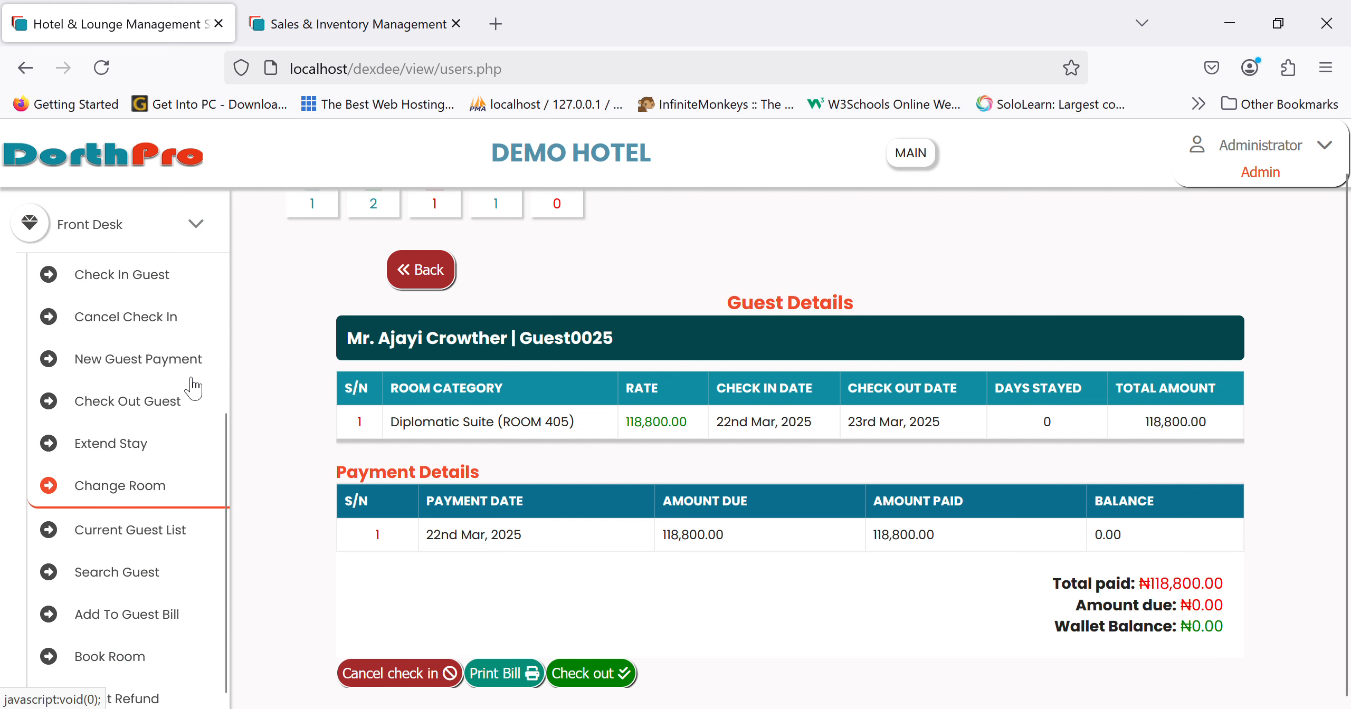
{"action": "left_click", "coordinate": [129, 418]}
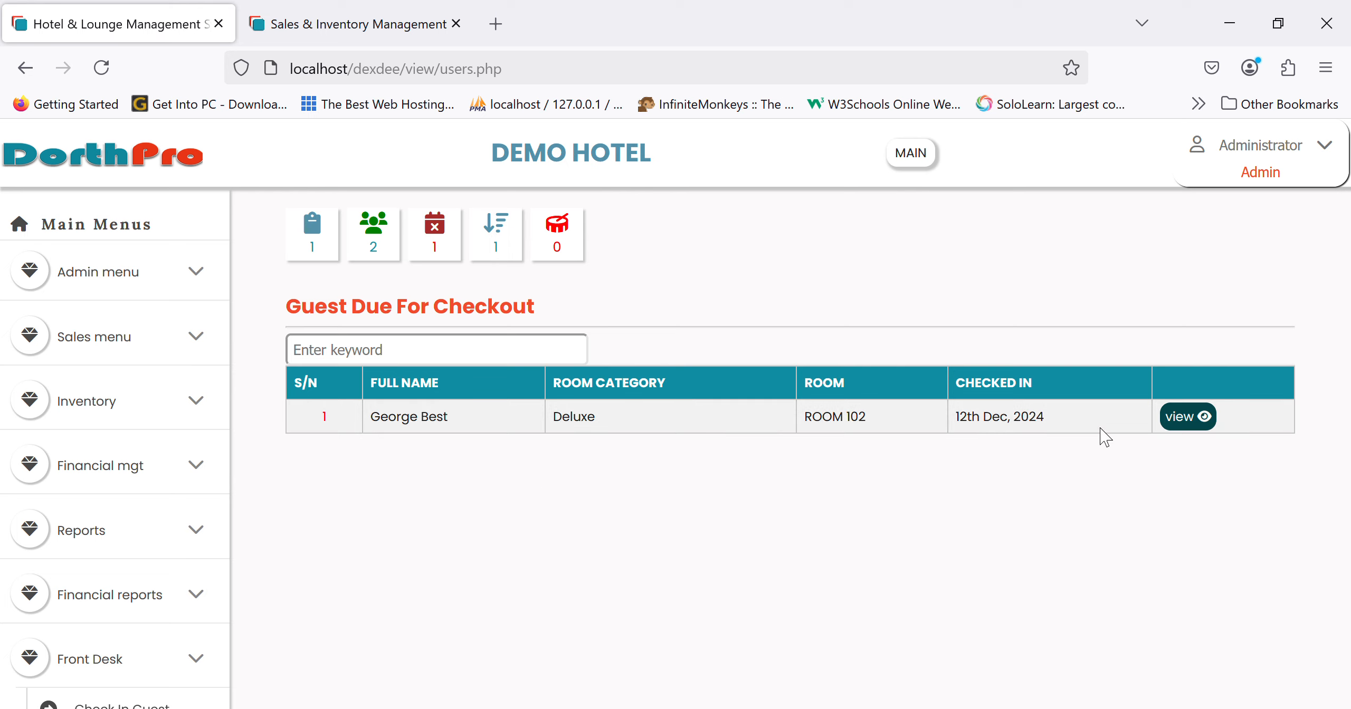
- Open the ROOM 102 guest's details and payment section
{"action": "left_click", "coordinate": [1200, 420]}
{"action": "scroll", "coordinate": [919, 563], "scroll_direction": "down", "scroll_amount": 5}
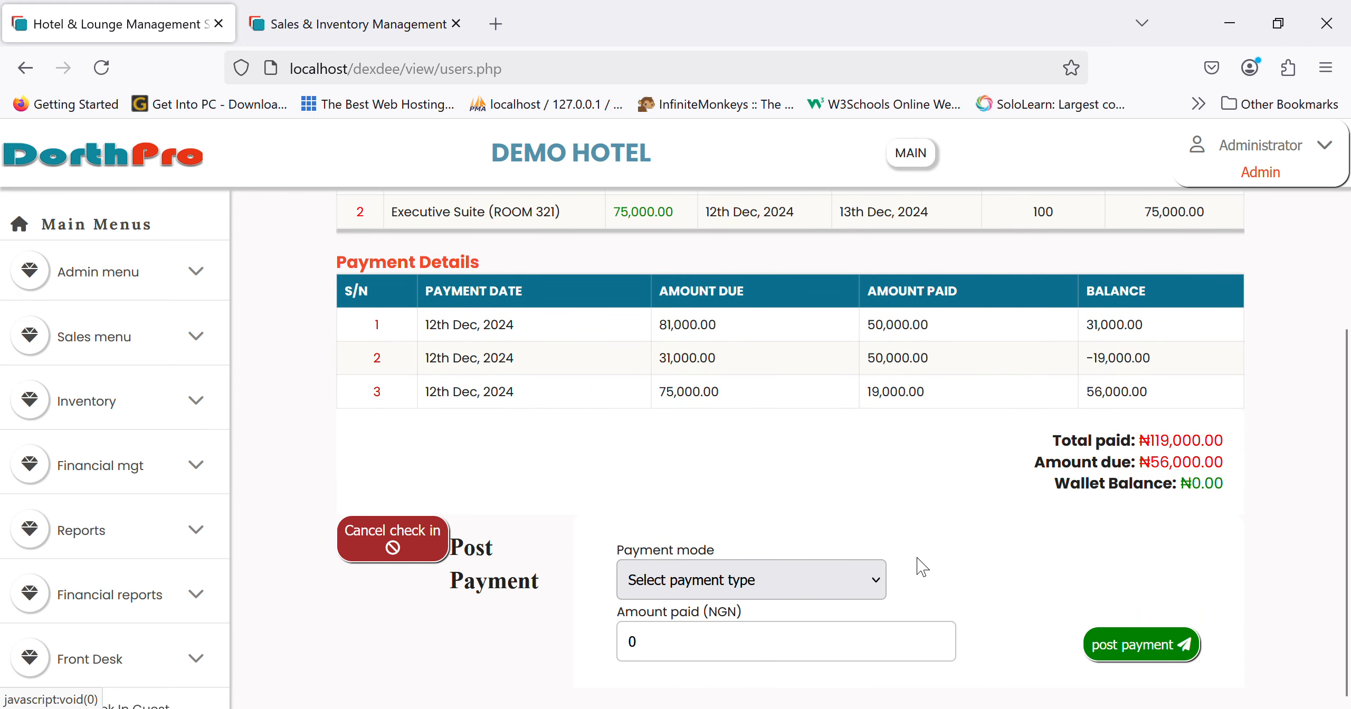
{"action": "scroll", "coordinate": [919, 567], "scroll_direction": "up", "scroll_amount": 1}
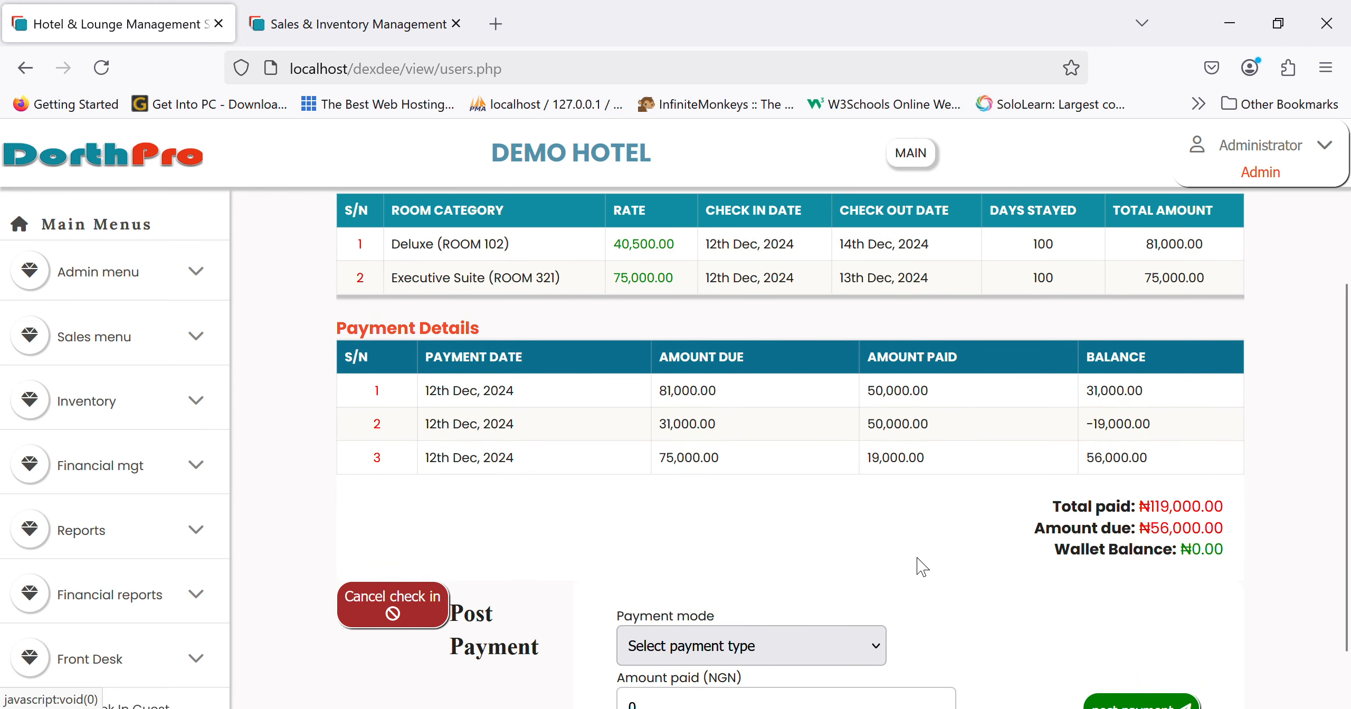
{"action": "scroll", "coordinate": [919, 567], "scroll_direction": "down", "scroll_amount": 1}
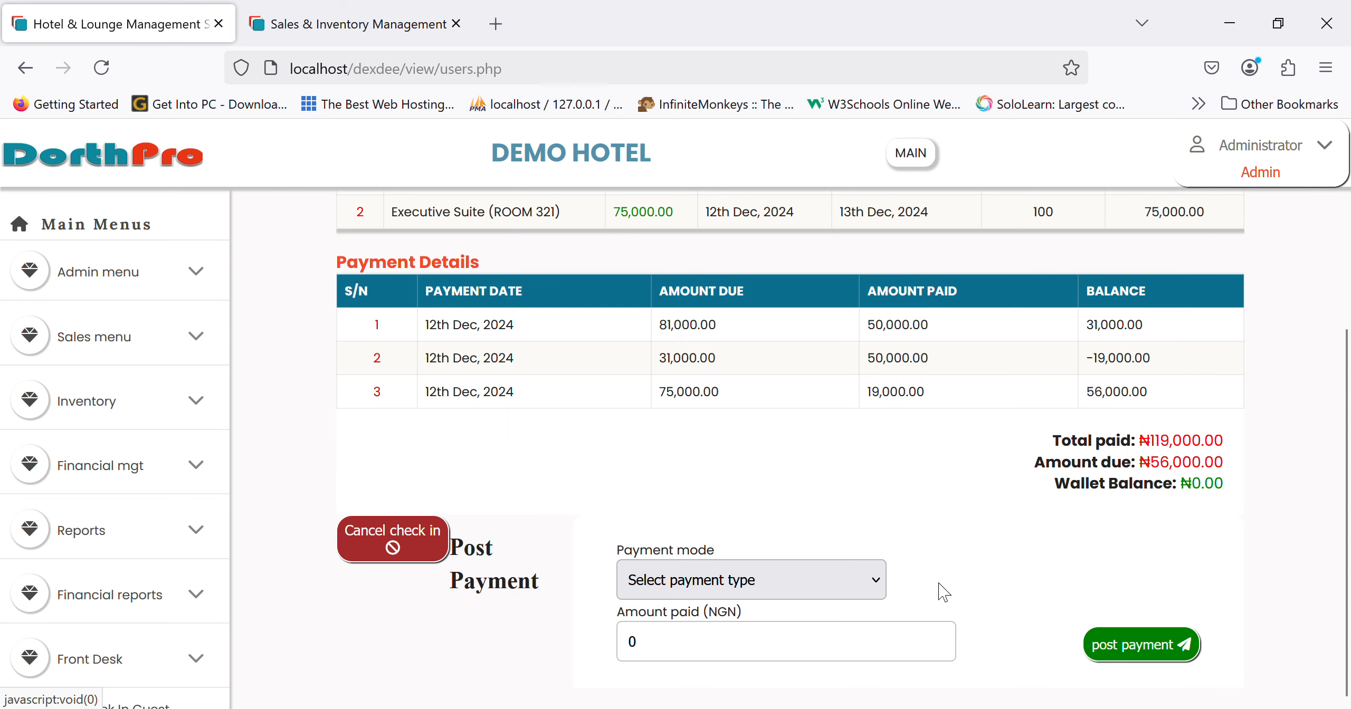
- Post a 56000 POS payment to the Moniepoint bank and confirm it
{"action": "left_click", "coordinate": [777, 584]}
{"action": "left_click", "coordinate": [727, 480]}
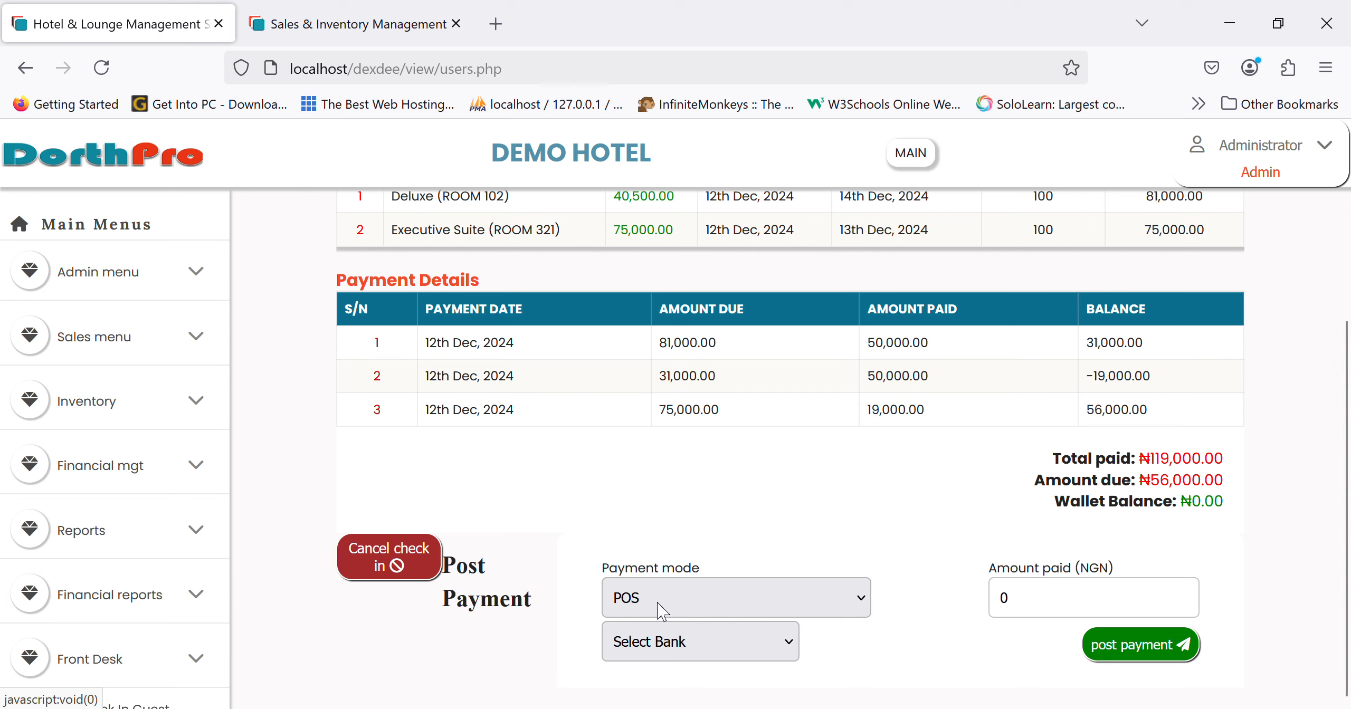
{"action": "left_click", "coordinate": [1087, 618]}
{"action": "key", "text": "BackSpace"}
{"action": "type", "text": "56000"}
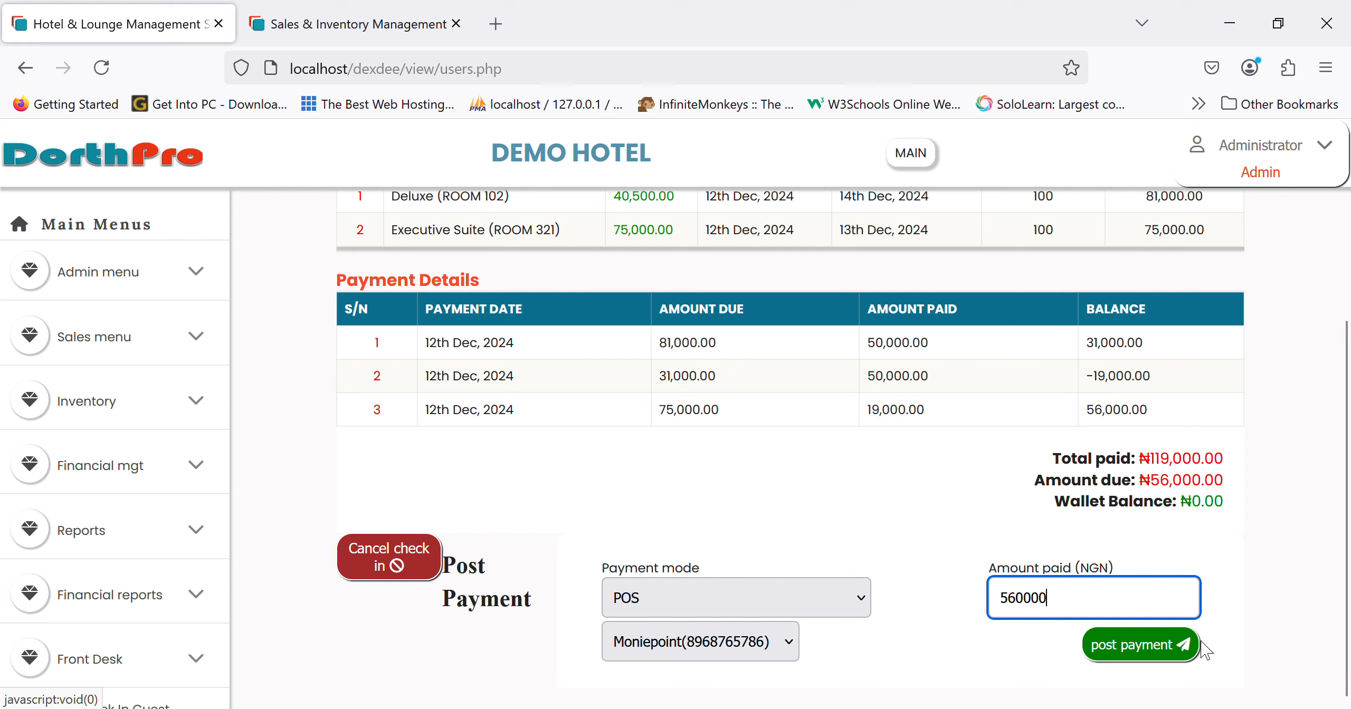
{"action": "left_click", "coordinate": [1168, 641]}
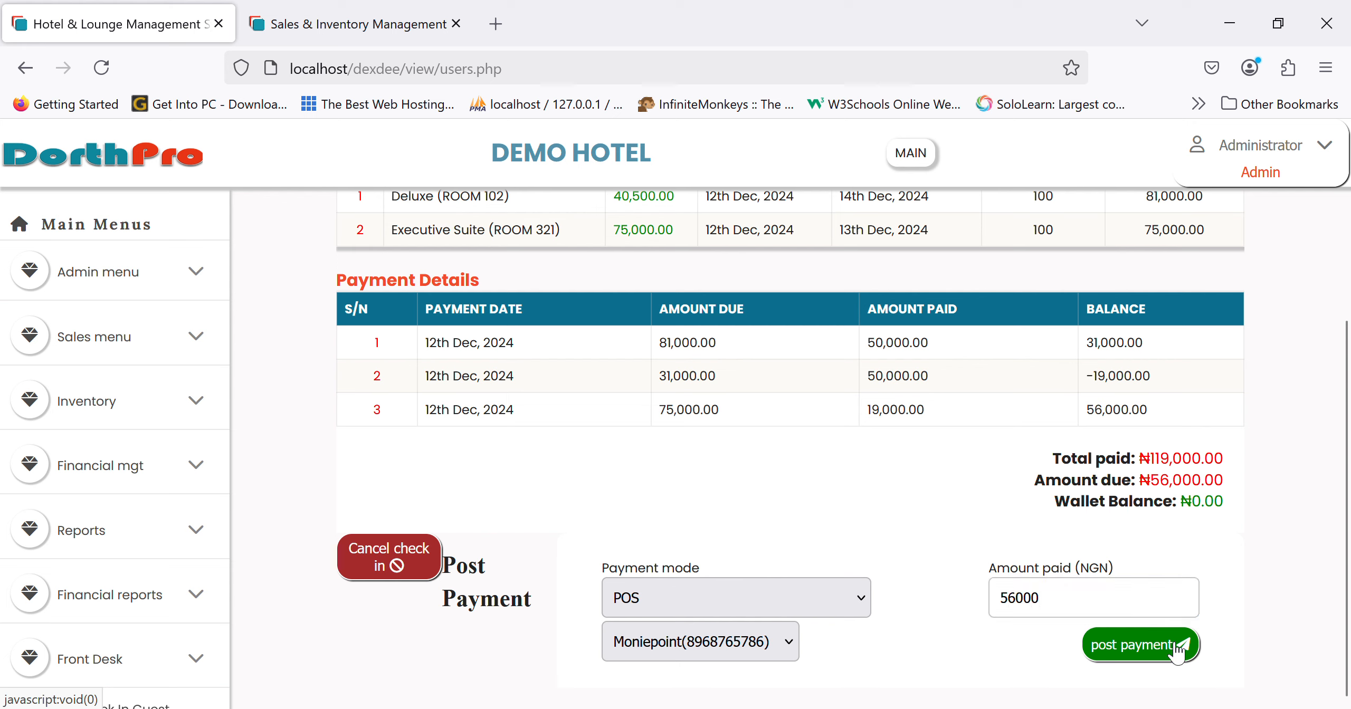
{"action": "key", "text": "Return"}
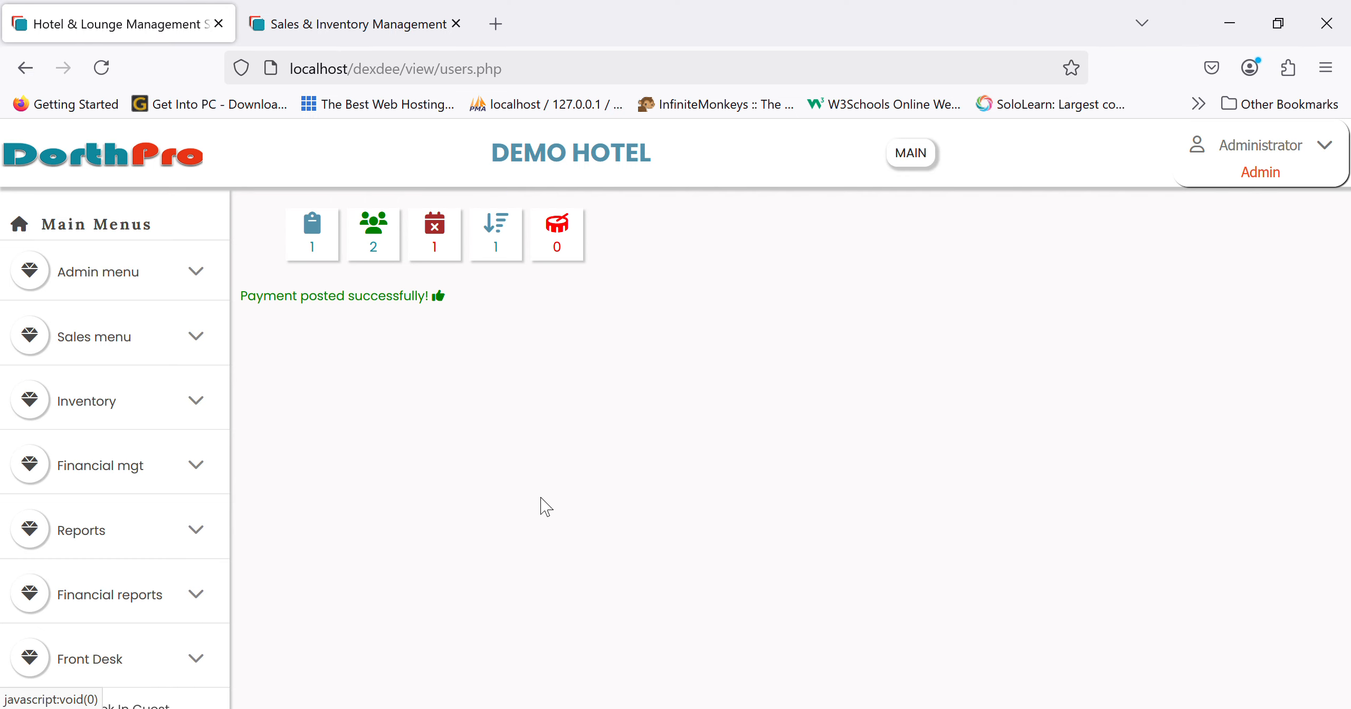
{"action": "scroll", "coordinate": [685, 554], "scroll_direction": "down", "scroll_amount": 3}
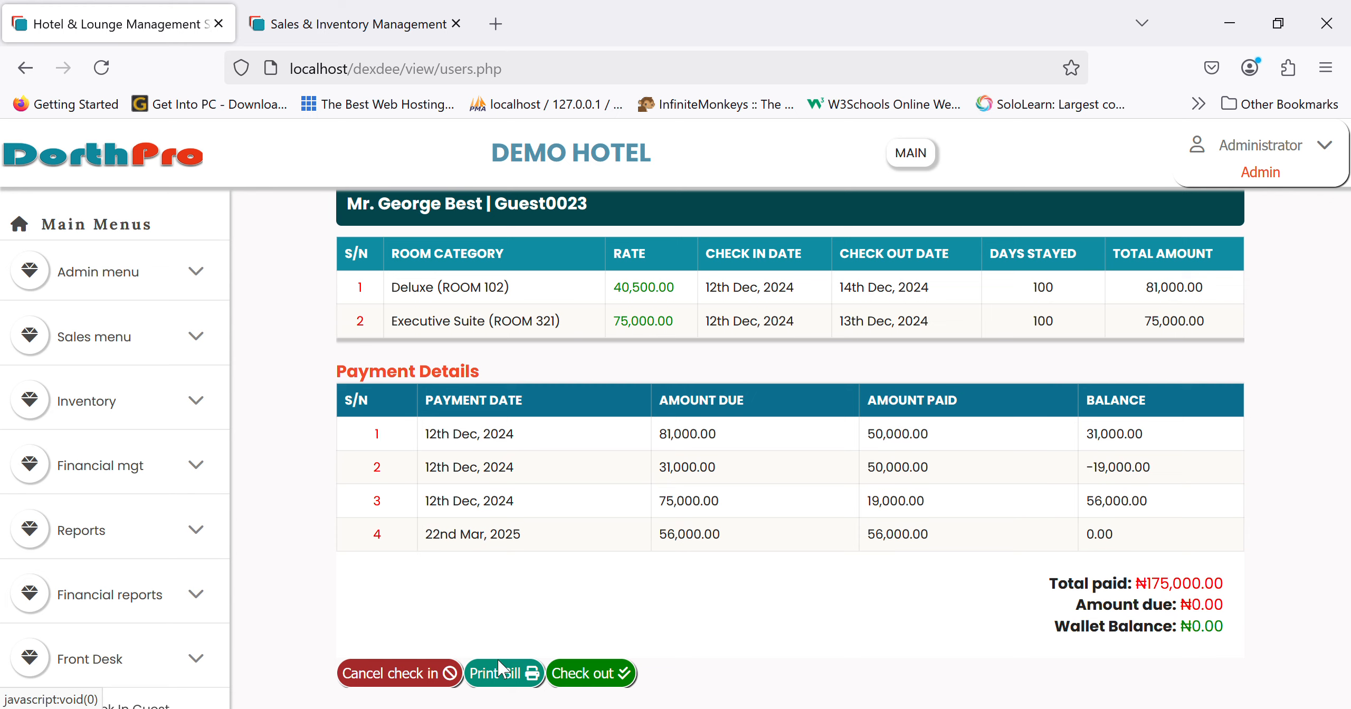
- Preview the ROOM 102 guest's printable bill and cancel printing
{"action": "left_click", "coordinate": [496, 677]}
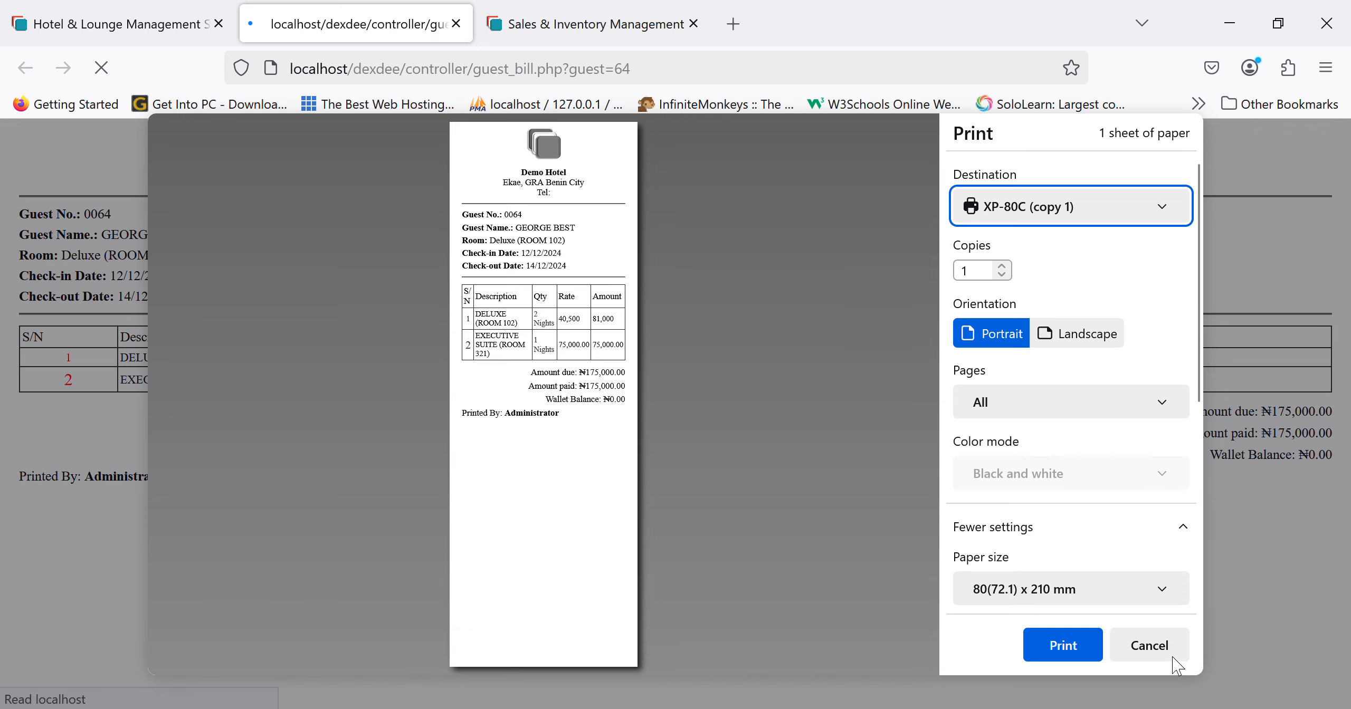
{"action": "left_click", "coordinate": [1156, 646]}
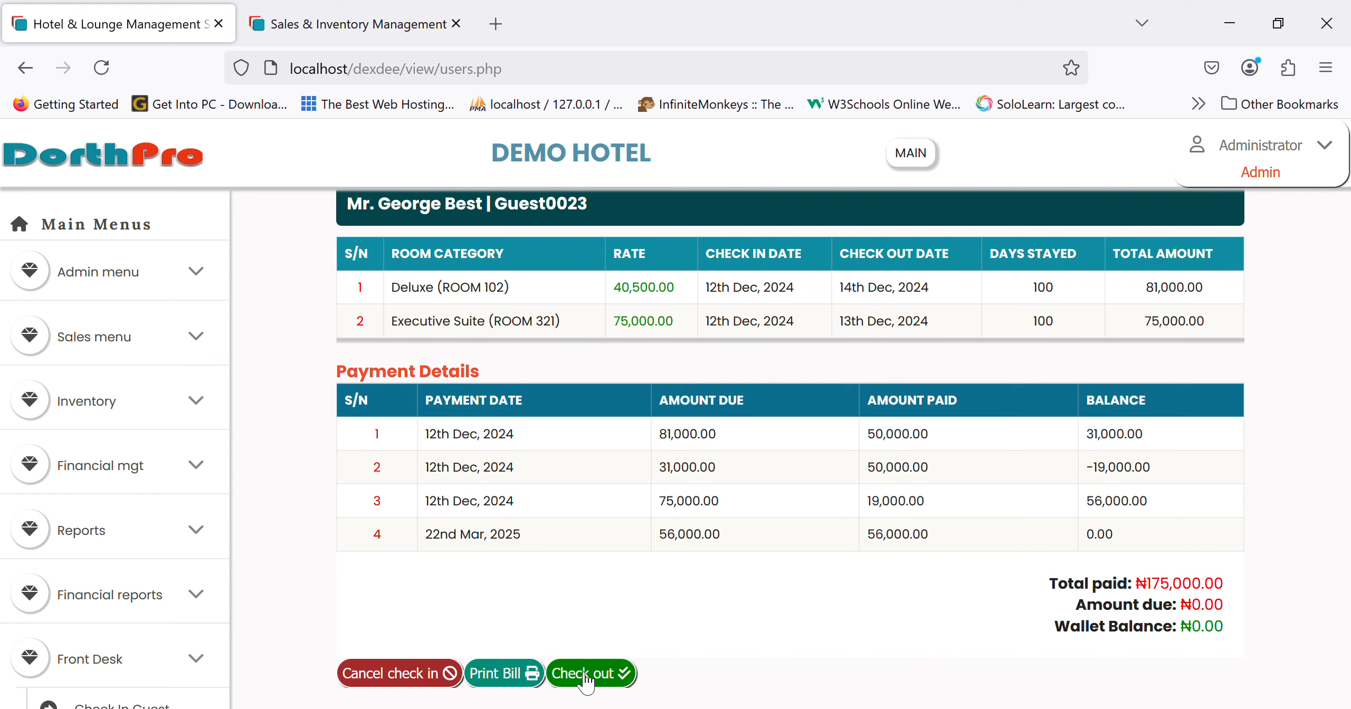
{"action": "scroll", "coordinate": [687, 630], "scroll_direction": "down", "scroll_amount": 1}
{"action": "scroll", "coordinate": [687, 631], "scroll_direction": "up", "scroll_amount": 1}
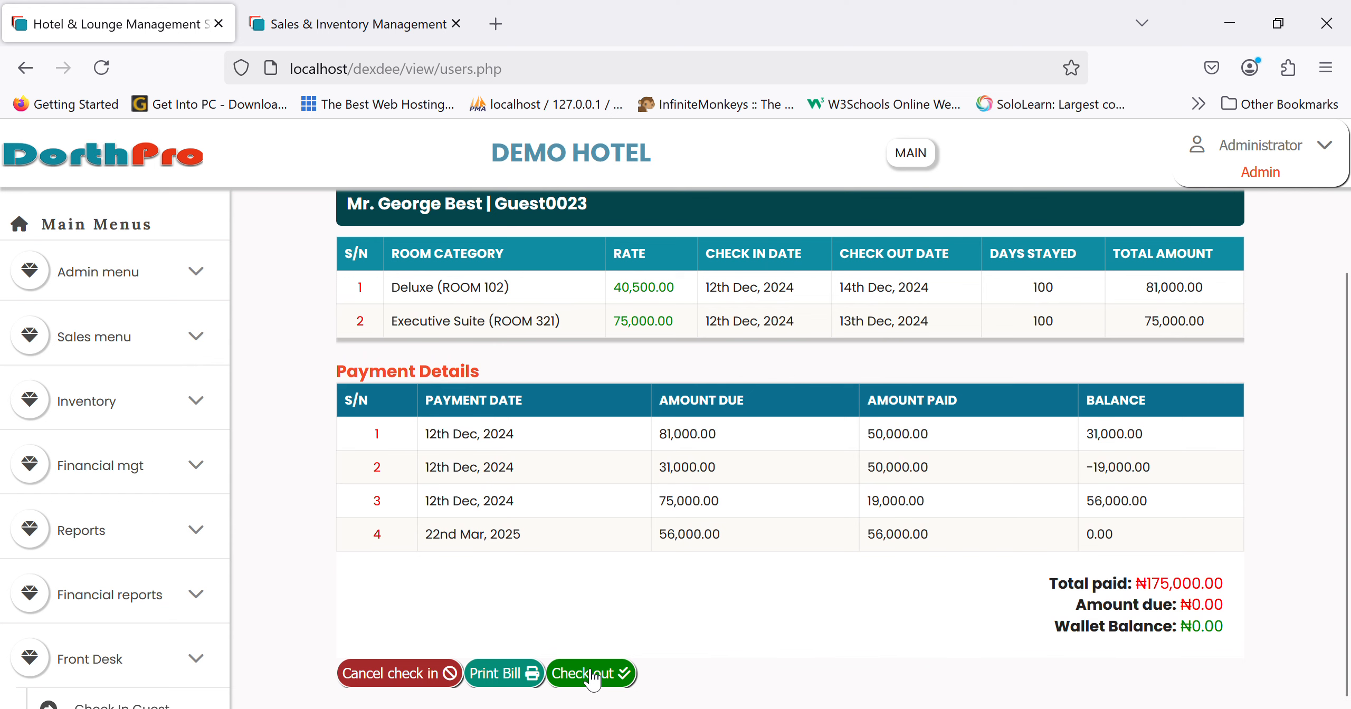
- Check out the fully paid ROOM 102 guest, confirming 'Guest Checked out successfully!'
{"action": "left_click", "coordinate": [590, 674]}
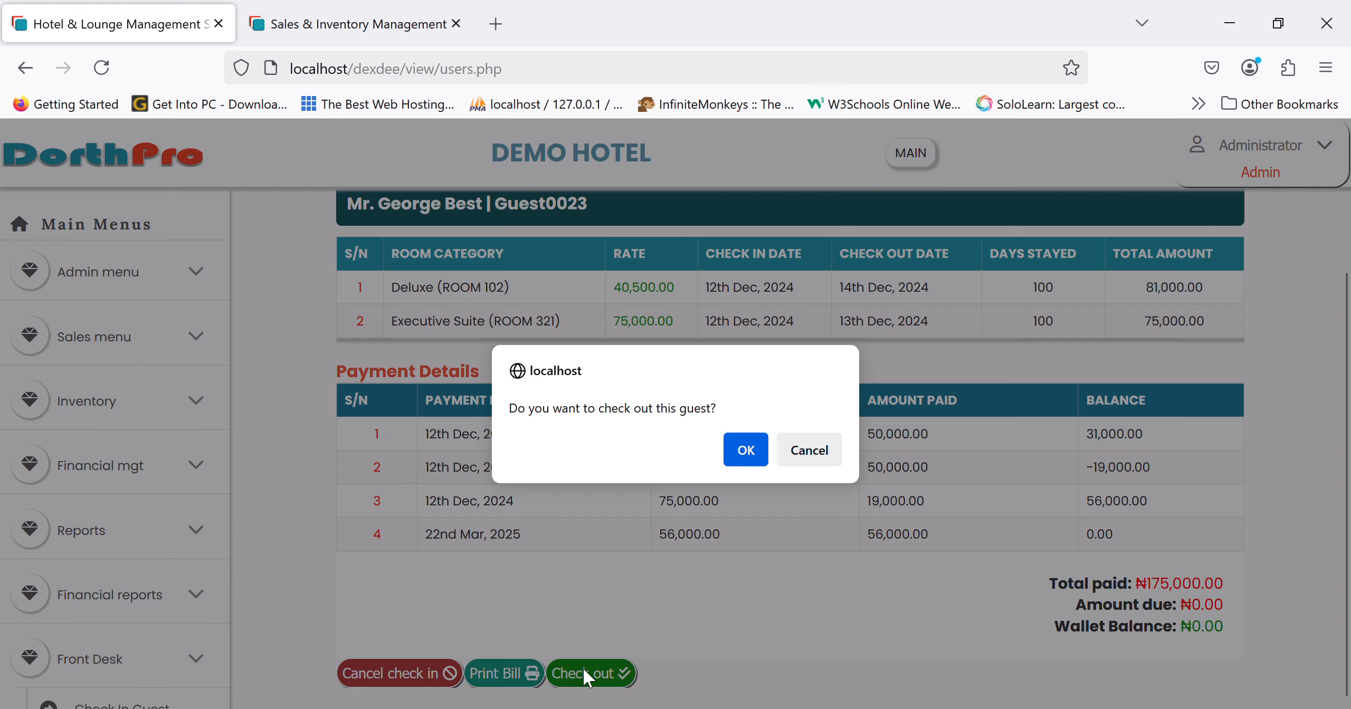
{"action": "left_click", "coordinate": [746, 451]}
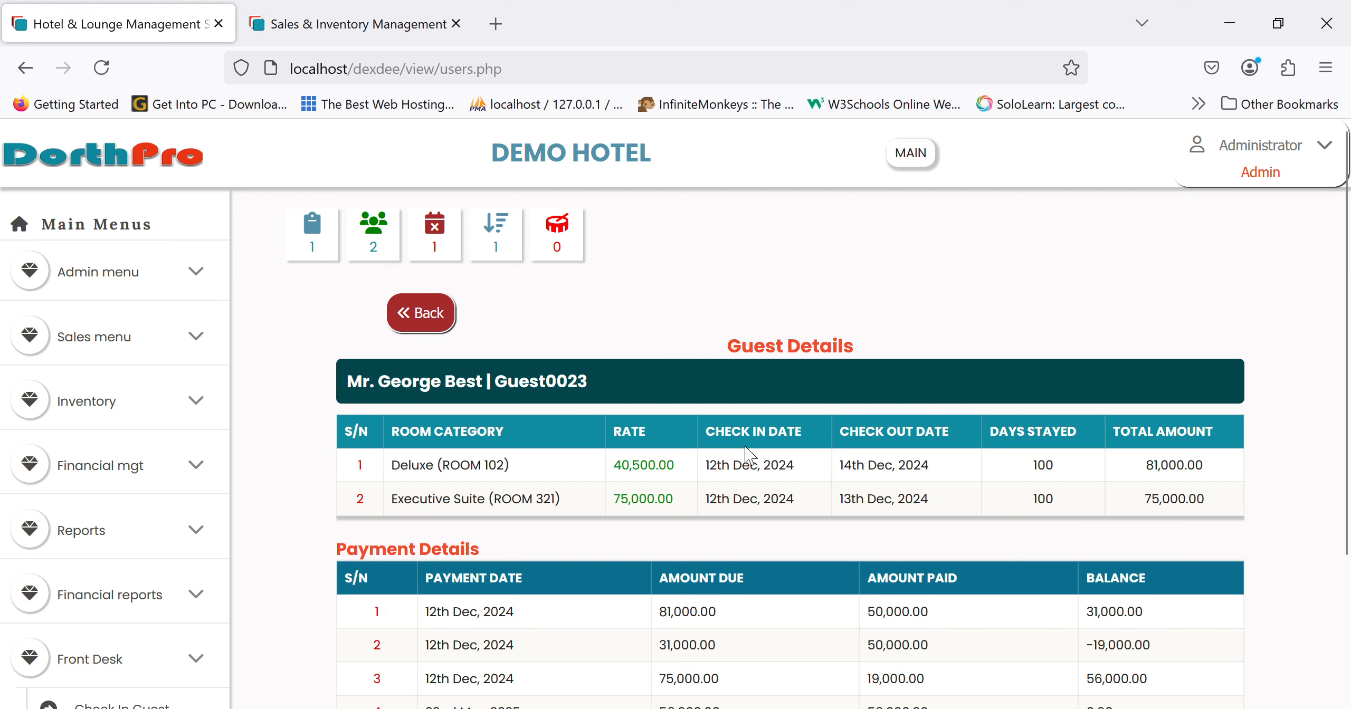
{"action": "scroll", "coordinate": [116, 449], "scroll_direction": "down", "scroll_amount": 8}
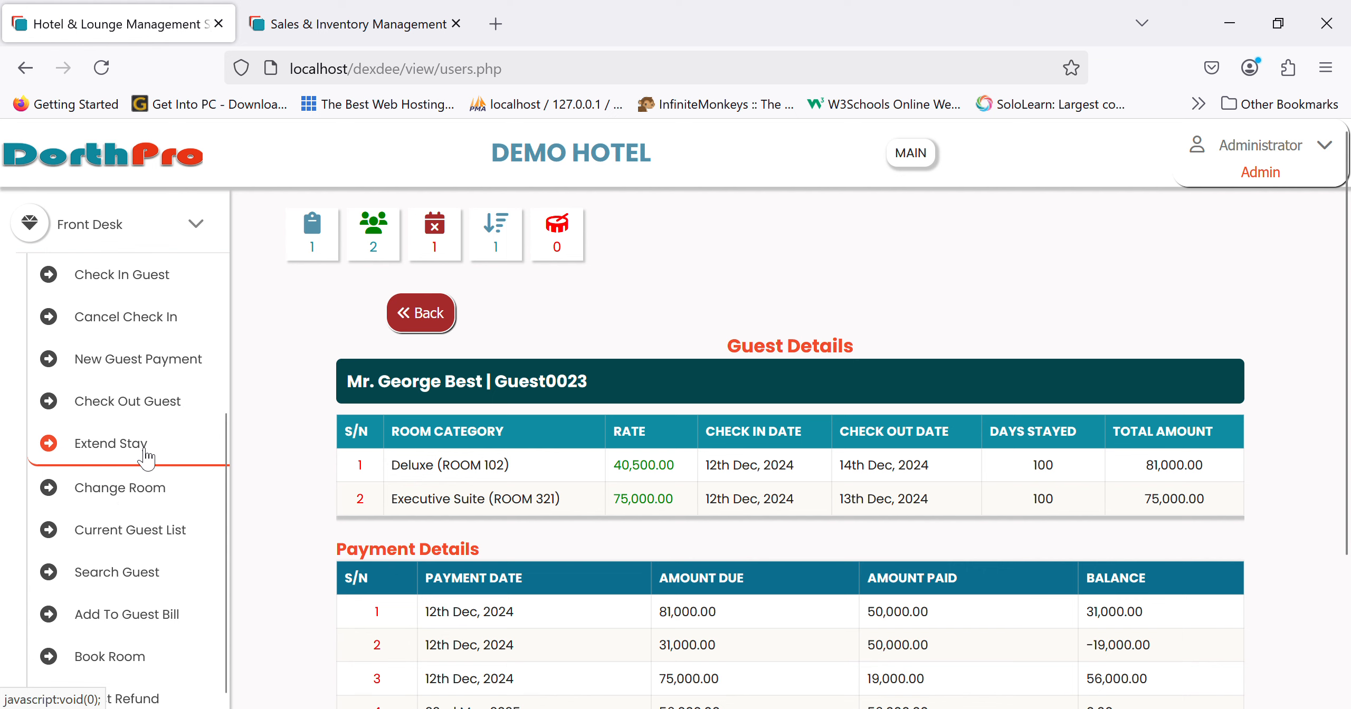
- Visit the Extend Stay page and open the localhost database site in a new browser tab
{"action": "left_click", "coordinate": [111, 444]}
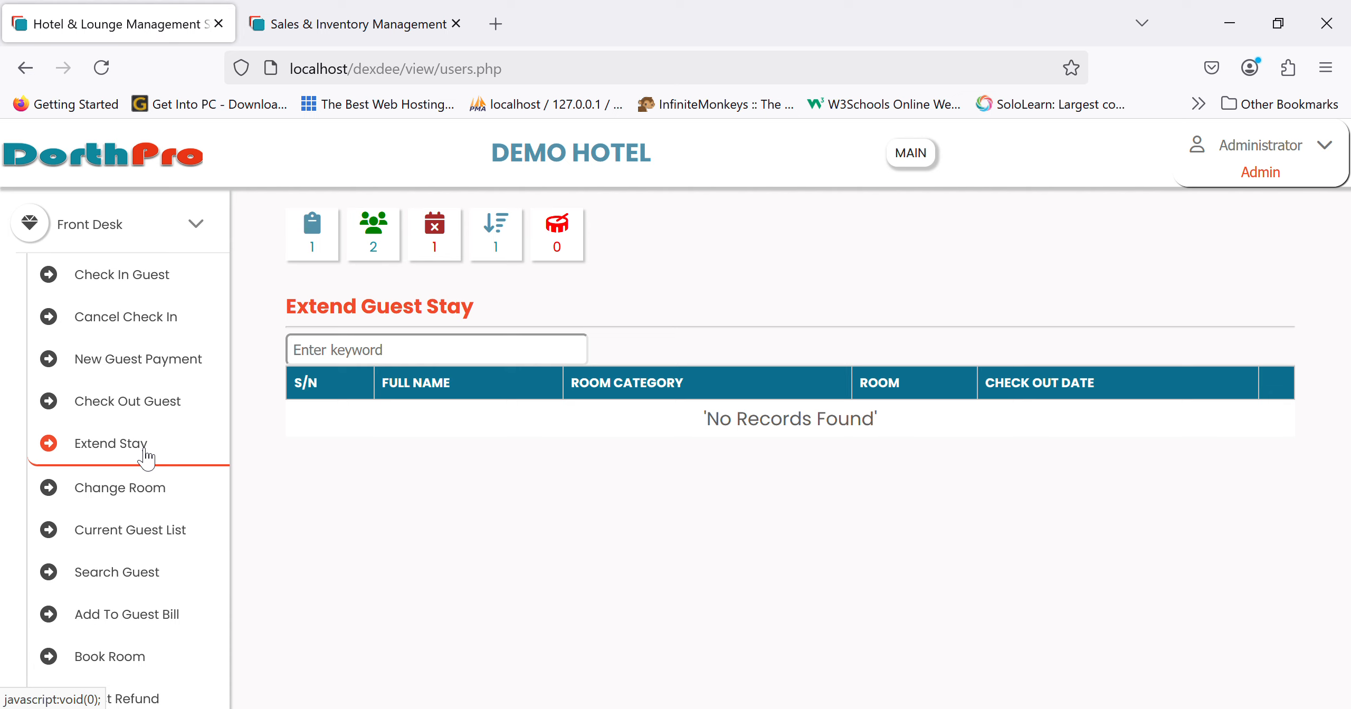
{"action": "scroll", "coordinate": [145, 457], "scroll_direction": "up", "scroll_amount": 6}
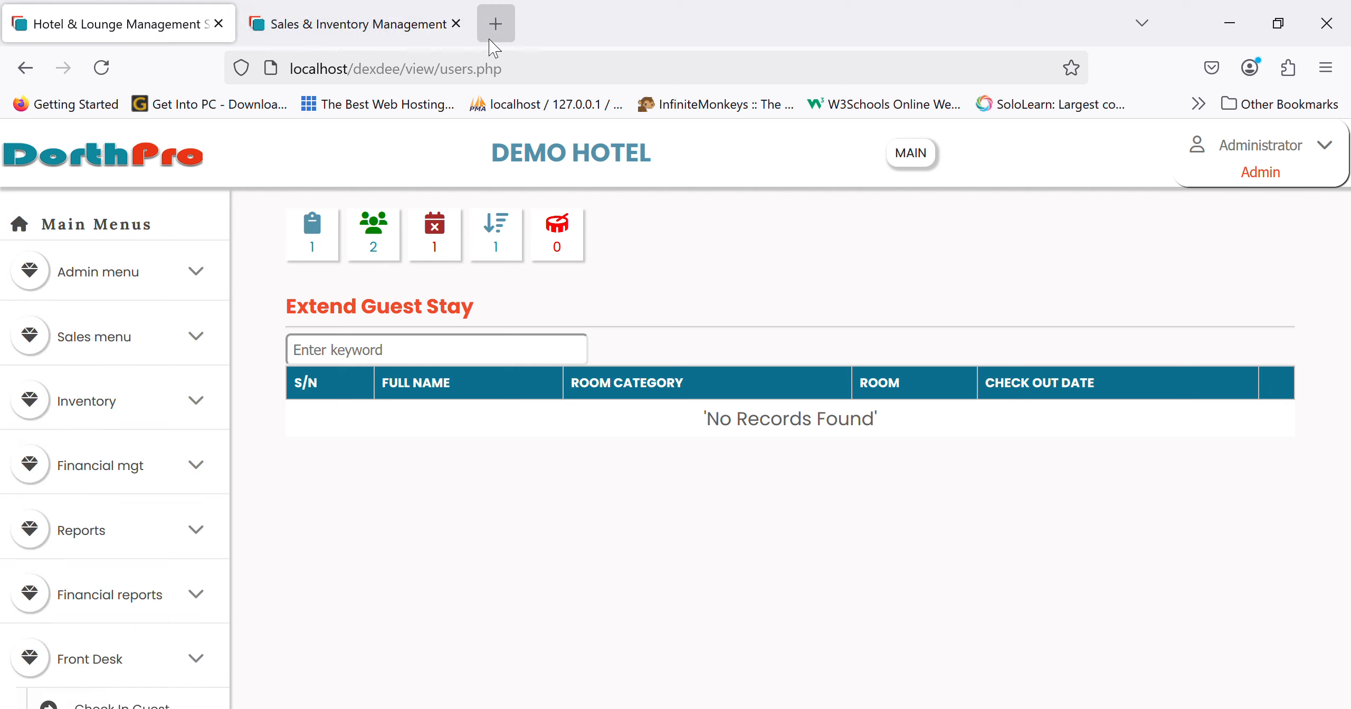
{"action": "left_click", "coordinate": [495, 23]}
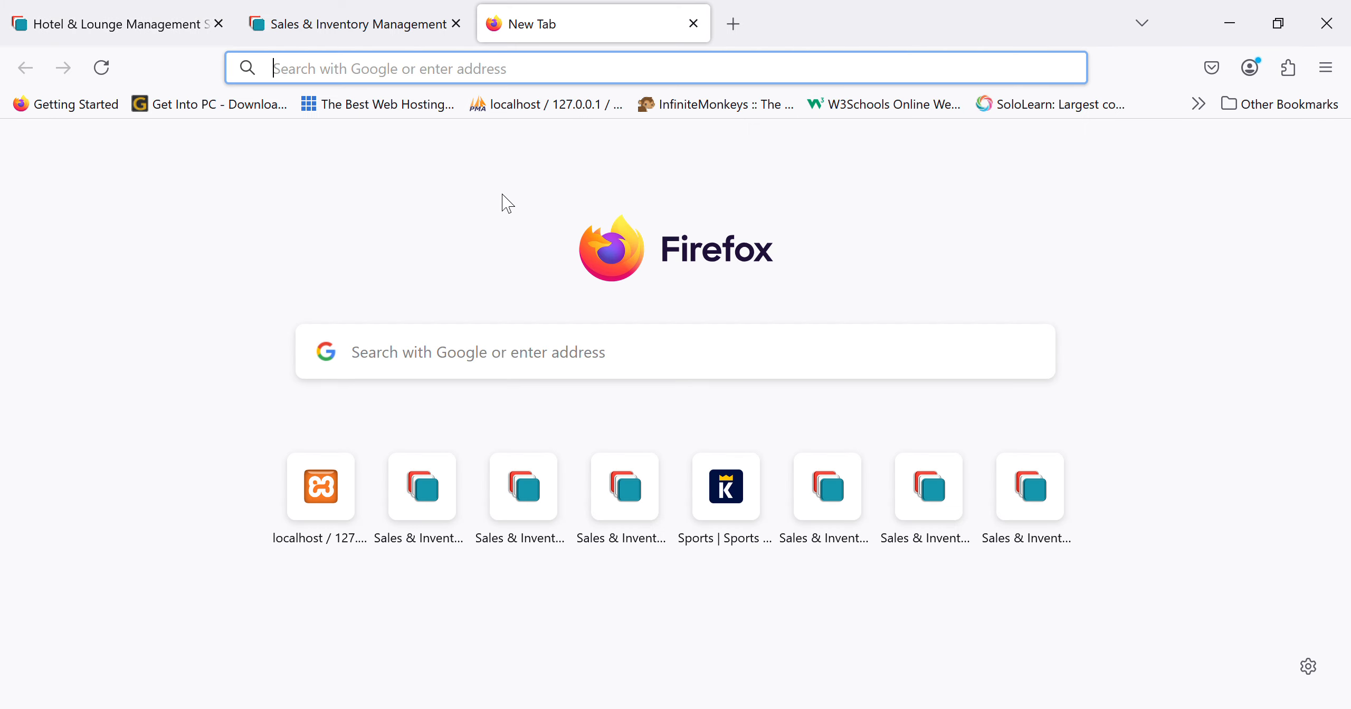
{"action": "left_click", "coordinate": [321, 485]}
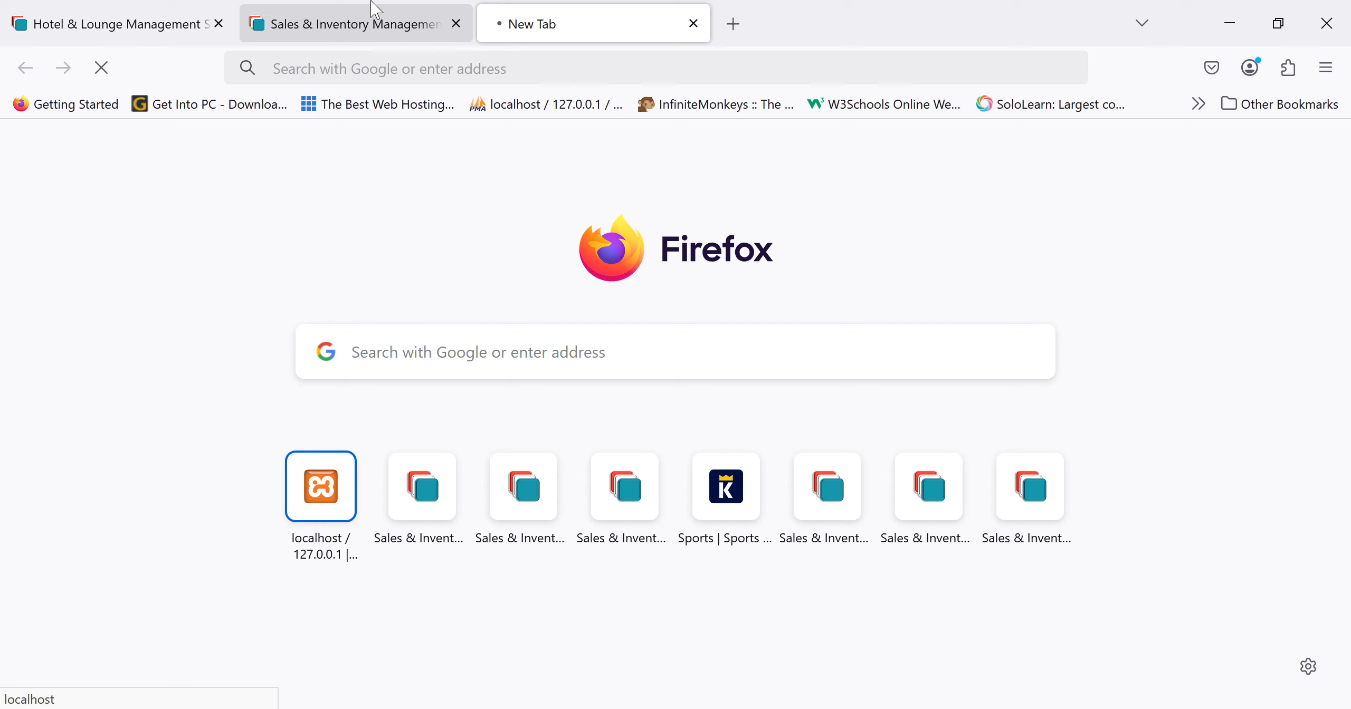
{"action": "left_click", "coordinate": [378, 16]}
{"action": "left_click", "coordinate": [151, 11]}
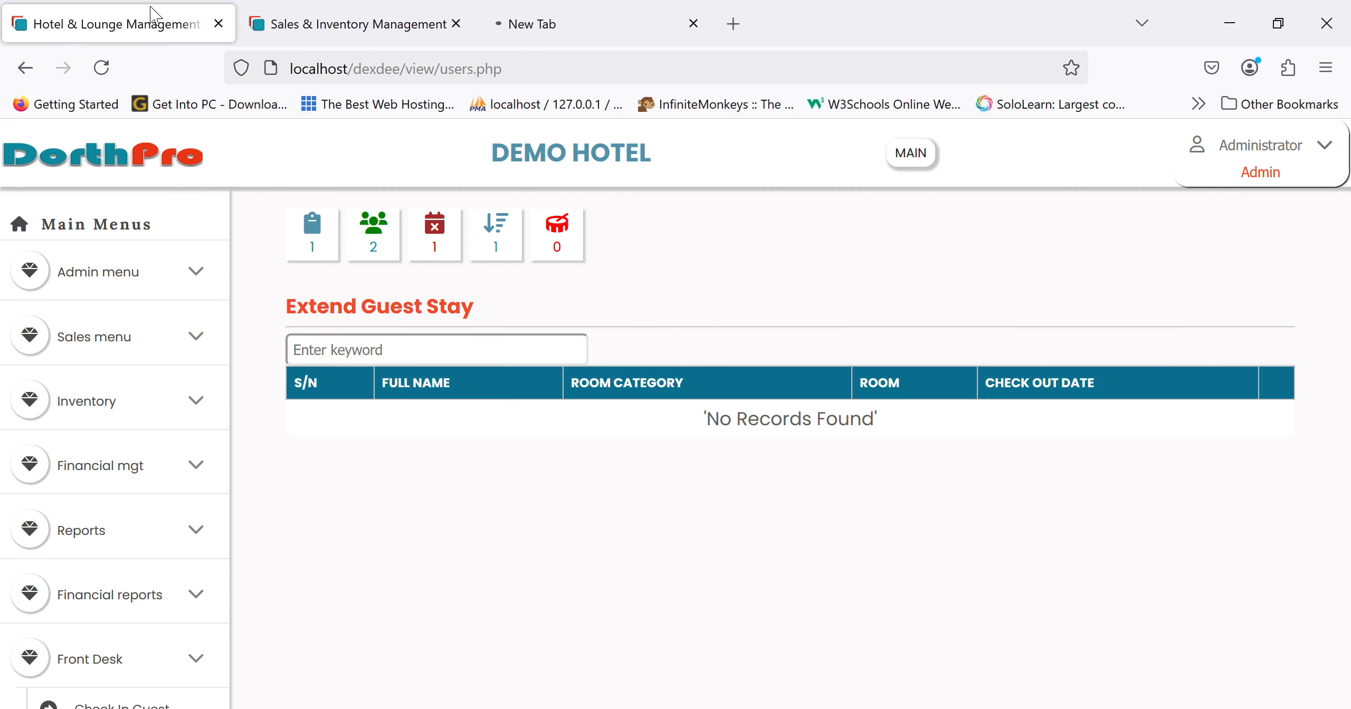
{"action": "scroll", "coordinate": [157, 506], "scroll_direction": "down", "scroll_amount": 5}
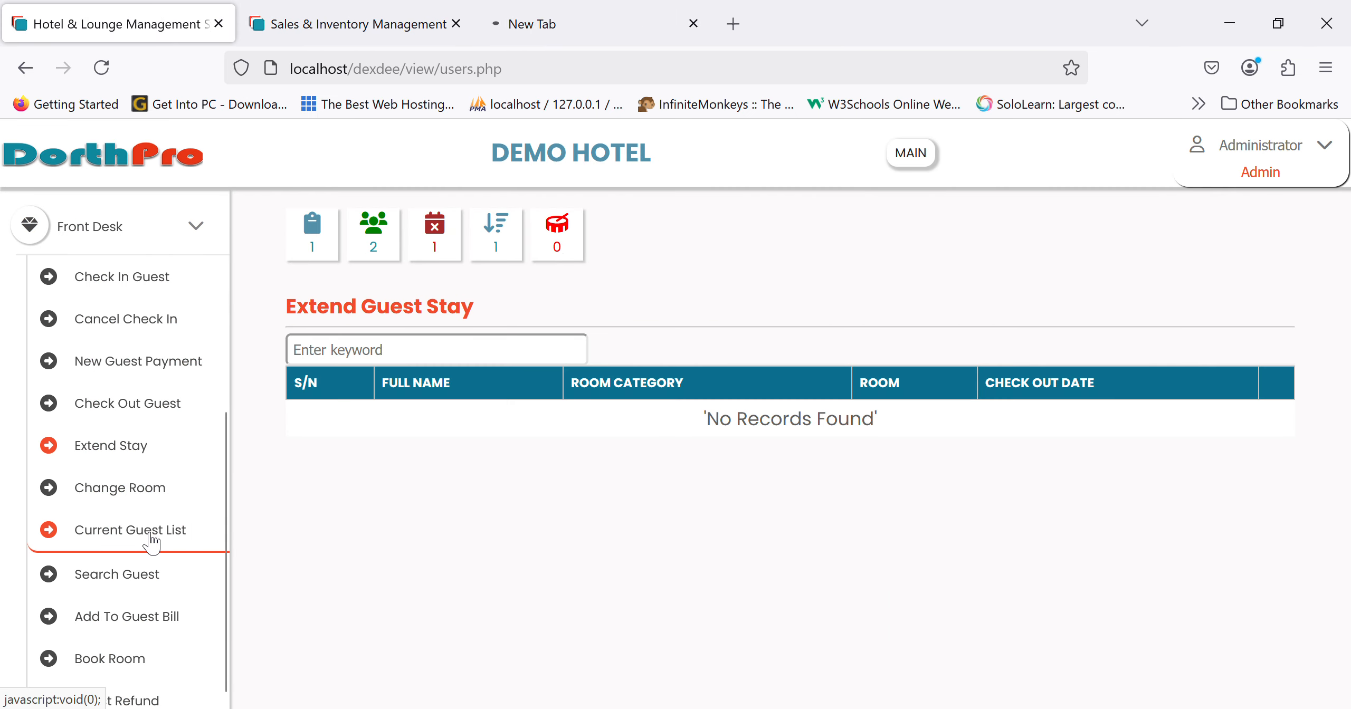
- Show the Current Guest List, with ROOM 405 the only checked-in guest, and preview its room change form
{"action": "left_click", "coordinate": [150, 490]}
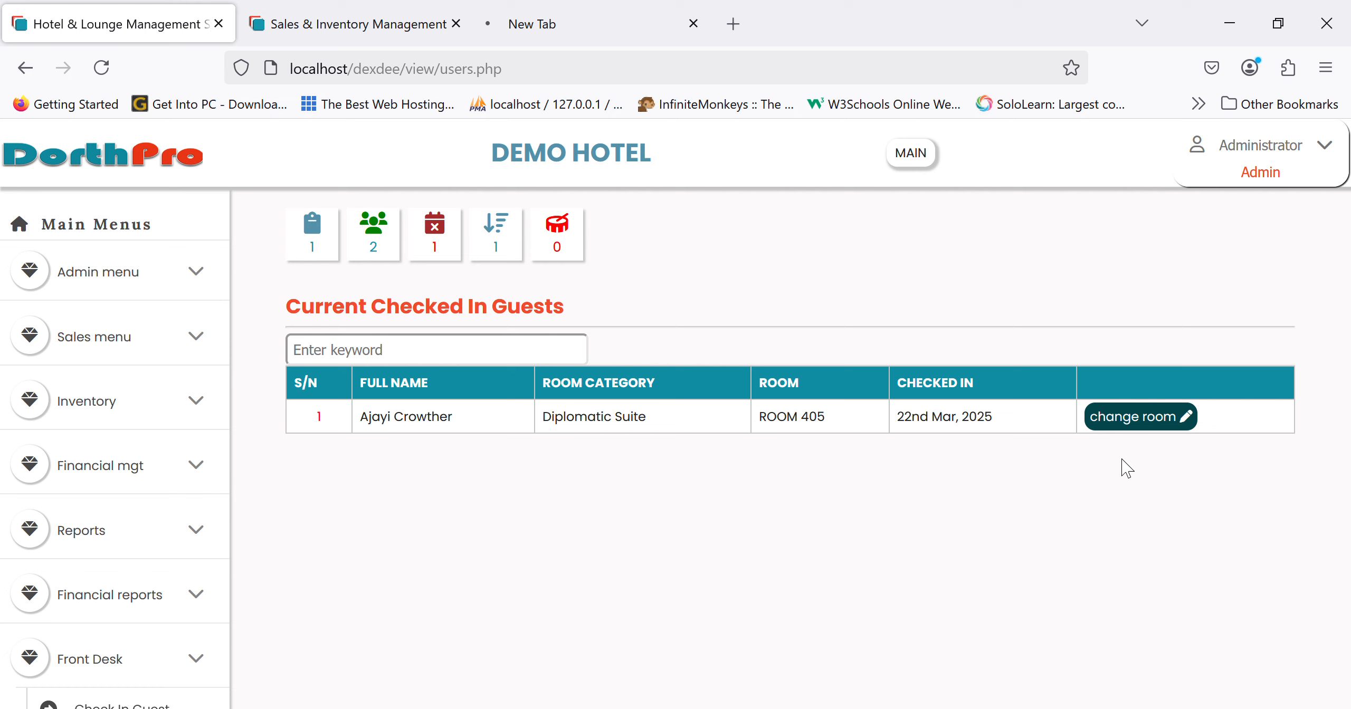
{"action": "left_click", "coordinate": [1162, 426]}
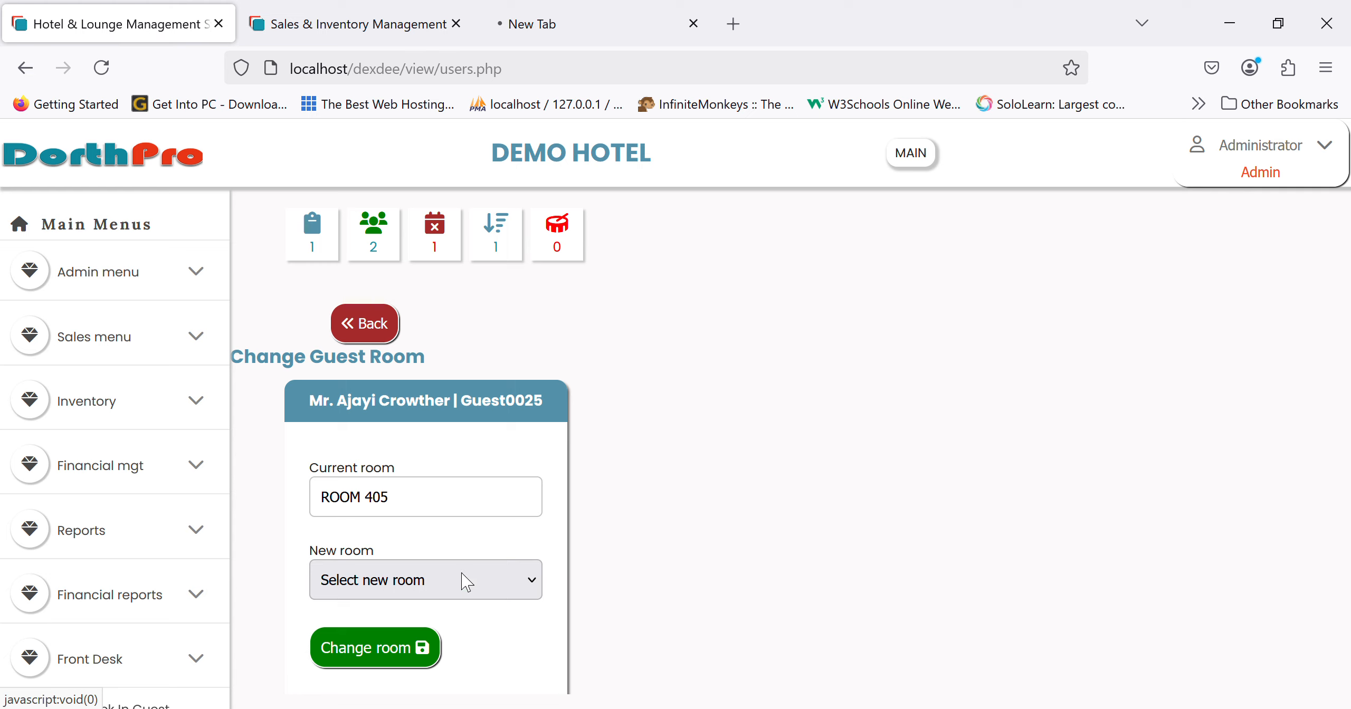
{"action": "left_click", "coordinate": [372, 338]}
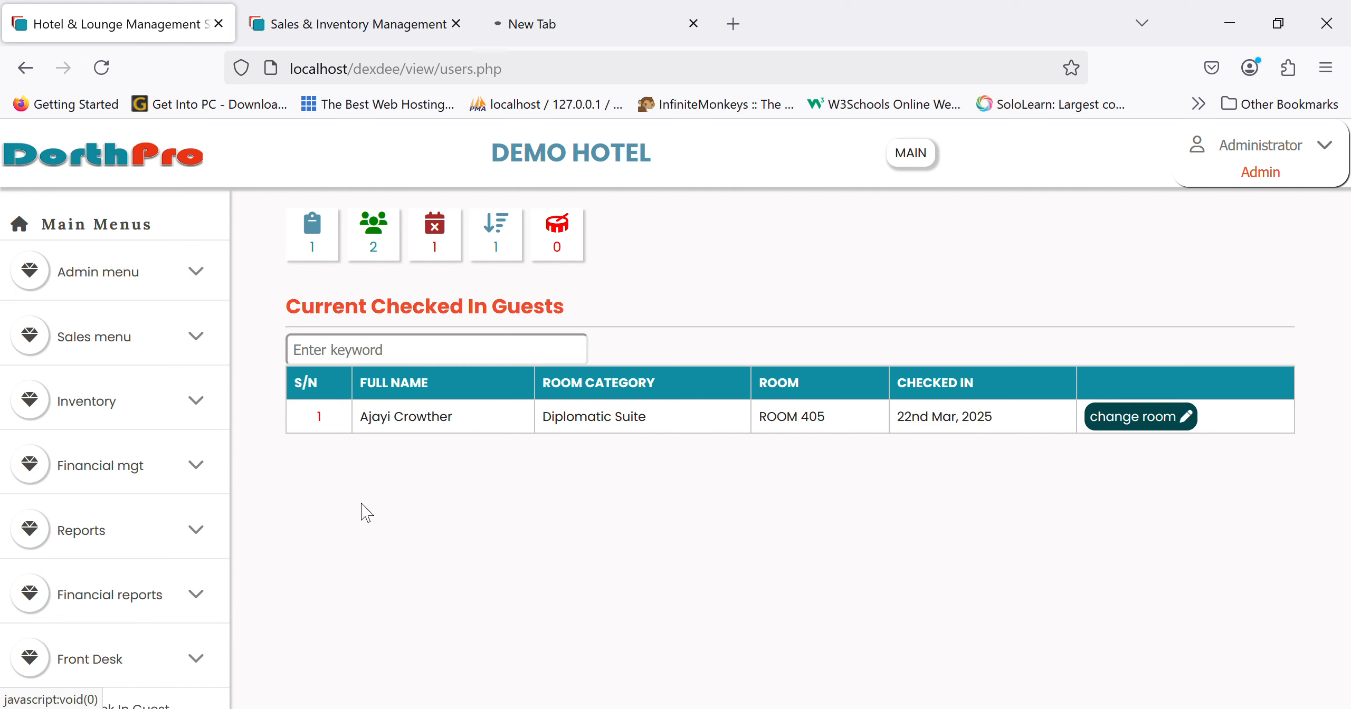
{"action": "scroll", "coordinate": [90, 561], "scroll_direction": "down", "scroll_amount": 5}
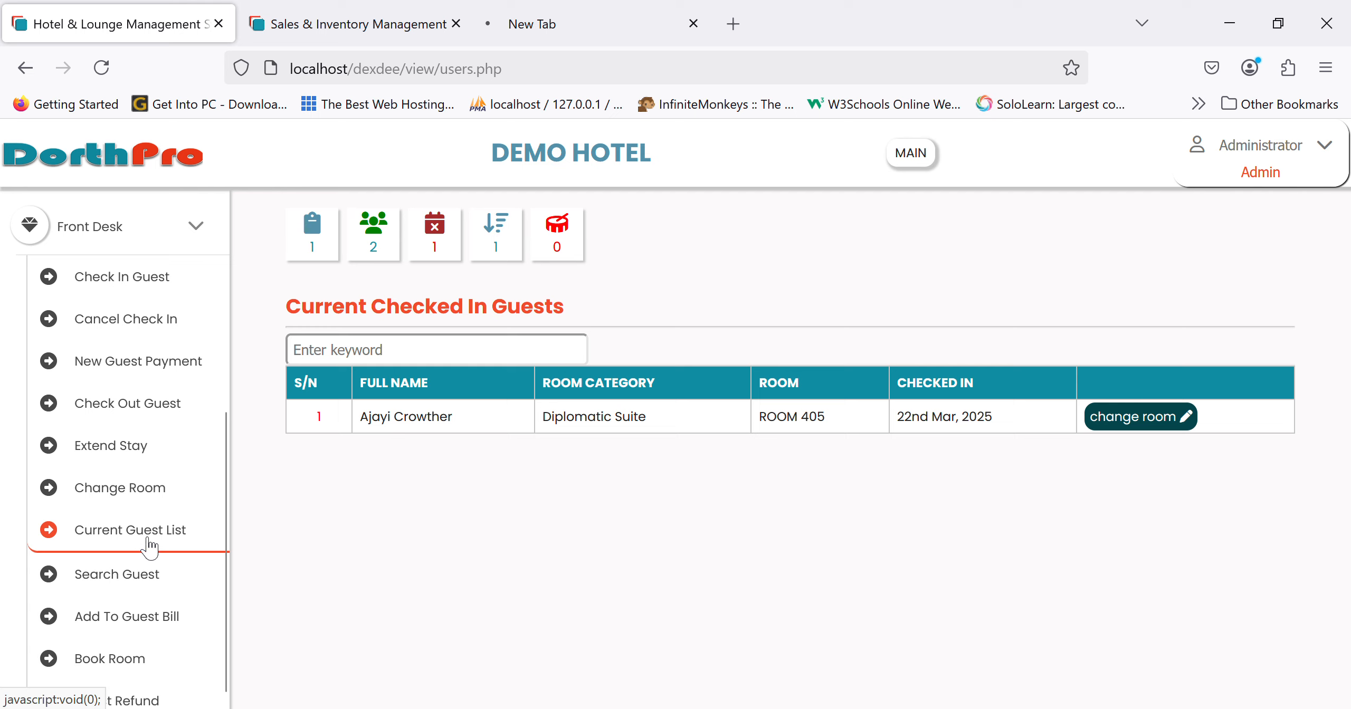
{"action": "scroll", "coordinate": [141, 590], "scroll_direction": "down", "scroll_amount": 2}
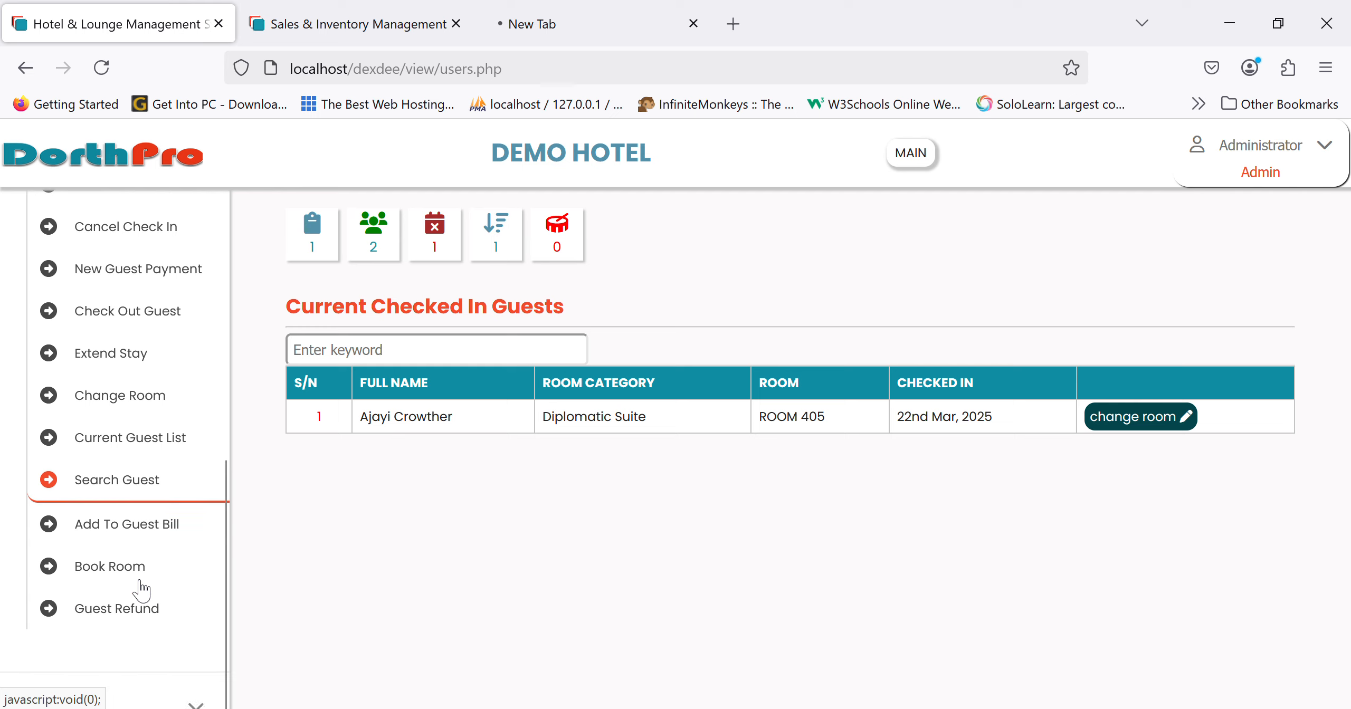
{"action": "left_click", "coordinate": [142, 485]}
- Search Guest Reports by guest name and open the match's report: checked out 22nd Mar, 2025, ₦0.00 due
{"action": "left_click", "coordinate": [462, 398]}
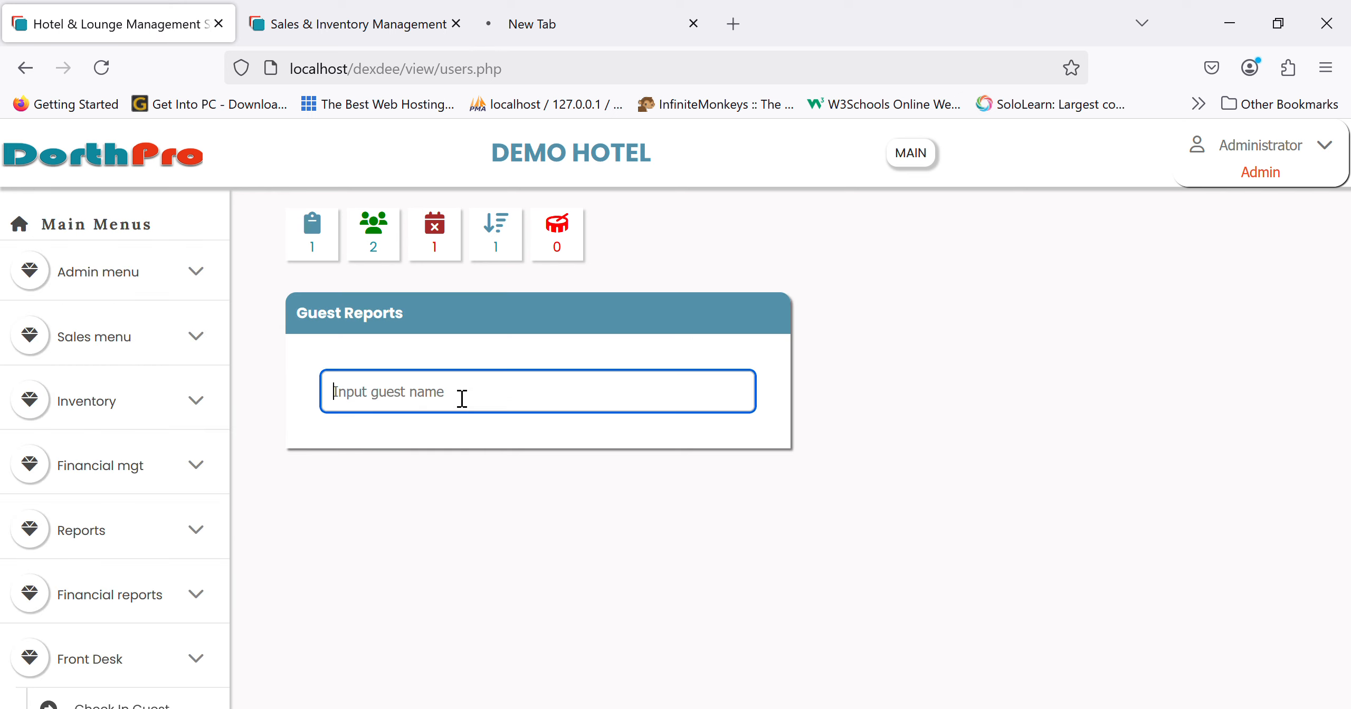
{"action": "type", "text": "kell"}
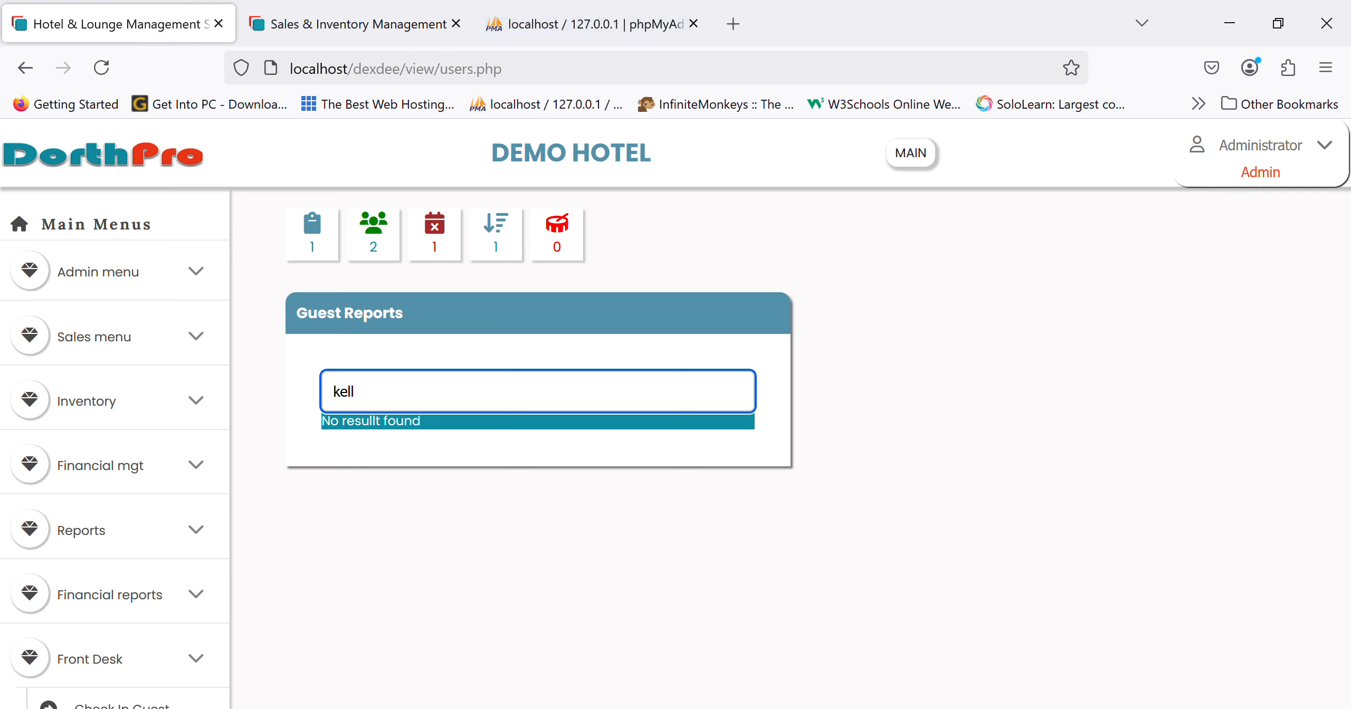
{"action": "key", "text": "BackSpace"}
{"action": "key", "text": "BackSpace"}
{"action": "key", "text": "BackSpace"}
{"action": "key", "text": "BackSpace"}
{"action": "type", "text": "james"}
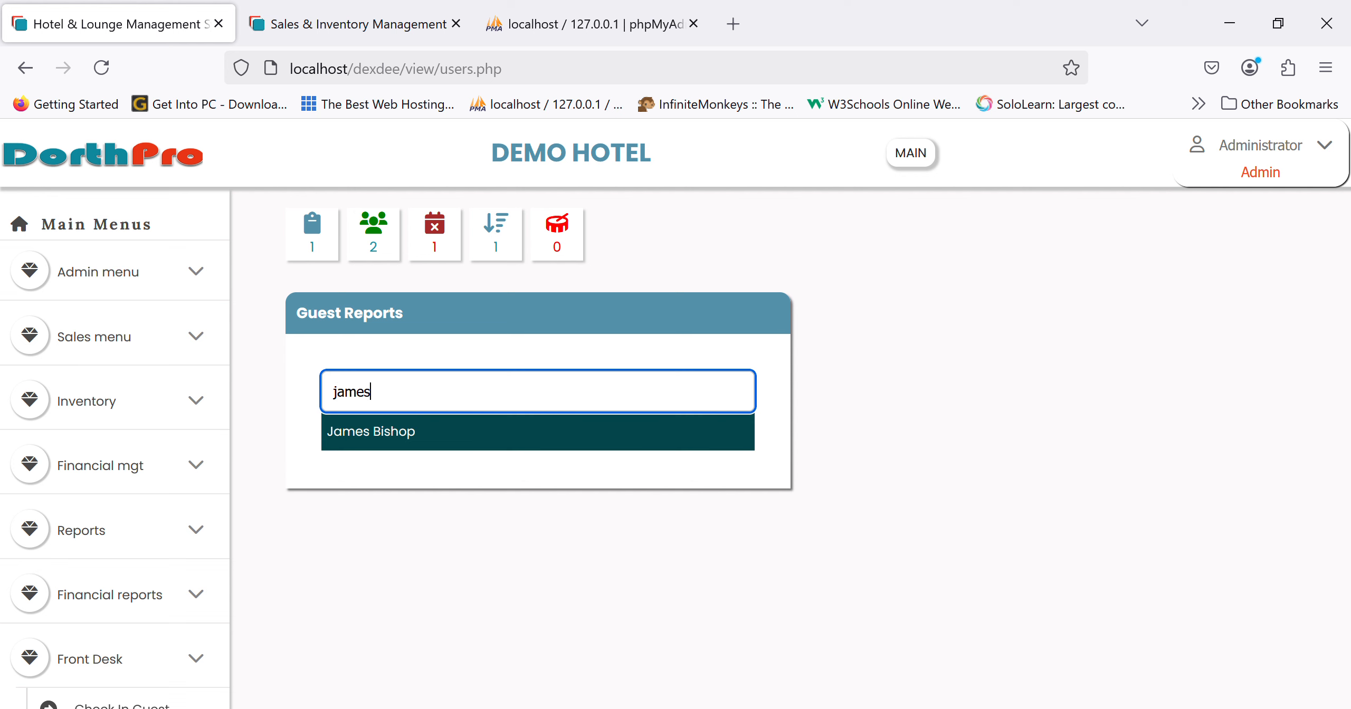
{"action": "left_click", "coordinate": [419, 432]}
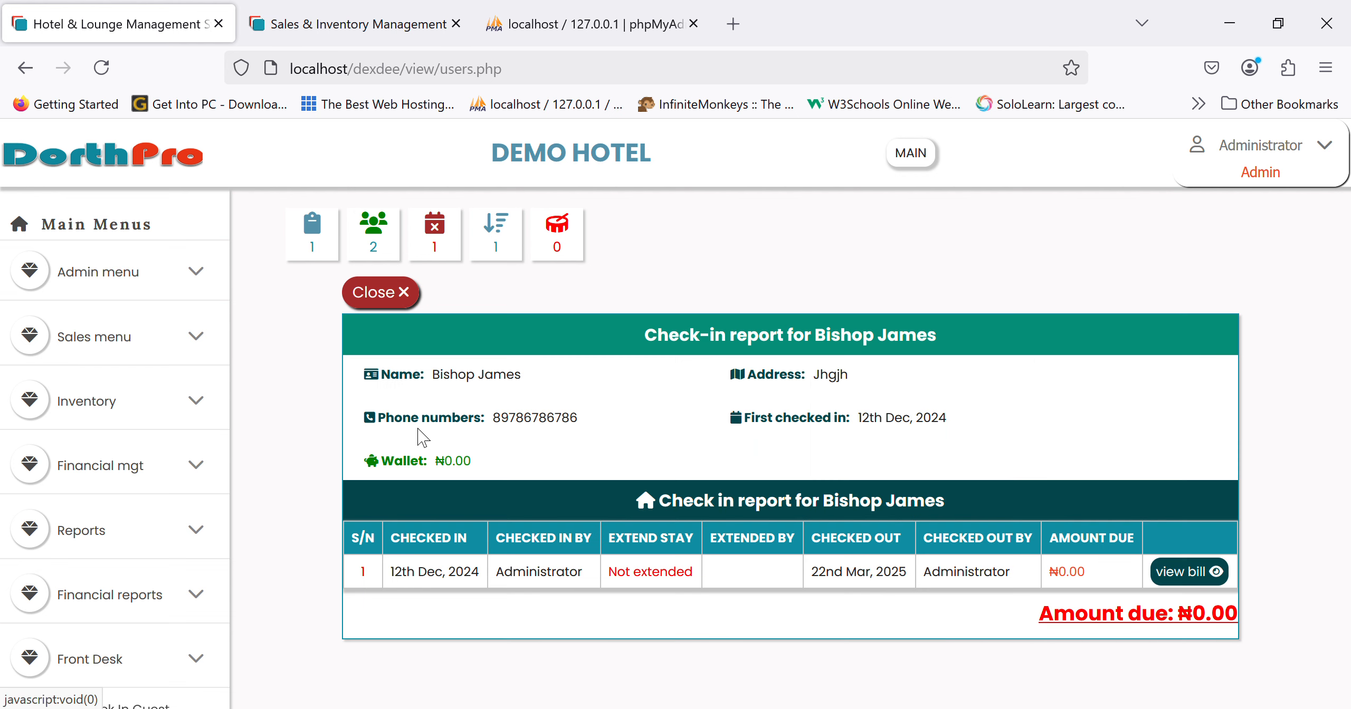
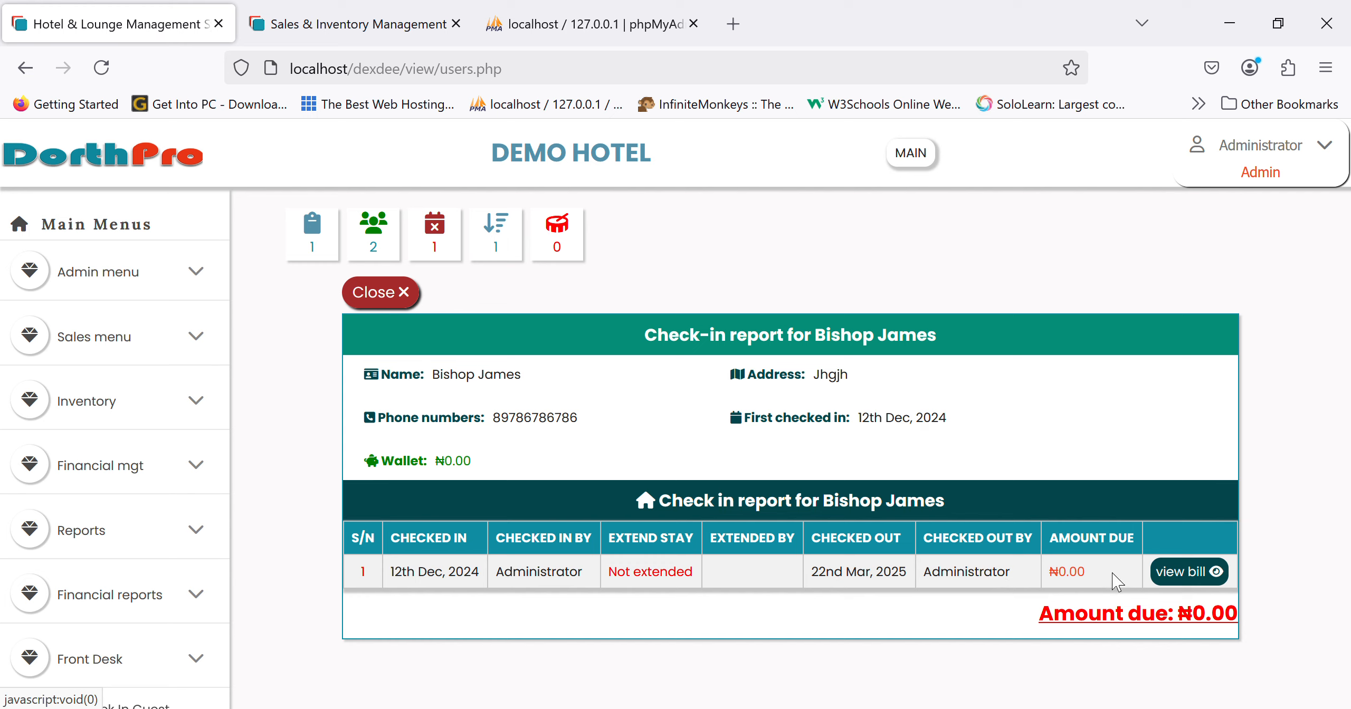
- Review the checked-out guest's bill (Executive Suite ROOM 321, 75,000.00, ₦0.00 due), then go back
{"action": "left_click", "coordinate": [1204, 574]}
{"action": "scroll", "coordinate": [965, 612], "scroll_direction": "down", "scroll_amount": 1}
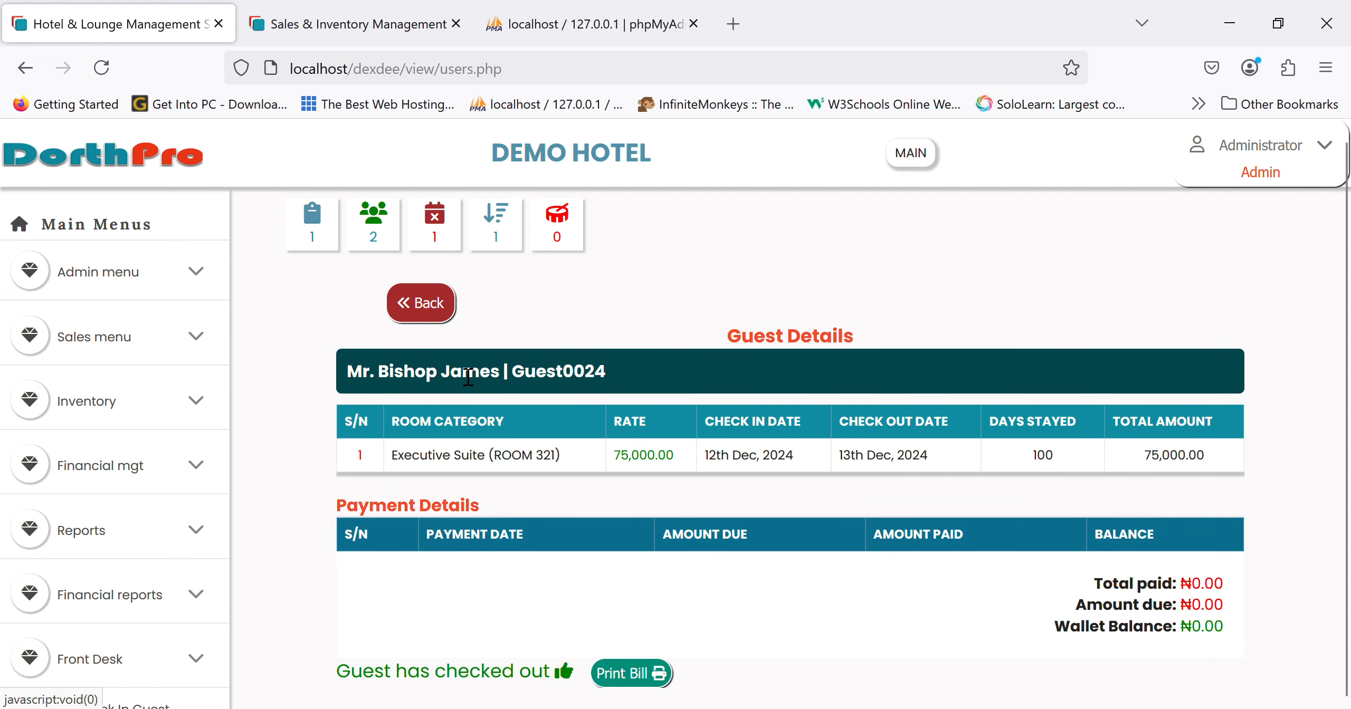
{"action": "left_click", "coordinate": [427, 315]}
- List the current guests and start a new charge on the ROOM 405 Diplomatic Suite guest's bill
{"action": "scroll", "coordinate": [79, 607], "scroll_direction": "down", "scroll_amount": 10}
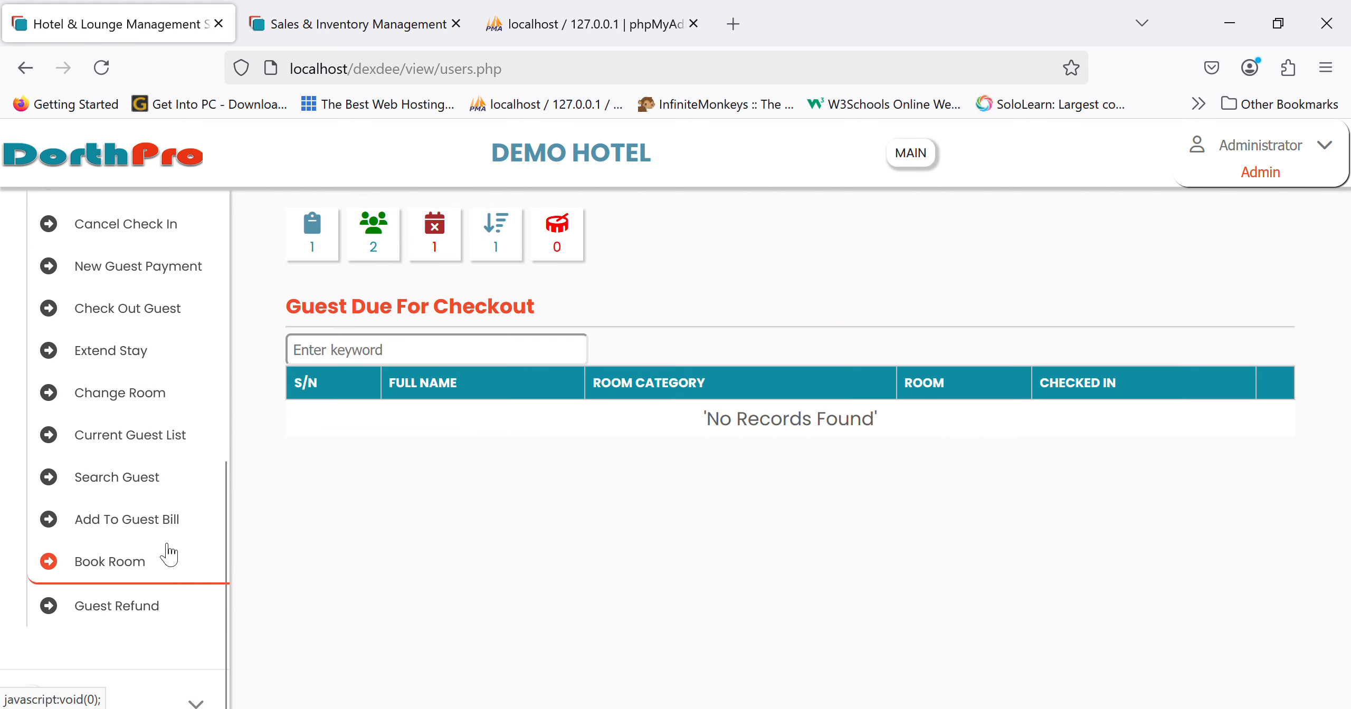
{"action": "left_click", "coordinate": [145, 524]}
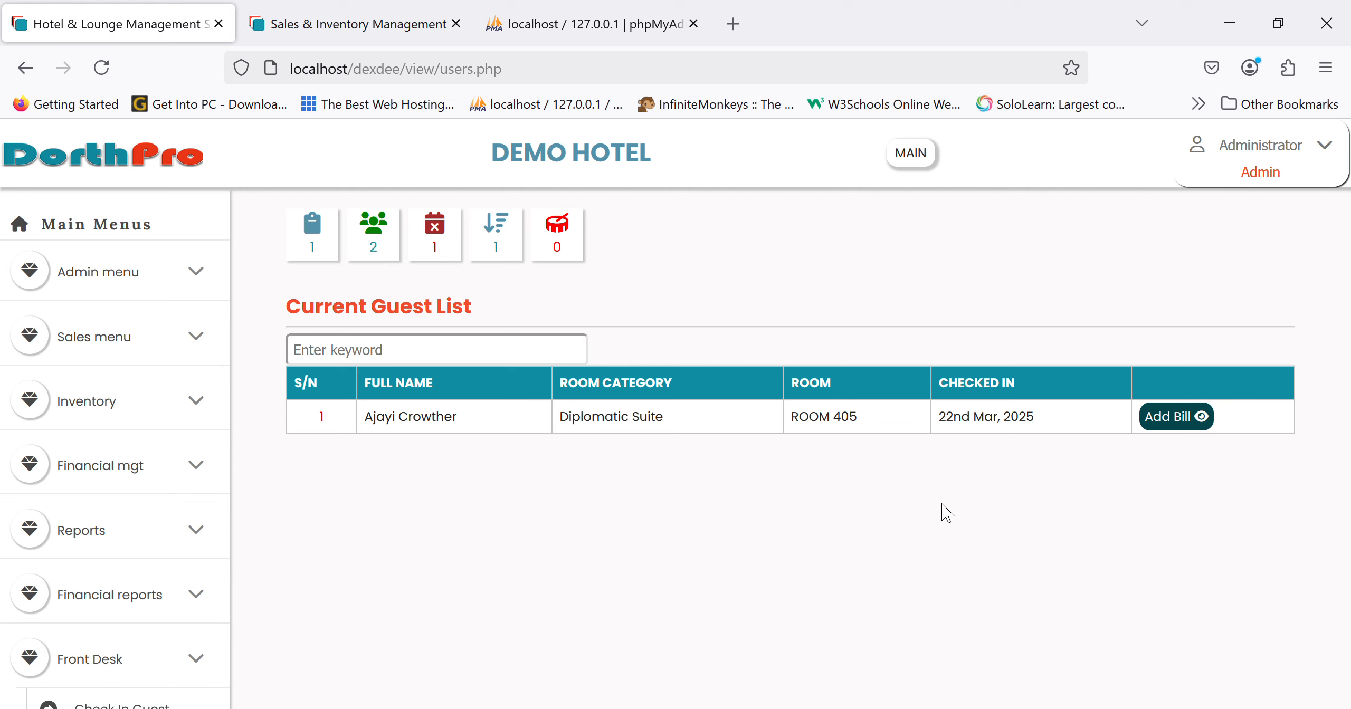
{"action": "left_click", "coordinate": [1187, 425]}
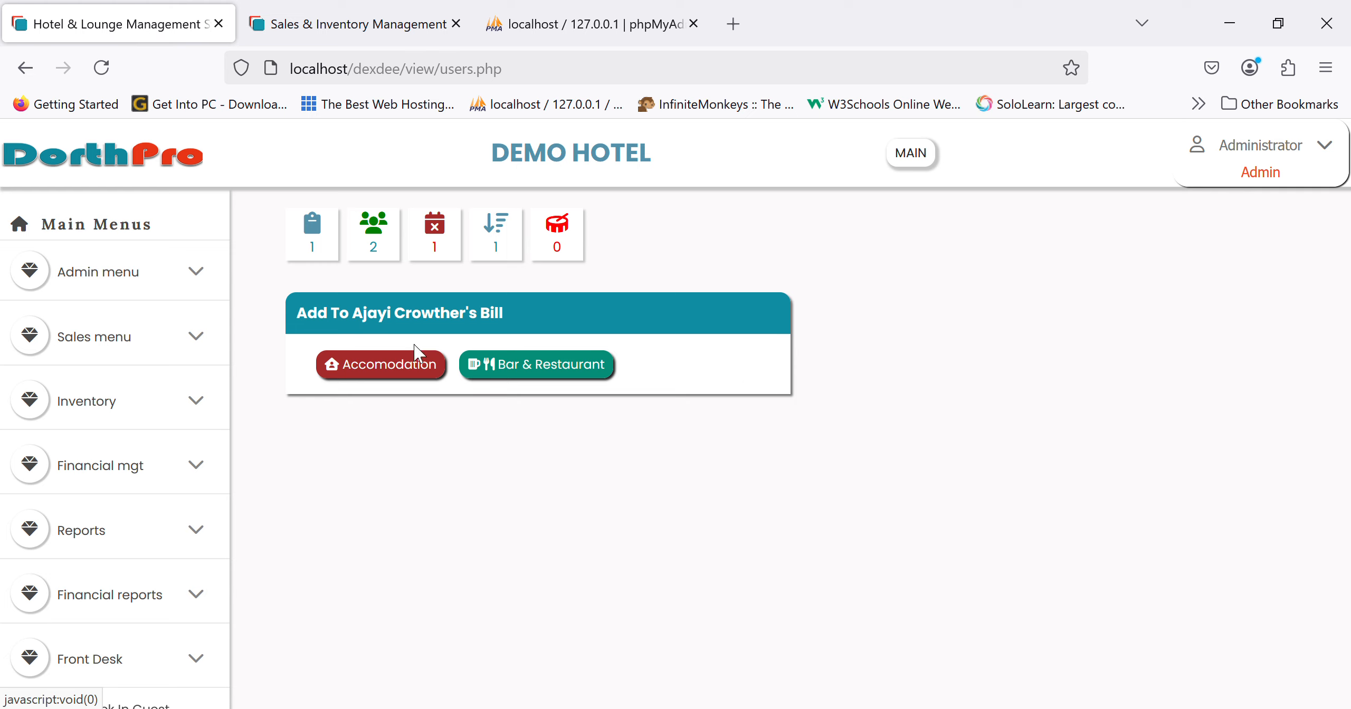
- Build a bar & restaurant order of 2 CANNED HEINEKEN, found by searching 'hein'
{"action": "left_click", "coordinate": [559, 380]}
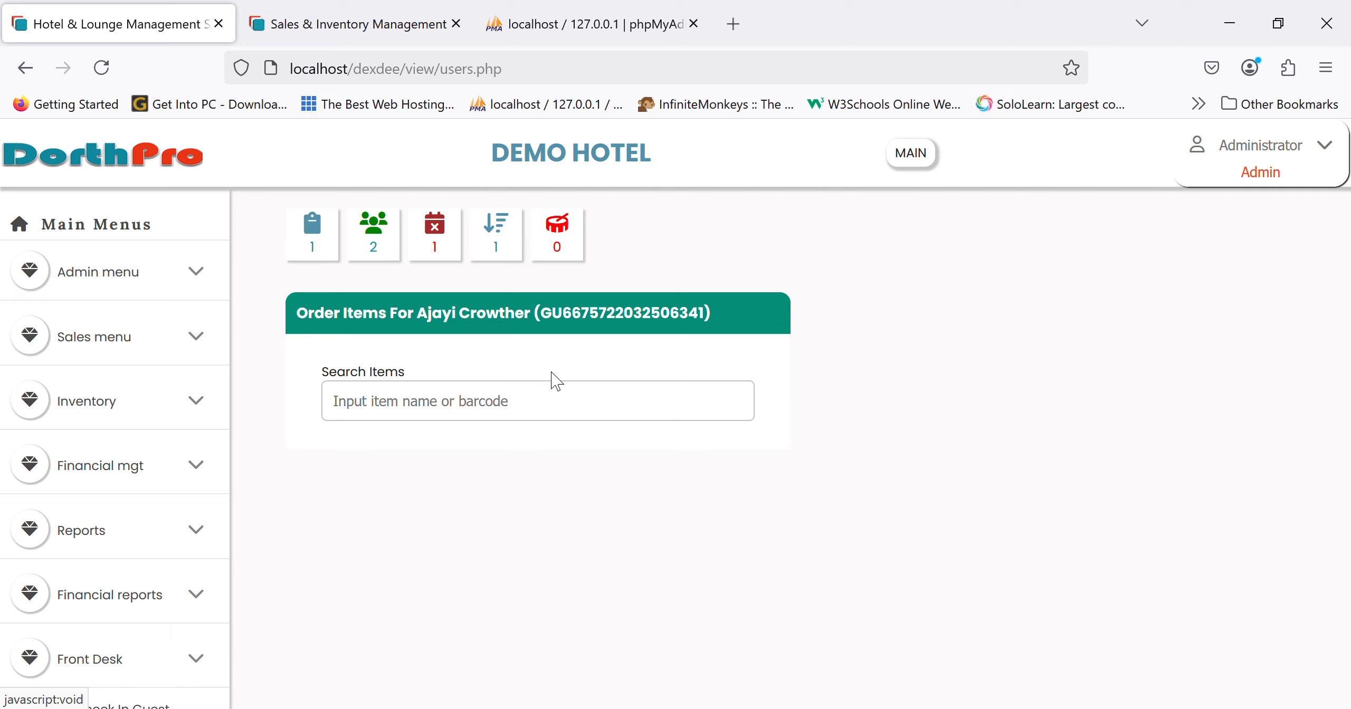
{"action": "left_click", "coordinate": [450, 421]}
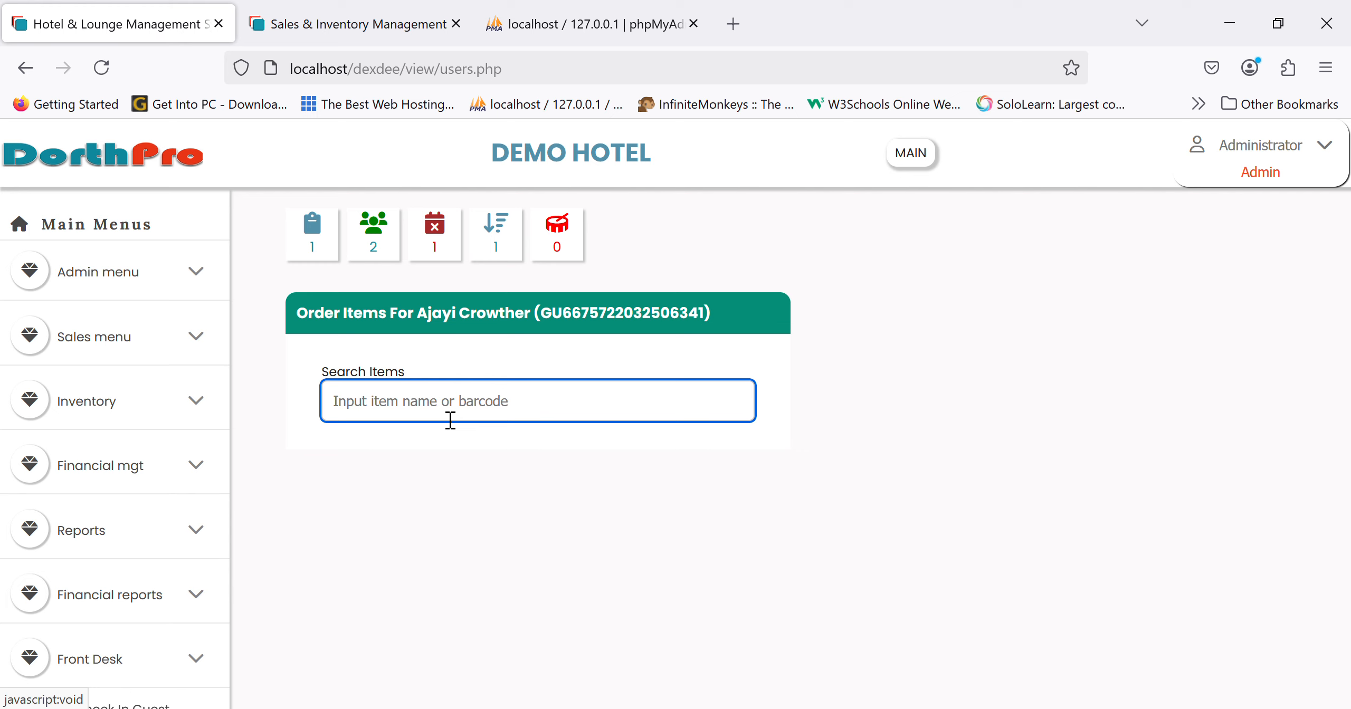
{"action": "type", "text": "hein"}
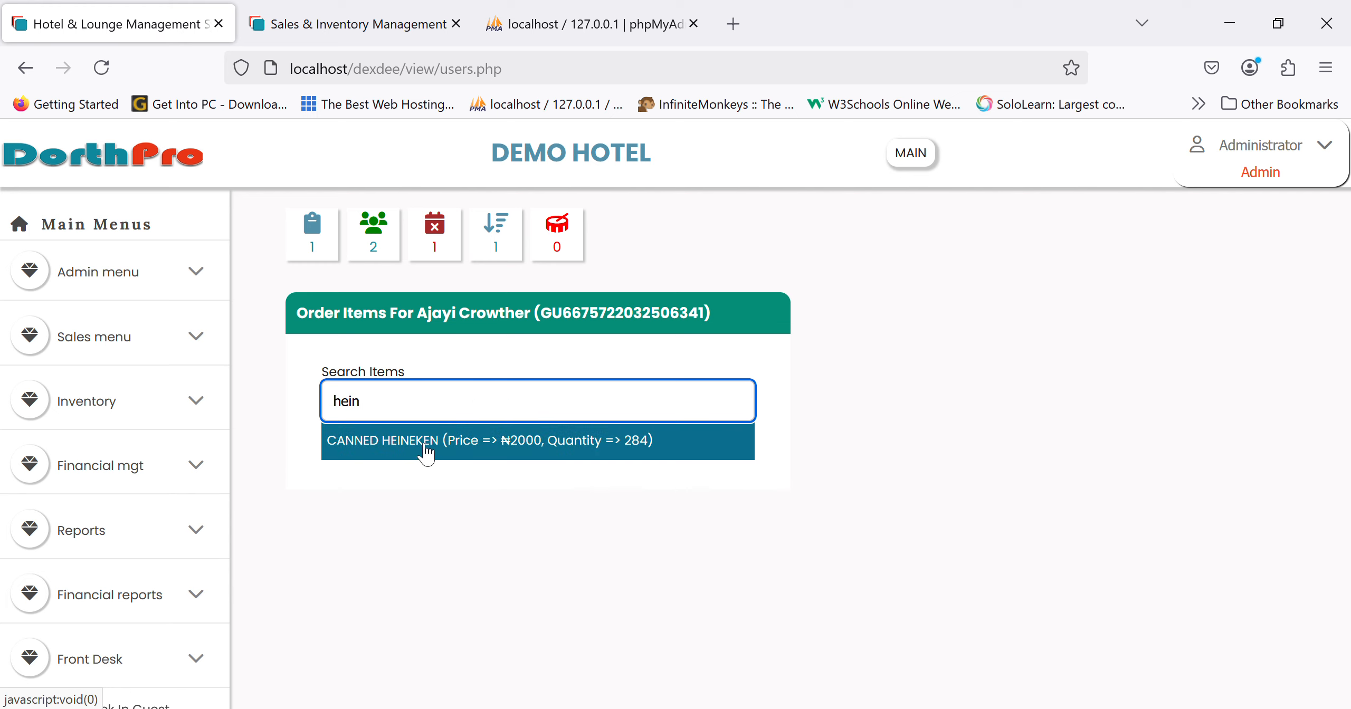
{"action": "left_click", "coordinate": [612, 448]}
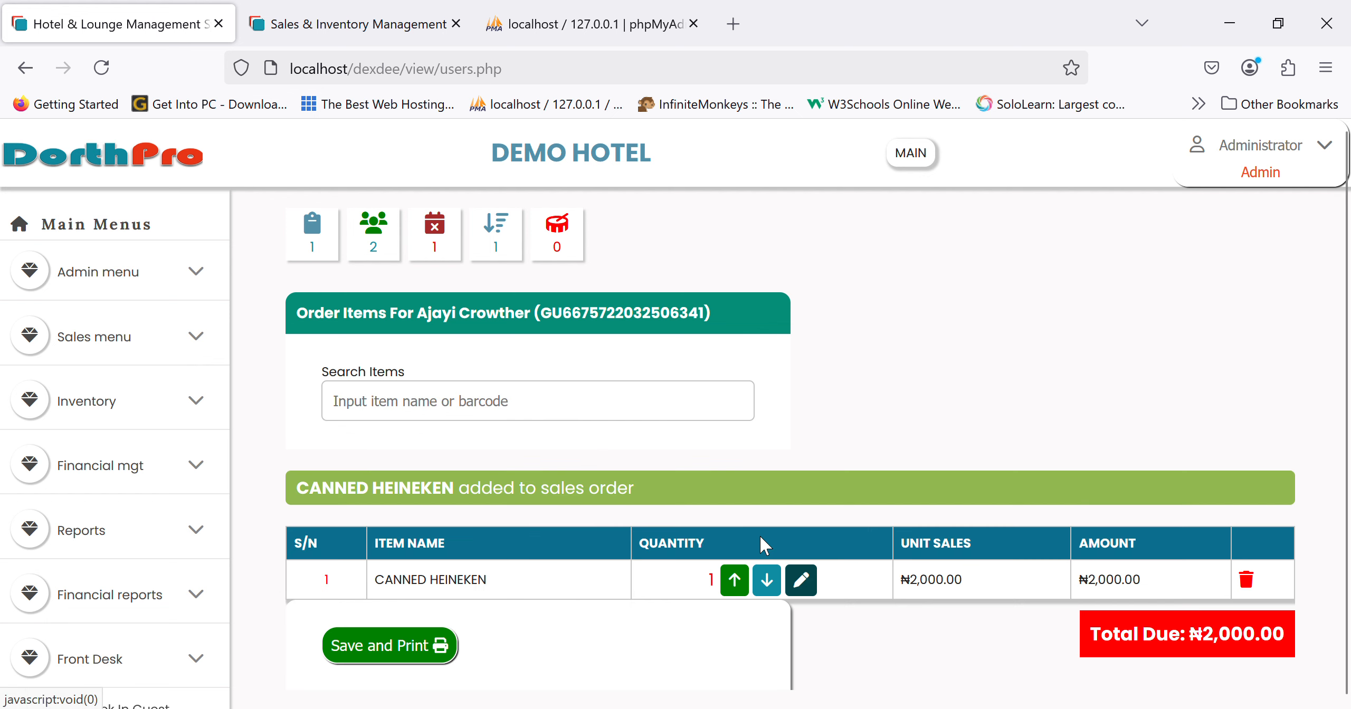
{"action": "left_click", "coordinate": [739, 591]}
- Post the ₦4,000.00 order to the guest's bill and cancel the docket print
{"action": "left_click", "coordinate": [408, 596]}
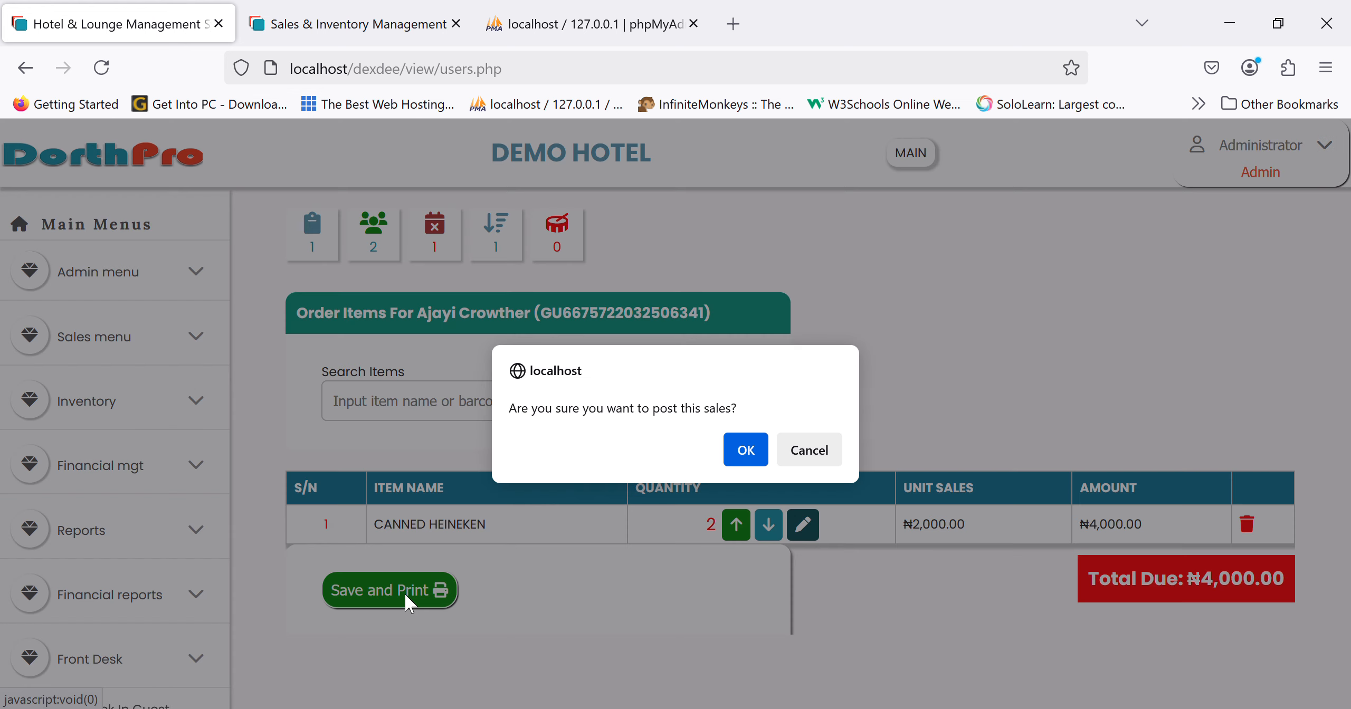
{"action": "left_click", "coordinate": [745, 453]}
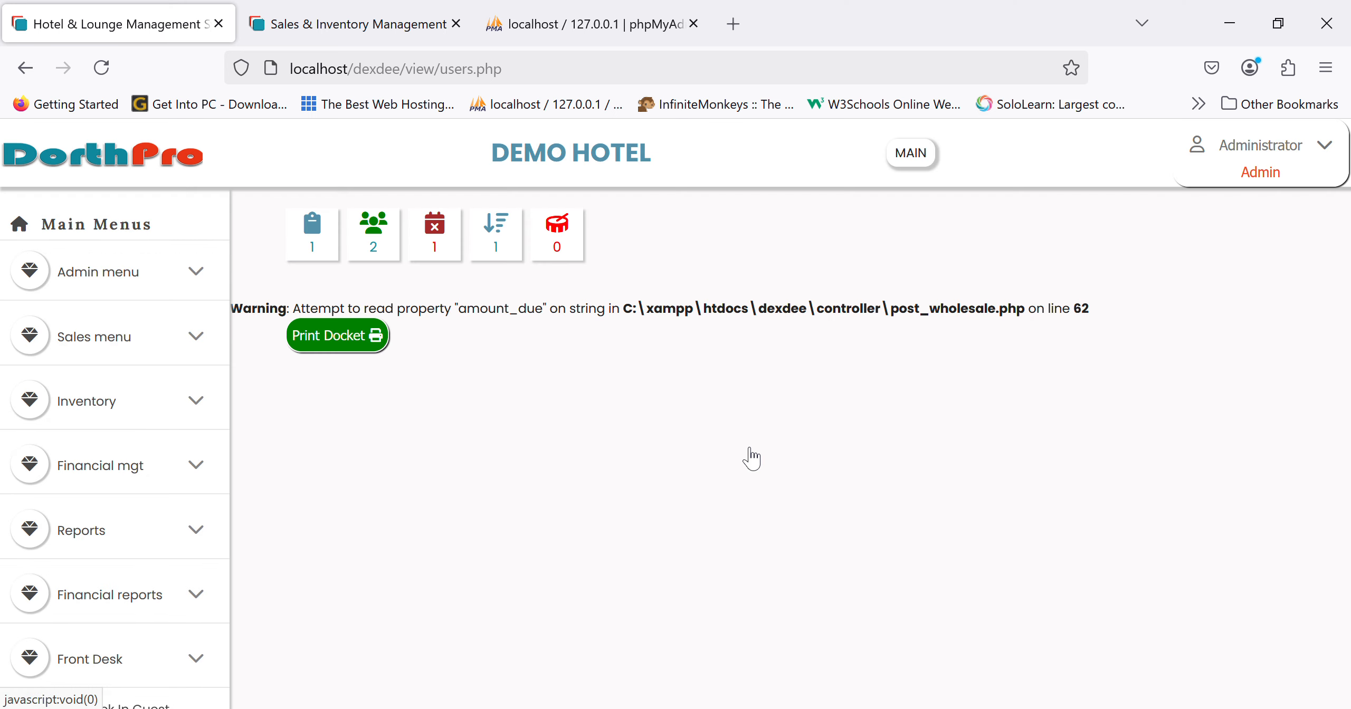
{"action": "left_click", "coordinate": [356, 341]}
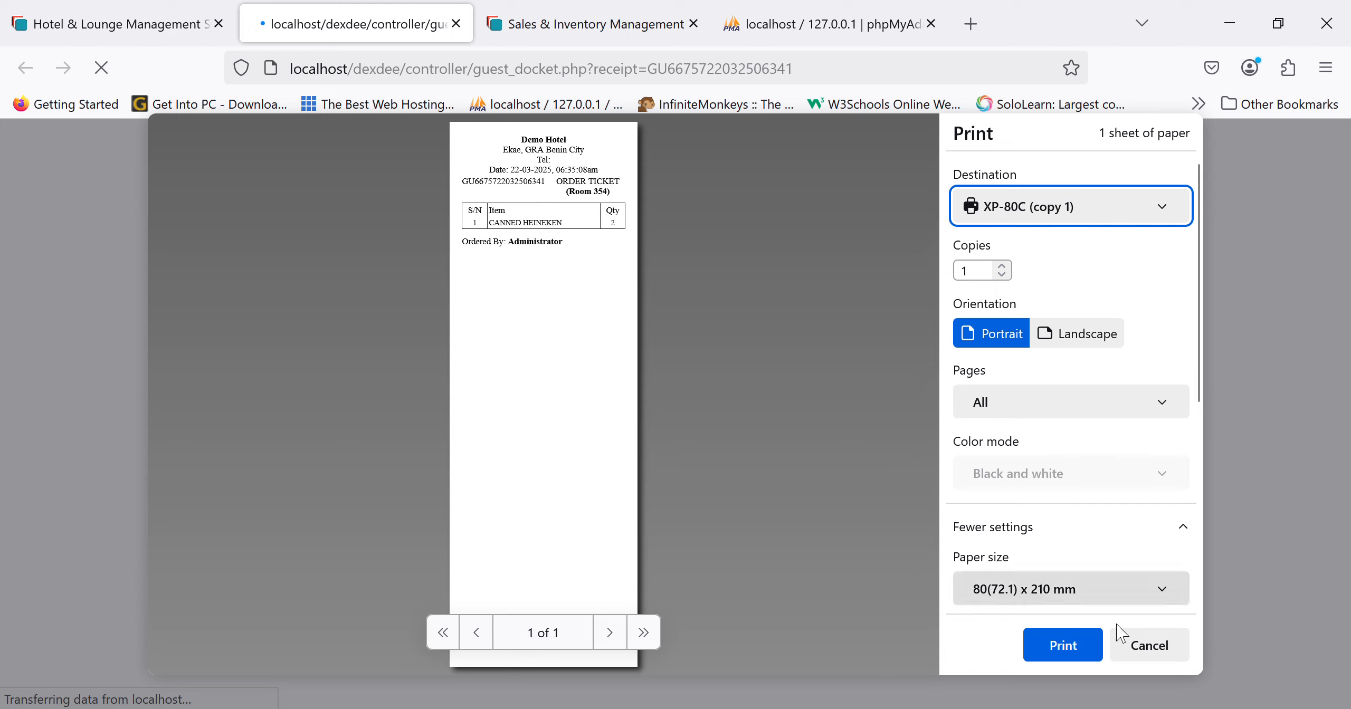
{"action": "left_click", "coordinate": [1141, 644]}
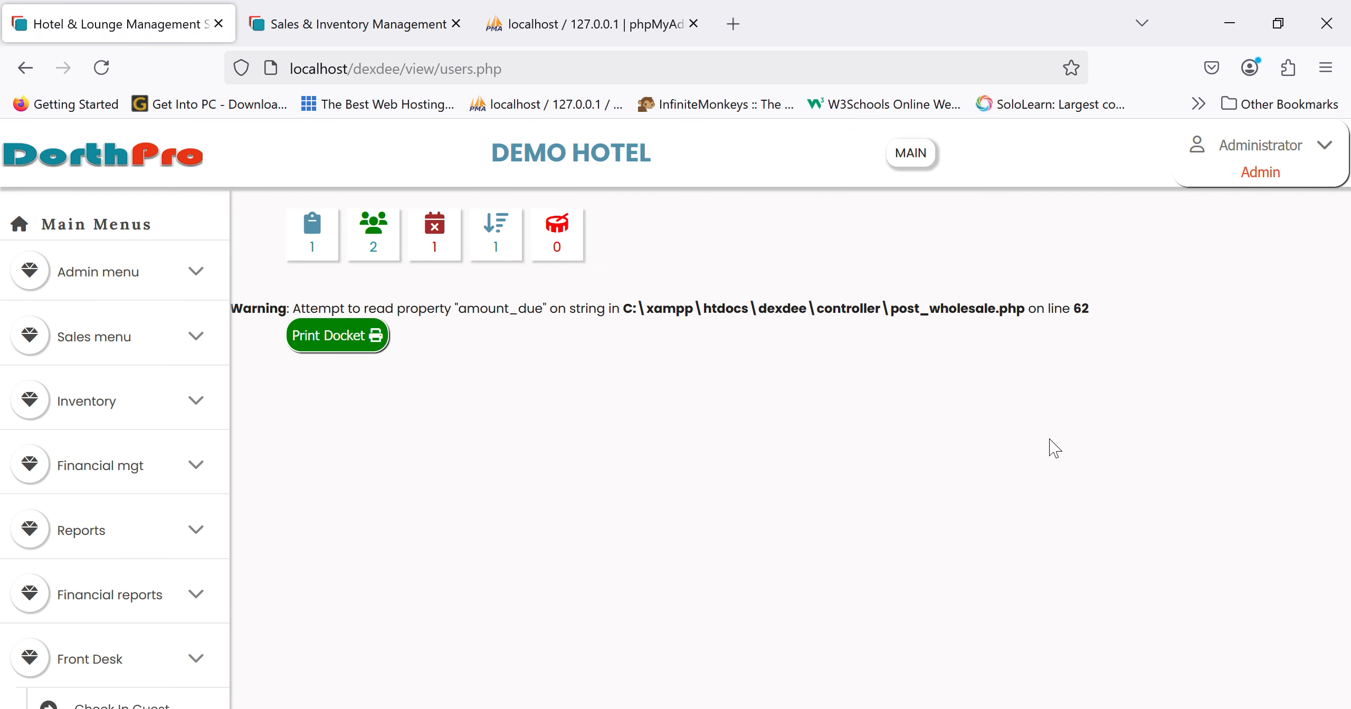
- Return to the dashboard and open the ROOM 405 guest's bill listing 2 CANNED HEINEKEN at ₦4,000.00
{"action": "left_click", "coordinate": [150, 174]}
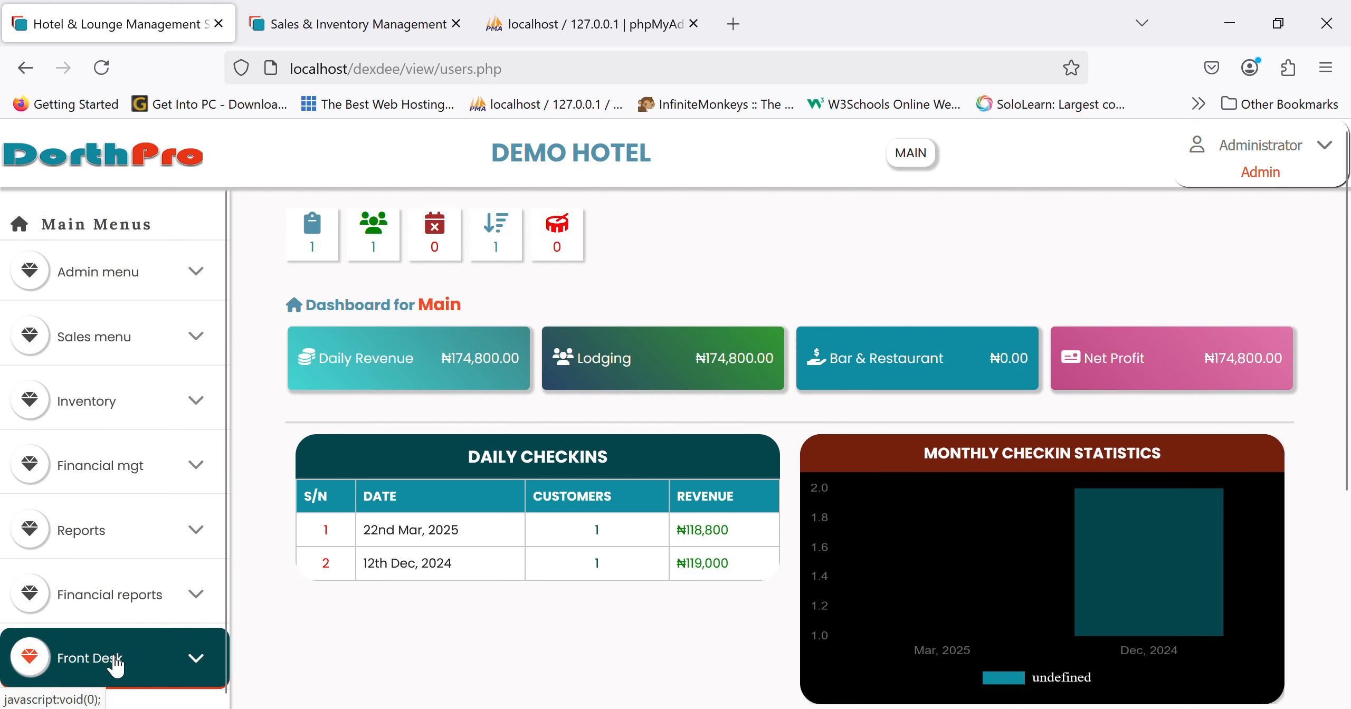
{"action": "scroll", "coordinate": [115, 658], "scroll_direction": "down", "scroll_amount": 3}
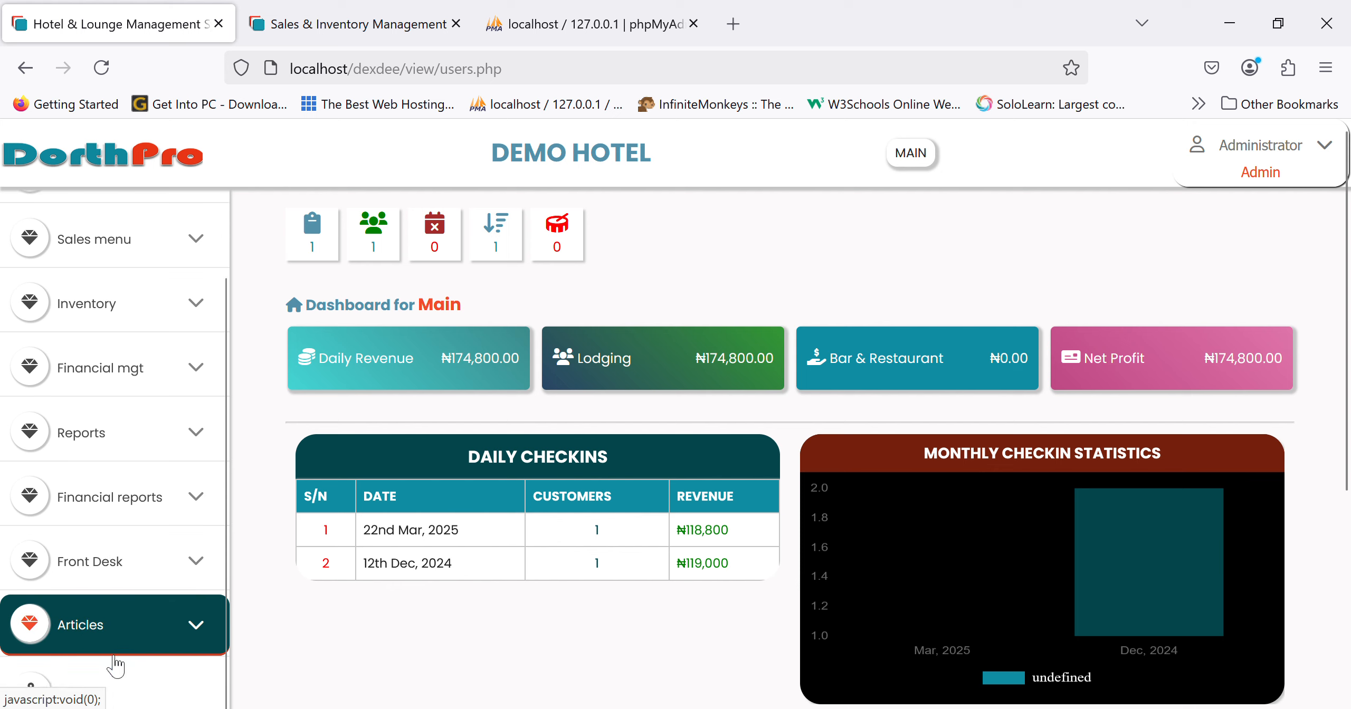
{"action": "left_click", "coordinate": [122, 571]}
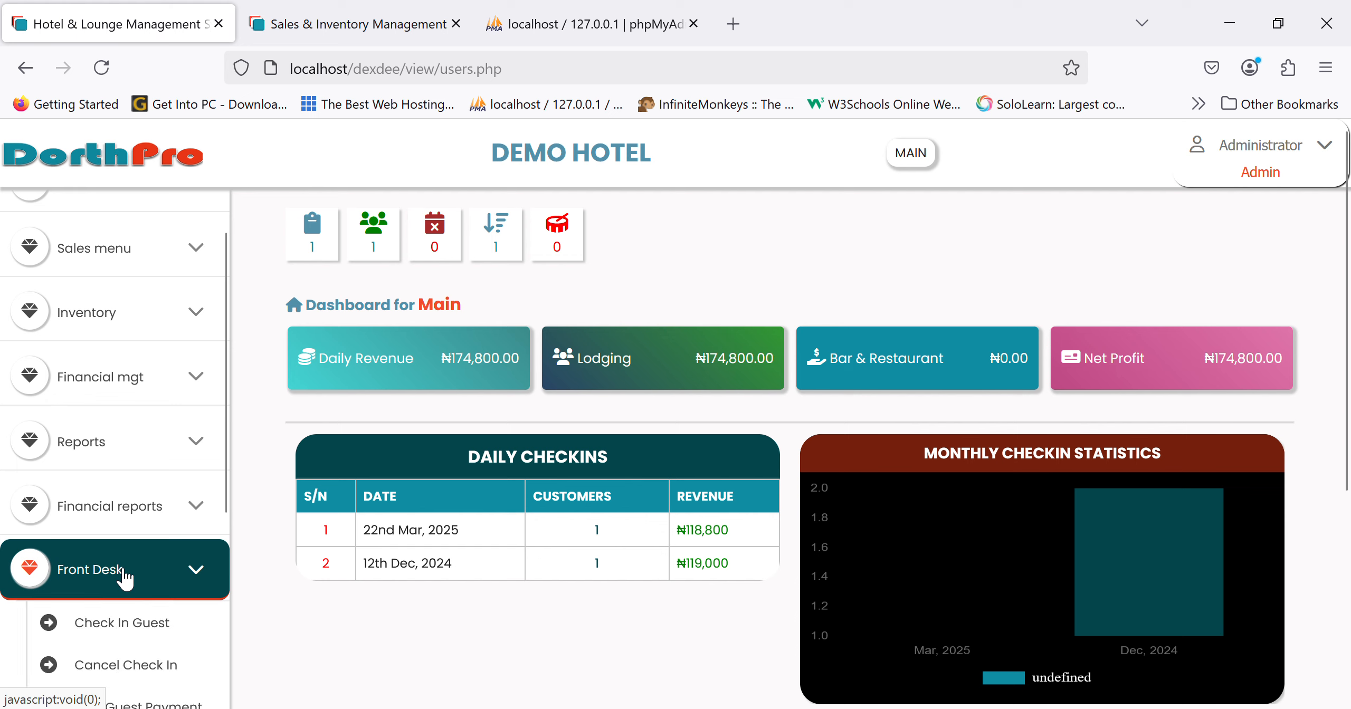
{"action": "left_click", "coordinate": [122, 571]}
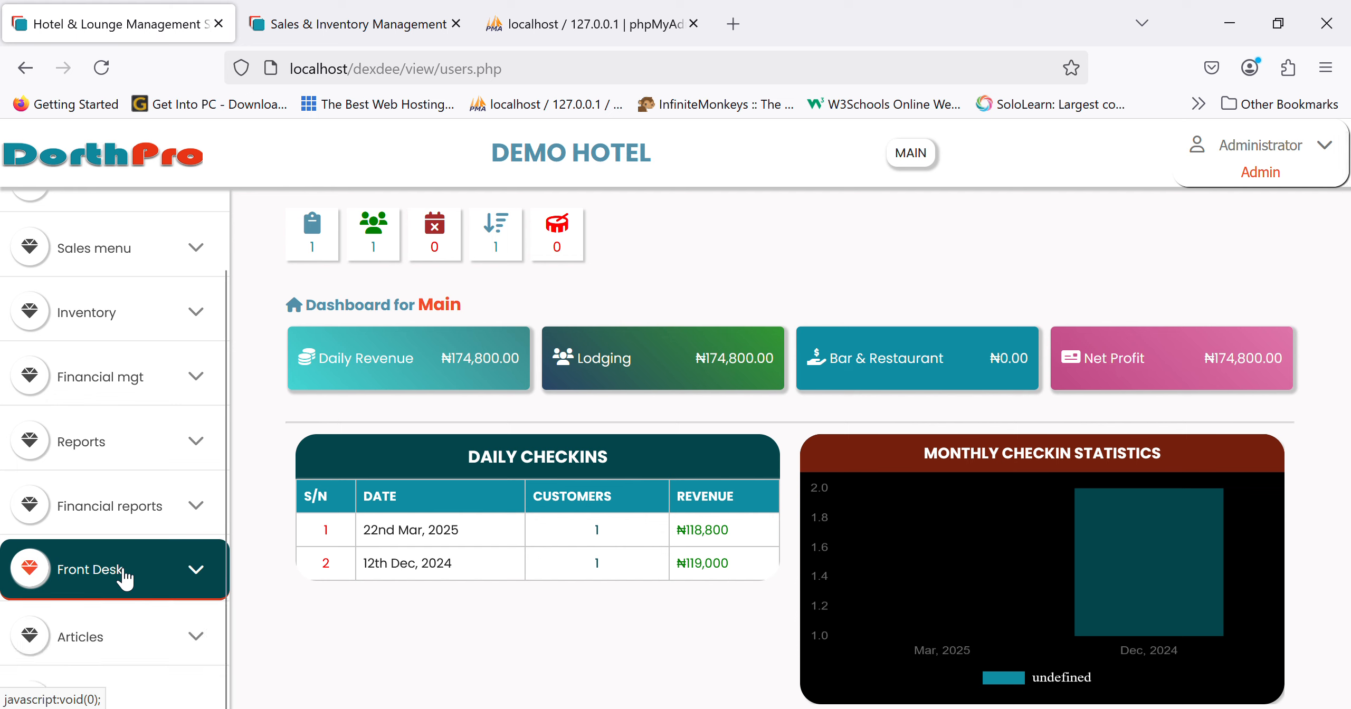
{"action": "left_click", "coordinate": [124, 573]}
{"action": "scroll", "coordinate": [121, 574], "scroll_direction": "down", "scroll_amount": 9}
{"action": "scroll", "coordinate": [119, 575], "scroll_direction": "up", "scroll_amount": 2}
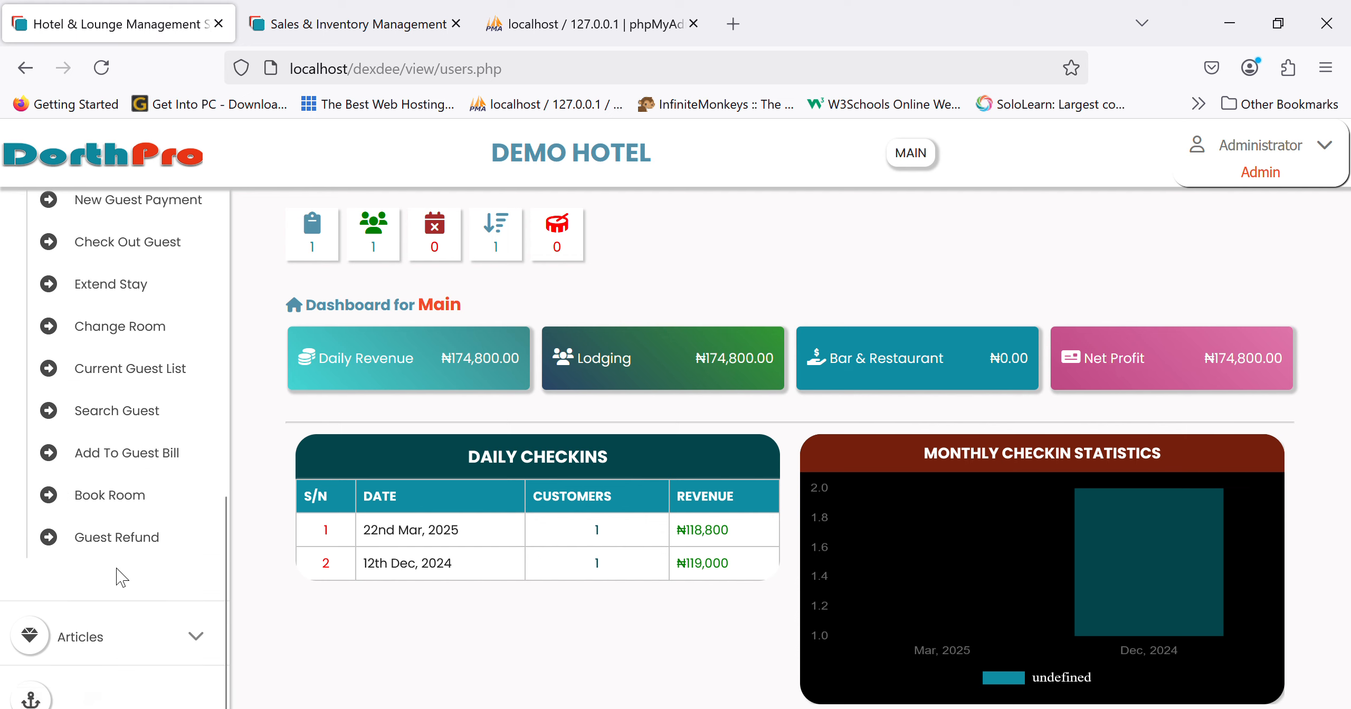
{"action": "left_click", "coordinate": [159, 425]}
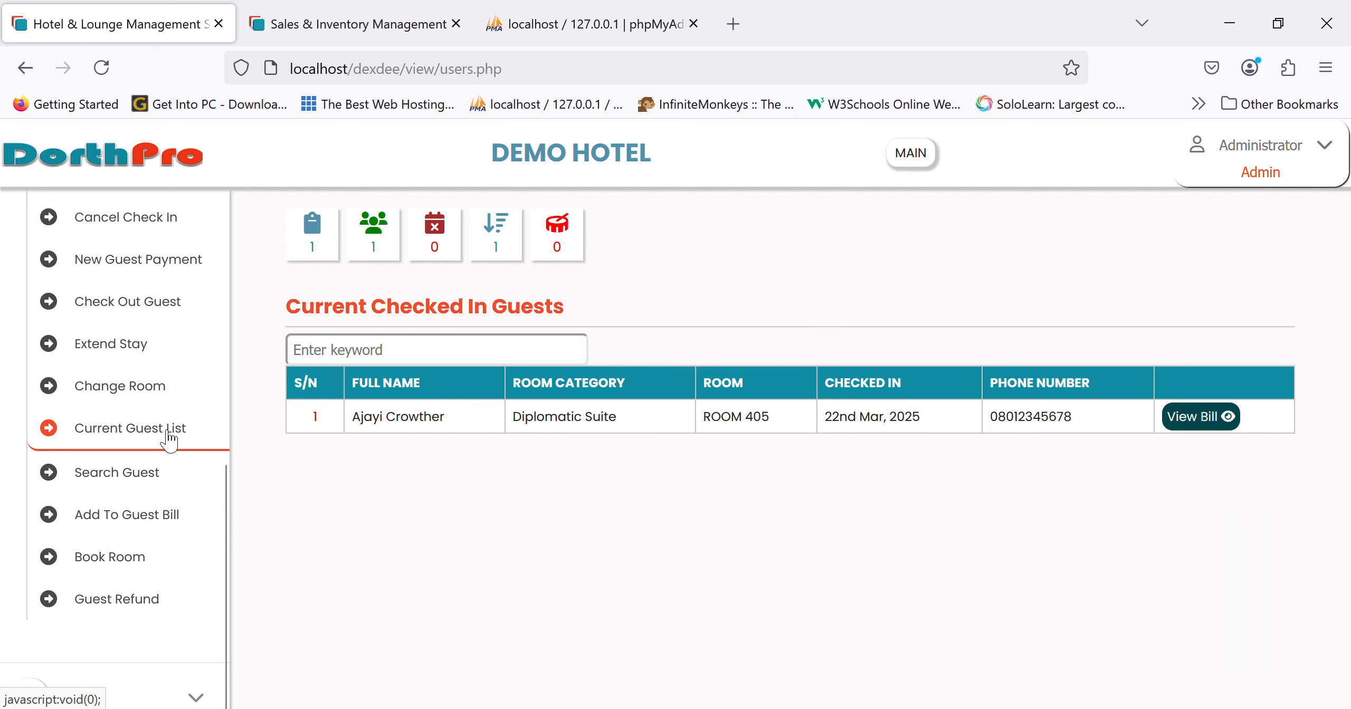
{"action": "left_click", "coordinate": [1223, 418]}
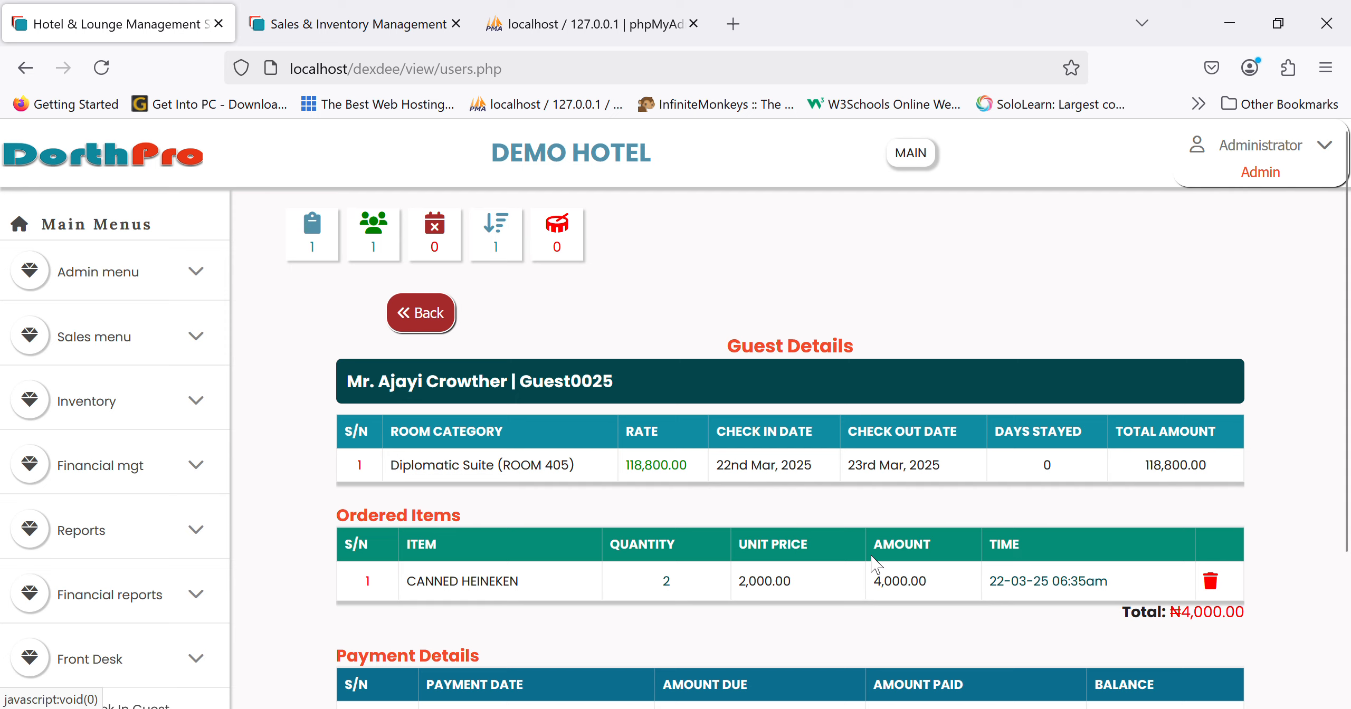
{"action": "scroll", "coordinate": [876, 562], "scroll_direction": "down", "scroll_amount": 3}
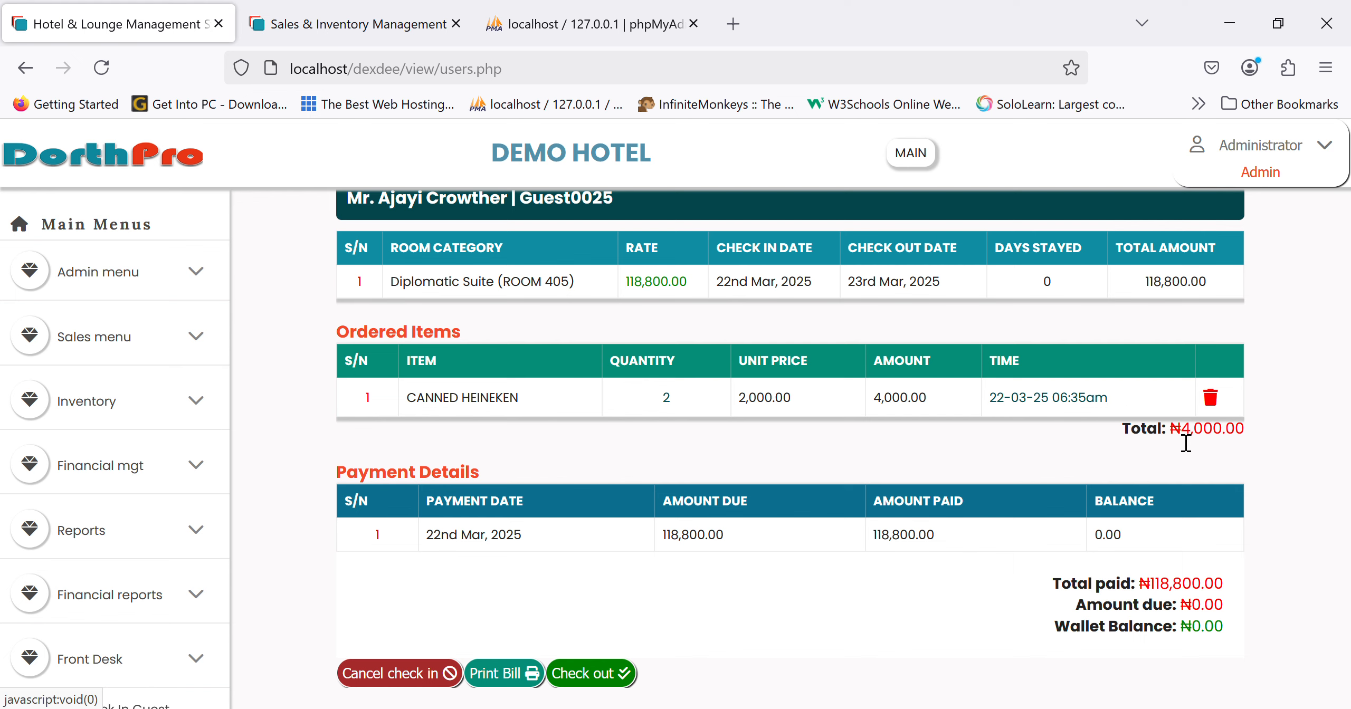
{"action": "scroll", "coordinate": [1185, 443], "scroll_direction": "up", "scroll_amount": 4}
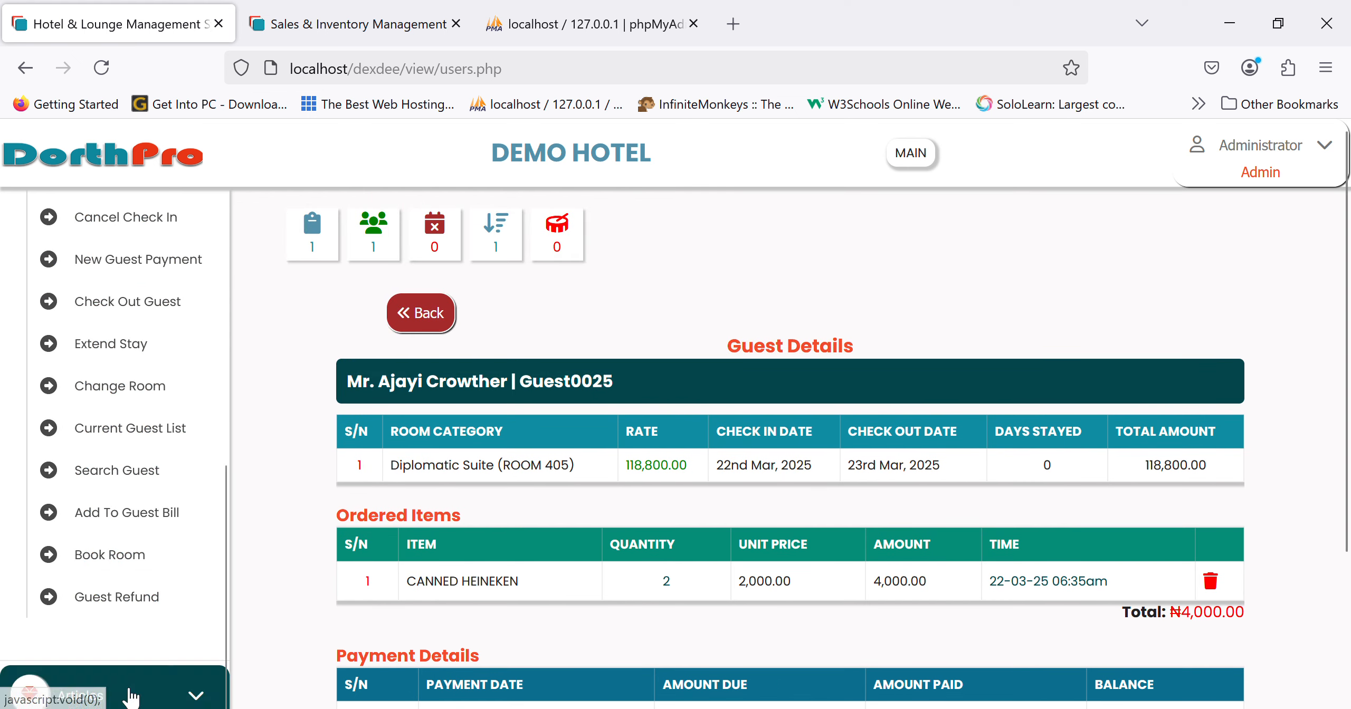
{"action": "scroll", "coordinate": [109, 676], "scroll_direction": "down", "scroll_amount": 10}
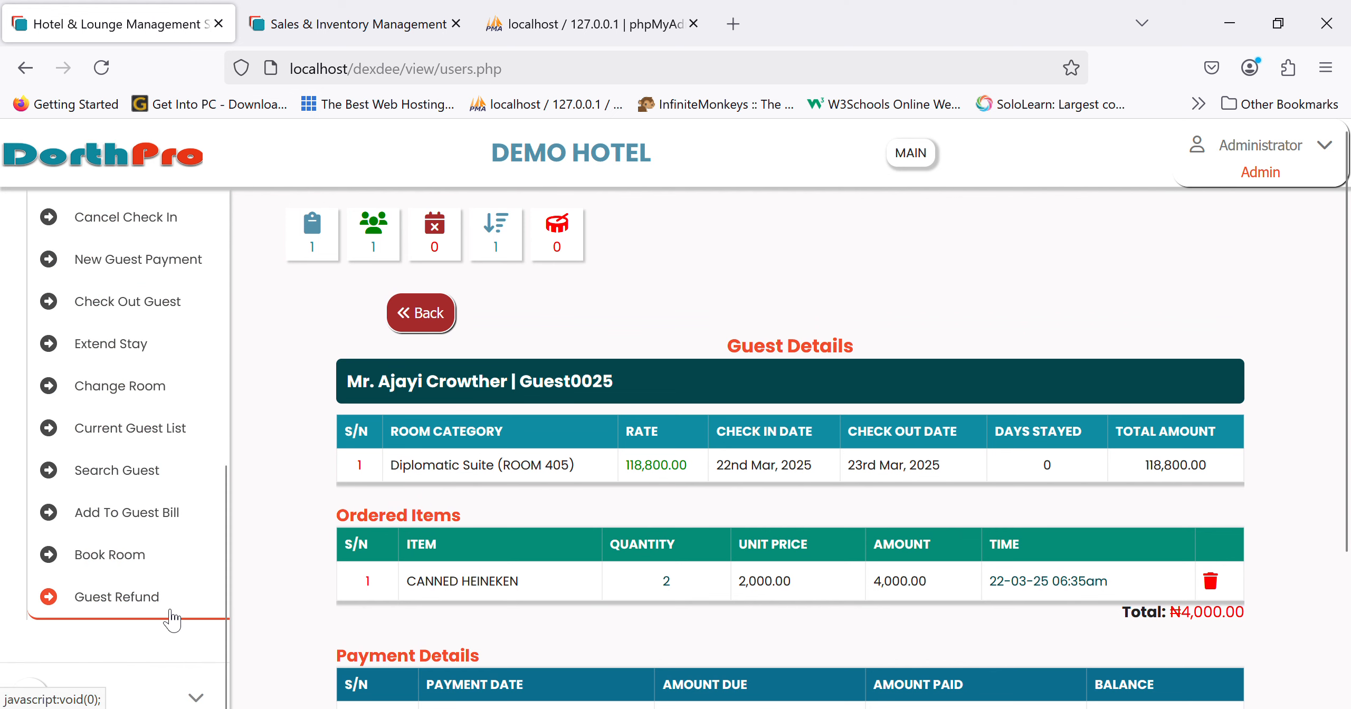
{"action": "scroll", "coordinate": [171, 620], "scroll_direction": "down", "scroll_amount": 2}
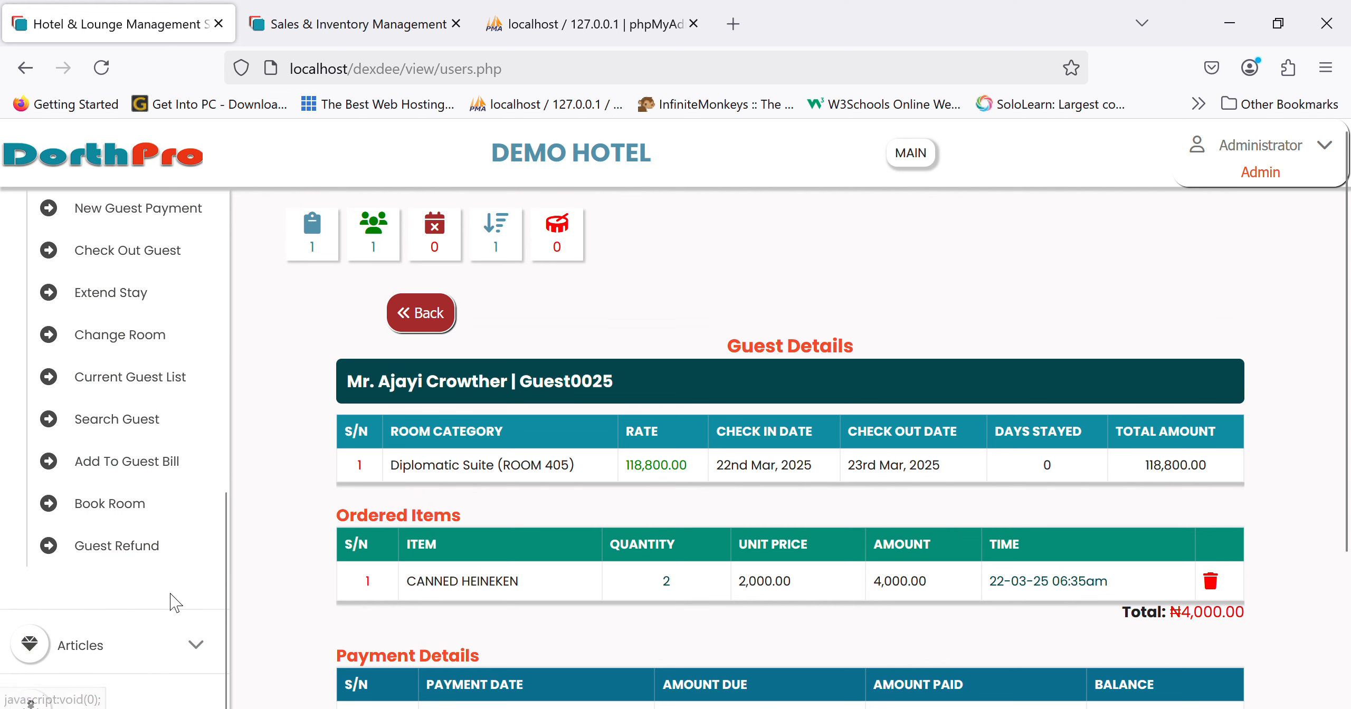
- Visit the Book Room reservation form, then move on to the Guest Refunds page
{"action": "left_click", "coordinate": [138, 510]}
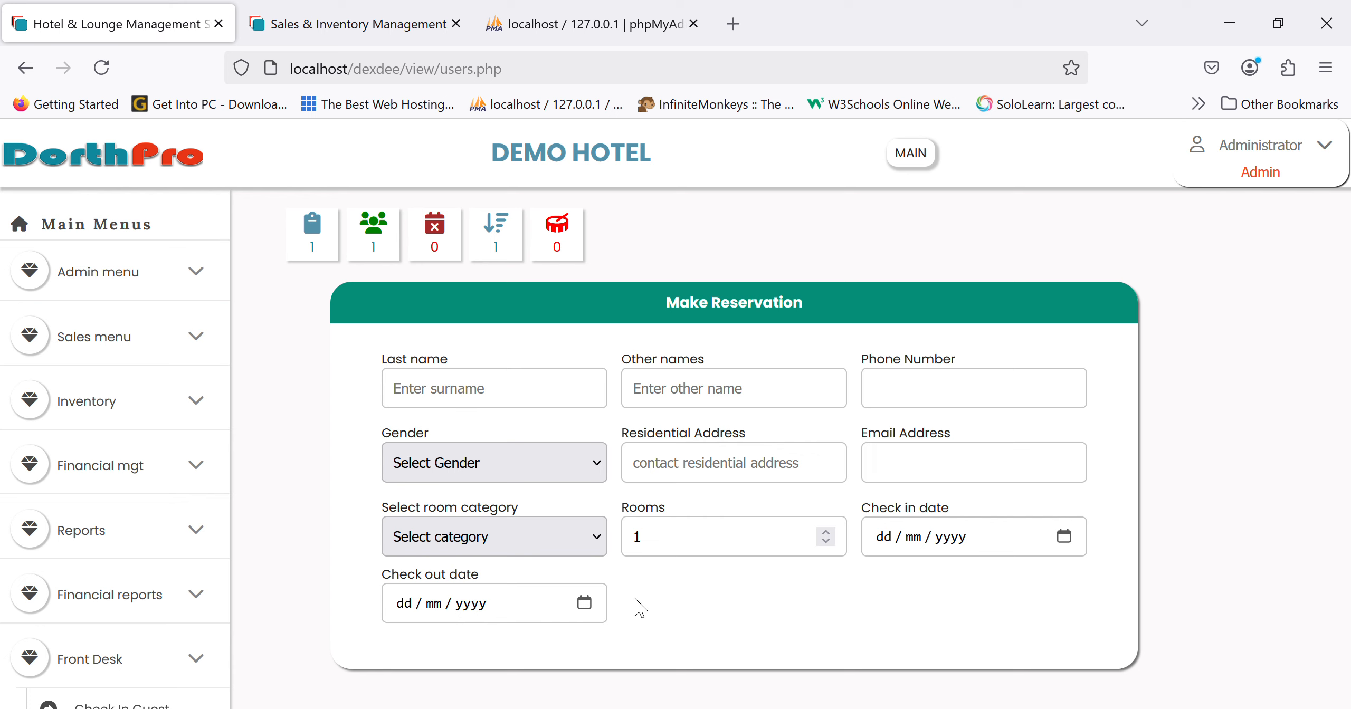
{"action": "mouse_move", "coordinate": [58, 586]}
{"action": "left_click", "coordinate": [107, 541]}
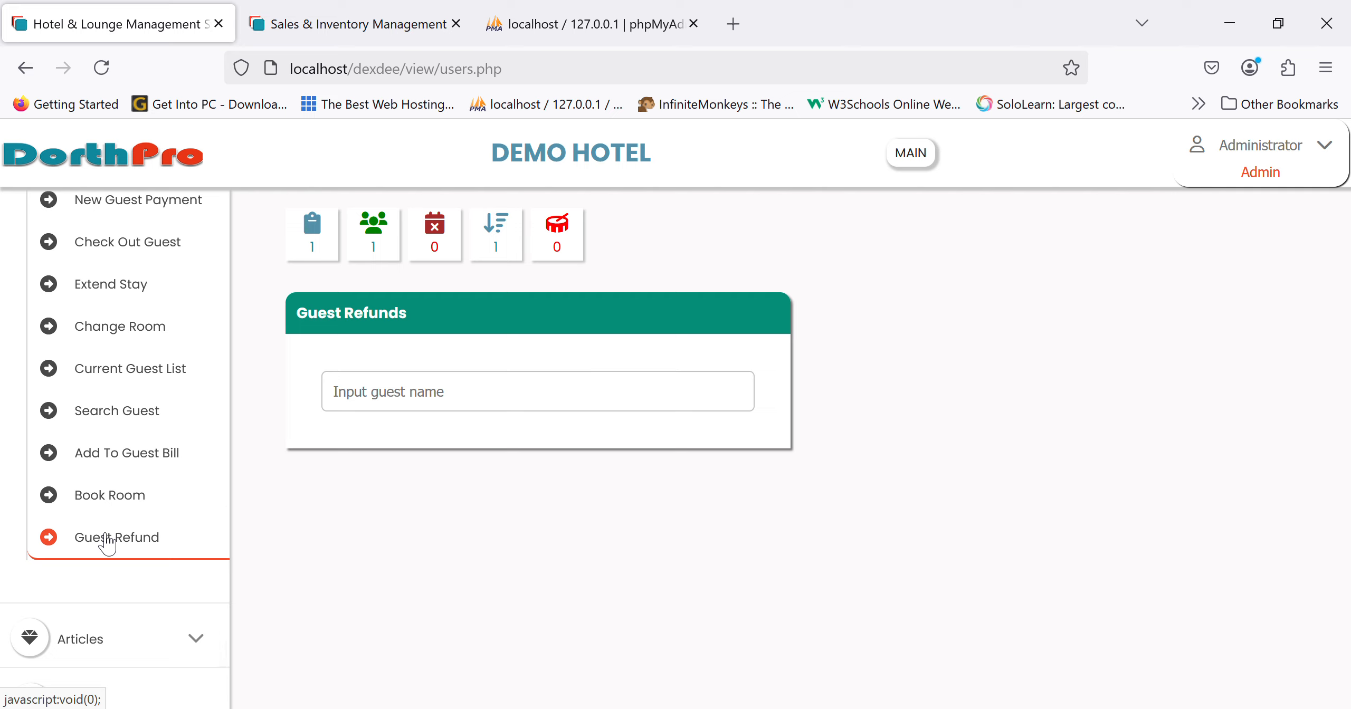
- Search Guest Refunds by the guest's name and select the match, checking the ₦0.00 balance
{"action": "left_click", "coordinate": [528, 416]}
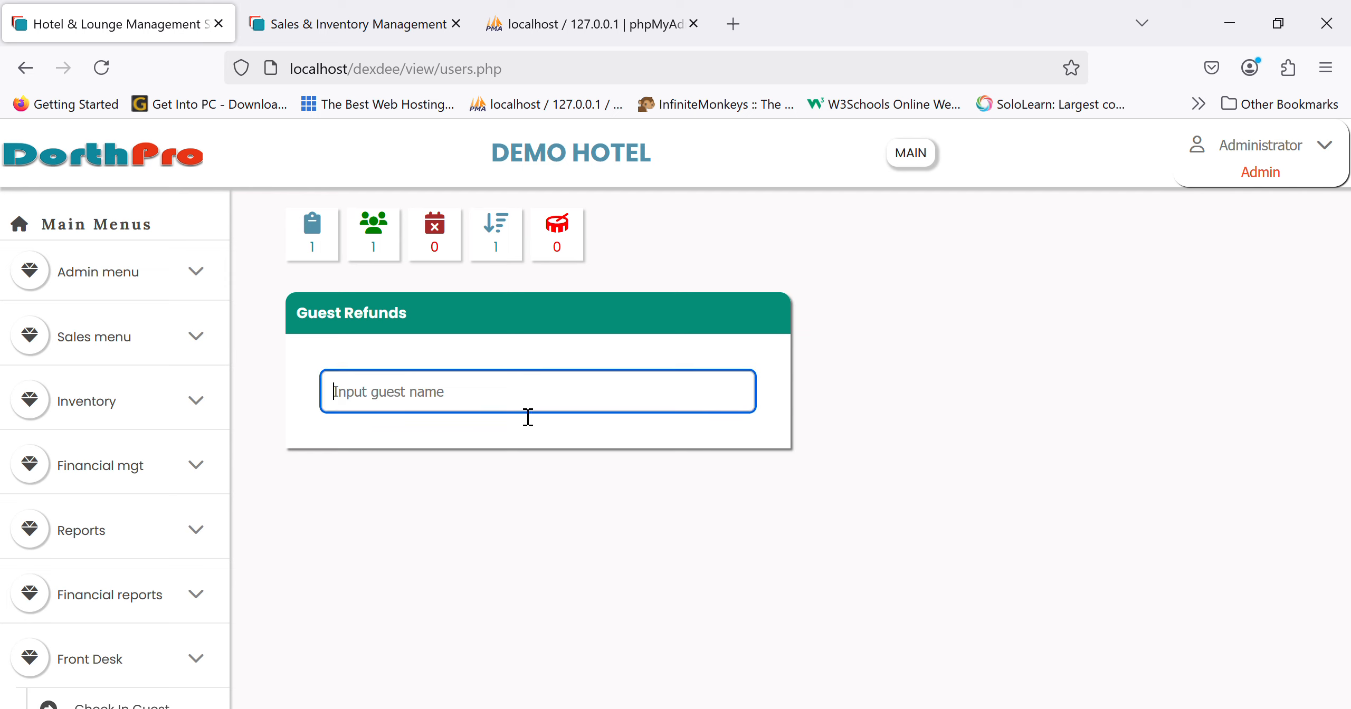
{"action": "type", "text": "kell"}
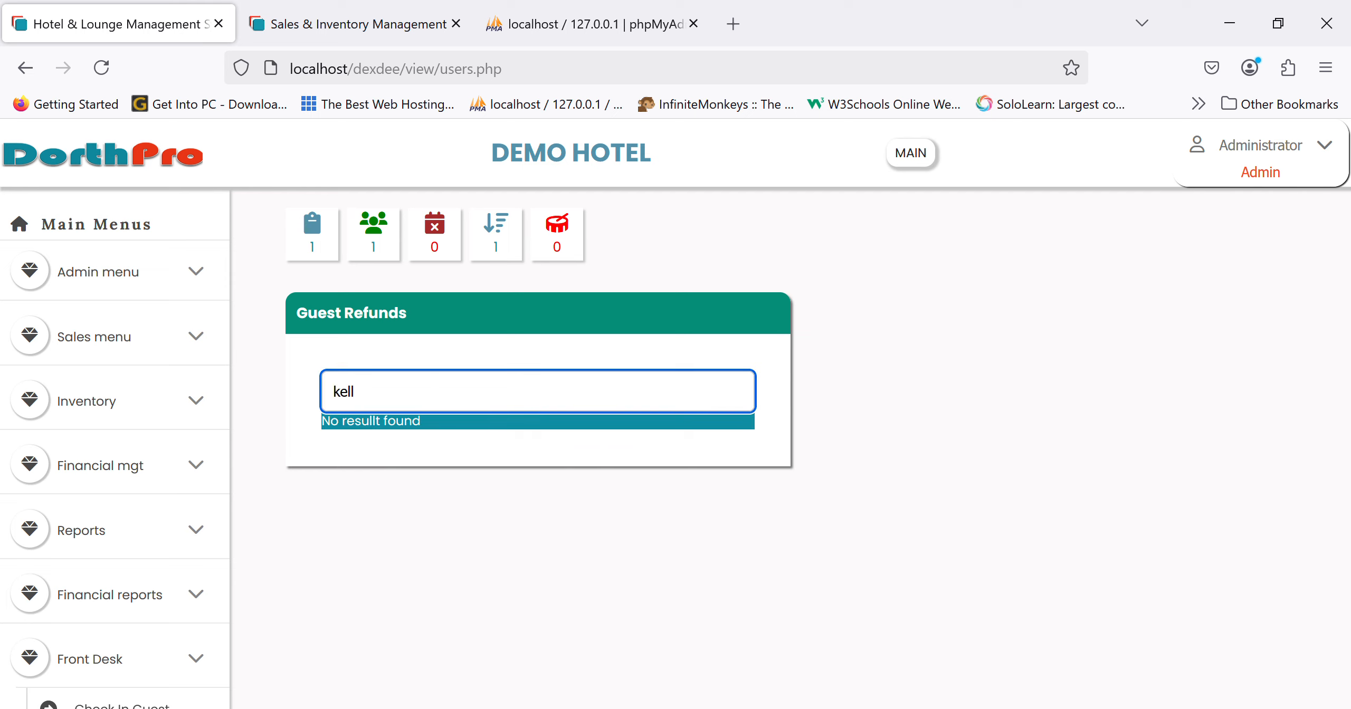
{"action": "key", "text": "BackSpace"}
{"action": "key", "text": "BackSpace"}
{"action": "key", "text": "BackSpace"}
{"action": "key", "text": "BackSpace"}
{"action": "type", "text": "james"}
{"action": "left_click", "coordinate": [501, 444]}
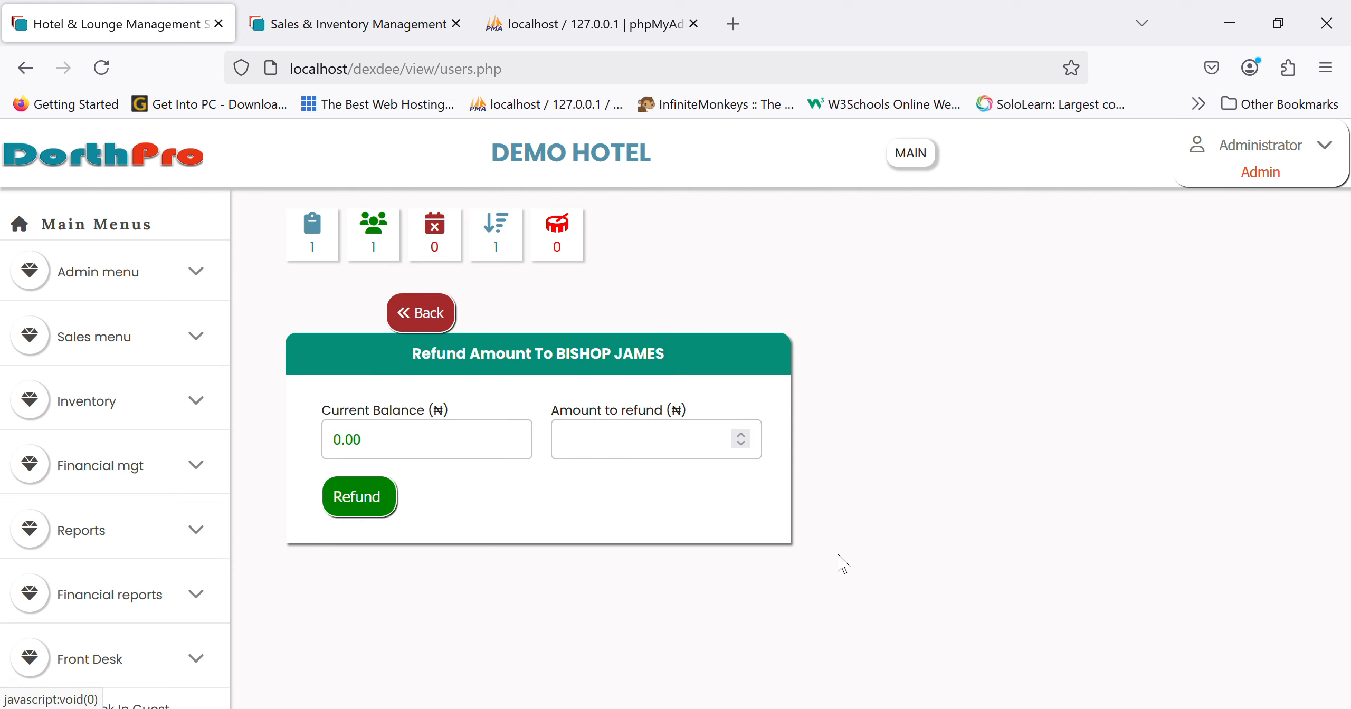
{"action": "left_click", "coordinate": [496, 448]}
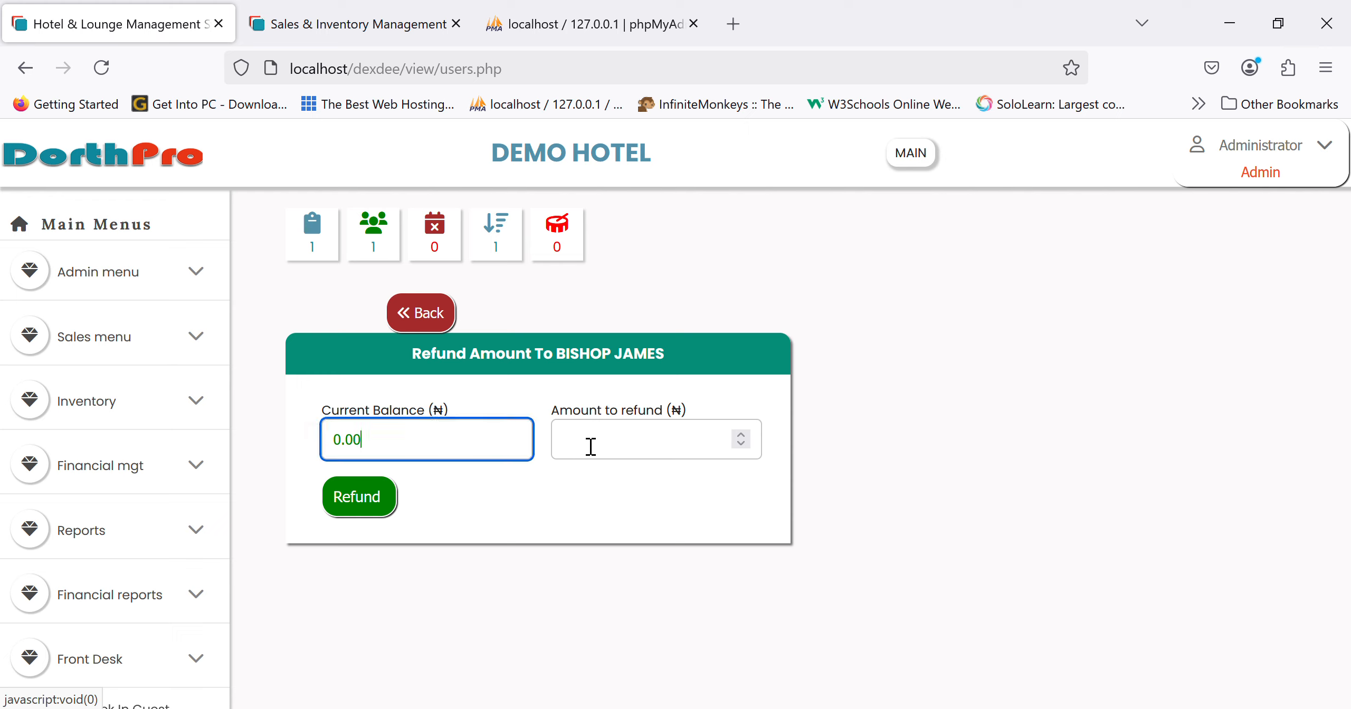
- Attempt a 10000 refund, dismiss the insufficient-fund warning and return to Guest Refunds
{"action": "left_click", "coordinate": [631, 439]}
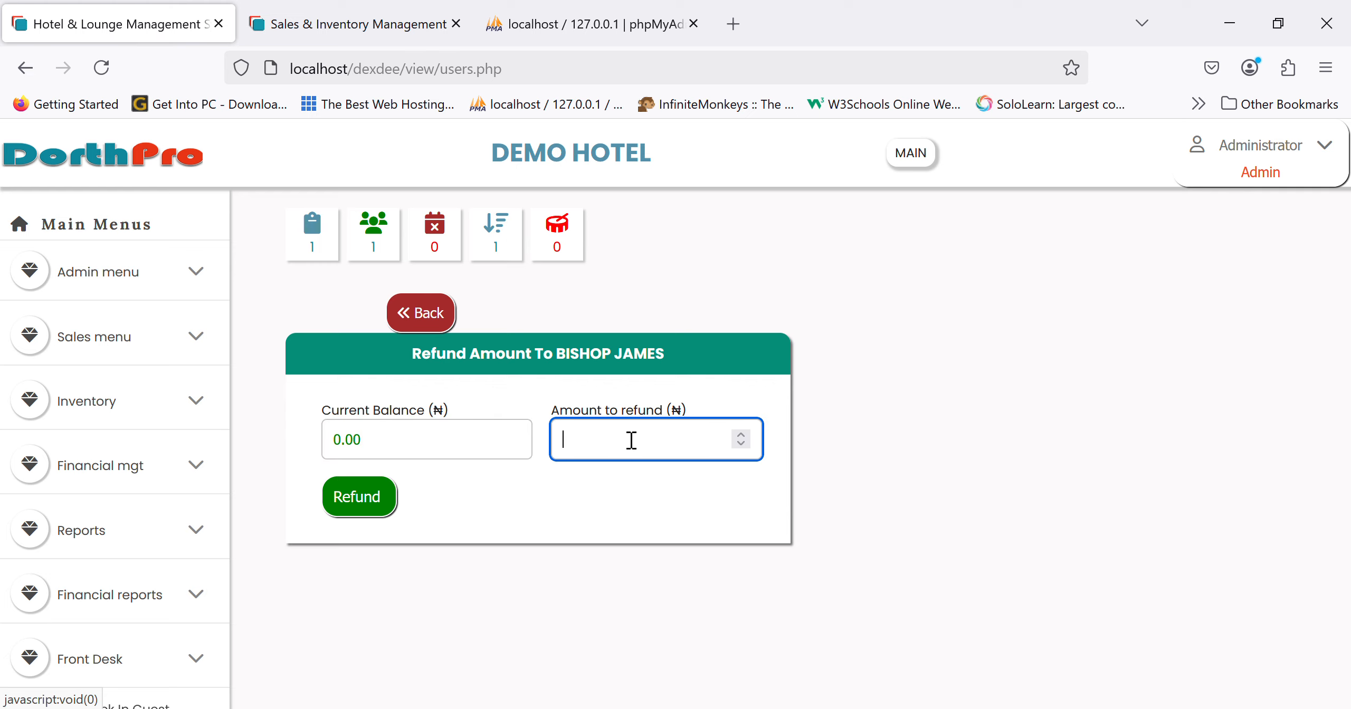
{"action": "type", "text": "10000"}
{"action": "left_click", "coordinate": [372, 512]}
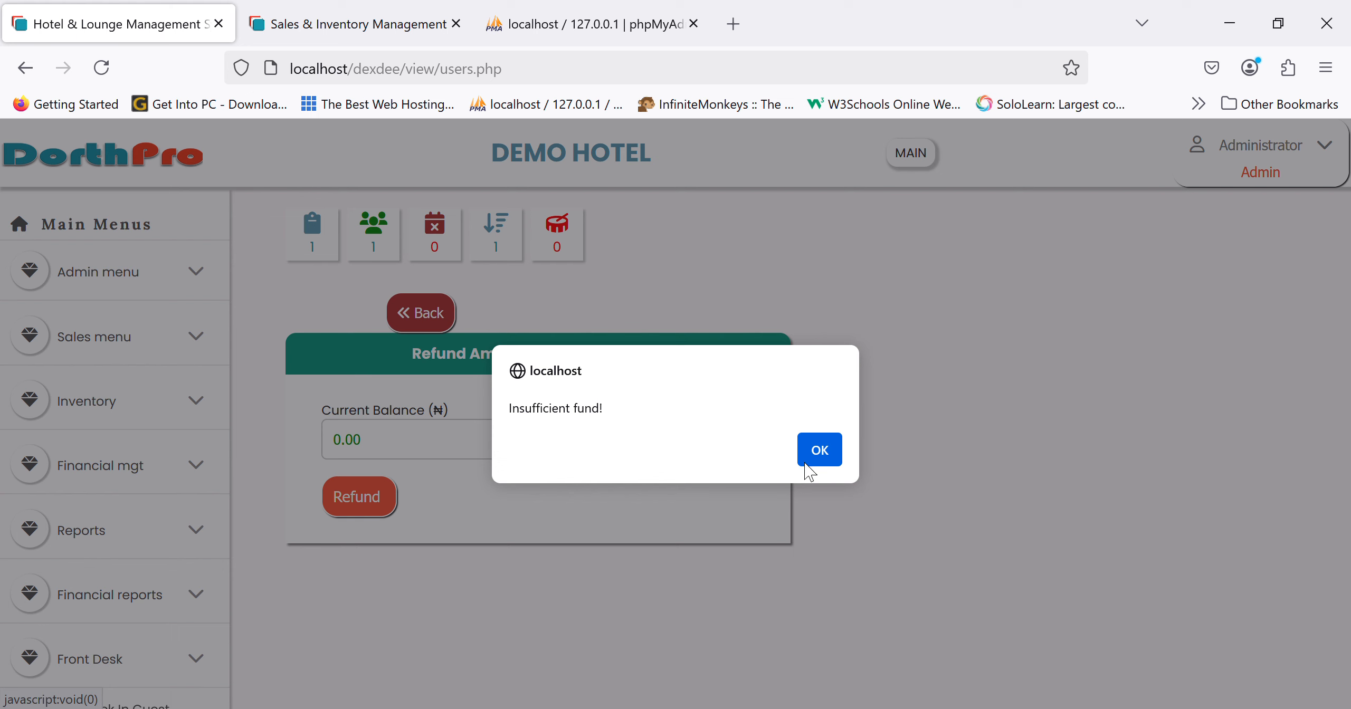
{"action": "left_click", "coordinate": [819, 449]}
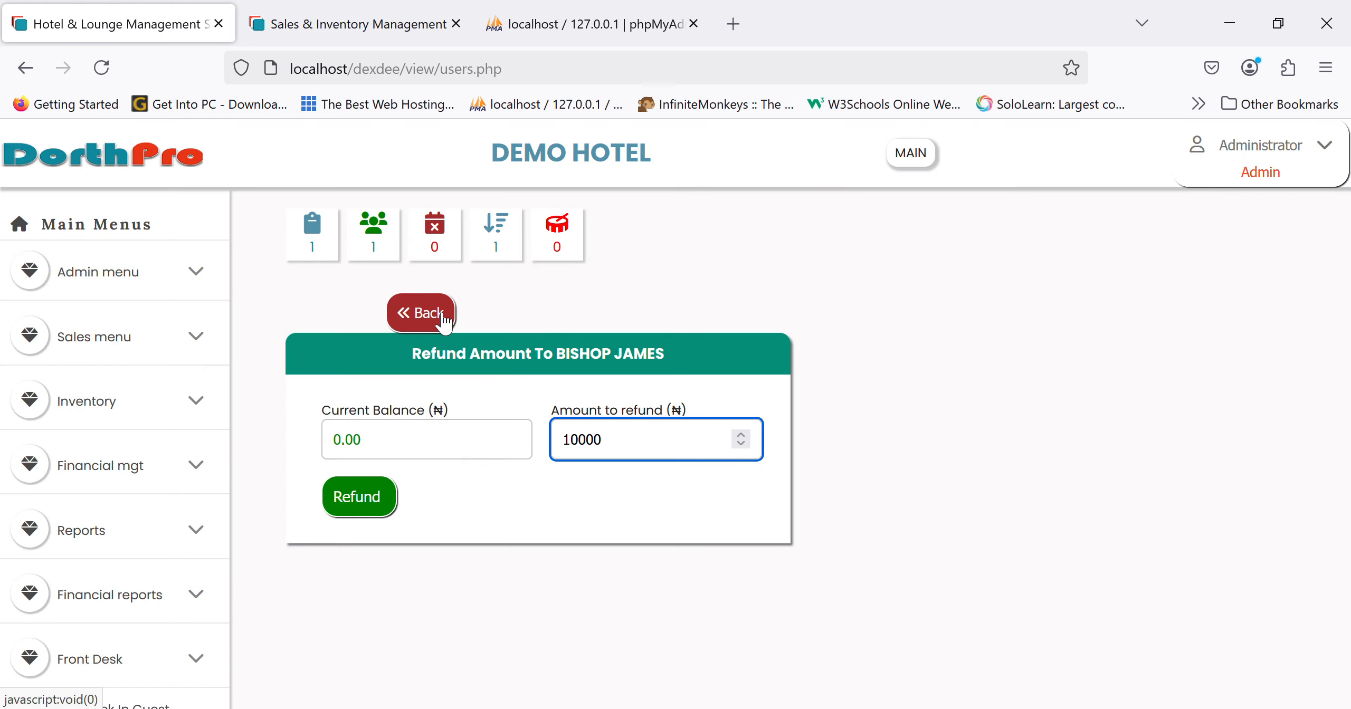
{"action": "left_click", "coordinate": [406, 313]}
{"action": "scroll", "coordinate": [135, 506], "scroll_direction": "down", "scroll_amount": 8}
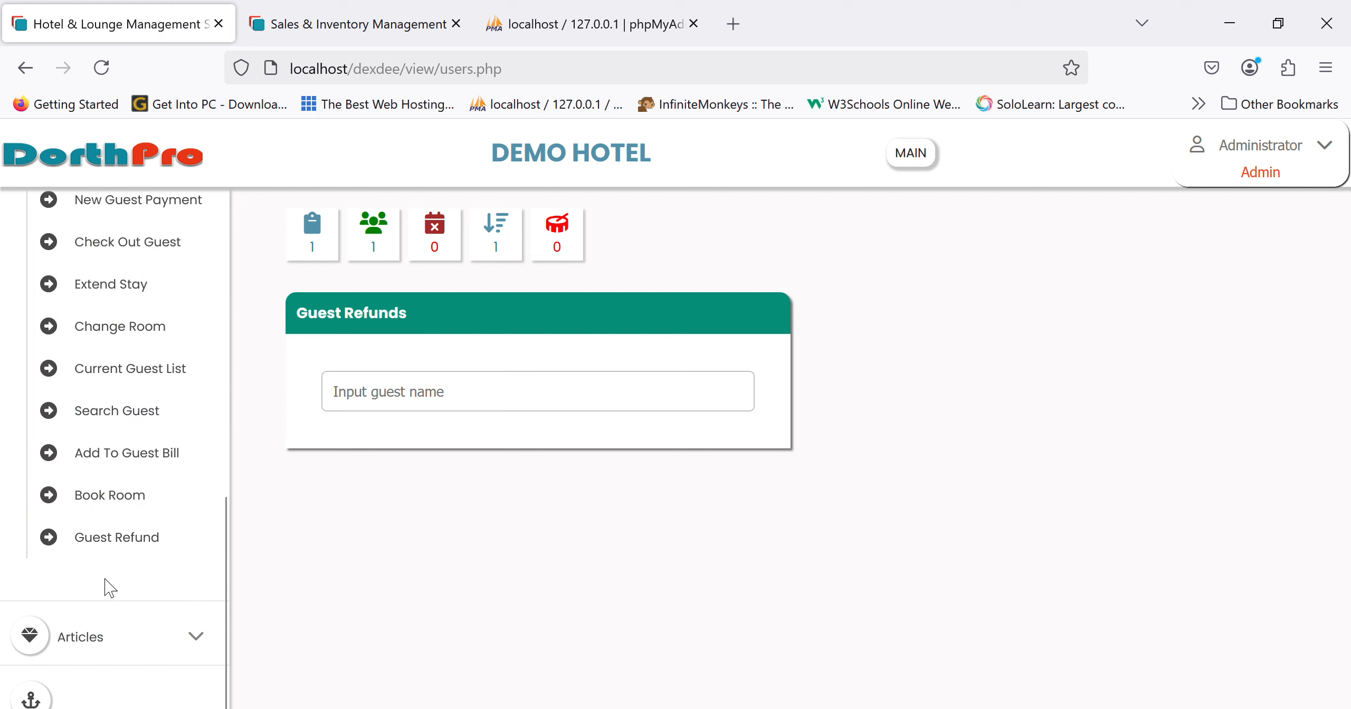
- From the Current Guest List, choose an Accommodation charge on the guest's bill to reach Add Guest Details
{"action": "scroll", "coordinate": [106, 586], "scroll_direction": "up", "scroll_amount": 8}
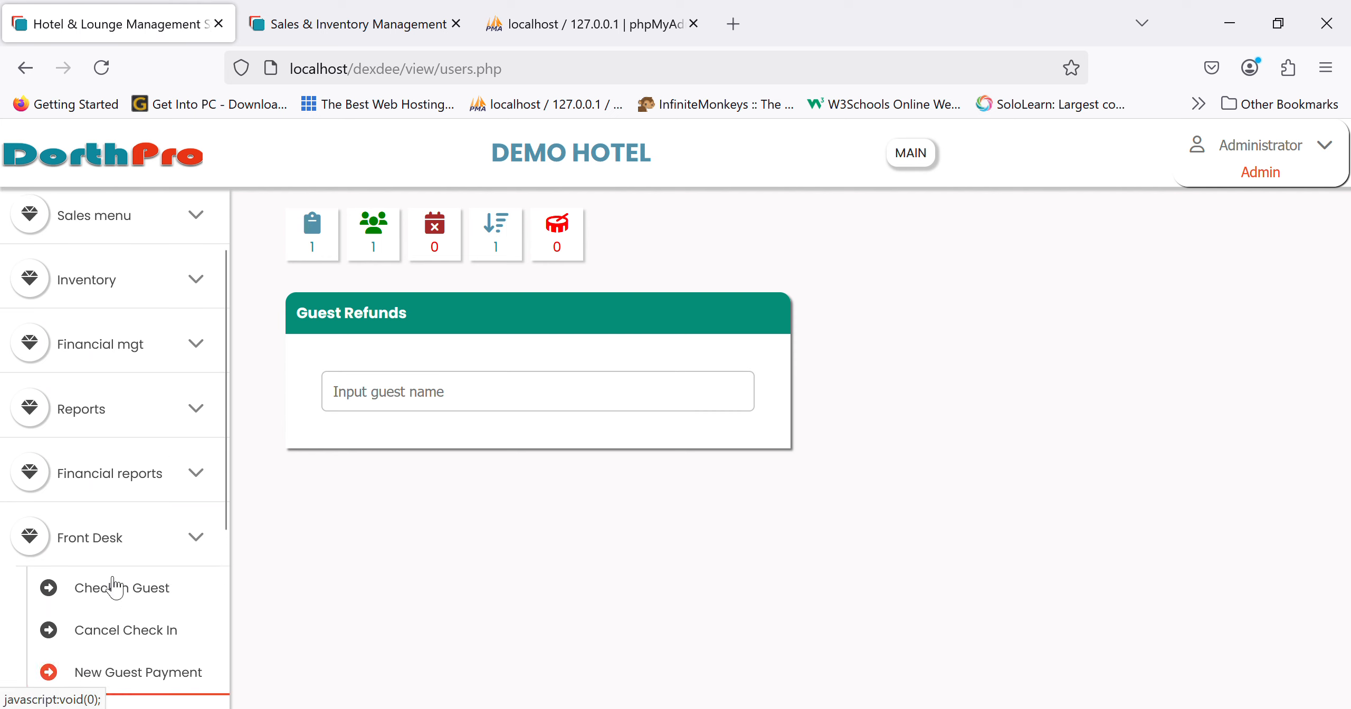
{"action": "left_click", "coordinate": [148, 541]}
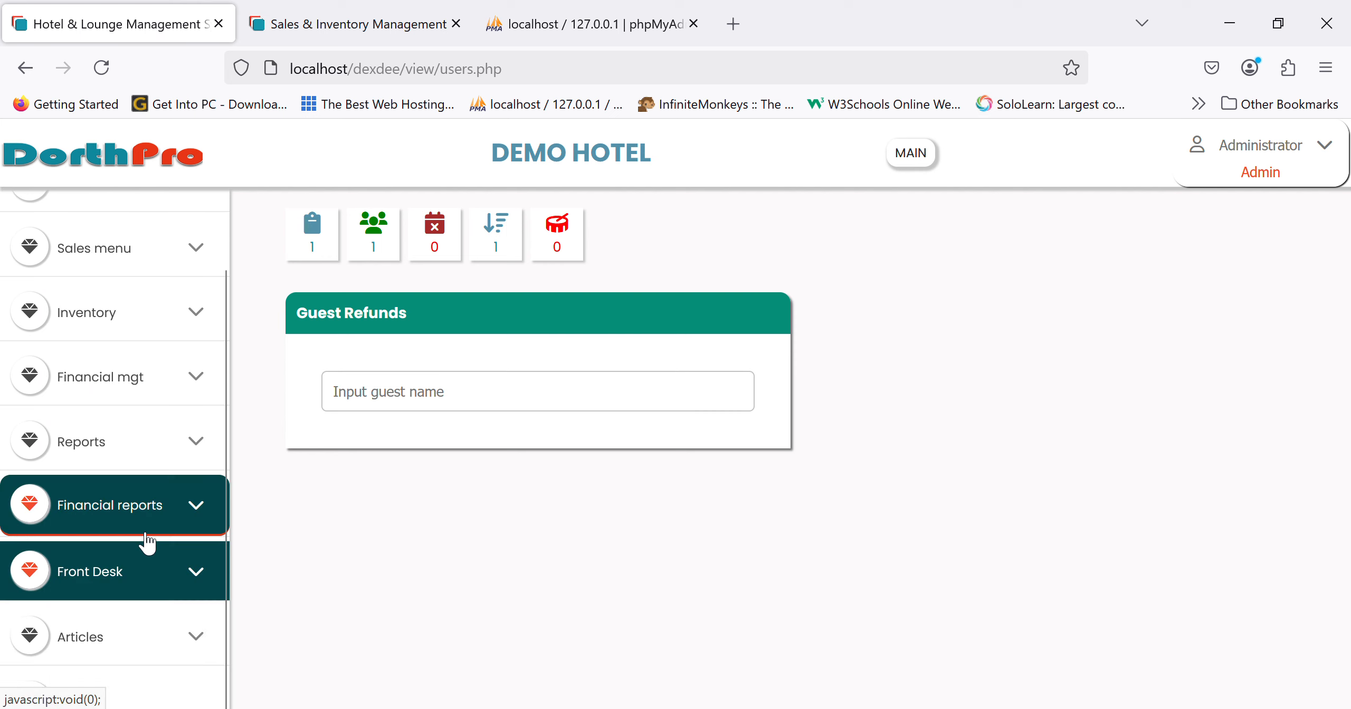
{"action": "left_click", "coordinate": [133, 569]}
{"action": "scroll", "coordinate": [134, 571], "scroll_direction": "down", "scroll_amount": 9}
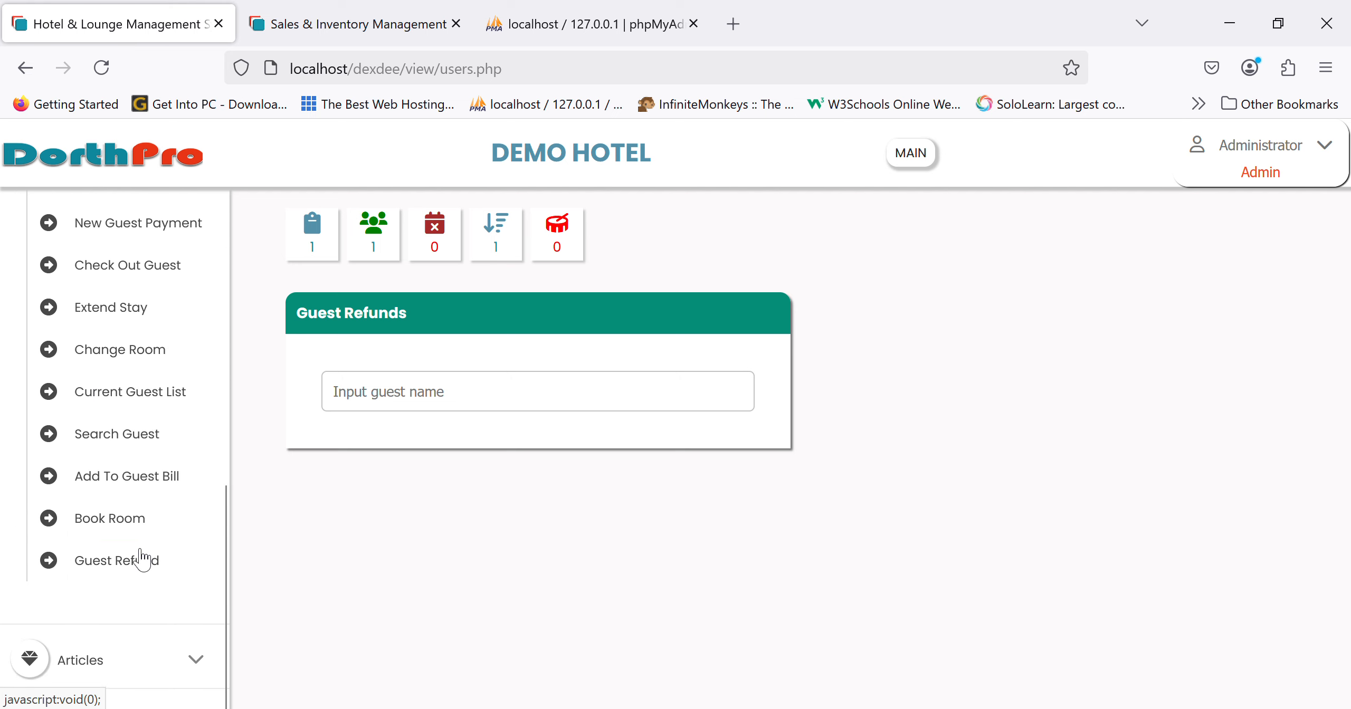
{"action": "left_click", "coordinate": [105, 491]}
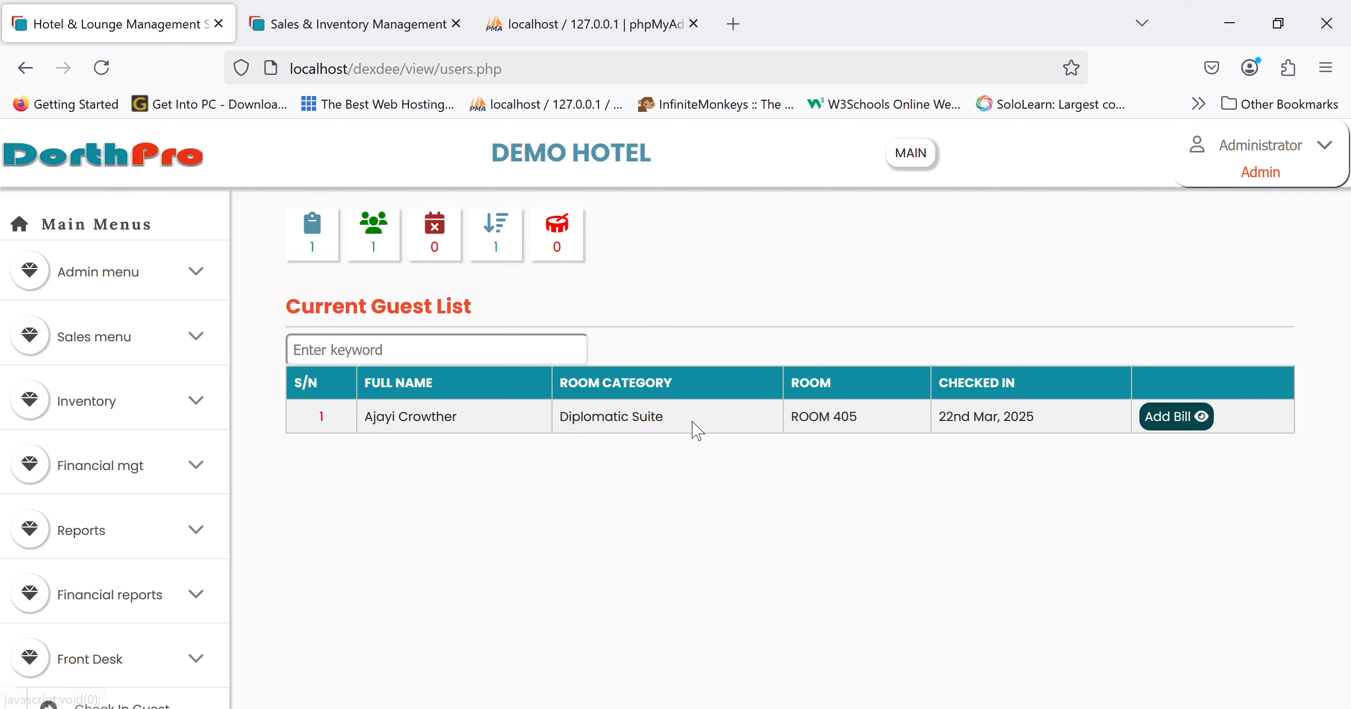
{"action": "left_click", "coordinate": [1203, 416]}
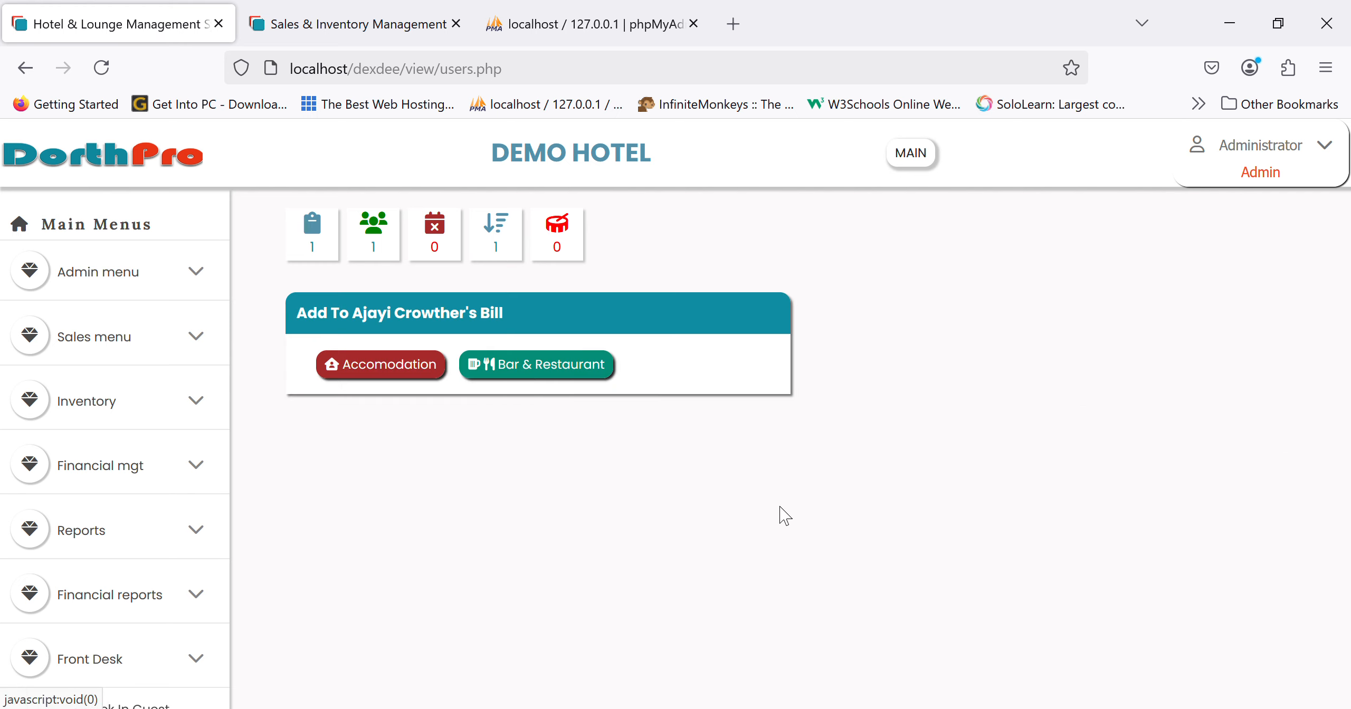
{"action": "left_click", "coordinate": [425, 377]}
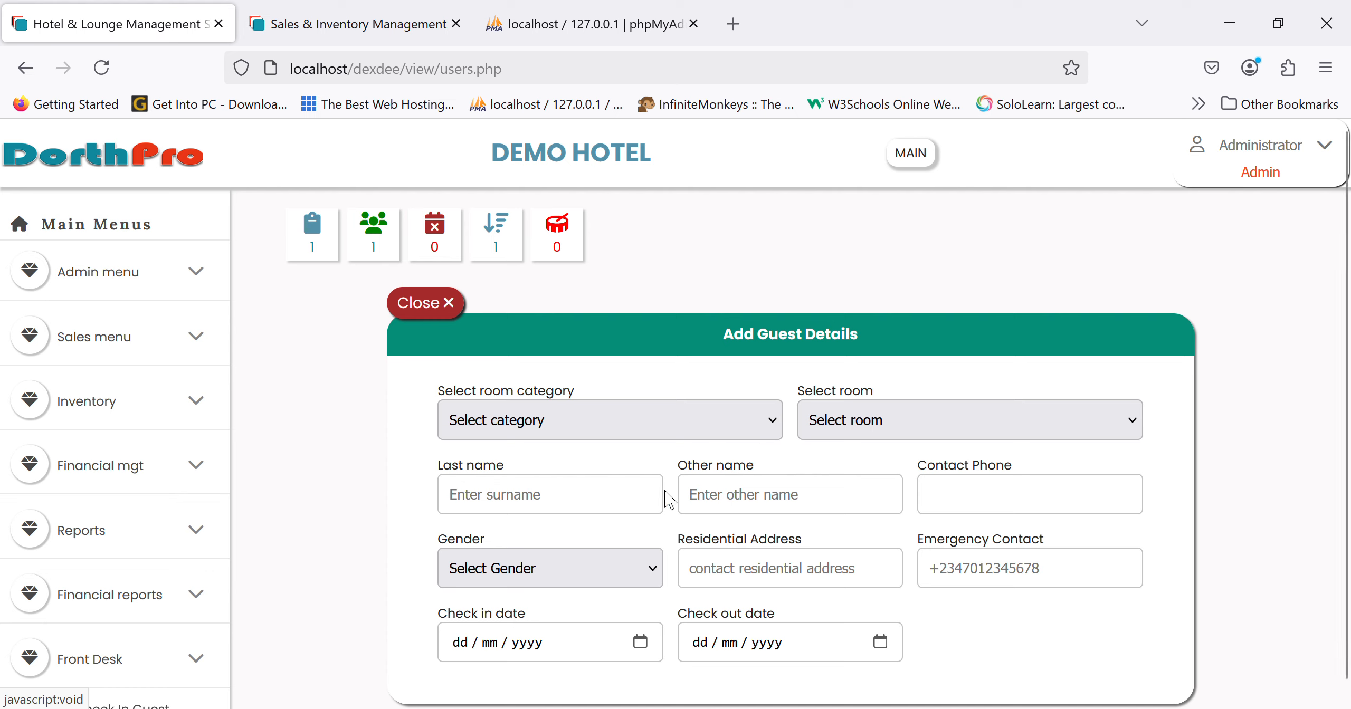
- Choose Deluxe ROOM 102 and enter the guest's names, phone number and Male gender
{"action": "left_click", "coordinate": [626, 486]}
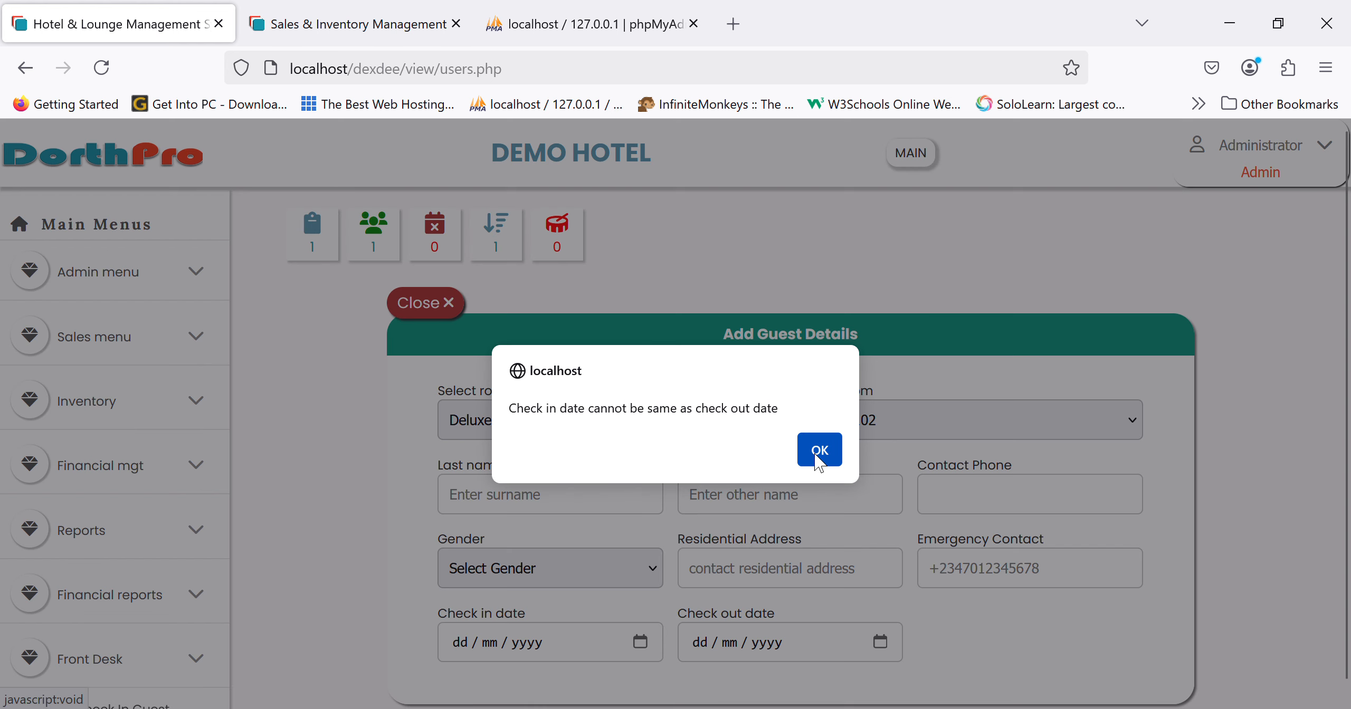
{"action": "left_click", "coordinate": [818, 451]}
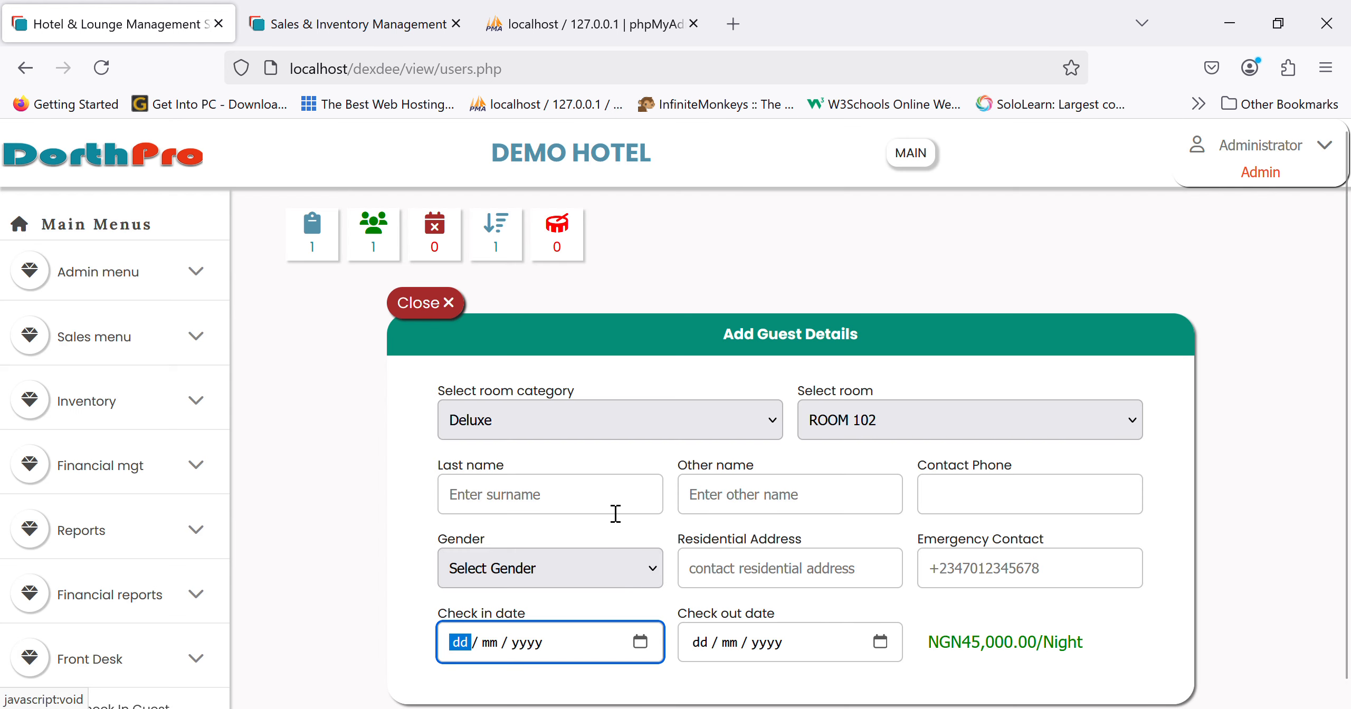
{"action": "left_click", "coordinate": [597, 506]}
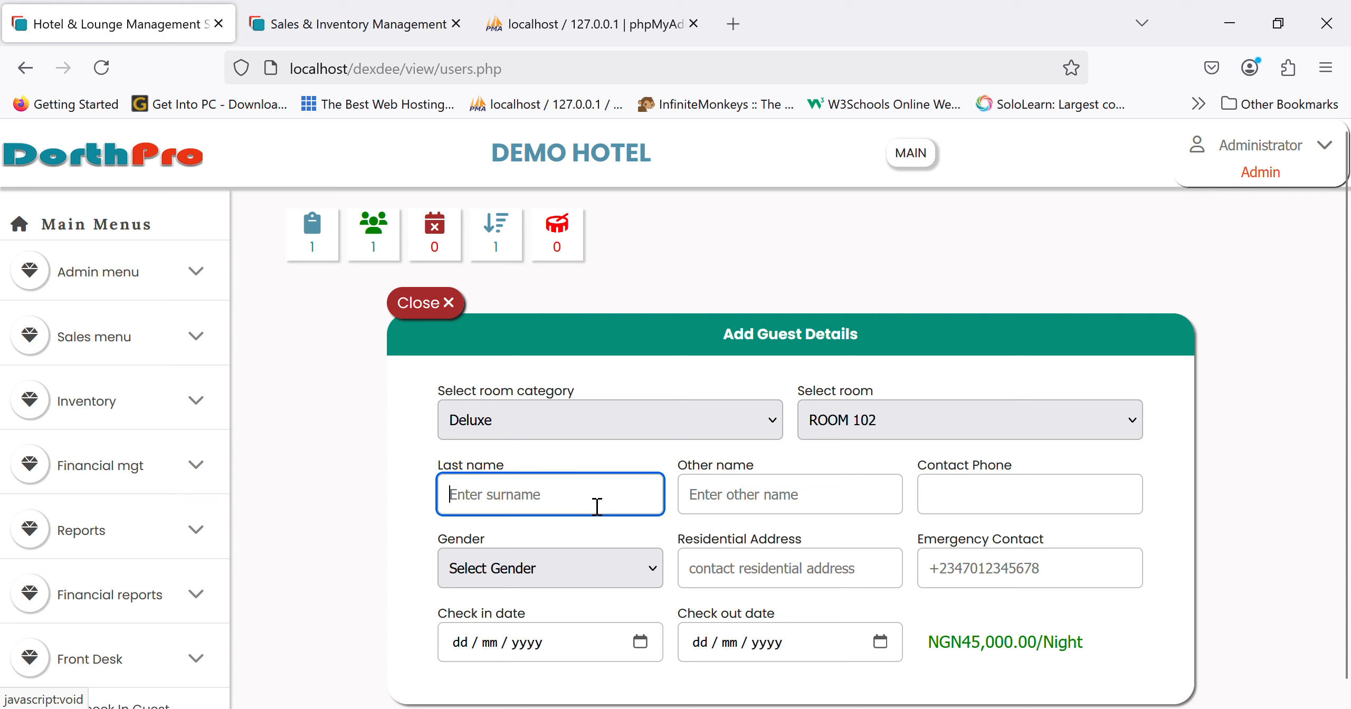
{"action": "type", "text": "james"}
{"action": "key", "text": "Tab"}
{"action": "type", "text": "trafford"}
{"action": "key", "text": "Tab"}
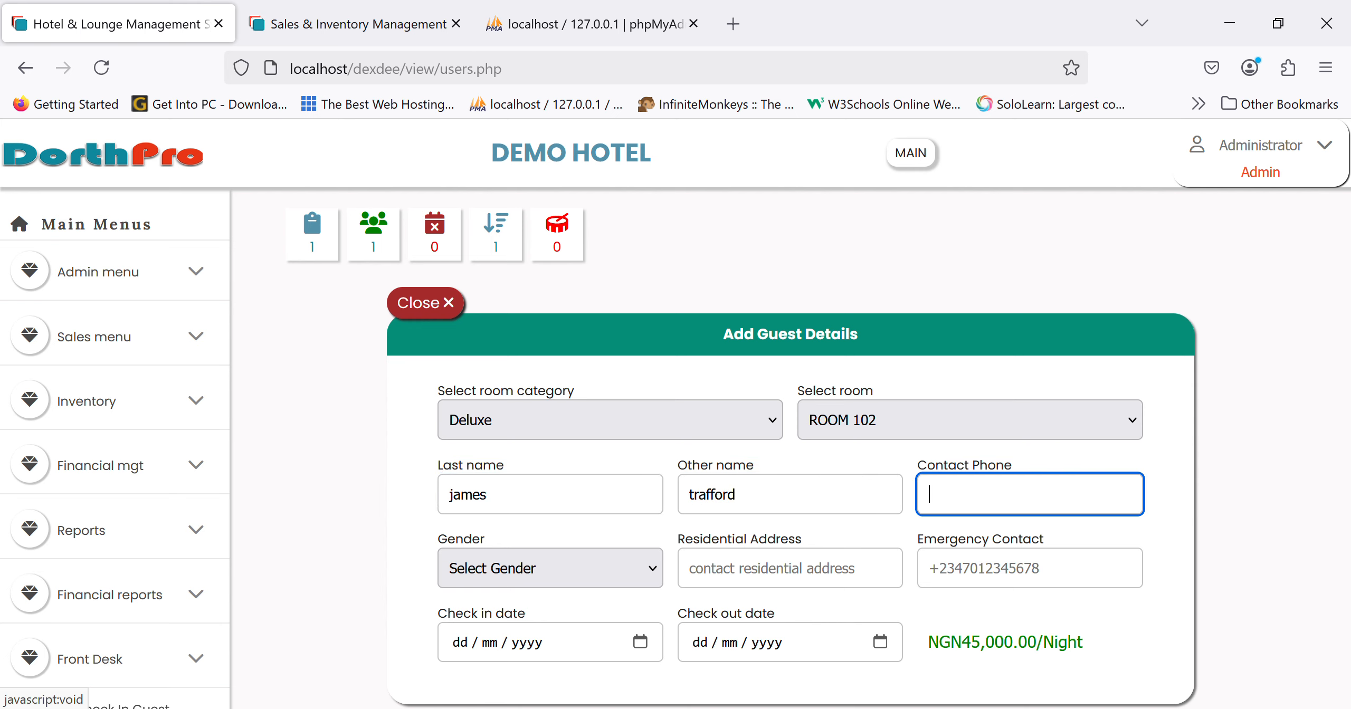
{"action": "type", "text": "09012345678"}
{"action": "left_click", "coordinate": [482, 563]}
{"action": "left_click", "coordinate": [482, 639]}
- Fill in the address and emergency contact and set the stay to 22/03/2025–24/03/2025
{"action": "left_click", "coordinate": [722, 583]}
{"action": "type", "text": "233"}
{"action": "key", "text": "Tab"}
{"action": "type", "text": "bnv"}
{"action": "key", "text": "Tab"}
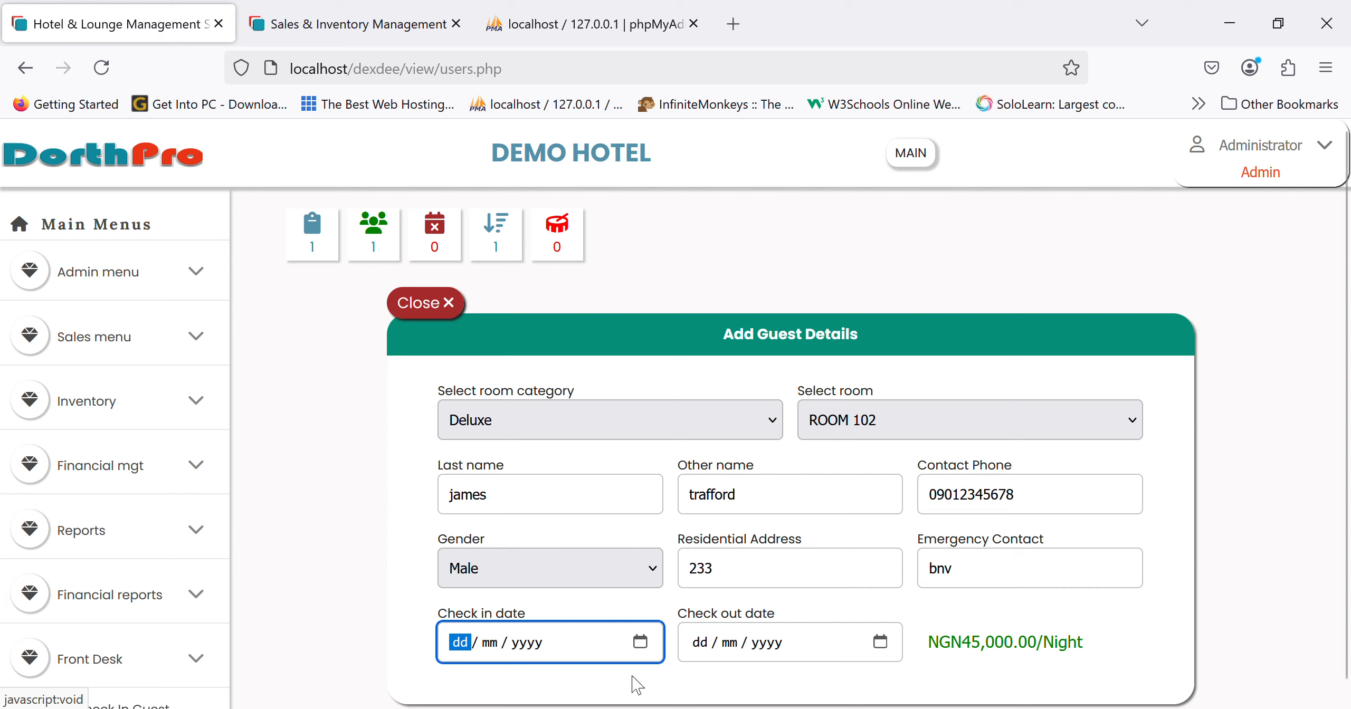
{"action": "left_click", "coordinate": [639, 643]}
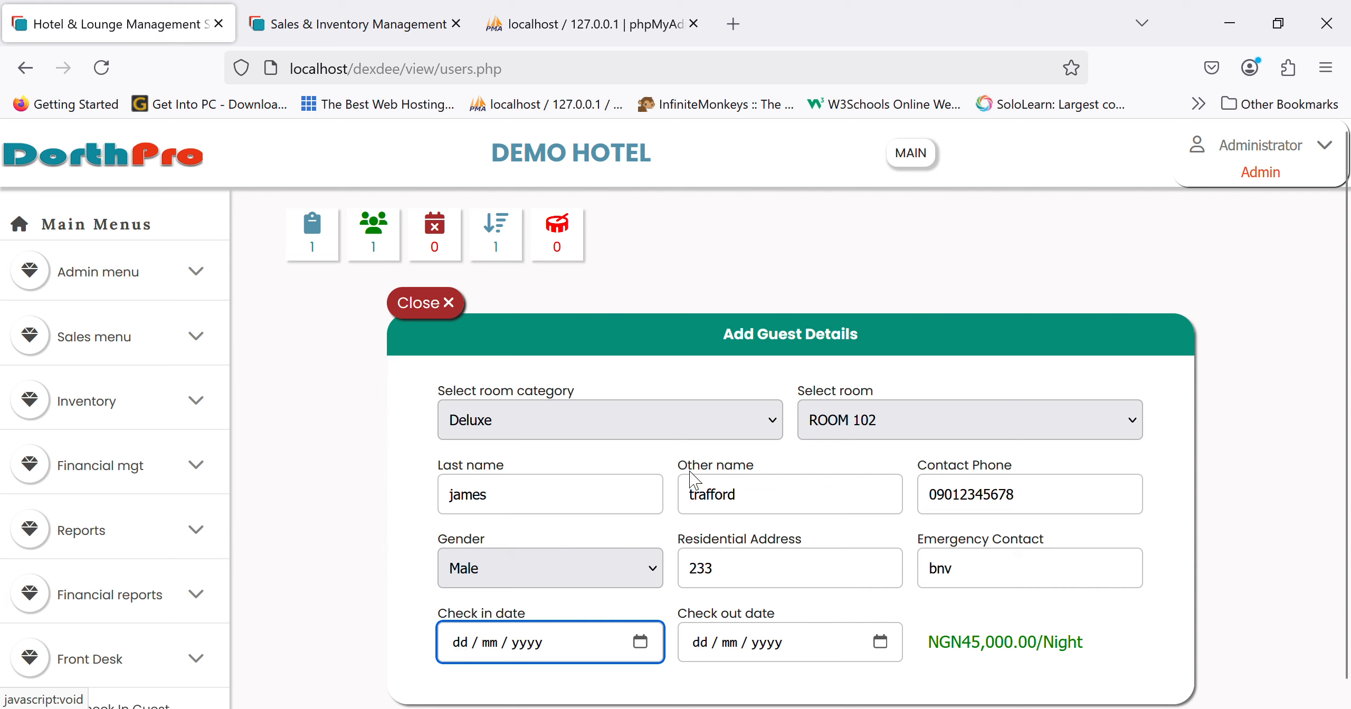
{"action": "left_click", "coordinate": [661, 503]}
{"action": "left_click", "coordinate": [880, 642]}
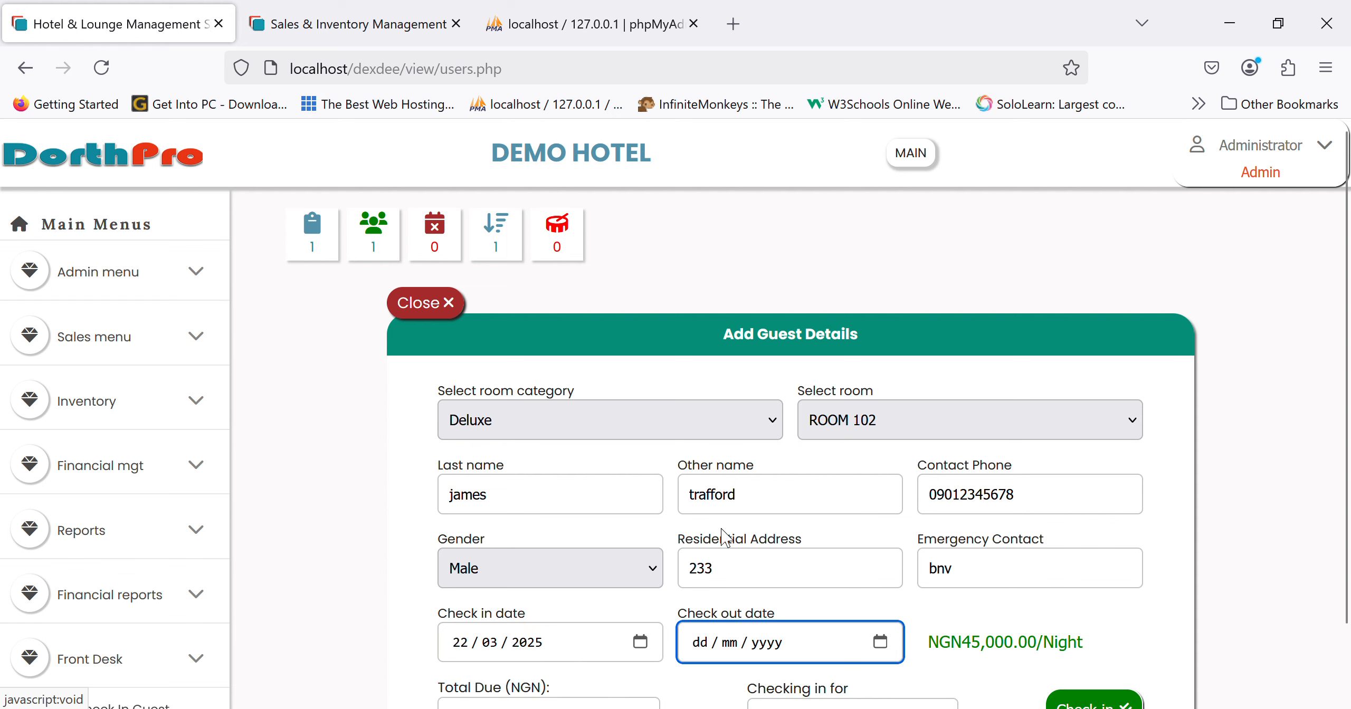
{"action": "left_click", "coordinate": [791, 514]}
- Check the guest in at ₦90,000, close the form and list the checked-in guests
{"action": "scroll", "coordinate": [992, 502], "scroll_direction": "down", "scroll_amount": 2}
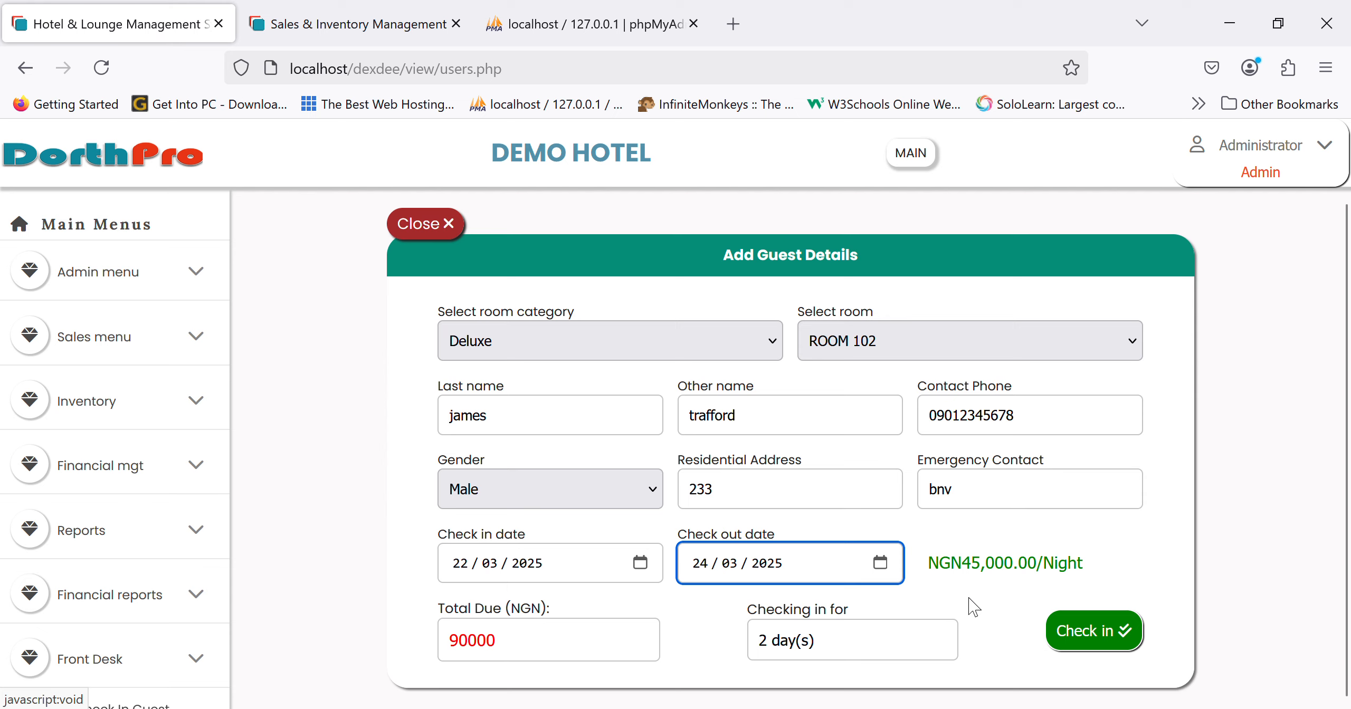
{"action": "left_click", "coordinate": [1121, 647]}
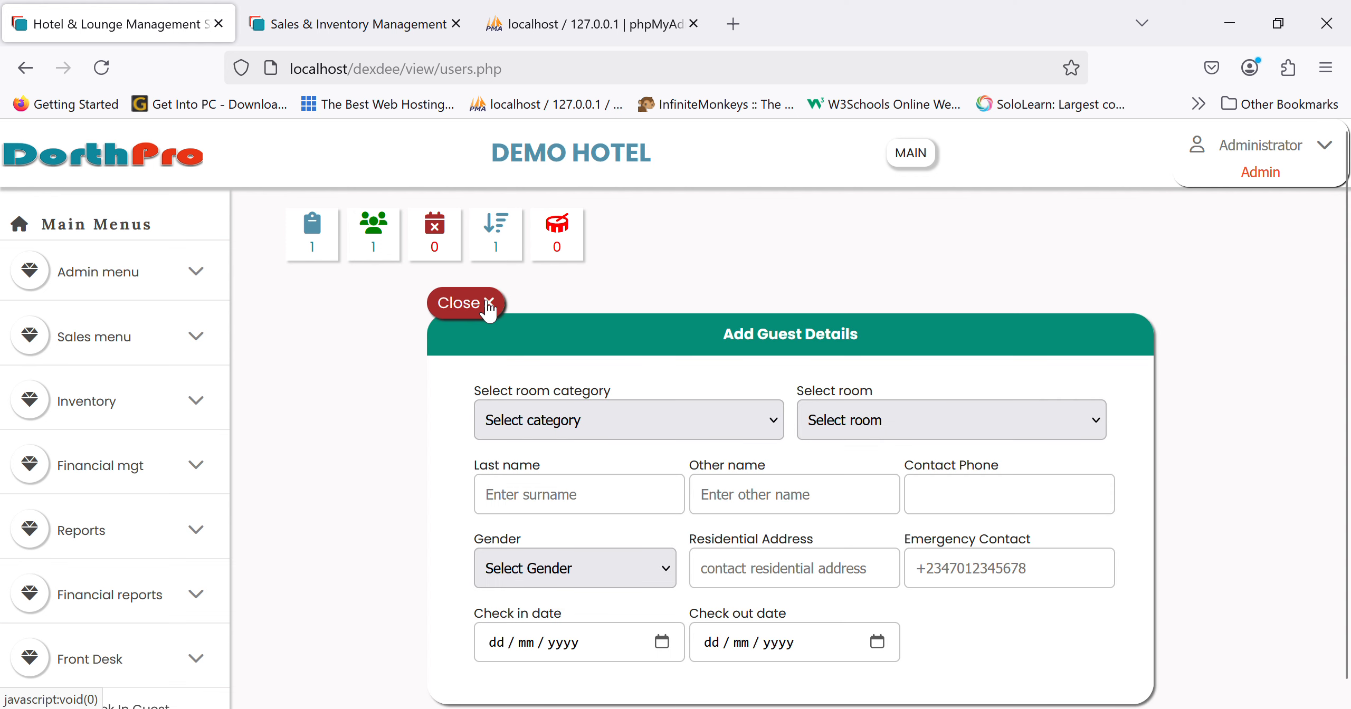
{"action": "left_click", "coordinate": [489, 305]}
{"action": "scroll", "coordinate": [126, 535], "scroll_direction": "down", "scroll_amount": 8}
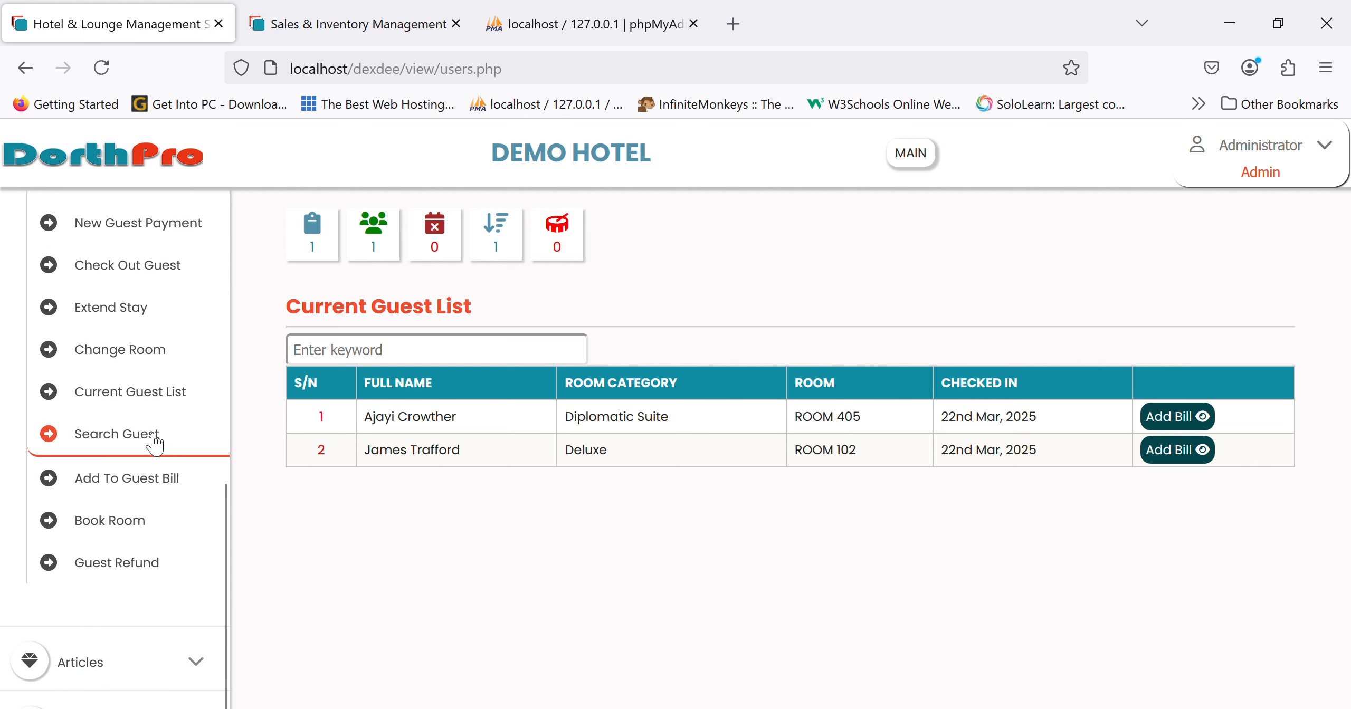
{"action": "left_click", "coordinate": [130, 397]}
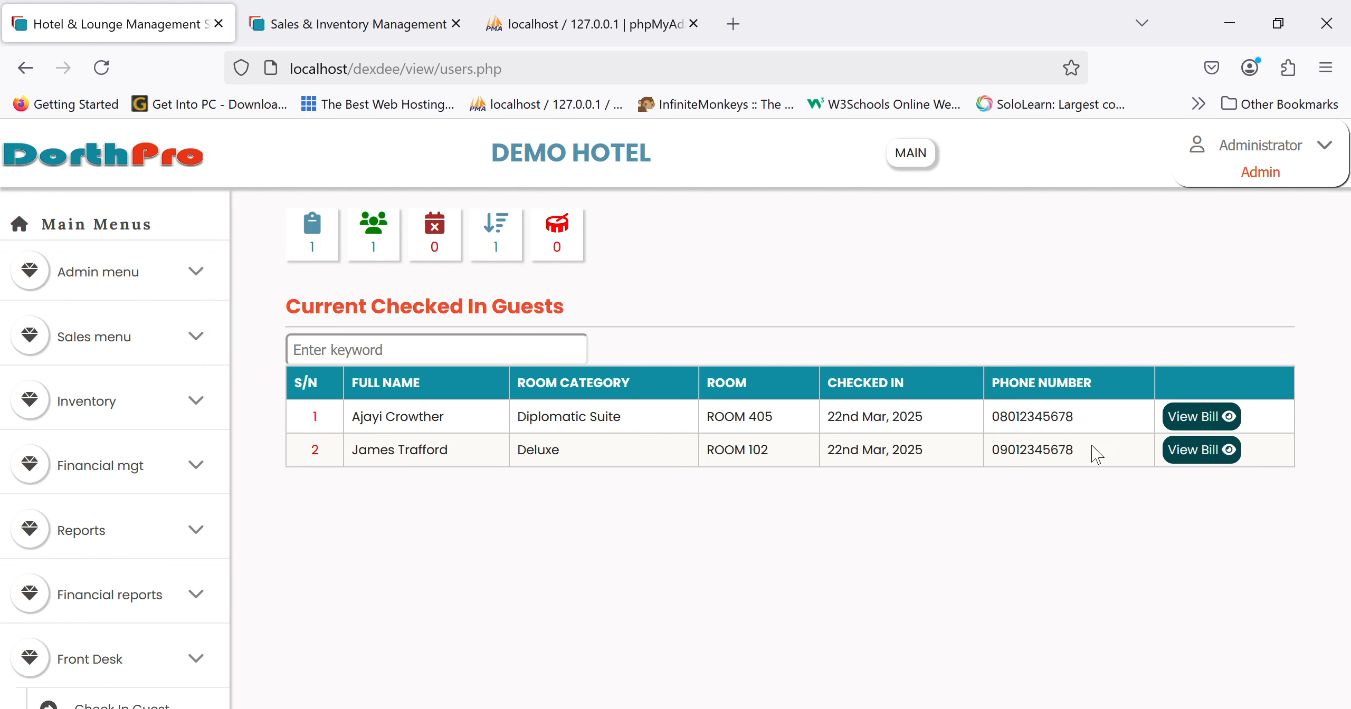
- Look over the first checked-in guest's bill, then leave it
{"action": "left_click", "coordinate": [1209, 417]}
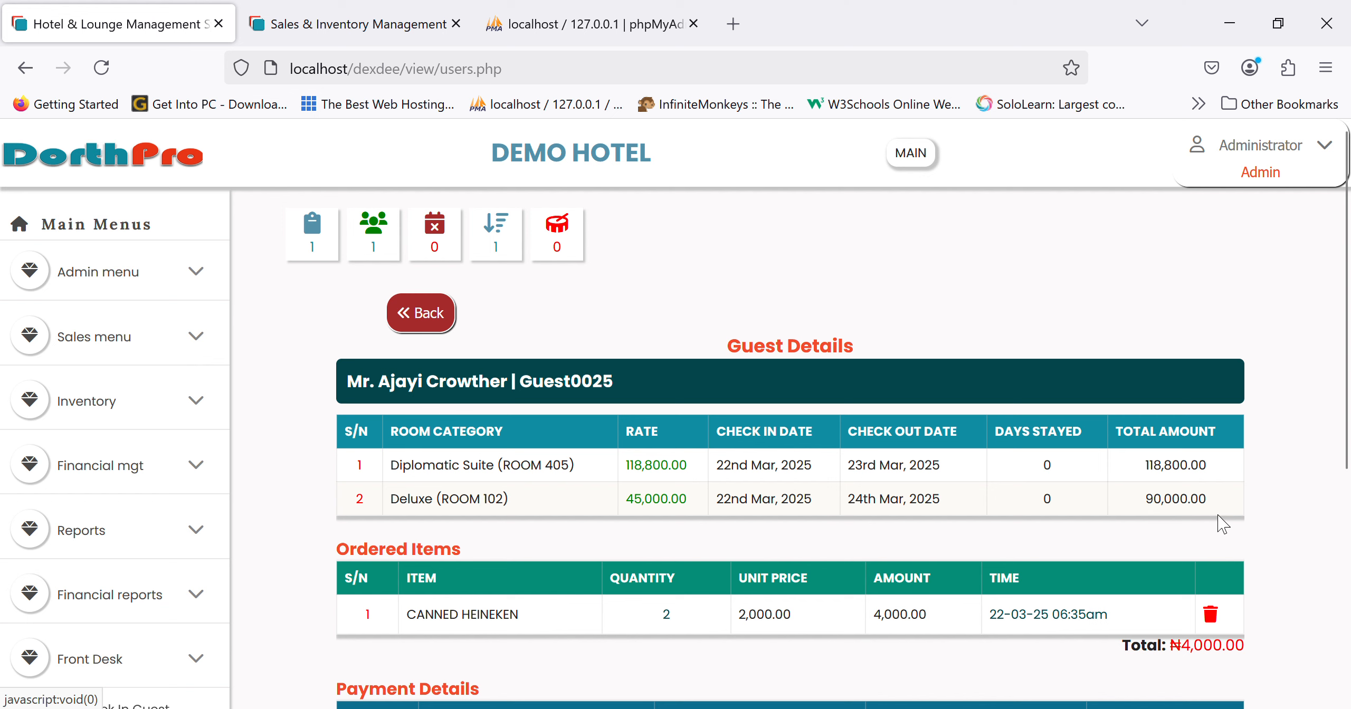
{"action": "scroll", "coordinate": [1222, 524], "scroll_direction": "down", "scroll_amount": 3}
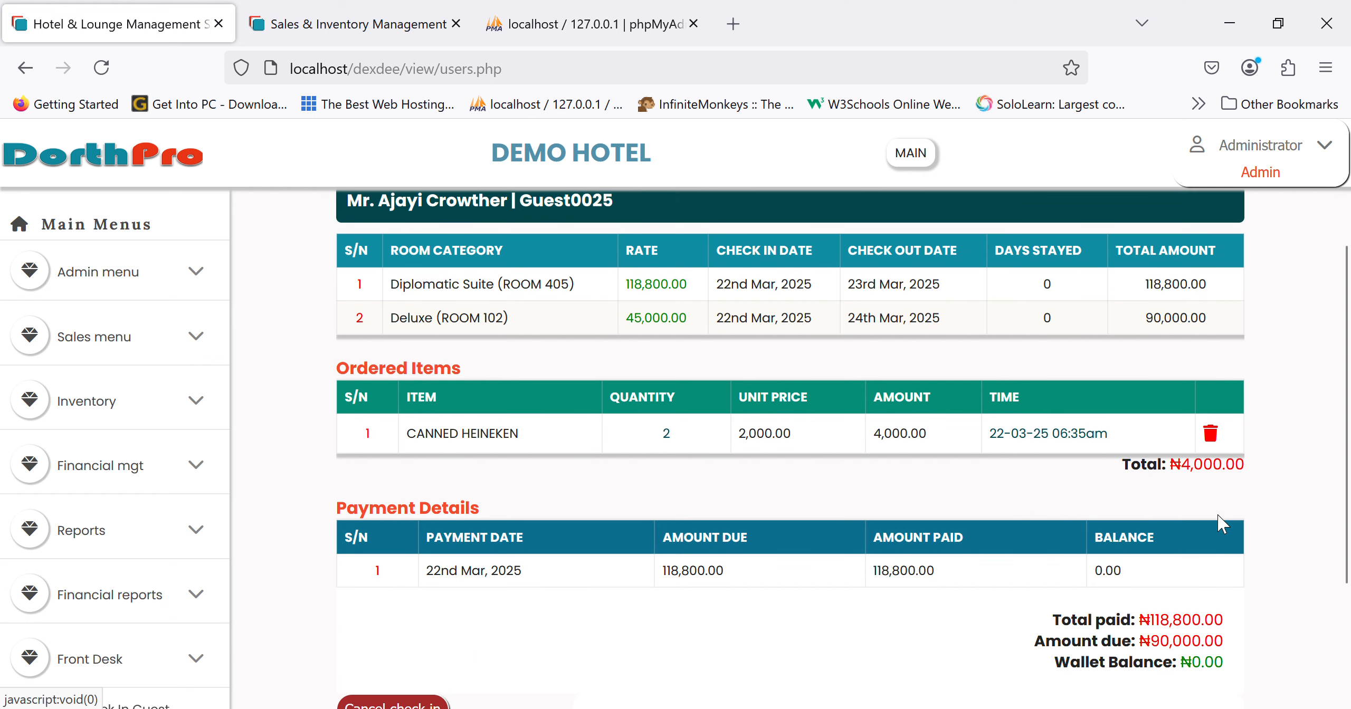
{"action": "scroll", "coordinate": [1134, 517], "scroll_direction": "up", "scroll_amount": 3}
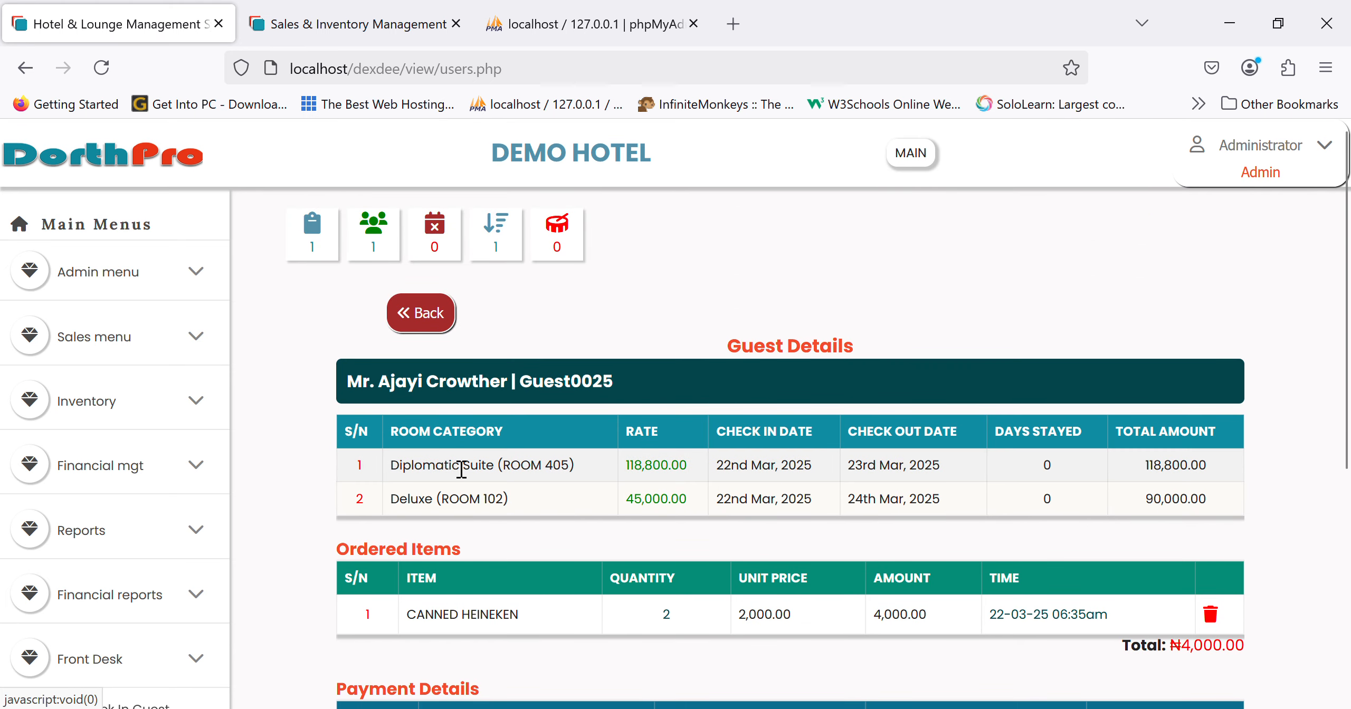
{"action": "left_click", "coordinate": [437, 319]}
- Open the new ROOM 102 guest's bill showing 90,000.00 due, then return to the Main dashboard
{"action": "scroll", "coordinate": [165, 573], "scroll_direction": "down", "scroll_amount": 9}
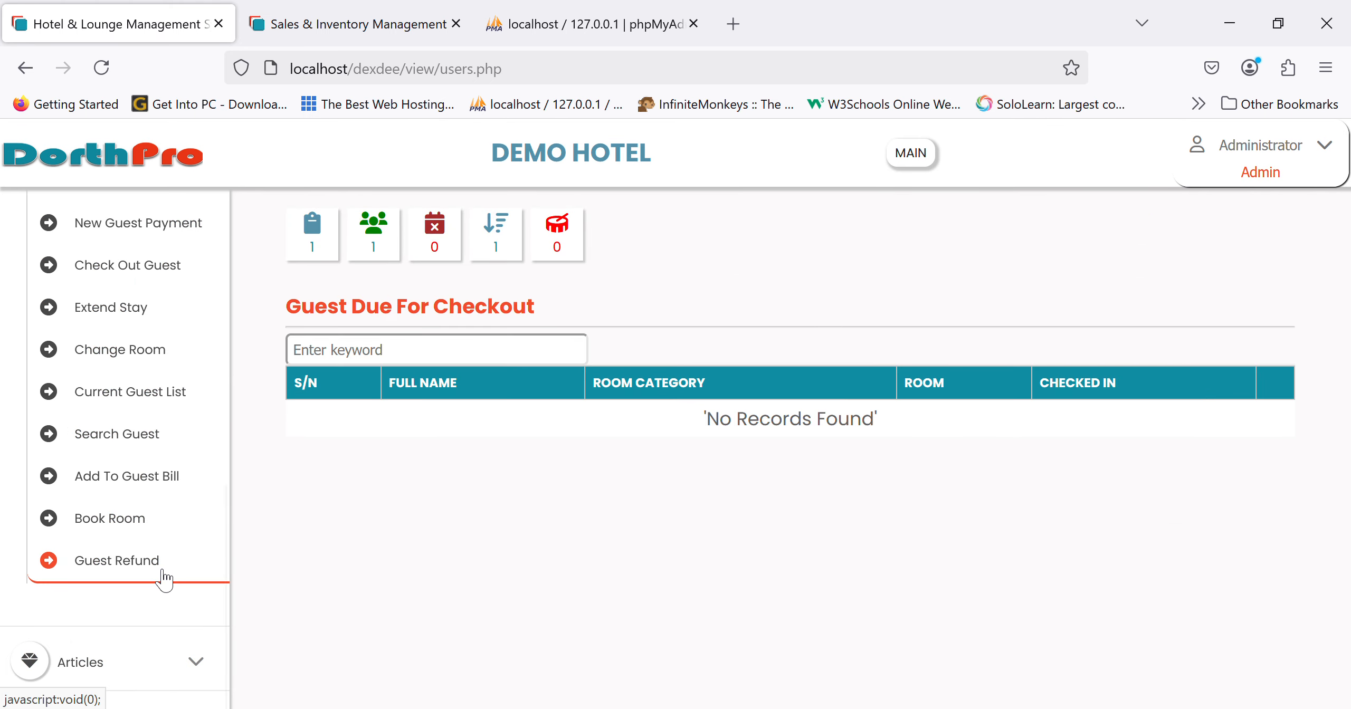
{"action": "left_click", "coordinate": [94, 393]}
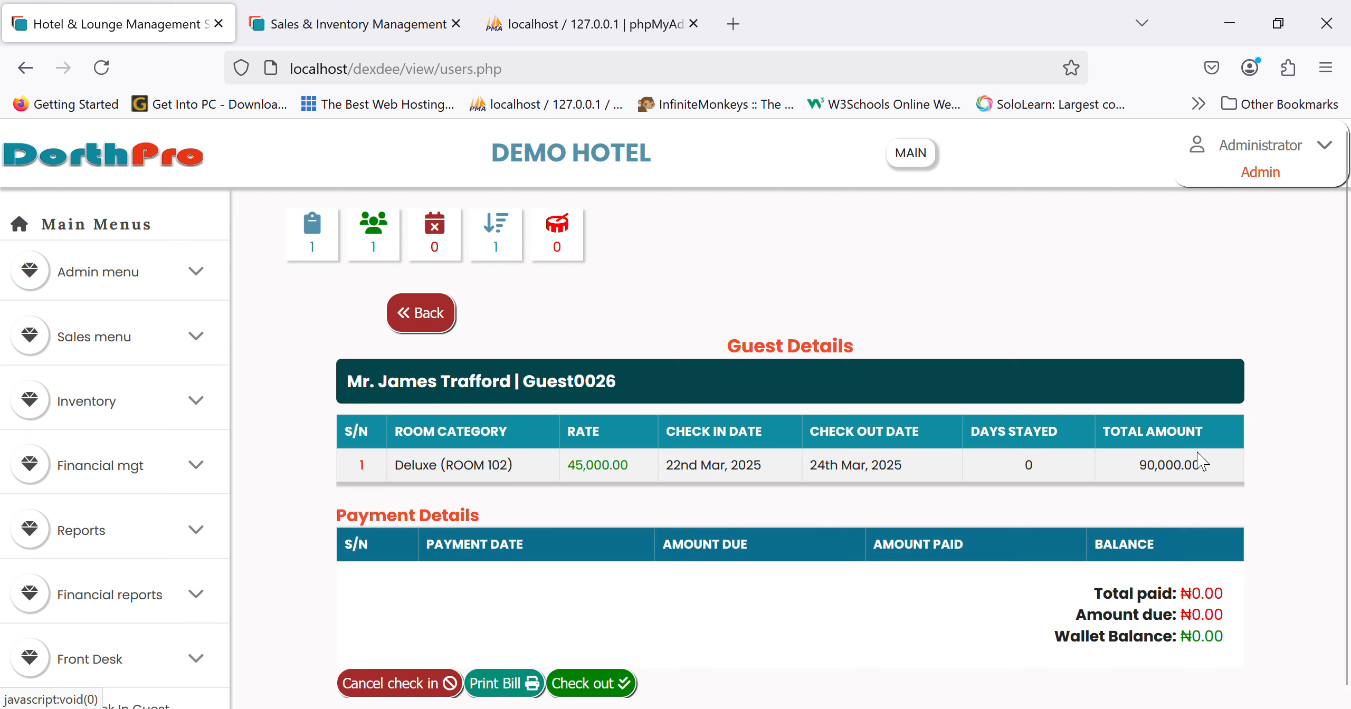
{"action": "left_click", "coordinate": [1203, 455]}
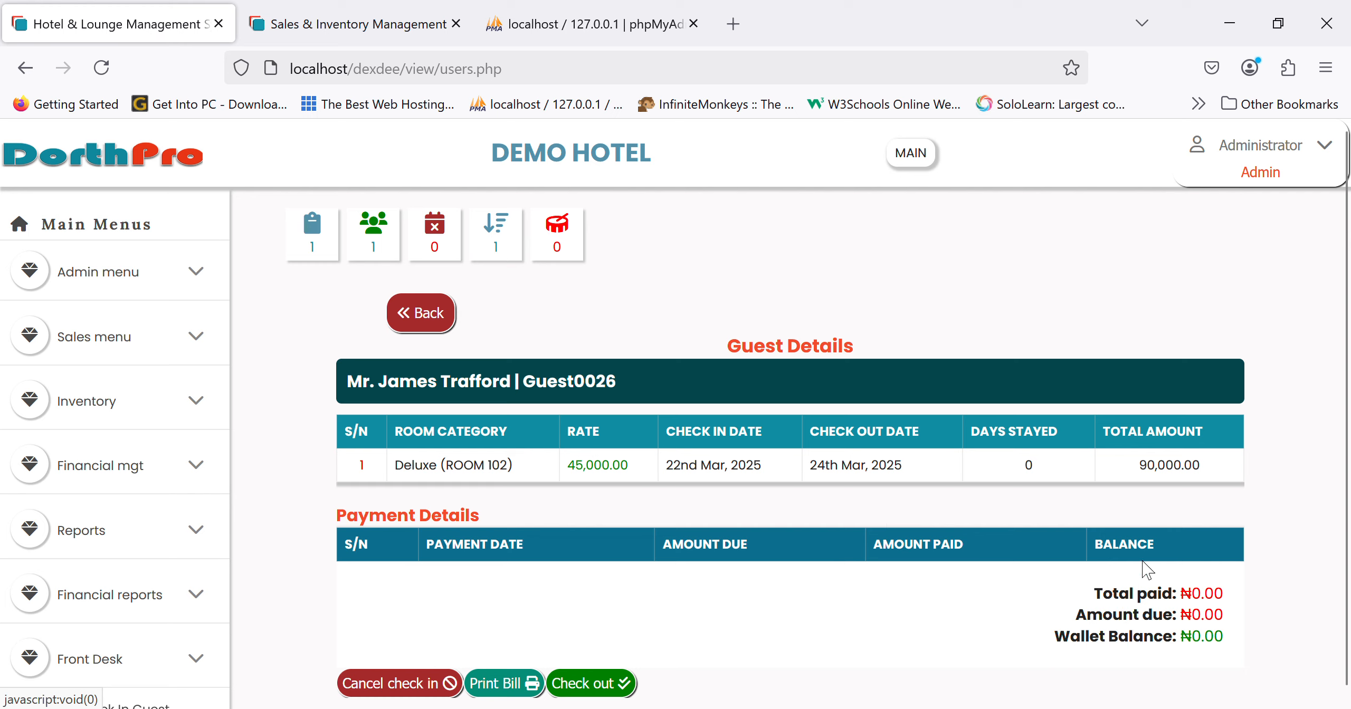
{"action": "scroll", "coordinate": [150, 570], "scroll_direction": "down", "scroll_amount": 5}
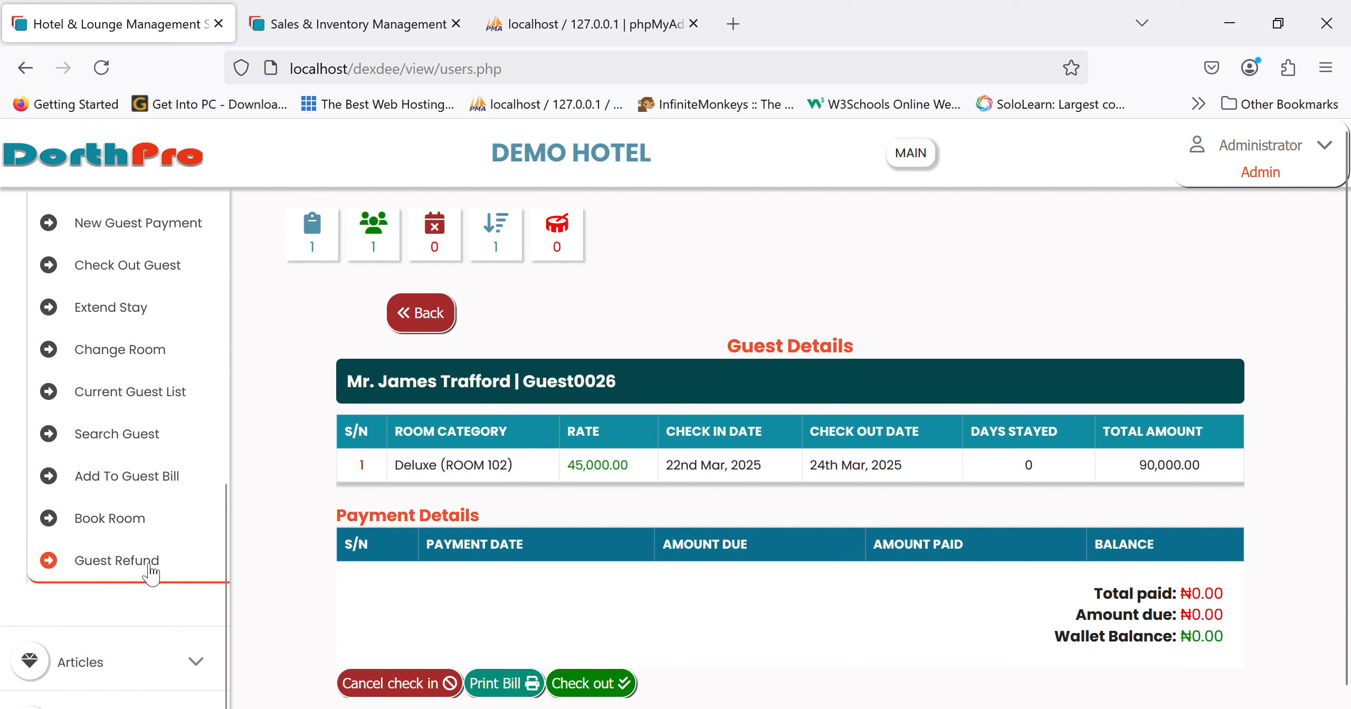
{"action": "scroll", "coordinate": [150, 570], "scroll_direction": "up", "scroll_amount": 5}
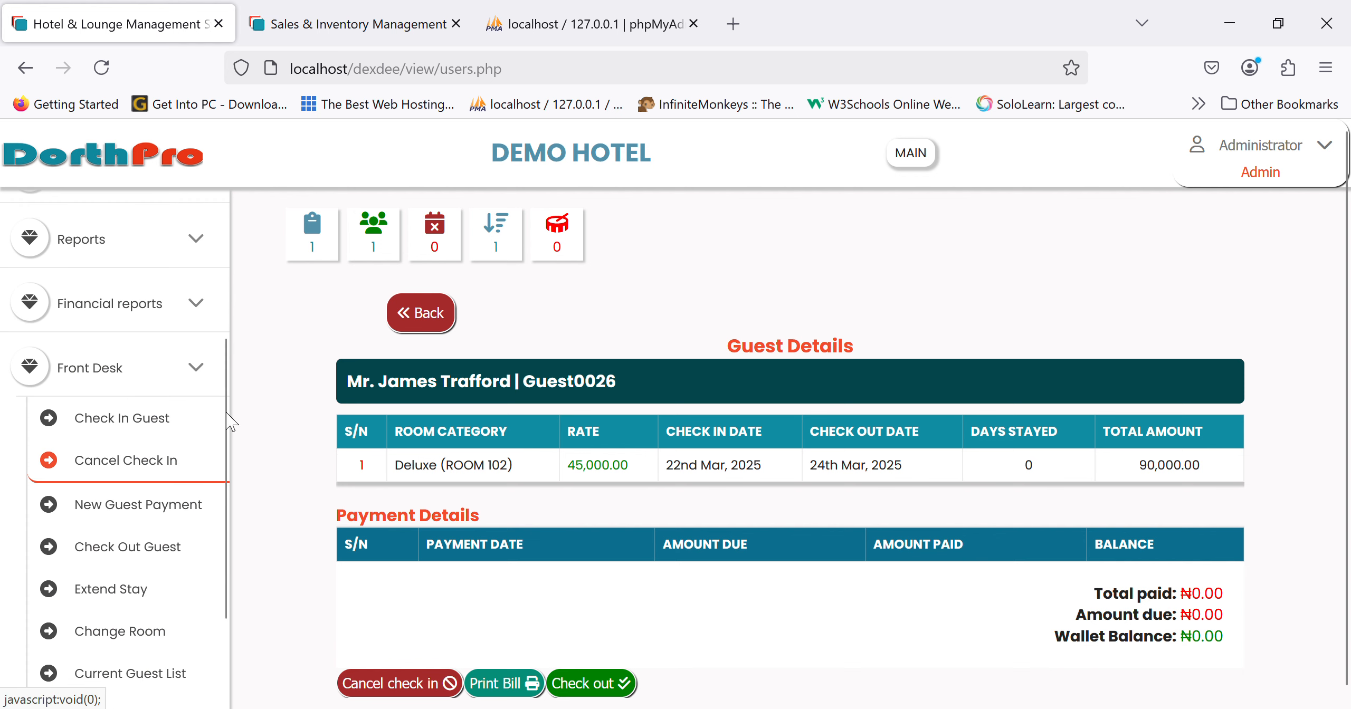
{"action": "left_click", "coordinate": [132, 386]}
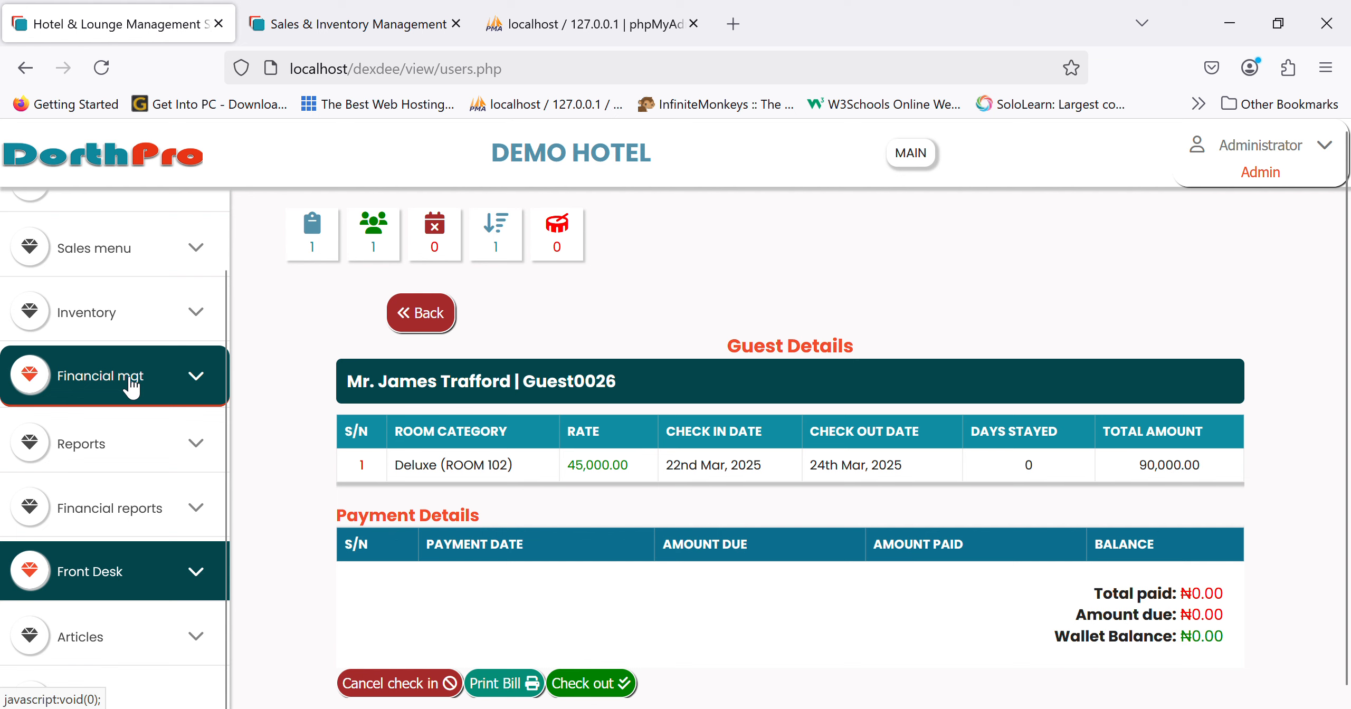
{"action": "scroll", "coordinate": [166, 281], "scroll_direction": "up", "scroll_amount": 2}
{"action": "left_click", "coordinate": [111, 158]}
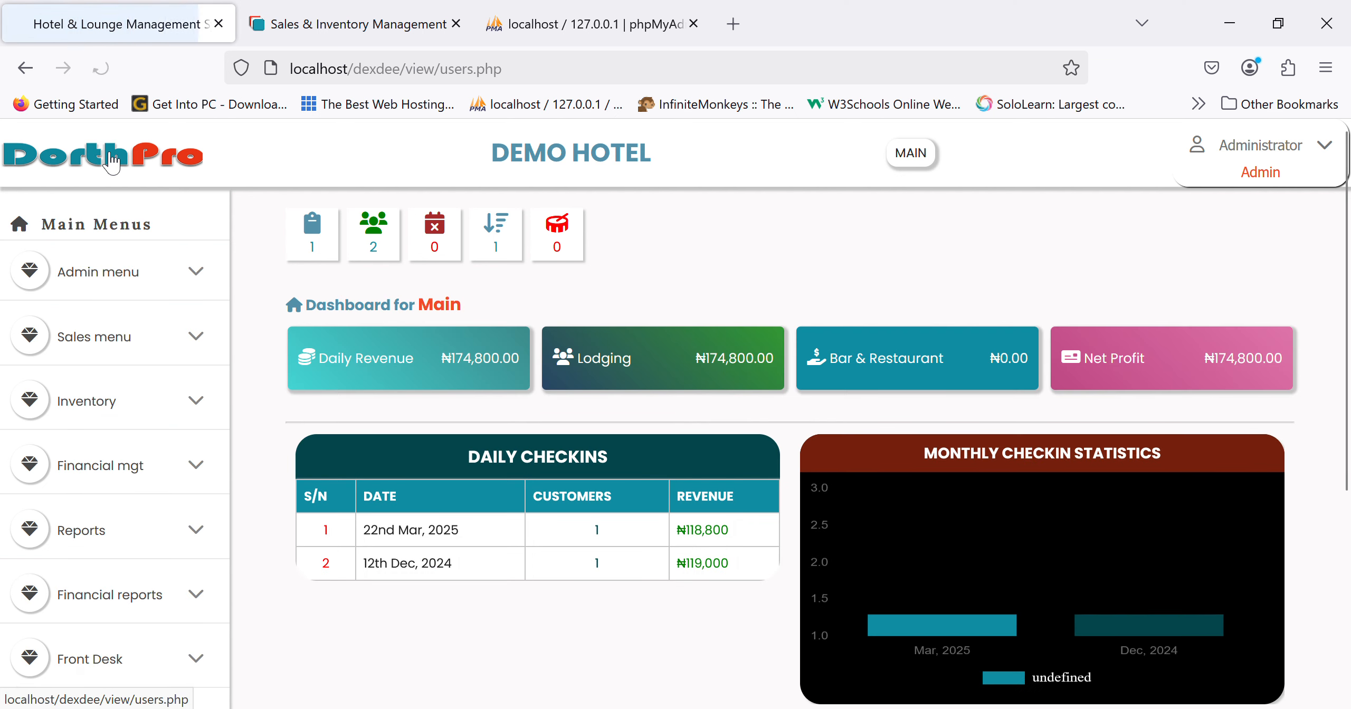
- Expand the Sales menu and open the Sales Order staff selection
{"action": "left_click", "coordinate": [100, 358]}
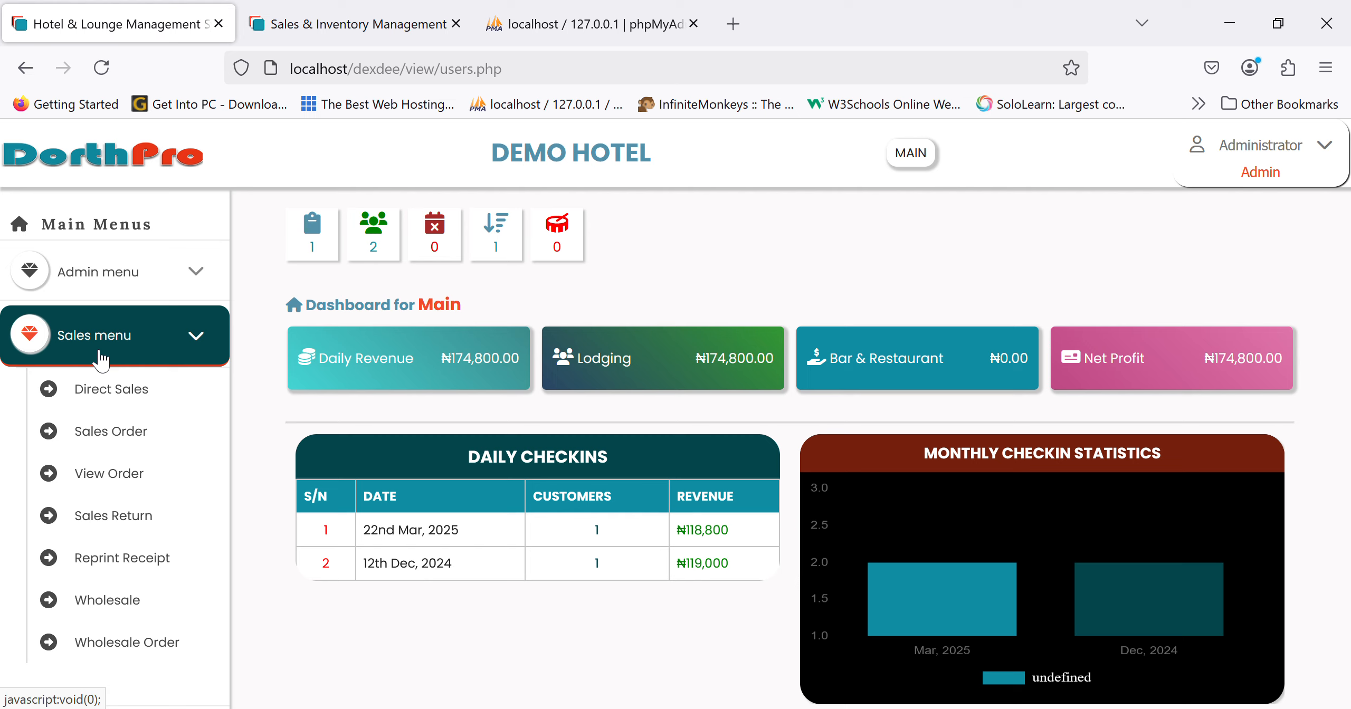
{"action": "left_click", "coordinate": [100, 360]}
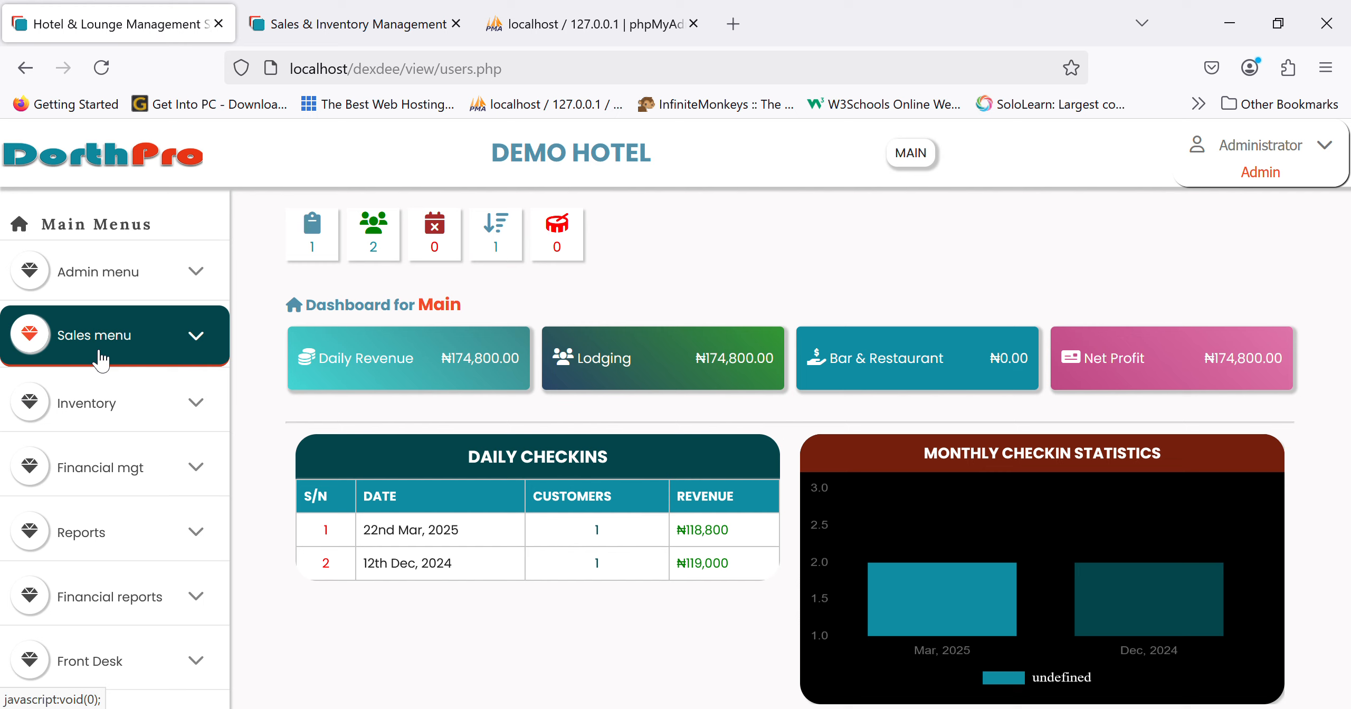
{"action": "left_click", "coordinate": [100, 354]}
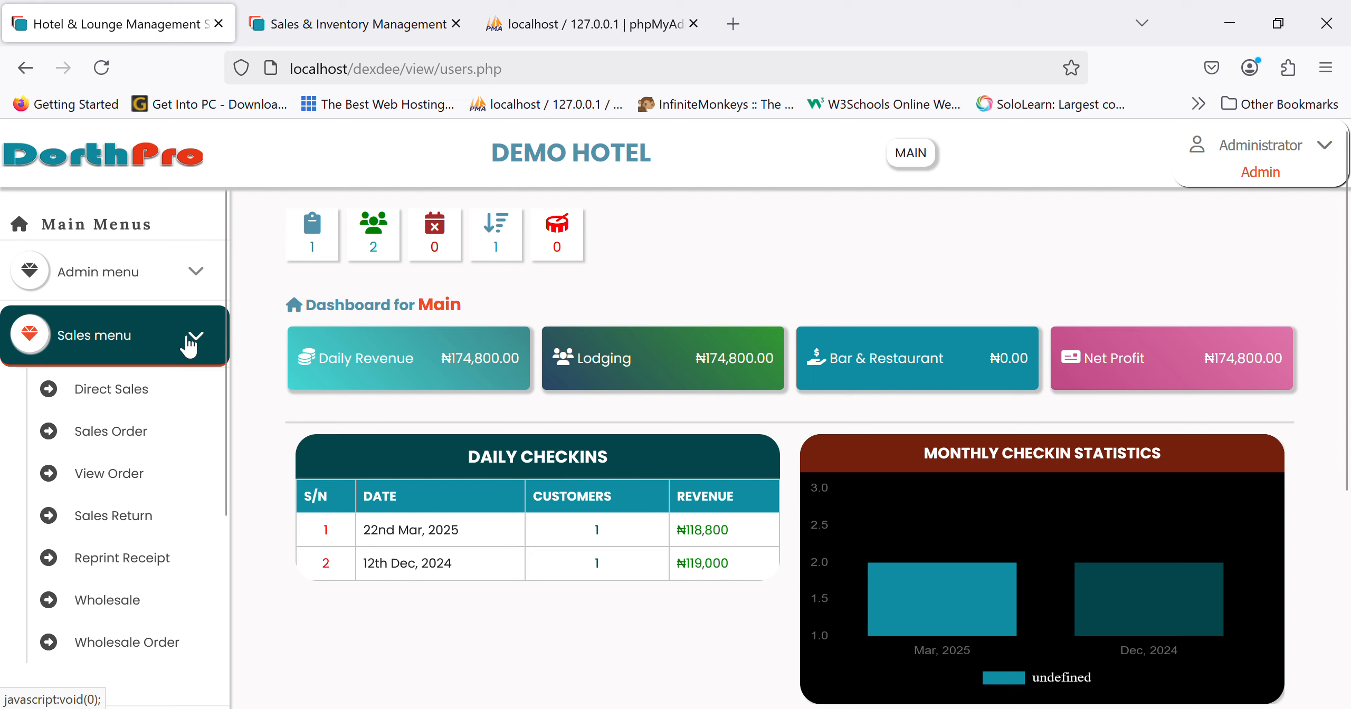
{"action": "left_click", "coordinate": [121, 448]}
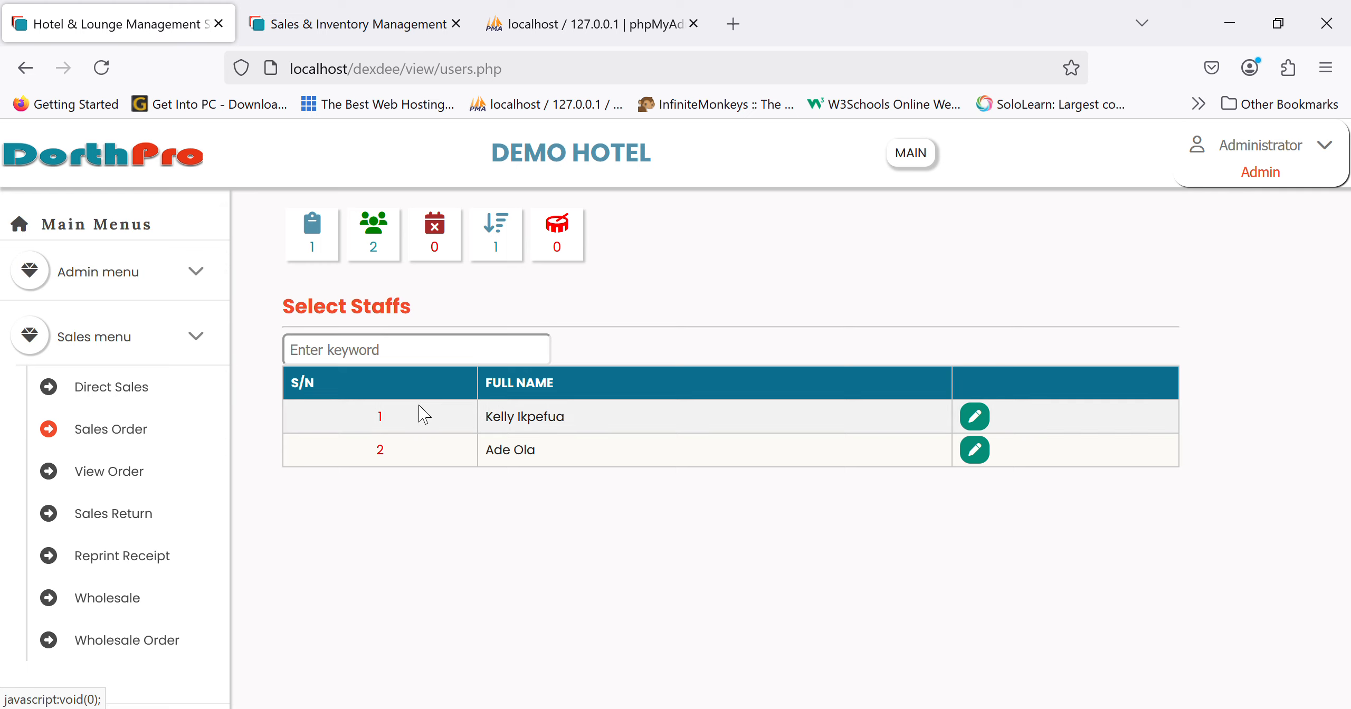
- Check the Administrator account menu, return to the dashboard and expand Inventory
{"action": "left_click", "coordinate": [1250, 169]}
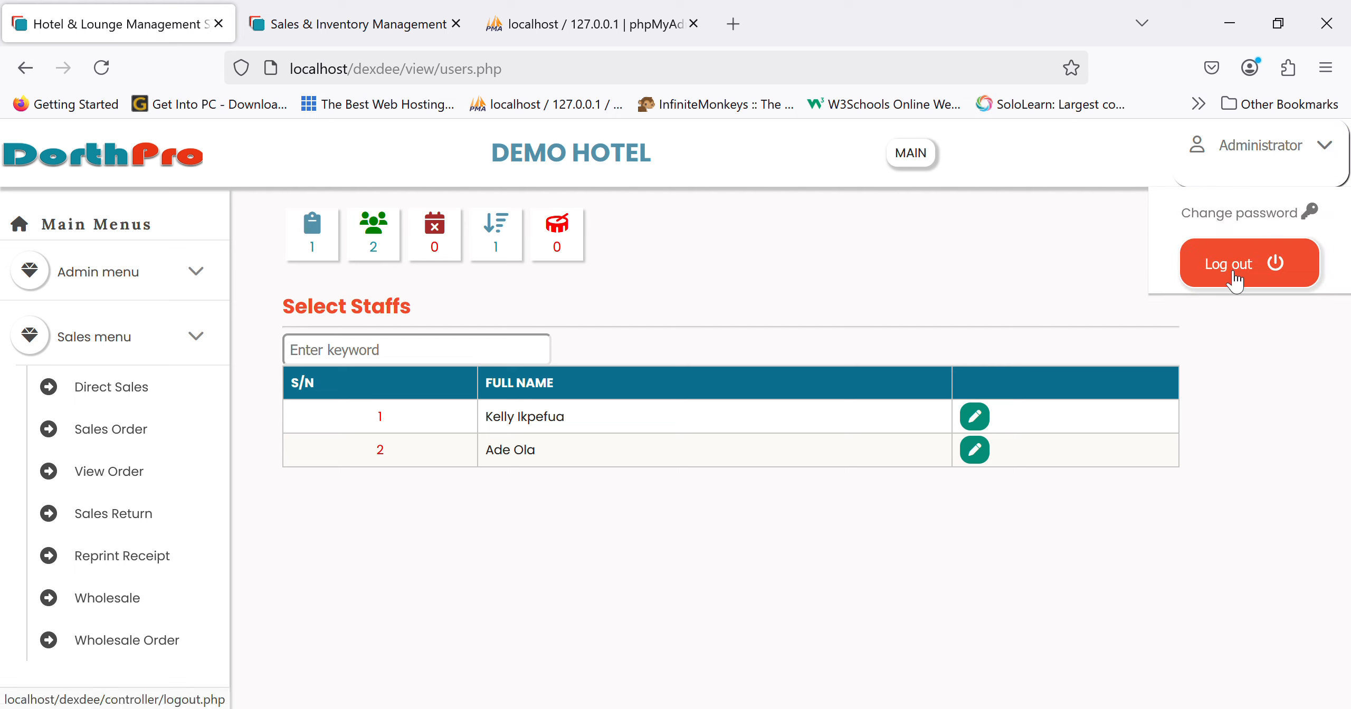
{"action": "left_click", "coordinate": [136, 161]}
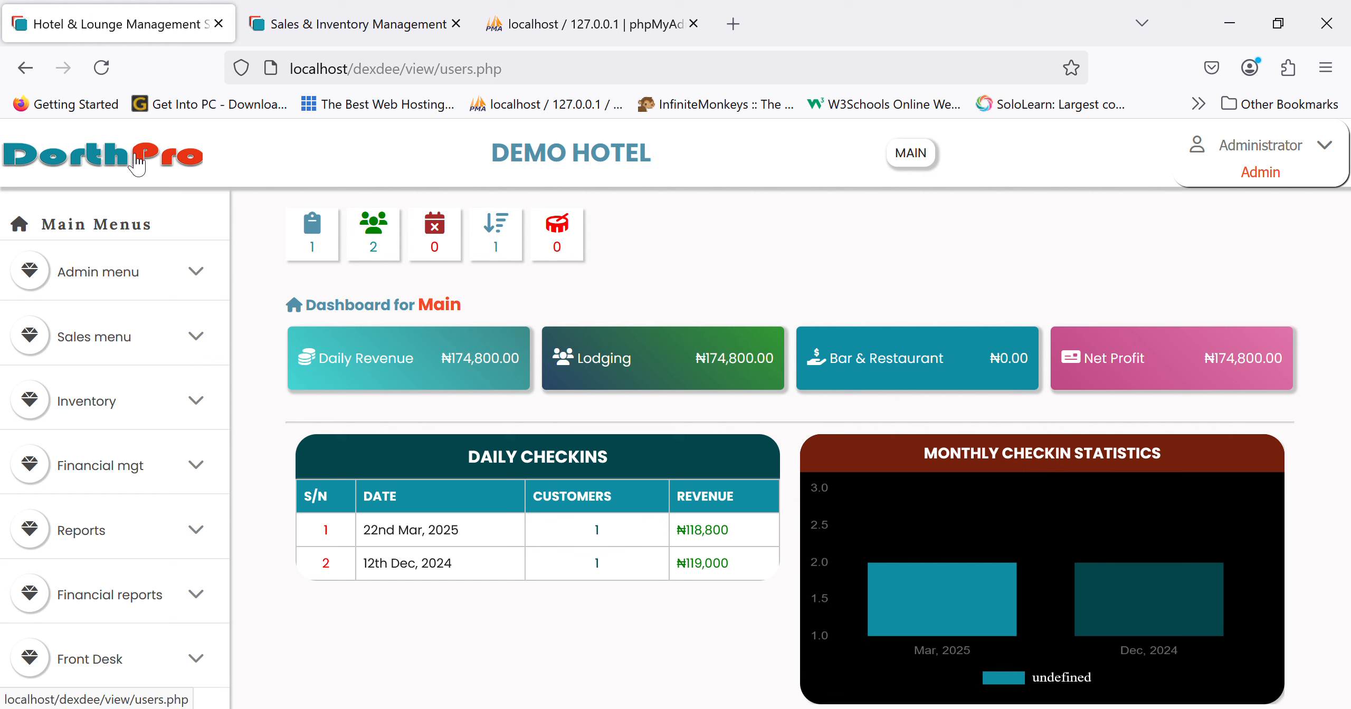
{"action": "left_click", "coordinate": [95, 409]}
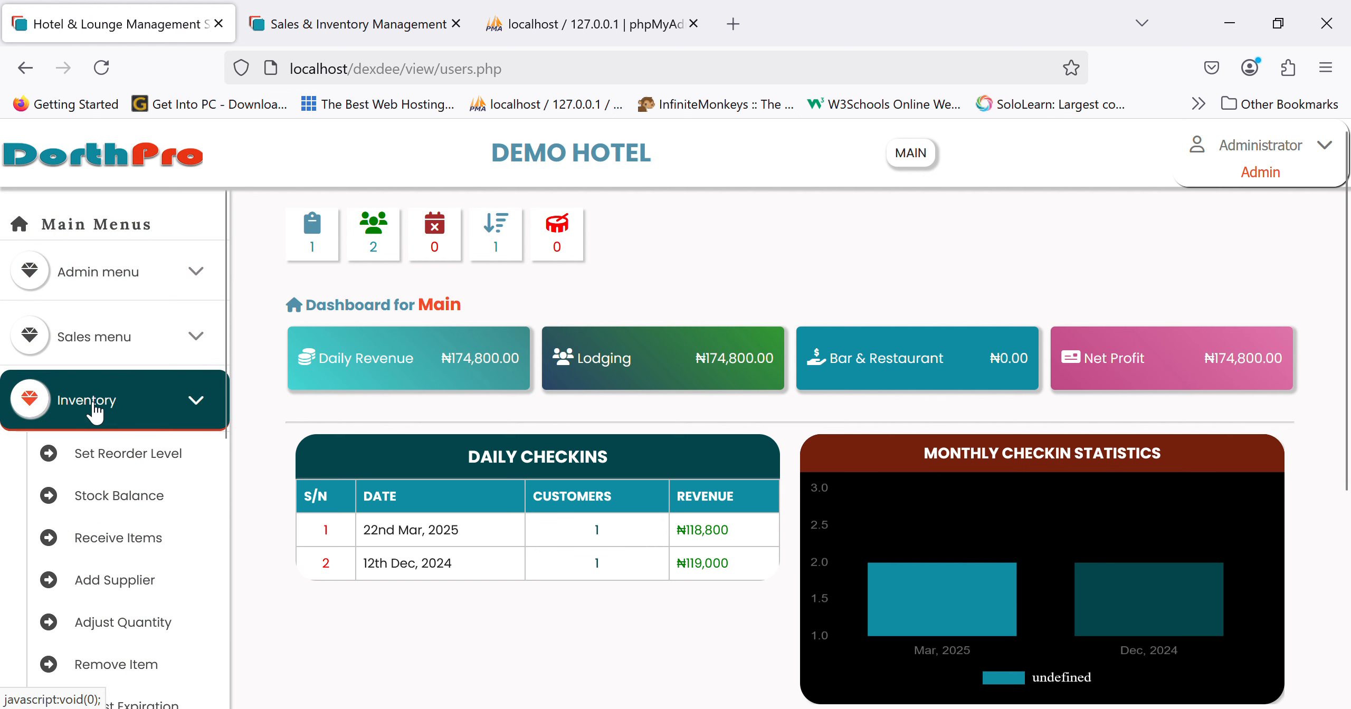
- Open Receive Items, try invoice 8967iyi with supplier Bello, and briefly view supplier creation
{"action": "left_click", "coordinate": [97, 496]}
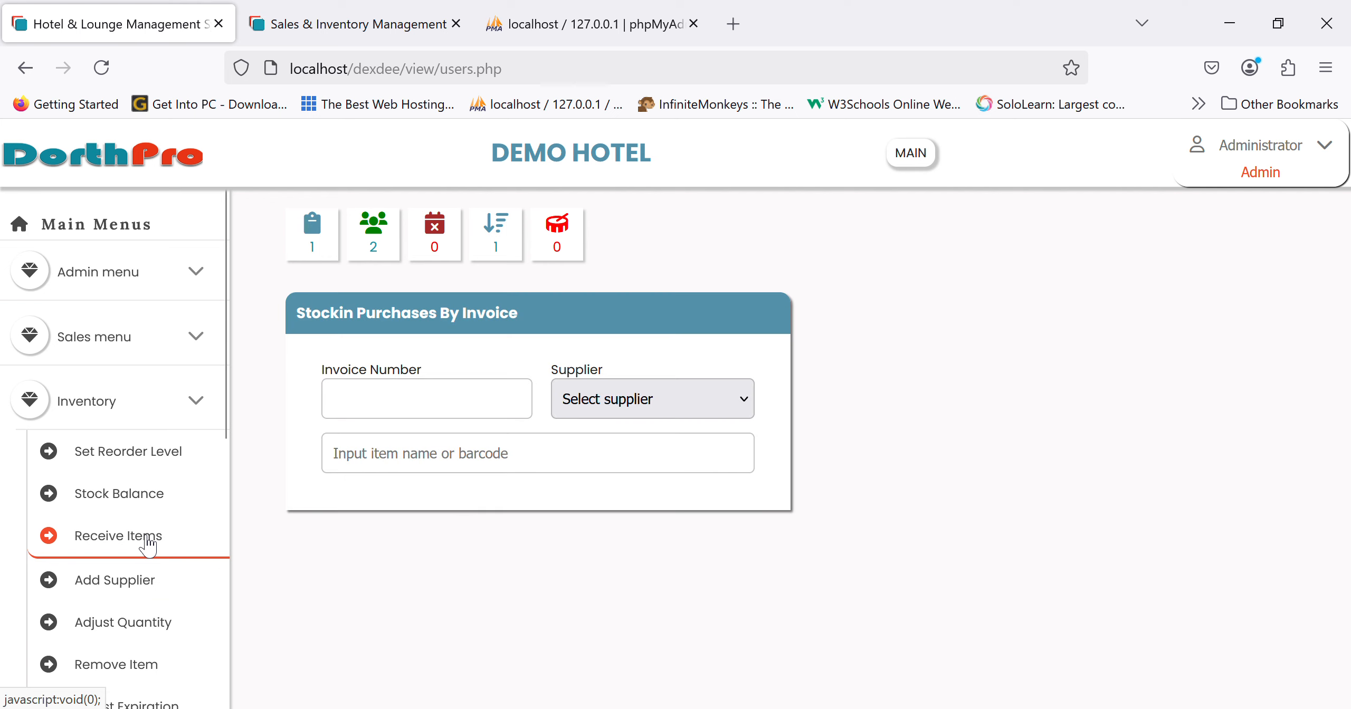
{"action": "left_click", "coordinate": [426, 407]}
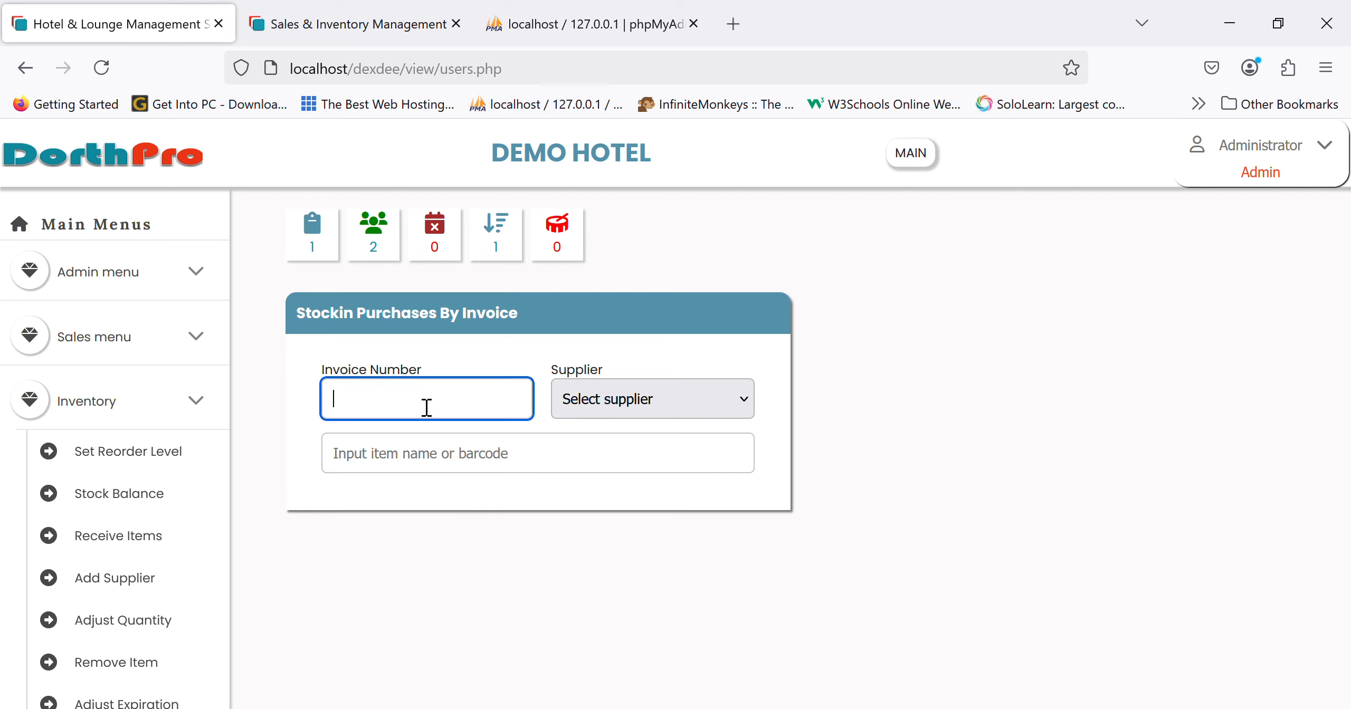
{"action": "type", "text": "8967iyi"}
{"action": "left_click", "coordinate": [659, 390]}
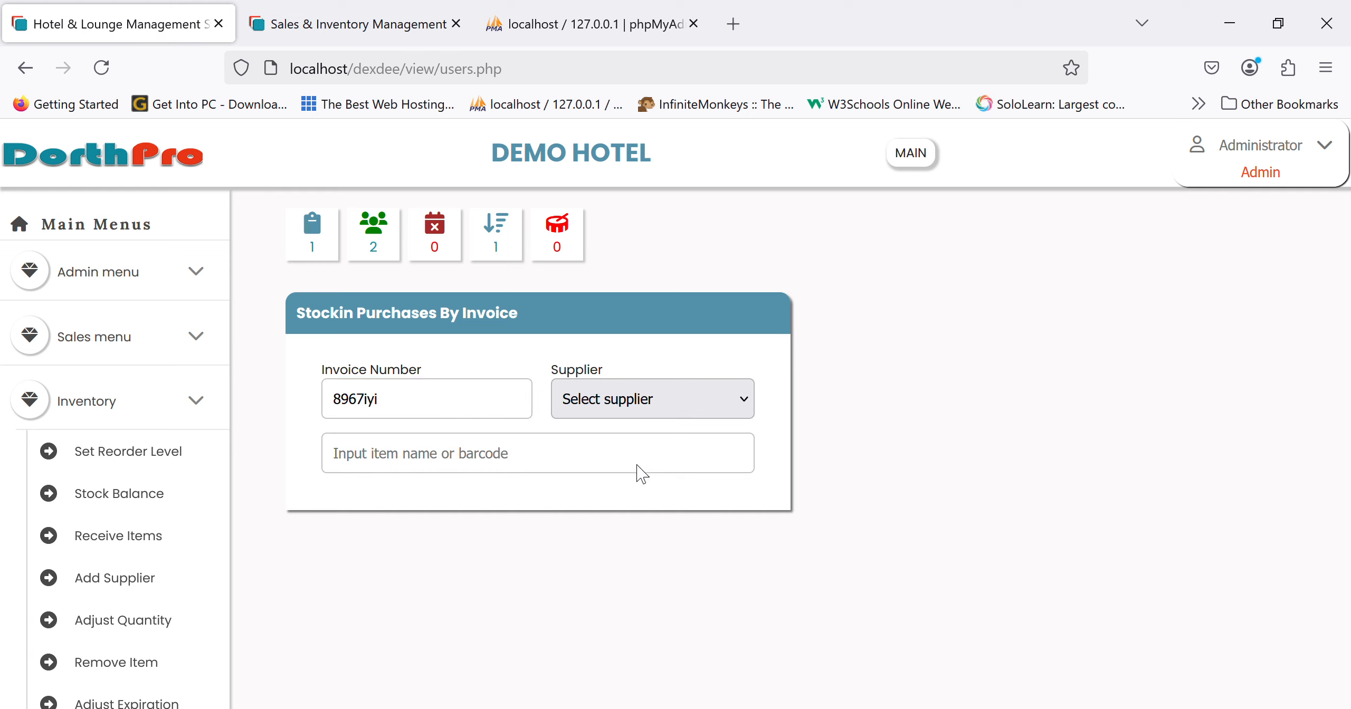
{"action": "left_click", "coordinate": [626, 487]}
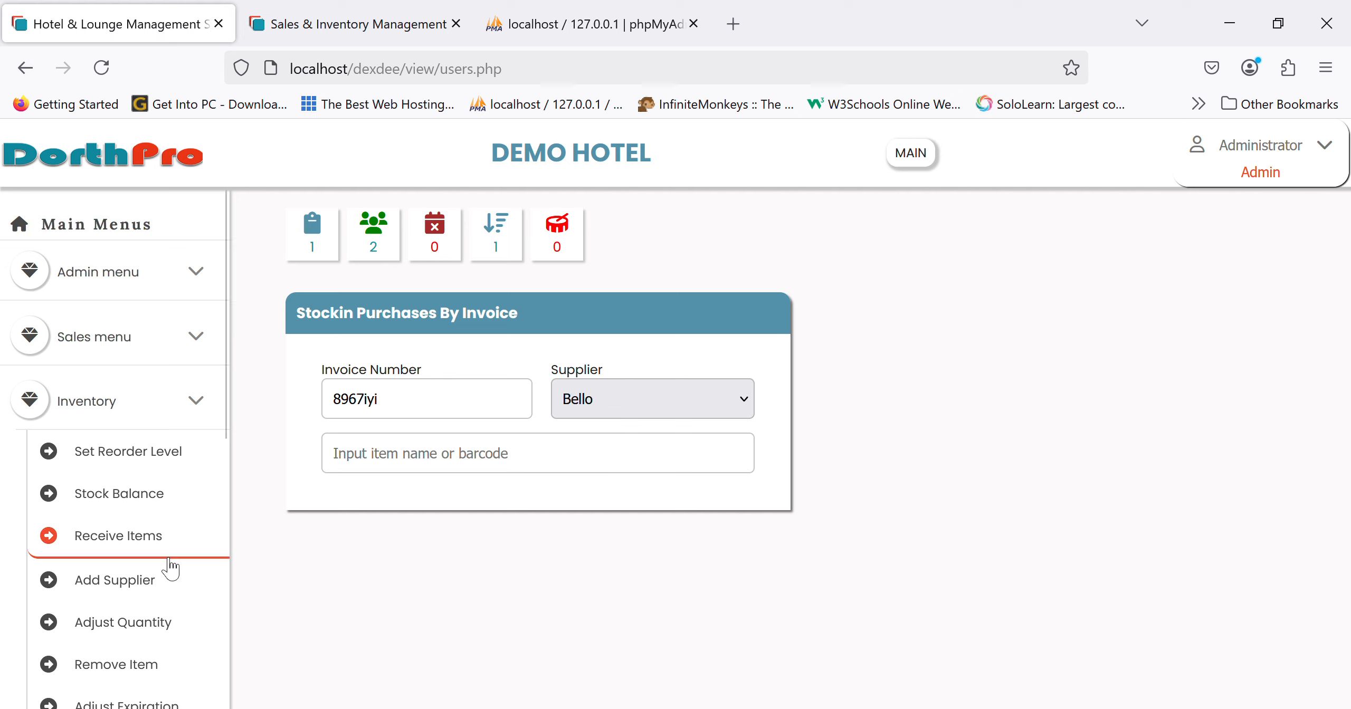
{"action": "left_click", "coordinate": [111, 598]}
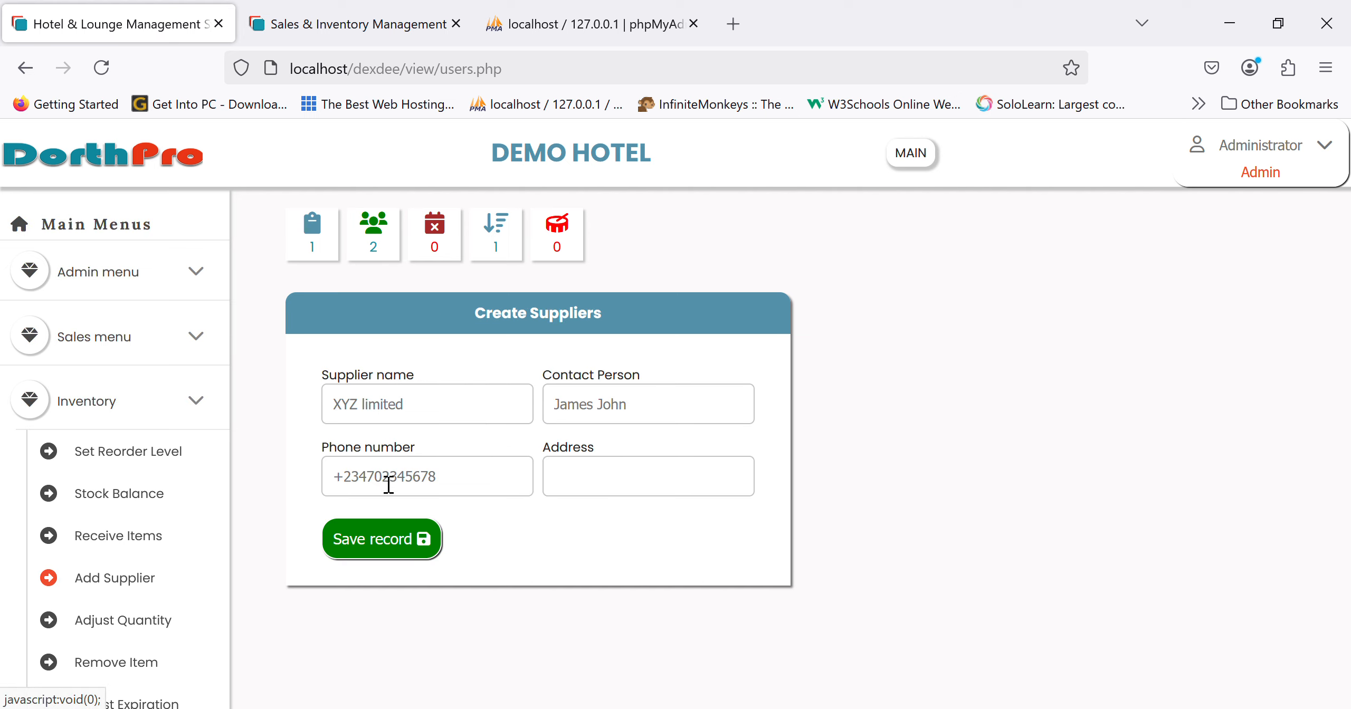
{"action": "left_click", "coordinate": [474, 422]}
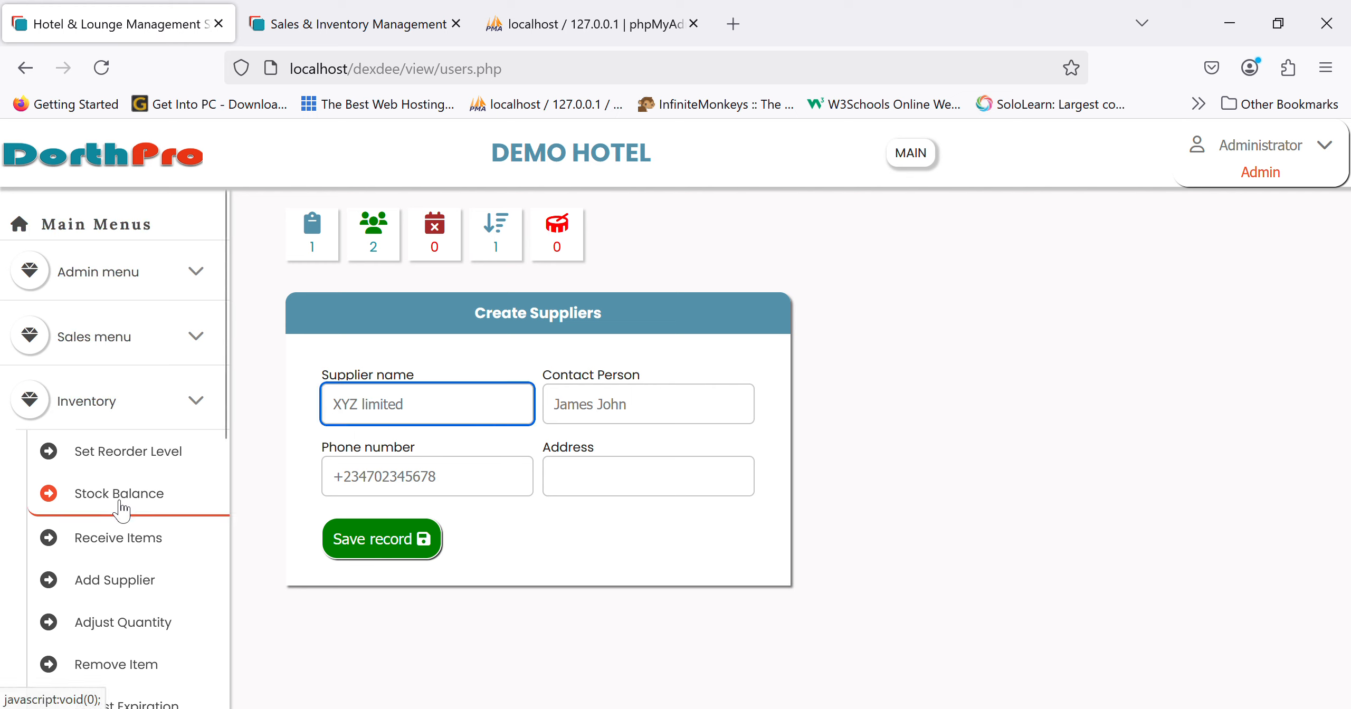
{"action": "left_click", "coordinate": [112, 538]}
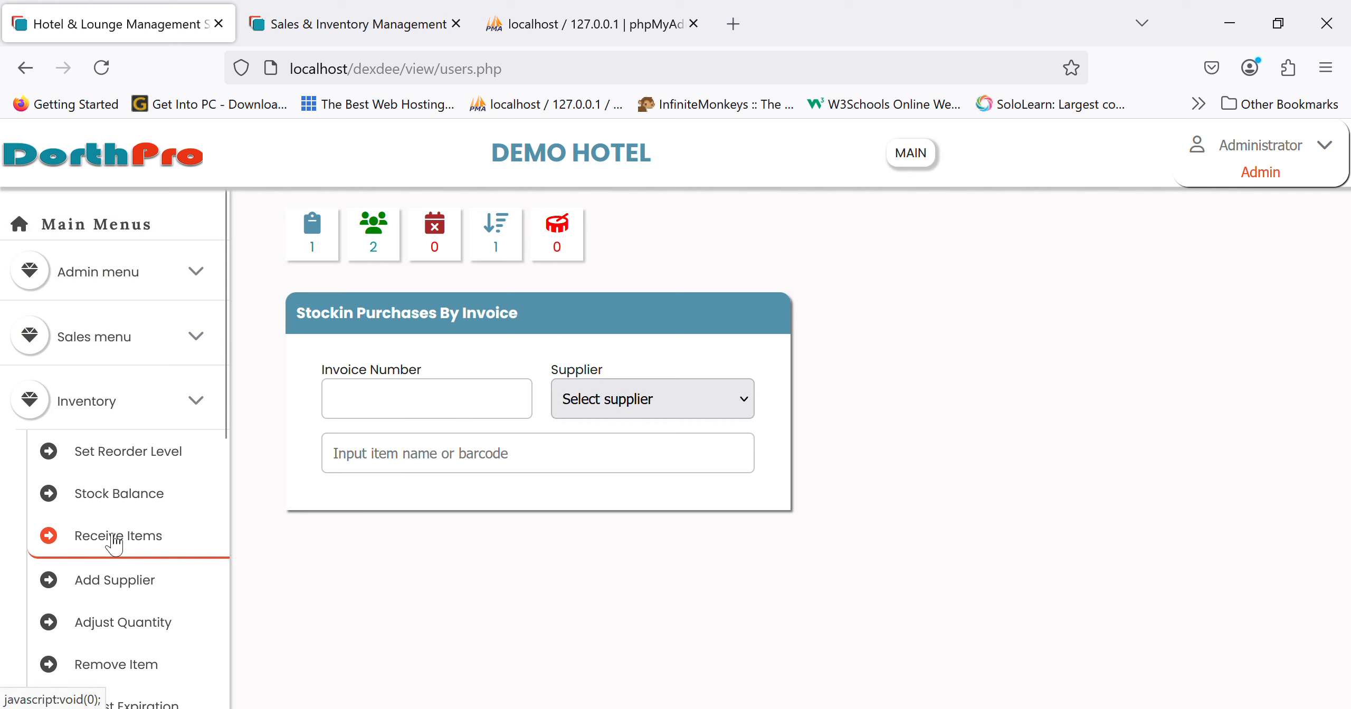
- Enter invoice 786578568, choose supplier Bello, and search items for 'guld'
{"action": "left_click", "coordinate": [452, 407]}
{"action": "type", "text": "786578568"}
{"action": "left_click", "coordinate": [688, 399]}
{"action": "left_click", "coordinate": [641, 491]}
{"action": "left_click", "coordinate": [562, 467]}
{"action": "type", "text": "gul"}
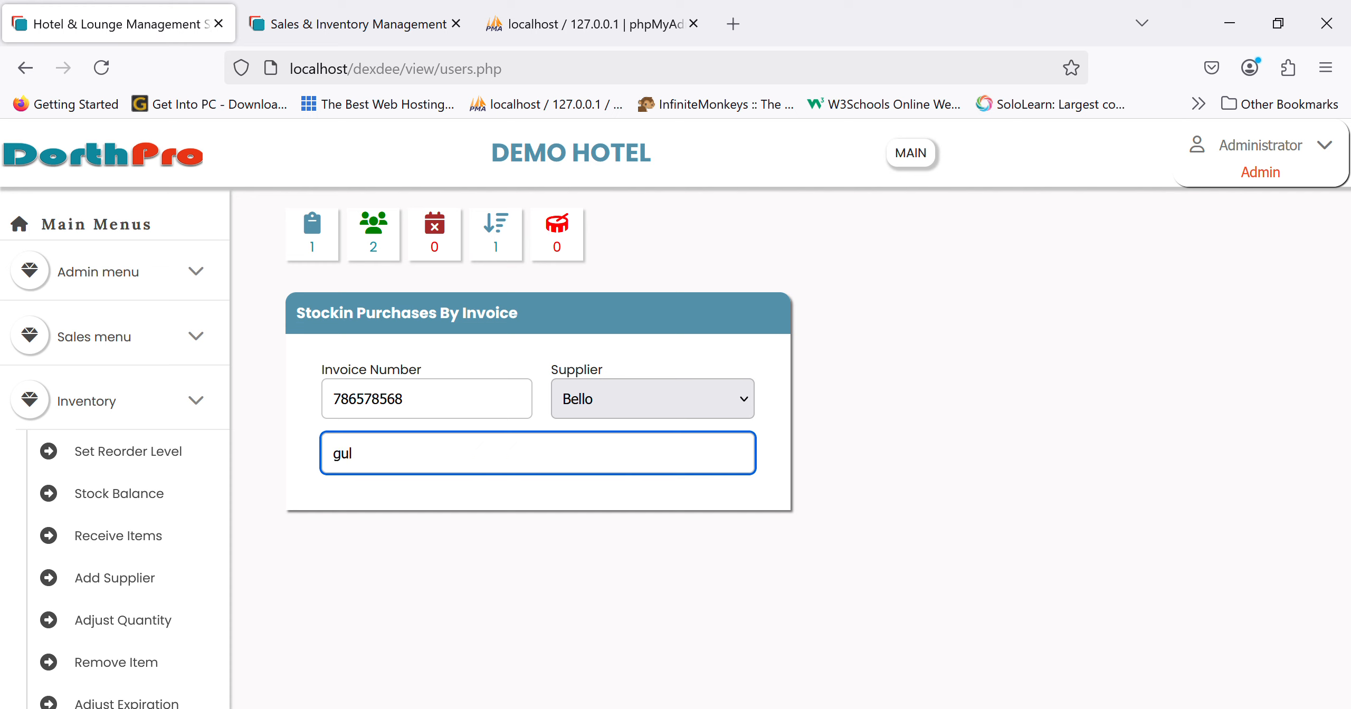
{"action": "type", "text": "d"}
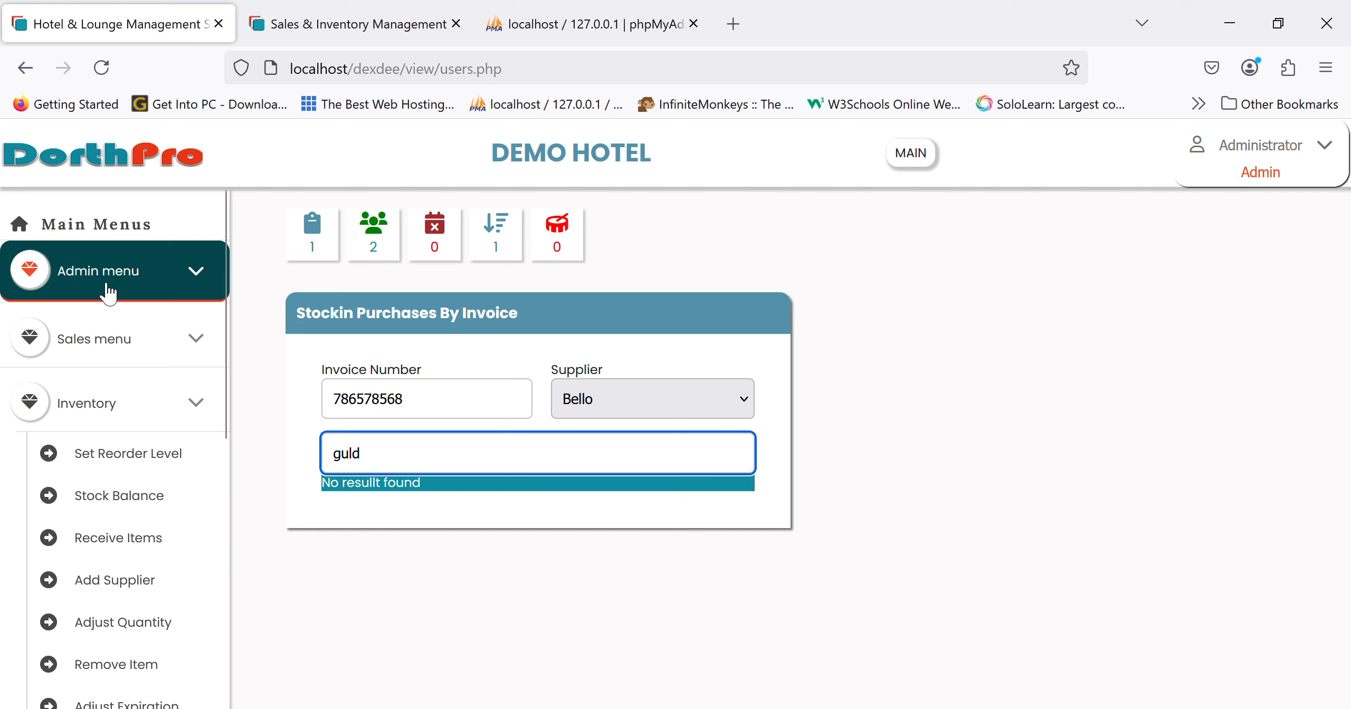
{"action": "left_click", "coordinate": [108, 290]}
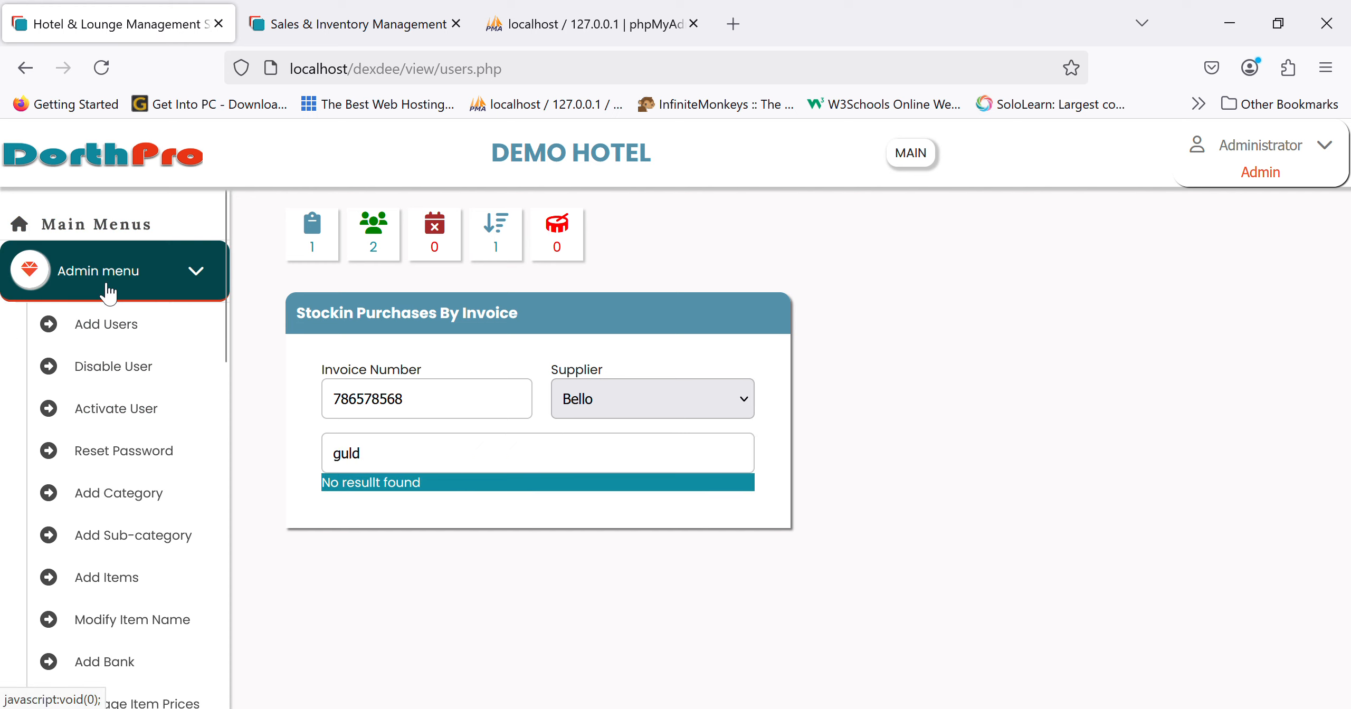
- Create a new Bar item named GULDER
{"action": "left_click", "coordinate": [114, 576]}
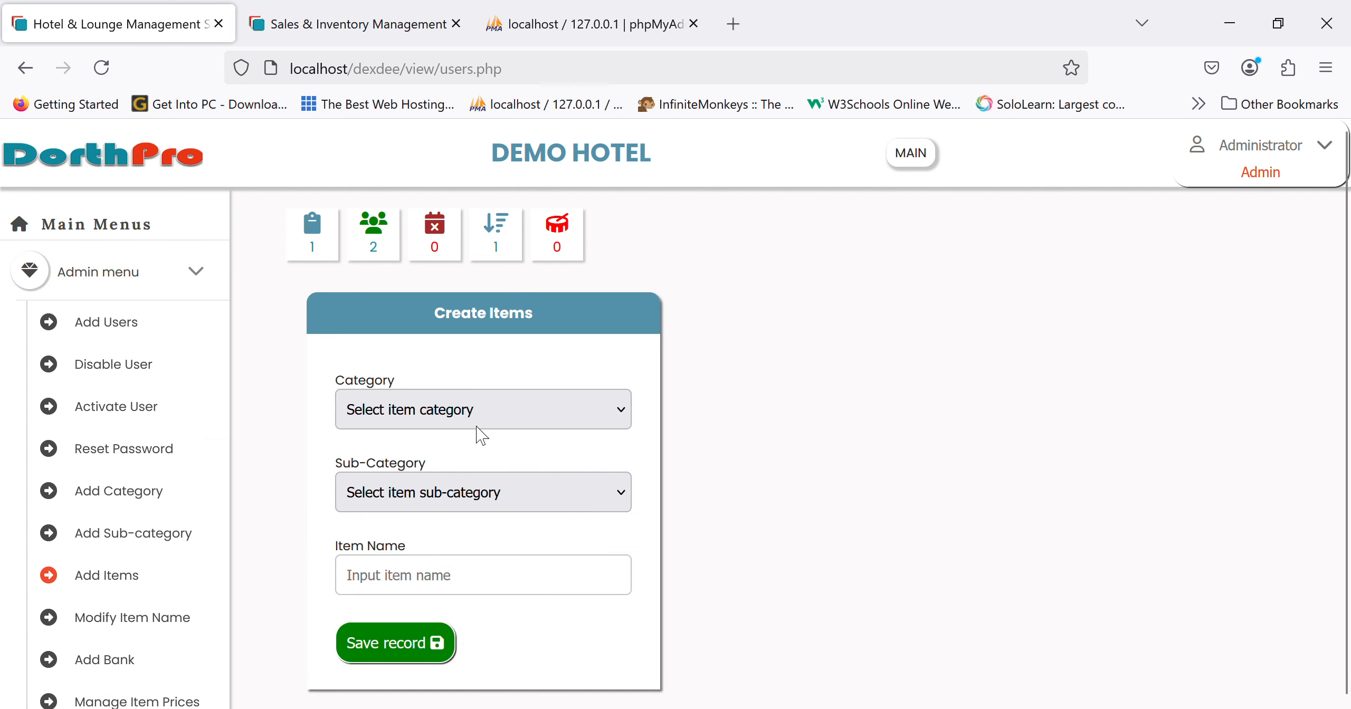
{"action": "left_click", "coordinate": [431, 531]}
{"action": "left_click", "coordinate": [465, 591]}
{"action": "type", "text": "gulder"}
{"action": "left_click", "coordinate": [395, 643]}
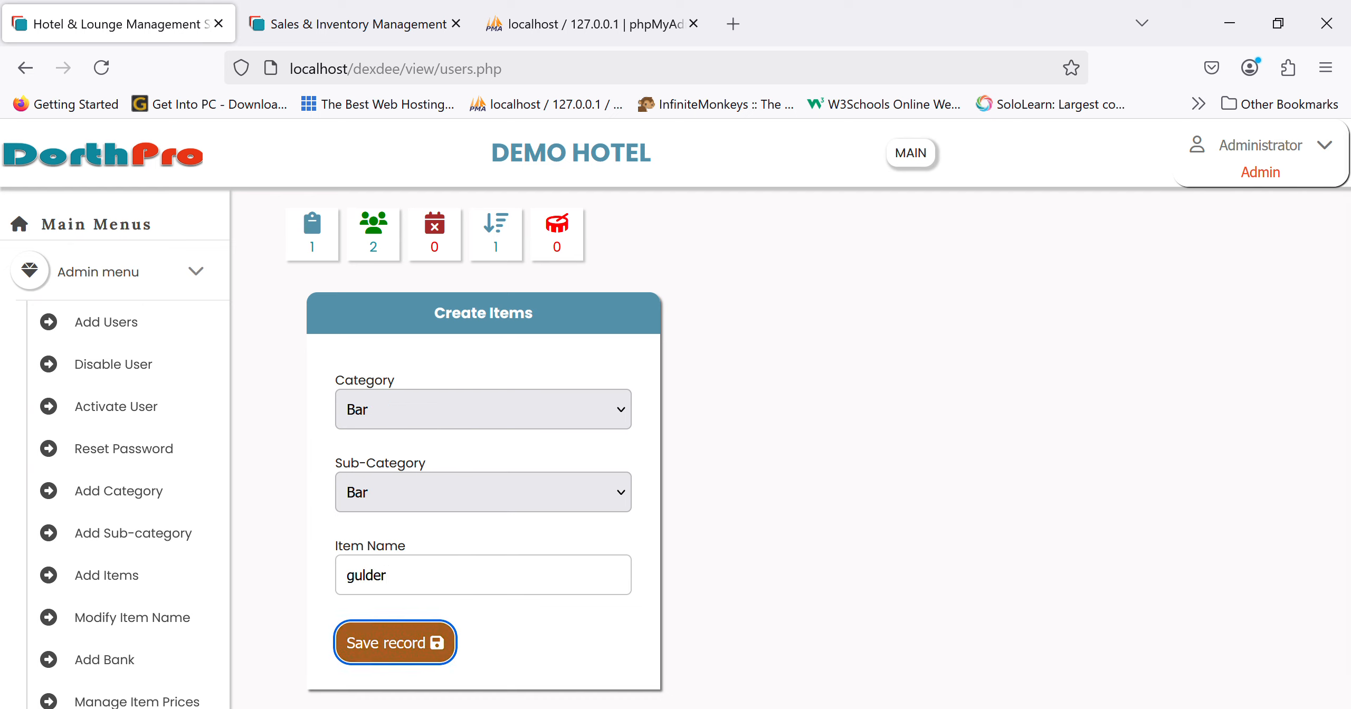
- Try adding Restaurant item 'fried rice', which already exists
{"action": "left_click", "coordinate": [481, 497]}
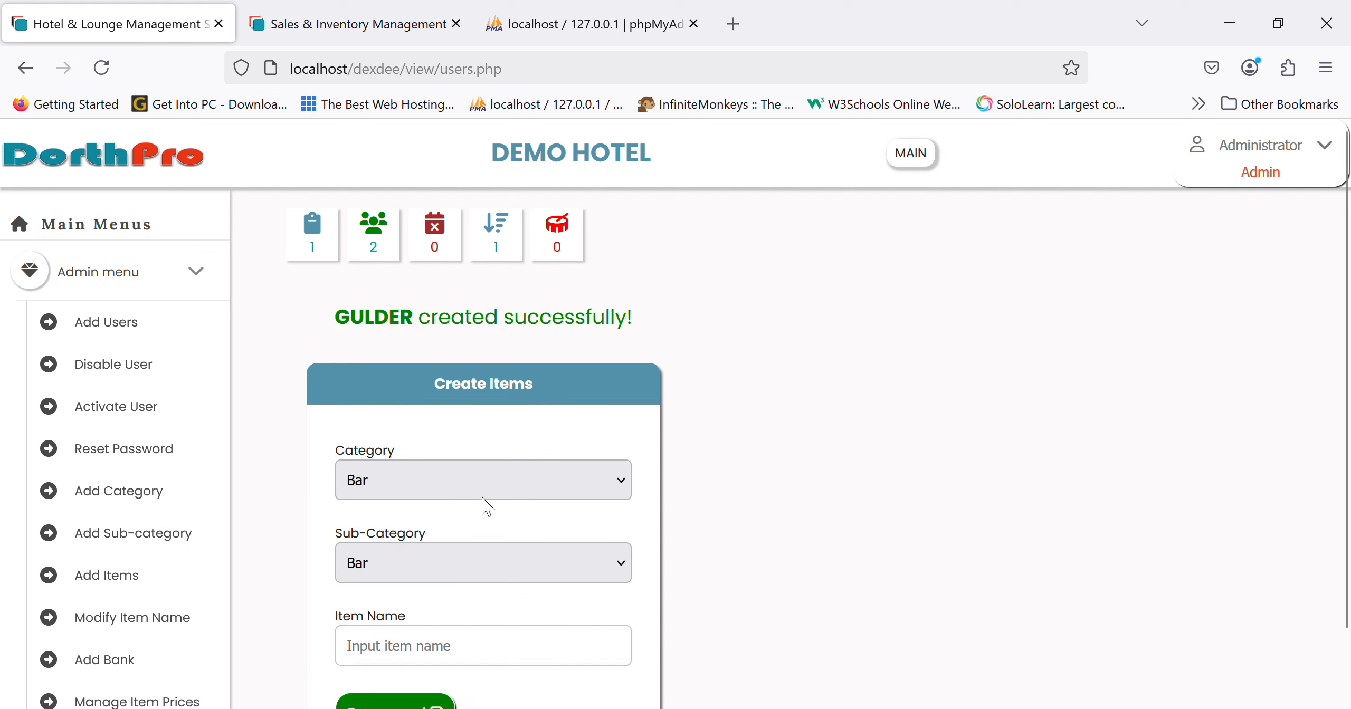
{"action": "left_click", "coordinate": [438, 598]}
{"action": "left_click", "coordinate": [463, 654]}
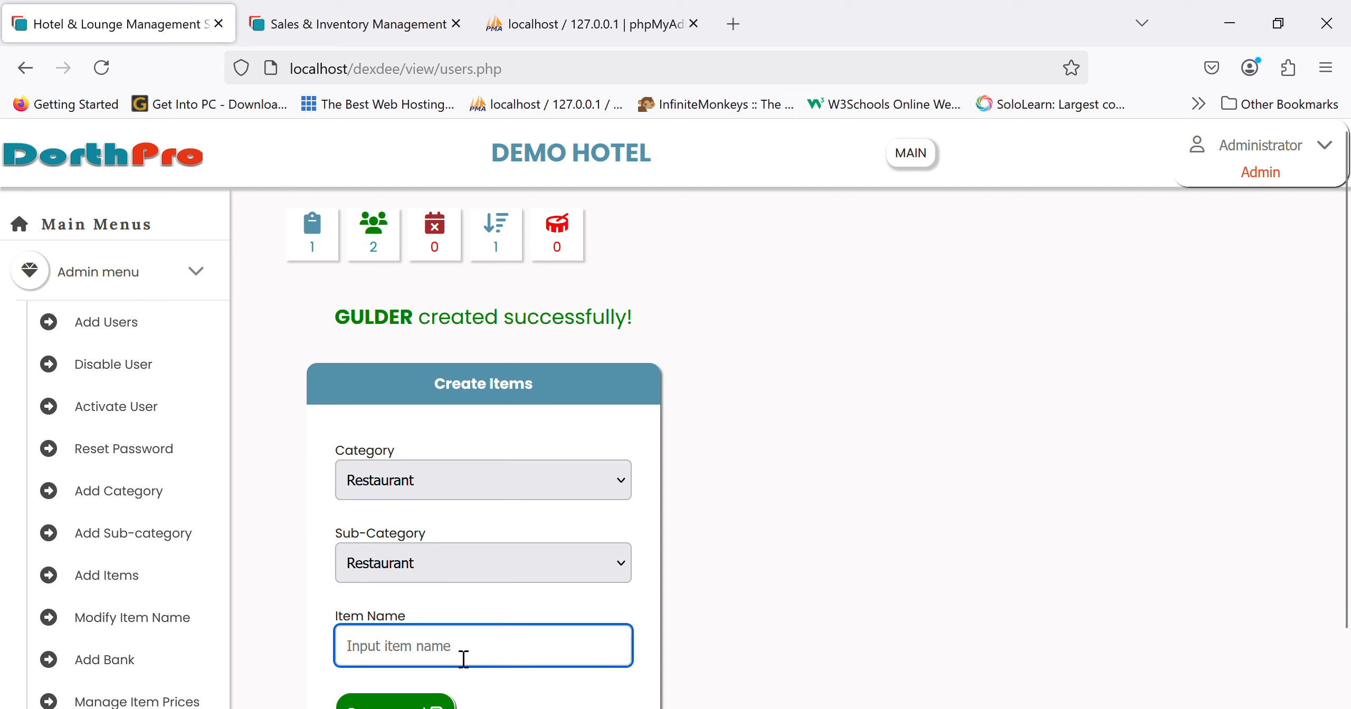
{"action": "type", "text": "fried rice"}
{"action": "key", "text": "Return"}
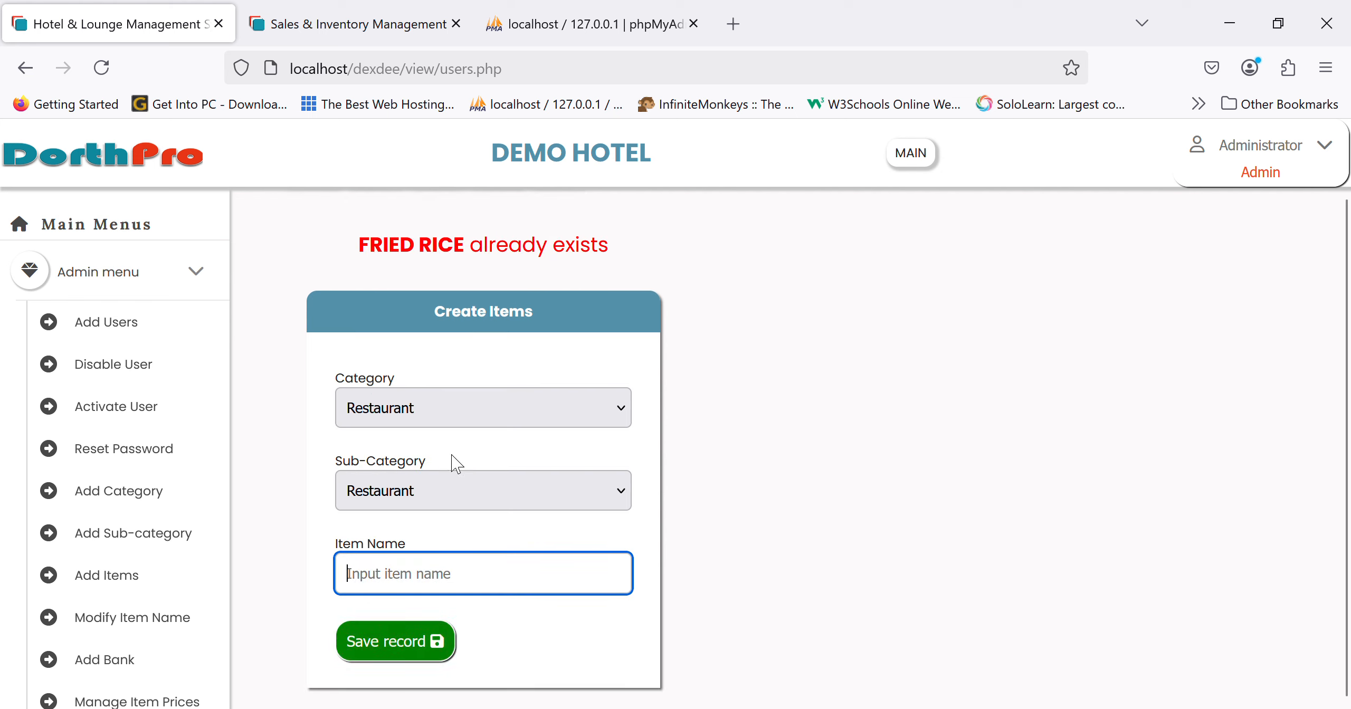
- Open the Reports list of Bar items with prices
{"action": "scroll", "coordinate": [82, 599], "scroll_direction": "down", "scroll_amount": 10}
{"action": "scroll", "coordinate": [82, 597], "scroll_direction": "down", "scroll_amount": 5}
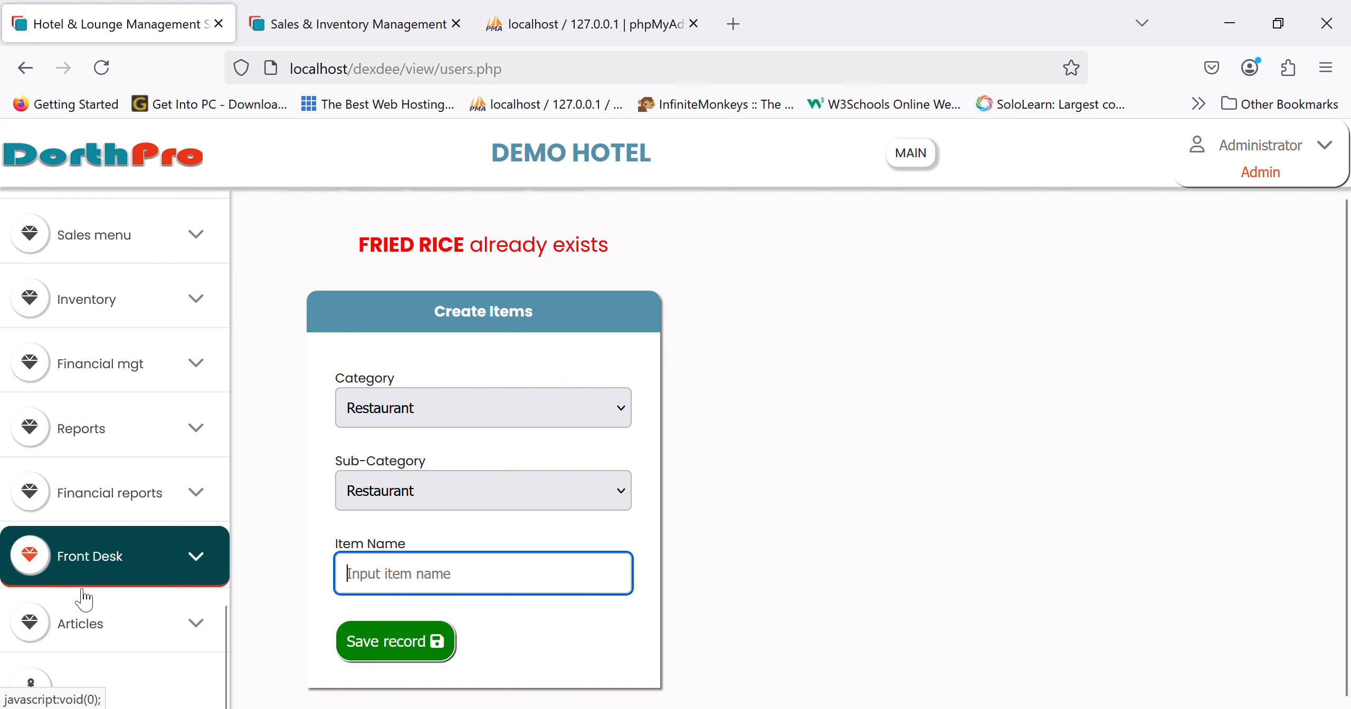
{"action": "left_click", "coordinate": [82, 478]}
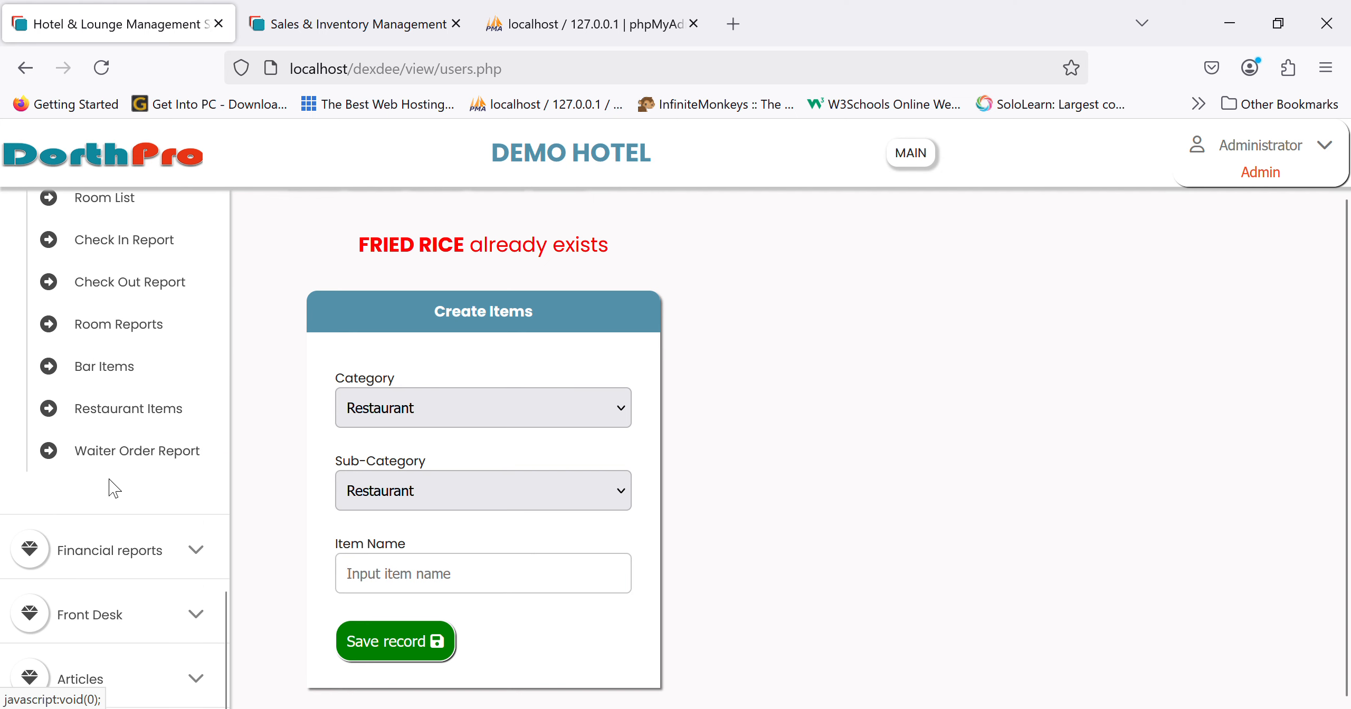
{"action": "scroll", "coordinate": [113, 481], "scroll_direction": "up", "scroll_amount": 2}
{"action": "left_click", "coordinate": [105, 468]}
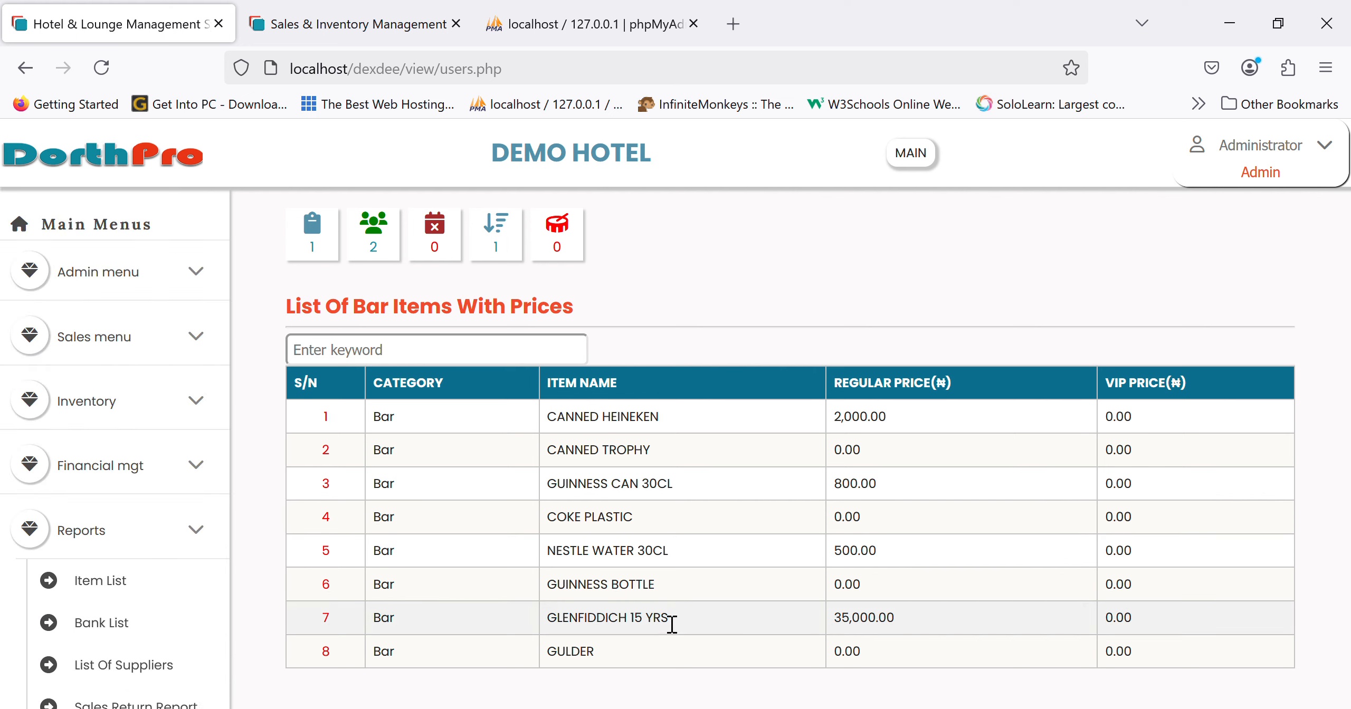
- Browse the restaurant items price list and the full items price list
{"action": "scroll", "coordinate": [80, 485], "scroll_direction": "up", "scroll_amount": 1}
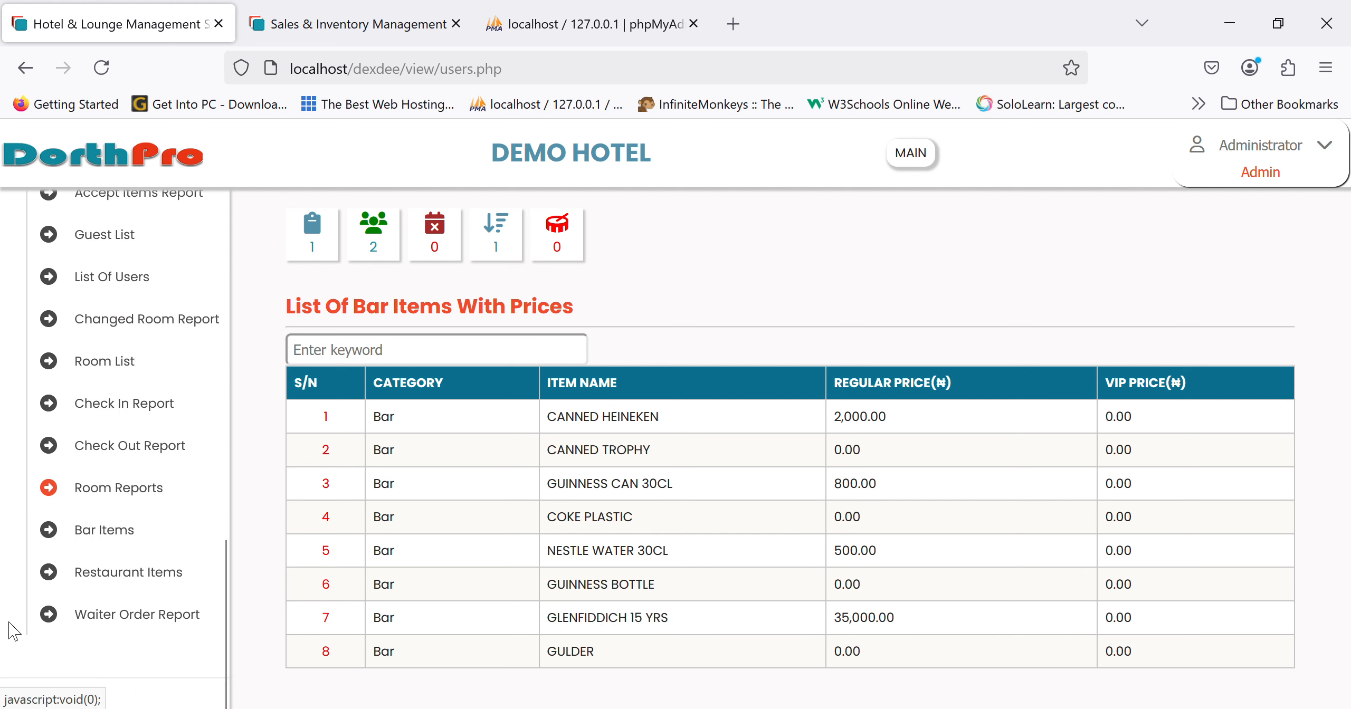
{"action": "left_click", "coordinate": [138, 580]}
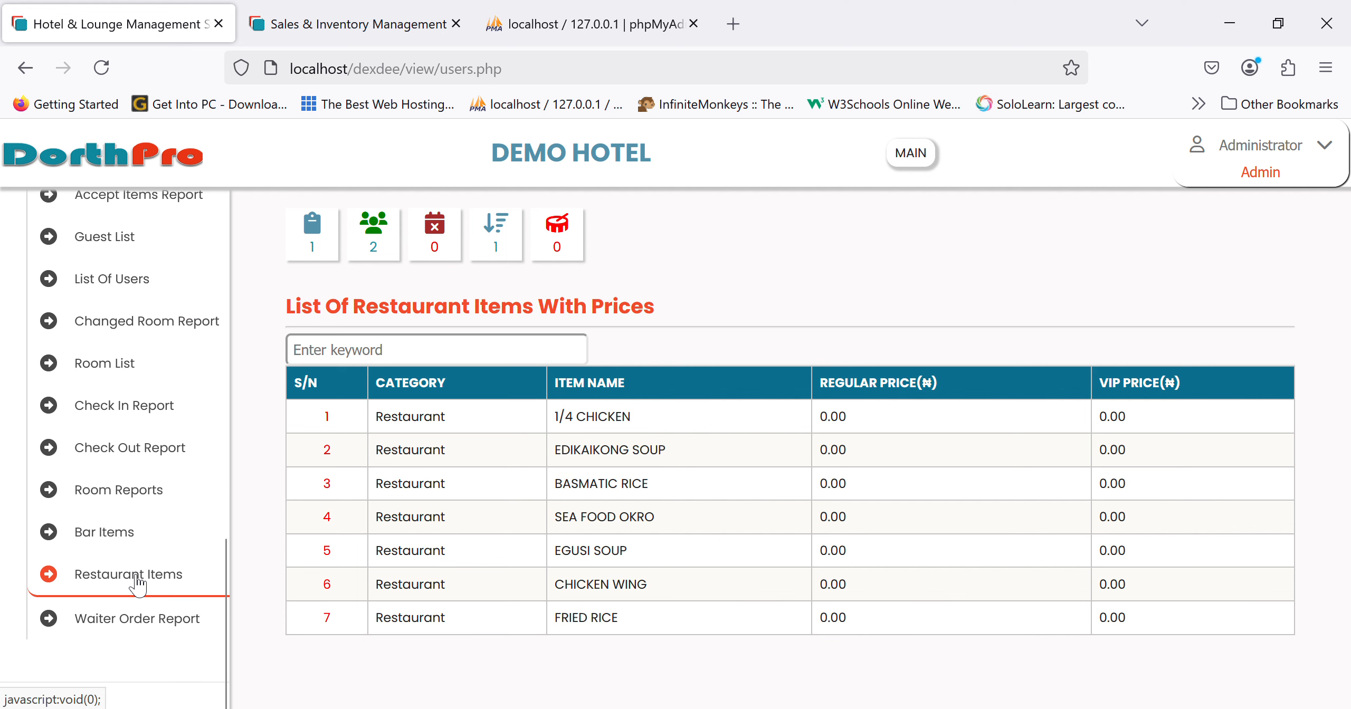
{"action": "scroll", "coordinate": [157, 401], "scroll_direction": "up", "scroll_amount": 10}
{"action": "scroll", "coordinate": [158, 401], "scroll_direction": "up", "scroll_amount": 5}
{"action": "left_click", "coordinate": [137, 414]}
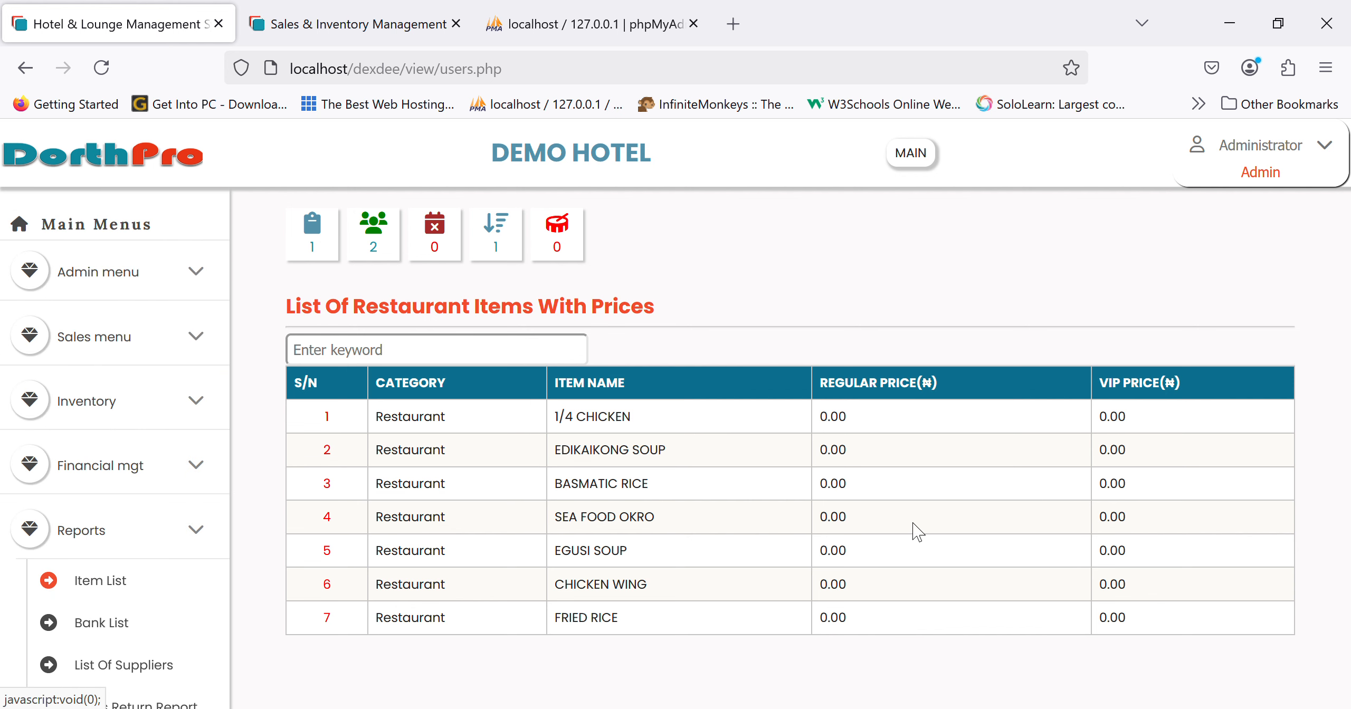
{"action": "scroll", "coordinate": [817, 559], "scroll_direction": "down", "scroll_amount": 1}
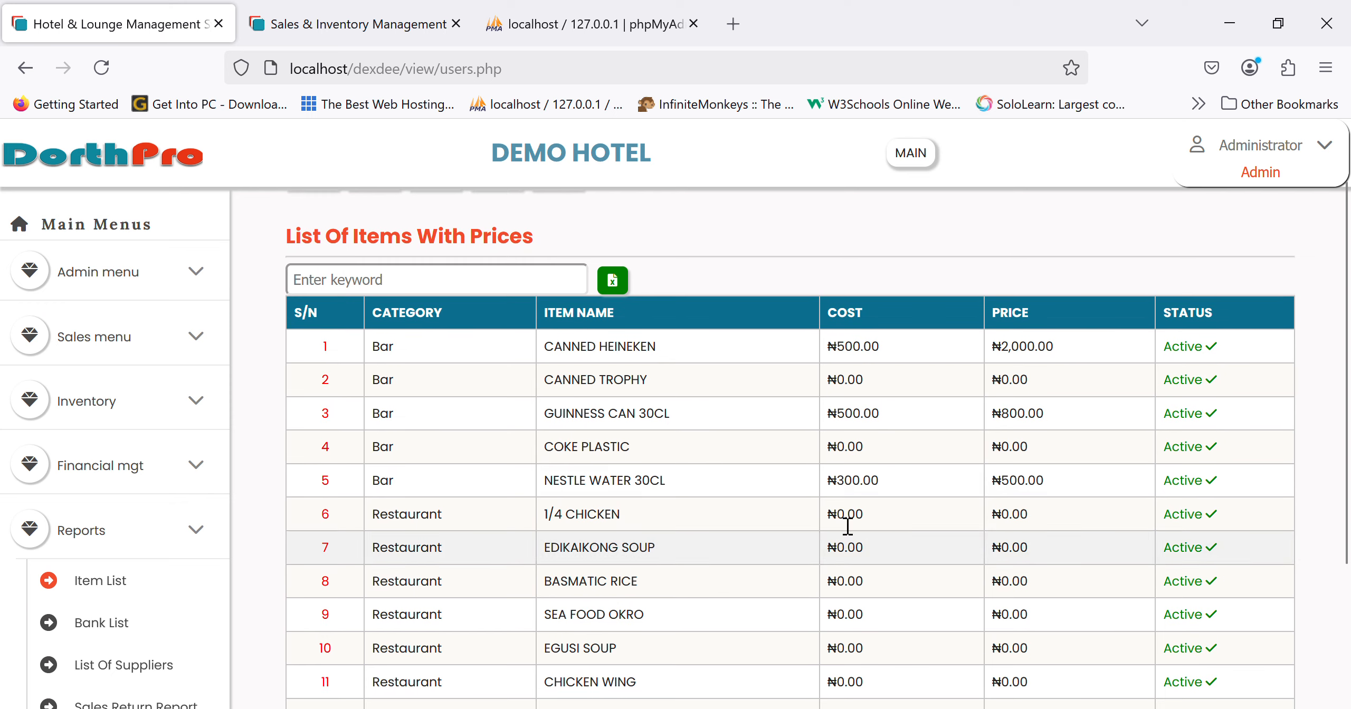
{"action": "scroll", "coordinate": [669, 393], "scroll_direction": "down", "scroll_amount": 3}
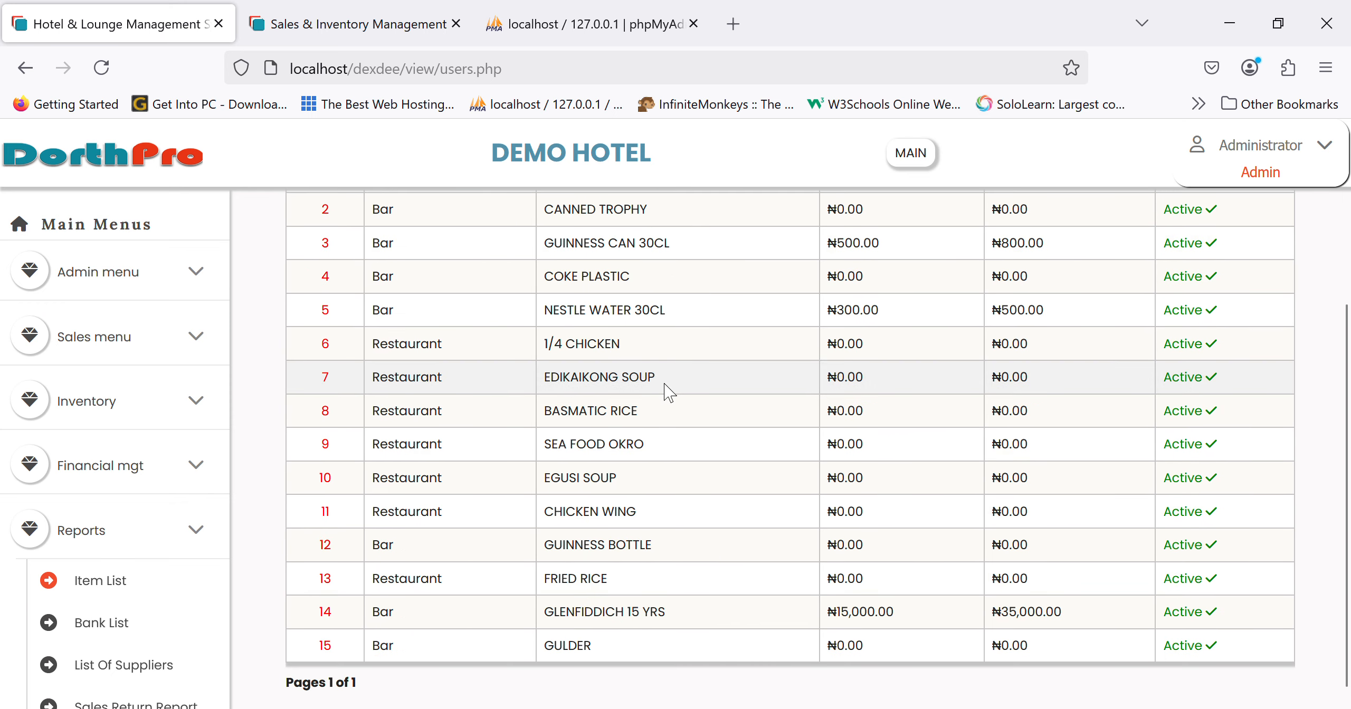
{"action": "scroll", "coordinate": [663, 392], "scroll_direction": "up", "scroll_amount": 4}
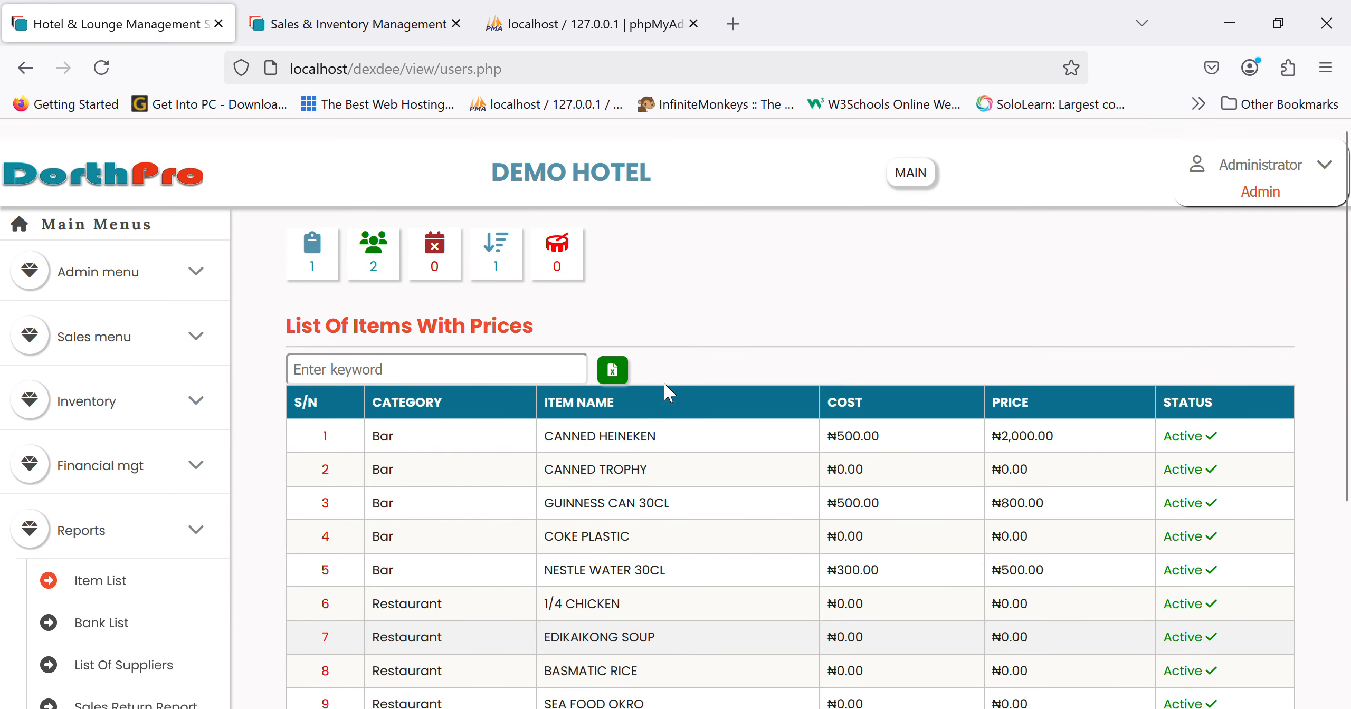
{"action": "scroll", "coordinate": [144, 326], "scroll_direction": "down", "scroll_amount": 3}
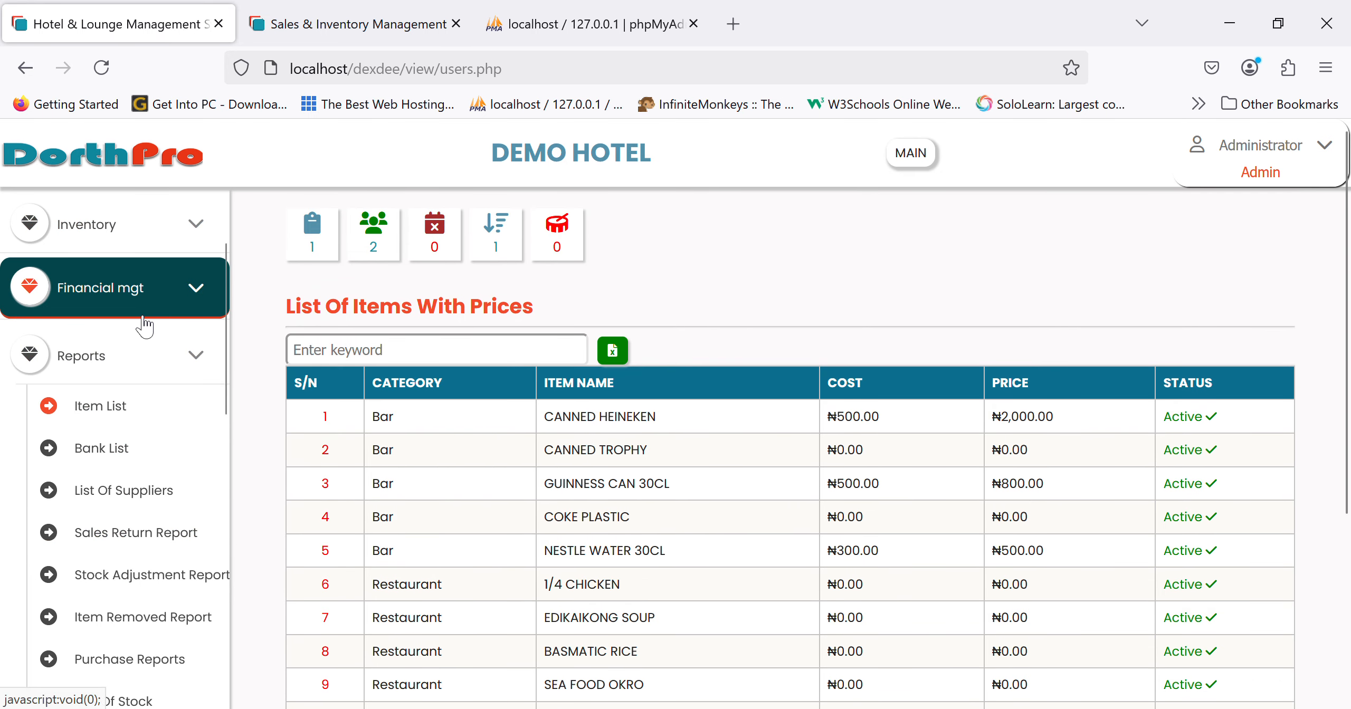
- Open Receive Items with invoice 7867 and supplier Initial Stockin
{"action": "left_click", "coordinate": [108, 249]}
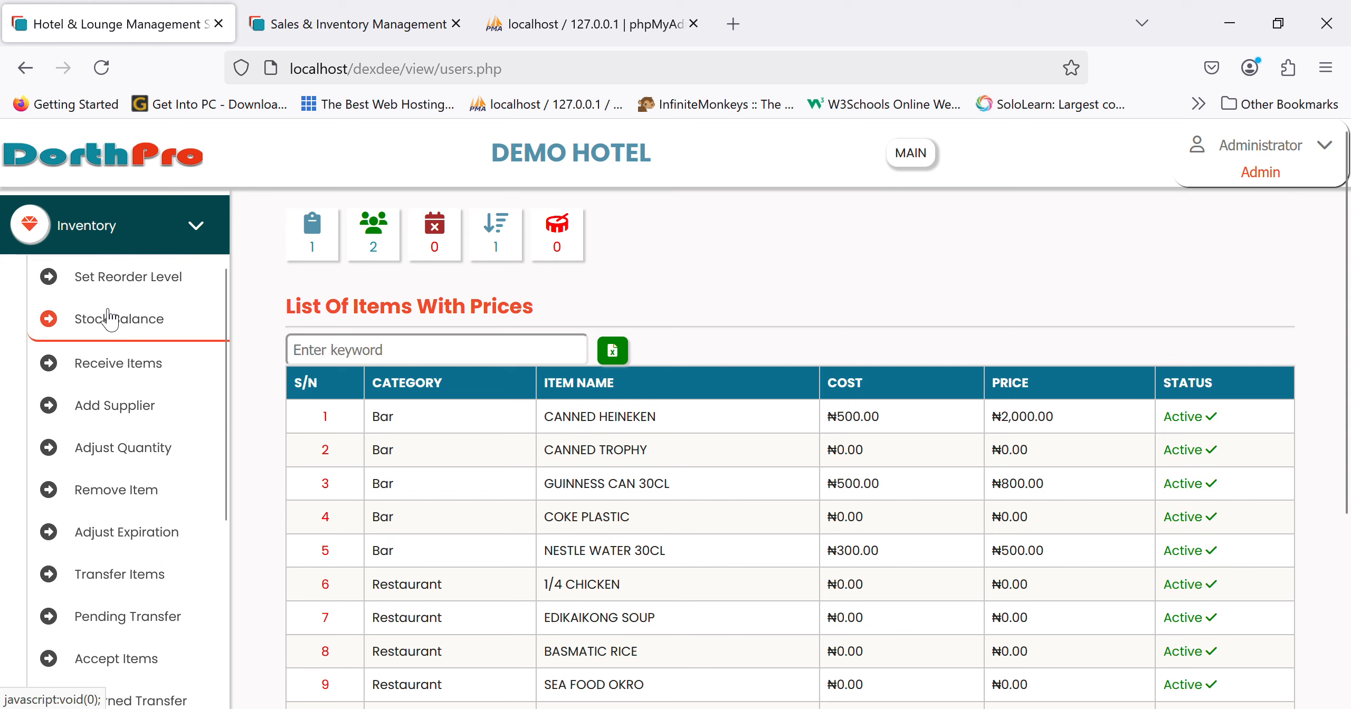
{"action": "left_click", "coordinate": [106, 365]}
{"action": "left_click", "coordinate": [474, 409]}
{"action": "type", "text": "7867"}
{"action": "key", "text": "Tab"}
{"action": "key", "text": "Down"}
- Add 50 GULDER at cost ₦1,000 and sales price ₦3,000 to the invoice
{"action": "key", "text": "Tab"}
{"action": "type", "text": "i"}
{"action": "key", "text": "BackSpace"}
{"action": "type", "text": "guld"}
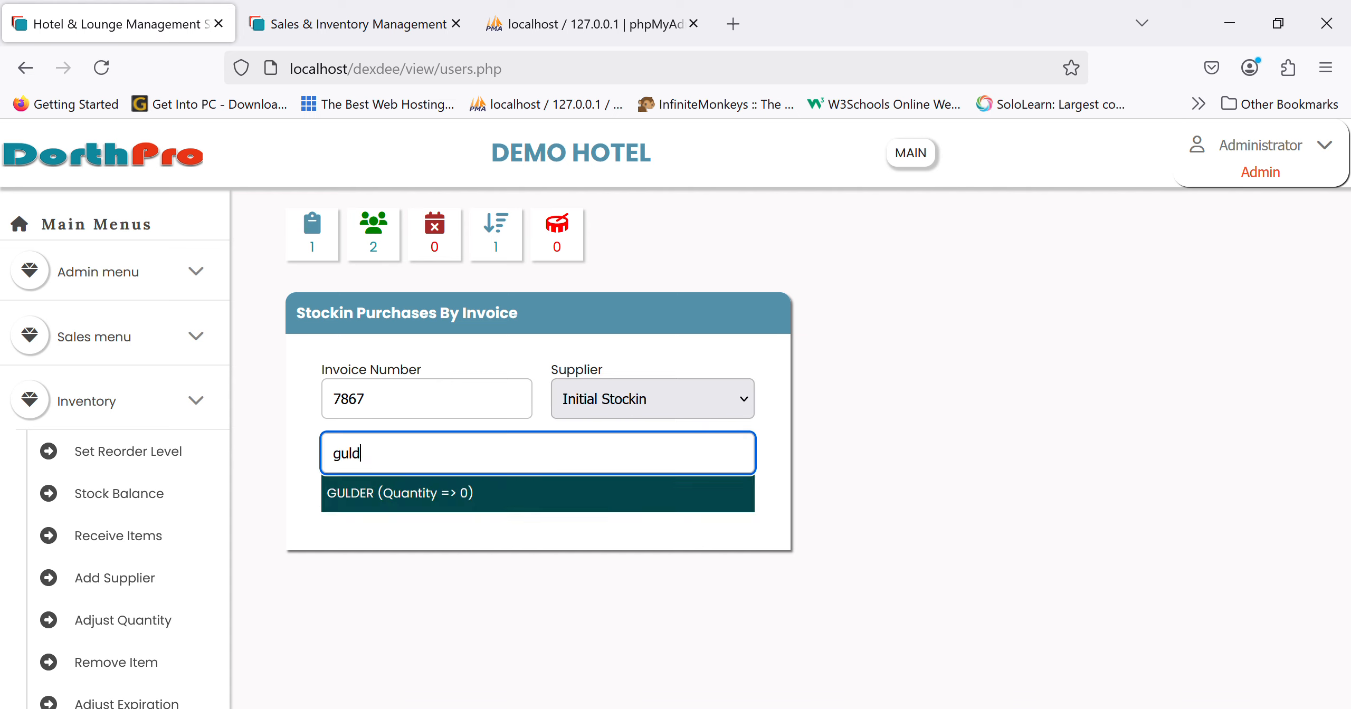
{"action": "left_click", "coordinate": [466, 496]}
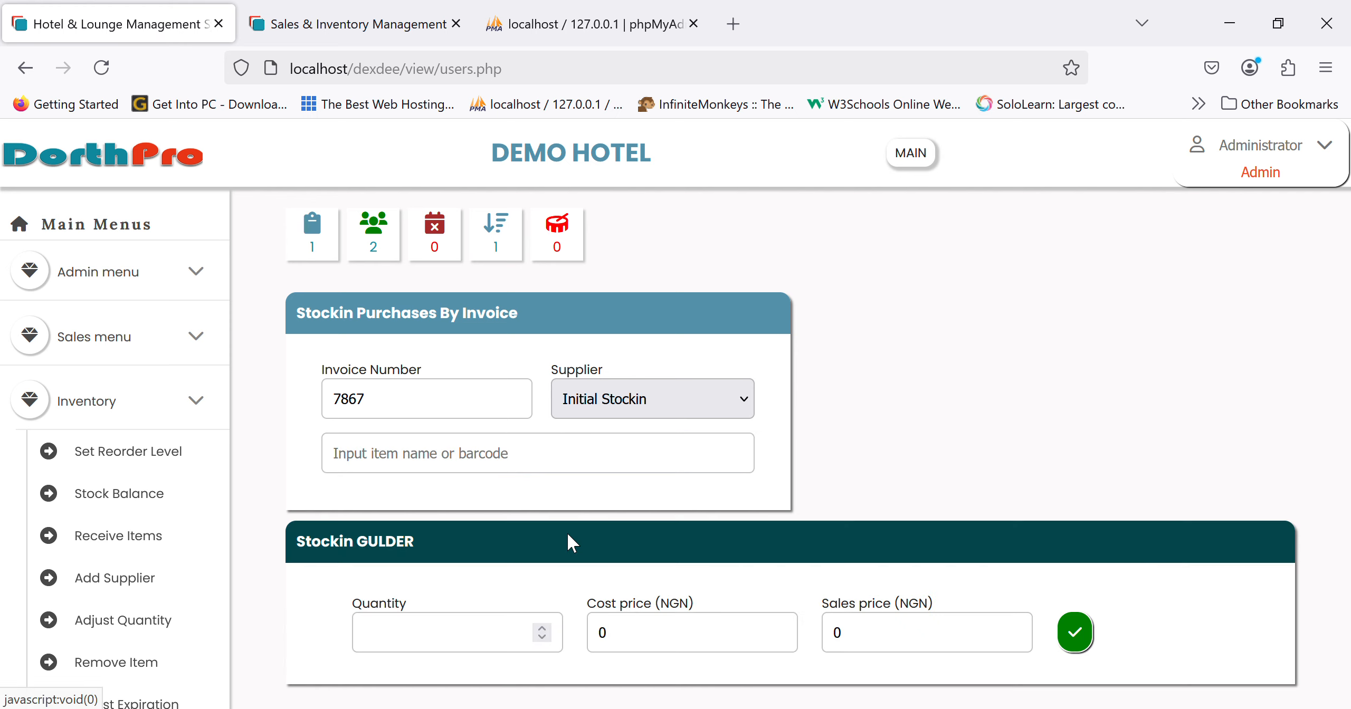
{"action": "left_click", "coordinate": [456, 648]}
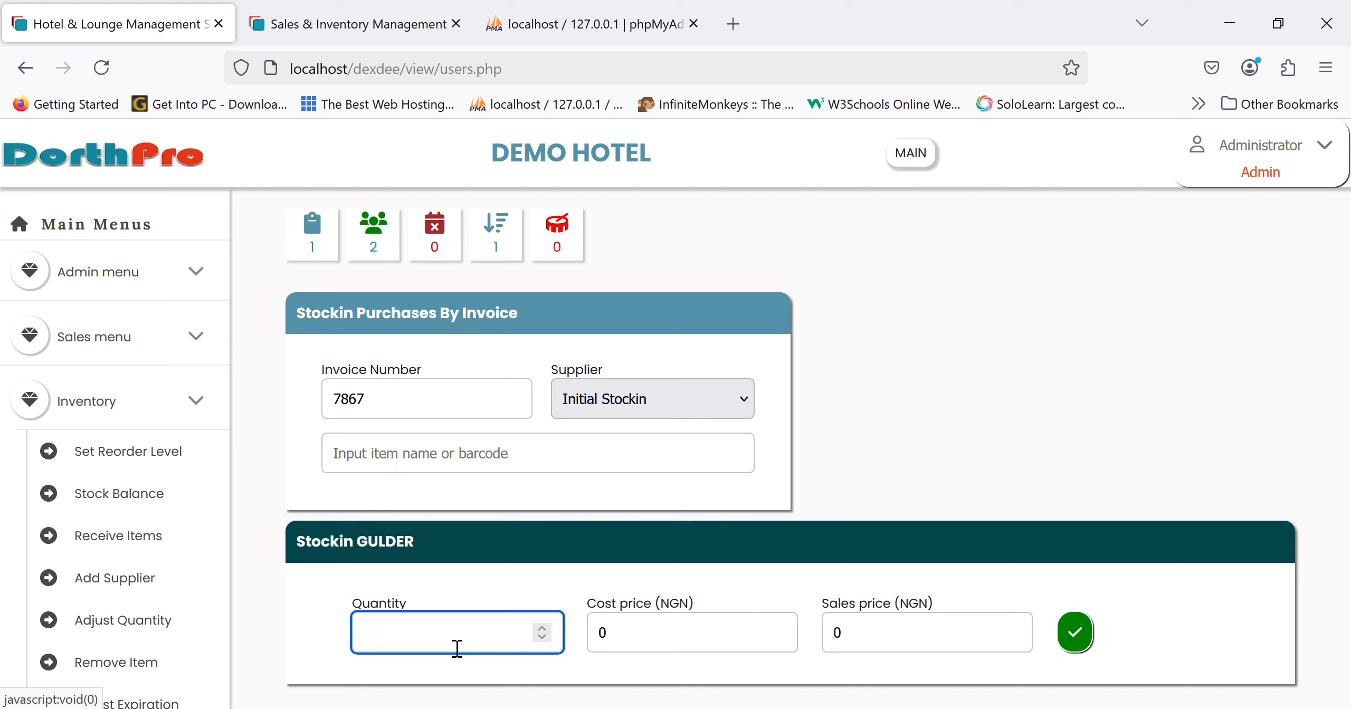
{"action": "type", "text": "50"}
{"action": "key", "text": "Tab"}
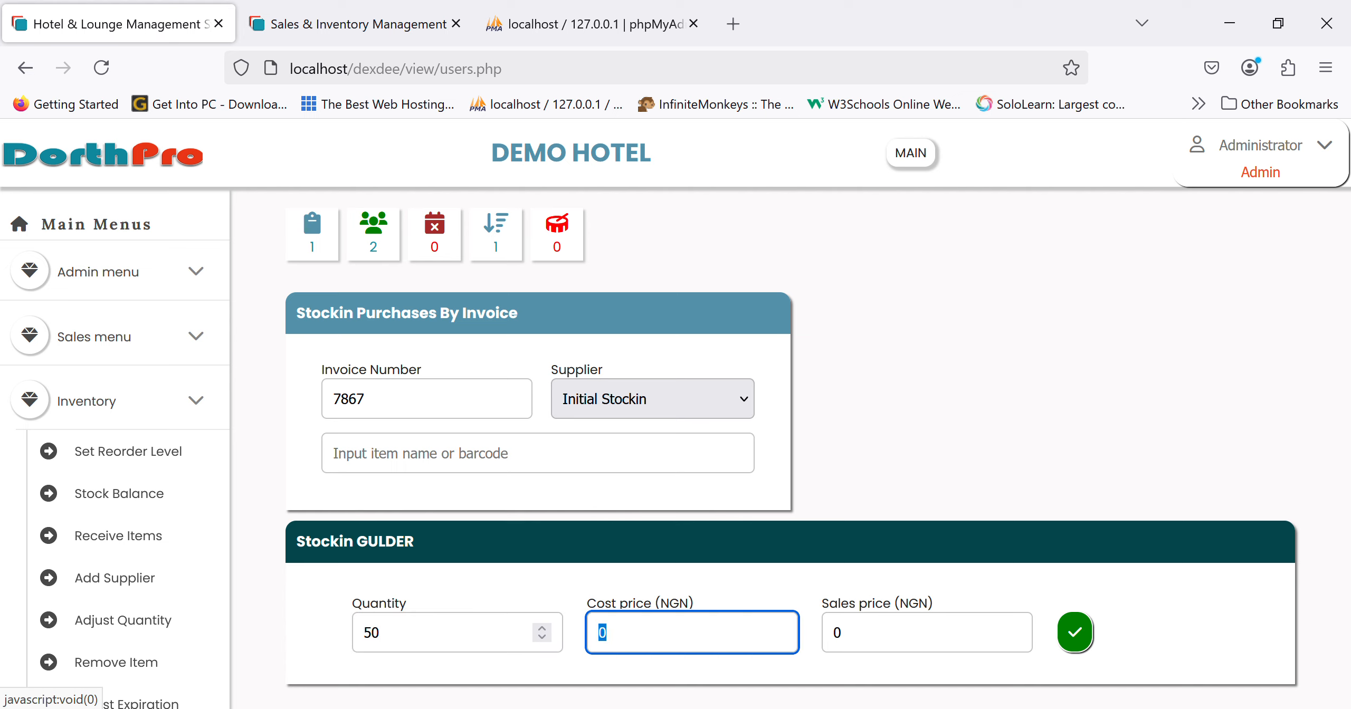
{"action": "type", "text": "1000"}
{"action": "key", "text": "Tab"}
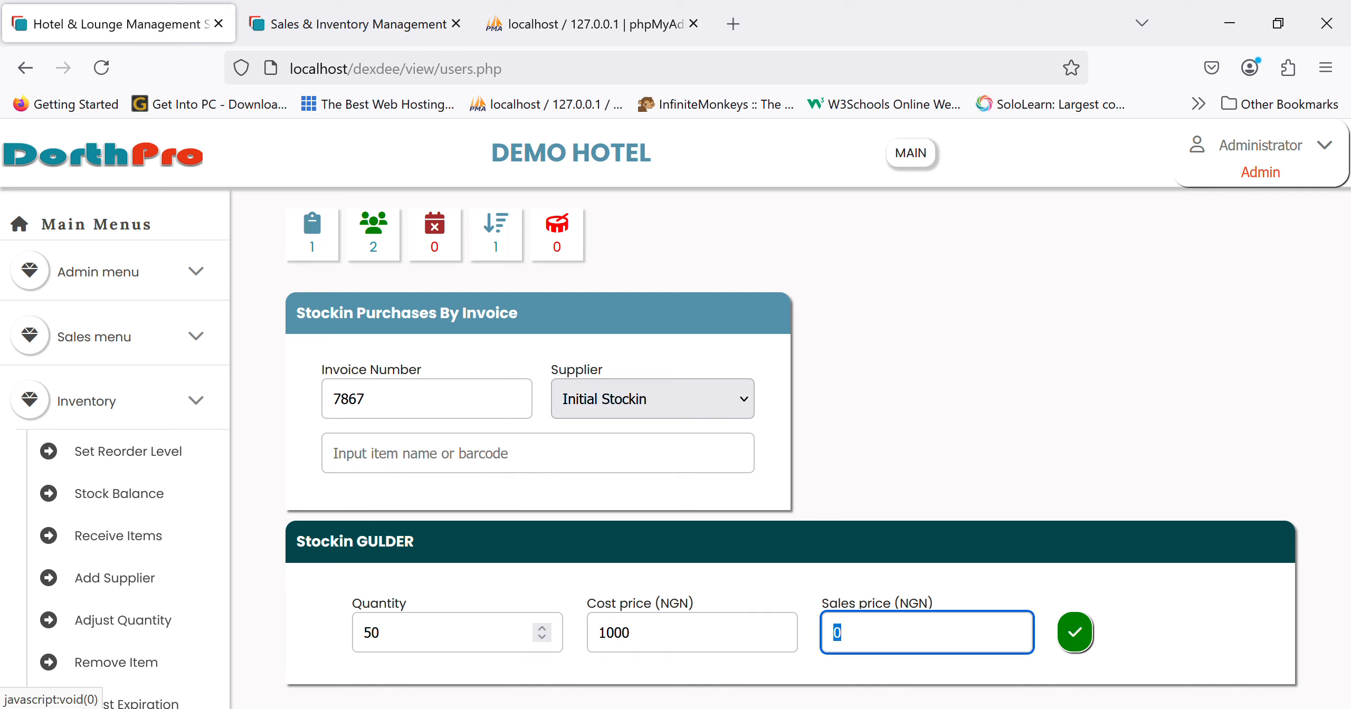
{"action": "type", "text": "3000"}
{"action": "key", "text": "Tab"}
{"action": "key", "text": "Return"}
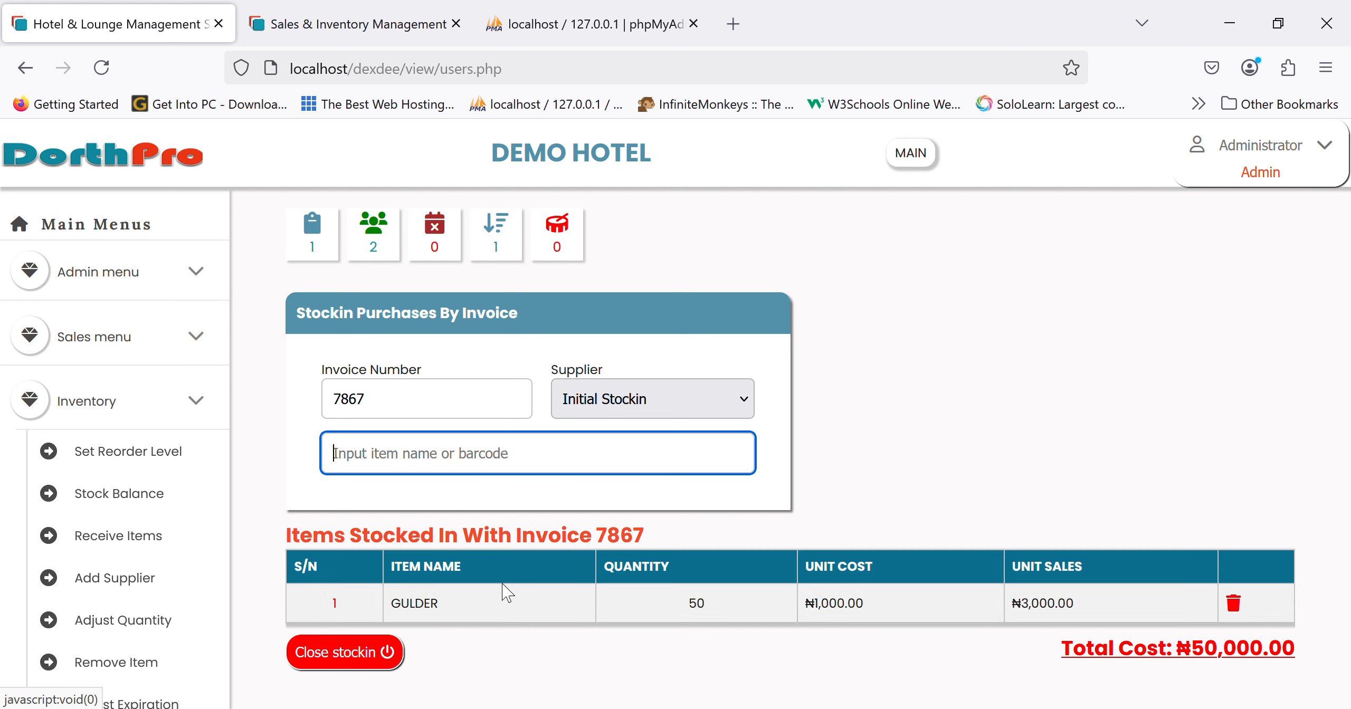
- Add 30 NESTLE WATER 30CL at ₦300/₦500, then close the stockin
{"action": "type", "text": "water"}
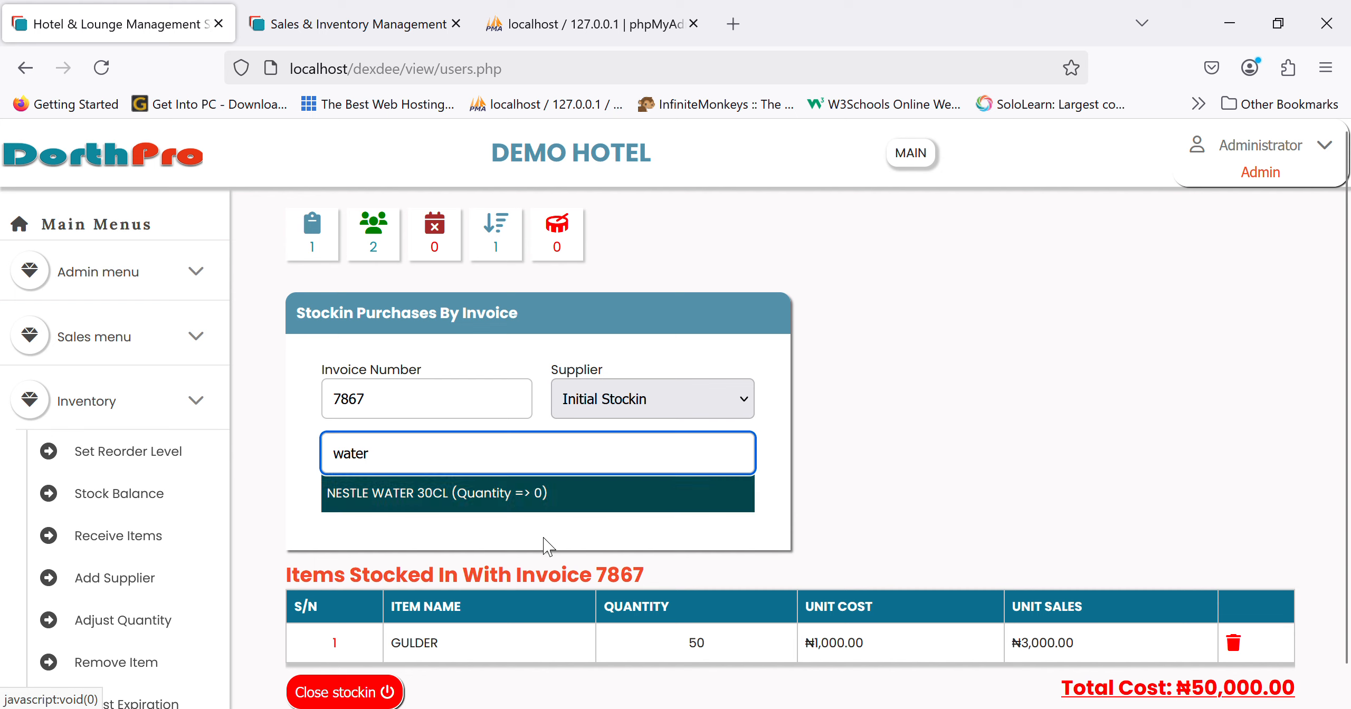
{"action": "left_click", "coordinate": [539, 500]}
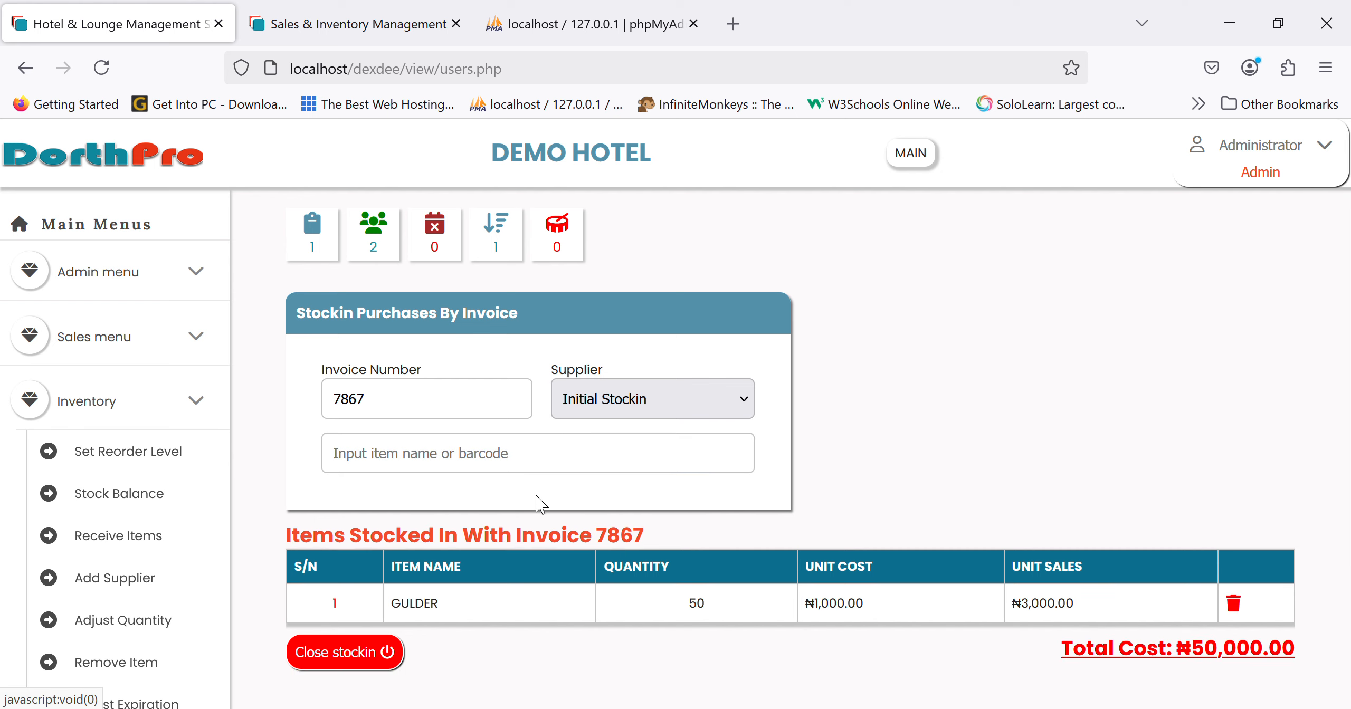
{"action": "left_click", "coordinate": [477, 628]}
{"action": "type", "text": "30"}
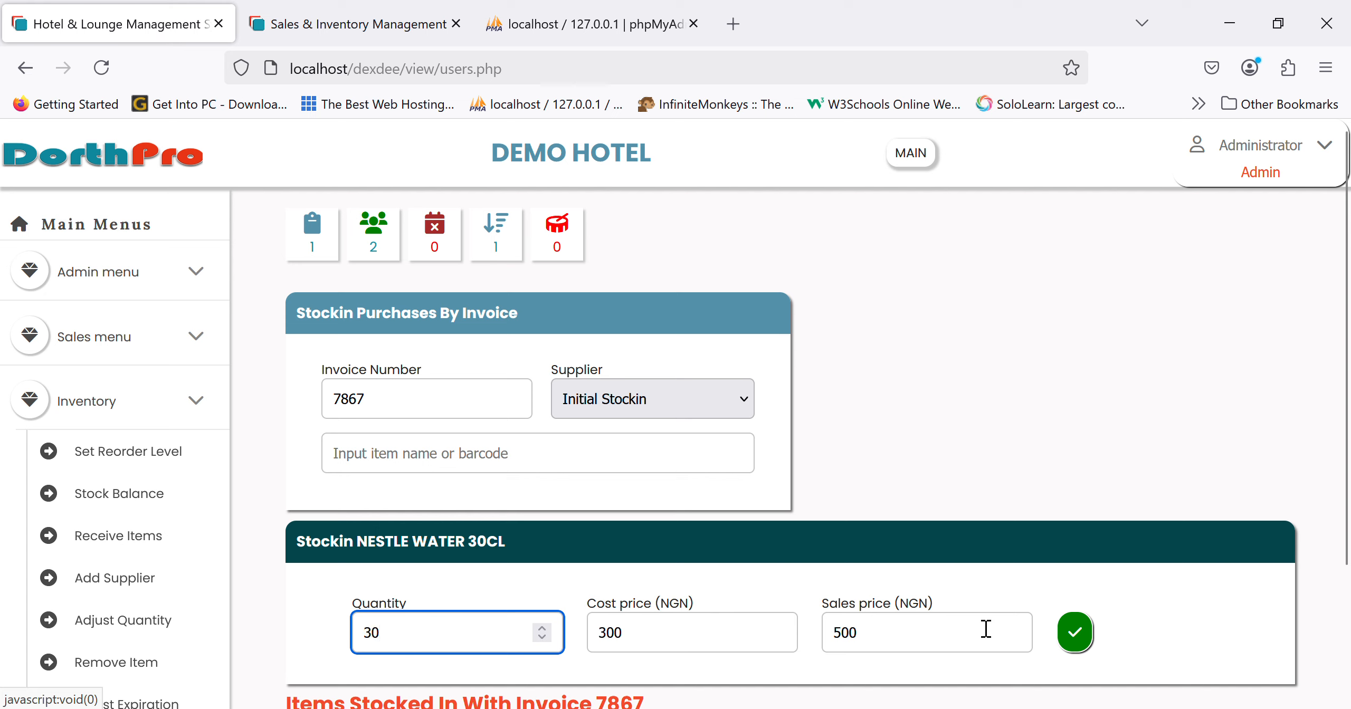
{"action": "left_click", "coordinate": [976, 643]}
{"action": "left_click", "coordinate": [1074, 632]}
{"action": "scroll", "coordinate": [1074, 638], "scroll_direction": "down", "scroll_amount": 1}
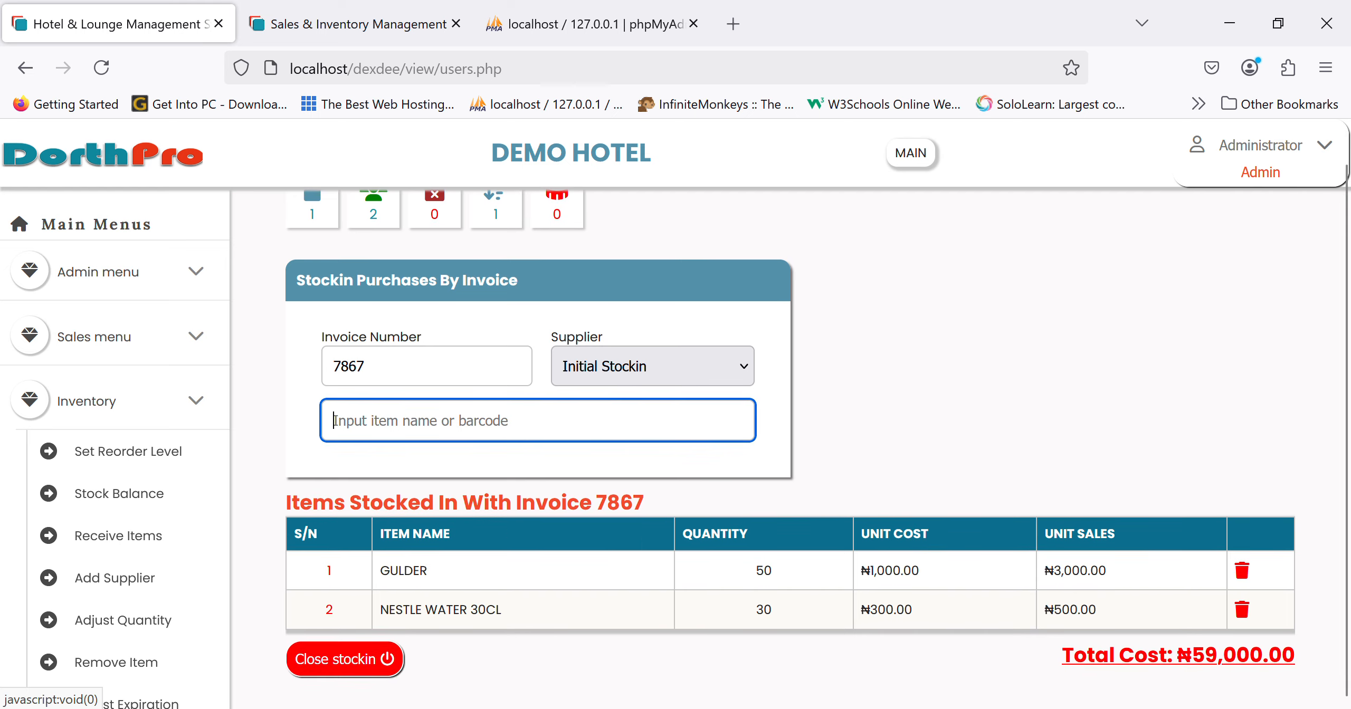
{"action": "left_click", "coordinate": [391, 662]}
{"action": "scroll", "coordinate": [206, 567], "scroll_direction": "down", "scroll_amount": 3}
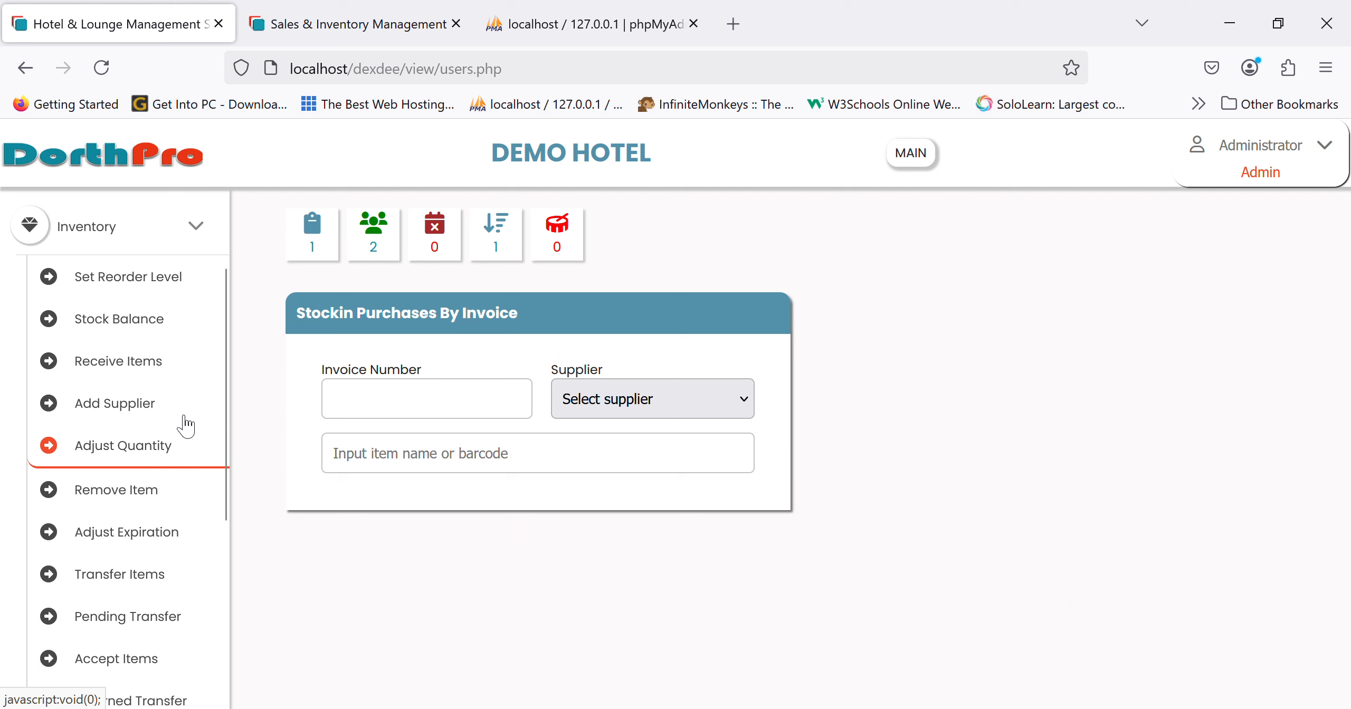
- Check the Store Stock Balance, then bring up staff selection for a Sales Order
{"action": "left_click", "coordinate": [128, 330]}
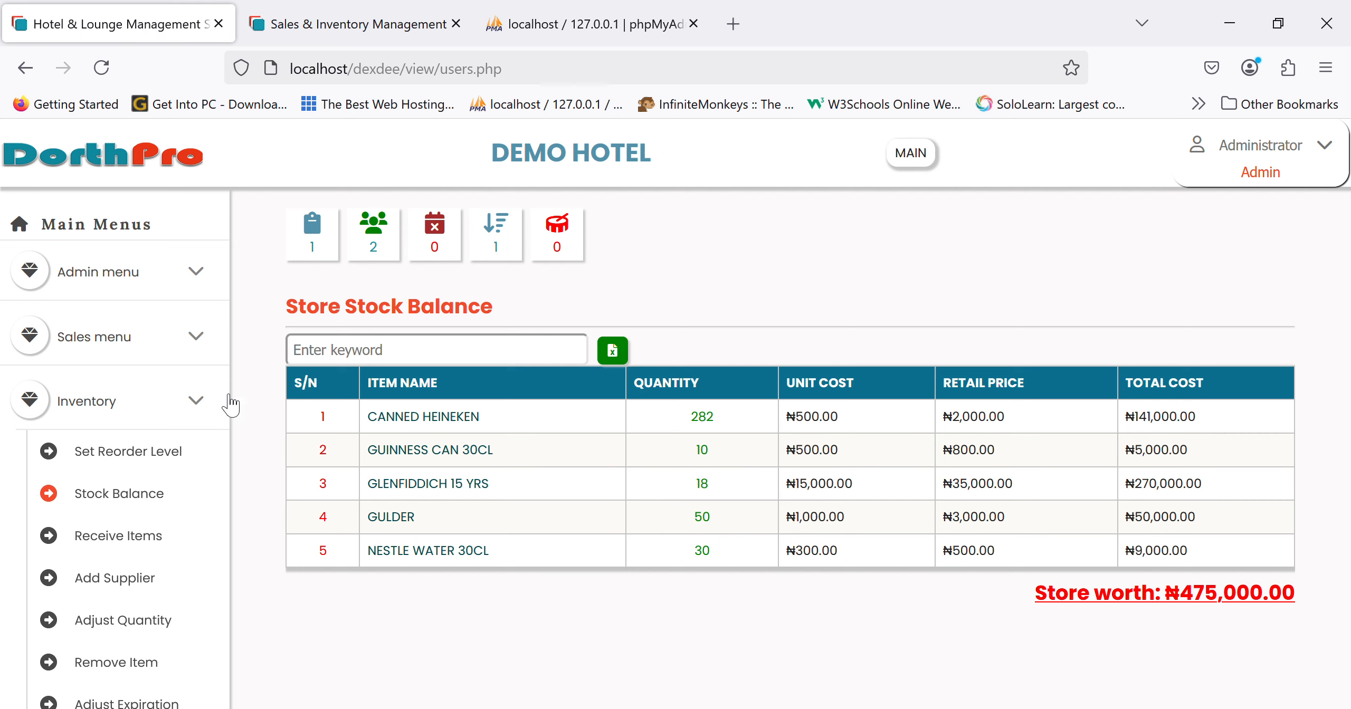
{"action": "scroll", "coordinate": [158, 356], "scroll_direction": "up", "scroll_amount": 3}
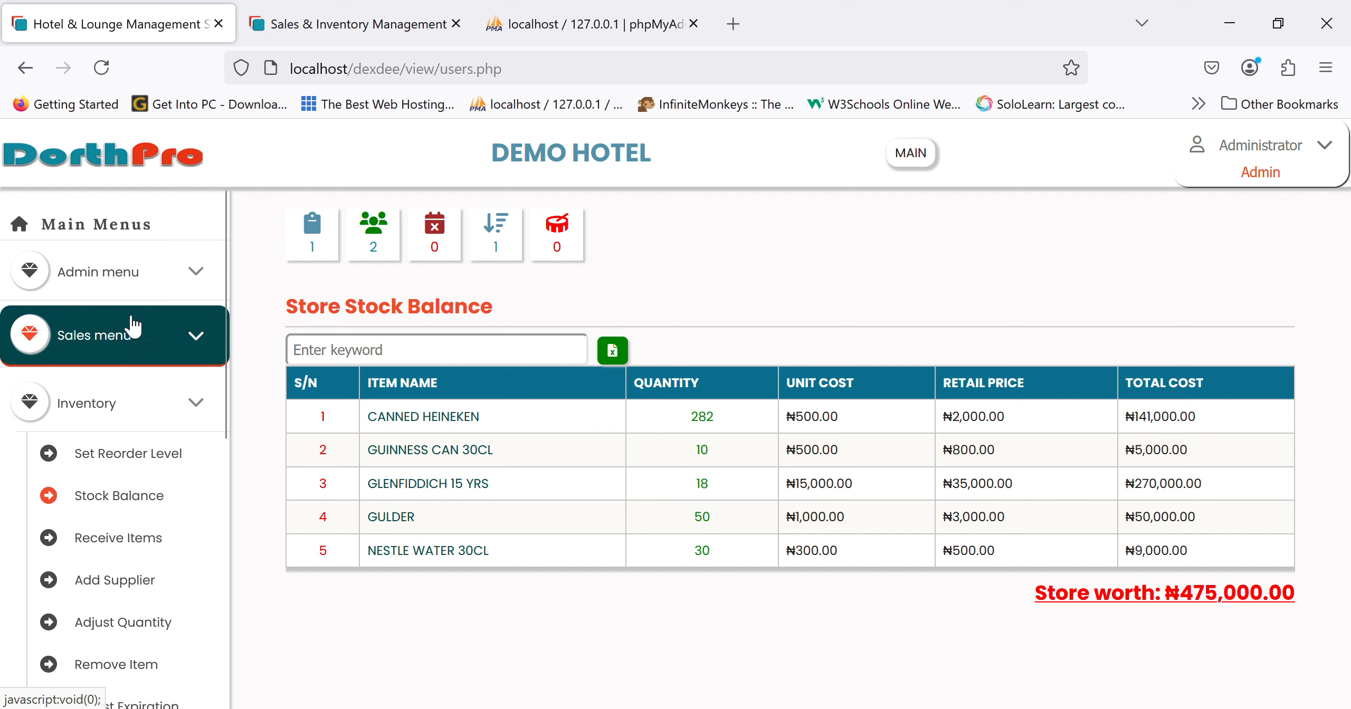
{"action": "left_click", "coordinate": [151, 359]}
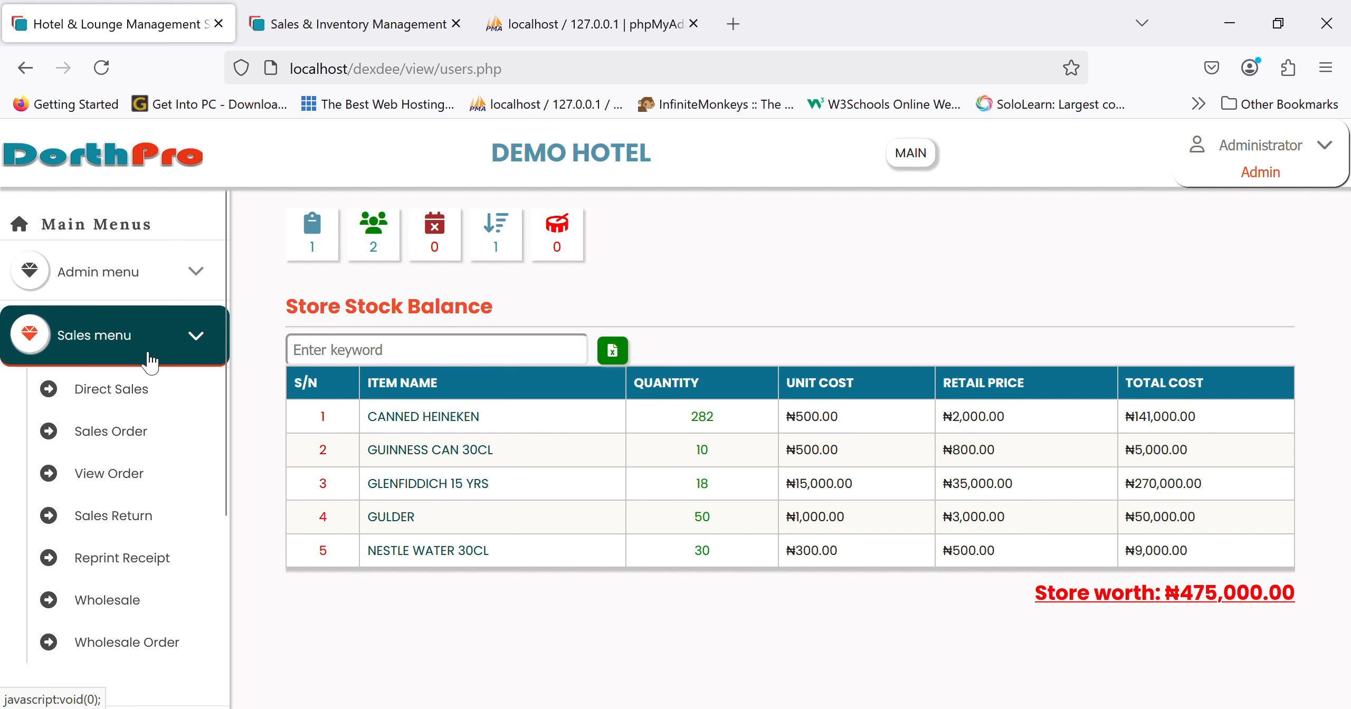
{"action": "left_click", "coordinate": [136, 429]}
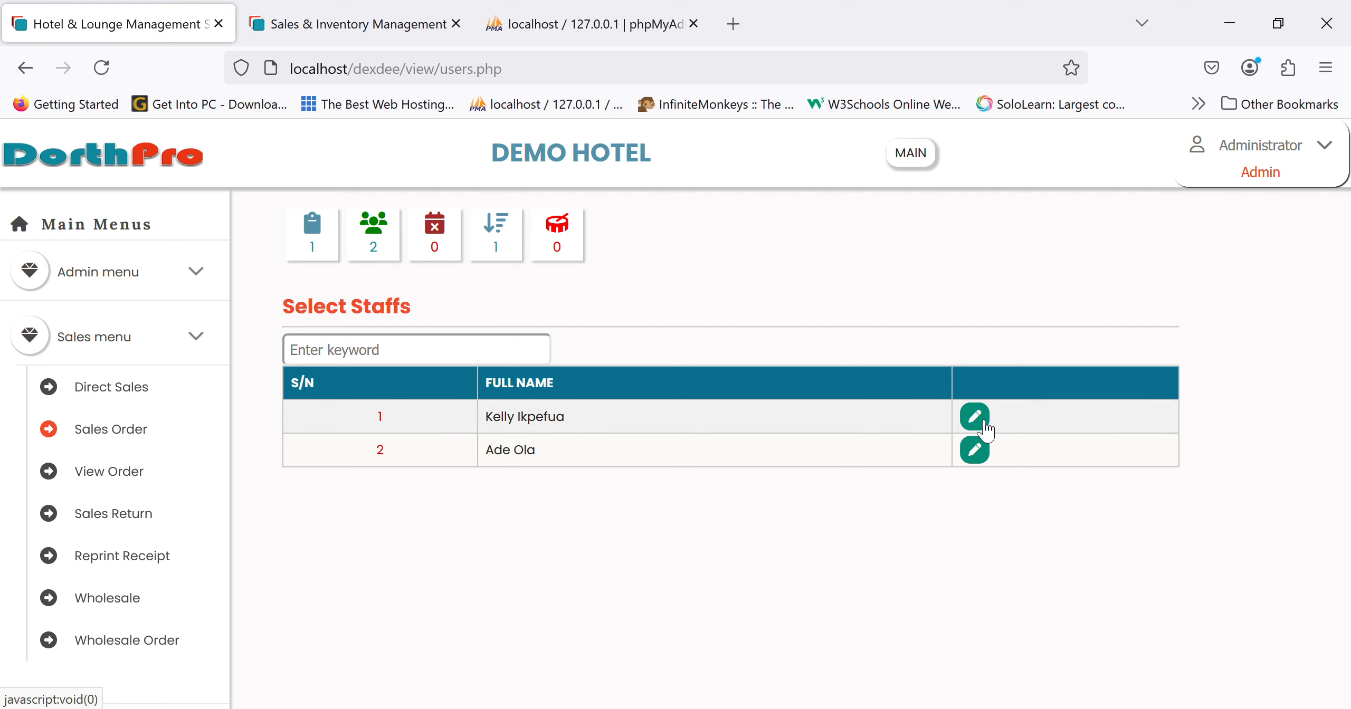
- Start a sales order for the second staff member with 2 GULDER
{"action": "left_click", "coordinate": [982, 457]}
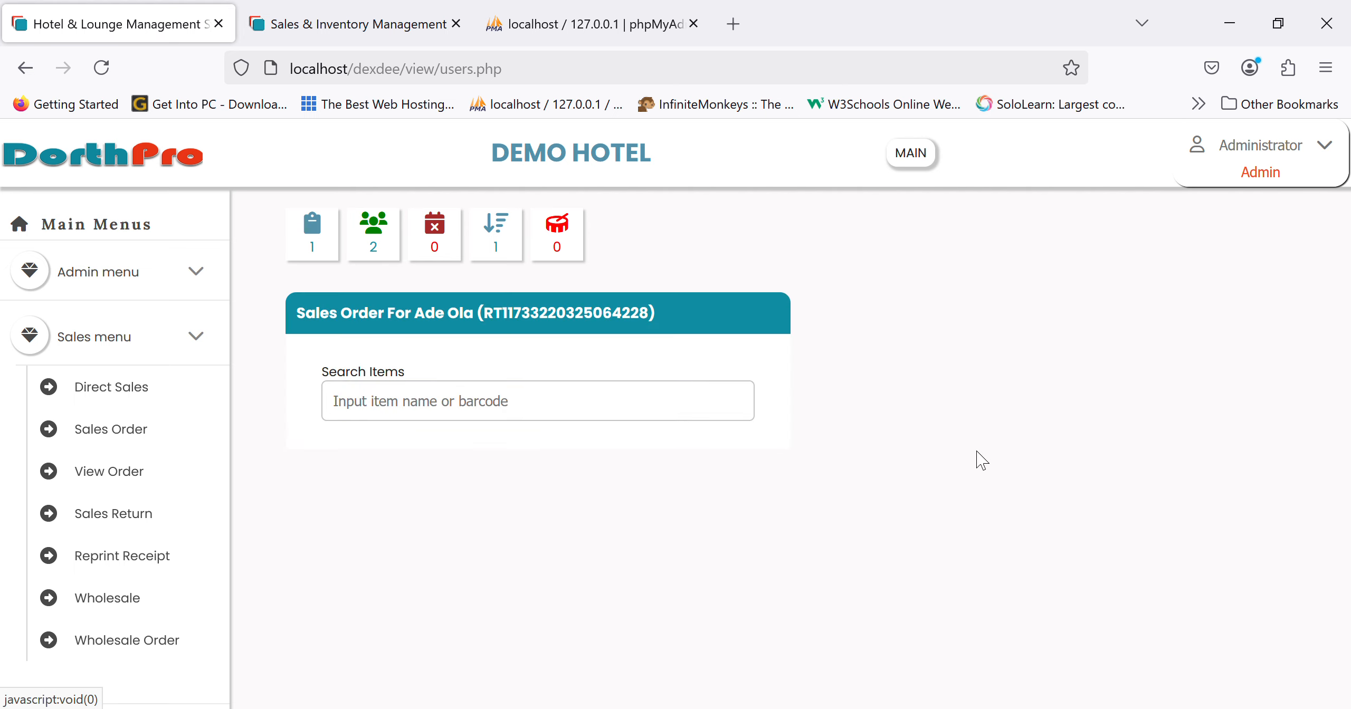
{"action": "left_click", "coordinate": [669, 413]}
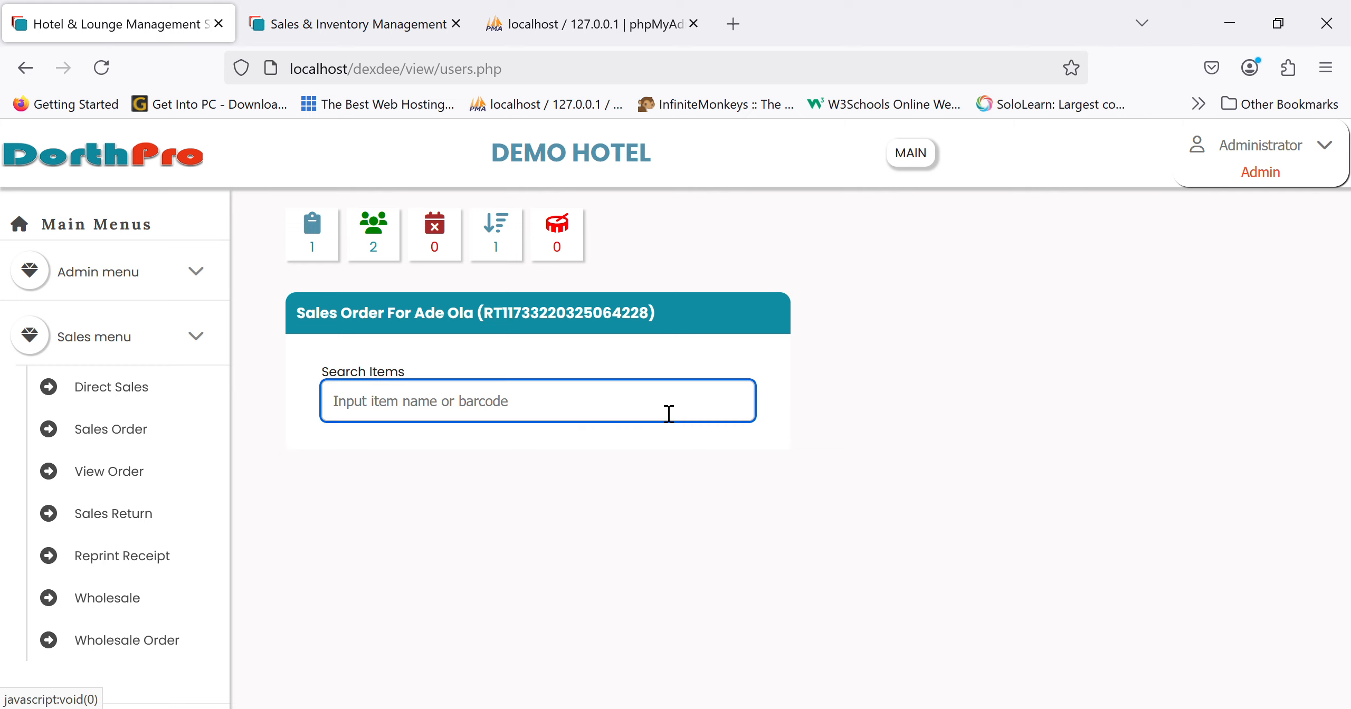
{"action": "type", "text": "gul"}
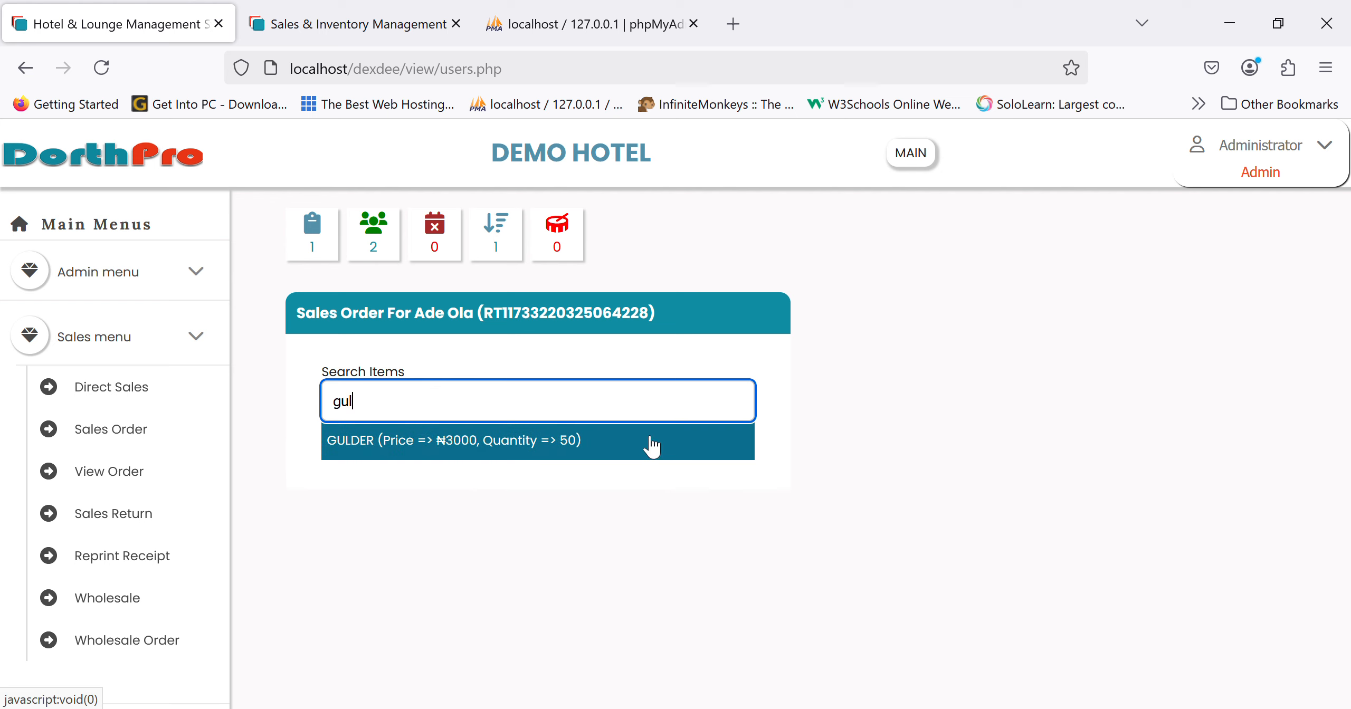
{"action": "left_click", "coordinate": [647, 444]}
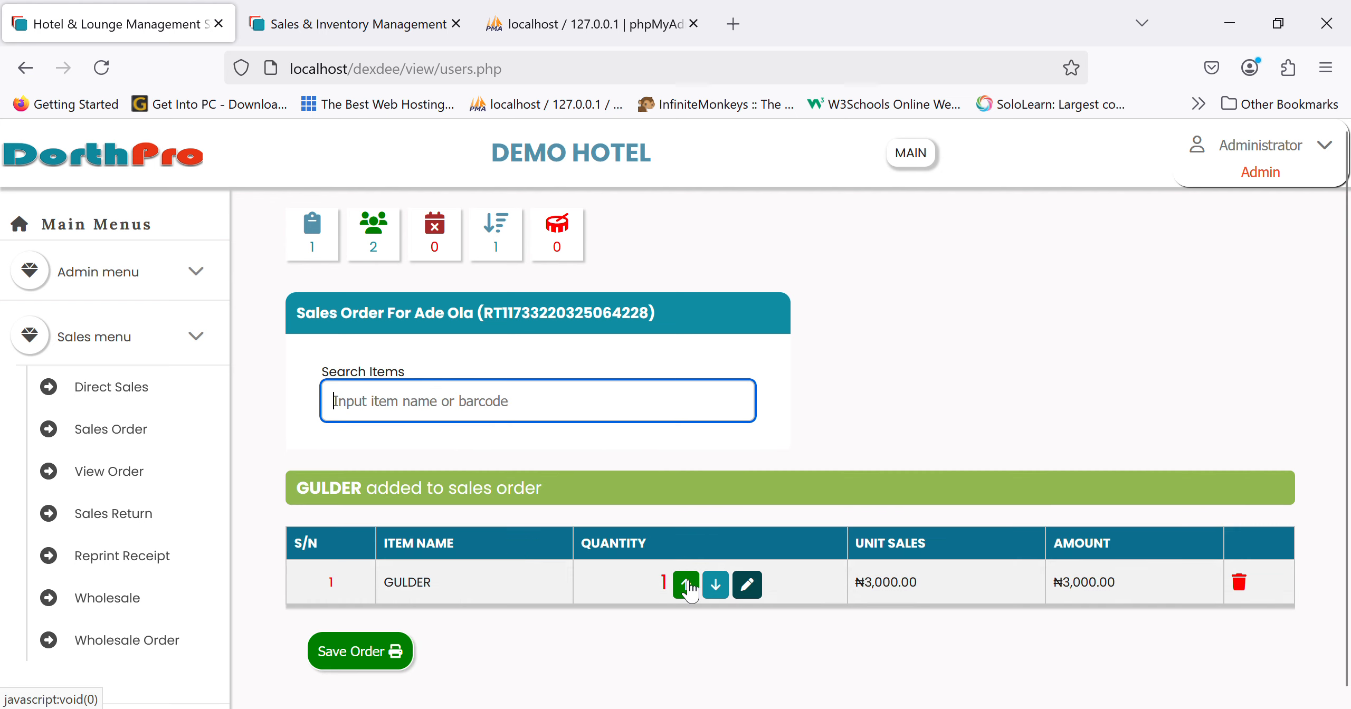
{"action": "left_click", "coordinate": [686, 584]}
- Add 2 CANNED HEINEKEN, then save and confirm posting the order
{"action": "left_click", "coordinate": [550, 403]}
{"action": "type", "text": "hein"}
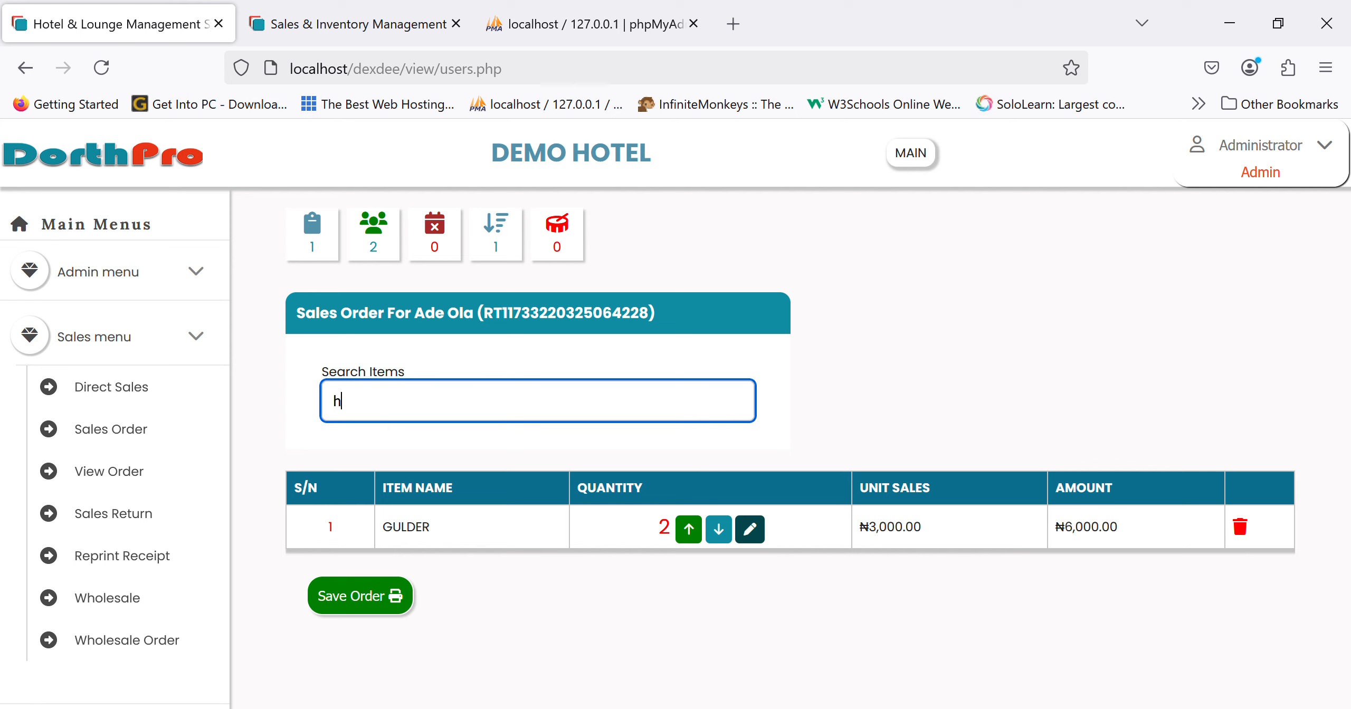
{"action": "left_click", "coordinate": [525, 443]}
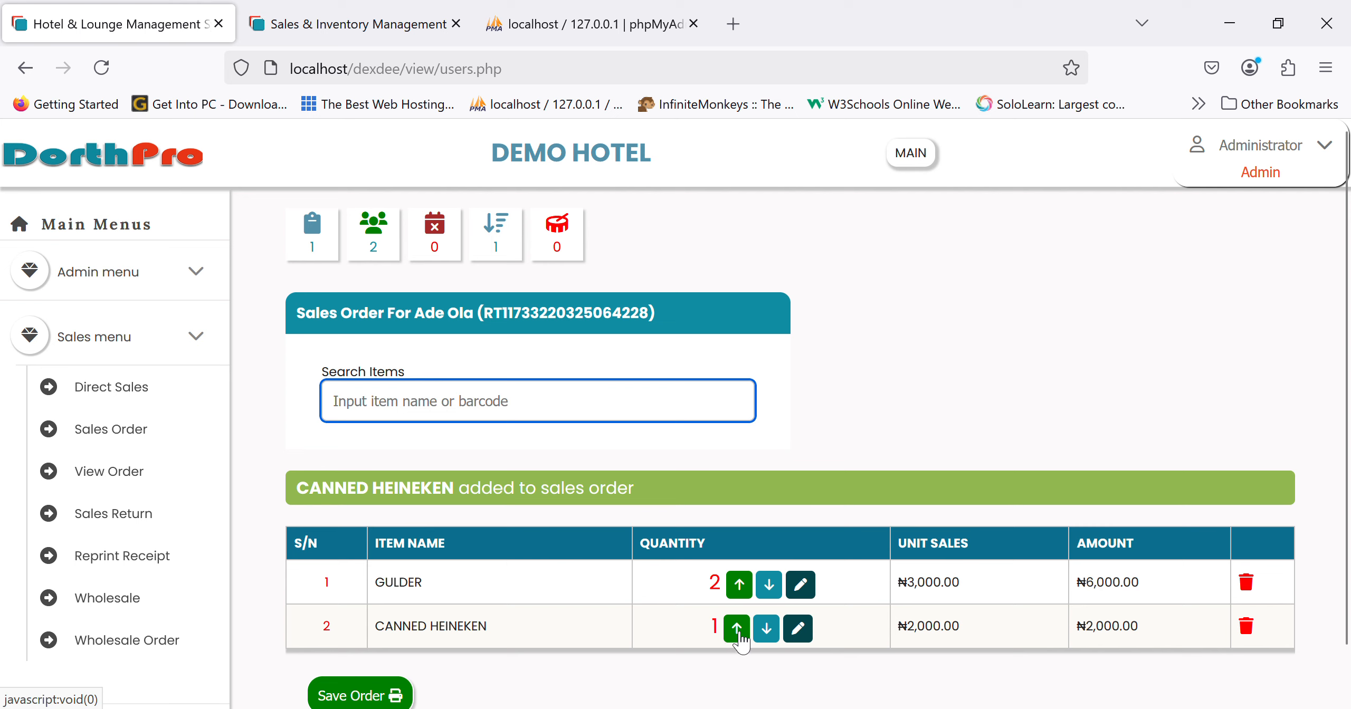
{"action": "left_click", "coordinate": [738, 629]}
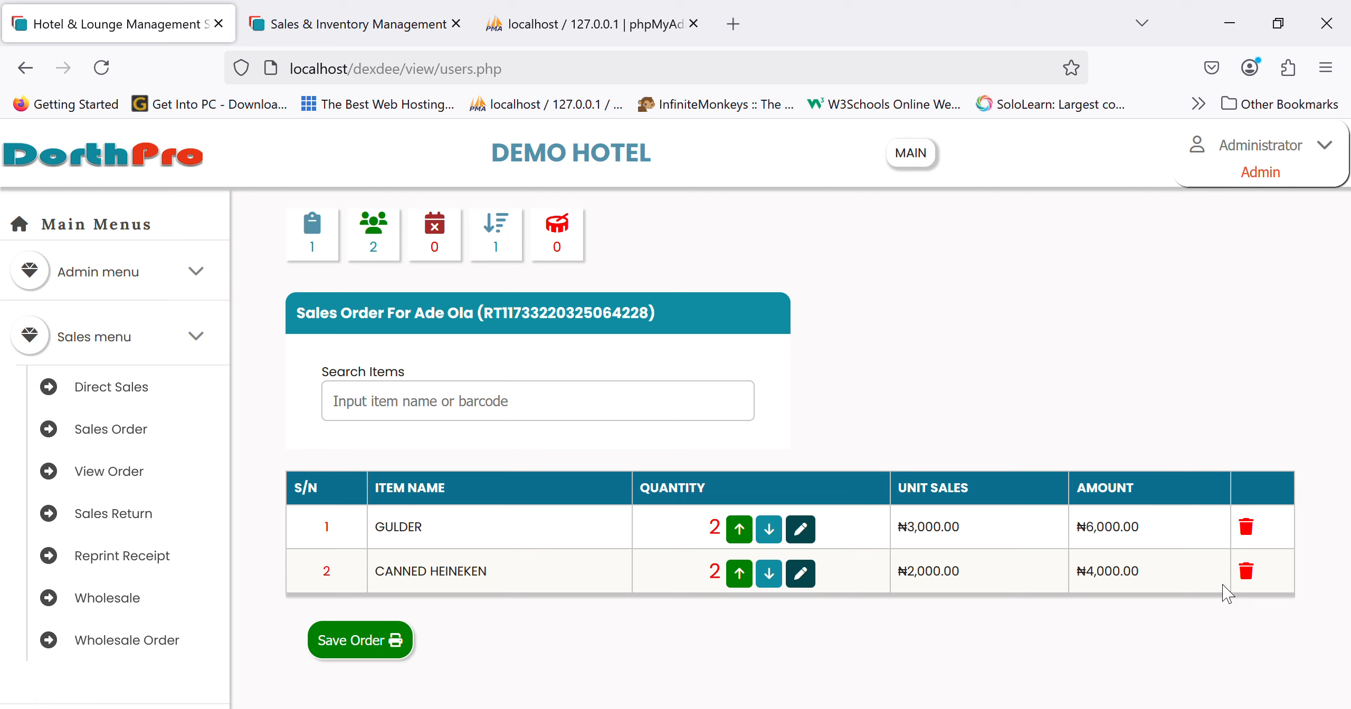
{"action": "left_click", "coordinate": [398, 646]}
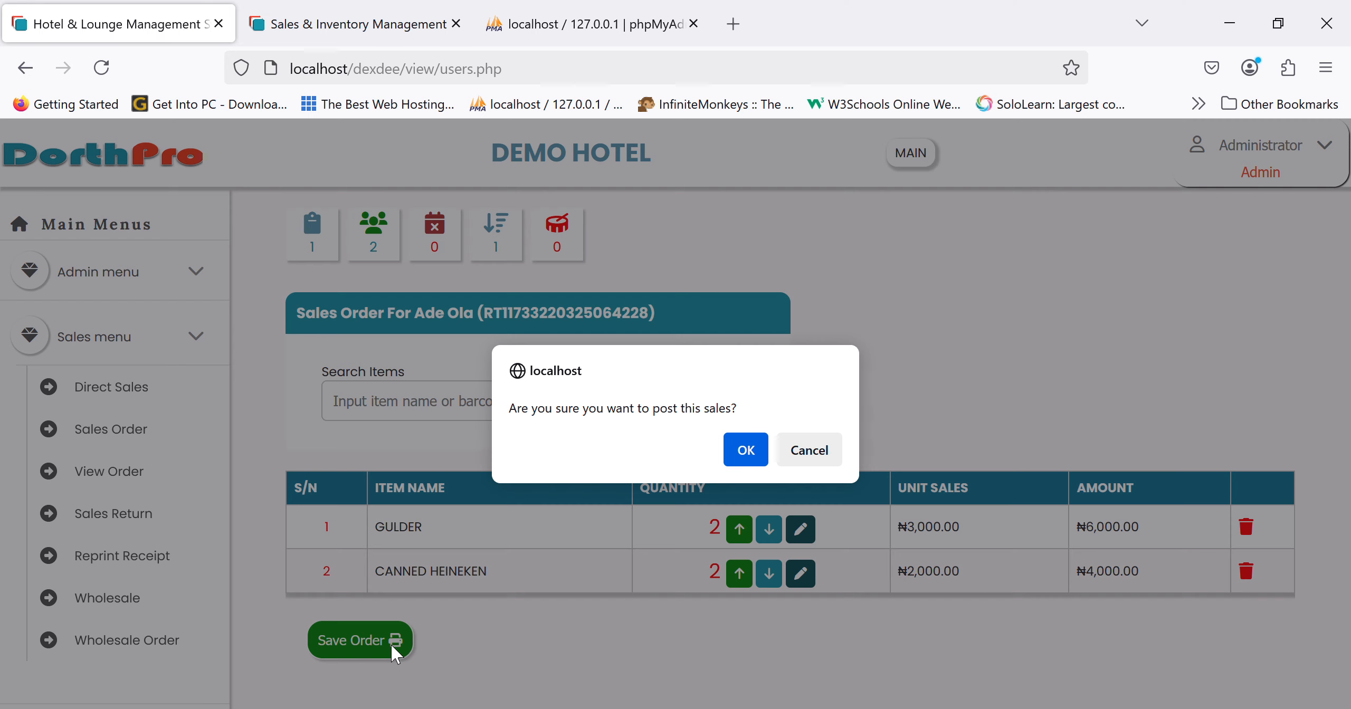
{"action": "key", "text": "Return"}
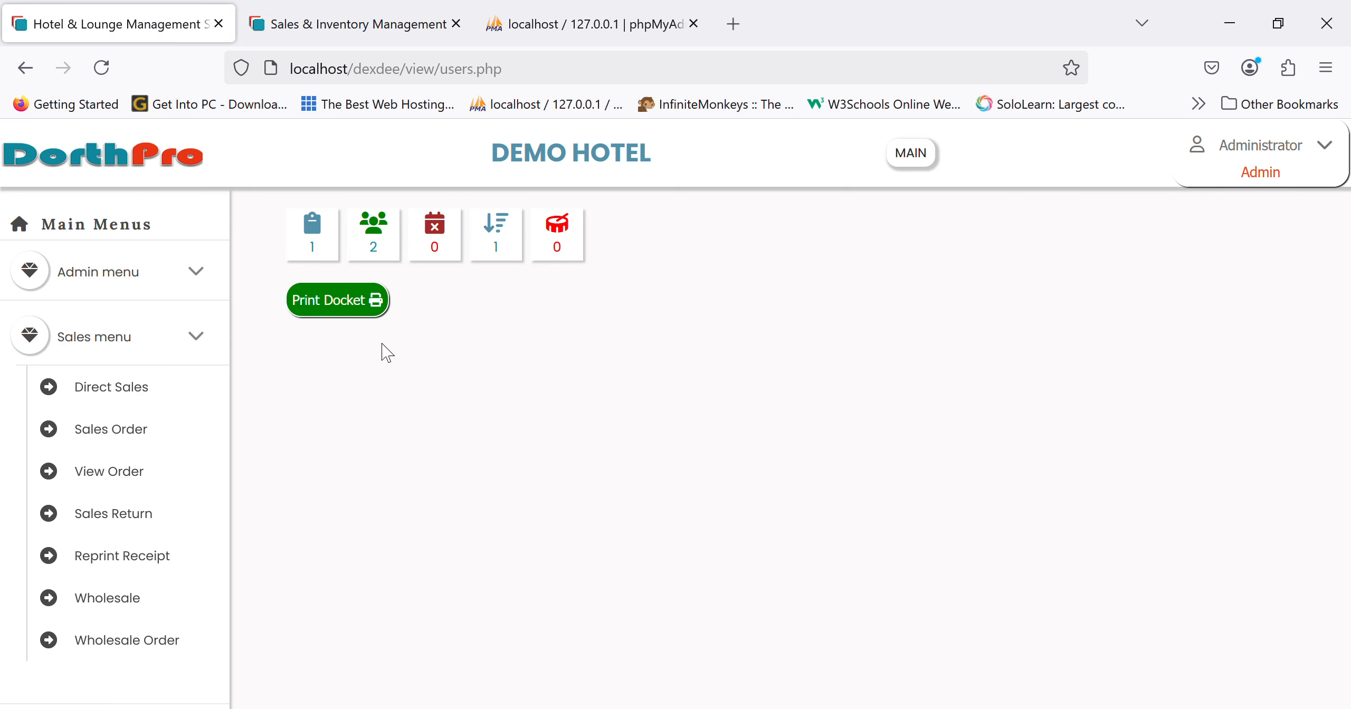
{"action": "left_click", "coordinate": [371, 313]}
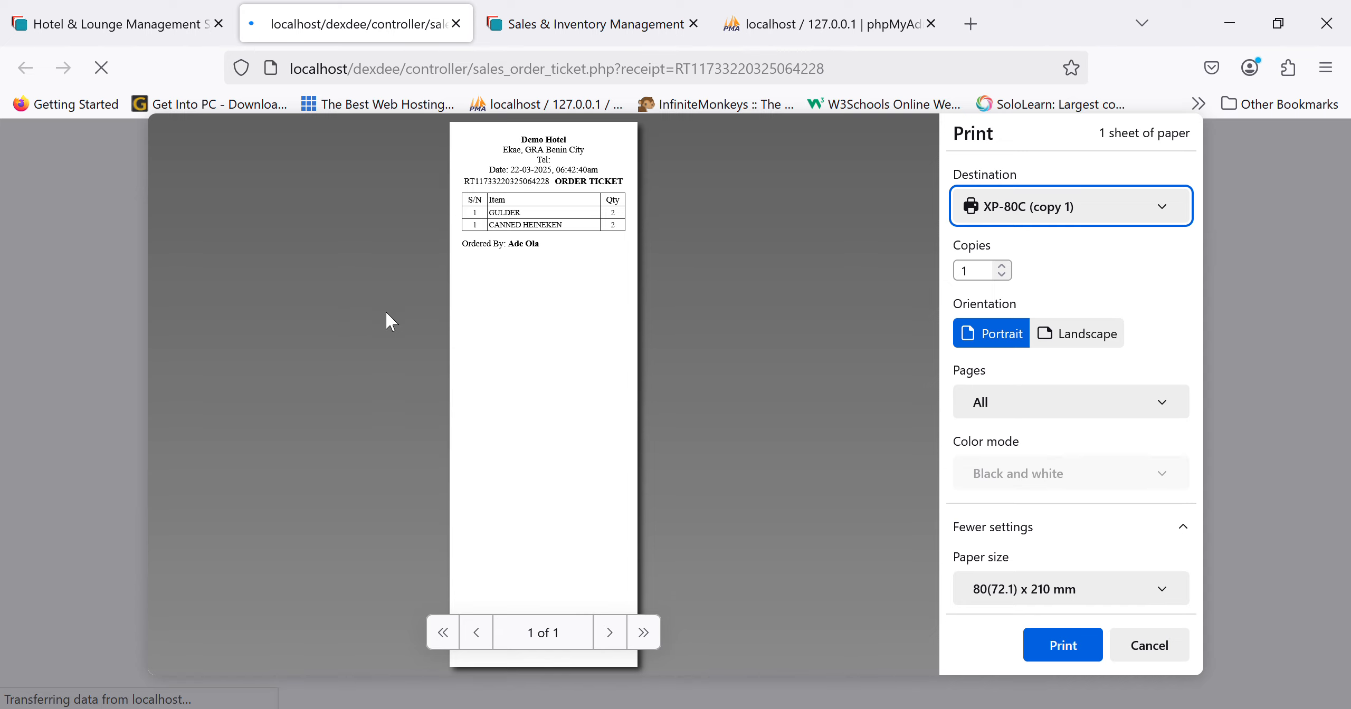
{"action": "left_click", "coordinate": [1156, 644]}
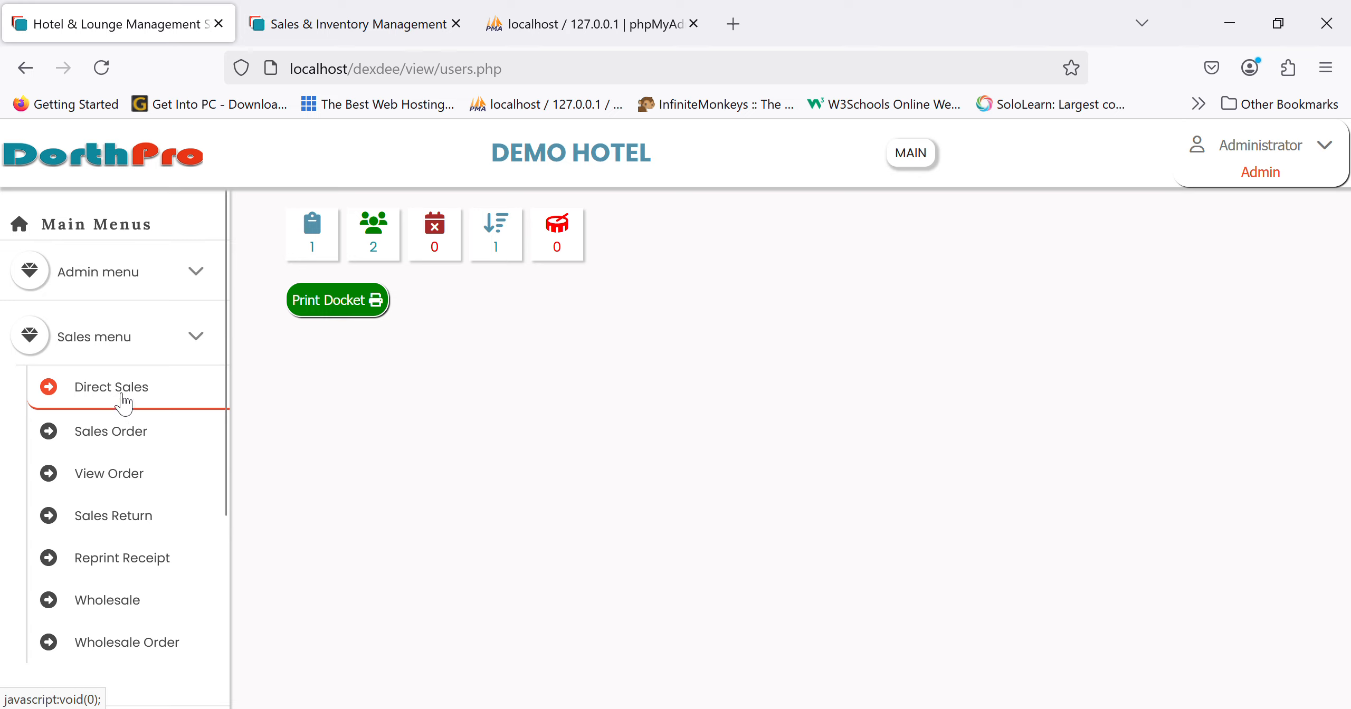
- Go back from staff selection to View Order and open the pending-payment list
{"action": "left_click", "coordinate": [119, 428]}
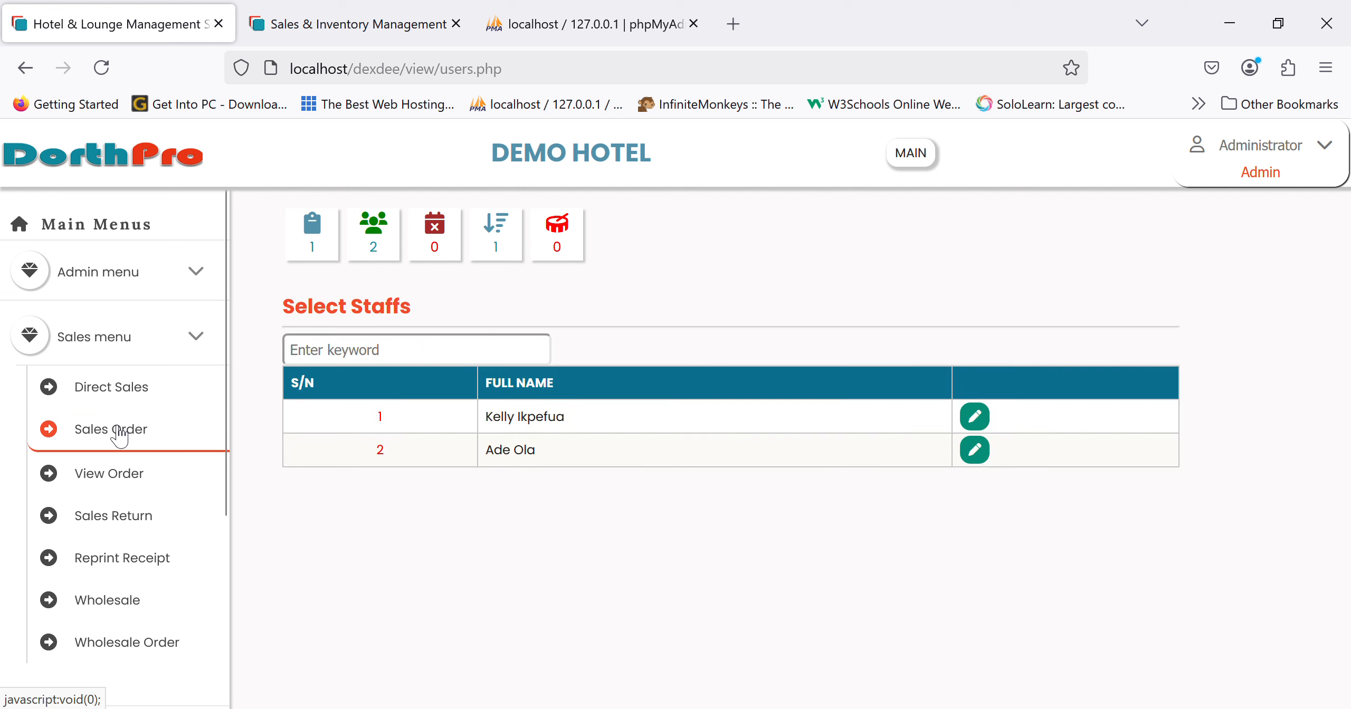
{"action": "left_click", "coordinate": [975, 450]}
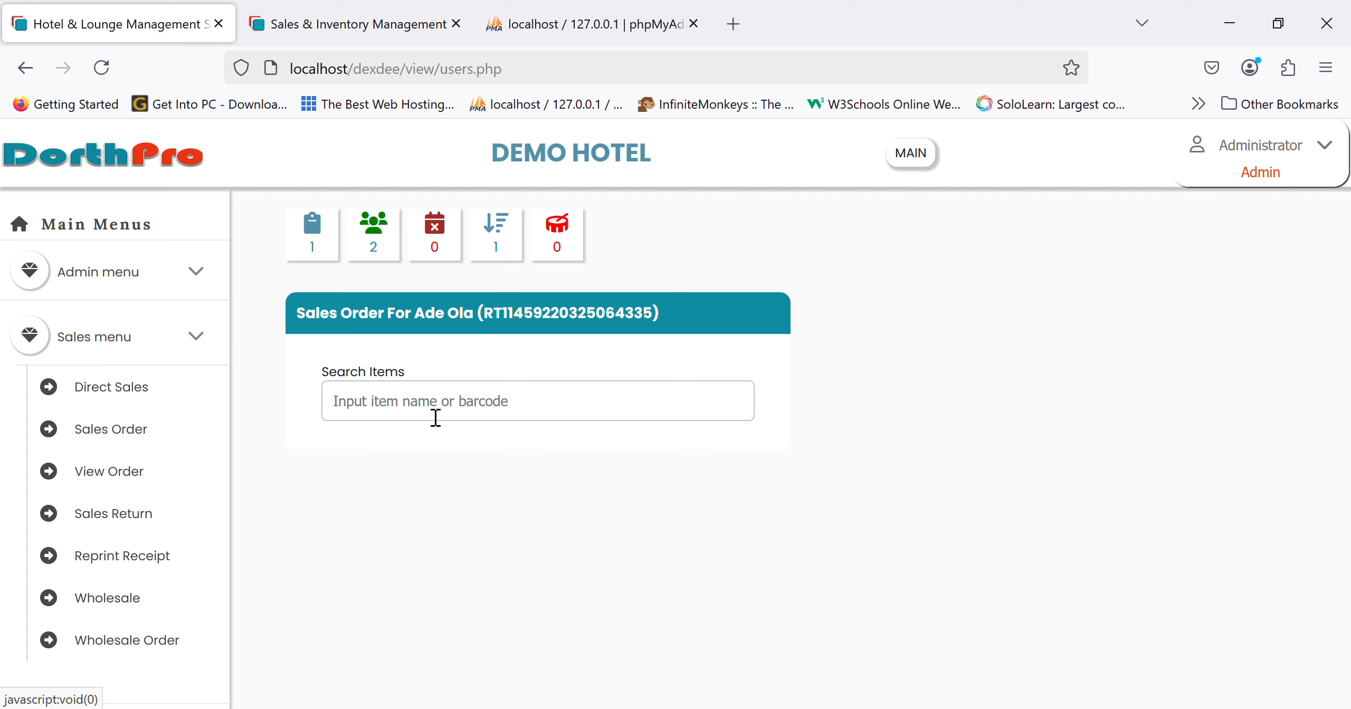
{"action": "left_click", "coordinate": [110, 445]}
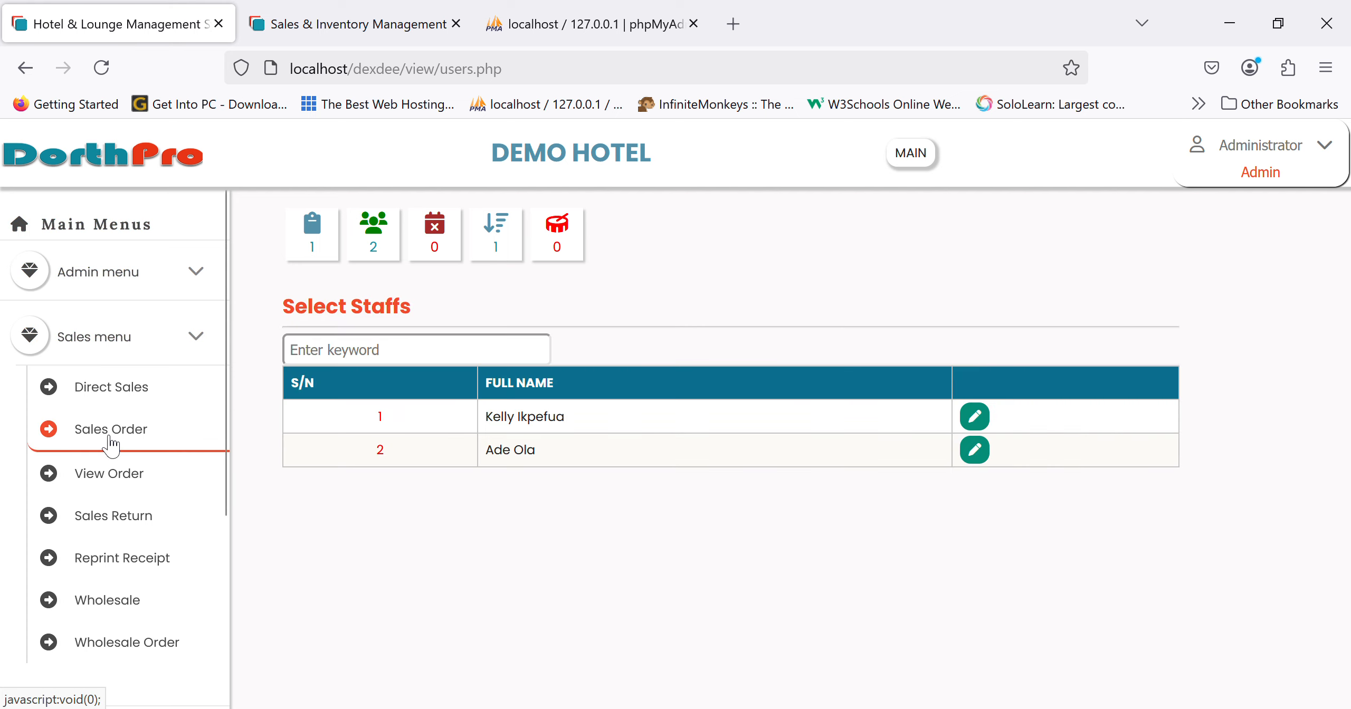
{"action": "left_click", "coordinate": [130, 480]}
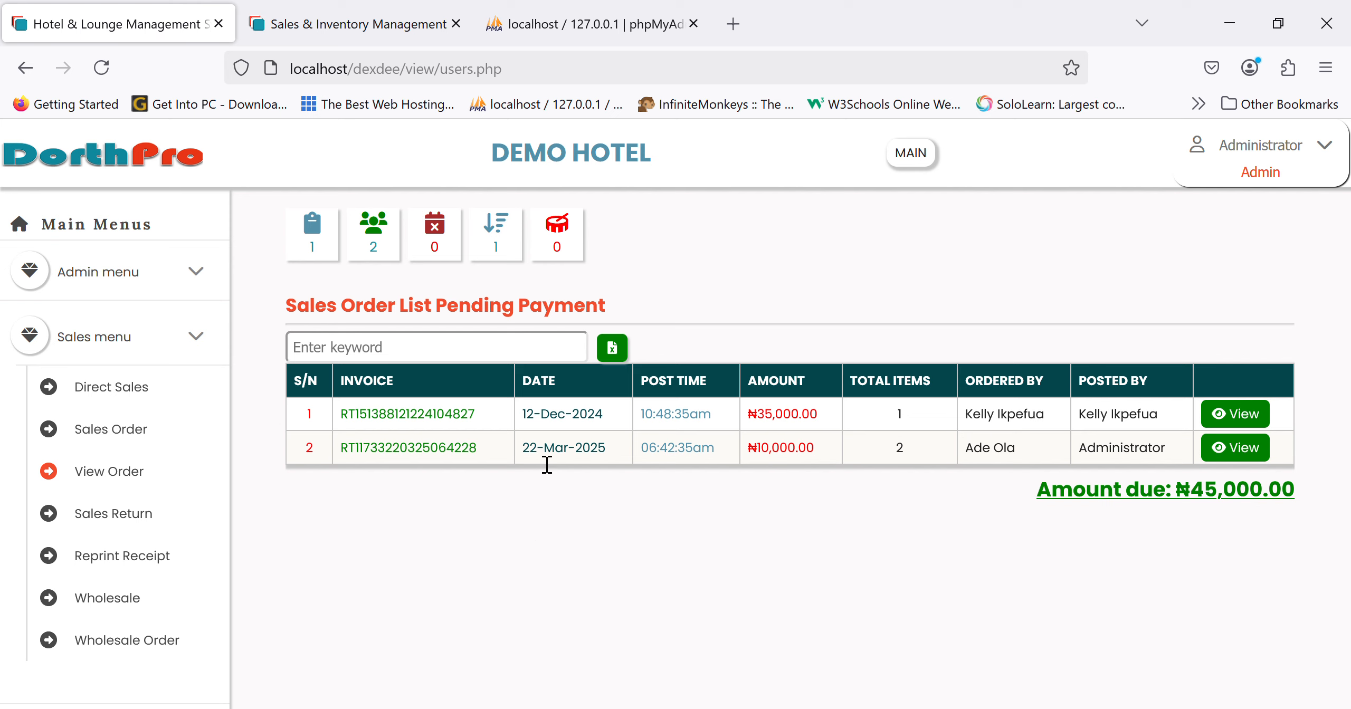
{"action": "left_click", "coordinate": [528, 348]}
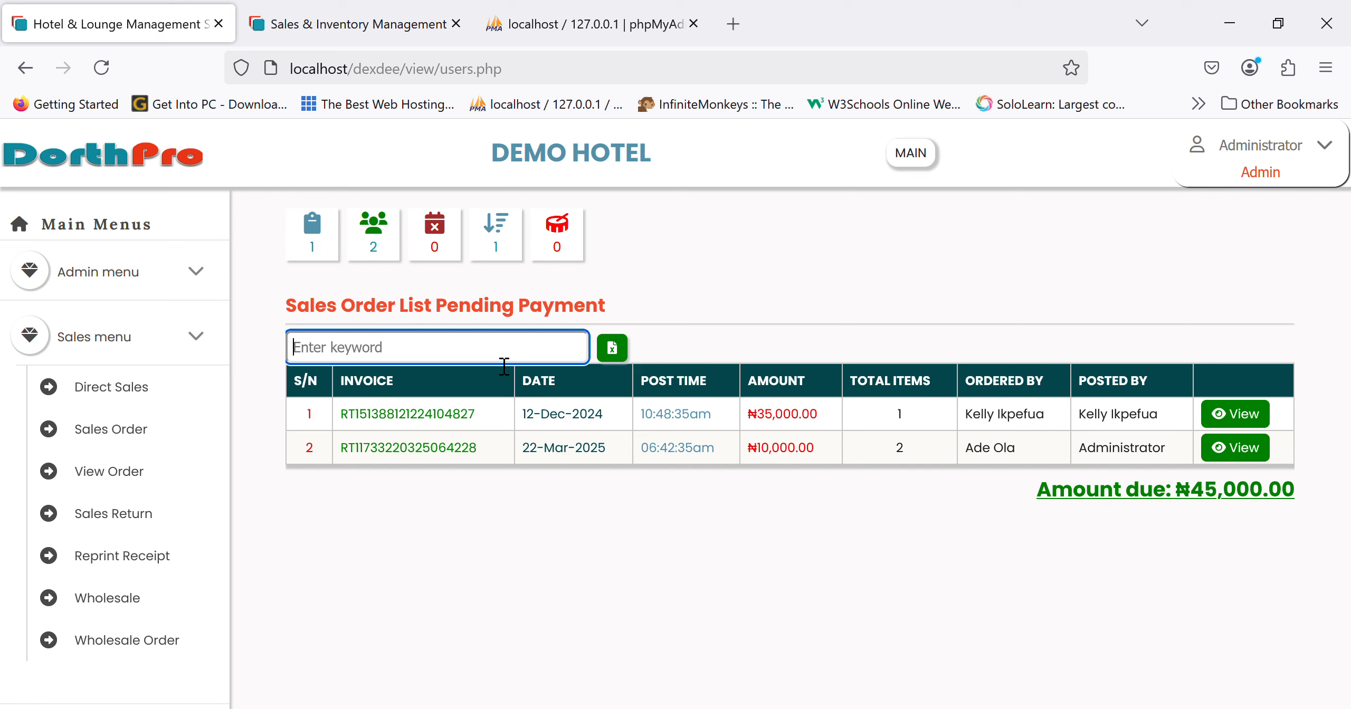
- Filter pending orders by '422' and view the ₦10,000.00 invoice's items
{"action": "type", "text": "4228"}
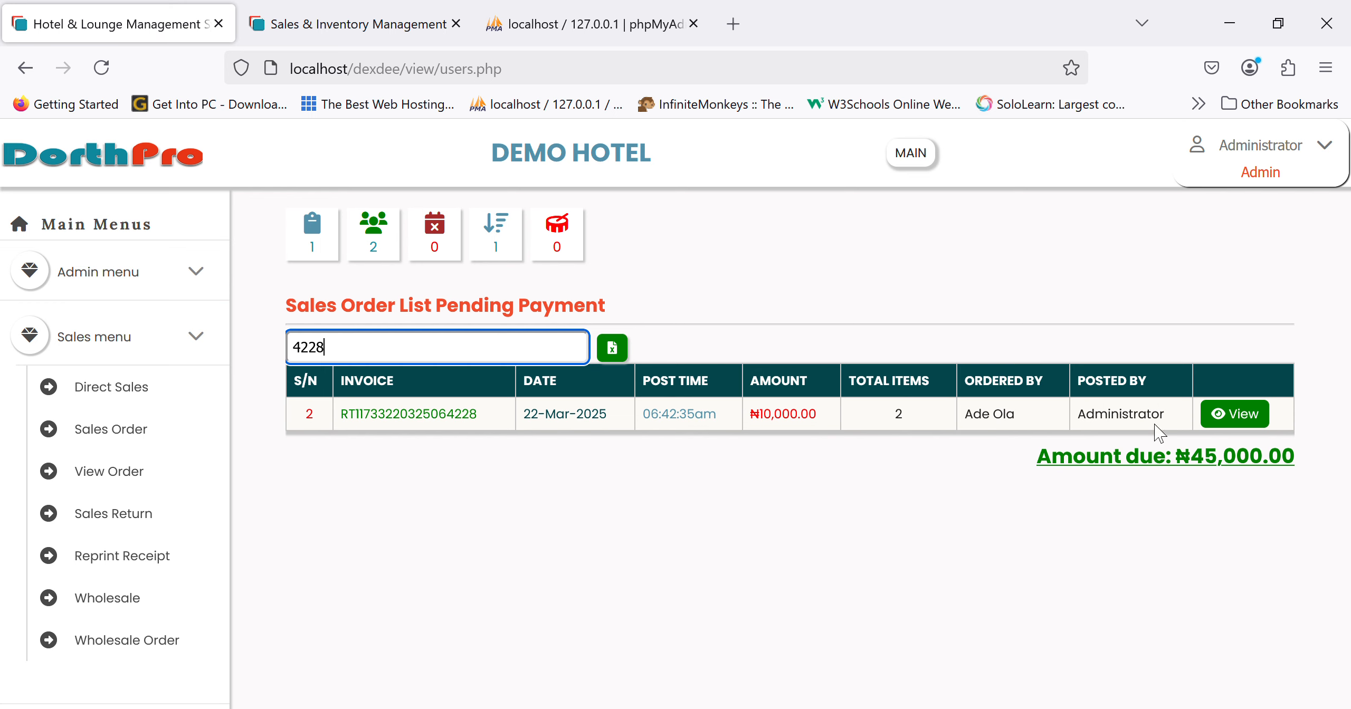
{"action": "left_click", "coordinate": [1234, 414]}
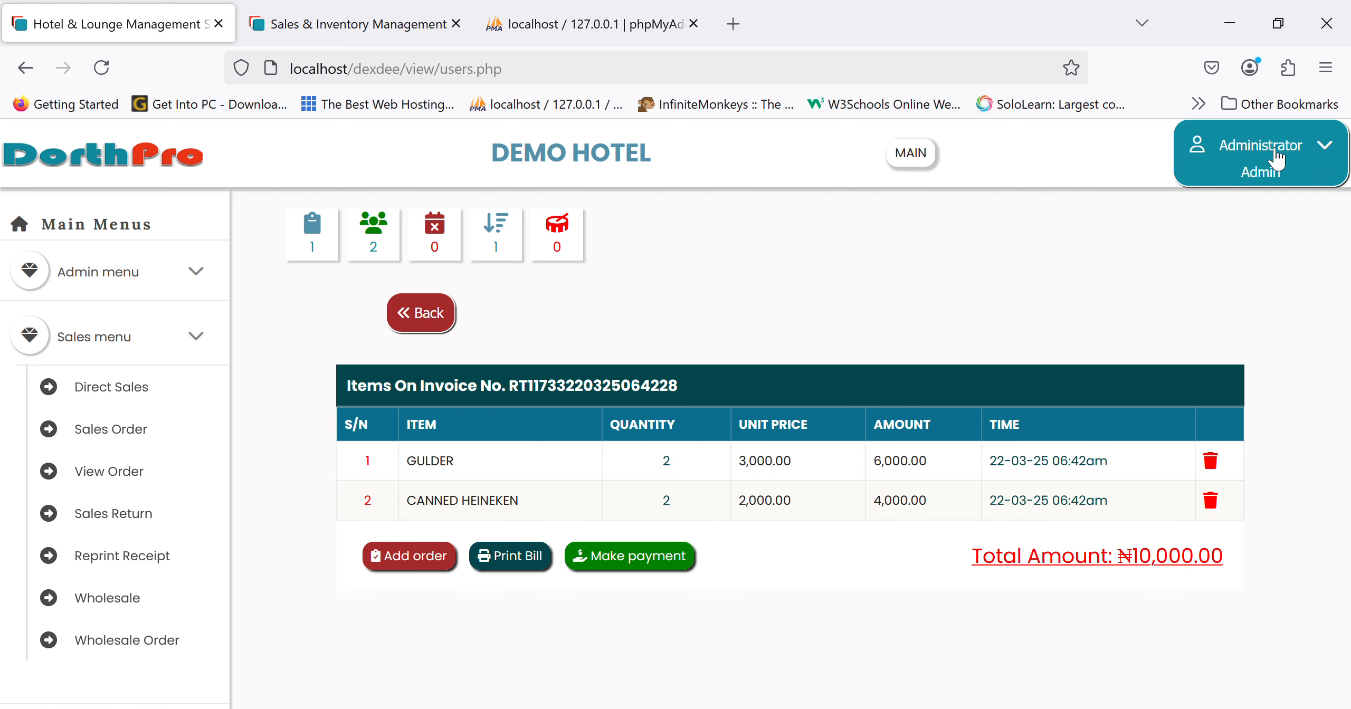
- Log out of the administrator account and sign in as the front-desk user
{"action": "left_click", "coordinate": [1259, 159]}
{"action": "left_click", "coordinate": [1251, 275]}
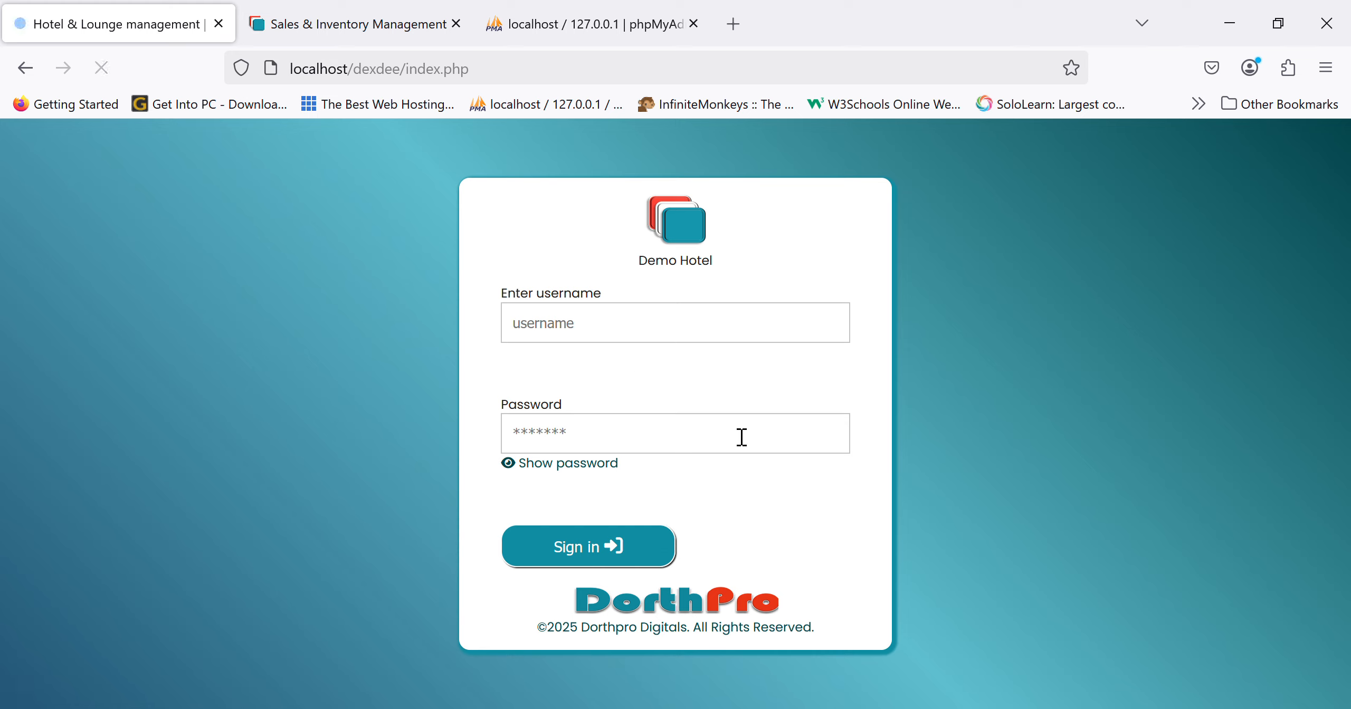
{"action": "left_click", "coordinate": [622, 328]}
{"action": "type", "text": "ade"}
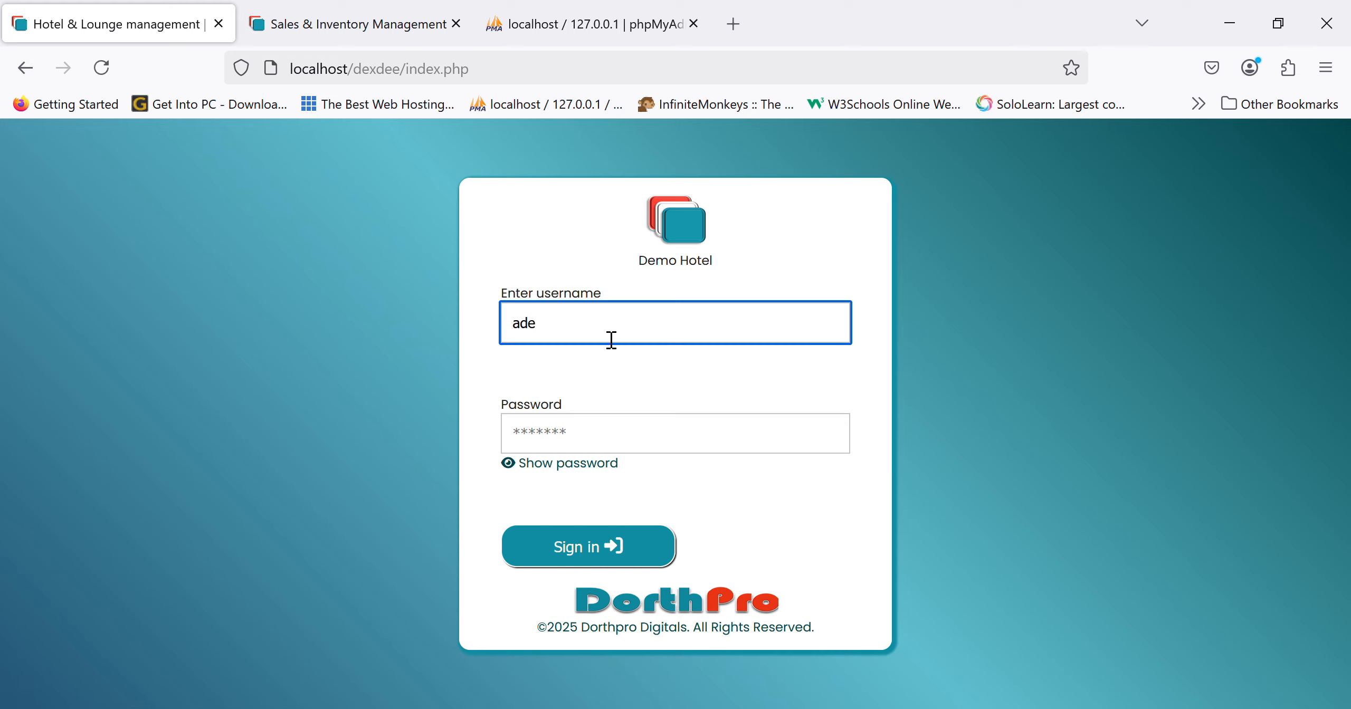
{"action": "key", "text": "Tab"}
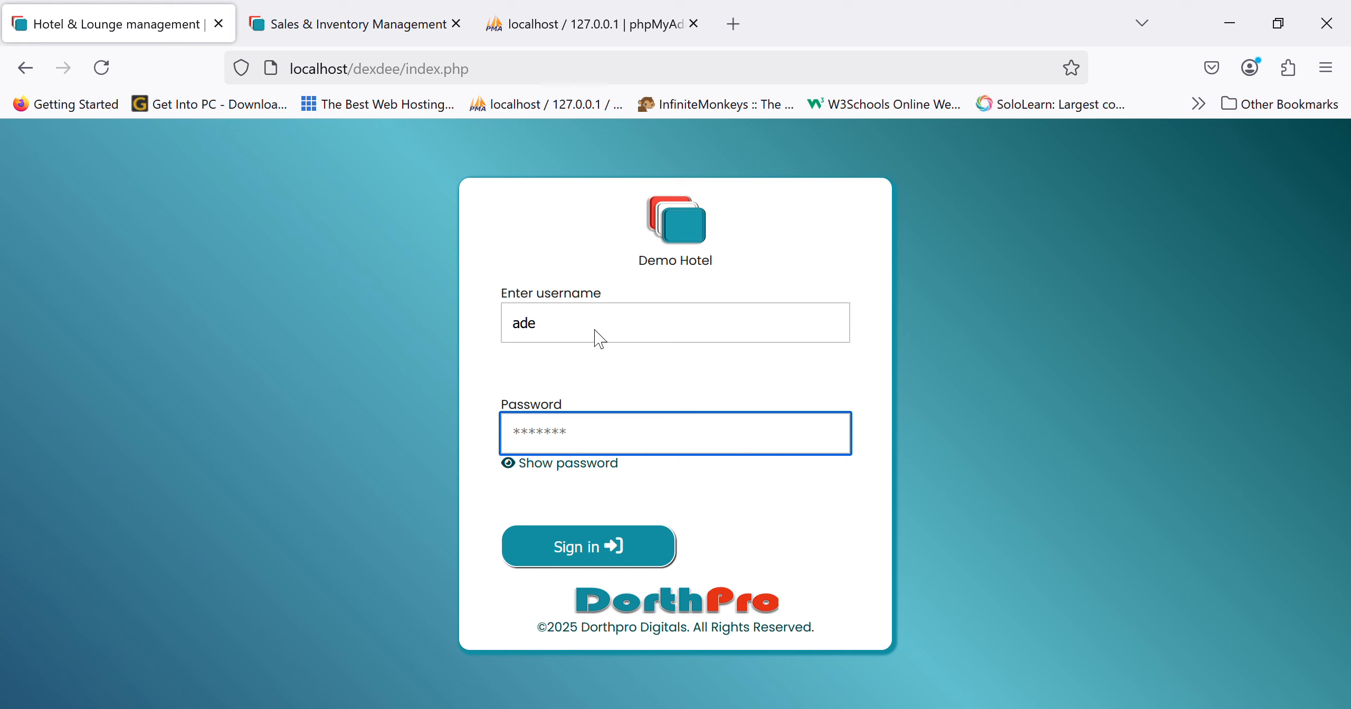
{"action": "type", "text": "*****"}
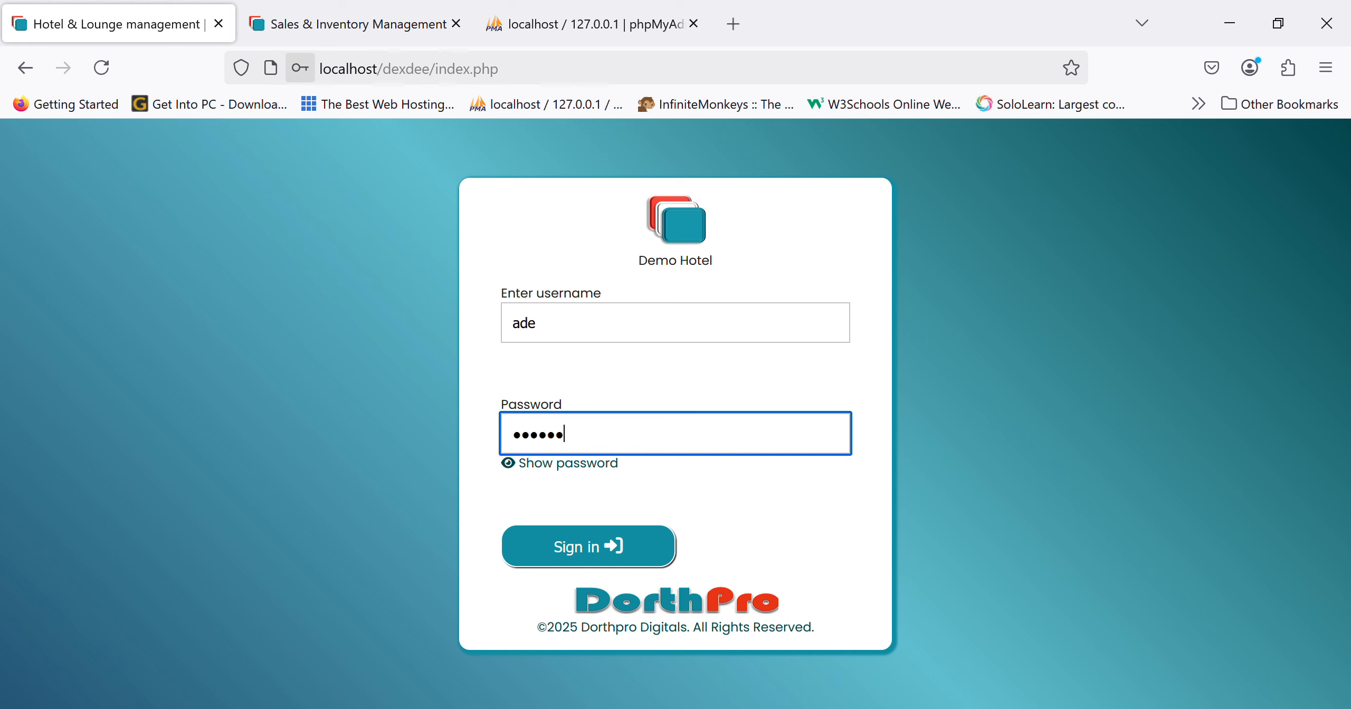
{"action": "key", "text": "Return"}
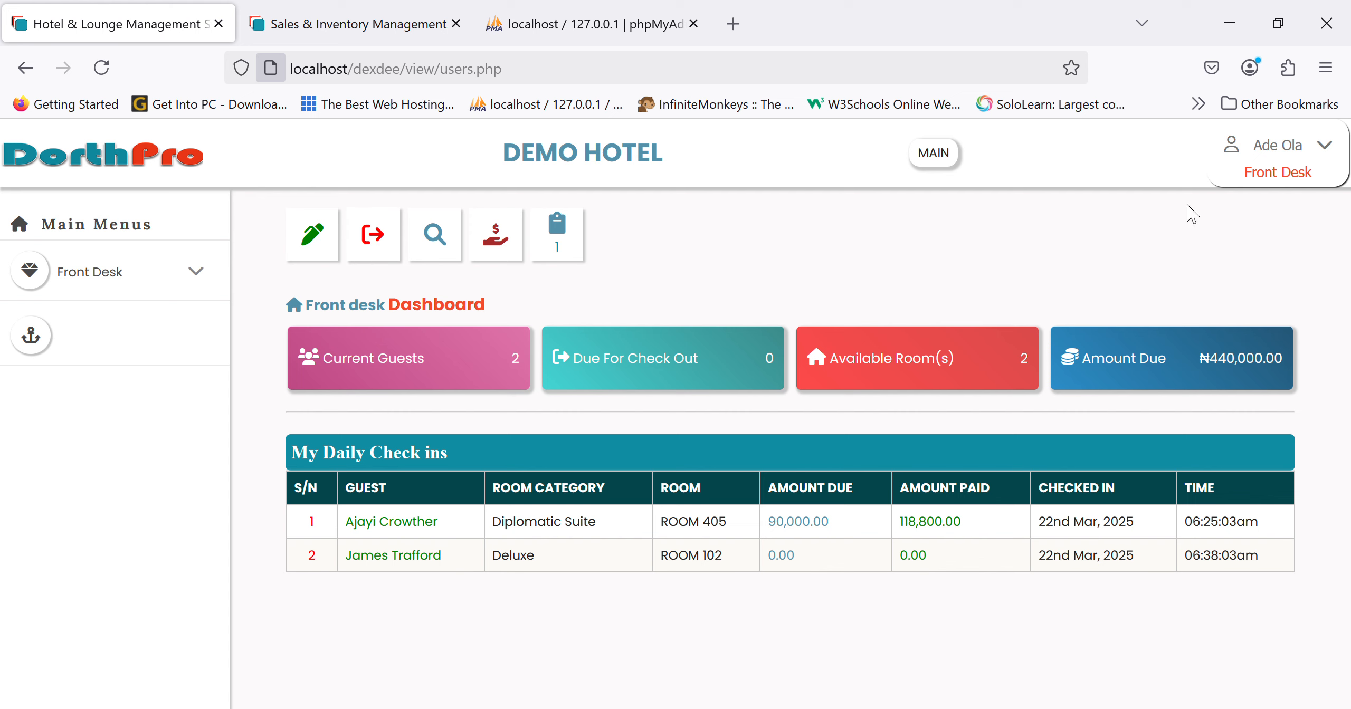
- Log out of the front desk and sign in with the saved cashier login
{"action": "left_click", "coordinate": [1282, 156]}
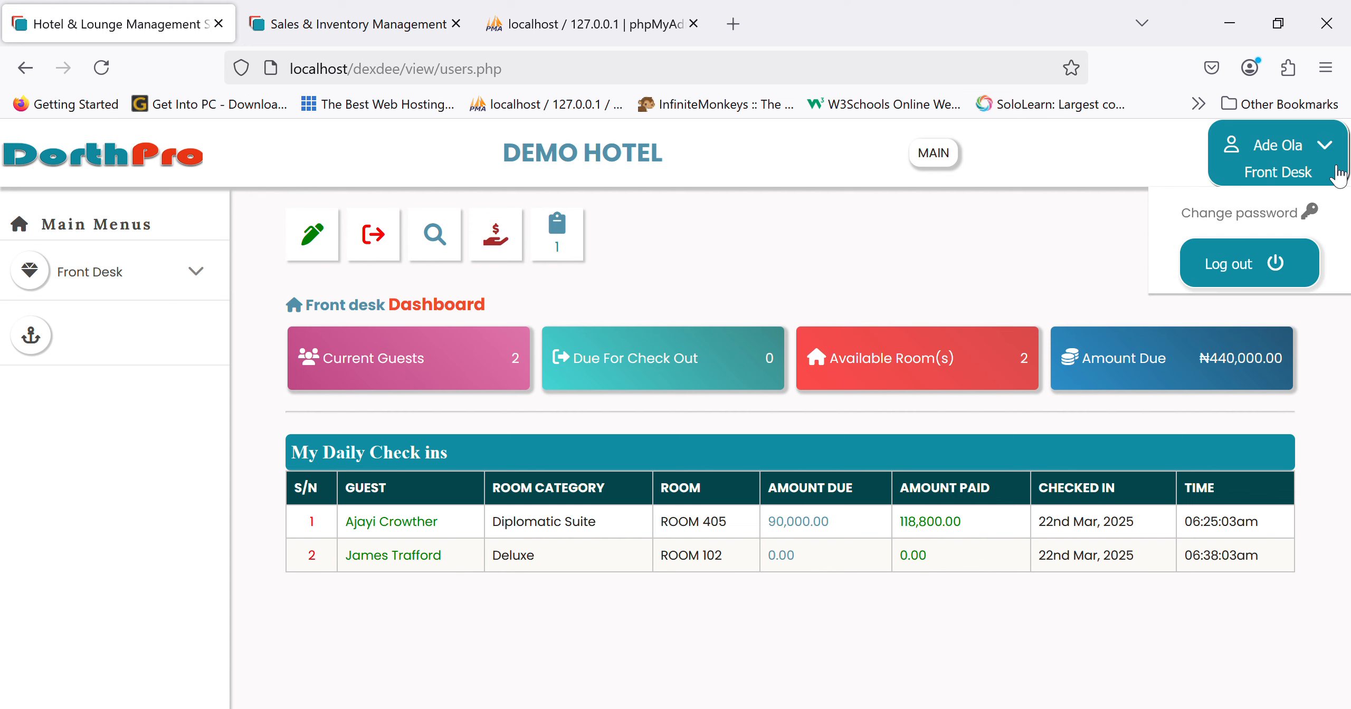
{"action": "left_click", "coordinate": [1282, 287]}
{"action": "left_click", "coordinate": [718, 332]}
{"action": "type", "text": "bd"}
{"action": "key", "text": "BackSpace"}
{"action": "key", "text": "BackSpace"}
{"action": "type", "text": "onos"}
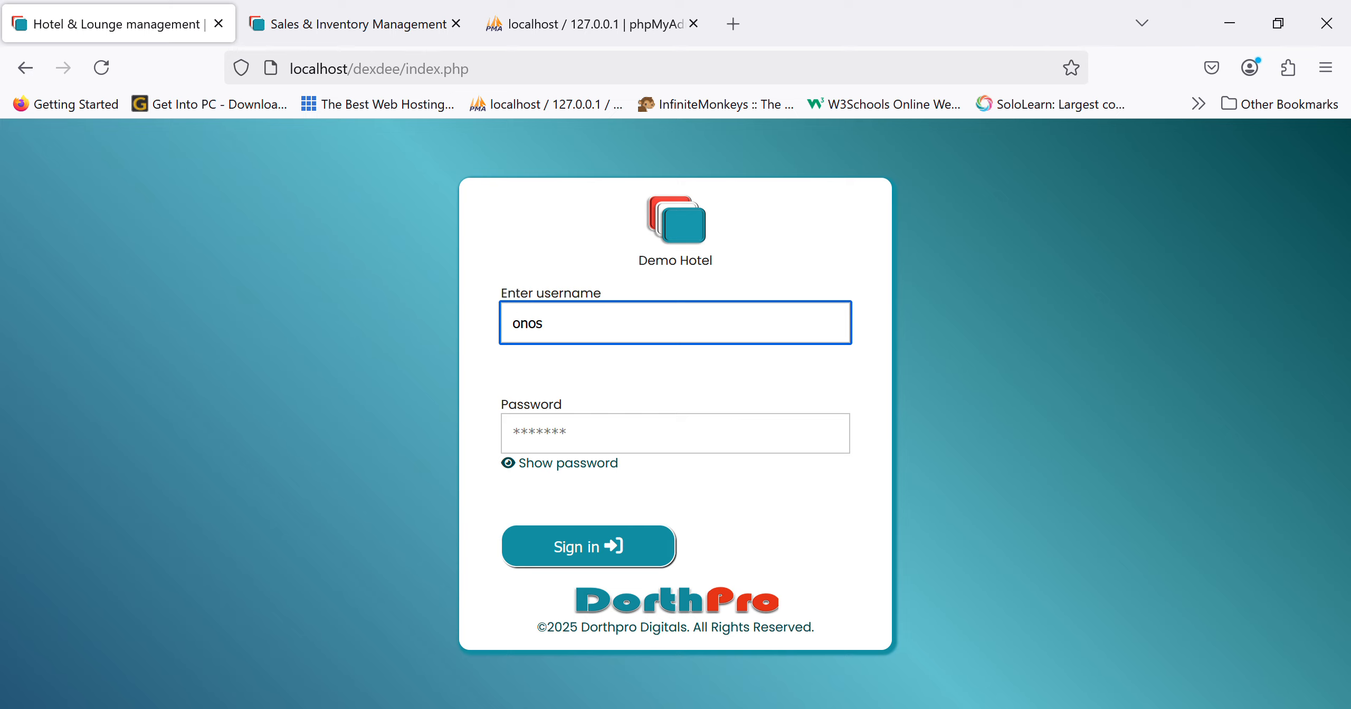
{"action": "left_click", "coordinate": [660, 378]}
{"action": "key", "text": "Return"}
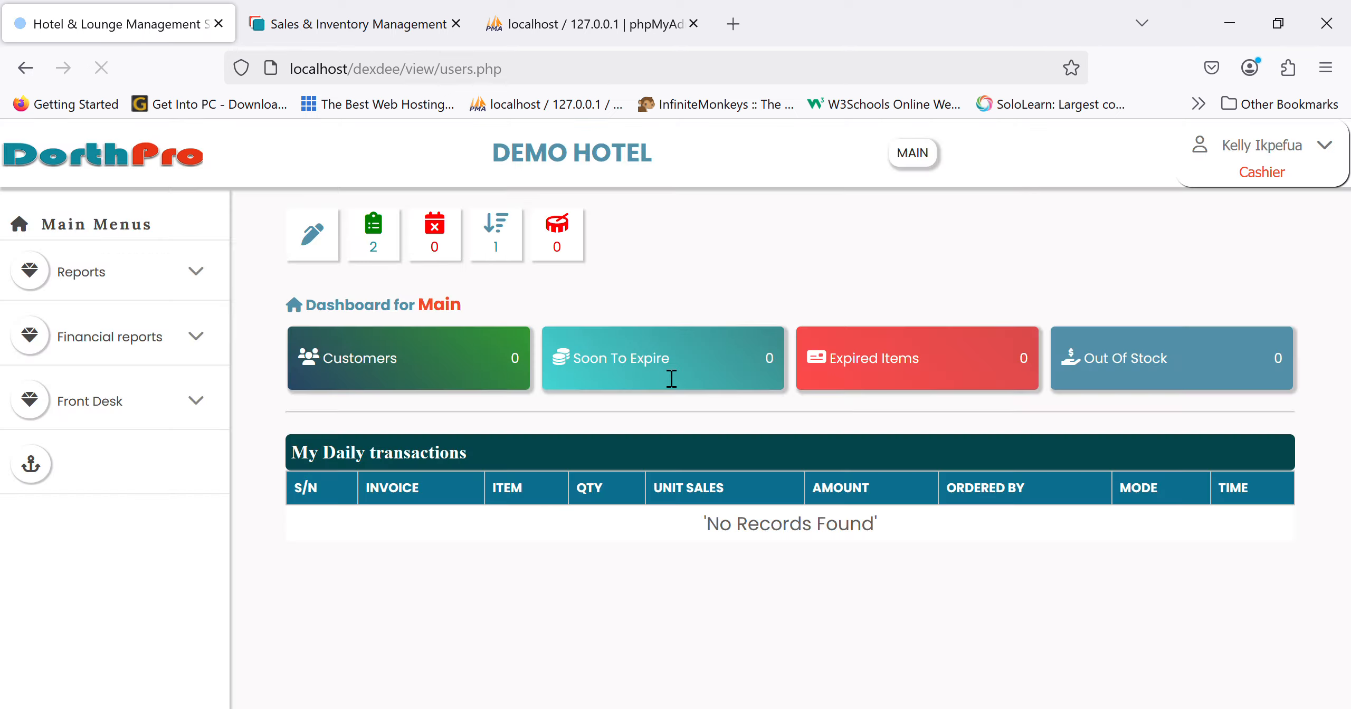
- Open the second pending invoice's items from the pending-payment list
{"action": "left_click", "coordinate": [384, 252]}
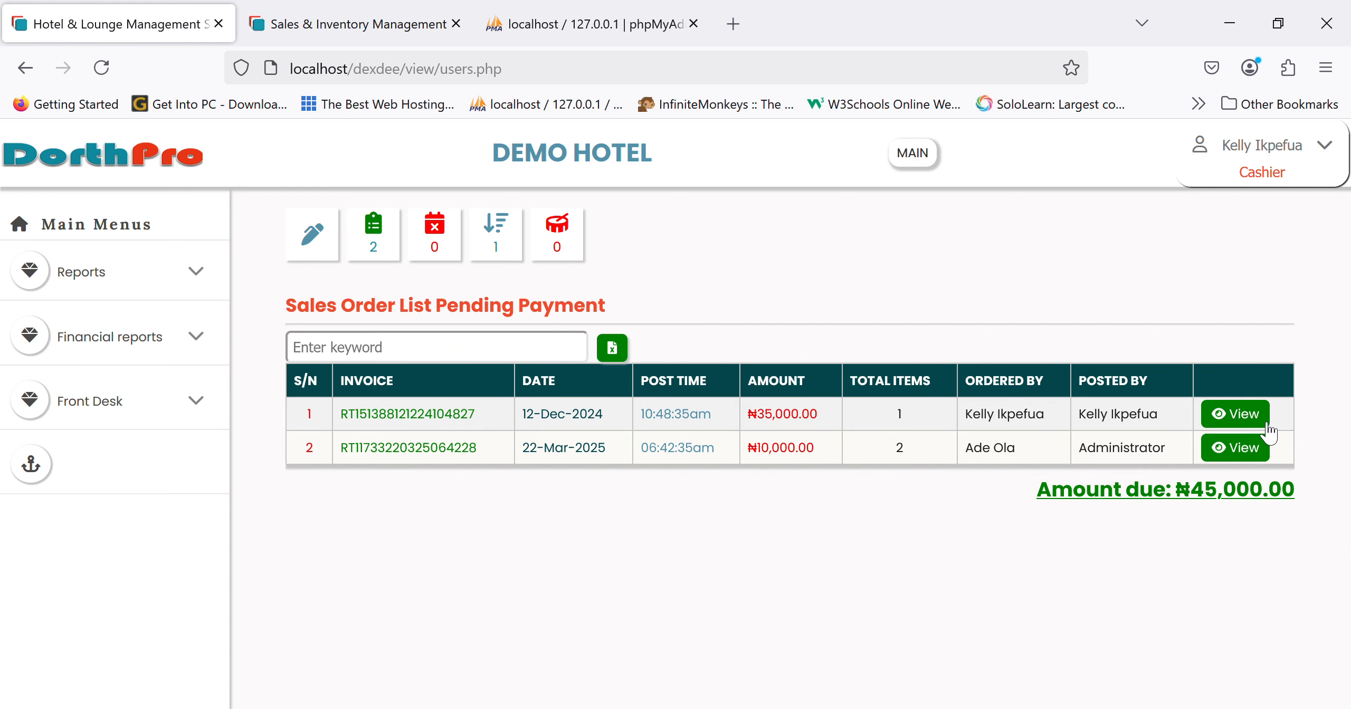
{"action": "left_click", "coordinate": [1252, 449]}
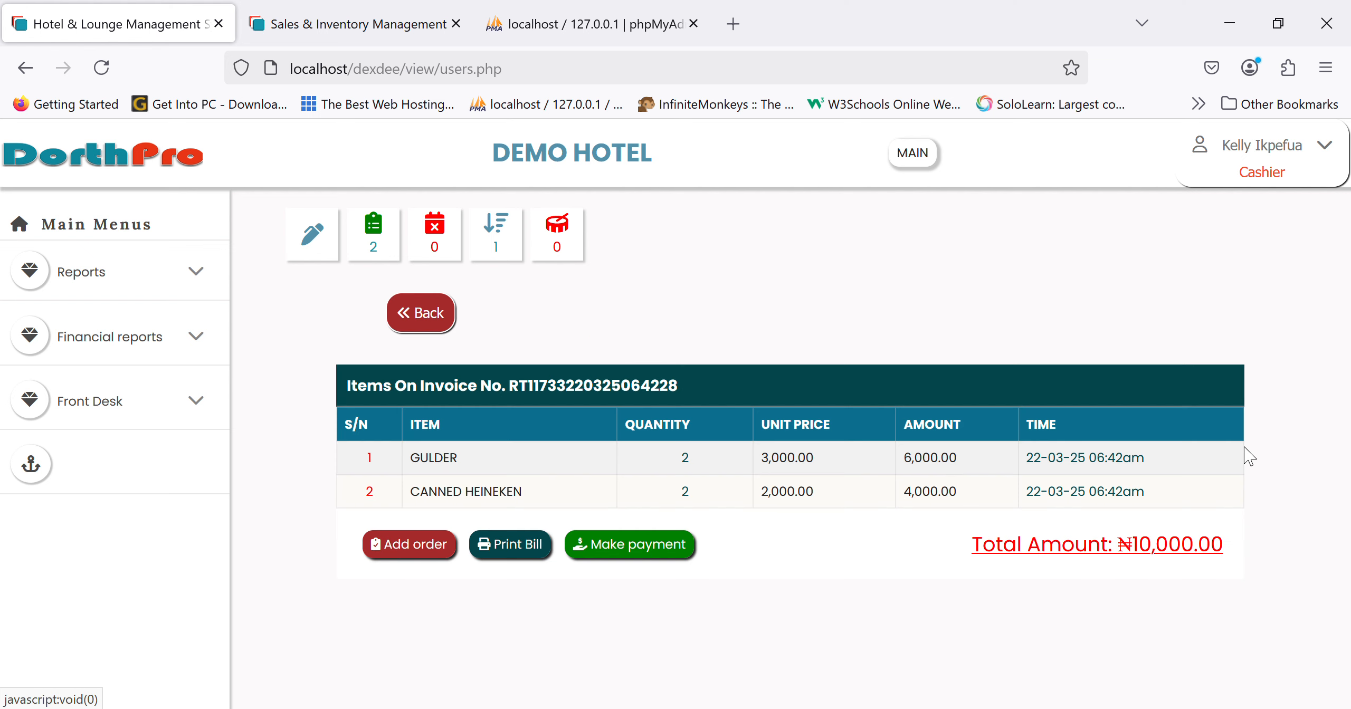
{"action": "left_click", "coordinate": [446, 326]}
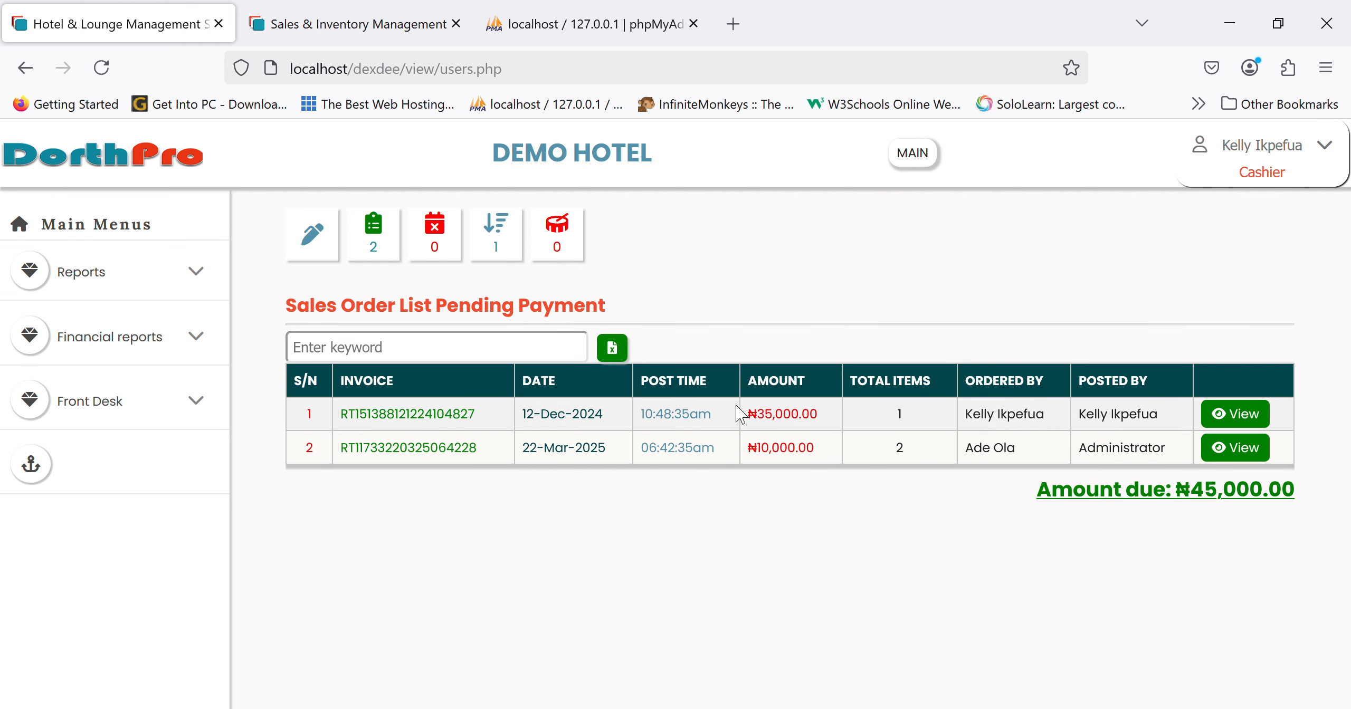
{"action": "left_click", "coordinate": [1266, 457]}
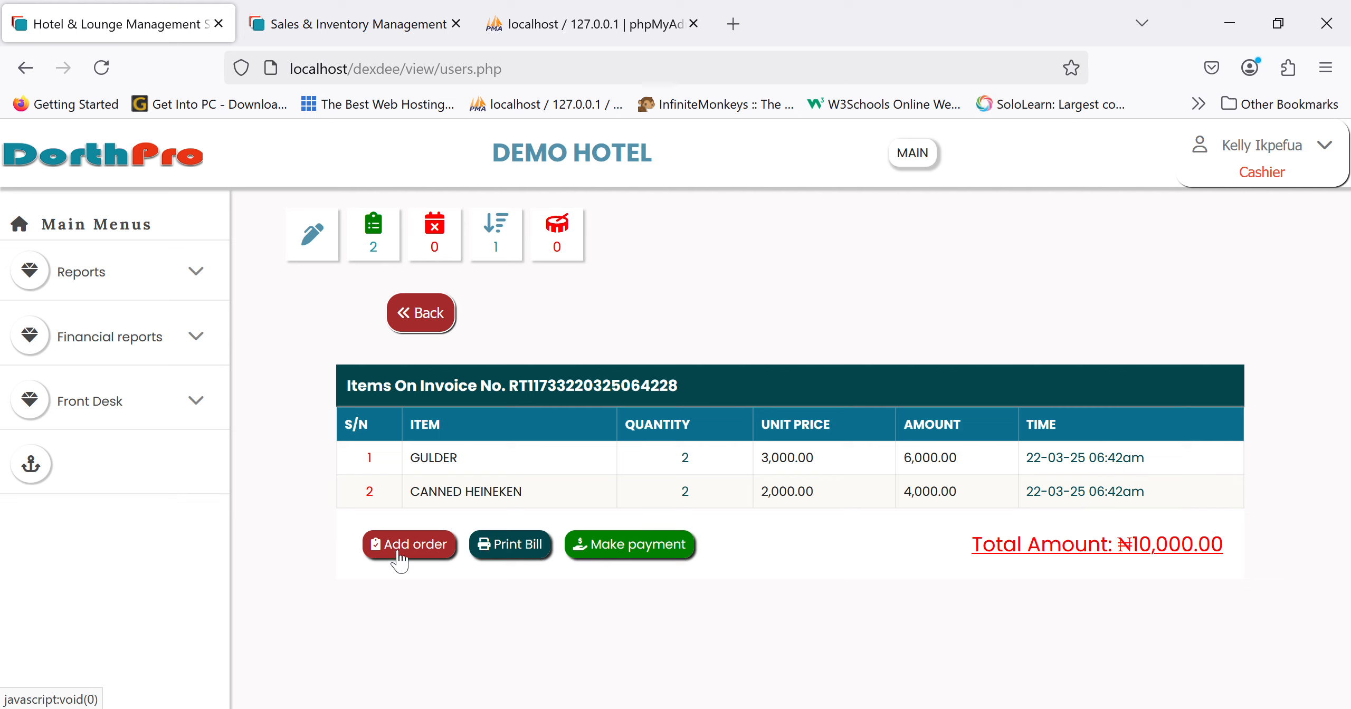
- Add one NESTLE WATER 30CL and one CANNED HEINEKEN to the invoice
{"action": "left_click", "coordinate": [431, 551]}
{"action": "left_click", "coordinate": [496, 467]}
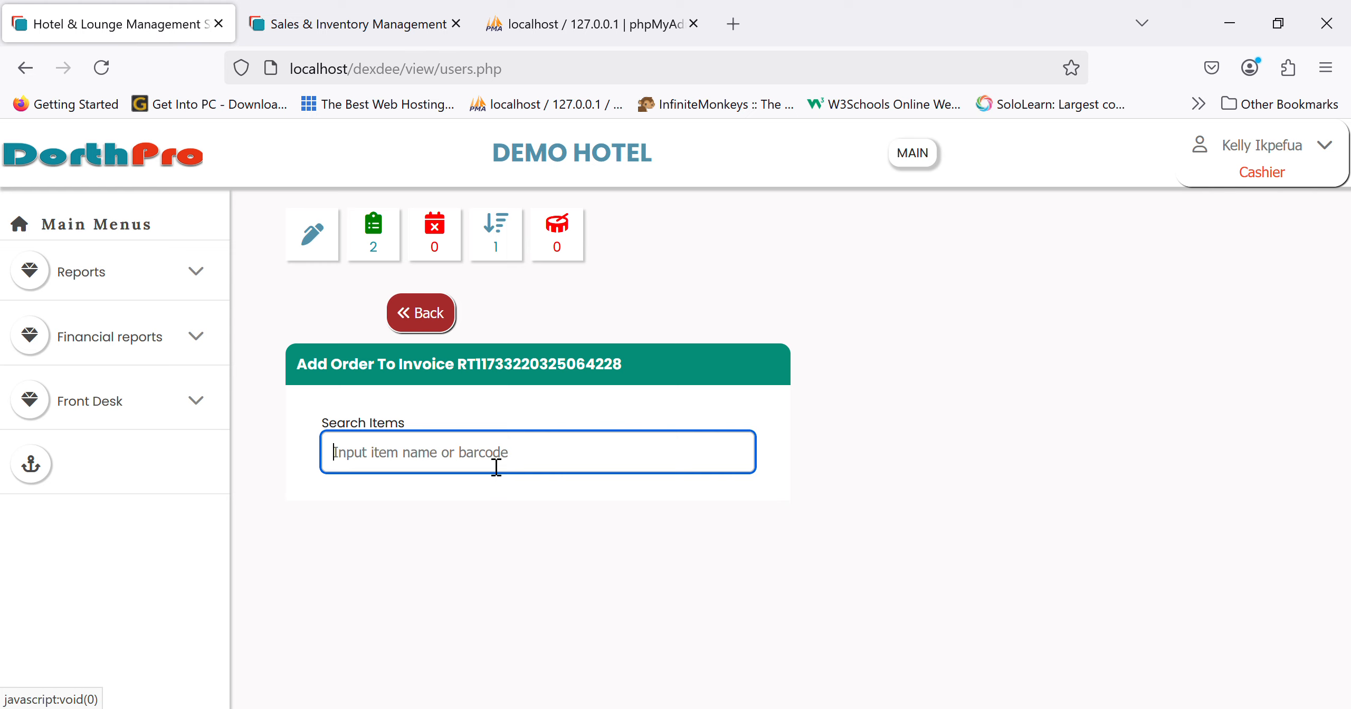
{"action": "type", "text": "wate"}
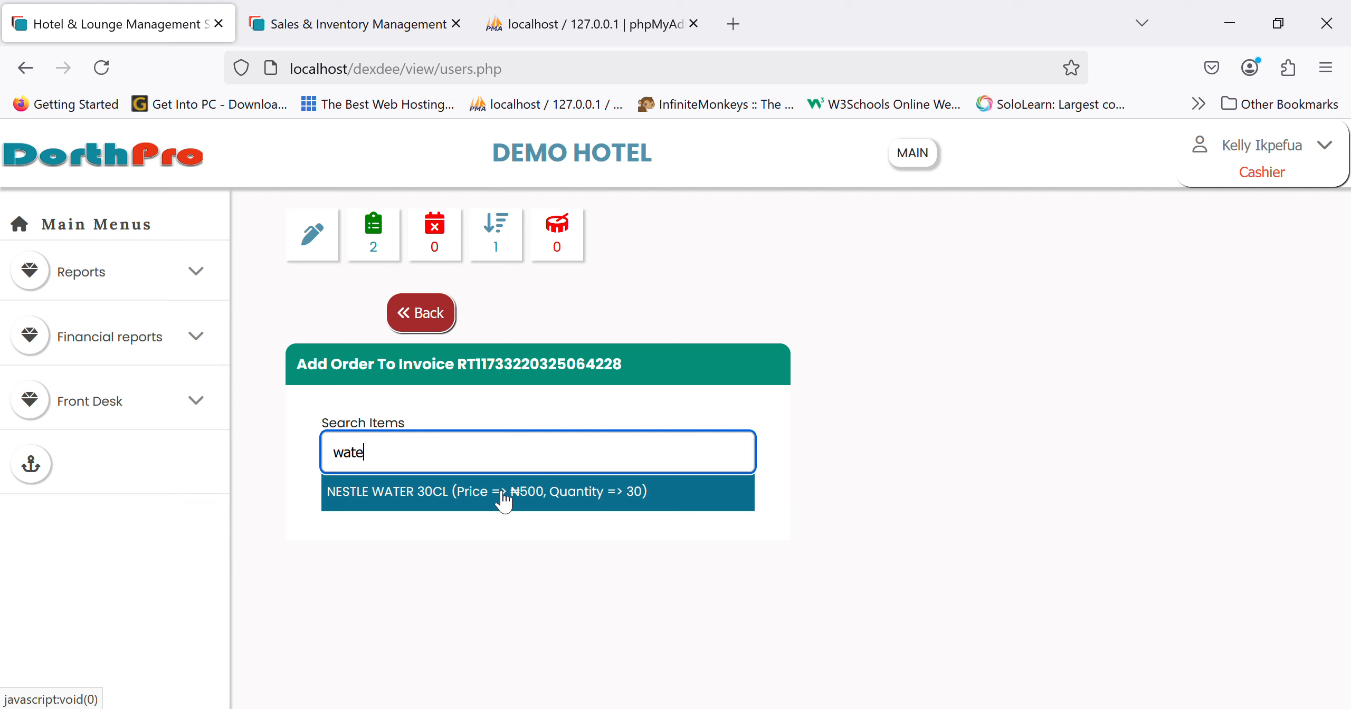
{"action": "left_click", "coordinate": [503, 498]}
{"action": "scroll", "coordinate": [580, 528], "scroll_direction": "down", "scroll_amount": 1}
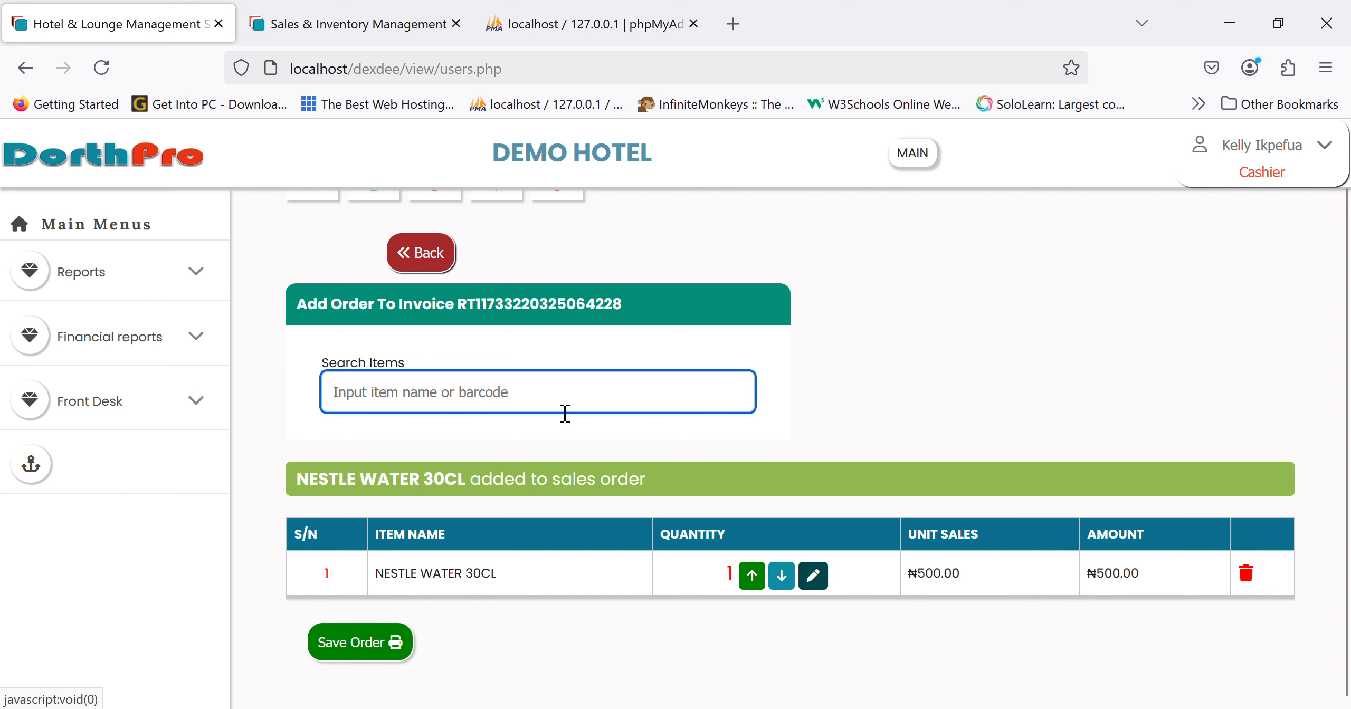
{"action": "type", "text": "hein"}
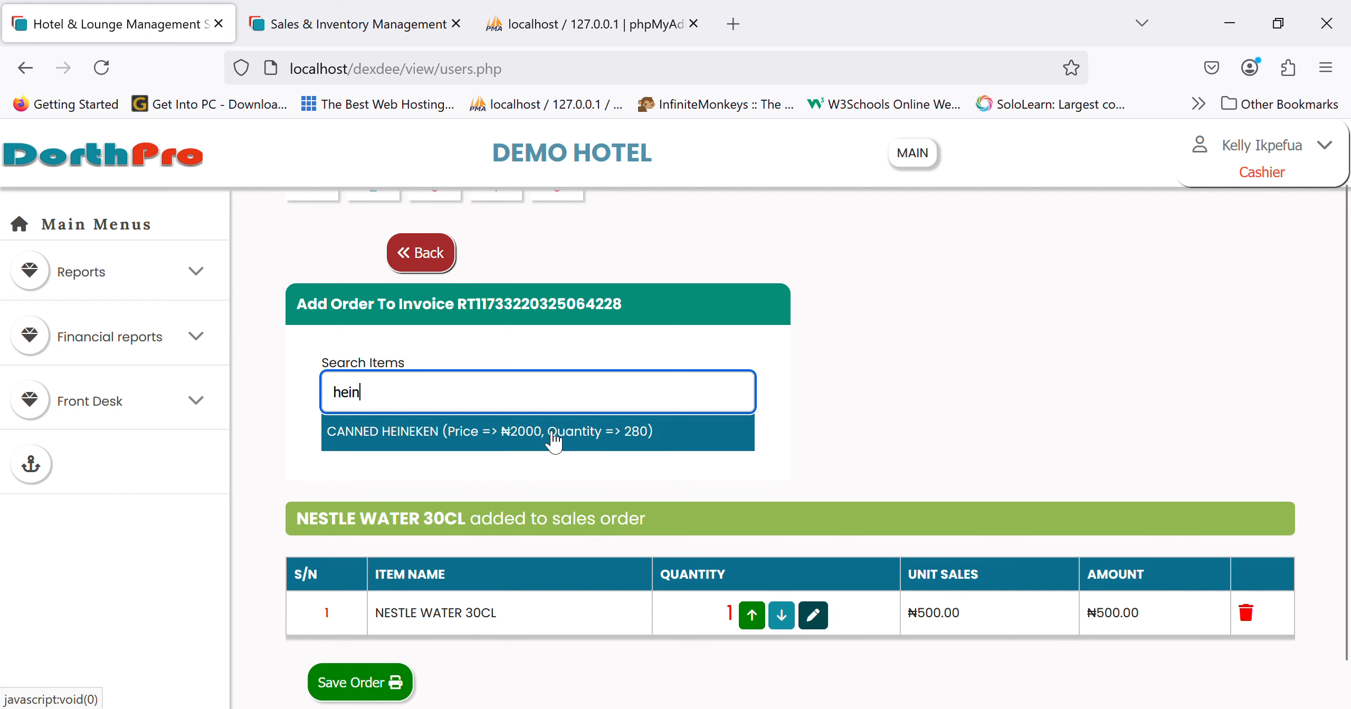
{"action": "left_click", "coordinate": [552, 438]}
{"action": "scroll", "coordinate": [527, 633], "scroll_direction": "down", "scroll_amount": 1}
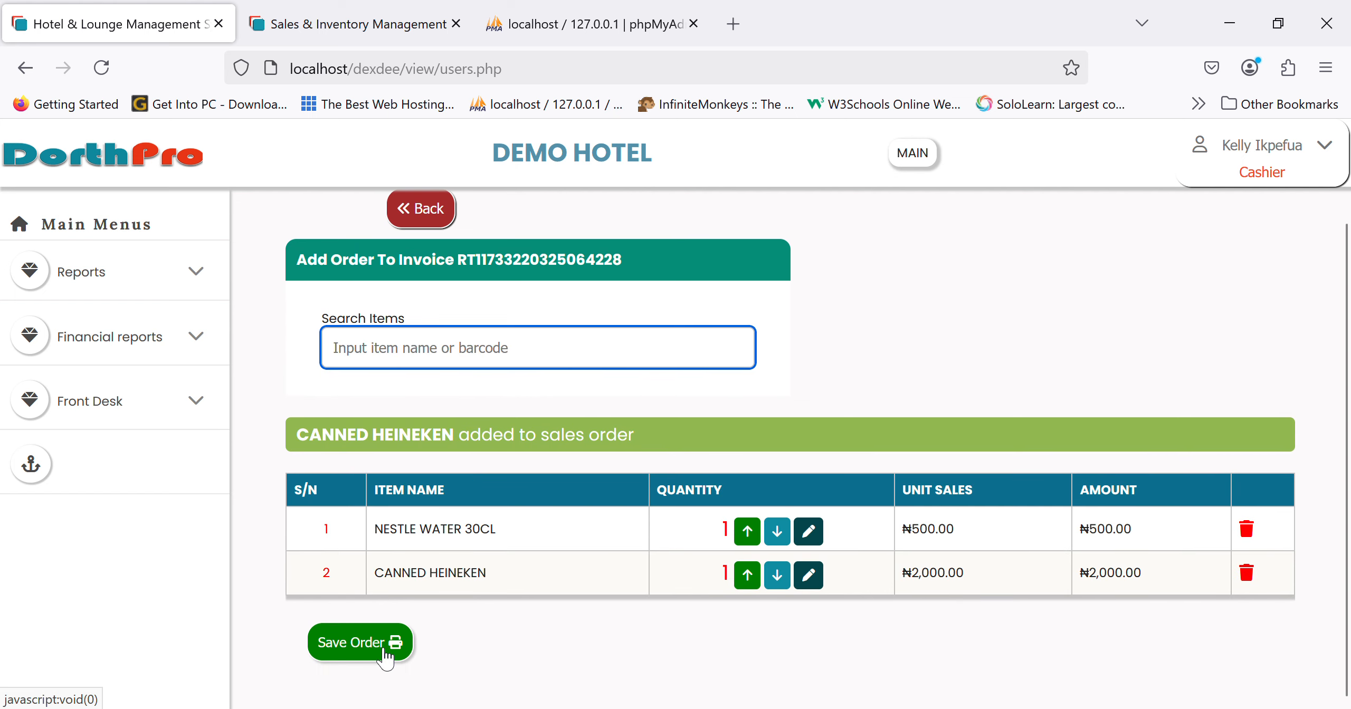
- Save and post the order, then cancel docket printing
{"action": "left_click", "coordinate": [384, 650]}
{"action": "key", "text": "Return"}
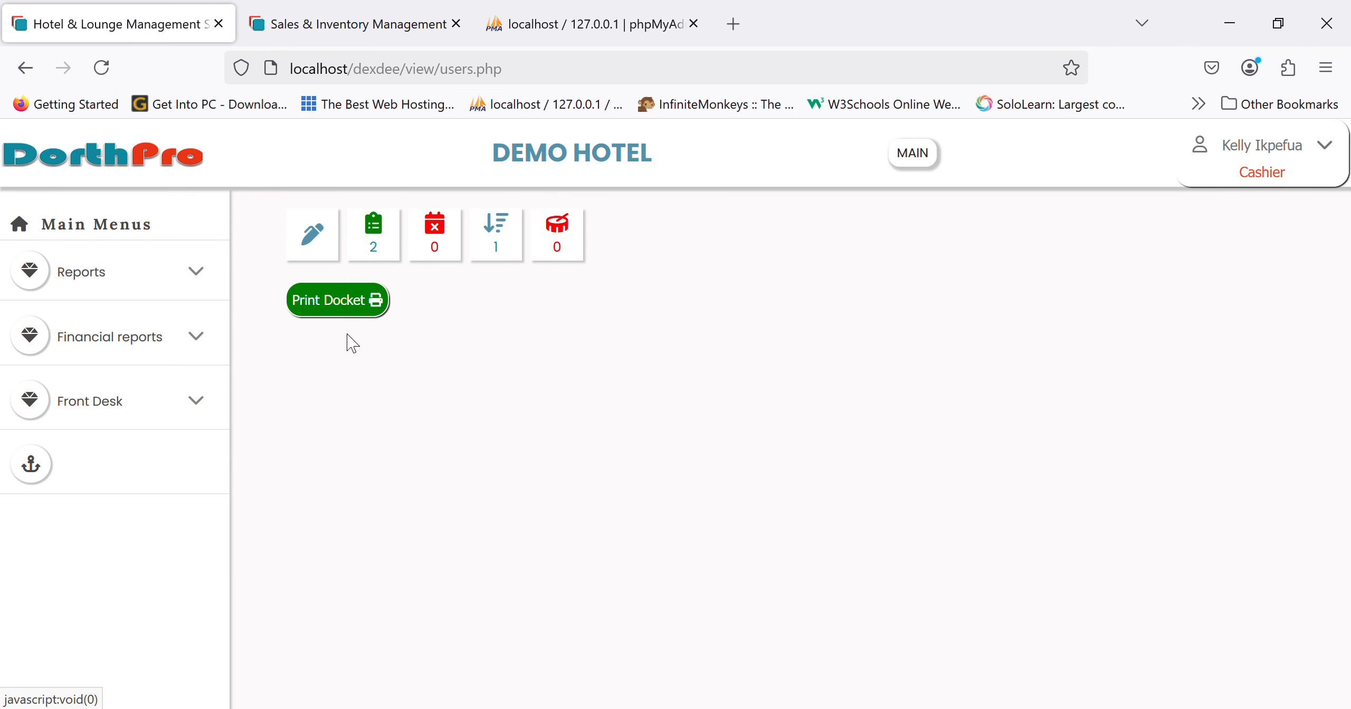
{"action": "left_click", "coordinate": [366, 303]}
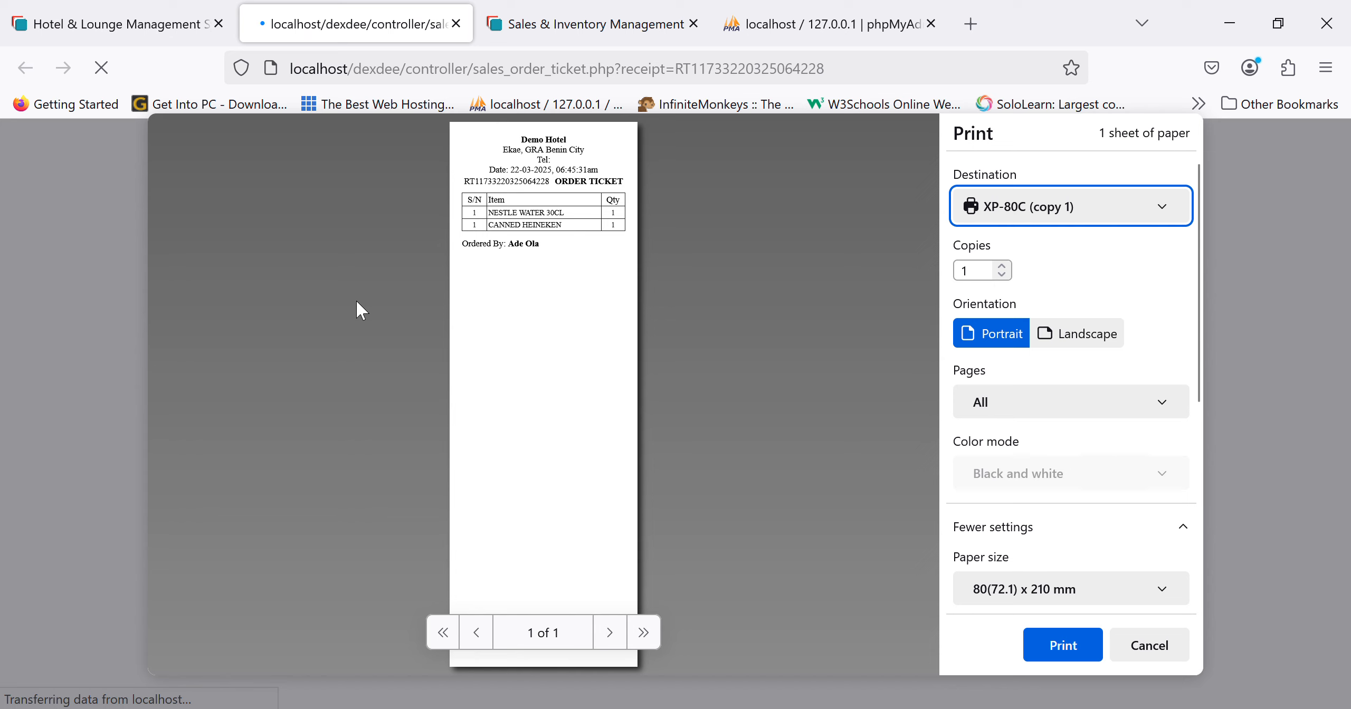
{"action": "left_click", "coordinate": [1135, 649]}
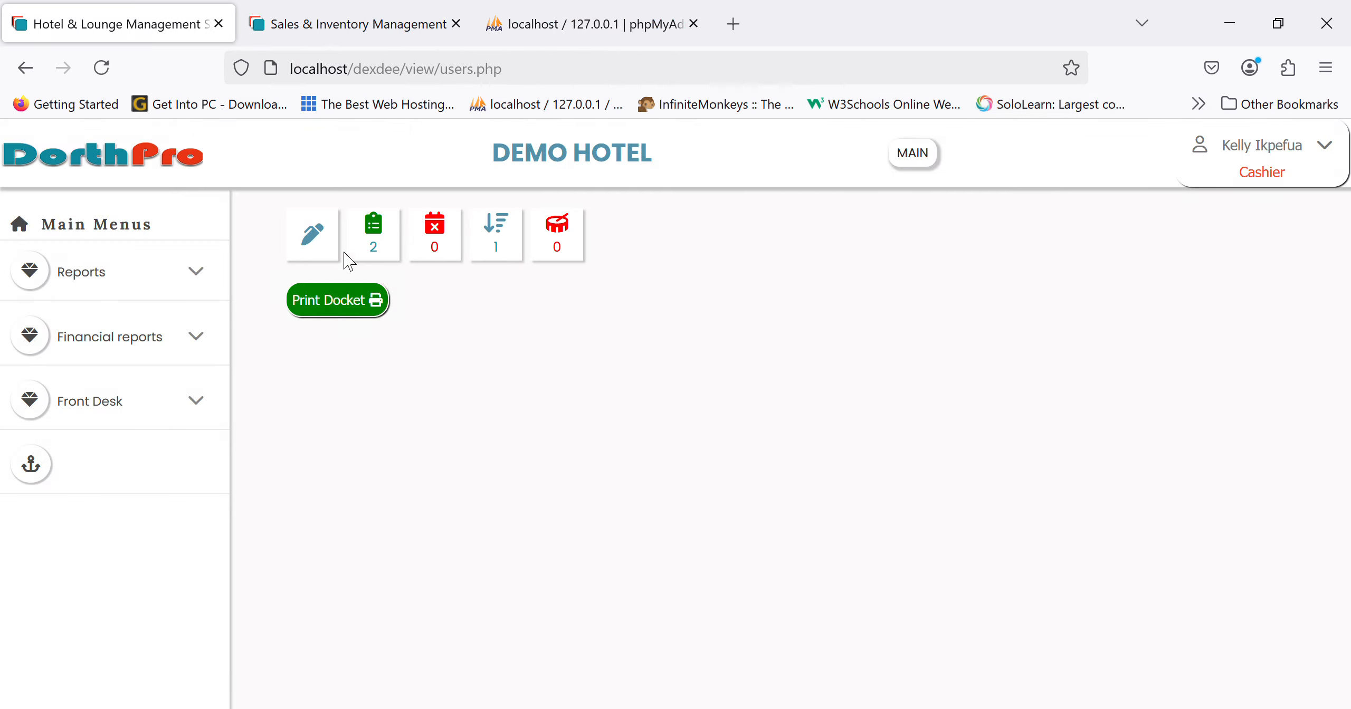
- Open the second pending invoice's items (Gulder, Canned Heineken, Nestle Water 30cl, ₦12,500.00) and preview its bill
{"action": "left_click", "coordinate": [398, 247]}
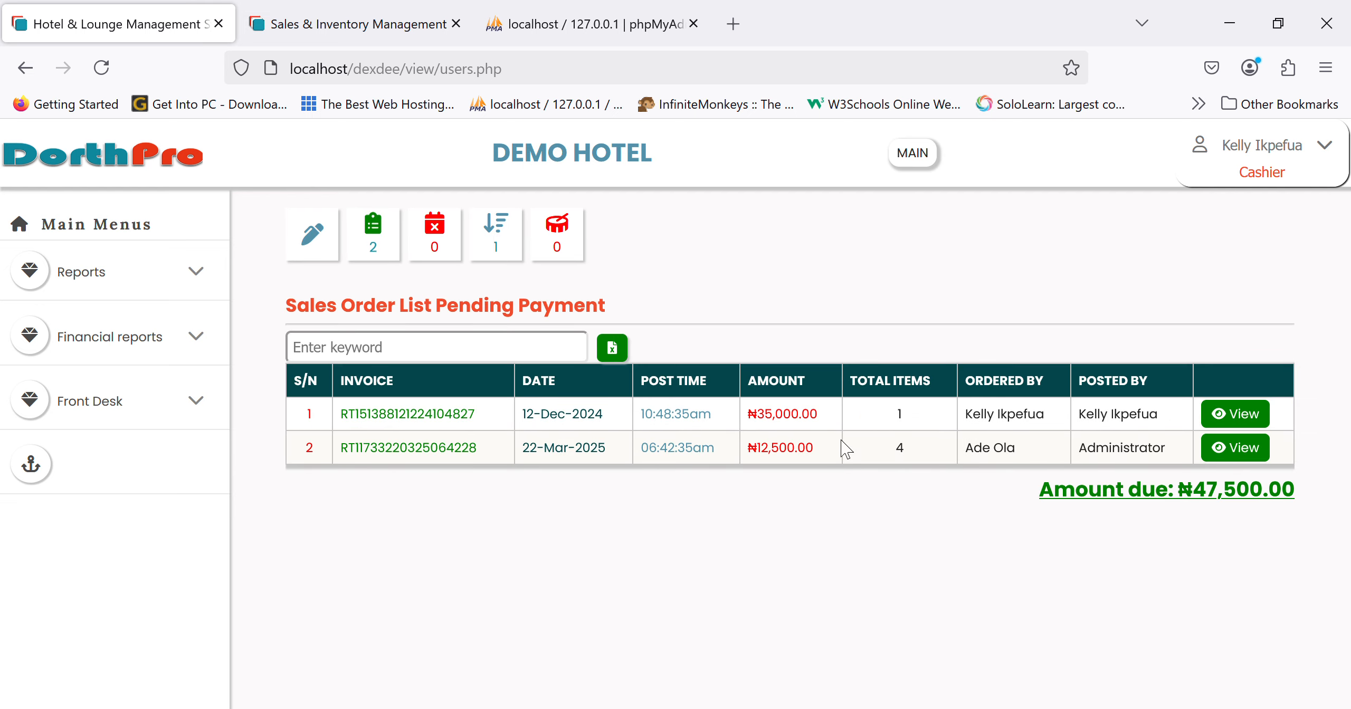
{"action": "left_click", "coordinate": [1225, 458]}
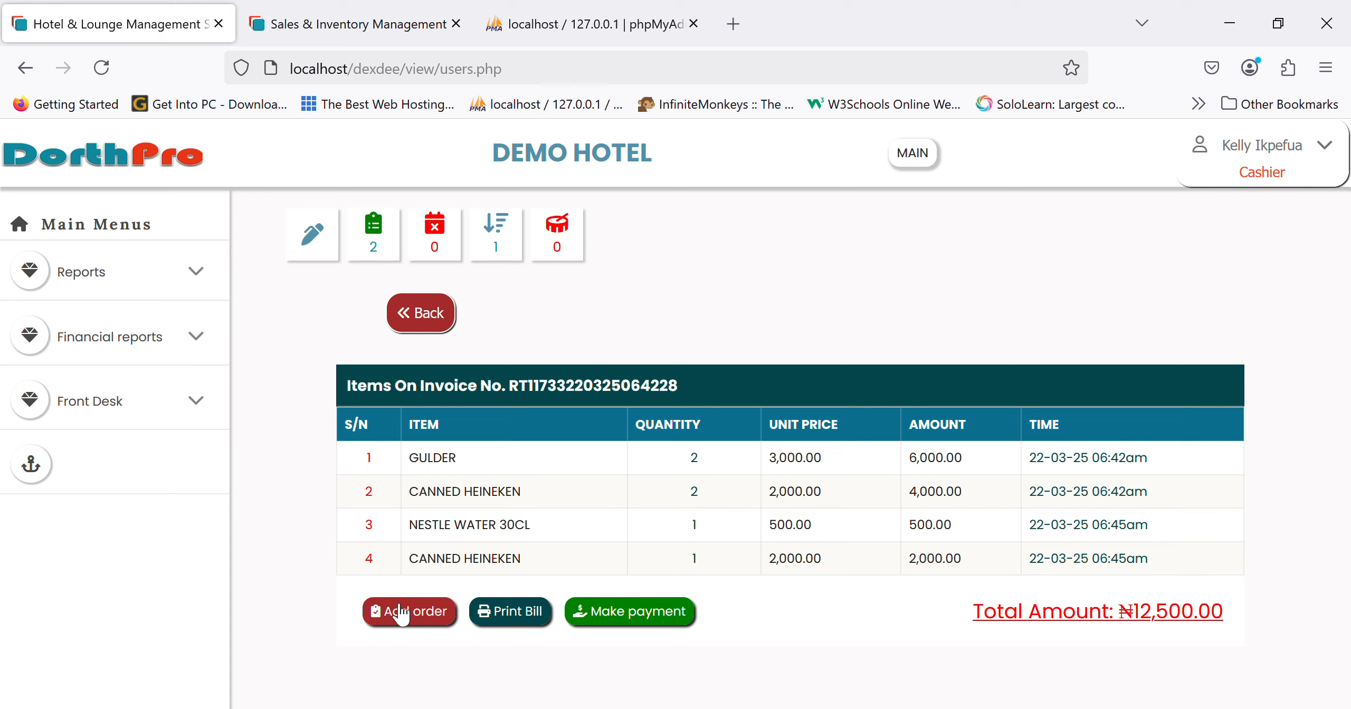
{"action": "left_click", "coordinate": [529, 617]}
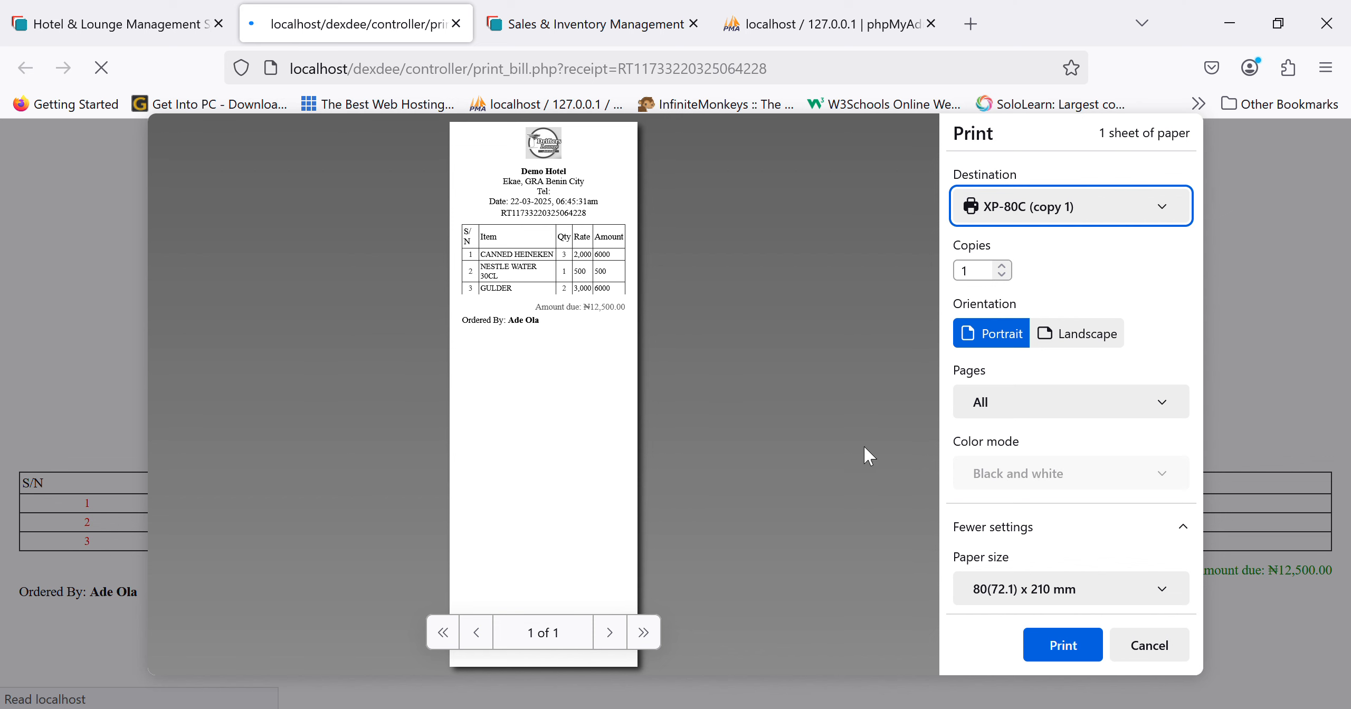
{"action": "left_click", "coordinate": [1171, 654]}
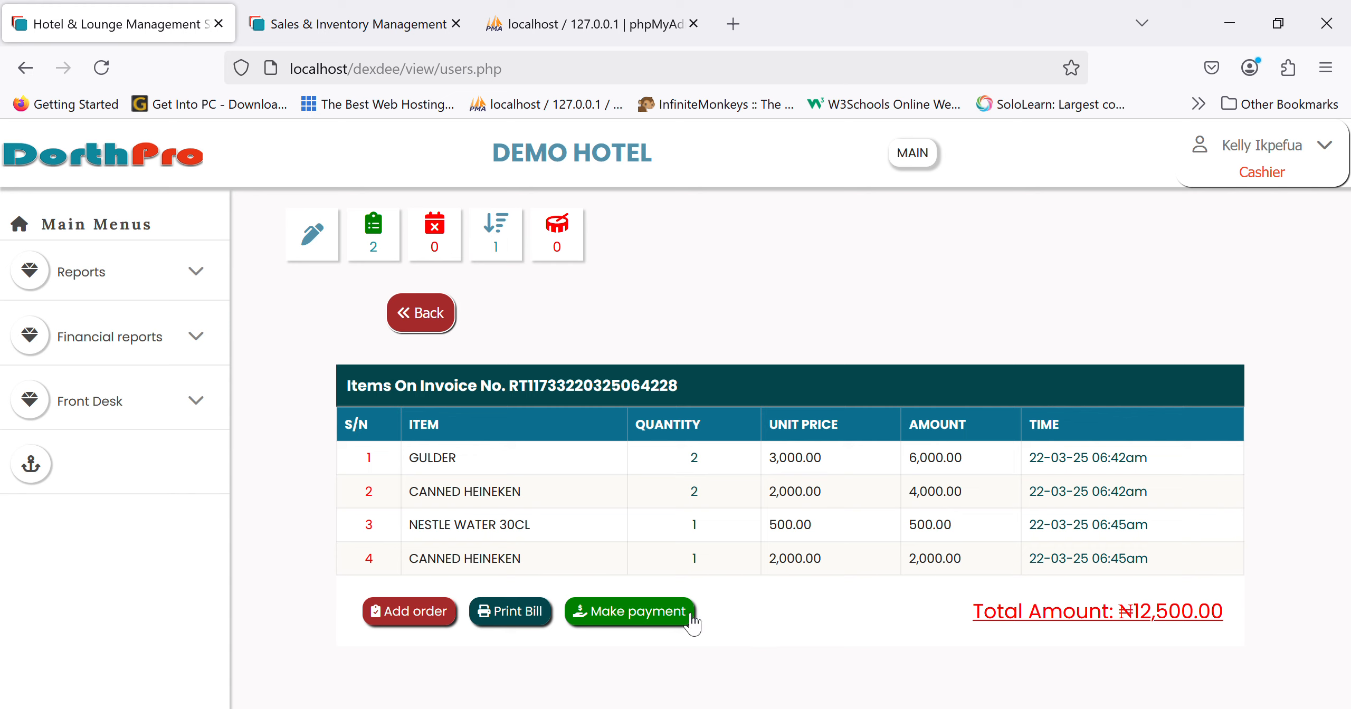
- Pay the ₦12,500.00 invoice by transfer to the Moniepoint bank and post it
{"action": "left_click", "coordinate": [622, 613]}
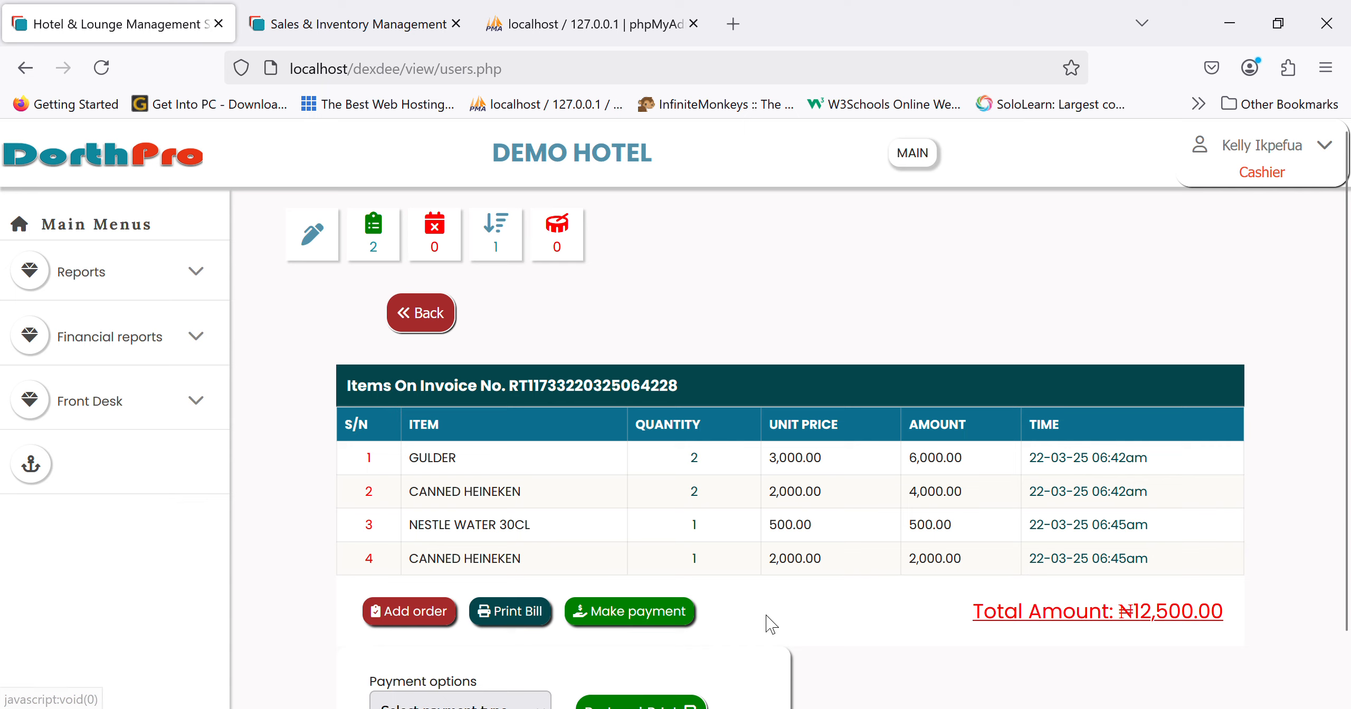
{"action": "scroll", "coordinate": [763, 624], "scroll_direction": "down", "scroll_amount": 2}
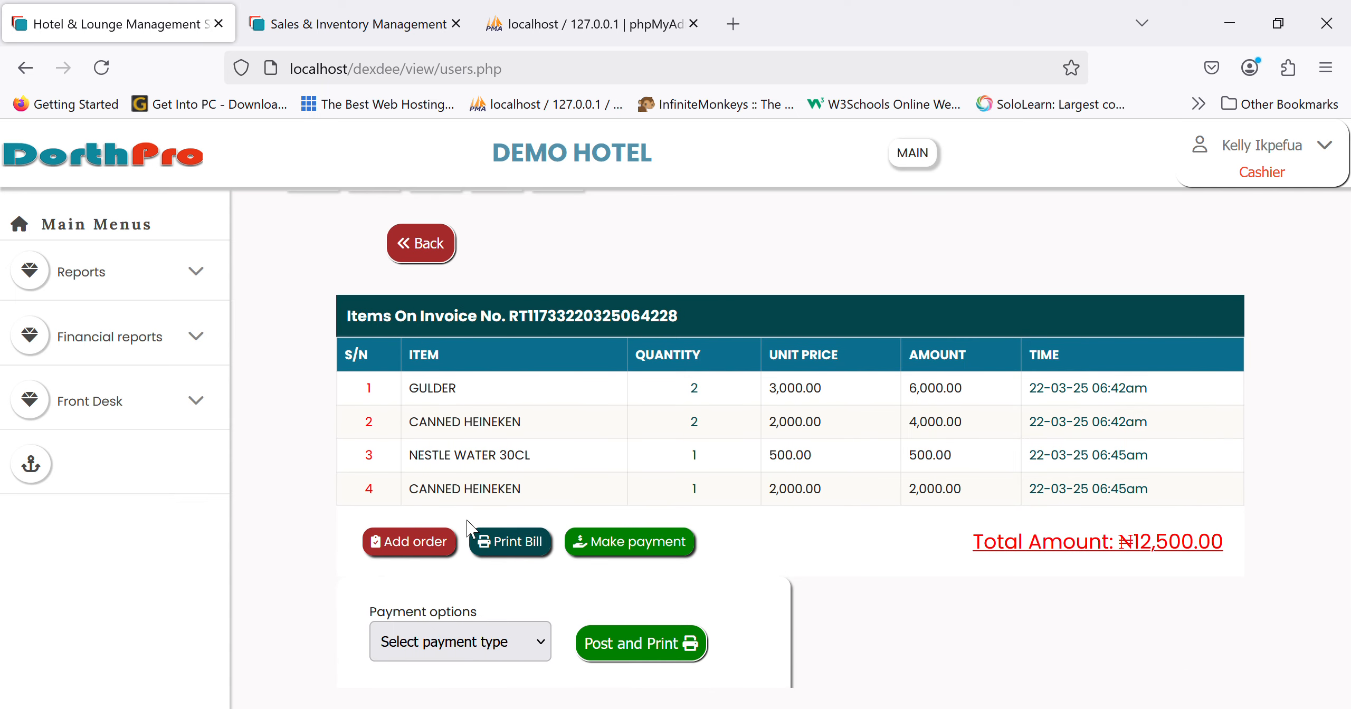
{"action": "left_click", "coordinate": [440, 574]}
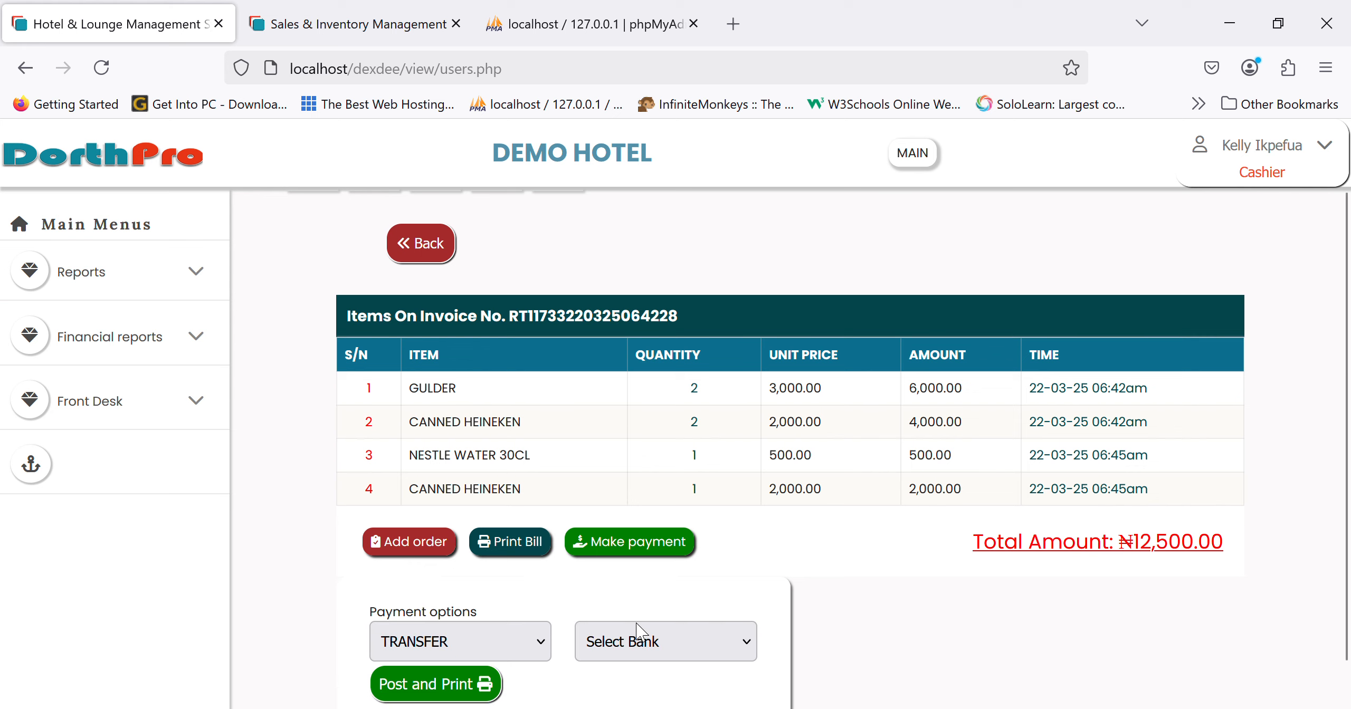
{"action": "left_click", "coordinate": [647, 633]}
{"action": "left_click", "coordinate": [633, 686]}
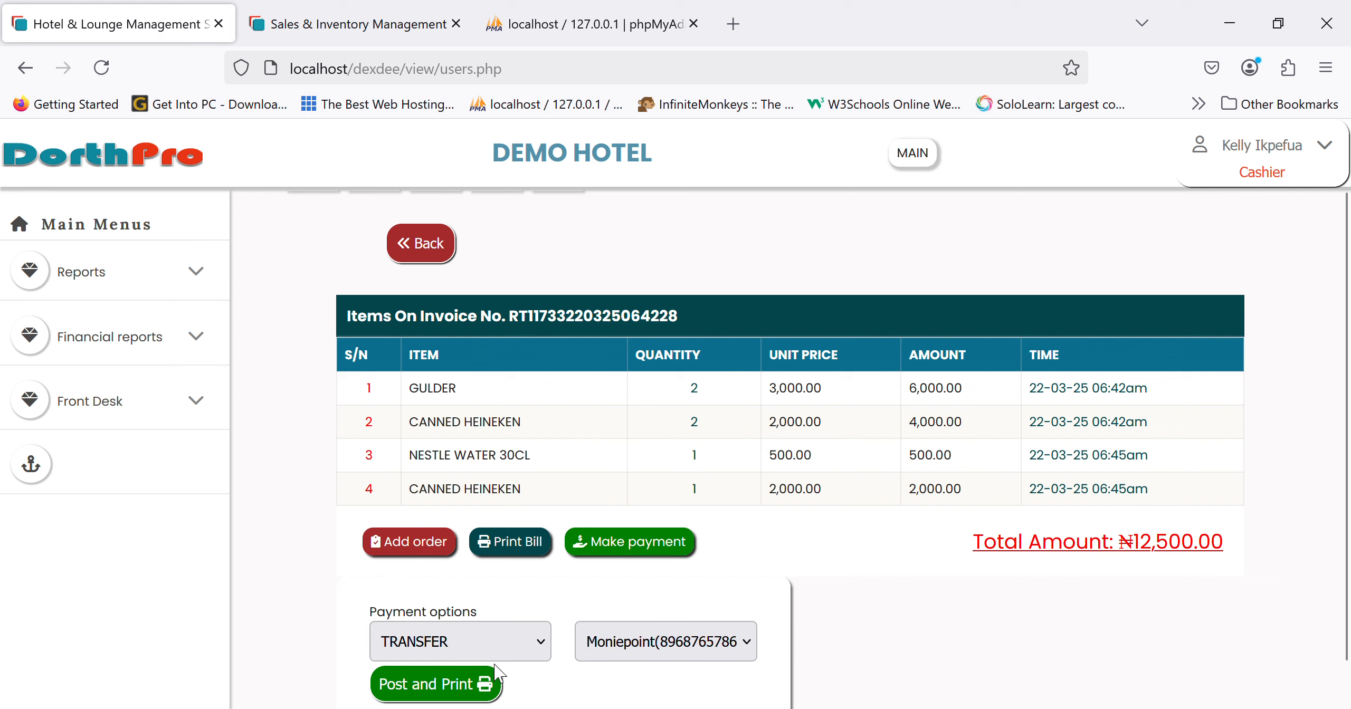
{"action": "left_click", "coordinate": [438, 689]}
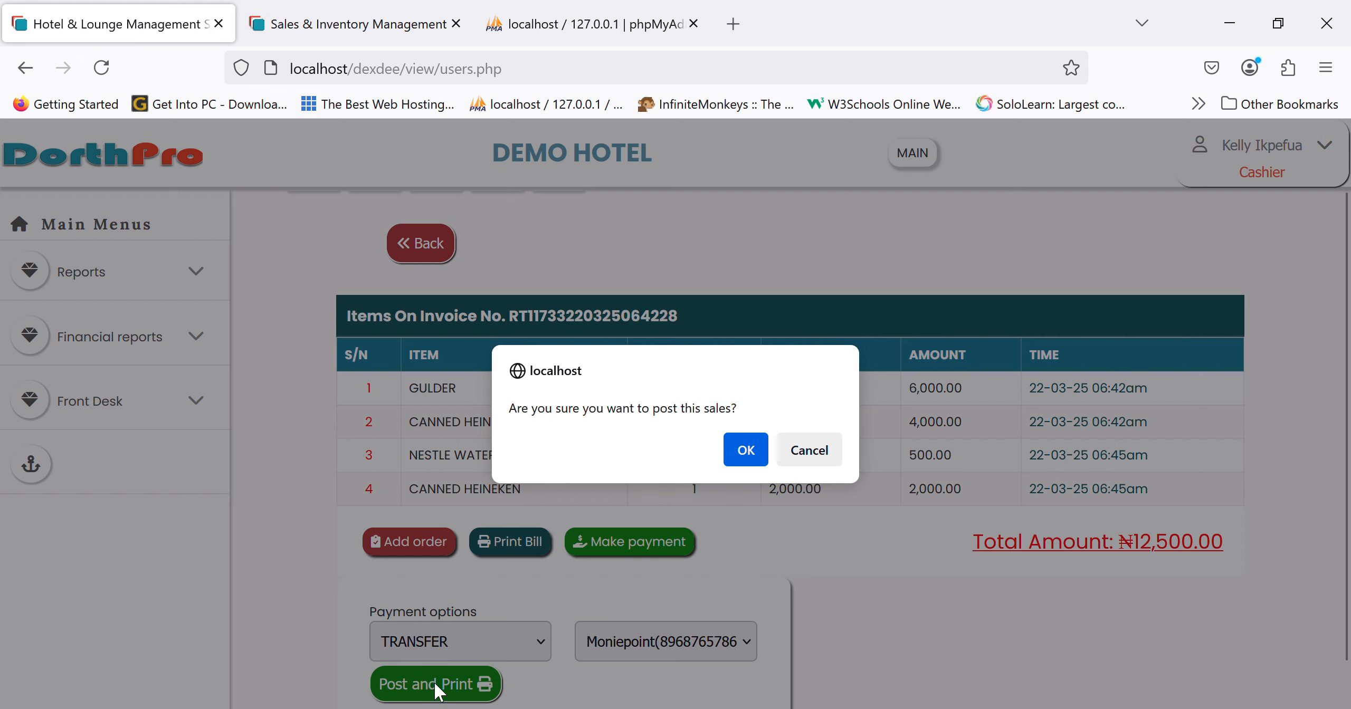
{"action": "left_click", "coordinate": [743, 453]}
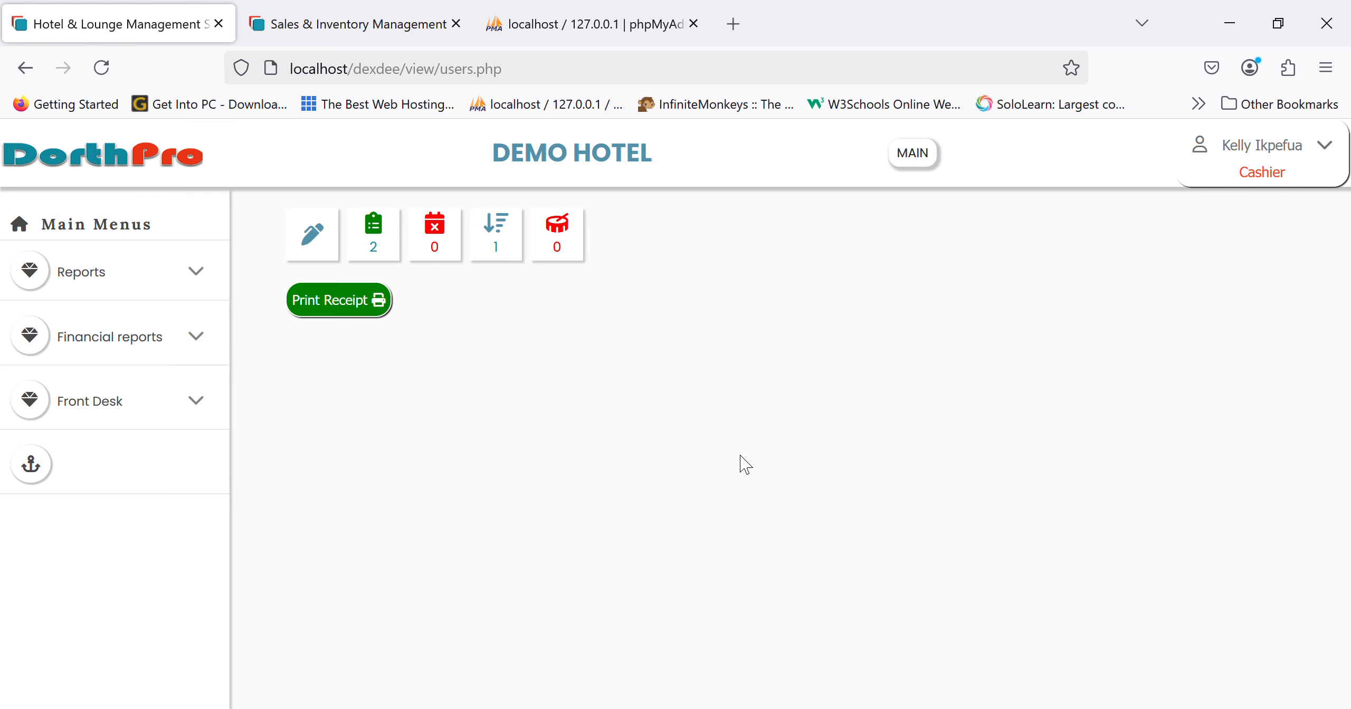
- Preview the sales receipt without printing, then view orders still pending payment
{"action": "left_click", "coordinate": [365, 303]}
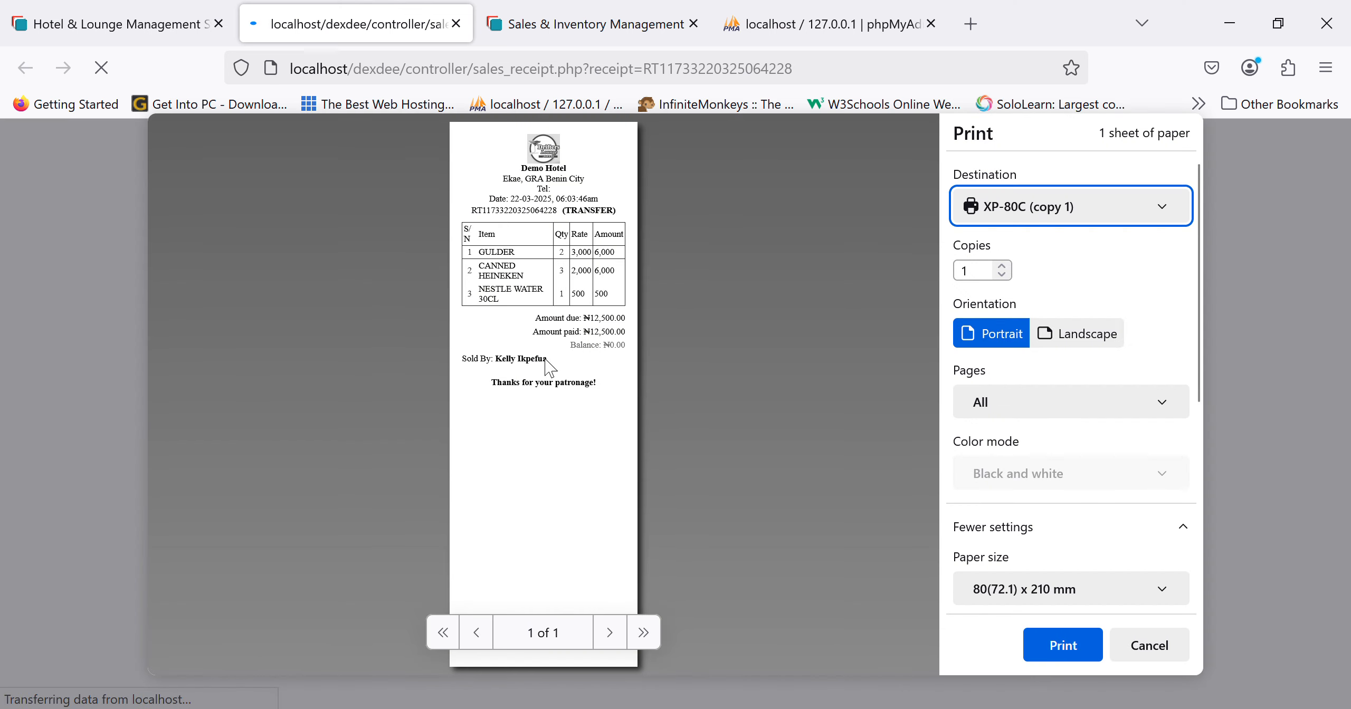
{"action": "left_click", "coordinate": [1141, 650]}
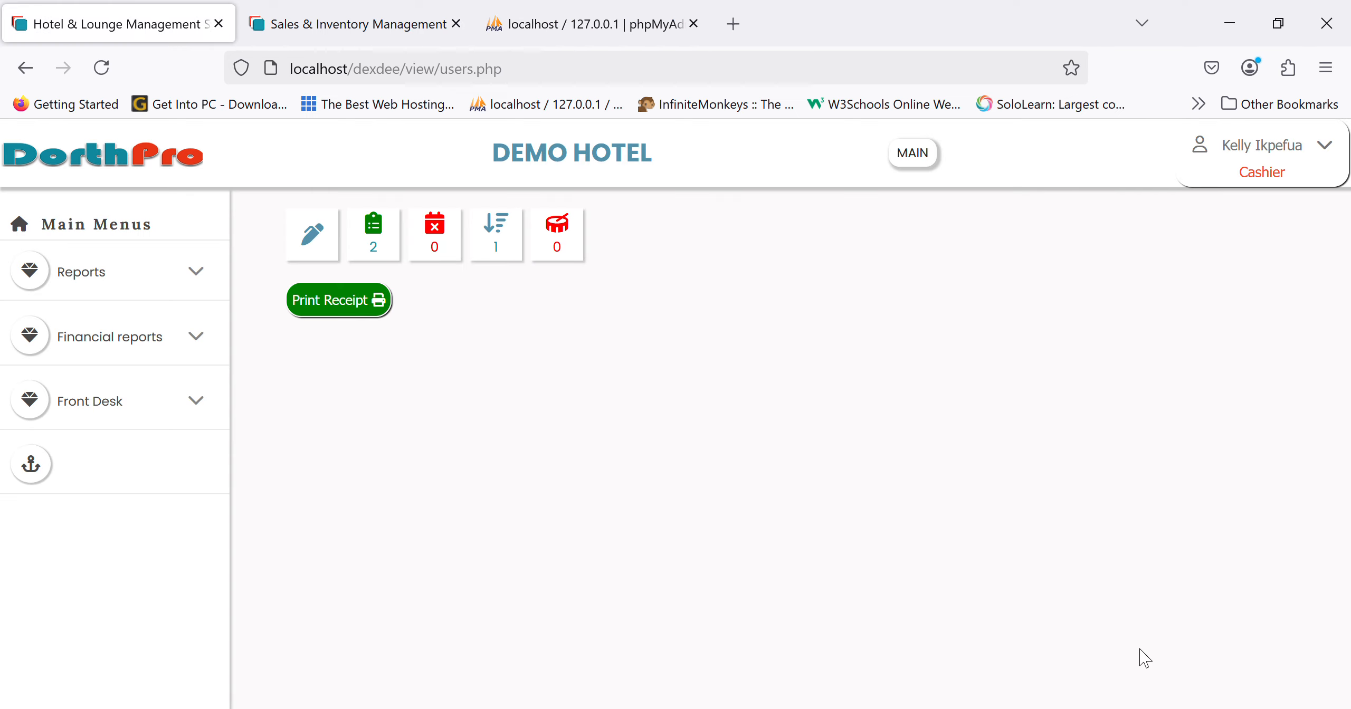
{"action": "left_click", "coordinate": [156, 153]}
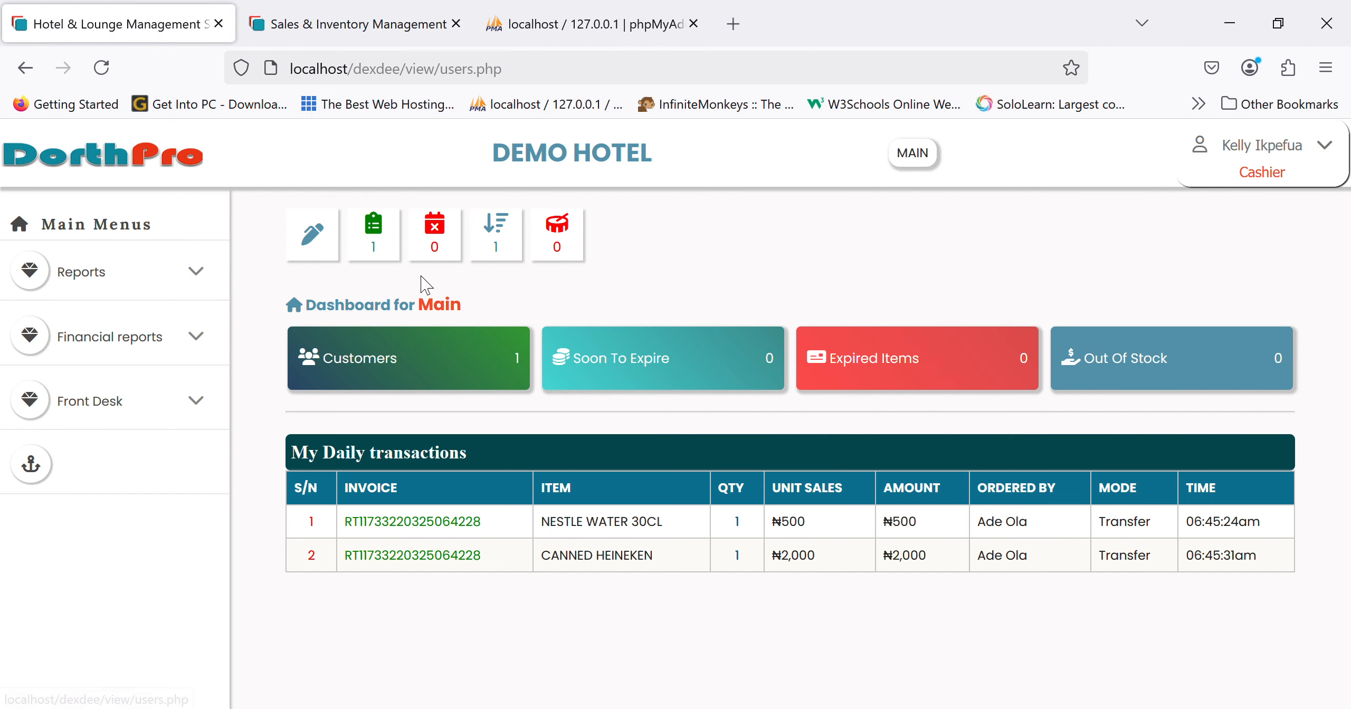
{"action": "left_click", "coordinate": [383, 232]}
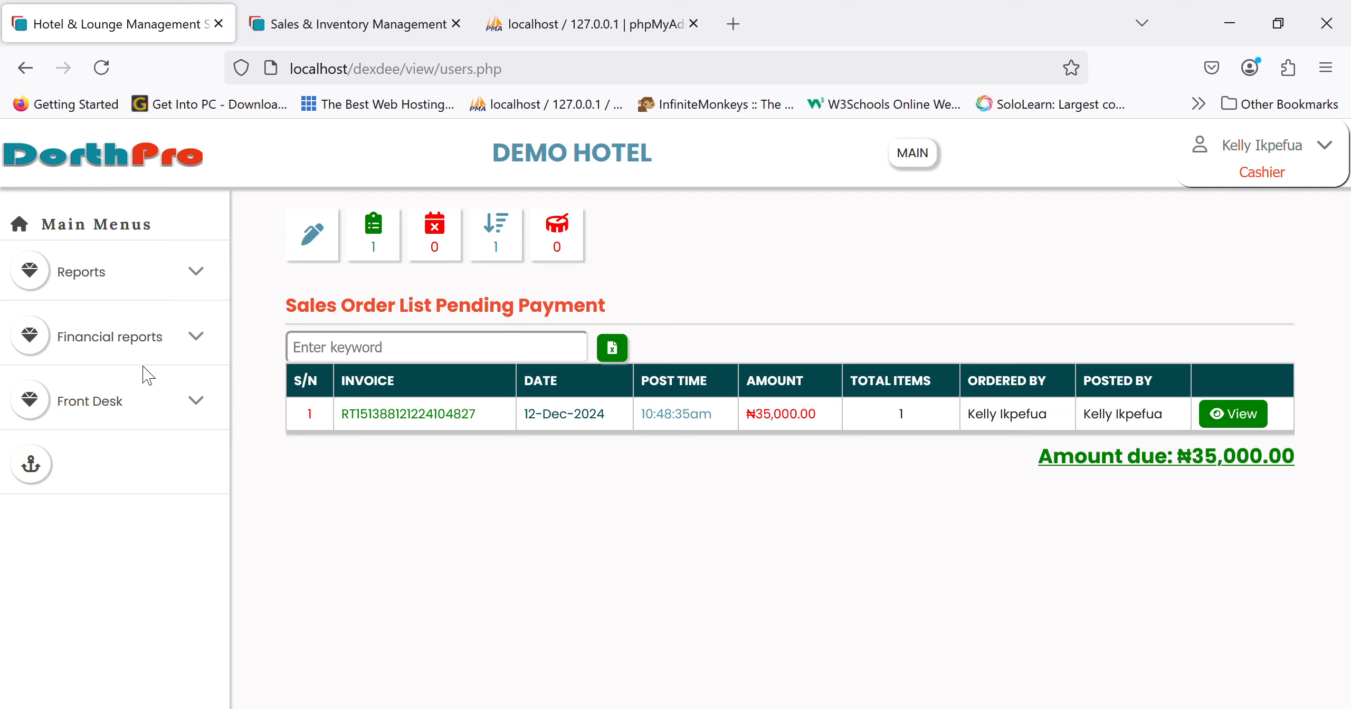
- Log out of the cashier account and sign in with the saved administrator username
{"action": "left_click", "coordinate": [1266, 153]}
{"action": "left_click", "coordinate": [1267, 275]}
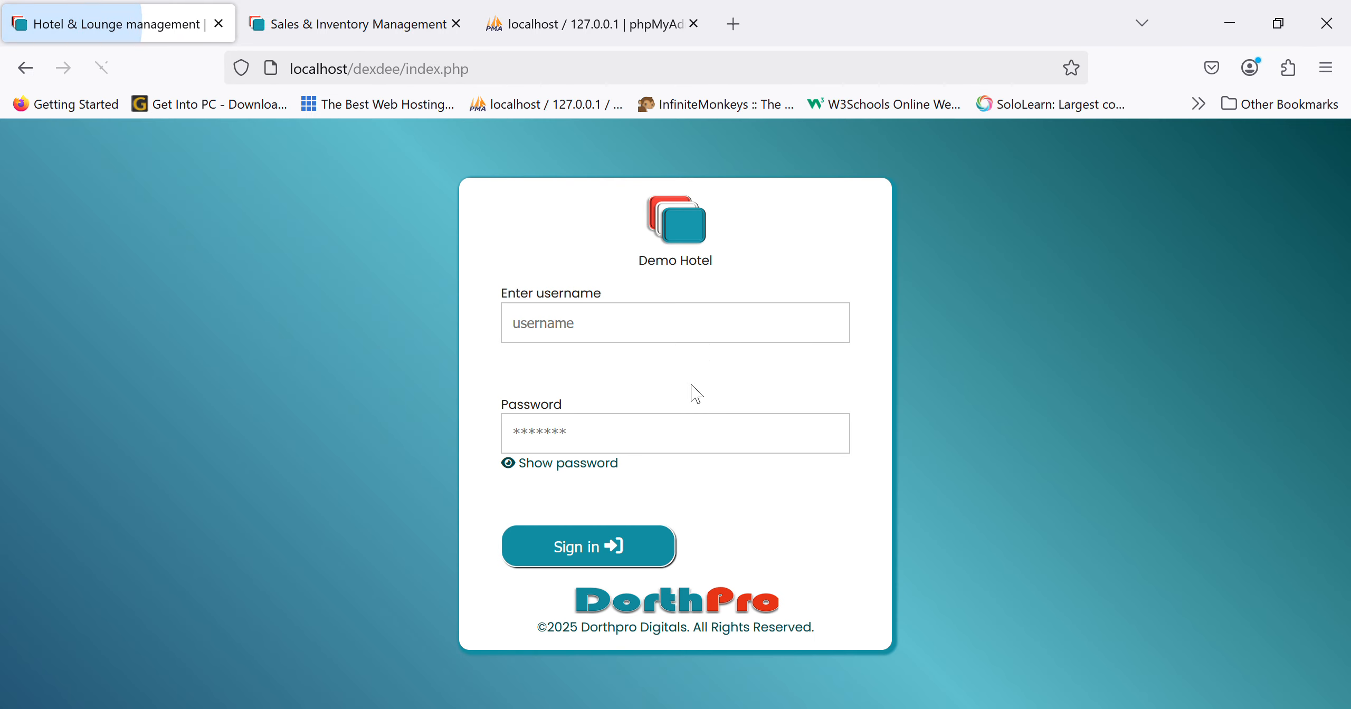
{"action": "left_click", "coordinate": [696, 341]}
{"action": "type", "text": "s"}
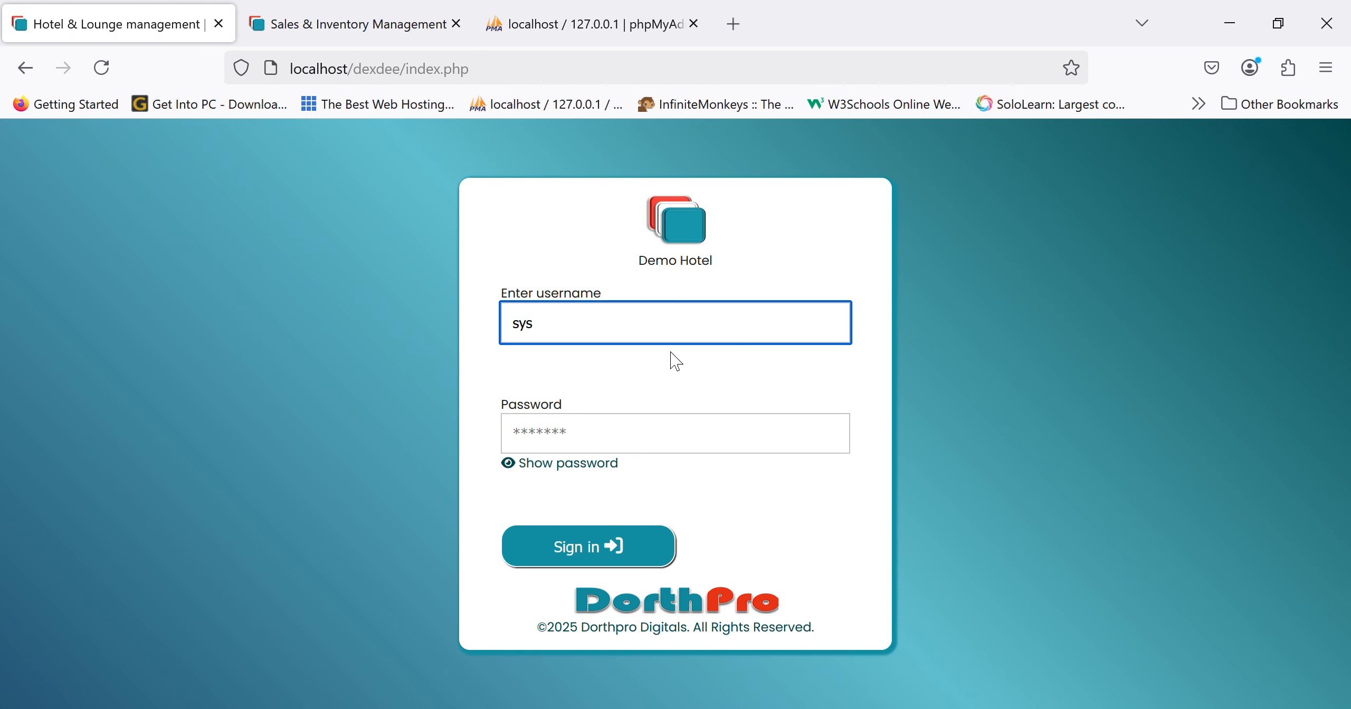
{"action": "type", "text": "ys"}
{"action": "left_click", "coordinate": [662, 366]}
{"action": "key", "text": "Return"}
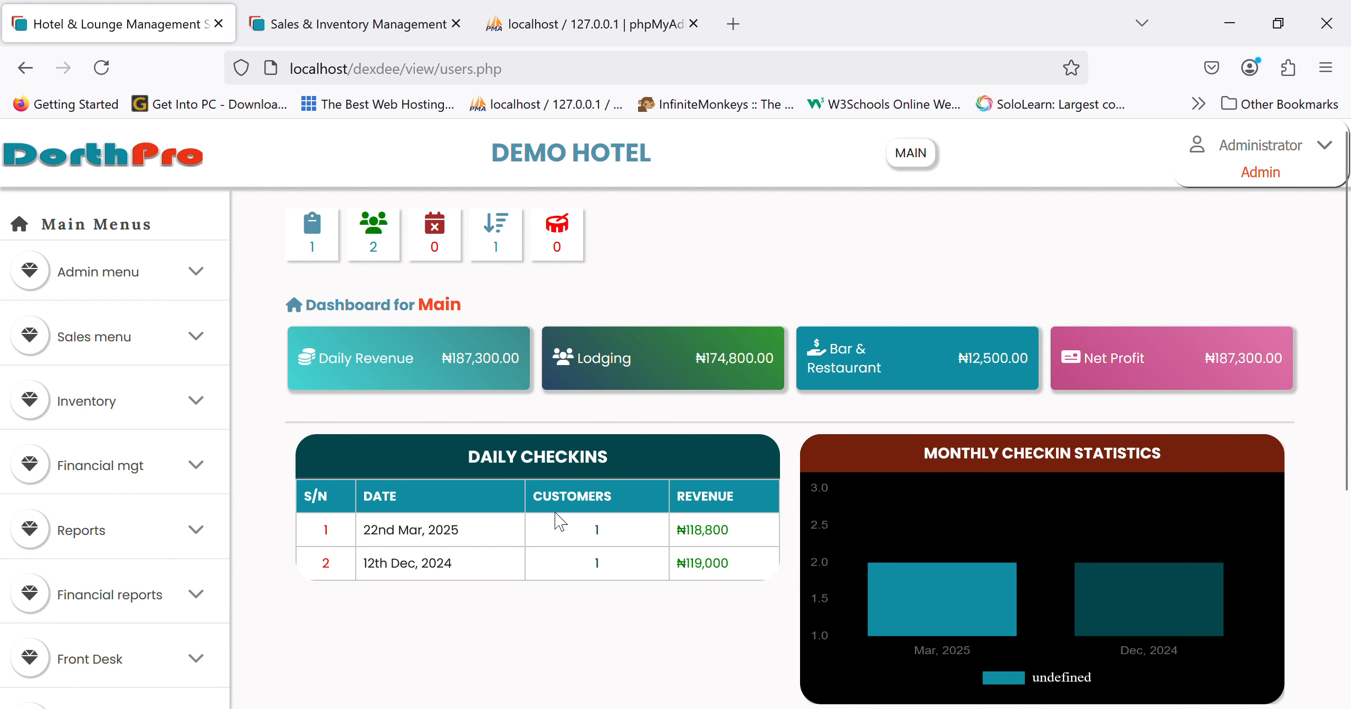
{"action": "scroll", "coordinate": [555, 519], "scroll_direction": "down", "scroll_amount": 5}
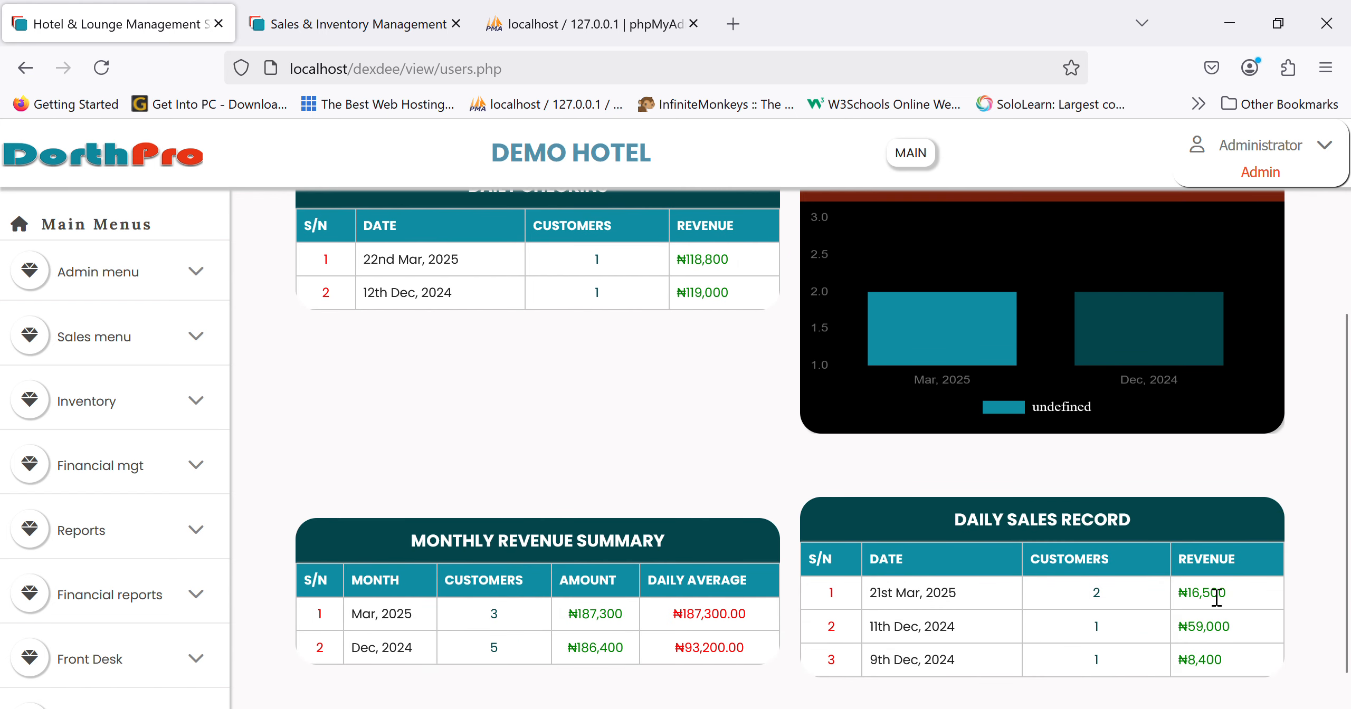
{"action": "scroll", "coordinate": [625, 559], "scroll_direction": "up", "scroll_amount": 3}
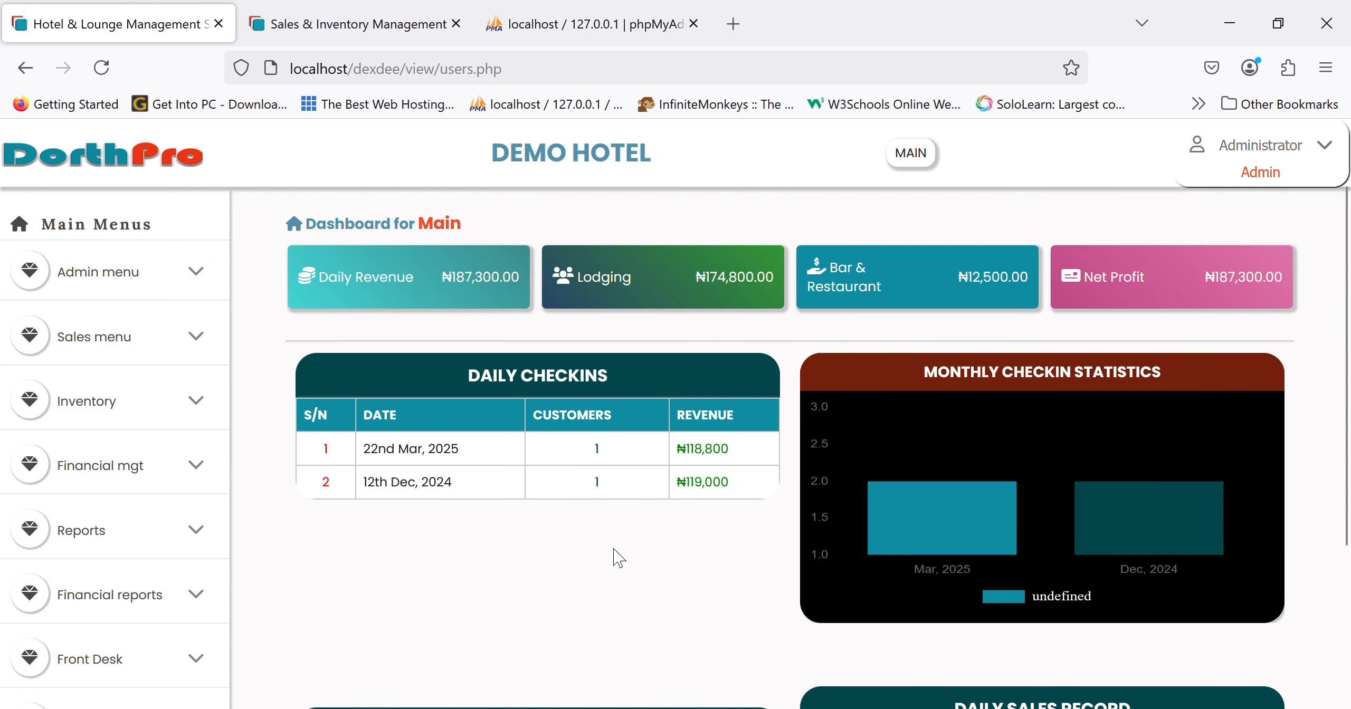
- View today's Sales Report under Financial reports
{"action": "left_click", "coordinate": [109, 621]}
{"action": "scroll", "coordinate": [116, 617], "scroll_direction": "down", "scroll_amount": 4}
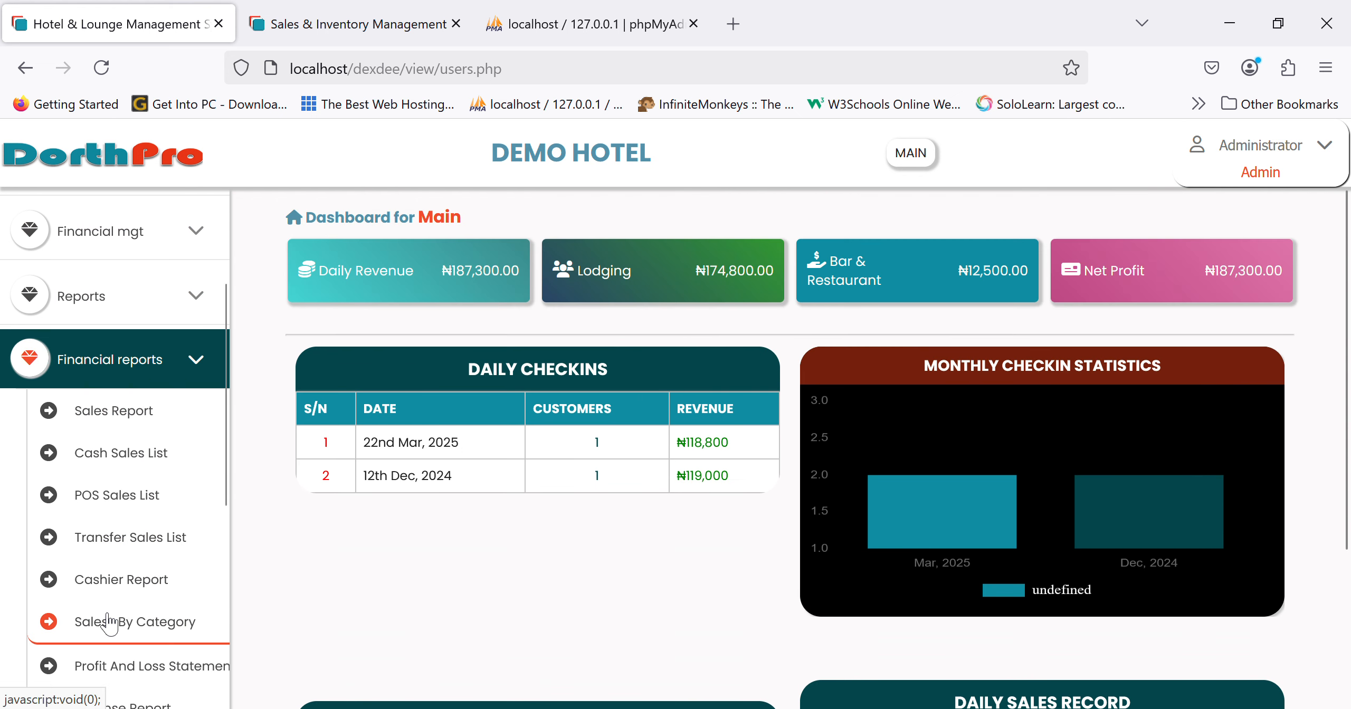
{"action": "left_click", "coordinate": [145, 432]}
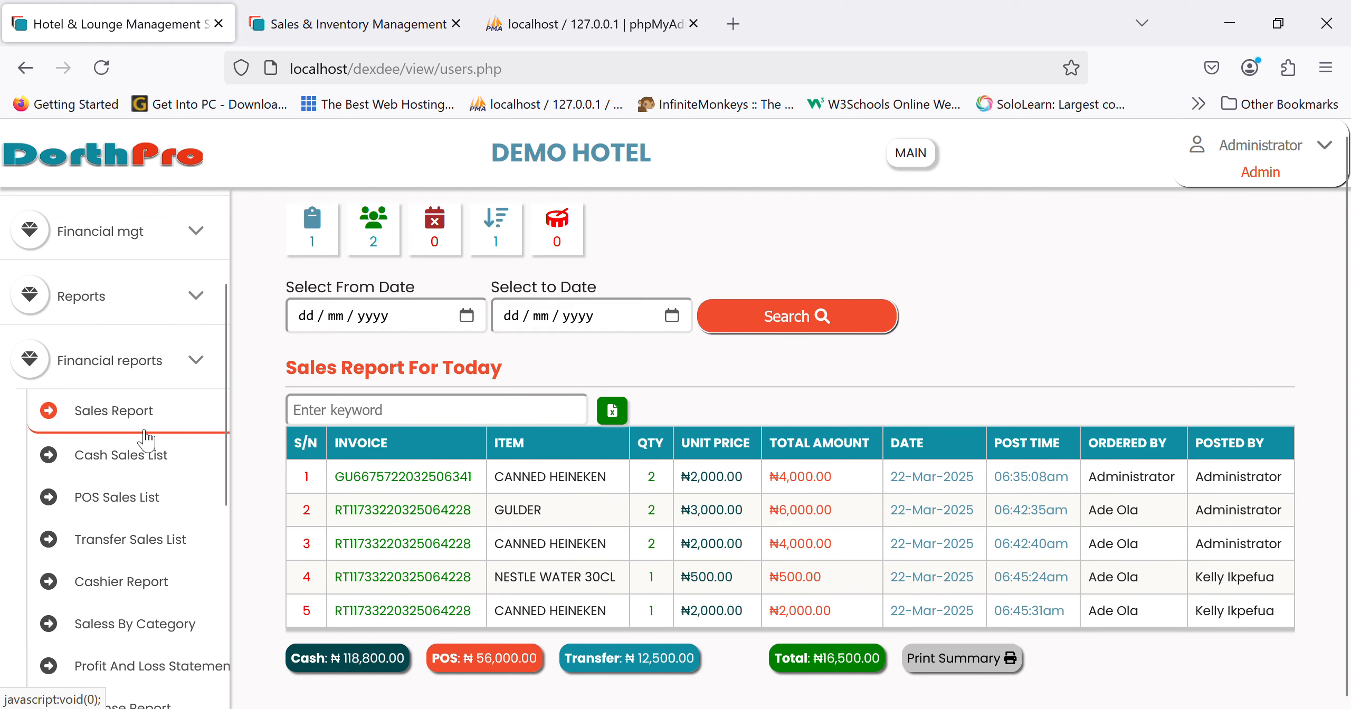
{"action": "scroll", "coordinate": [145, 437], "scroll_direction": "up", "scroll_amount": 4}
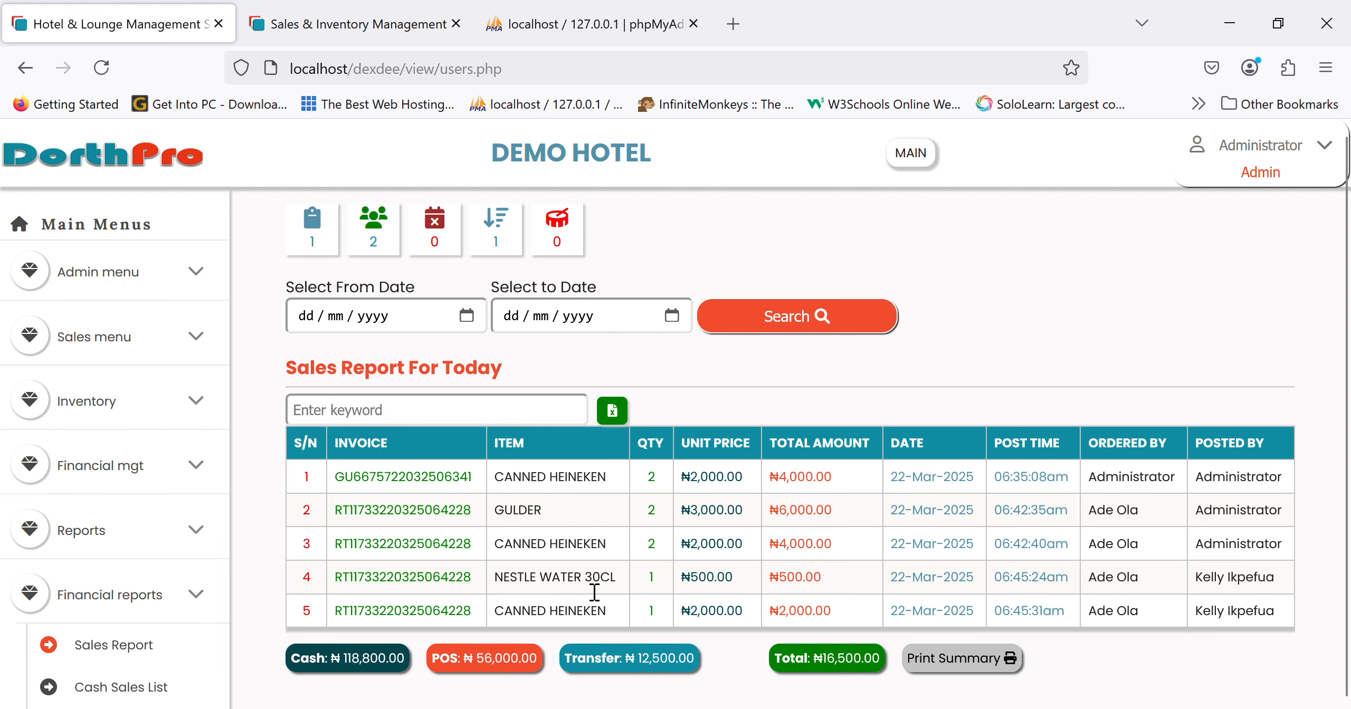
{"action": "scroll", "coordinate": [199, 561], "scroll_direction": "down", "scroll_amount": 4}
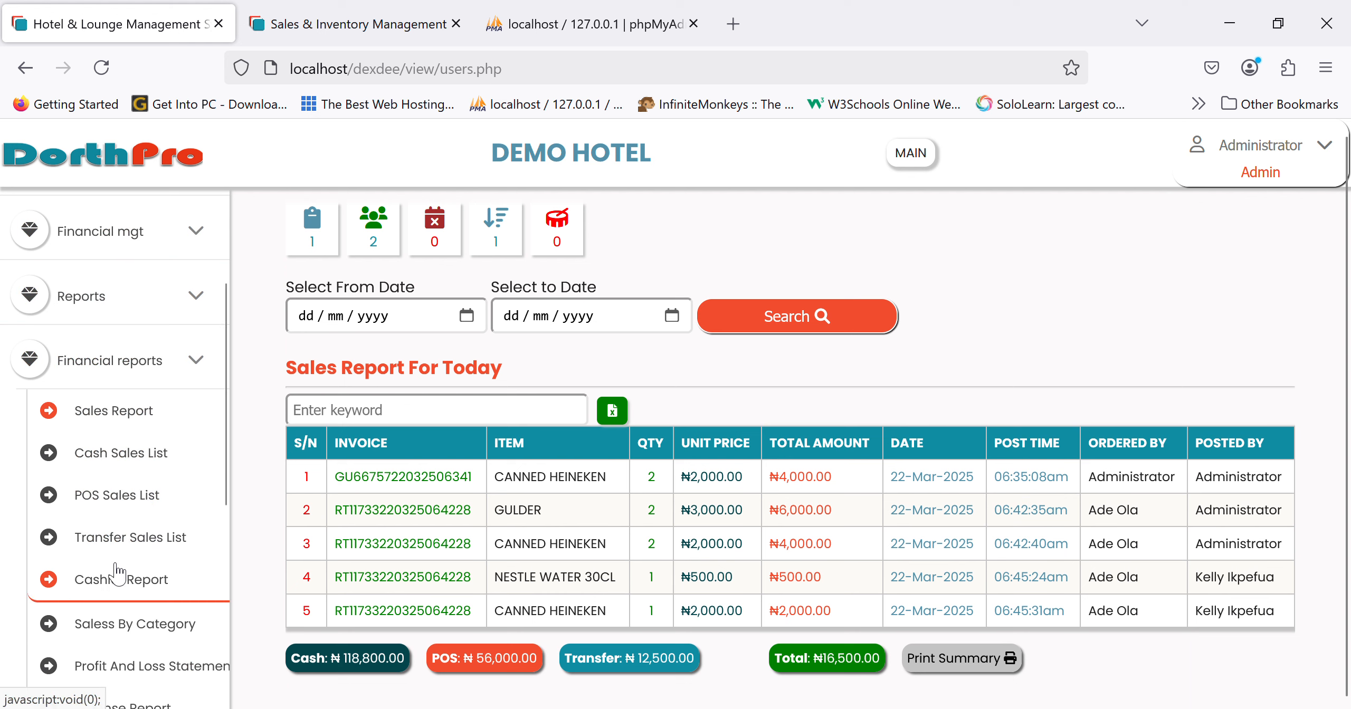
{"action": "scroll", "coordinate": [135, 554], "scroll_direction": "down", "scroll_amount": 4}
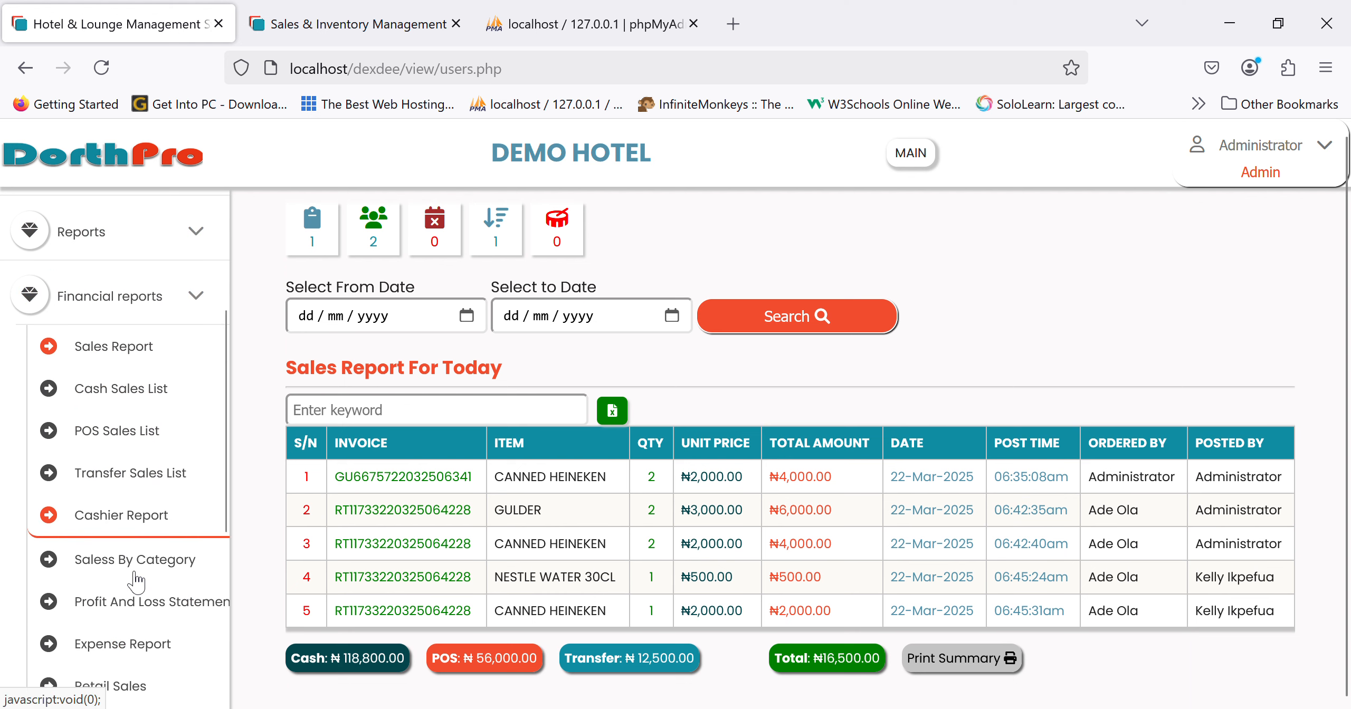
{"action": "scroll", "coordinate": [158, 607], "scroll_direction": "down", "scroll_amount": 4}
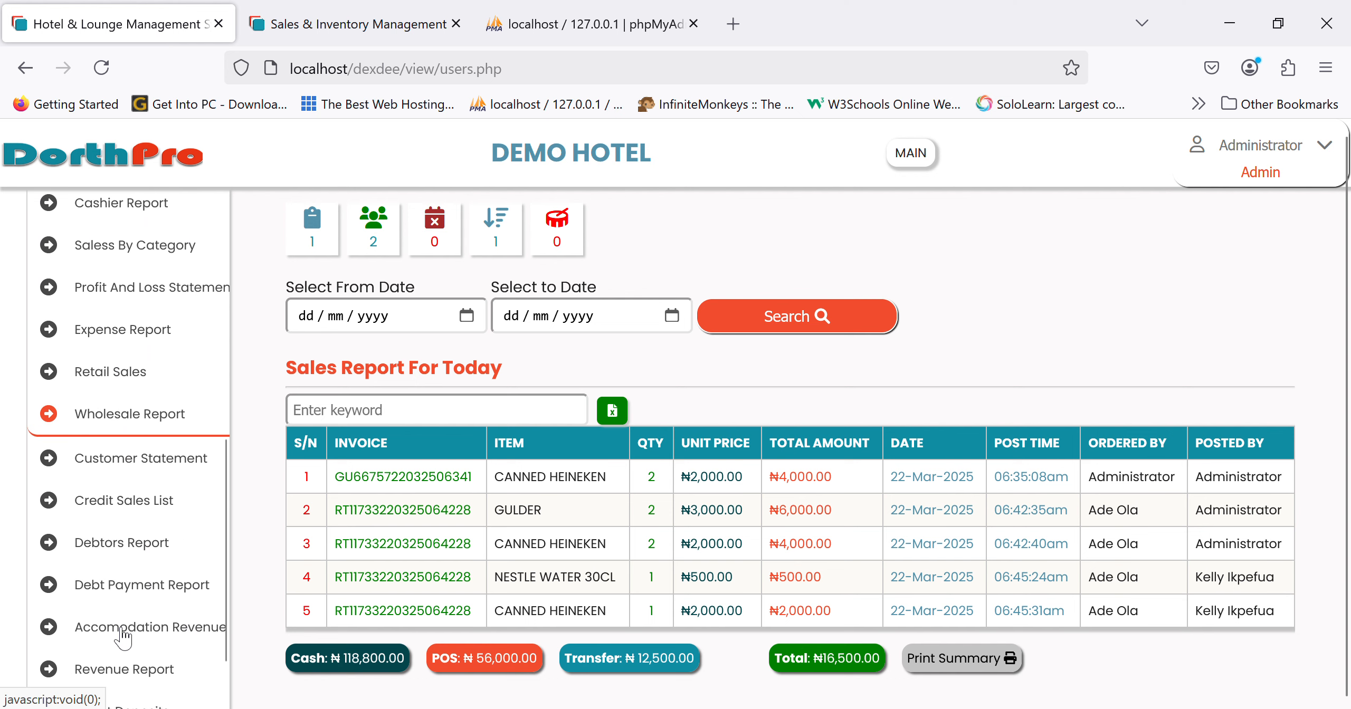
{"action": "scroll", "coordinate": [183, 591], "scroll_direction": "down", "scroll_amount": 1}
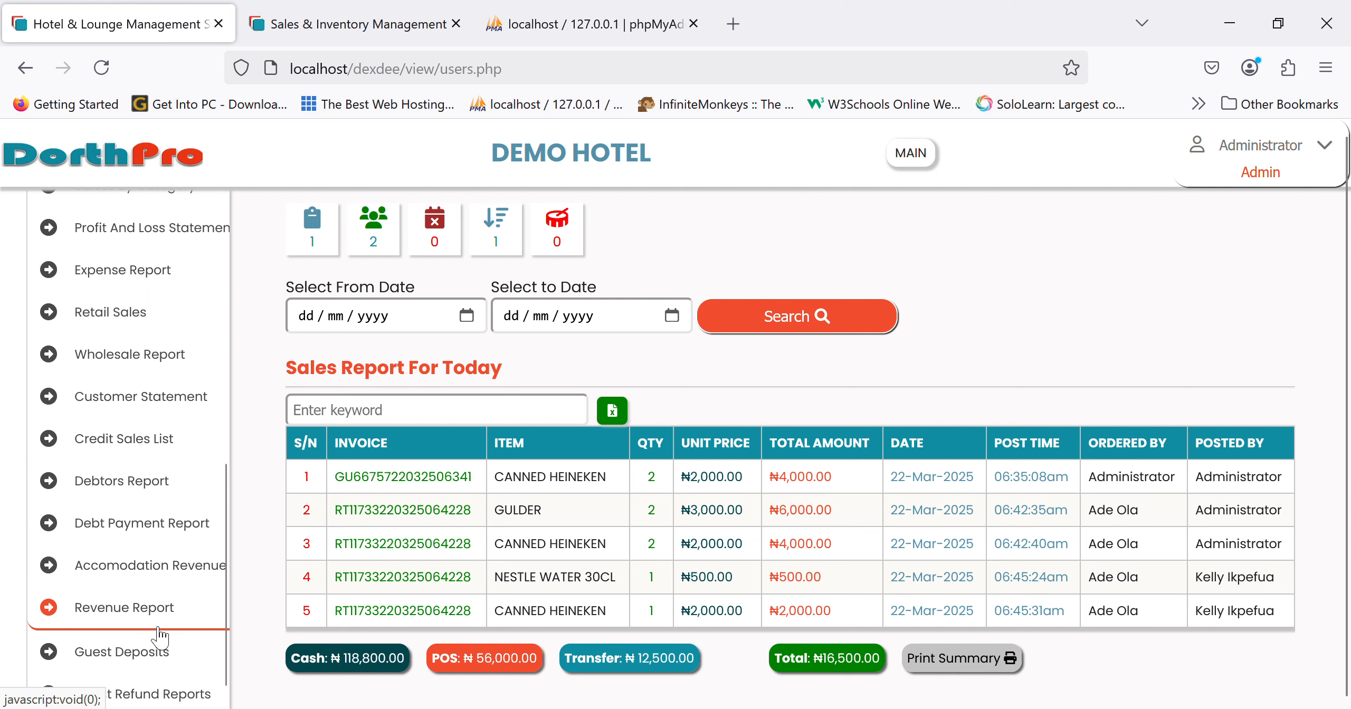
- Check today's Revenue Report and the dashboard's Daily Revenue details
{"action": "left_click", "coordinate": [156, 615]}
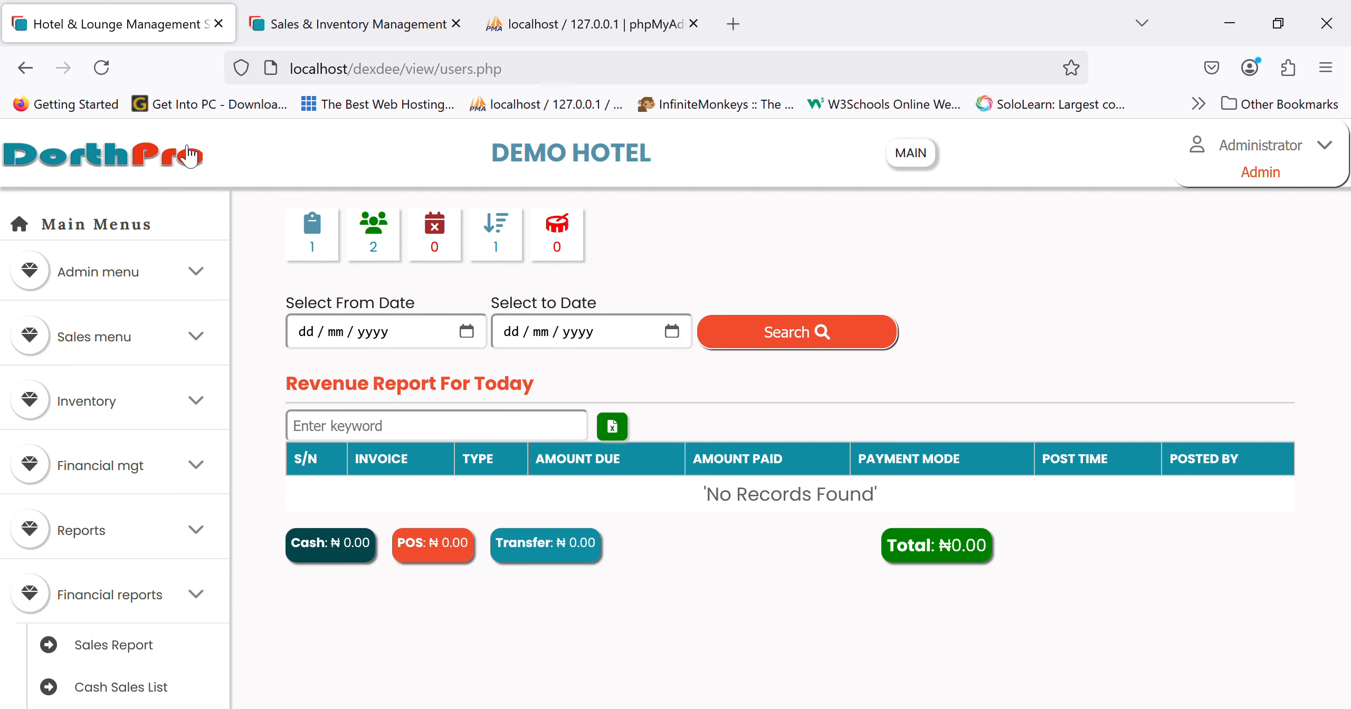
{"action": "left_click", "coordinate": [127, 161]}
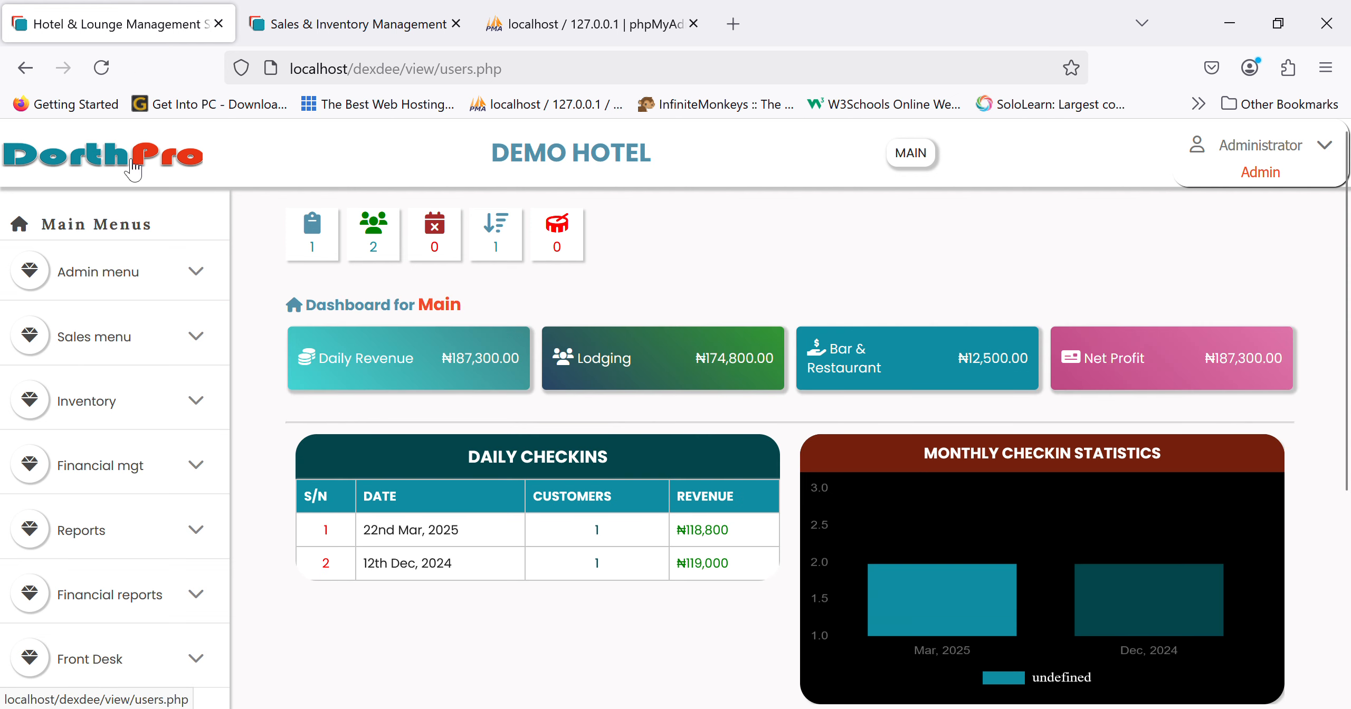
{"action": "left_click", "coordinate": [344, 354]}
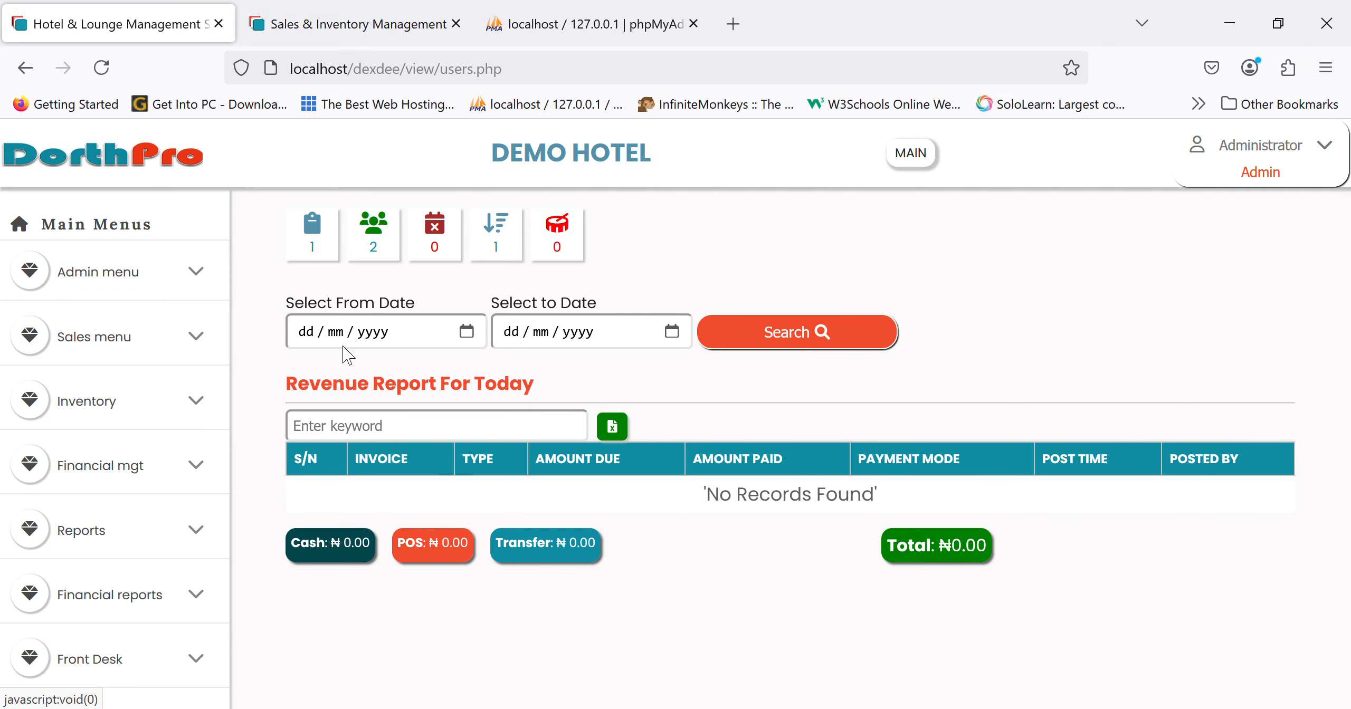
{"action": "left_click", "coordinate": [139, 158]}
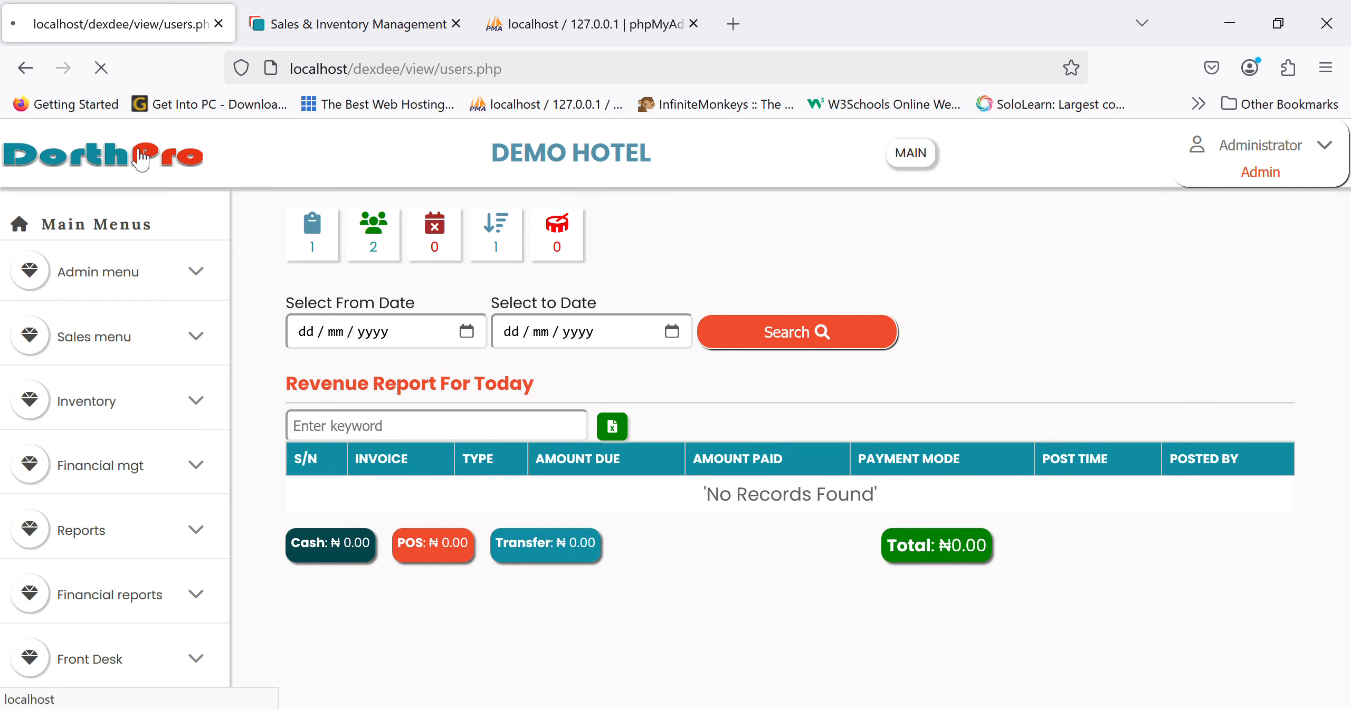
- Open the Sales By Category report showing Bar gross profit of ₦11,700.00
{"action": "scroll", "coordinate": [119, 589], "scroll_direction": "down", "scroll_amount": 2}
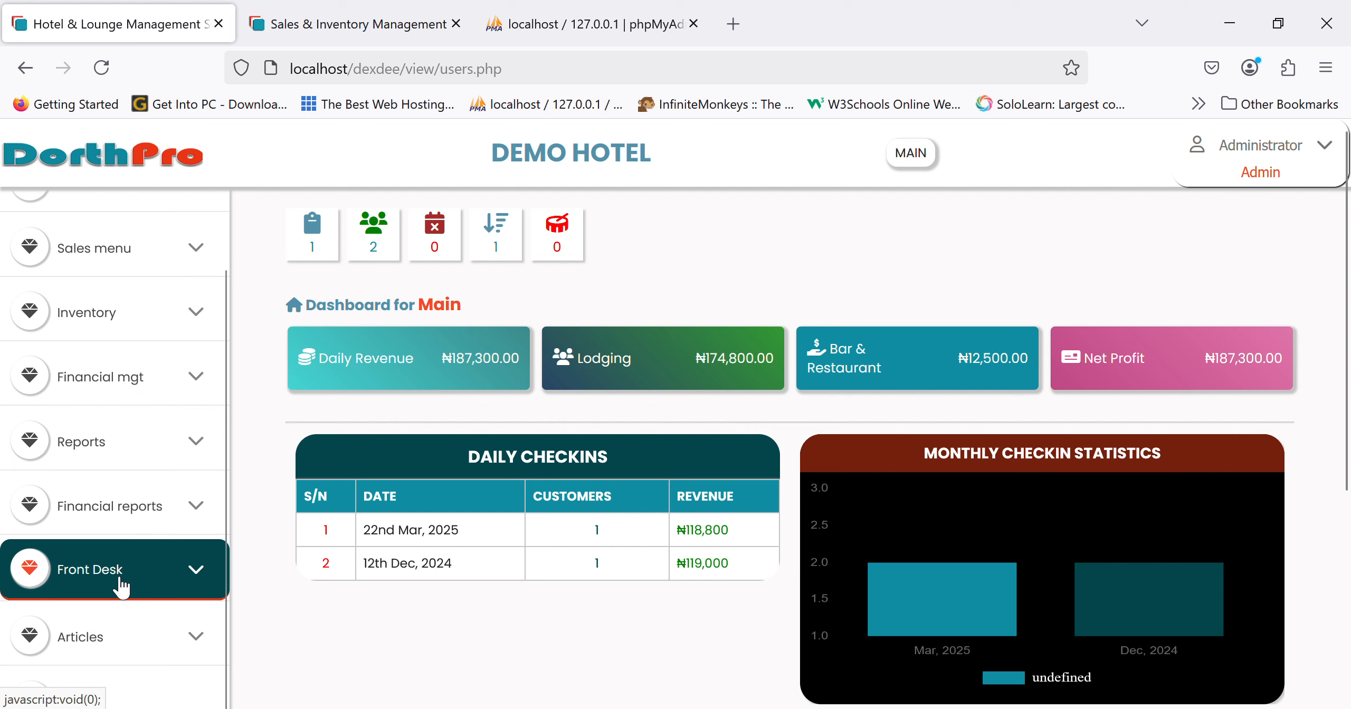
{"action": "left_click", "coordinate": [167, 508]}
{"action": "scroll", "coordinate": [121, 606], "scroll_direction": "down", "scroll_amount": 5}
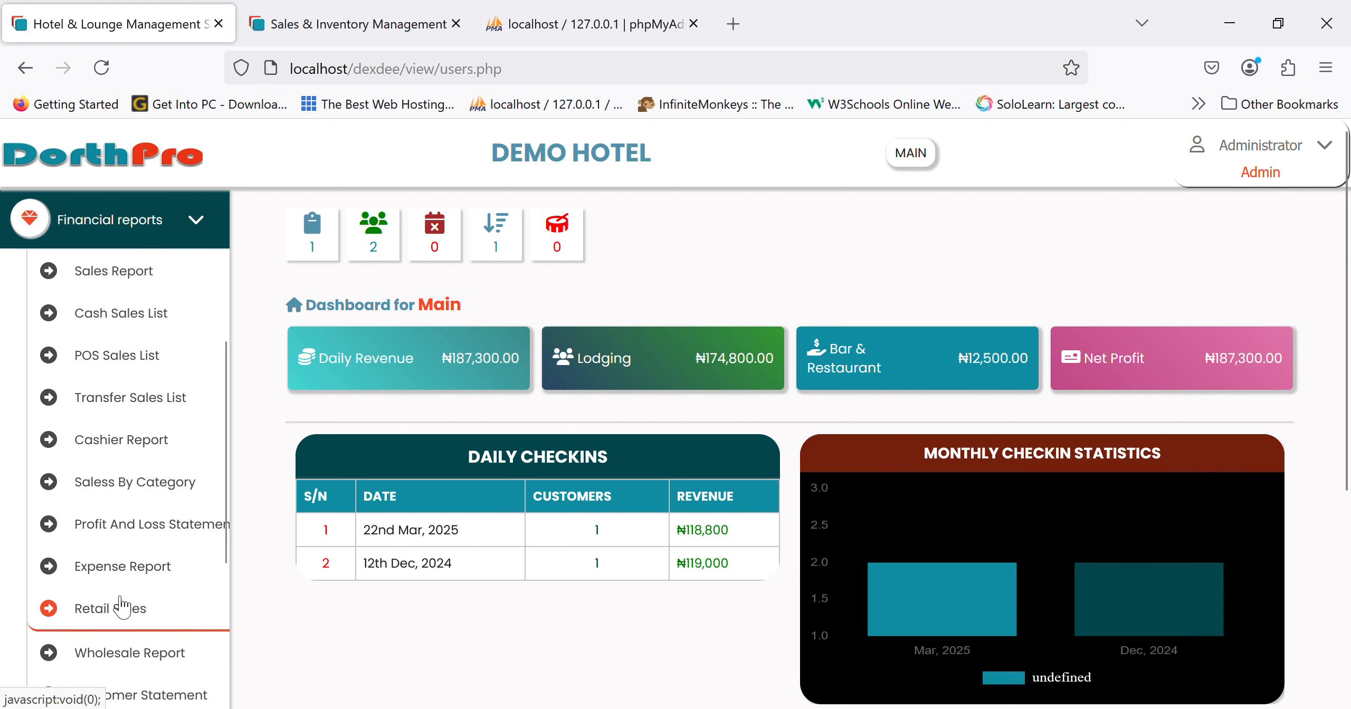
{"action": "left_click", "coordinate": [135, 501]}
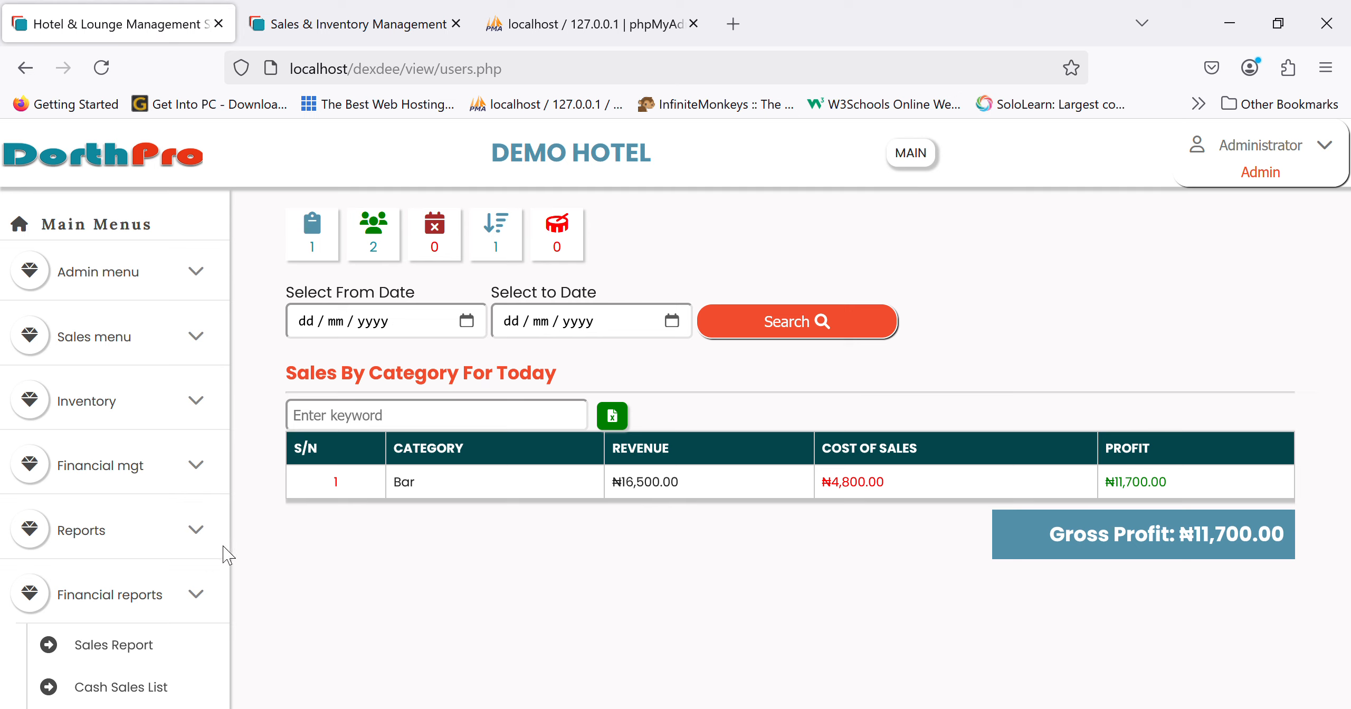
{"action": "scroll", "coordinate": [216, 554], "scroll_direction": "down", "scroll_amount": 6}
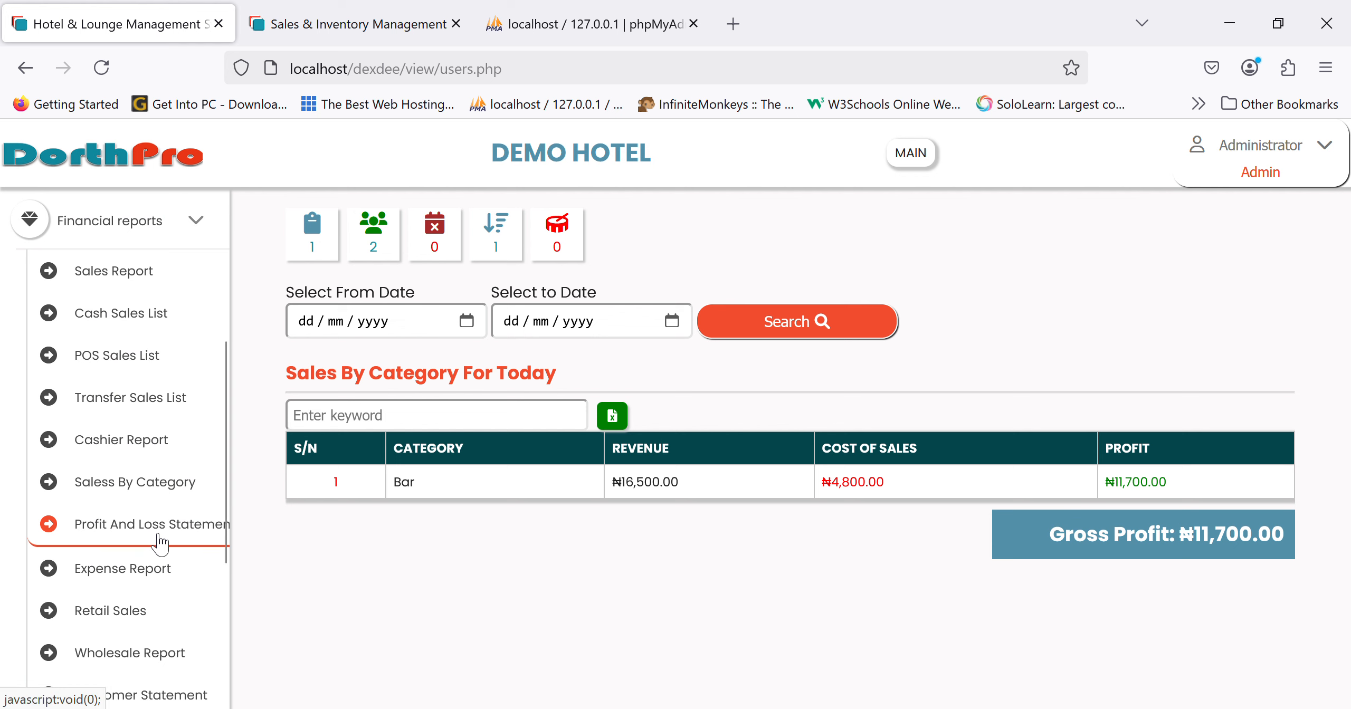
- View today's income statement (net profit ₦182,500.00) and open the Post Expense form
{"action": "left_click", "coordinate": [160, 541]}
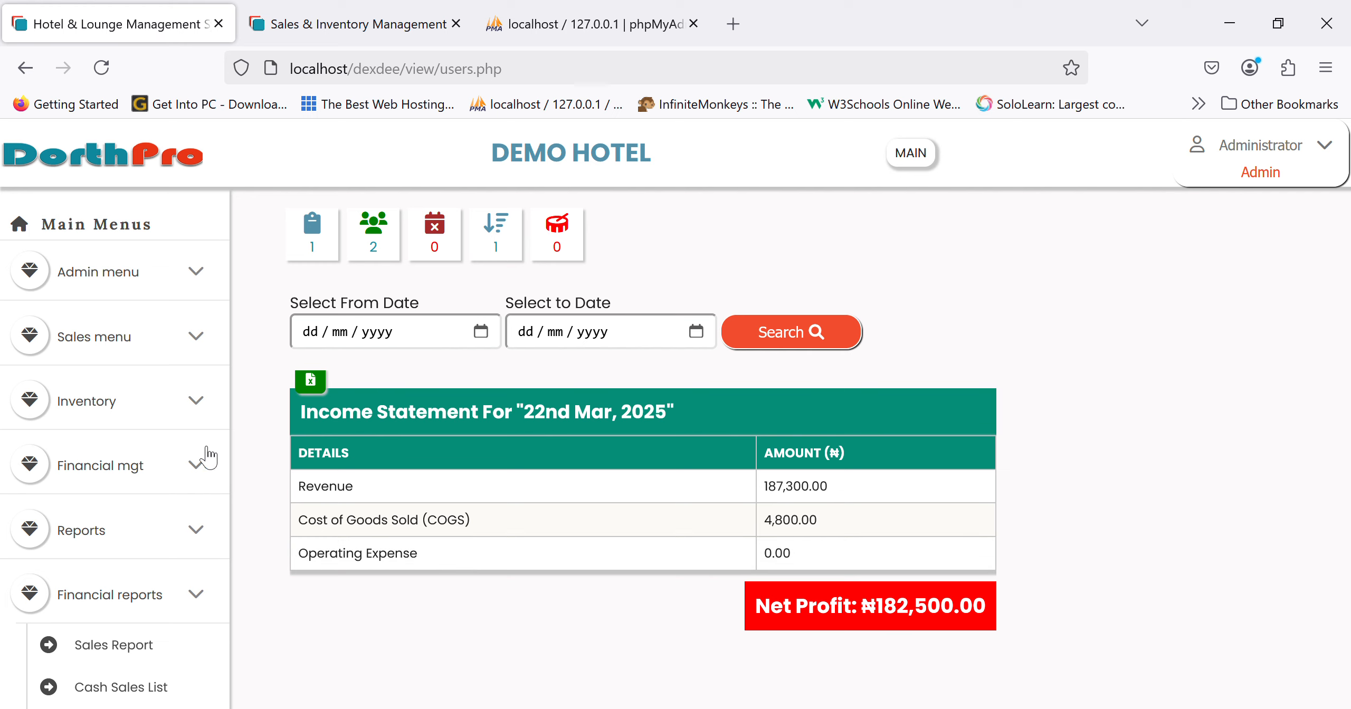
{"action": "scroll", "coordinate": [153, 253], "scroll_direction": "up", "scroll_amount": 5}
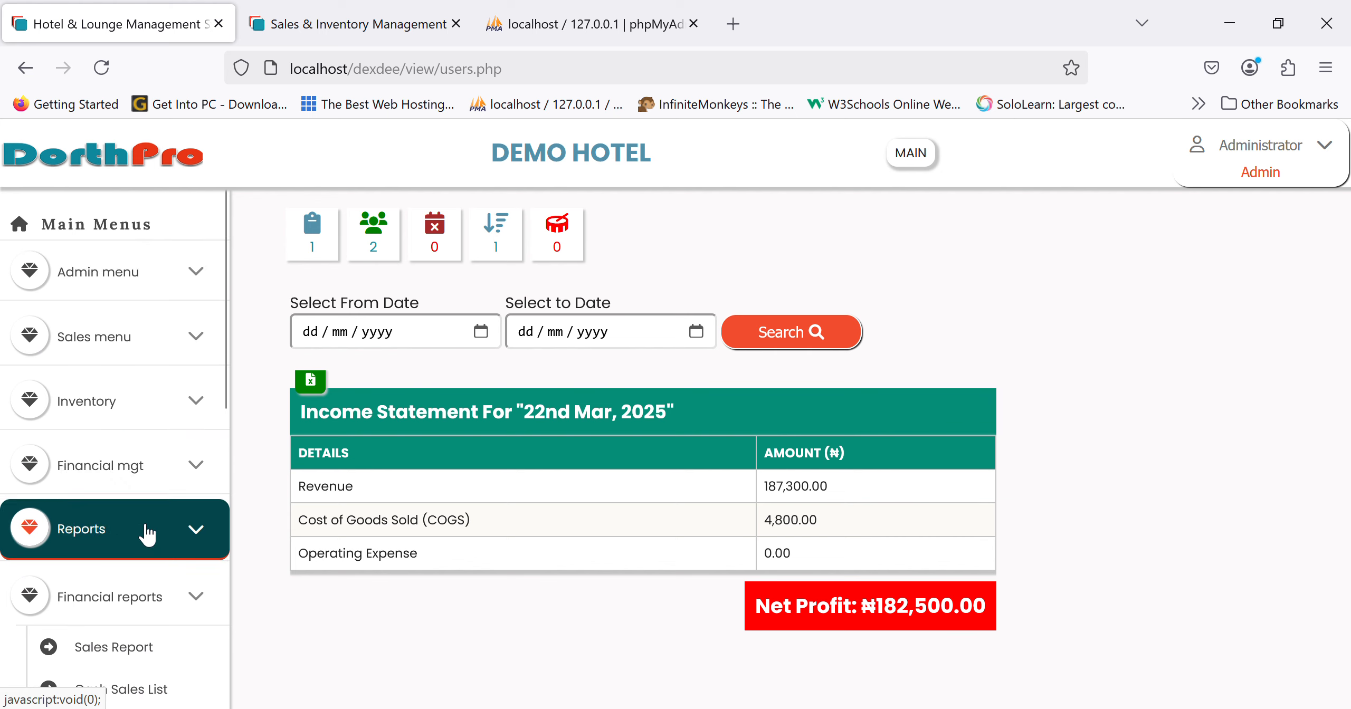
{"action": "left_click", "coordinate": [183, 451]}
{"action": "left_click", "coordinate": [143, 564]}
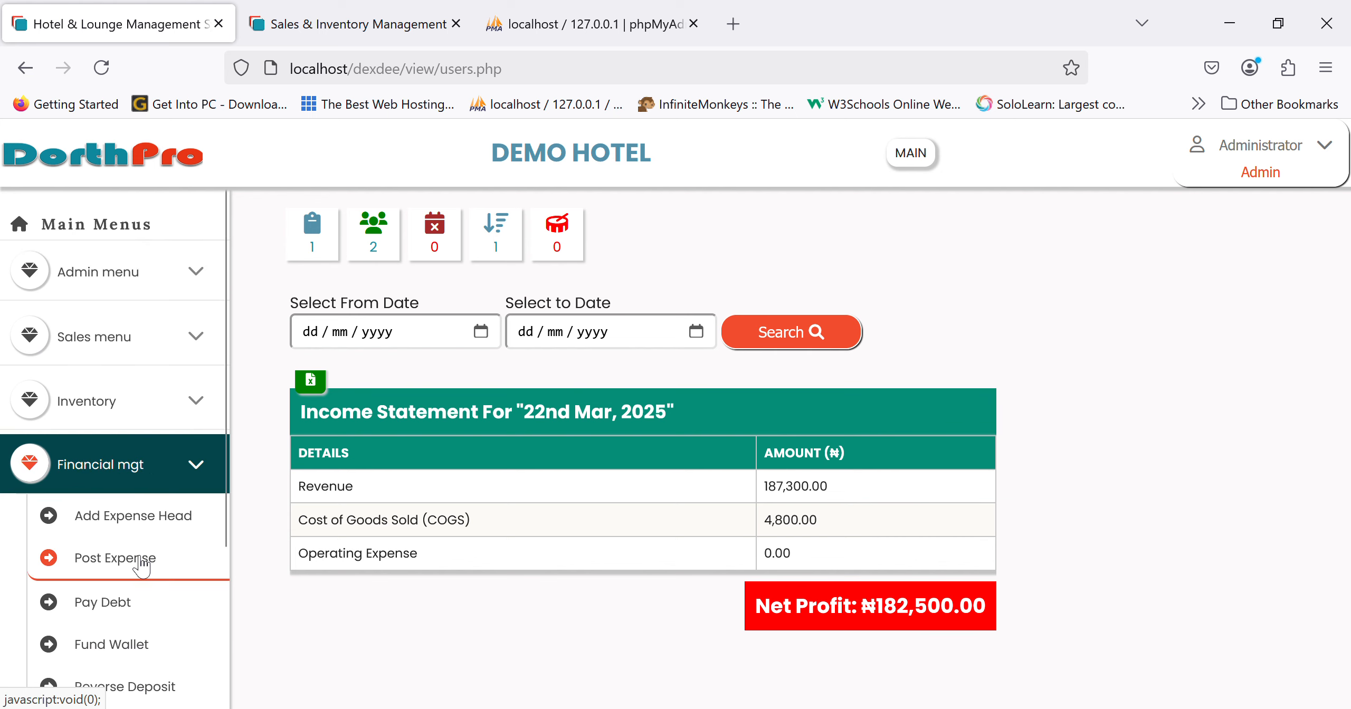
- Fill in the expense: date 22/03/2025, Utility expense head, amount 30000
{"action": "left_click", "coordinate": [518, 405]}
{"action": "left_click", "coordinate": [554, 258]}
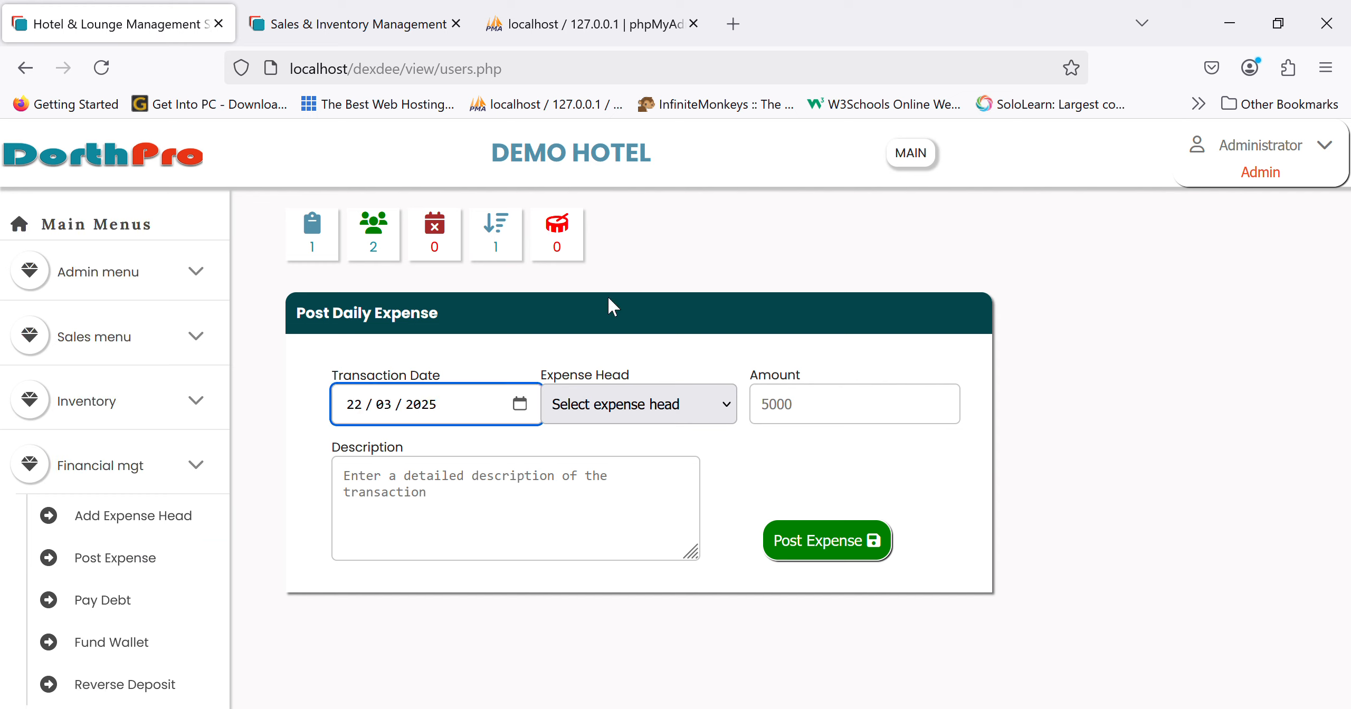
{"action": "left_click", "coordinate": [668, 396]}
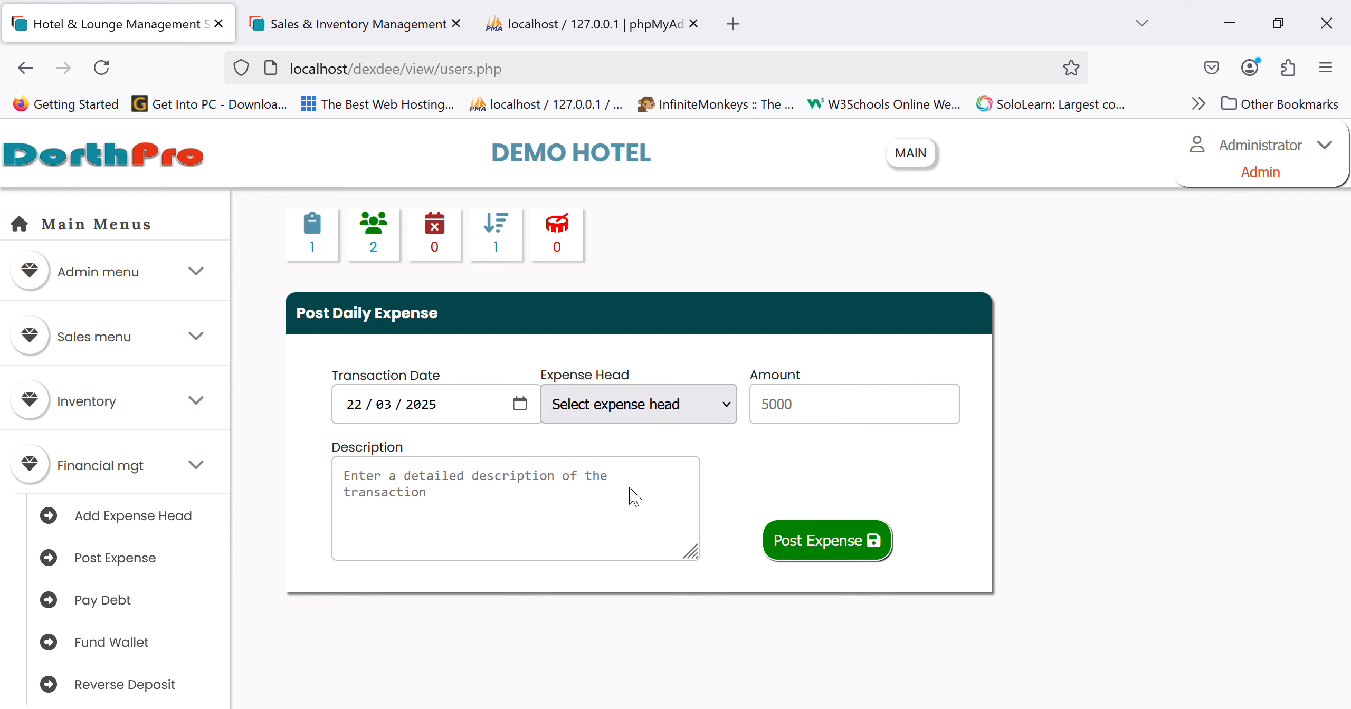
{"action": "left_click", "coordinate": [638, 465]}
{"action": "left_click", "coordinate": [811, 418]}
{"action": "type", "text": "300"}
- Describe the expense as payment for fuel and post it
{"action": "left_click", "coordinate": [571, 508]}
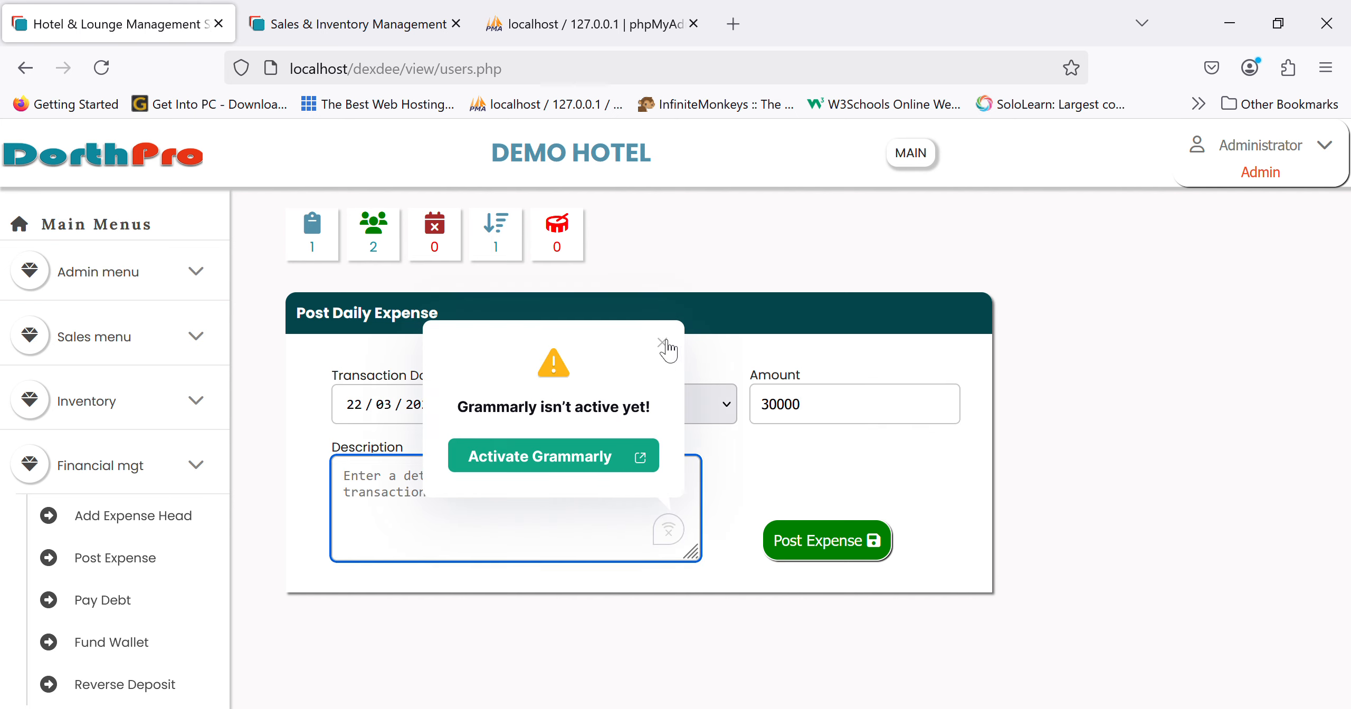
{"action": "left_click", "coordinate": [662, 342]}
{"action": "left_click", "coordinate": [555, 516]}
{"action": "type", "text": "being payment for fuel"}
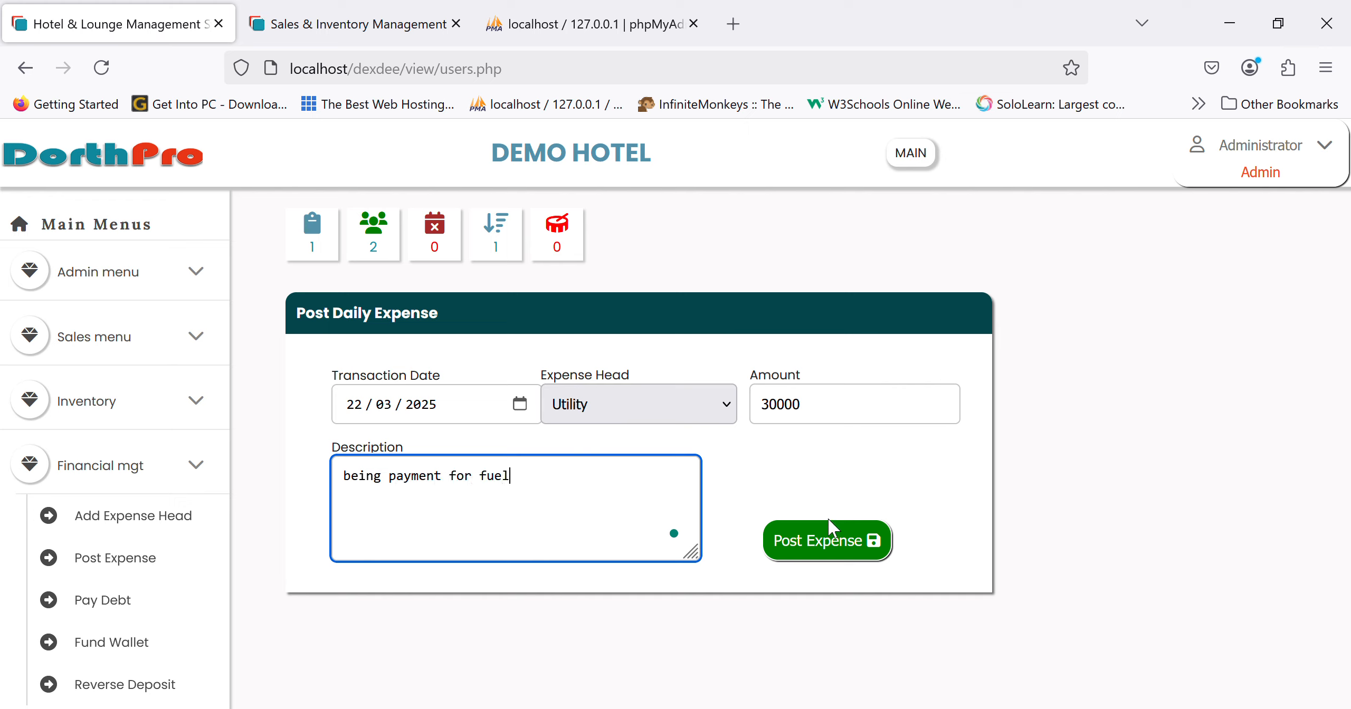
{"action": "left_click", "coordinate": [828, 522]}
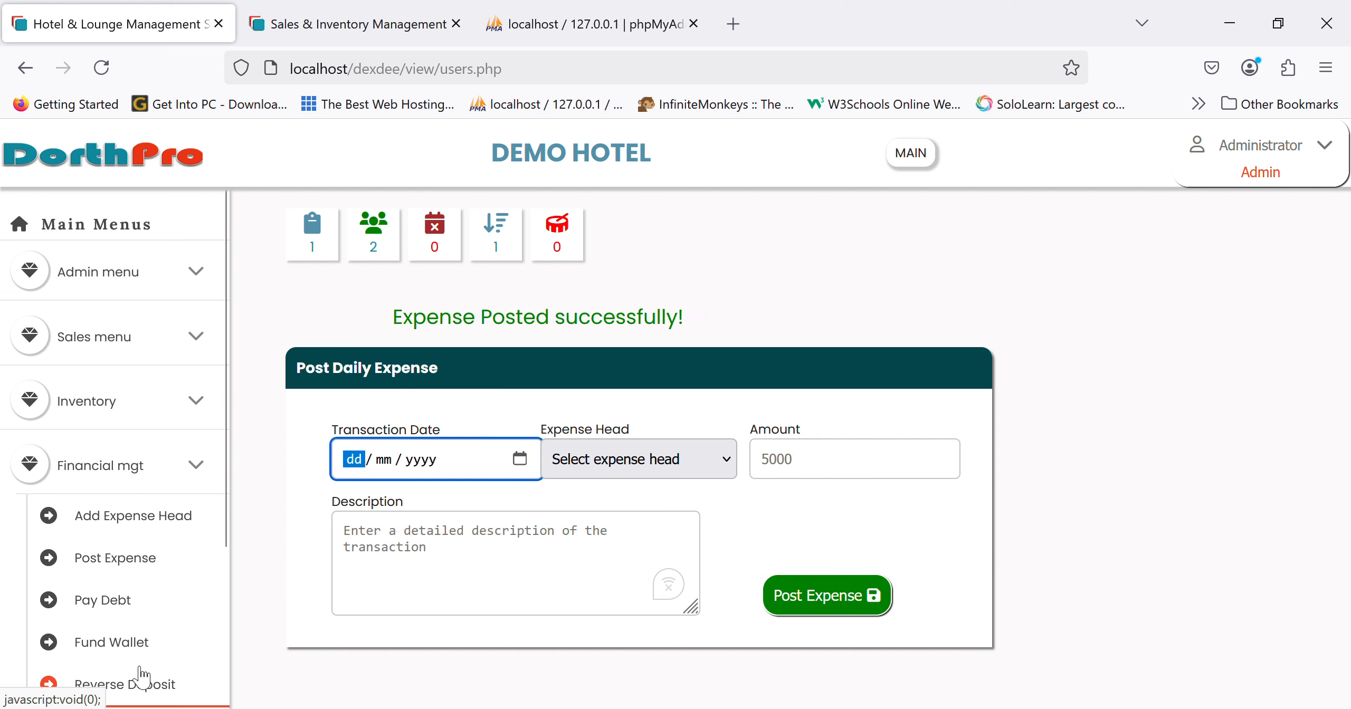
- Open today's Expense Report listing the ₦30,000 Utility expense
{"action": "left_click", "coordinate": [128, 464]}
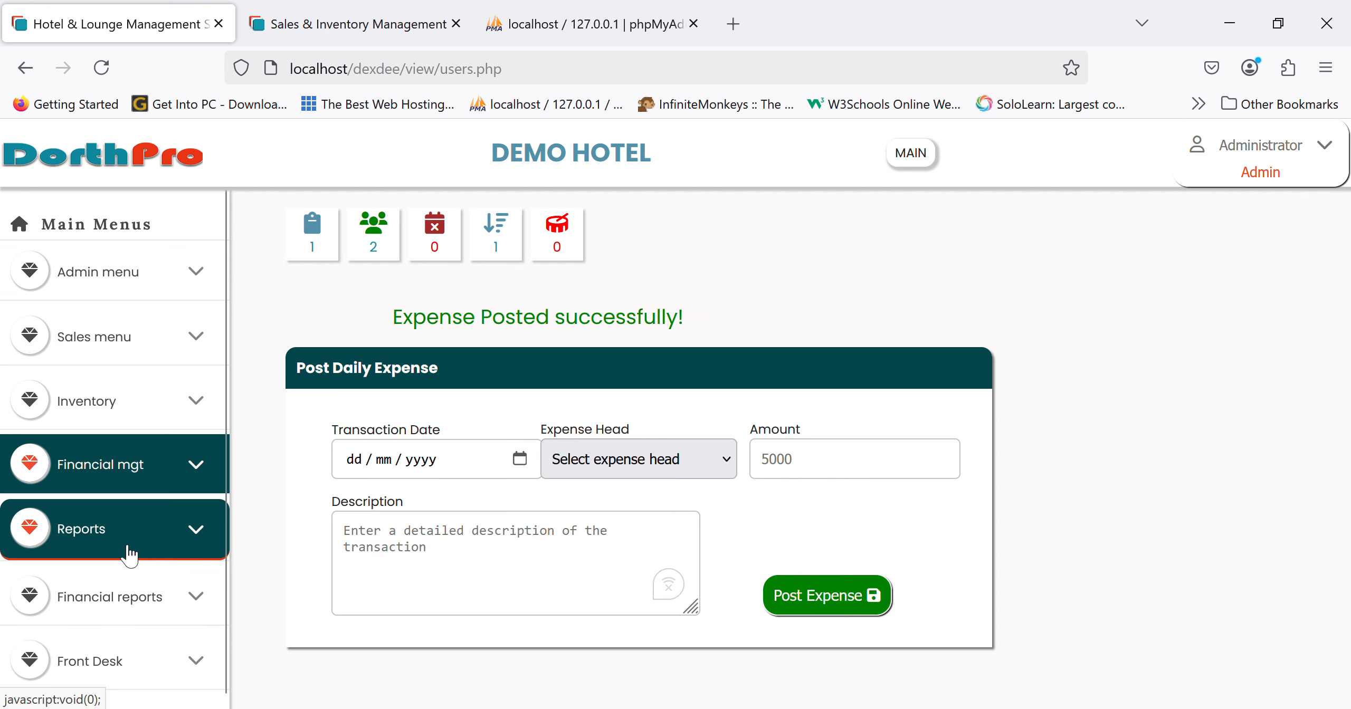
{"action": "left_click", "coordinate": [121, 598]}
{"action": "scroll", "coordinate": [121, 600], "scroll_direction": "down", "scroll_amount": 5}
{"action": "scroll", "coordinate": [120, 601], "scroll_direction": "down", "scroll_amount": 4}
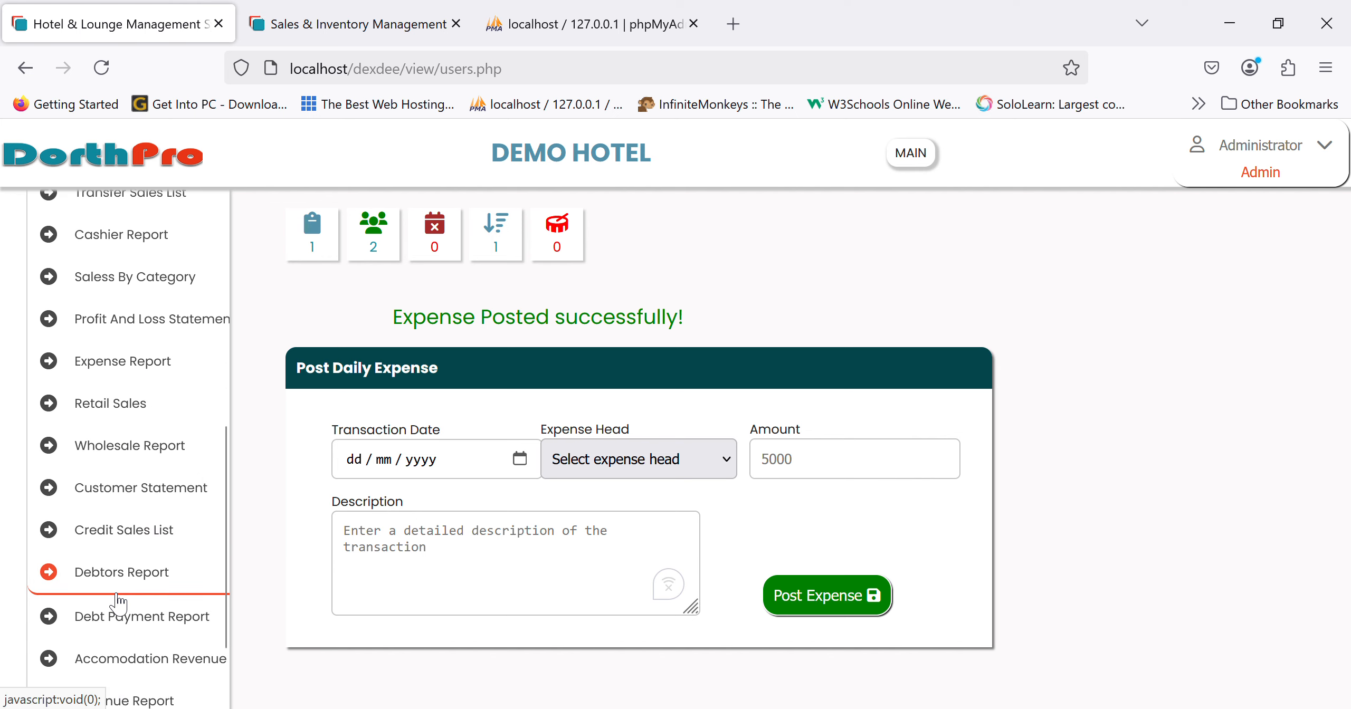
{"action": "scroll", "coordinate": [120, 601], "scroll_direction": "down", "scroll_amount": 4}
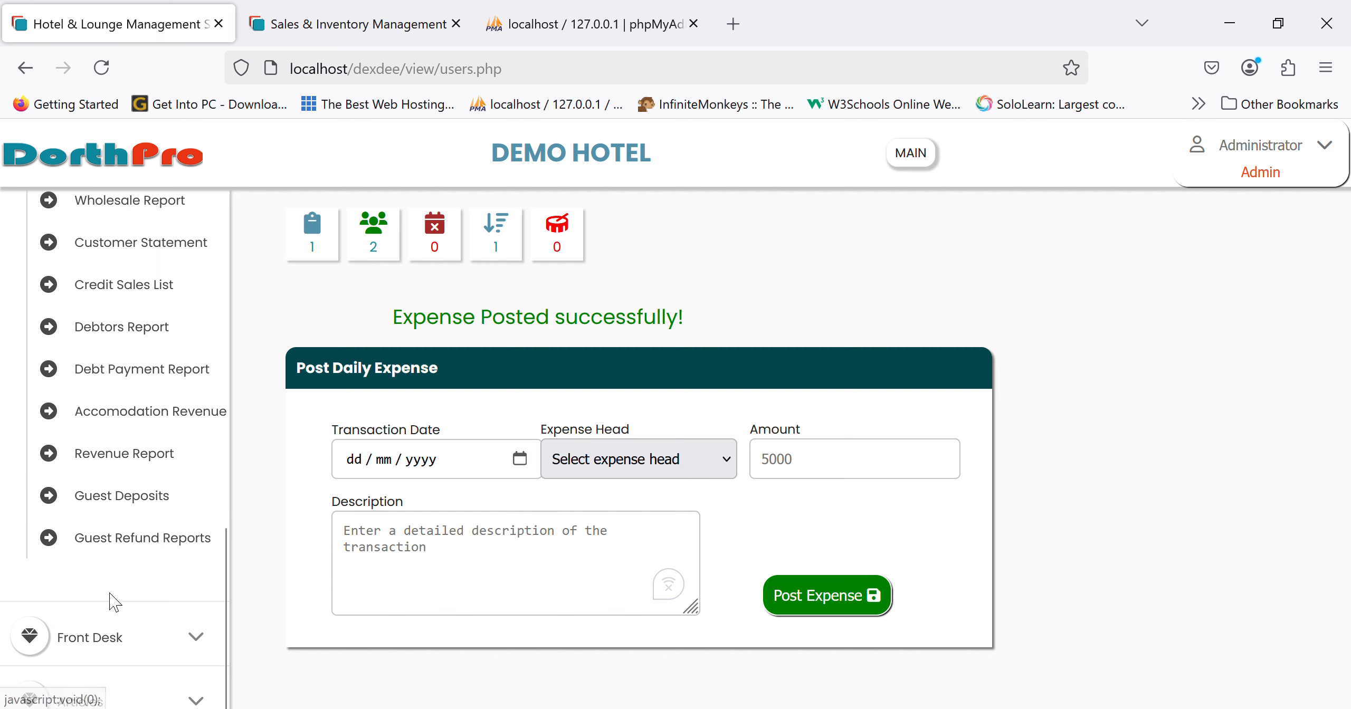
{"action": "scroll", "coordinate": [109, 596], "scroll_direction": "up", "scroll_amount": 2}
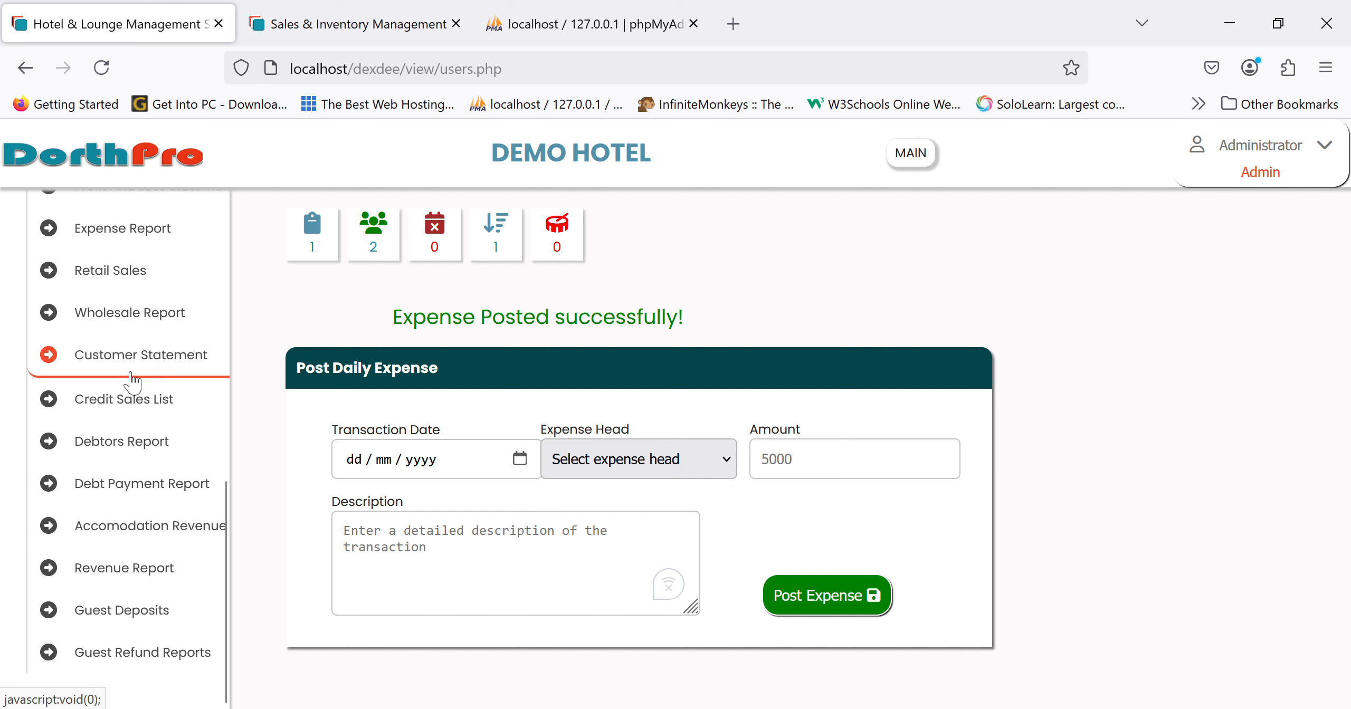
{"action": "scroll", "coordinate": [132, 380], "scroll_direction": "up", "scroll_amount": 3}
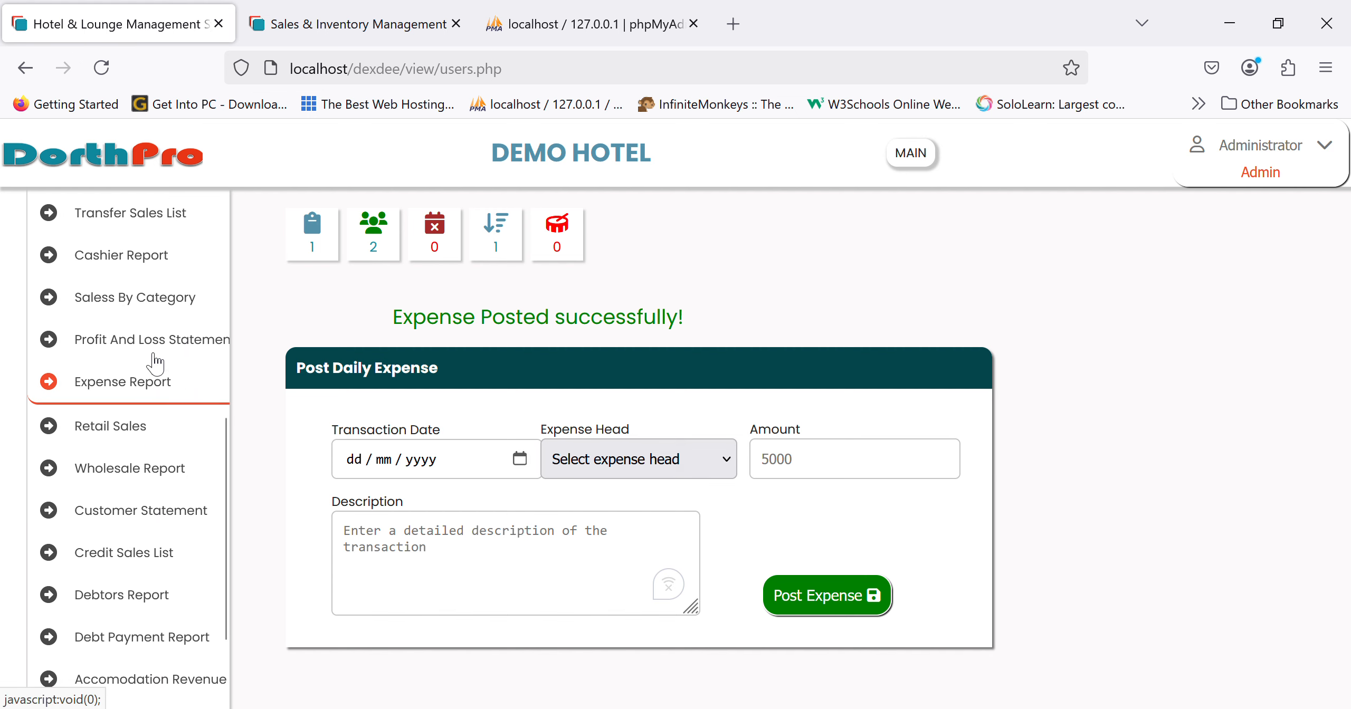
{"action": "left_click", "coordinate": [131, 381]}
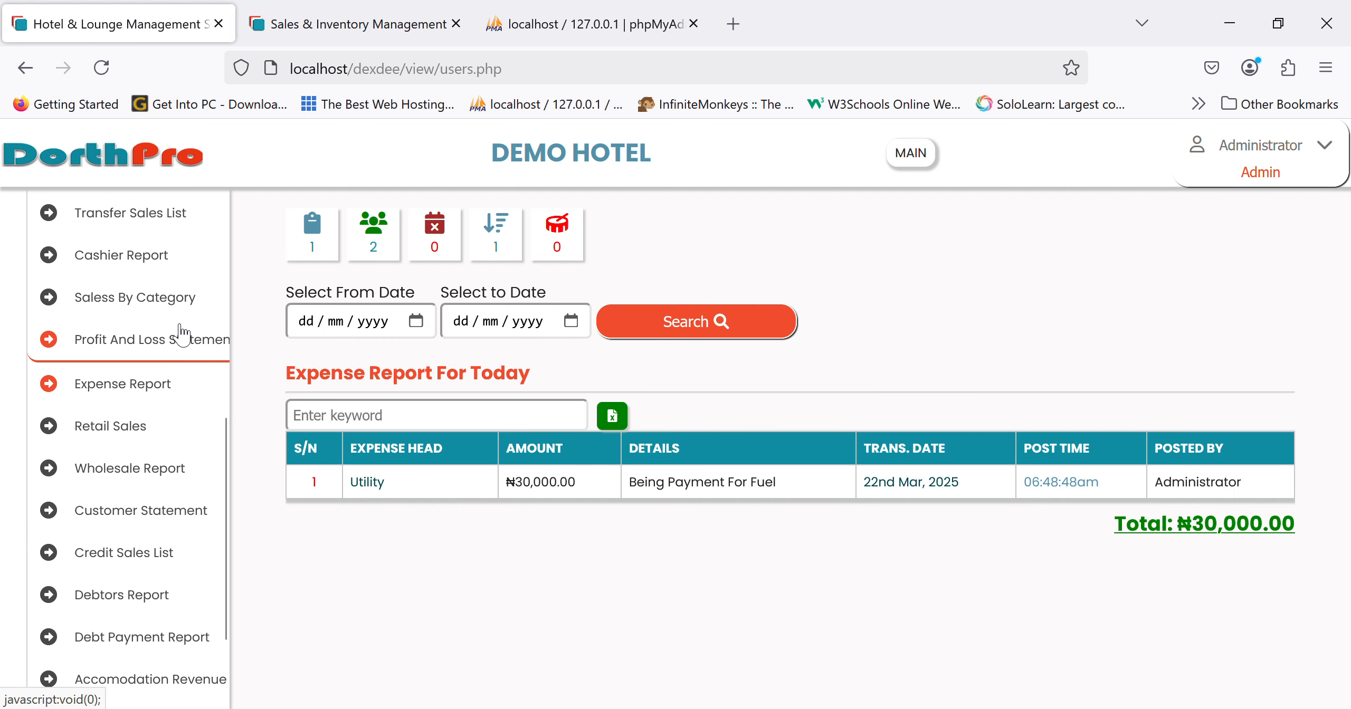
- Confirm in the Profit And Loss Statement that net profit fell to ₦152,500.00
{"action": "left_click", "coordinate": [151, 349]}
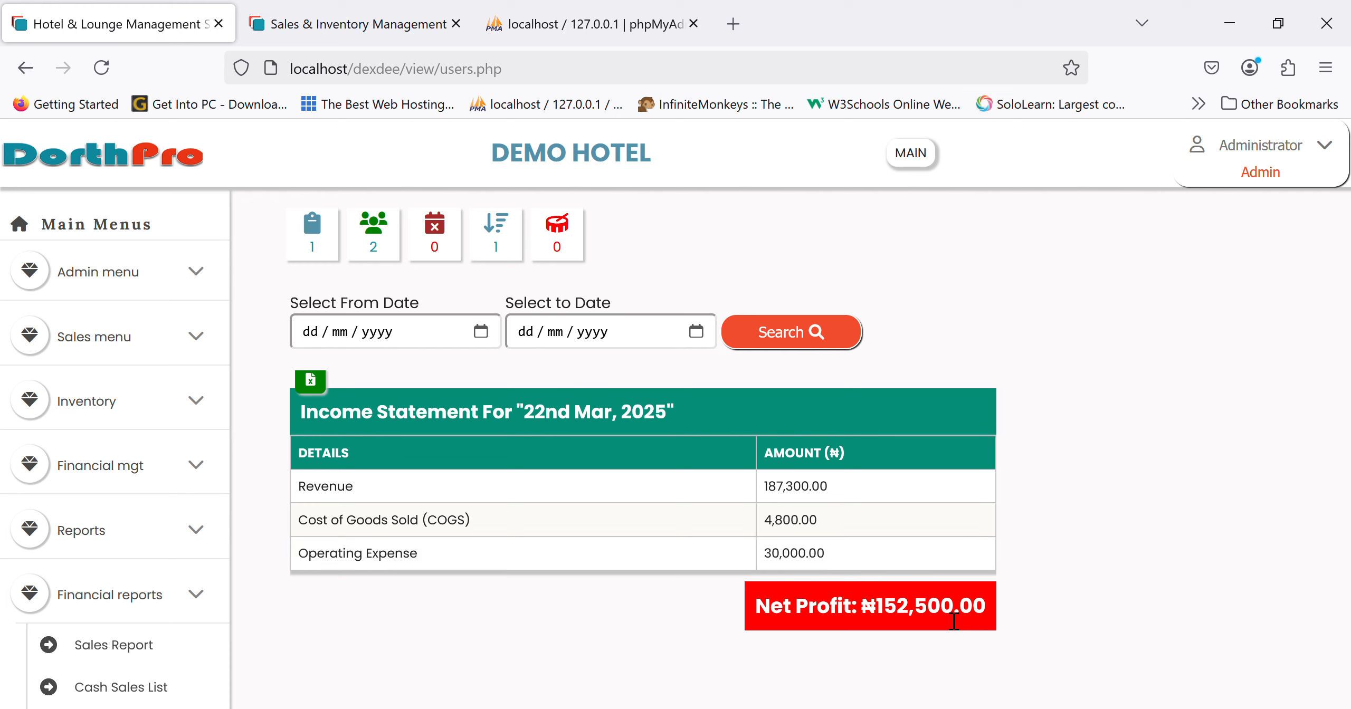
{"action": "scroll", "coordinate": [148, 607], "scroll_direction": "down", "scroll_amount": 8}
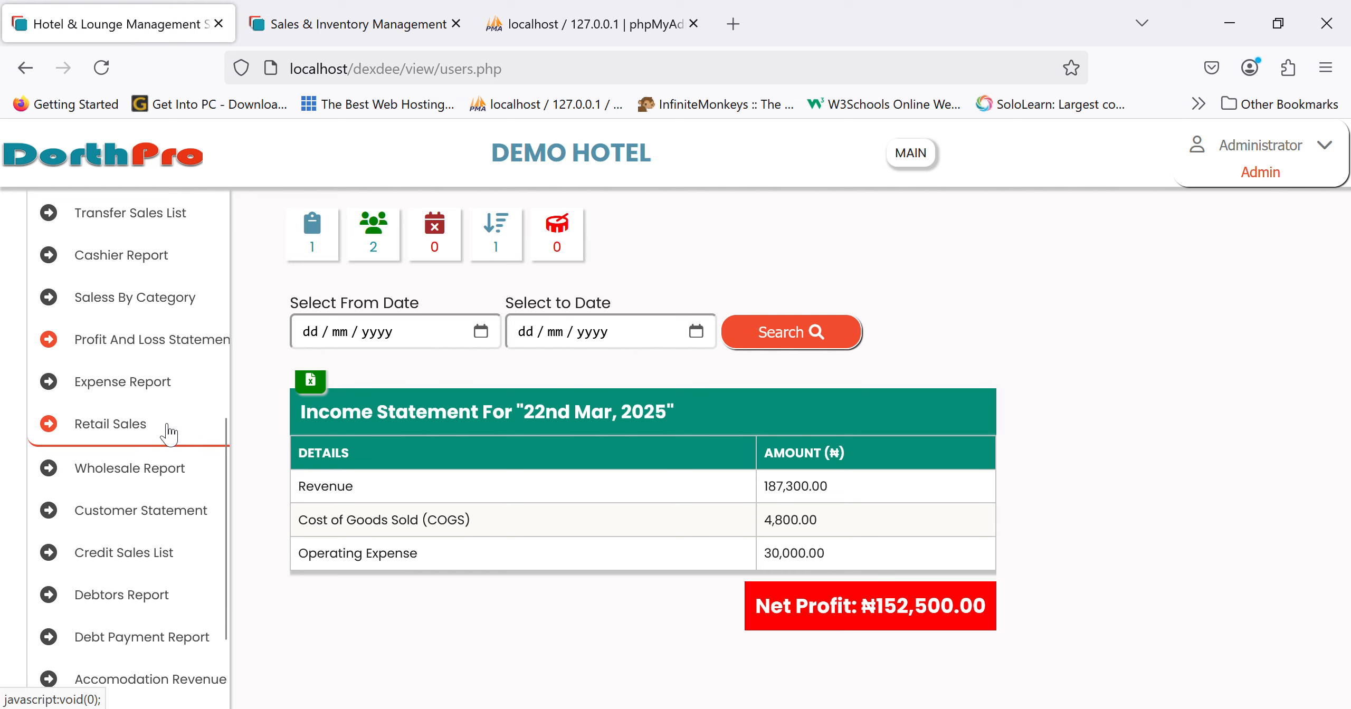
{"action": "left_click", "coordinate": [113, 521]}
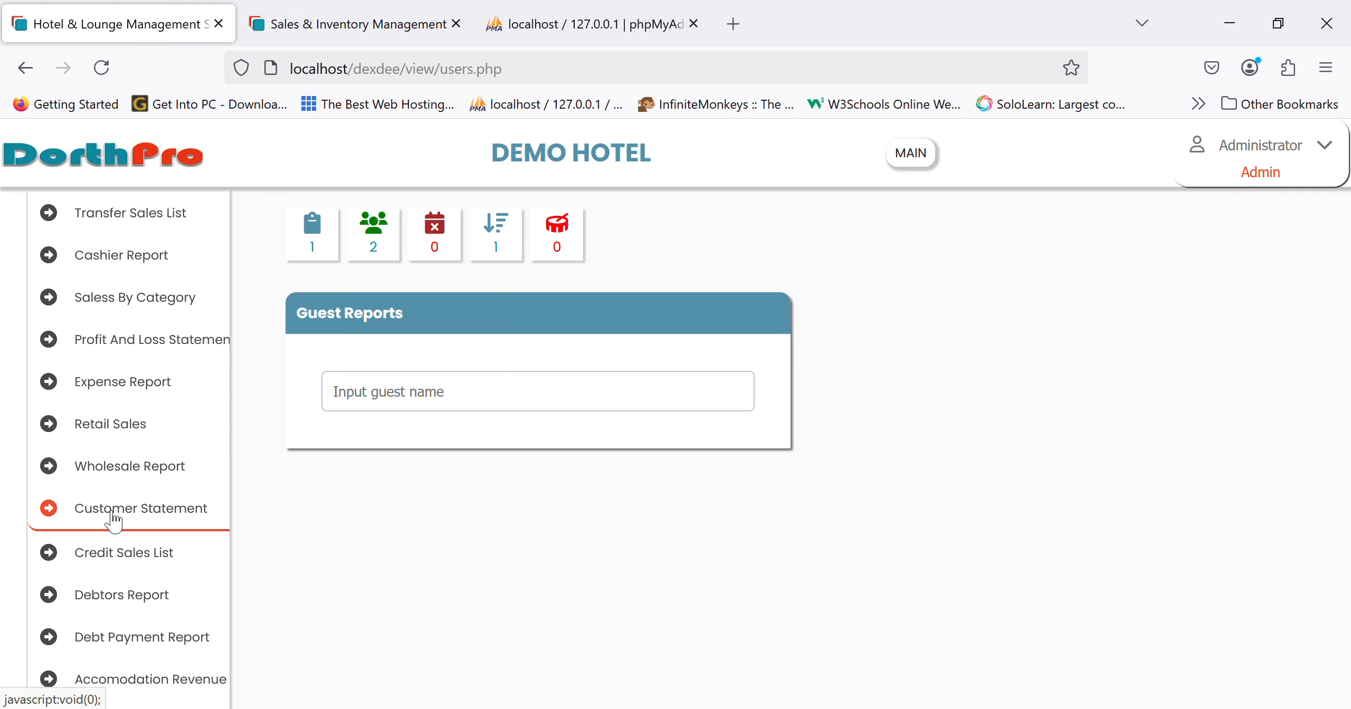
- Open the Accommodation Revenue report listing ₦174,800.00
{"action": "scroll", "coordinate": [113, 559], "scroll_direction": "down", "scroll_amount": 3}
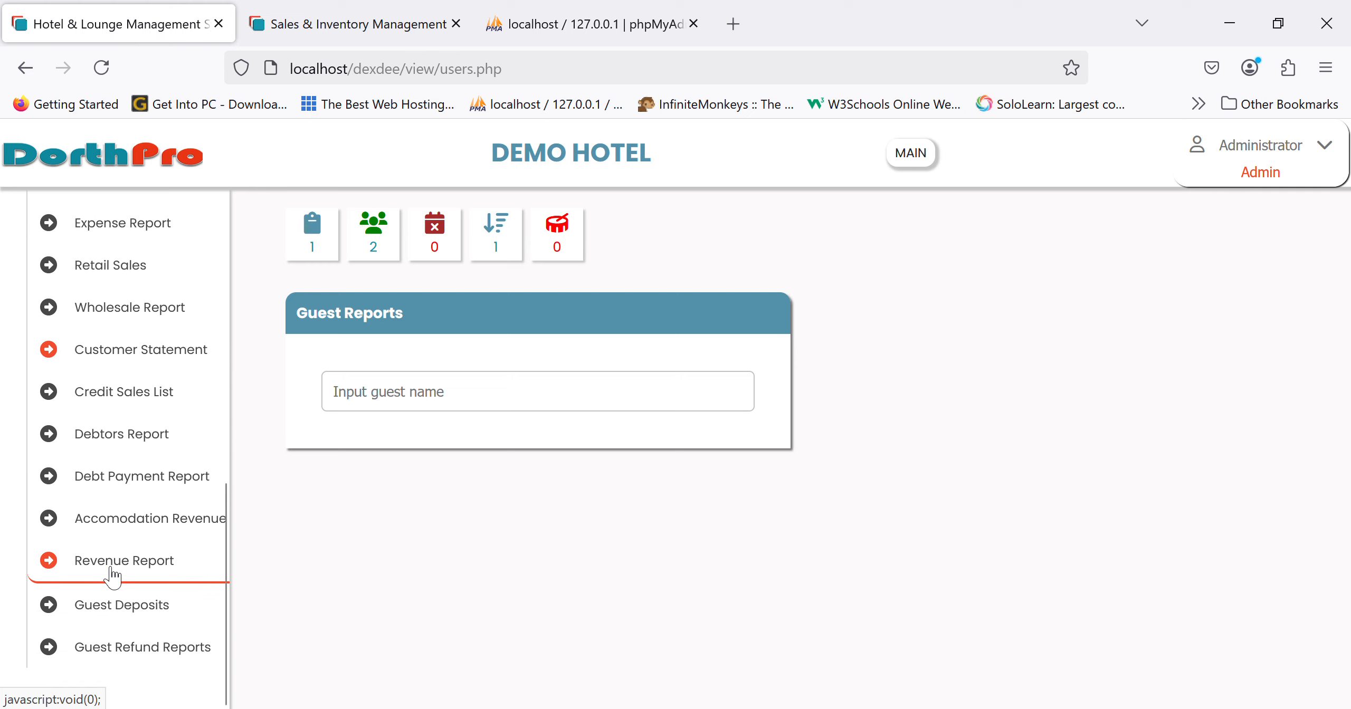
{"action": "scroll", "coordinate": [113, 575], "scroll_direction": "down", "scroll_amount": 1}
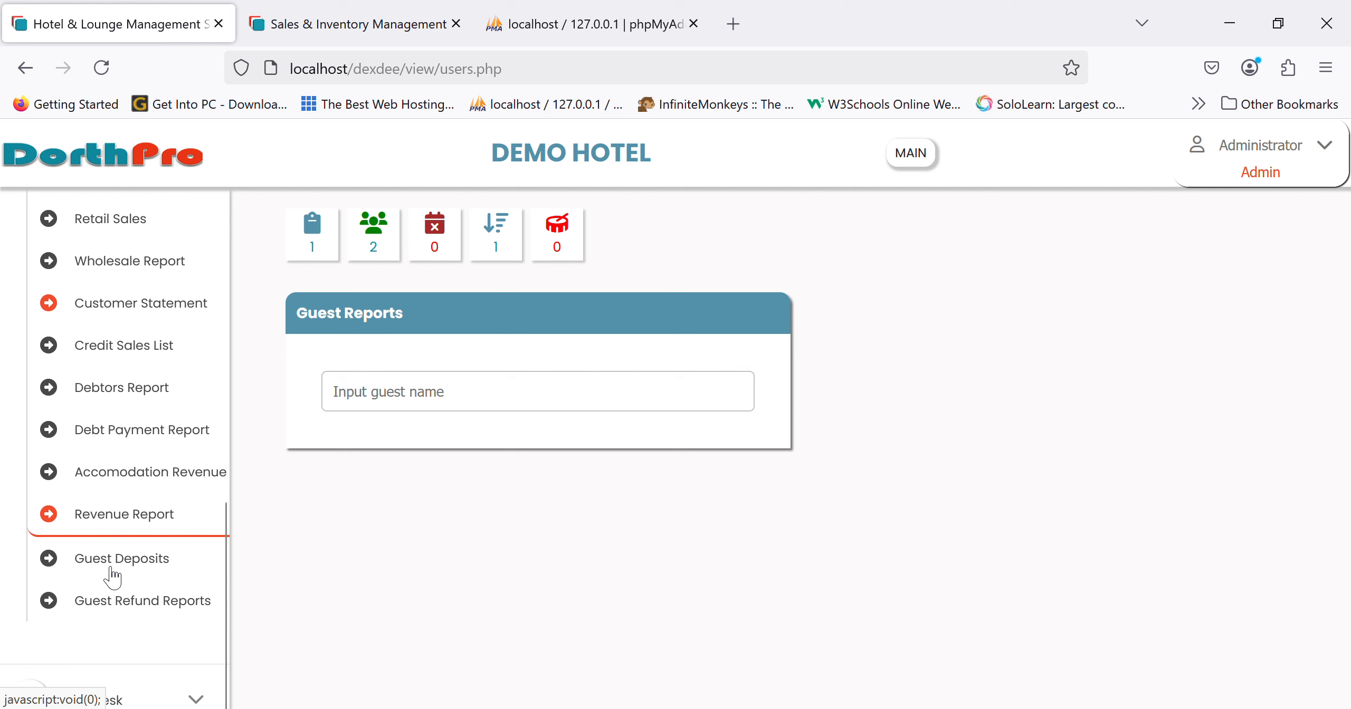
{"action": "left_click", "coordinate": [172, 483]}
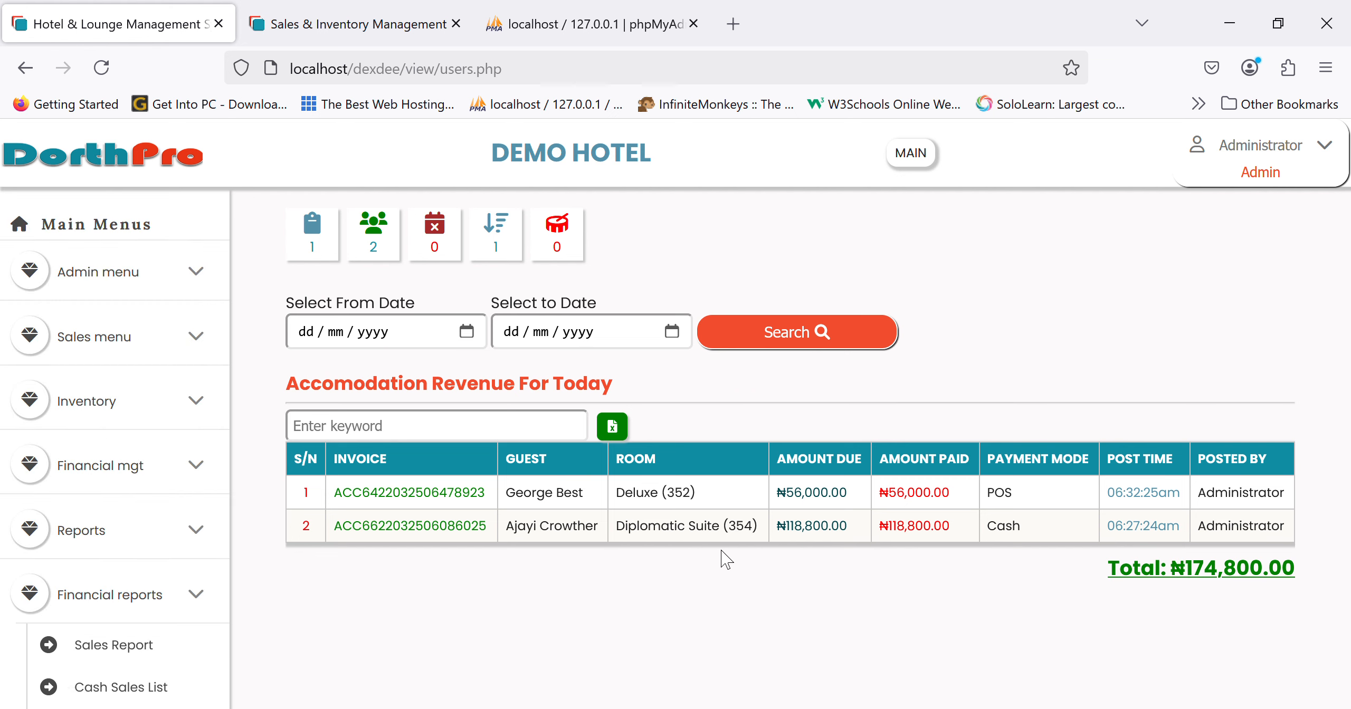
{"action": "scroll", "coordinate": [159, 561], "scroll_direction": "down", "scroll_amount": 10}
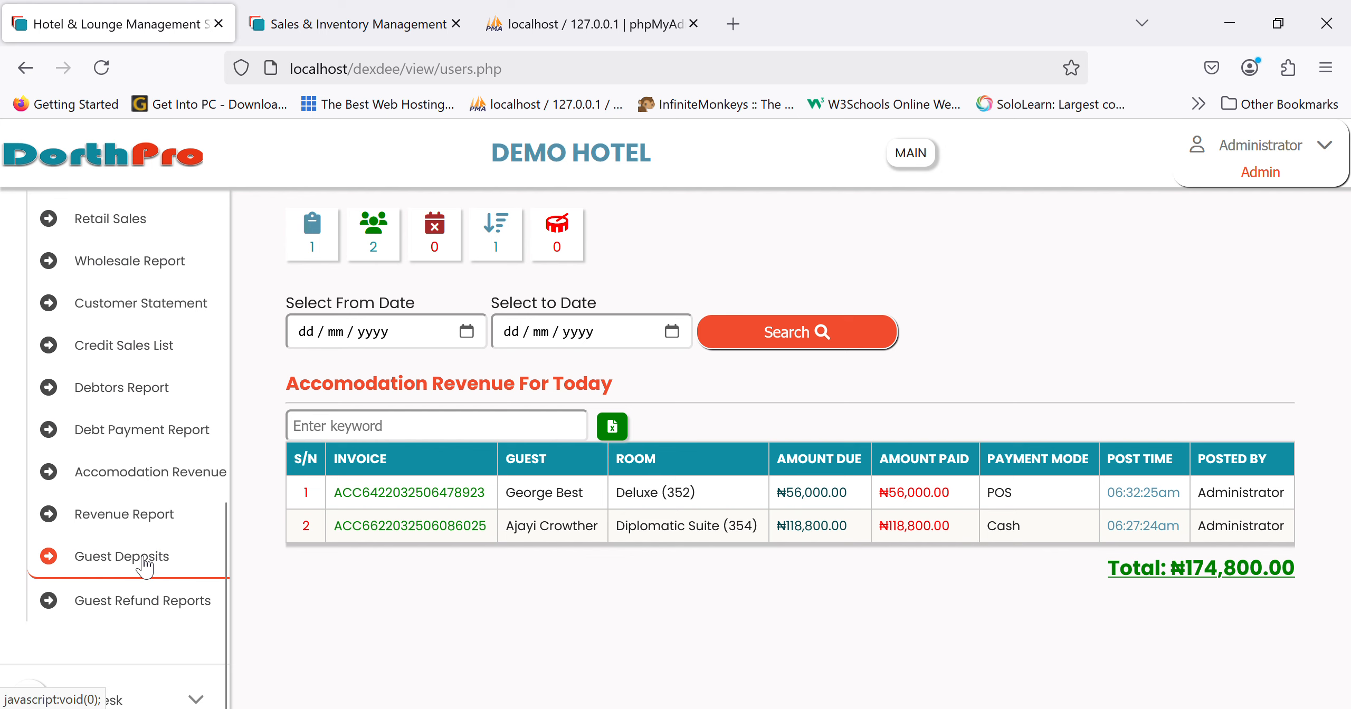
- Check the Guest Deposits, Guest Refund and today's Revenue reports (₦0.00 total)
{"action": "left_click", "coordinate": [144, 565]}
{"action": "left_click", "coordinate": [138, 612]}
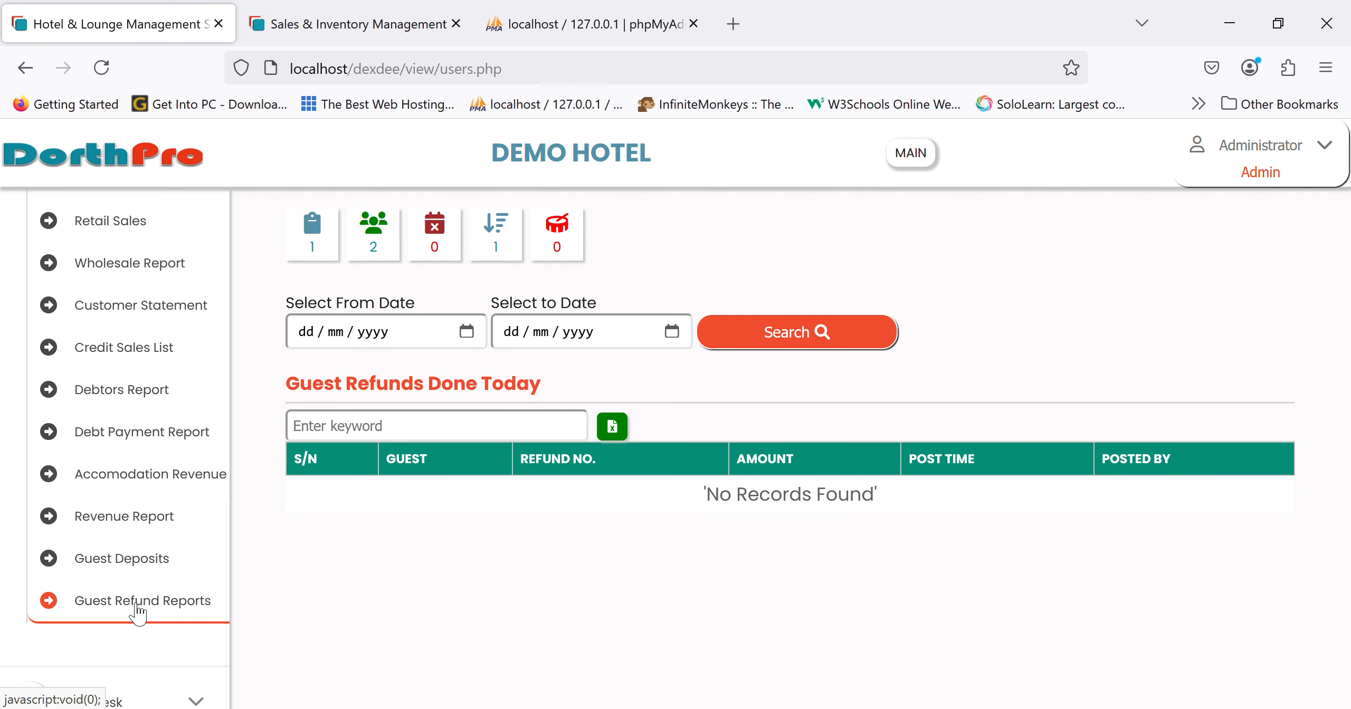
{"action": "left_click", "coordinate": [139, 519]}
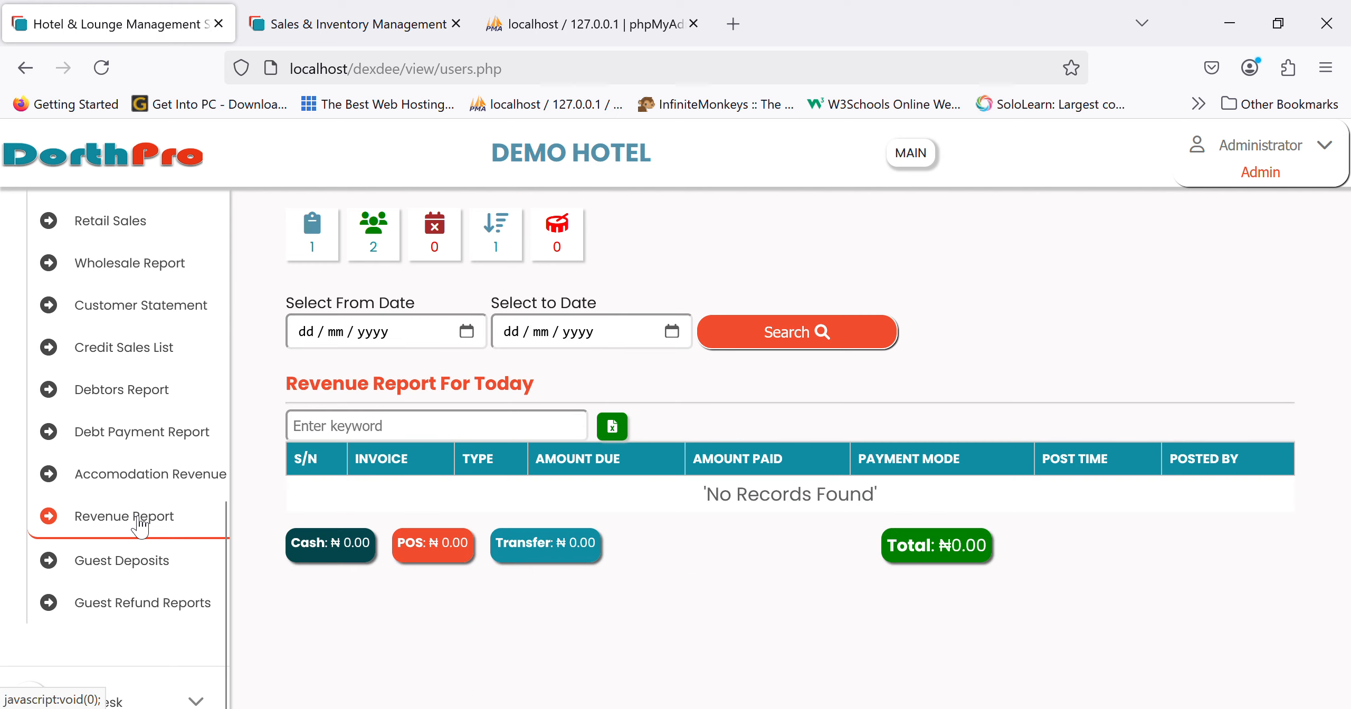
{"action": "scroll", "coordinate": [140, 523], "scroll_direction": "up", "scroll_amount": 5}
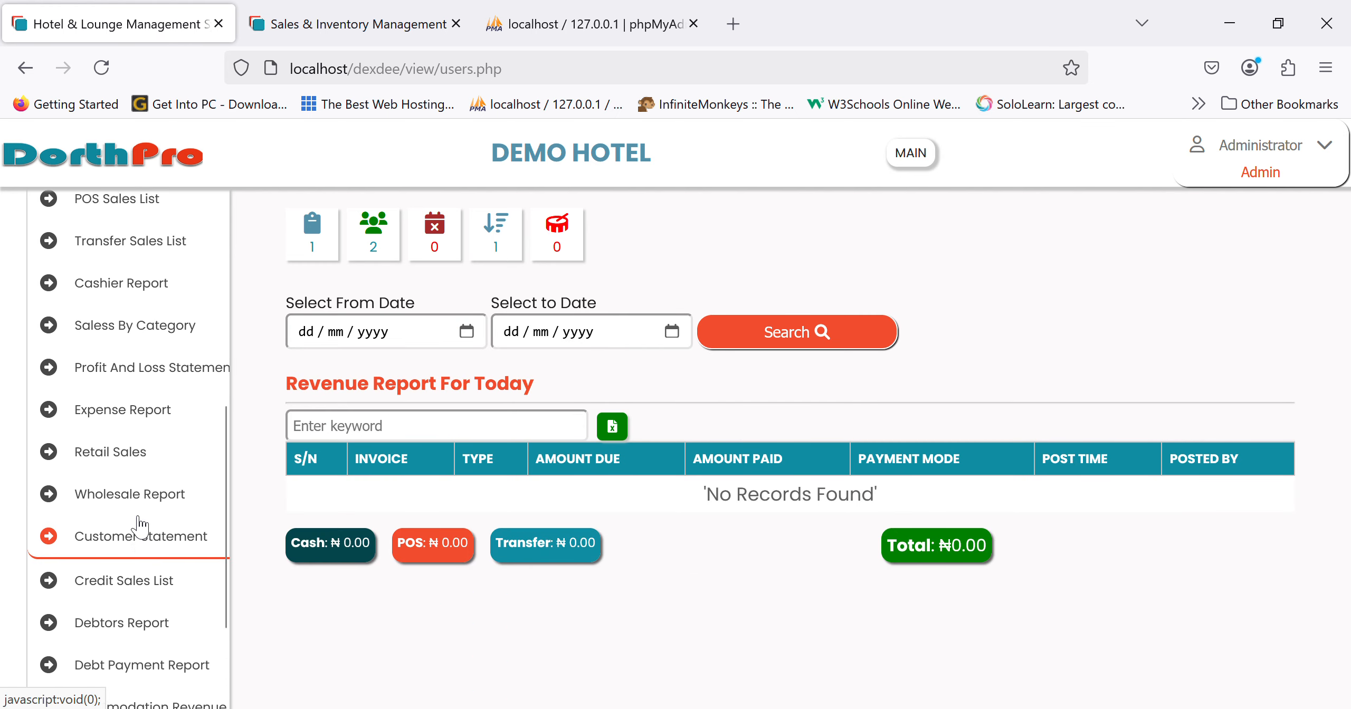
{"action": "scroll", "coordinate": [140, 523], "scroll_direction": "up", "scroll_amount": 2}
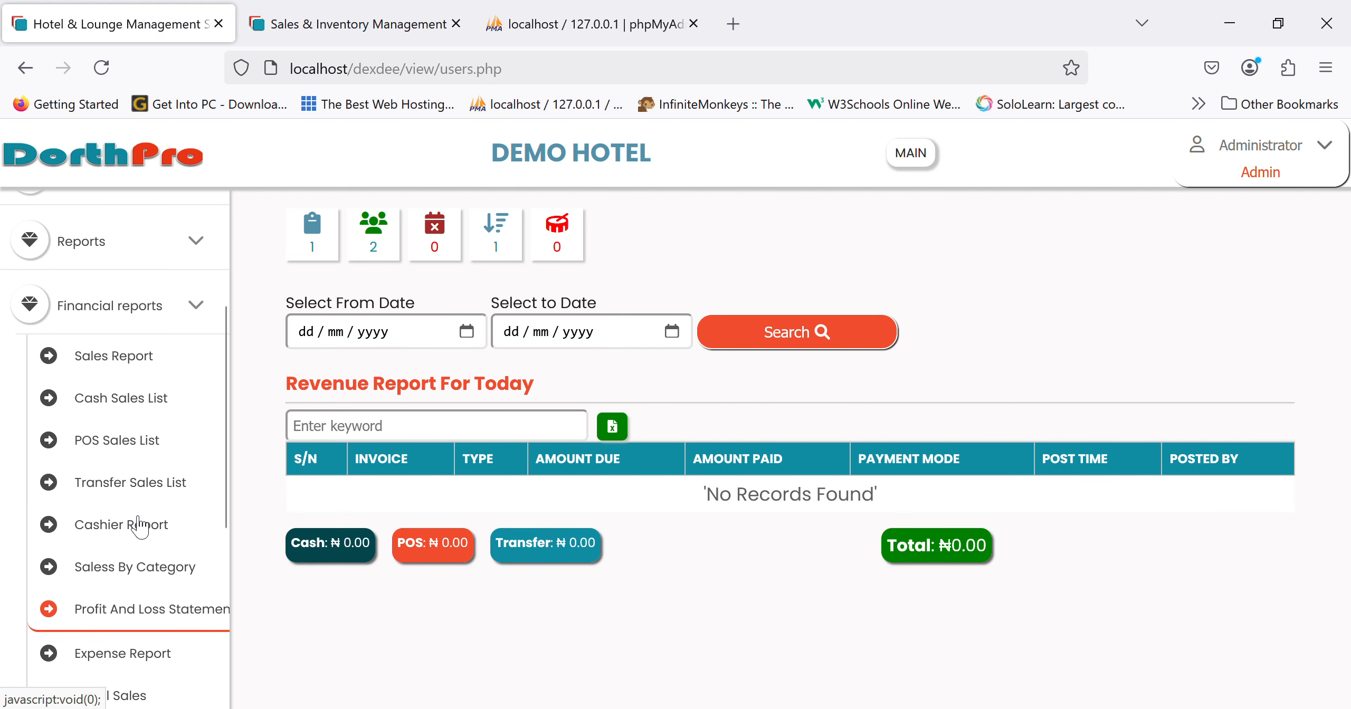
{"action": "left_click", "coordinate": [136, 334]}
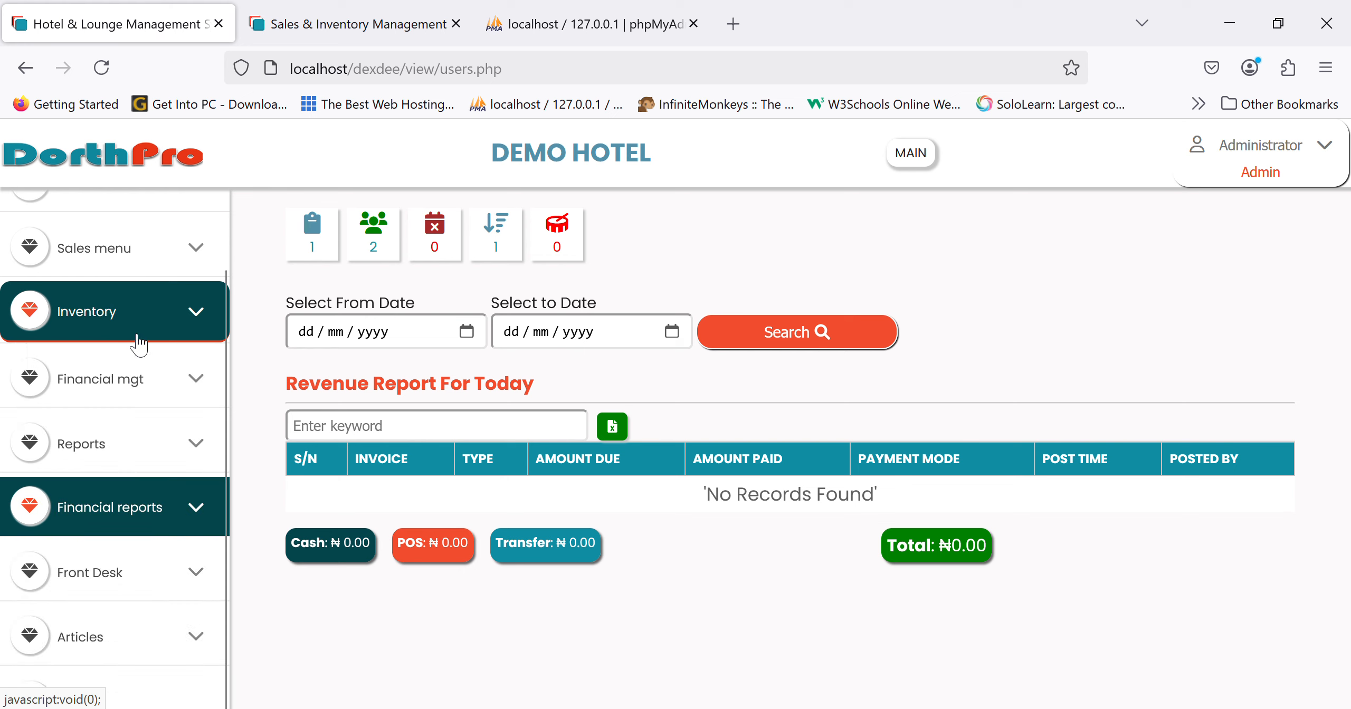
- Look at the Purchase Register, then open the Item History report
{"action": "left_click", "coordinate": [122, 462]}
{"action": "scroll", "coordinate": [115, 518], "scroll_direction": "down", "scroll_amount": 3}
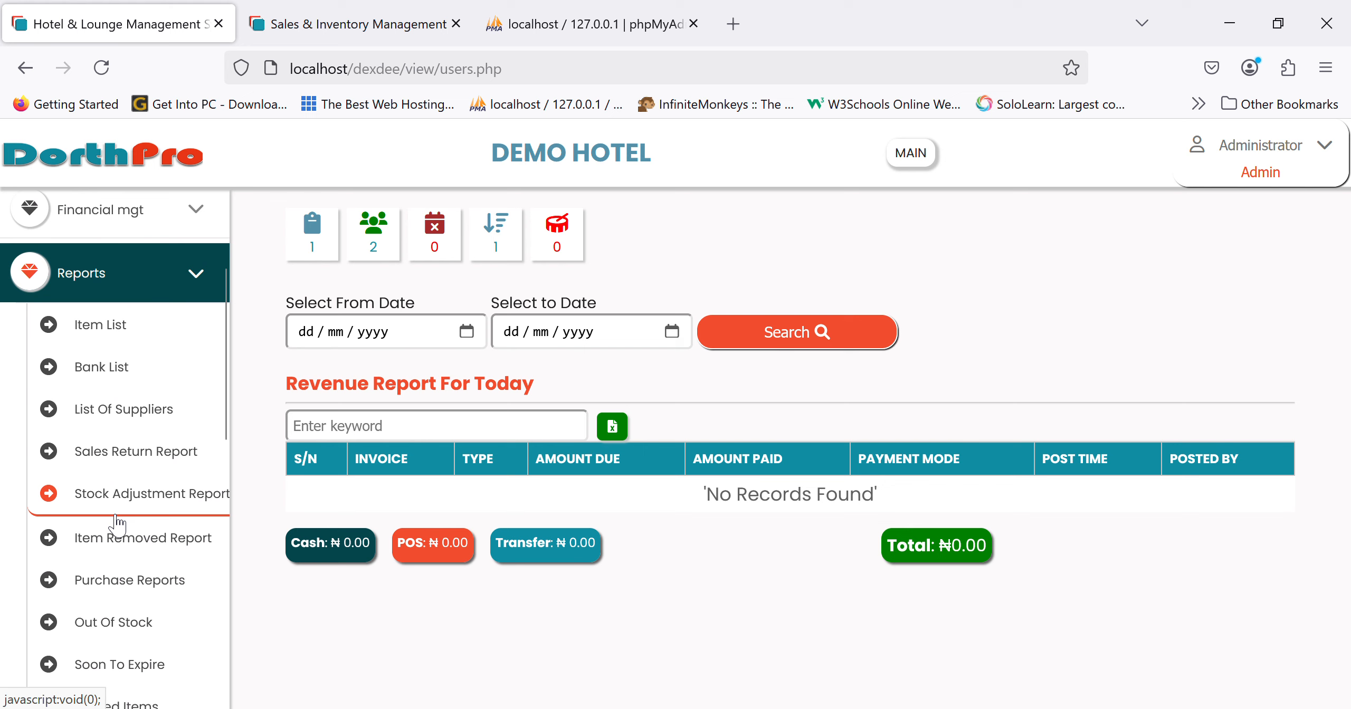
{"action": "scroll", "coordinate": [117, 523], "scroll_direction": "down", "scroll_amount": 2}
{"action": "scroll", "coordinate": [117, 522], "scroll_direction": "down", "scroll_amount": 1}
{"action": "scroll", "coordinate": [118, 523], "scroll_direction": "down", "scroll_amount": 2}
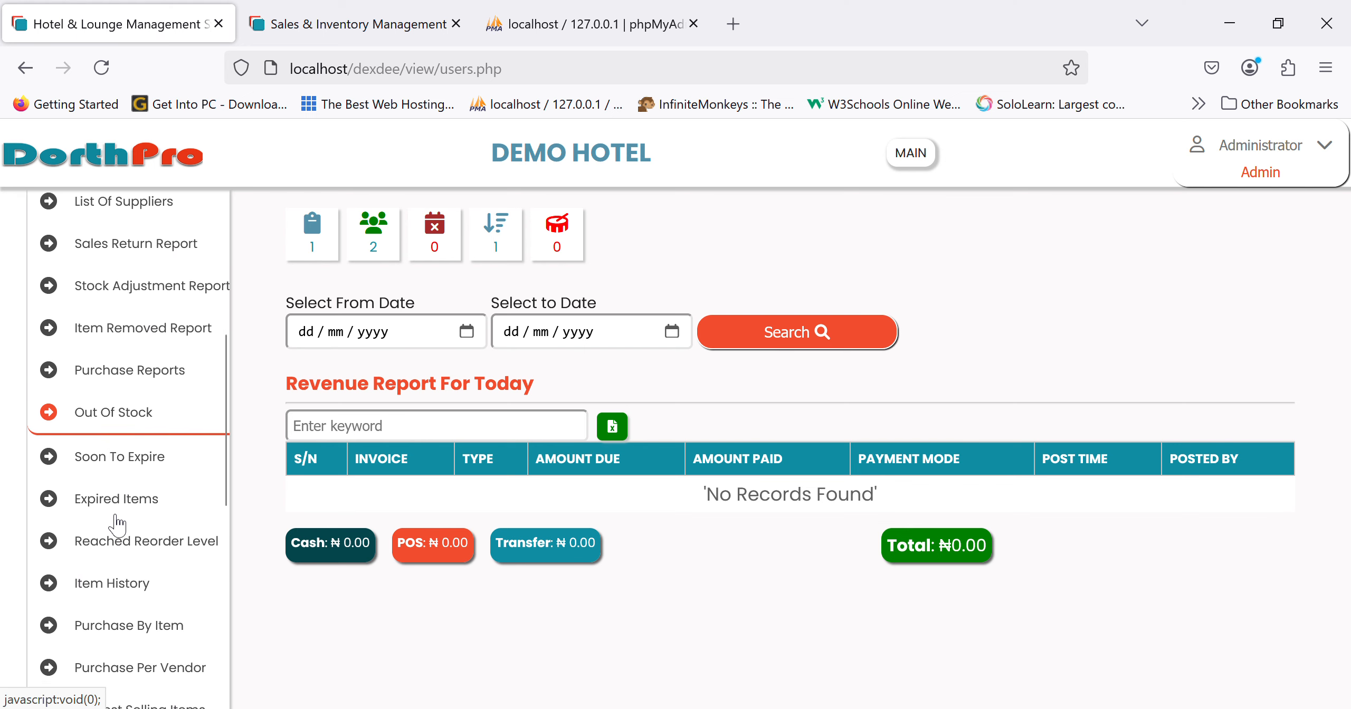
{"action": "left_click", "coordinate": [119, 379]}
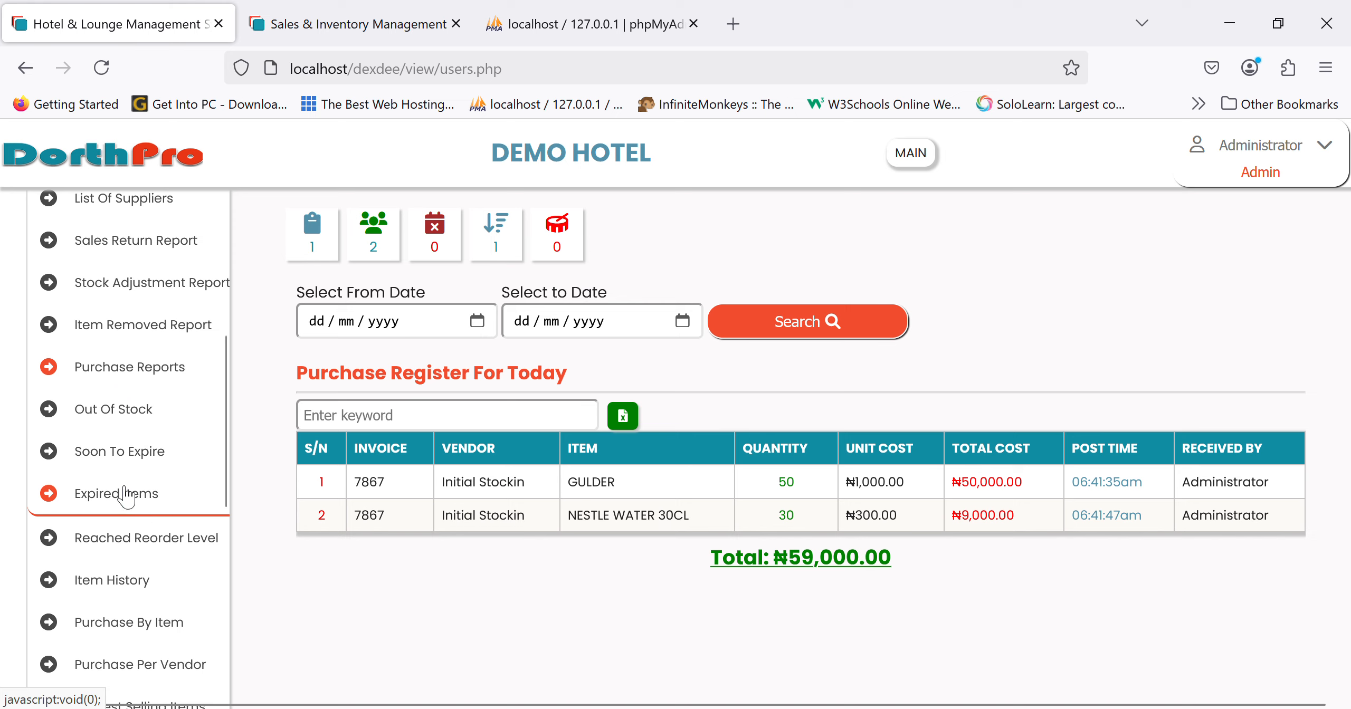
{"action": "left_click", "coordinate": [123, 583]}
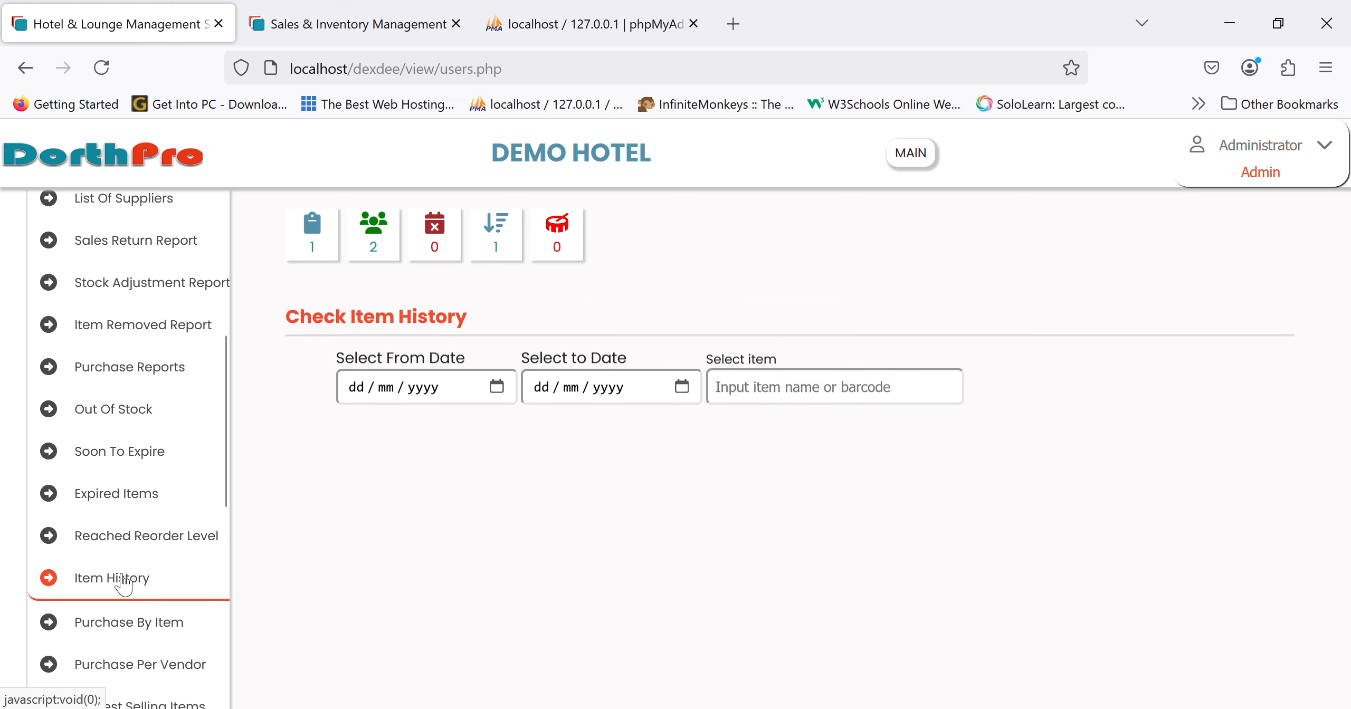
- Show GULDER's item history from 22/03/2025 to 22/03/2025
{"action": "scroll", "coordinate": [122, 583], "scroll_direction": "down", "scroll_amount": 2}
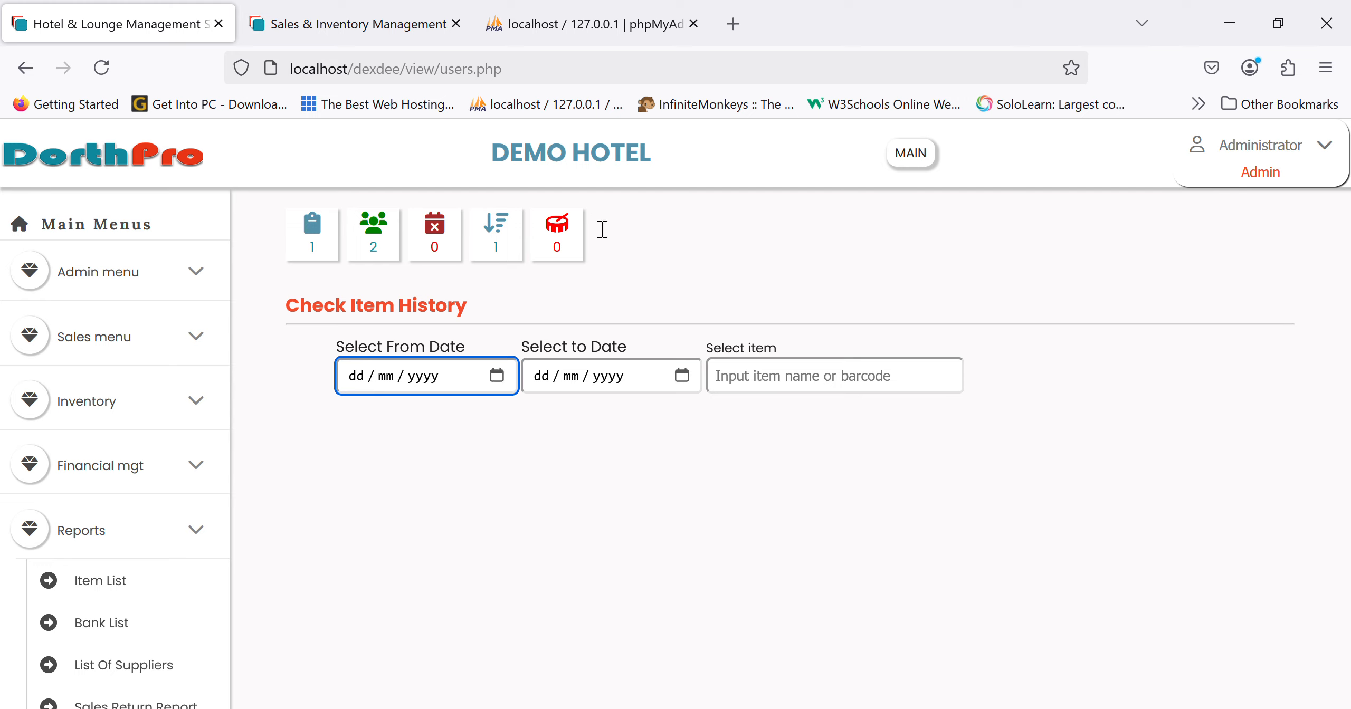
{"action": "left_click", "coordinate": [683, 377]}
{"action": "left_click", "coordinate": [684, 378]}
{"action": "left_click", "coordinate": [743, 227]}
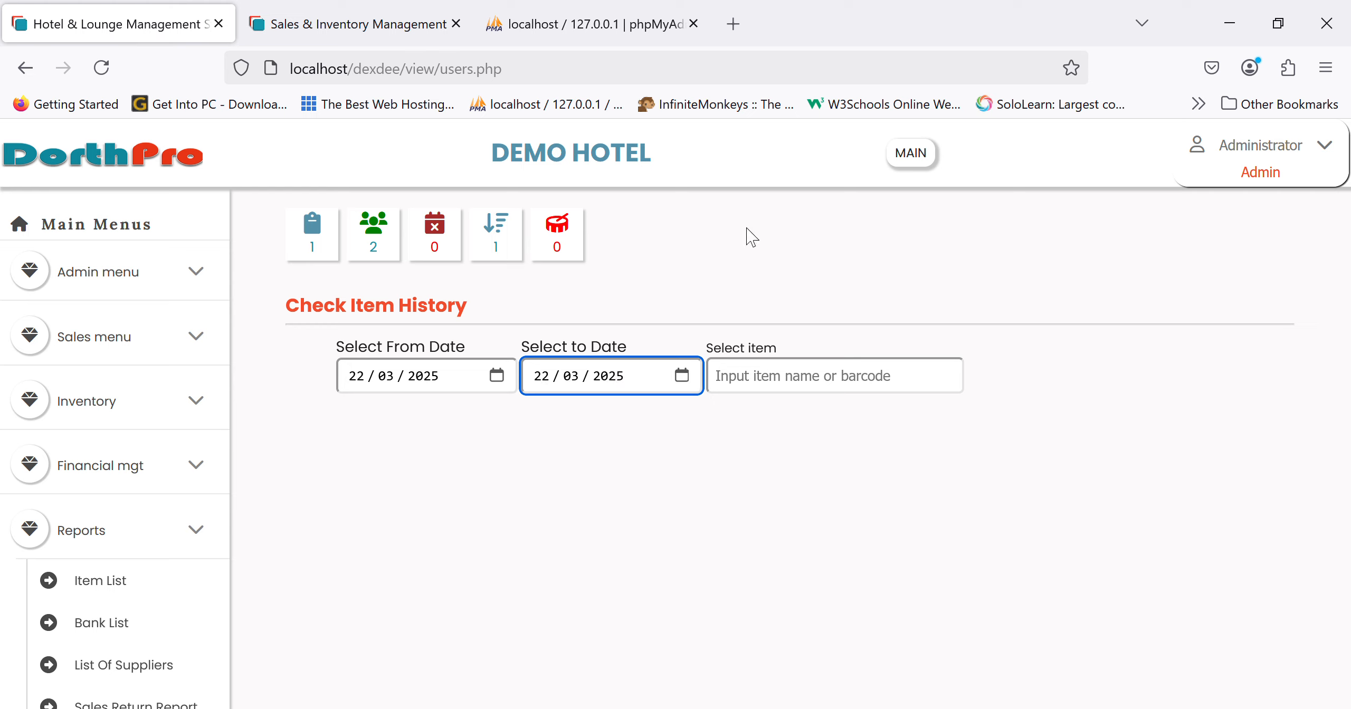
{"action": "left_click", "coordinate": [839, 389]}
{"action": "type", "text": "guld"}
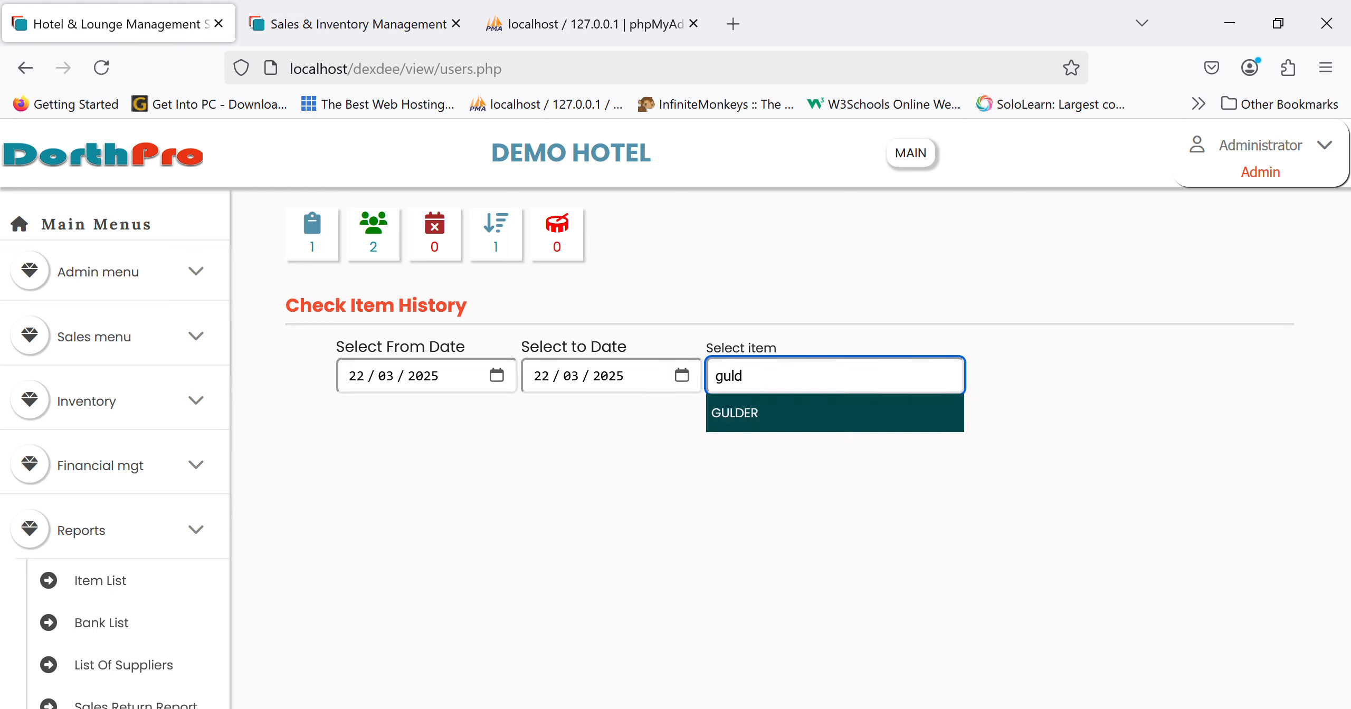
{"action": "left_click", "coordinate": [796, 424]}
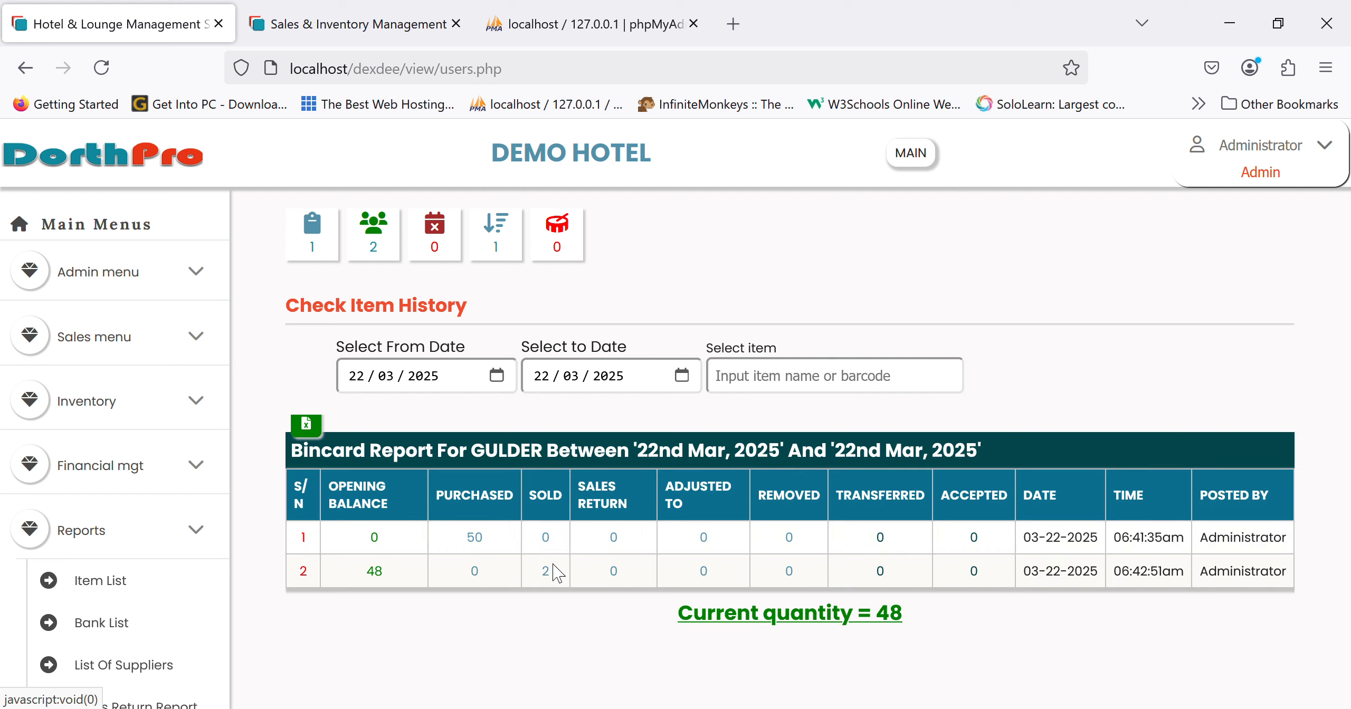
- Bring up today's Highest Selling Items, led by CANNED HEINEKEN
{"action": "scroll", "coordinate": [132, 581], "scroll_direction": "down", "scroll_amount": 10}
{"action": "scroll", "coordinate": [140, 585], "scroll_direction": "down", "scroll_amount": 3}
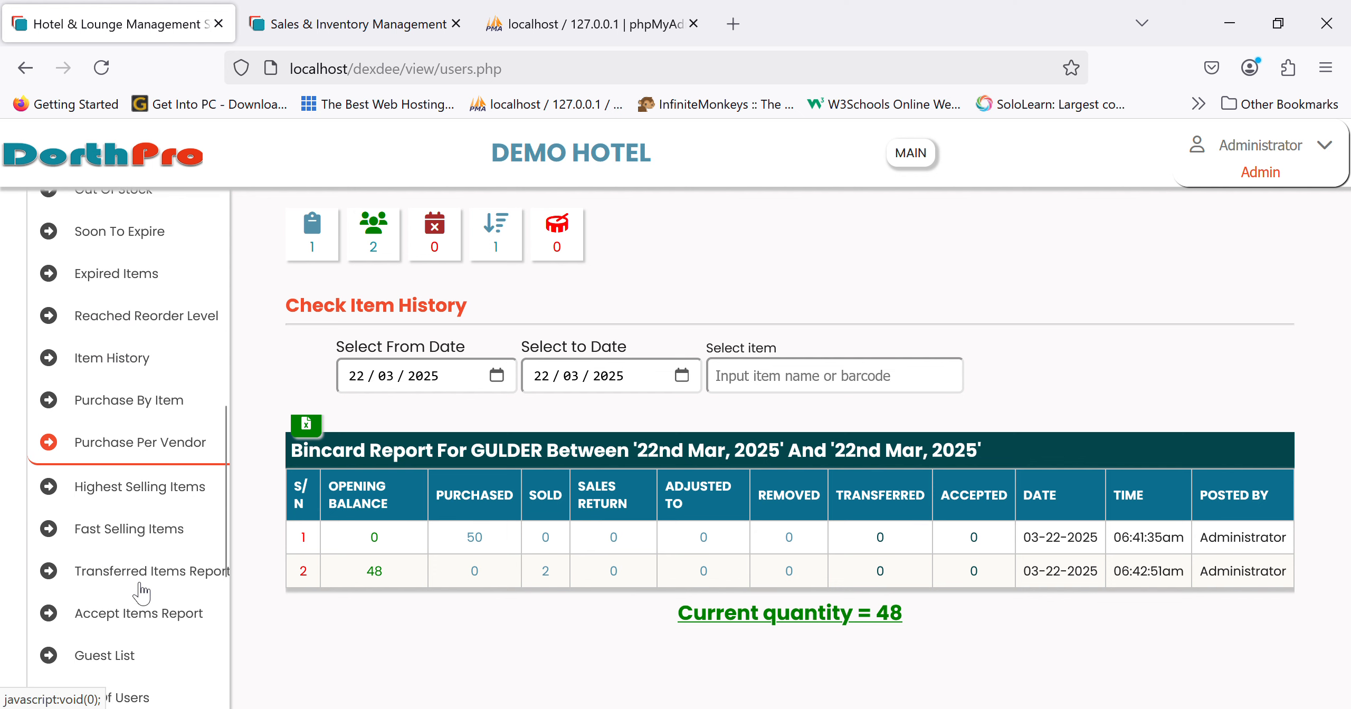
{"action": "left_click", "coordinate": [170, 460]}
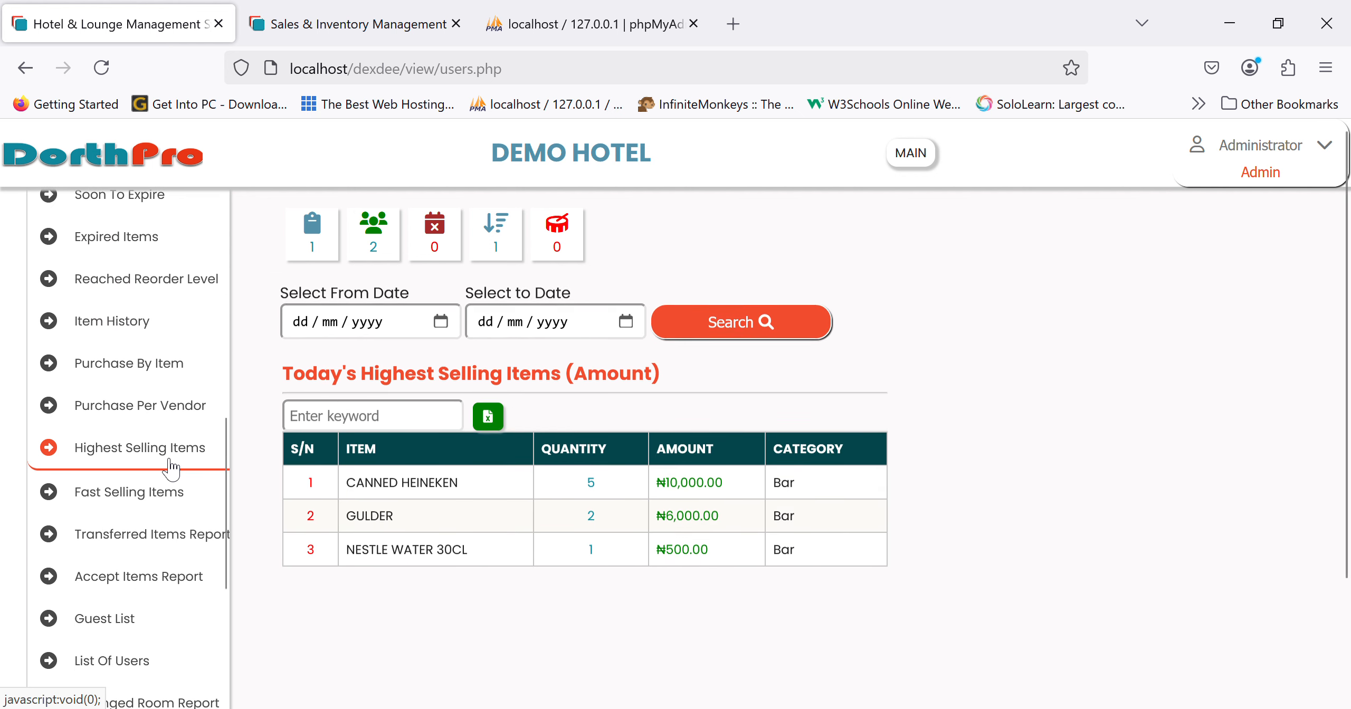
- View today's Fast Selling Items, the Guest List and the Changed Room Report
{"action": "left_click", "coordinate": [153, 507]}
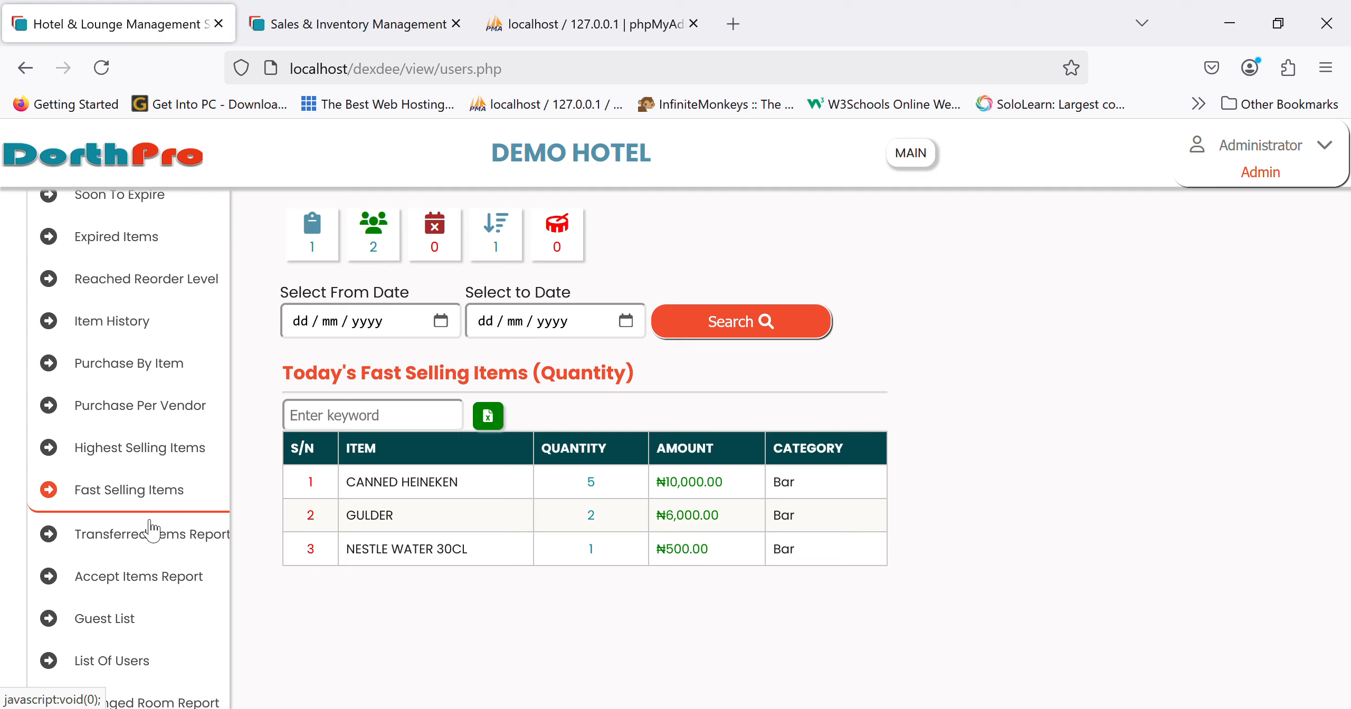
{"action": "scroll", "coordinate": [150, 544], "scroll_direction": "down", "scroll_amount": 3}
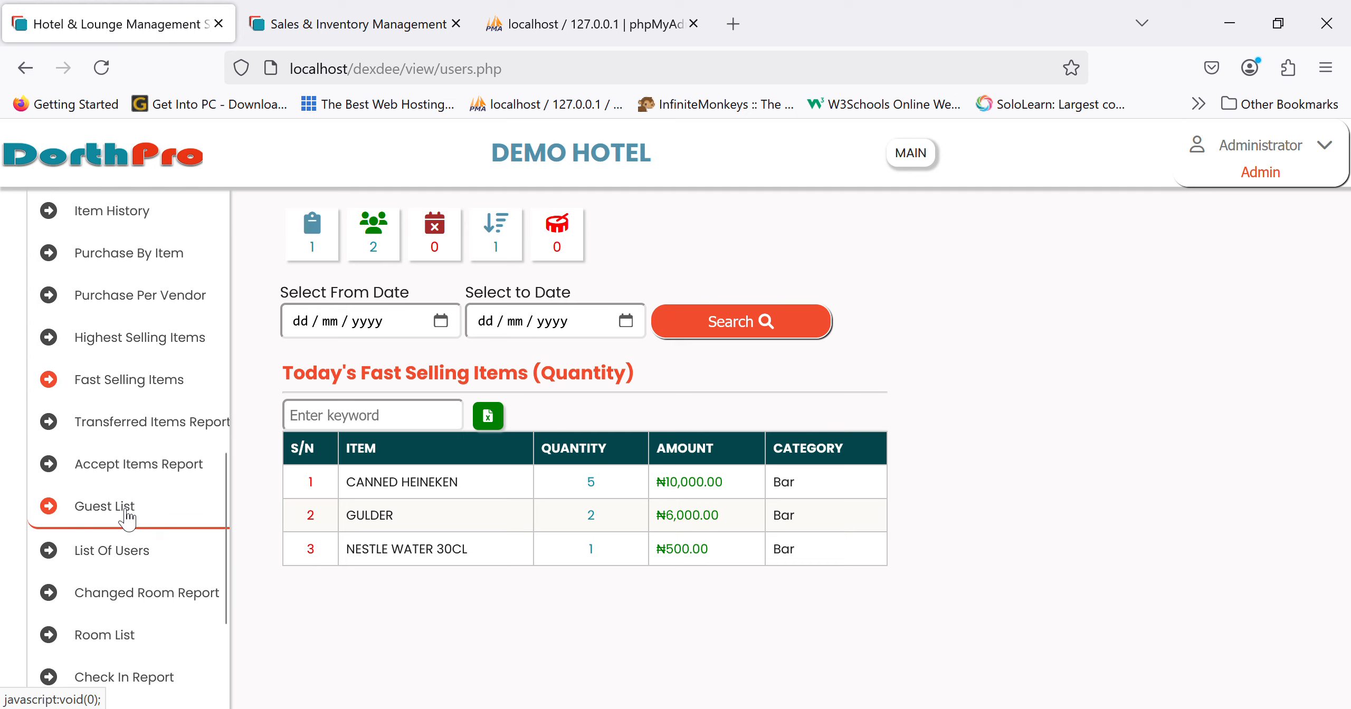
{"action": "left_click", "coordinate": [127, 512]}
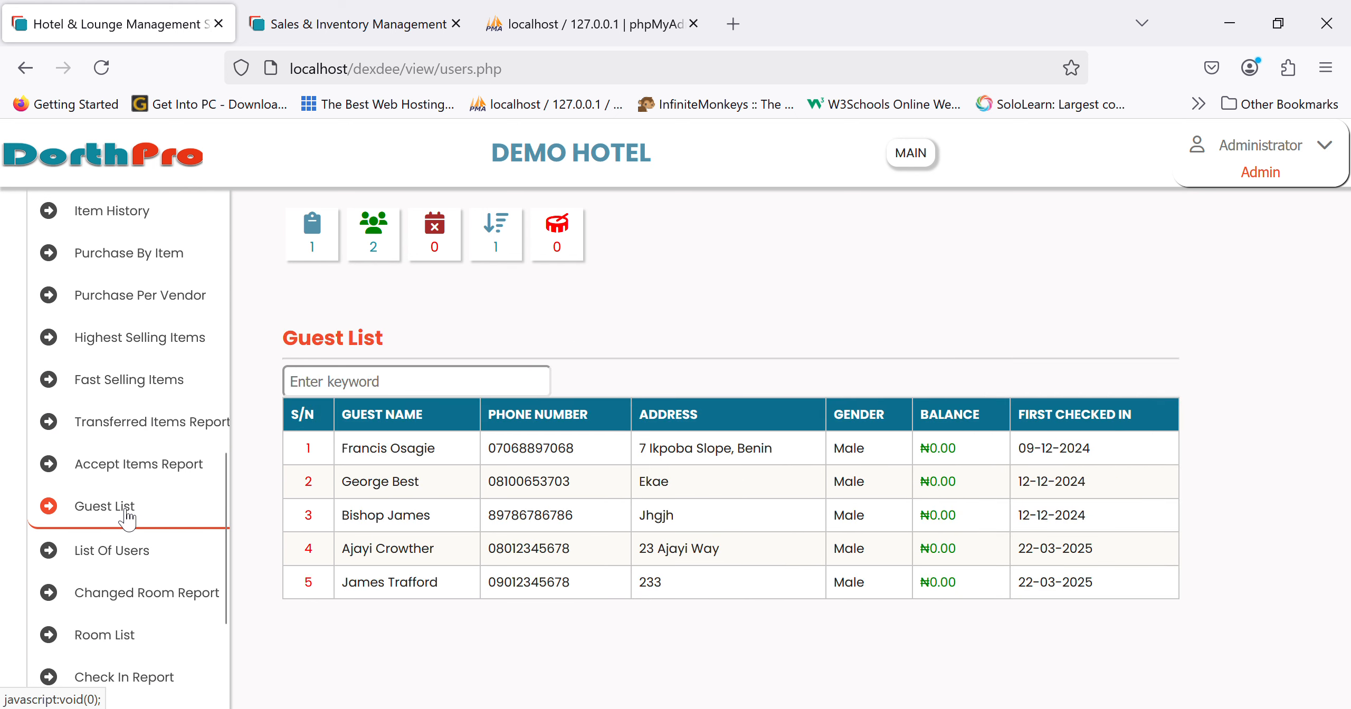
{"action": "left_click", "coordinate": [127, 599]}
- Check today's check-in and check-out reports, then Reports By Room (ROOM 405, ROOM 102)
{"action": "scroll", "coordinate": [129, 594], "scroll_direction": "down", "scroll_amount": 3}
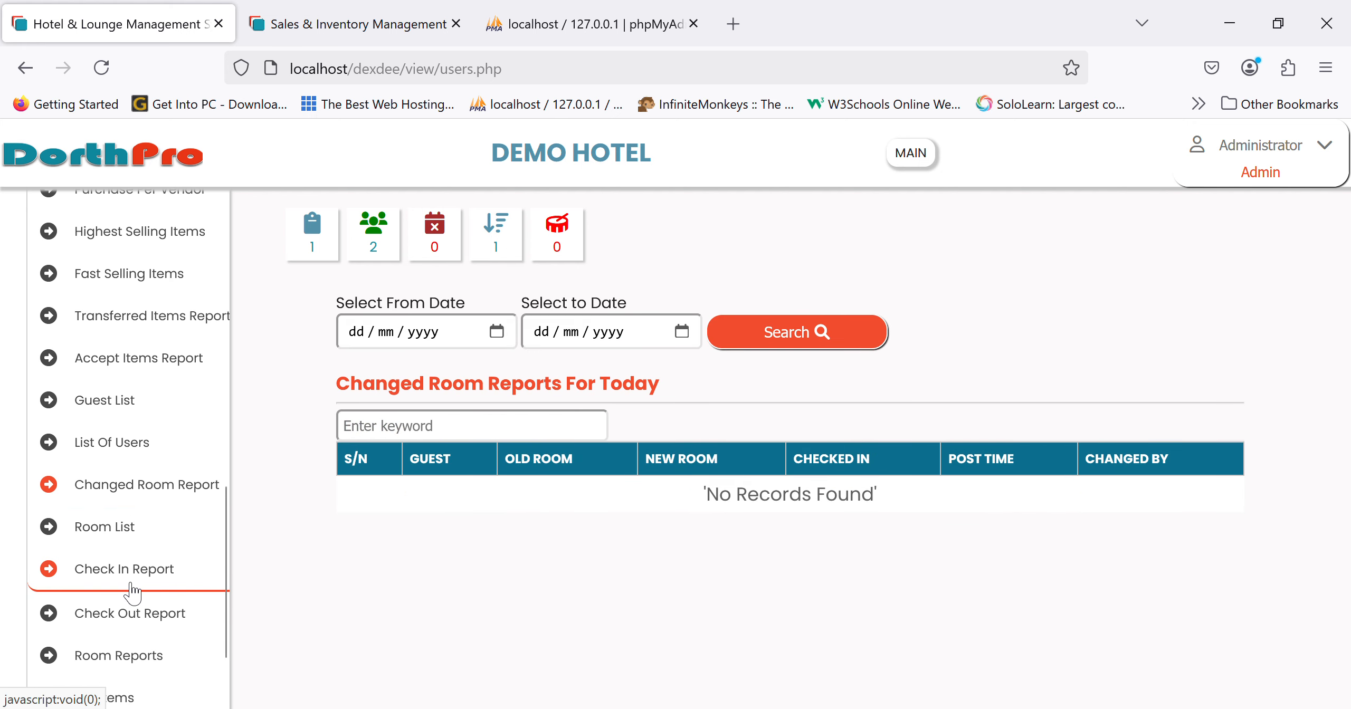
{"action": "left_click", "coordinate": [131, 584]}
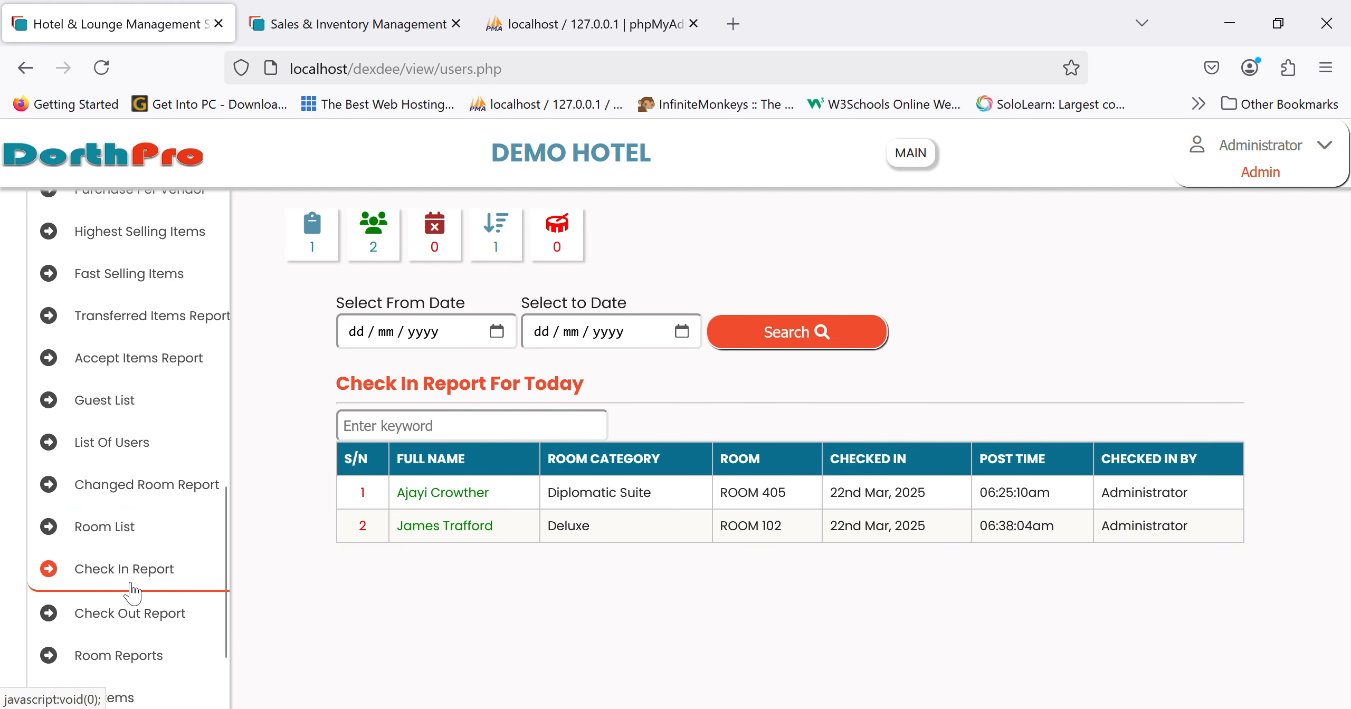
{"action": "scroll", "coordinate": [133, 591], "scroll_direction": "down", "scroll_amount": 2}
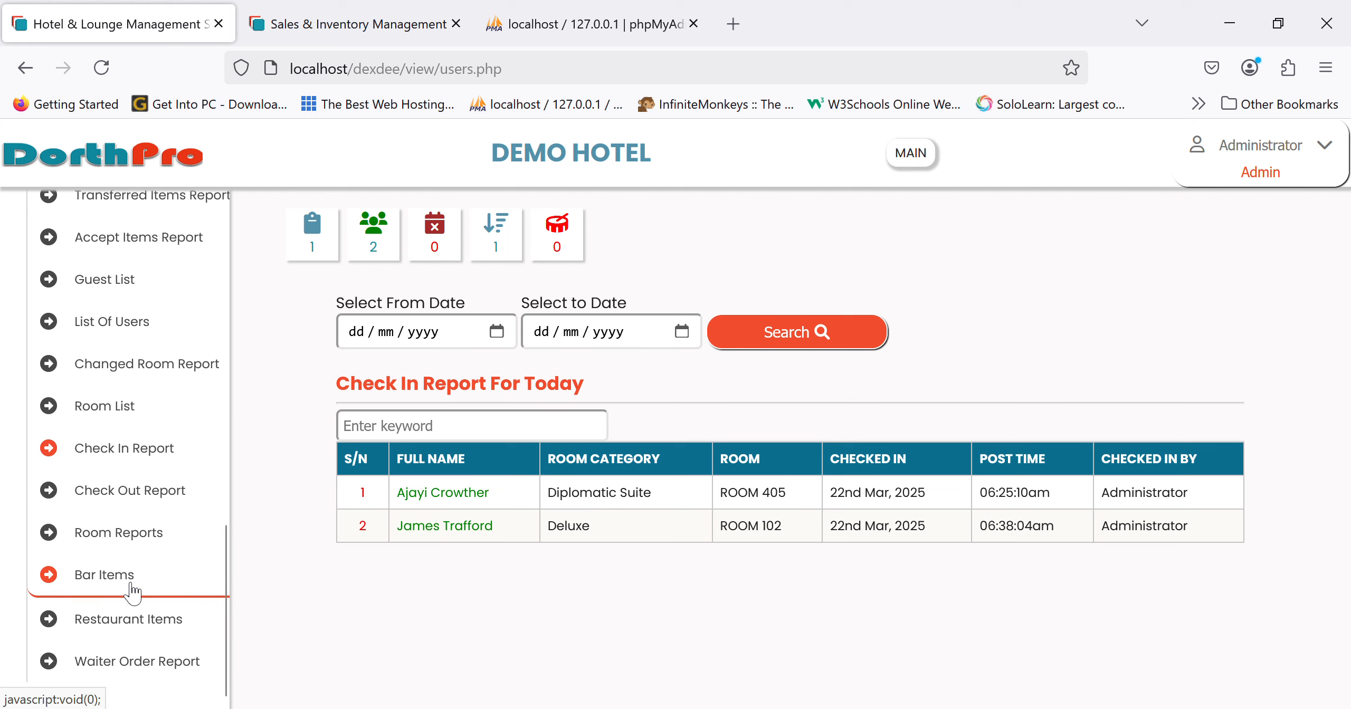
{"action": "left_click", "coordinate": [168, 508]}
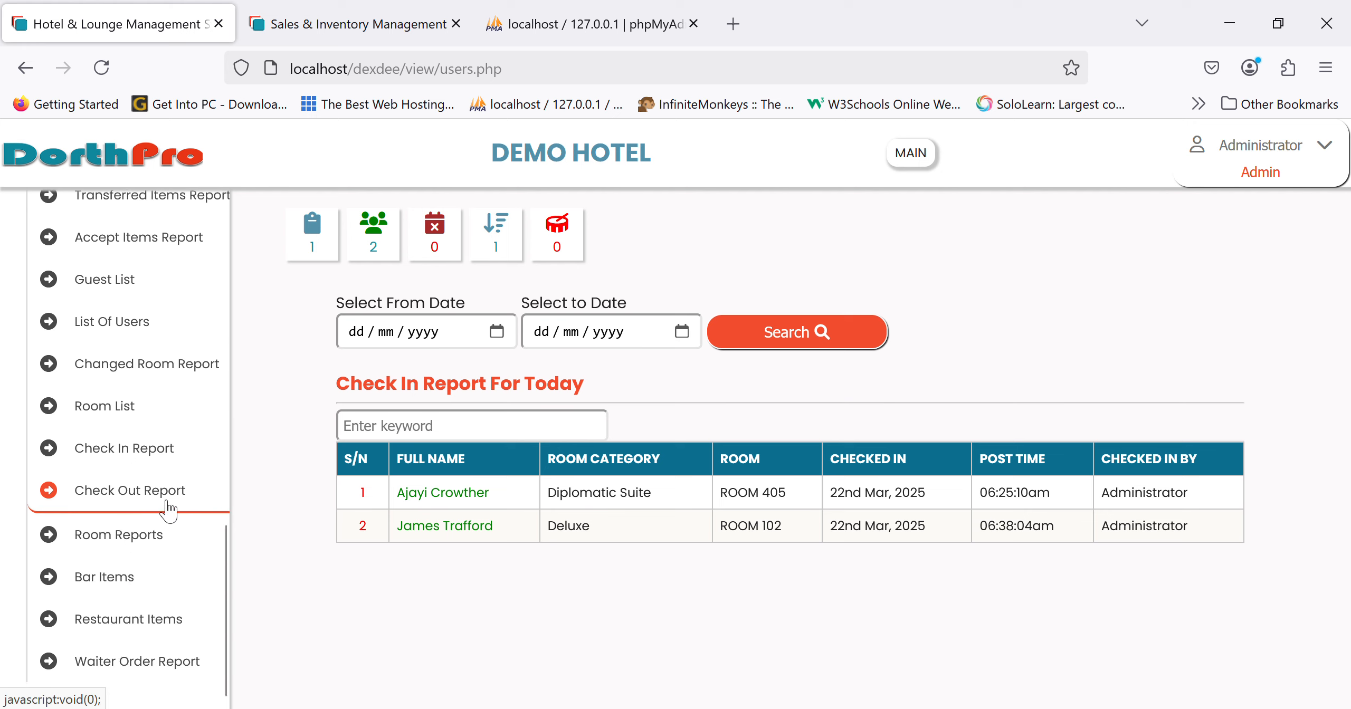
{"action": "left_click", "coordinate": [138, 536]}
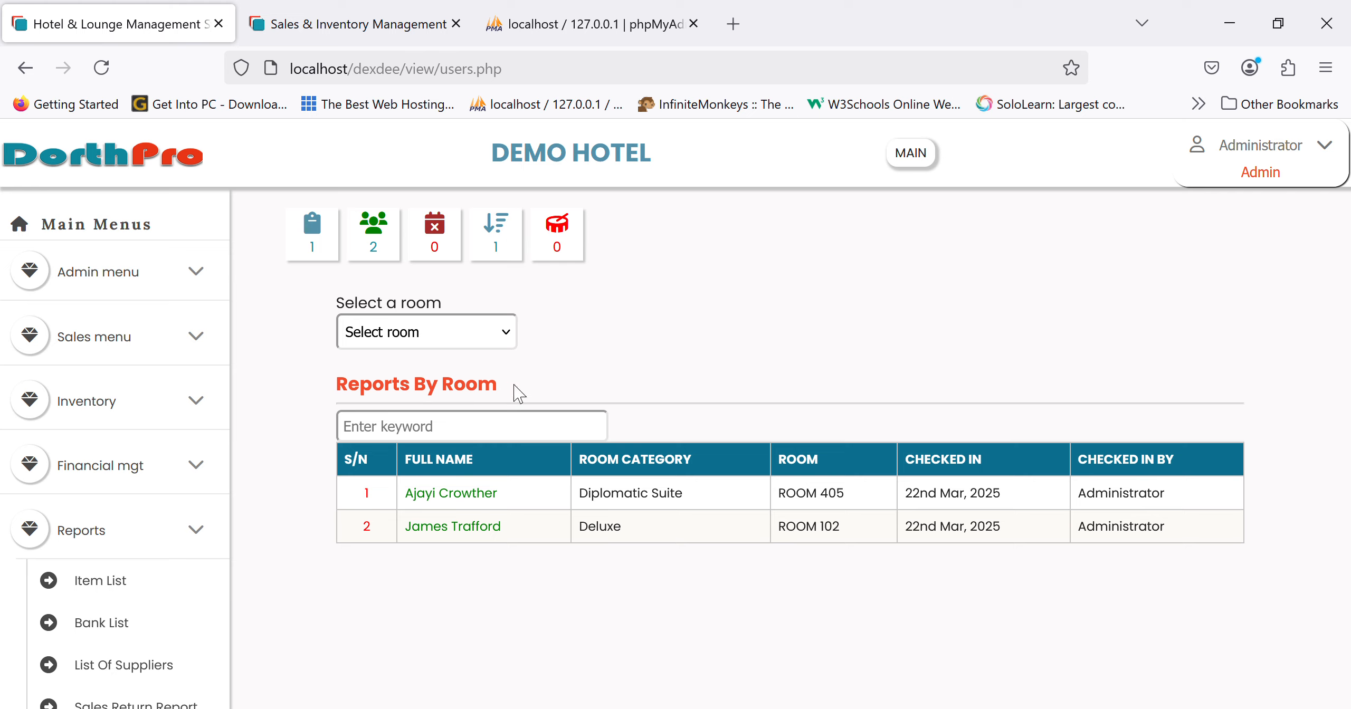
- Show Room Reports for ROOM 101 and ROOM 321, ending on ROOM 405 with ₦90,000.00 due
{"action": "left_click", "coordinate": [491, 340]}
{"action": "left_click", "coordinate": [438, 401]}
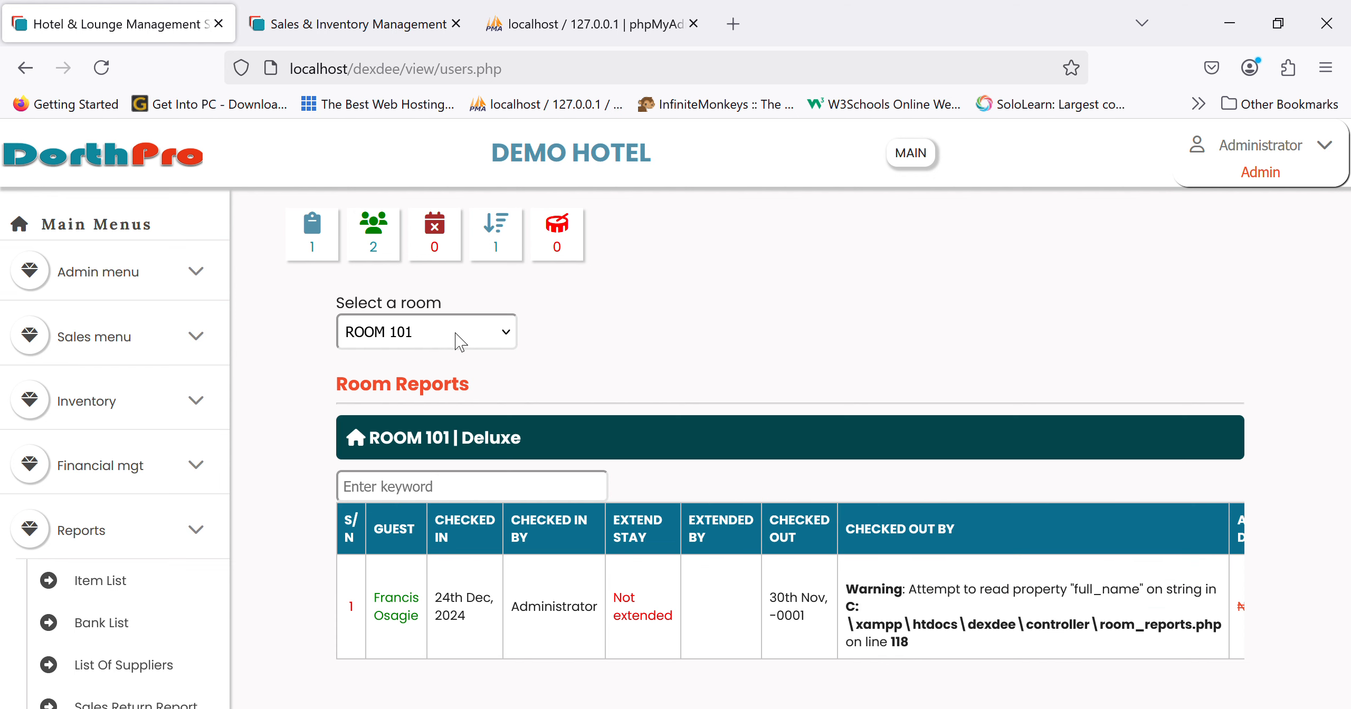
{"action": "left_click", "coordinate": [404, 446]}
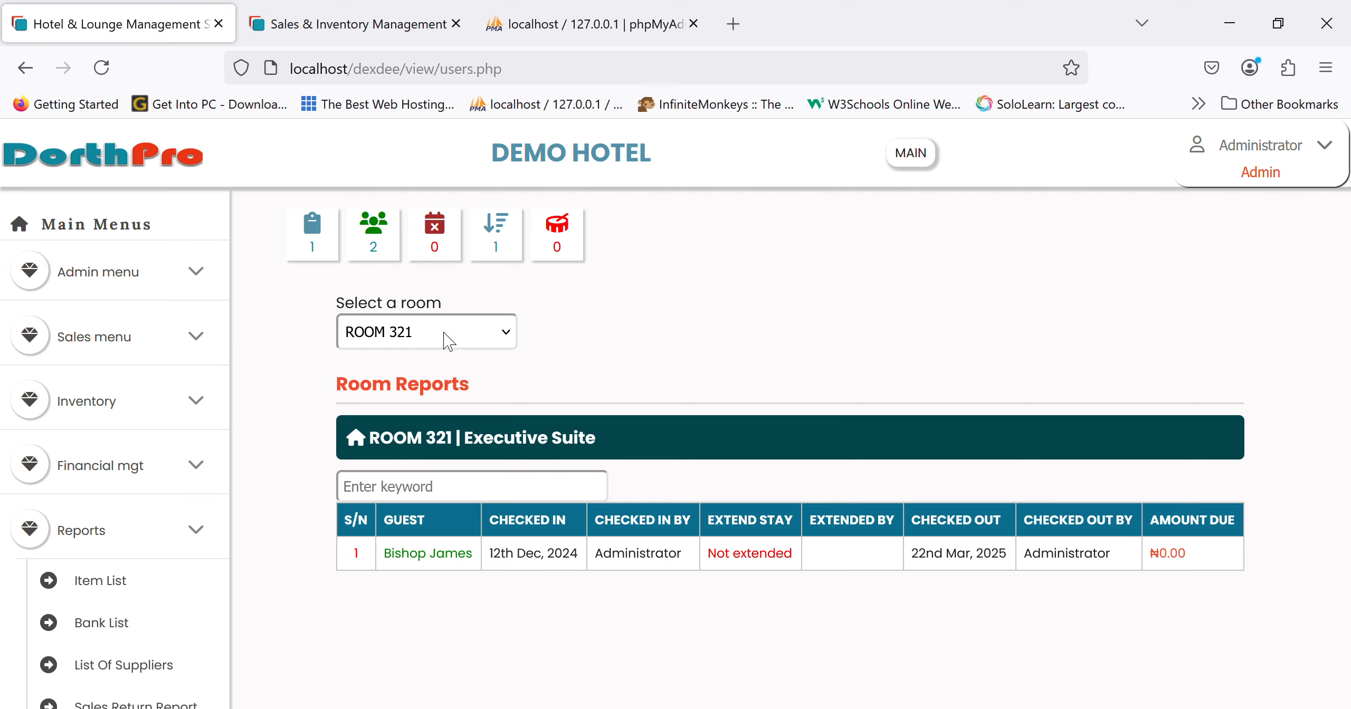
{"action": "left_click", "coordinate": [399, 475]}
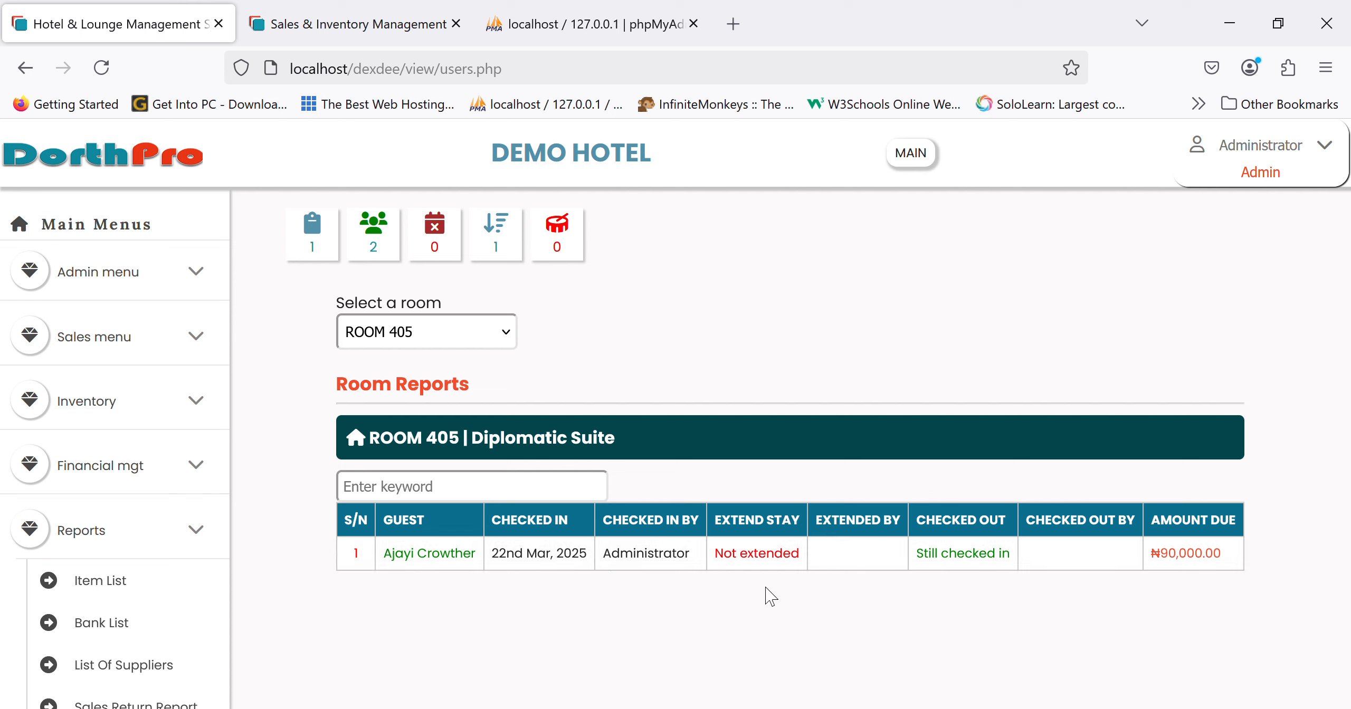
{"action": "scroll", "coordinate": [131, 617], "scroll_direction": "down", "scroll_amount": 10}
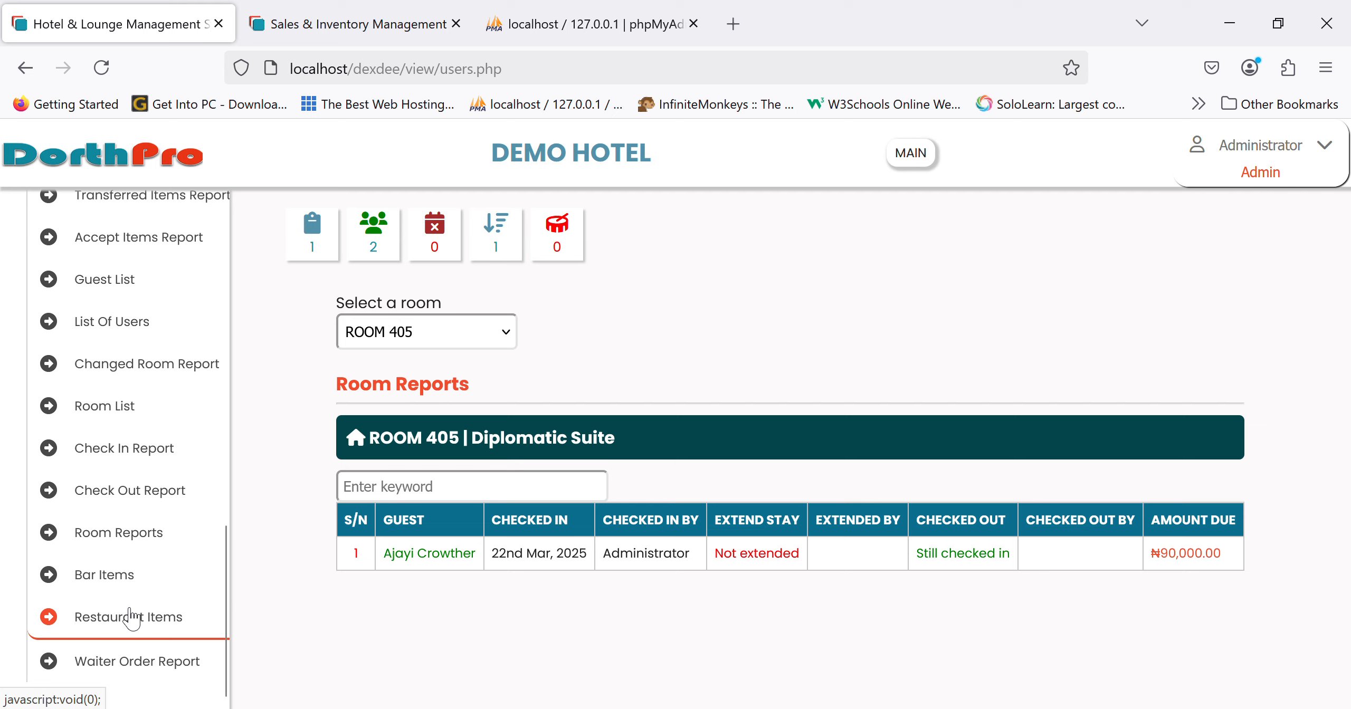
- View the Waiter Order Report, then the seven priced restaurant items, and collapse the Reports submenu
{"action": "scroll", "coordinate": [130, 617], "scroll_direction": "down", "scroll_amount": 2}
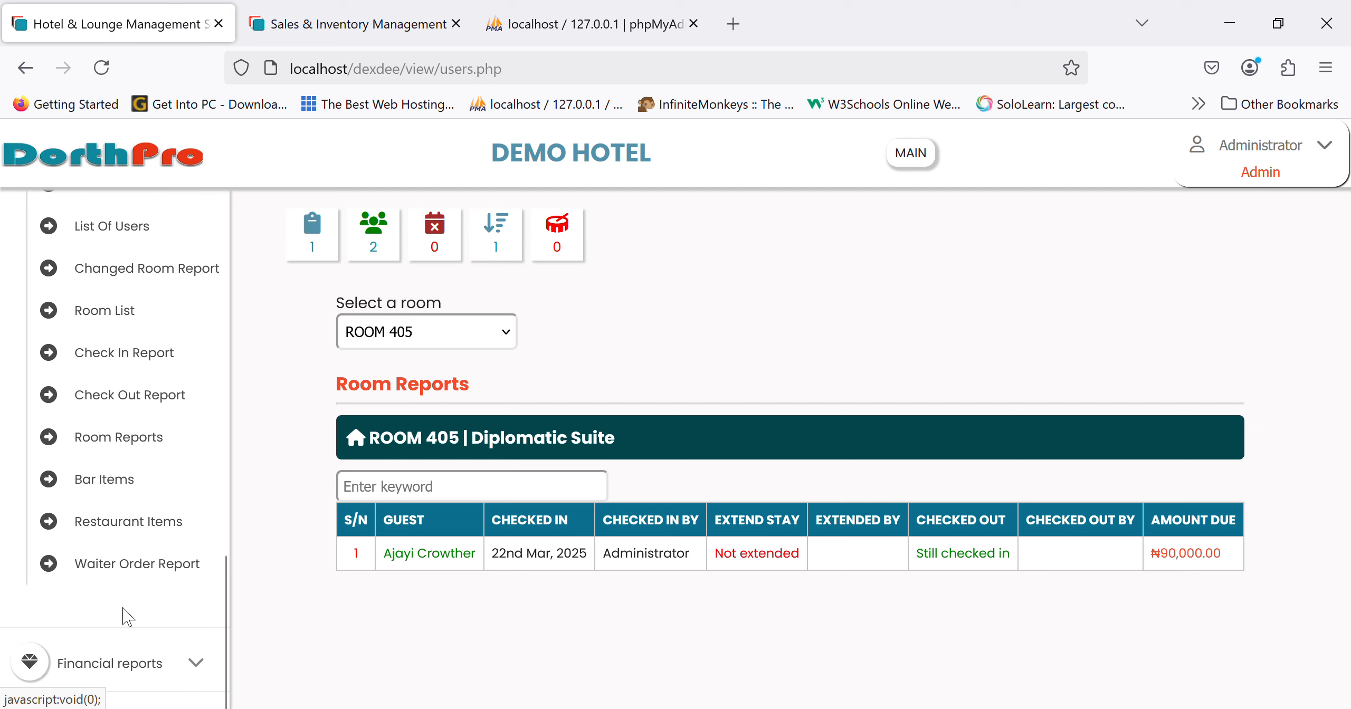
{"action": "left_click", "coordinate": [160, 568]}
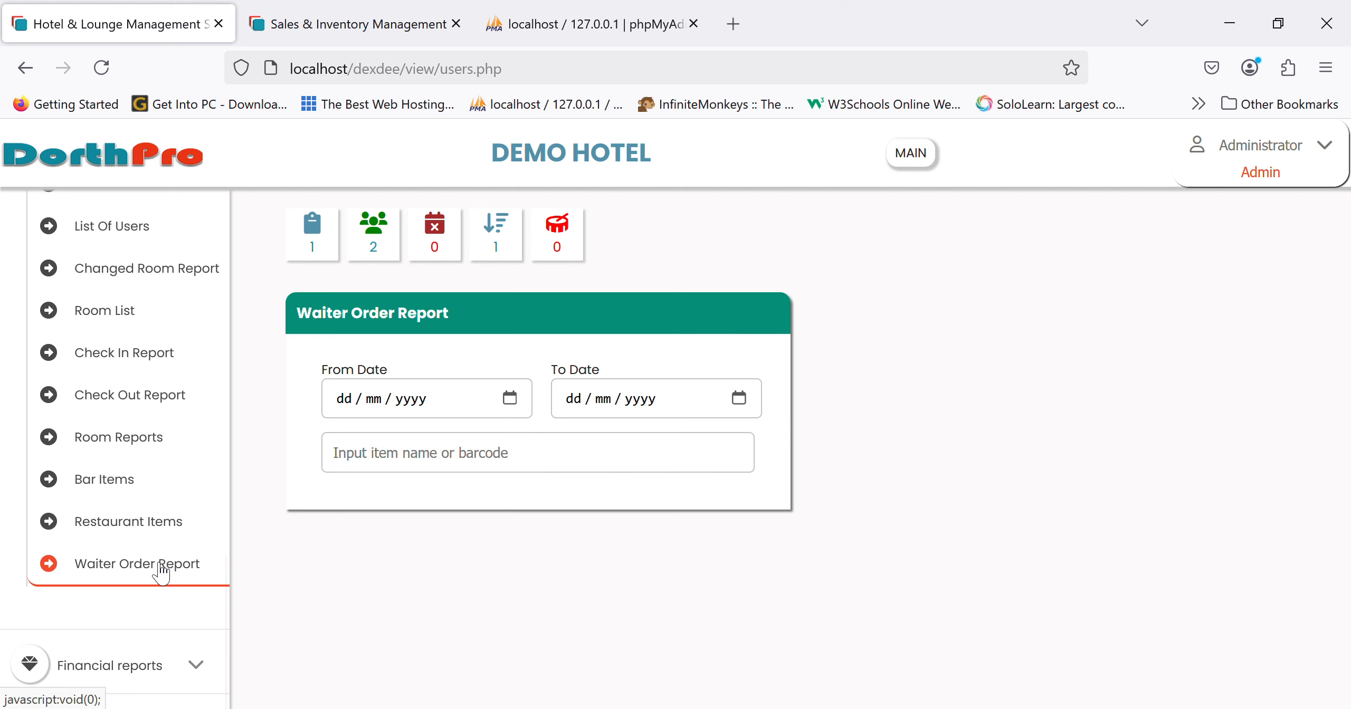
{"action": "left_click", "coordinate": [174, 522]}
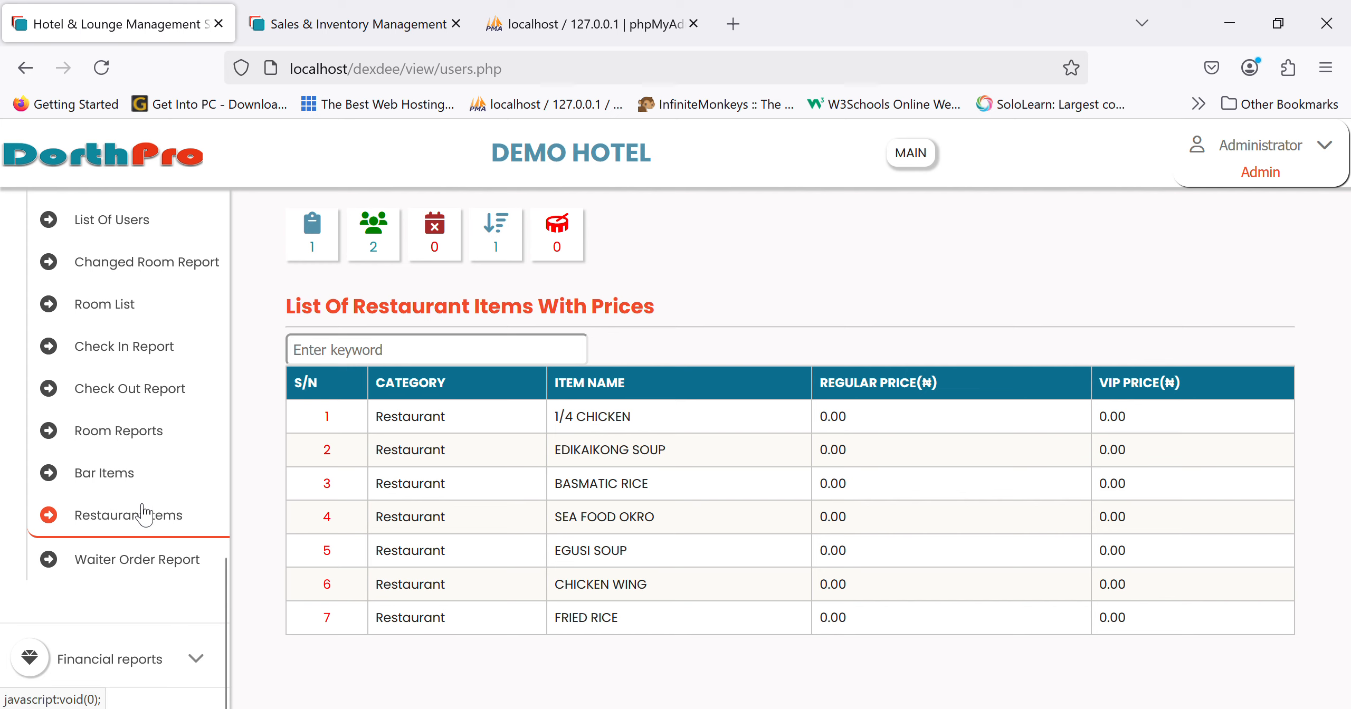
{"action": "scroll", "coordinate": [127, 528], "scroll_direction": "down", "scroll_amount": 3}
{"action": "scroll", "coordinate": [121, 604], "scroll_direction": "up", "scroll_amount": 10}
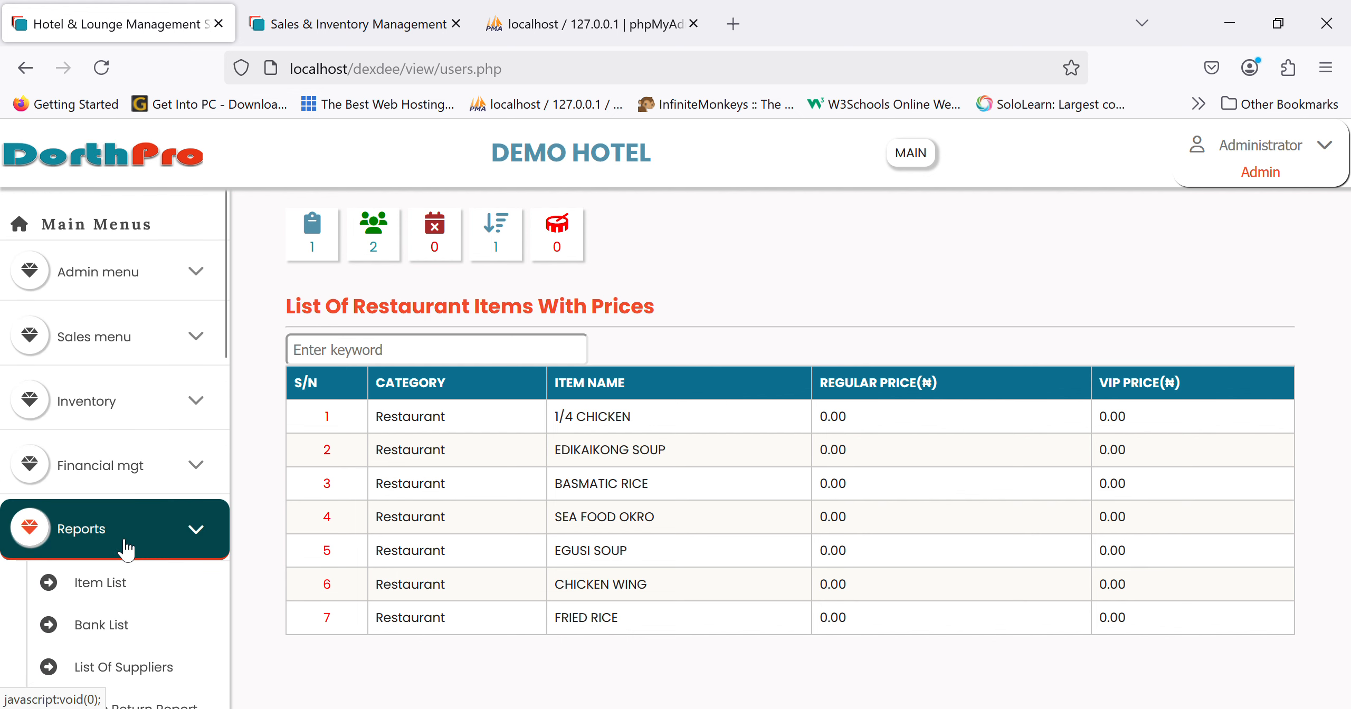
{"action": "left_click", "coordinate": [126, 549]}
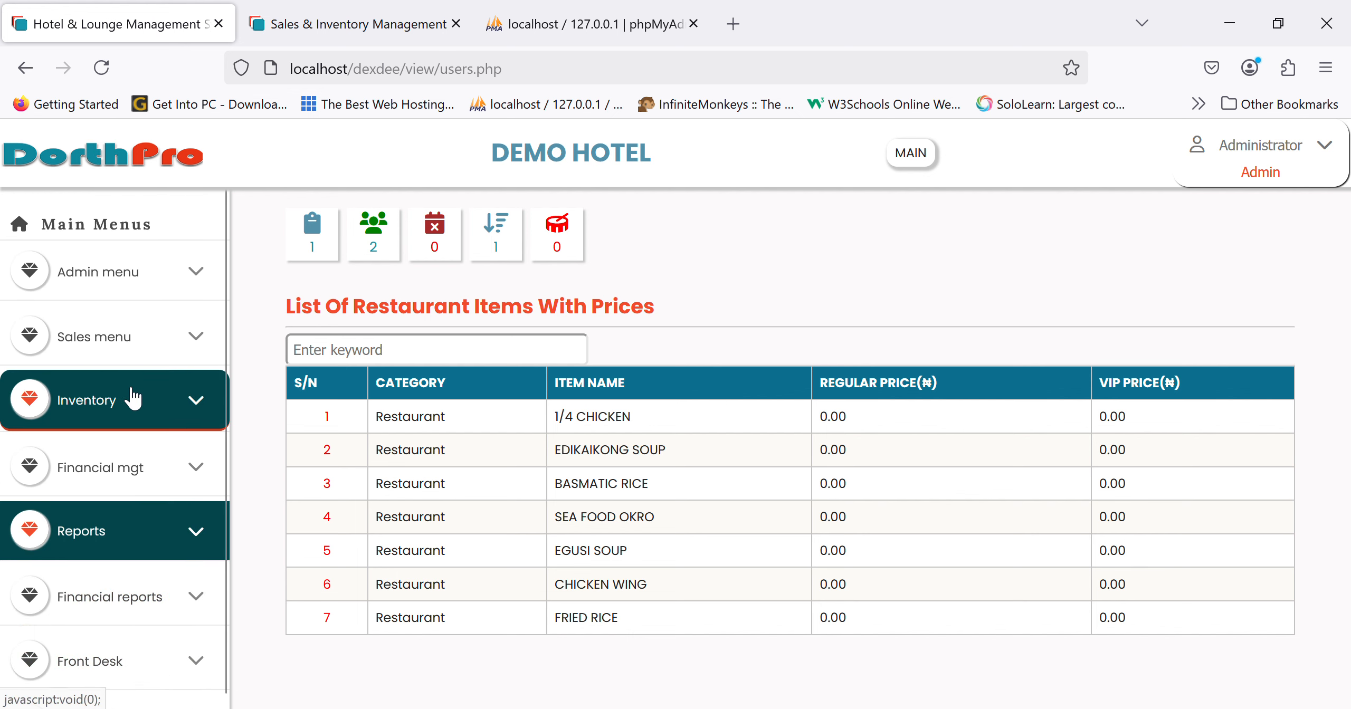